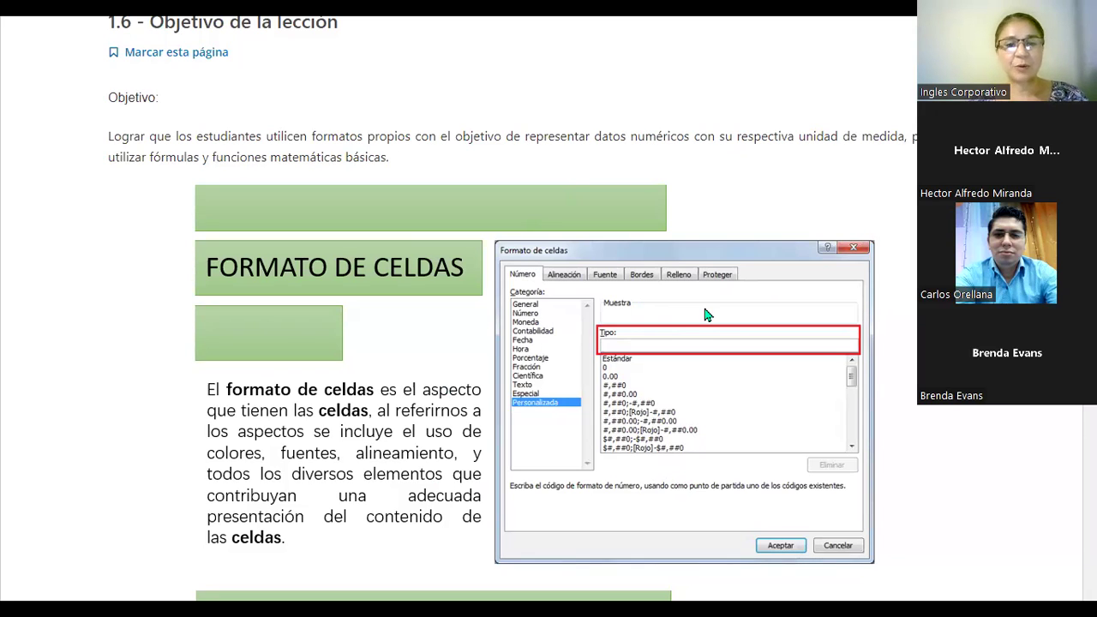
Read the lesson's sections on what cell formatting is, number format and alignment format.
{"action": "scroll", "coordinate": [706, 315], "scroll_direction": "down", "scroll_amount": 2}
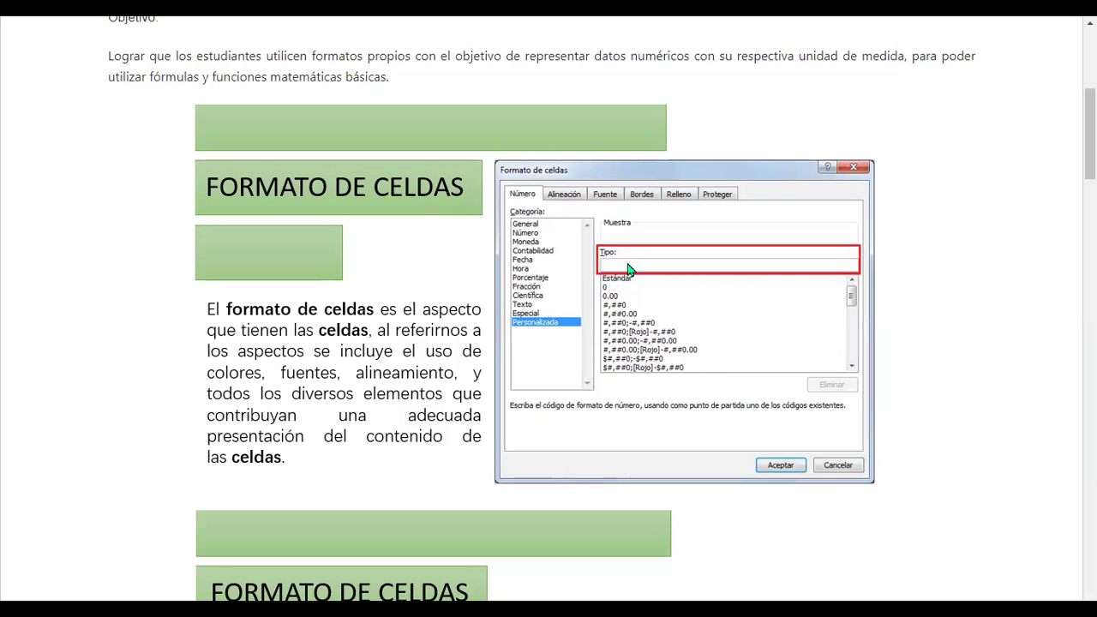
{"action": "scroll", "coordinate": [589, 443], "scroll_direction": "down", "scroll_amount": 3}
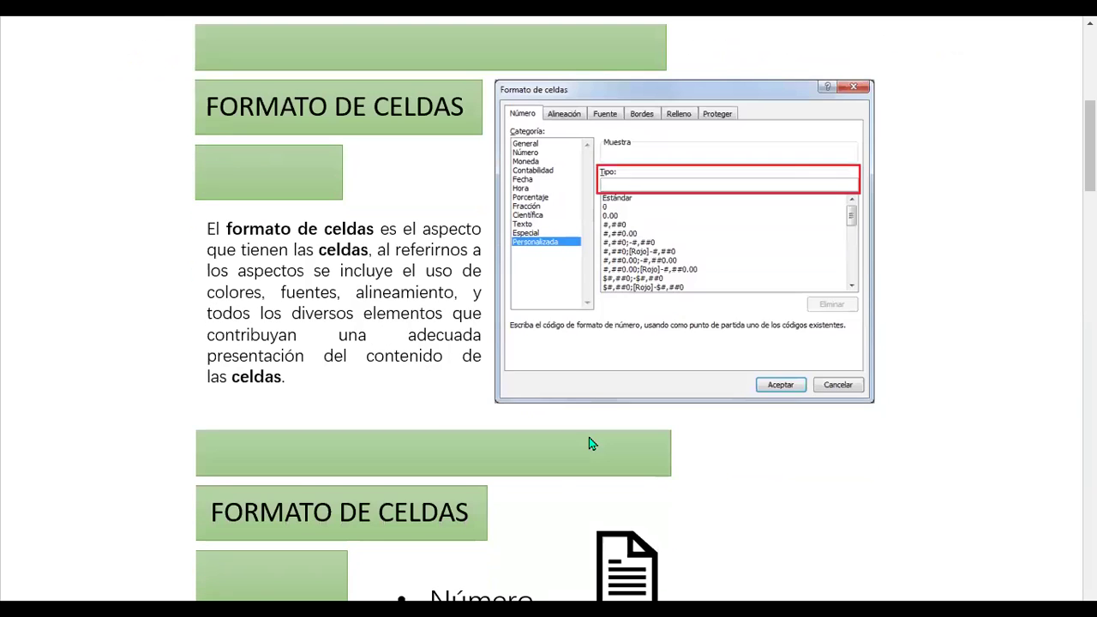
{"action": "scroll", "coordinate": [589, 443], "scroll_direction": "down", "scroll_amount": 1}
{"action": "scroll", "coordinate": [590, 443], "scroll_direction": "up", "scroll_amount": 3}
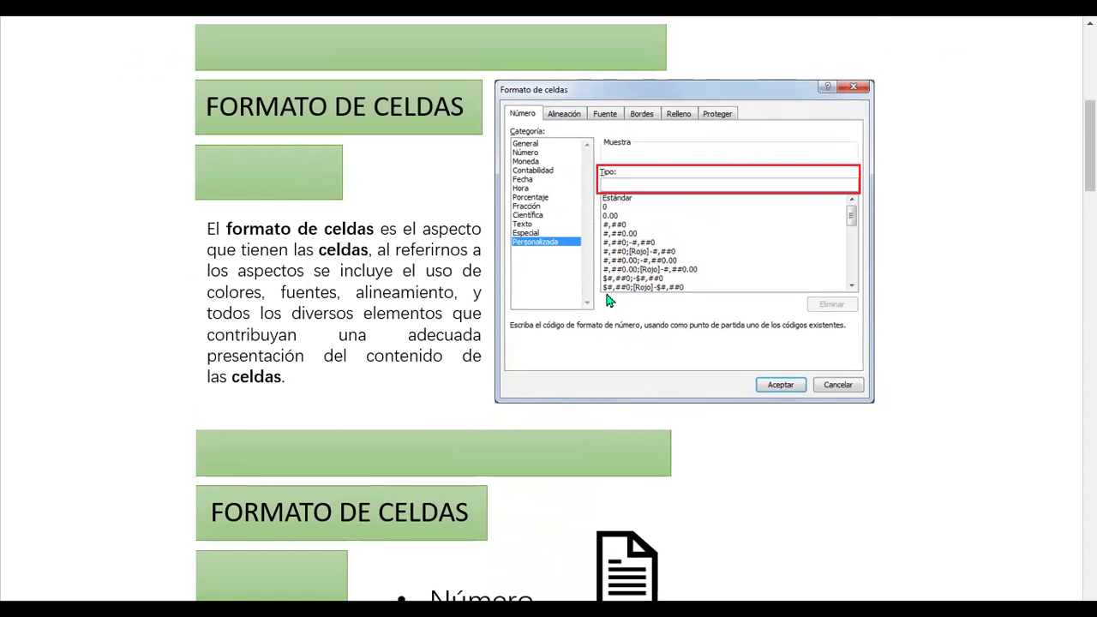
{"action": "scroll", "coordinate": [608, 300], "scroll_direction": "down", "scroll_amount": 5}
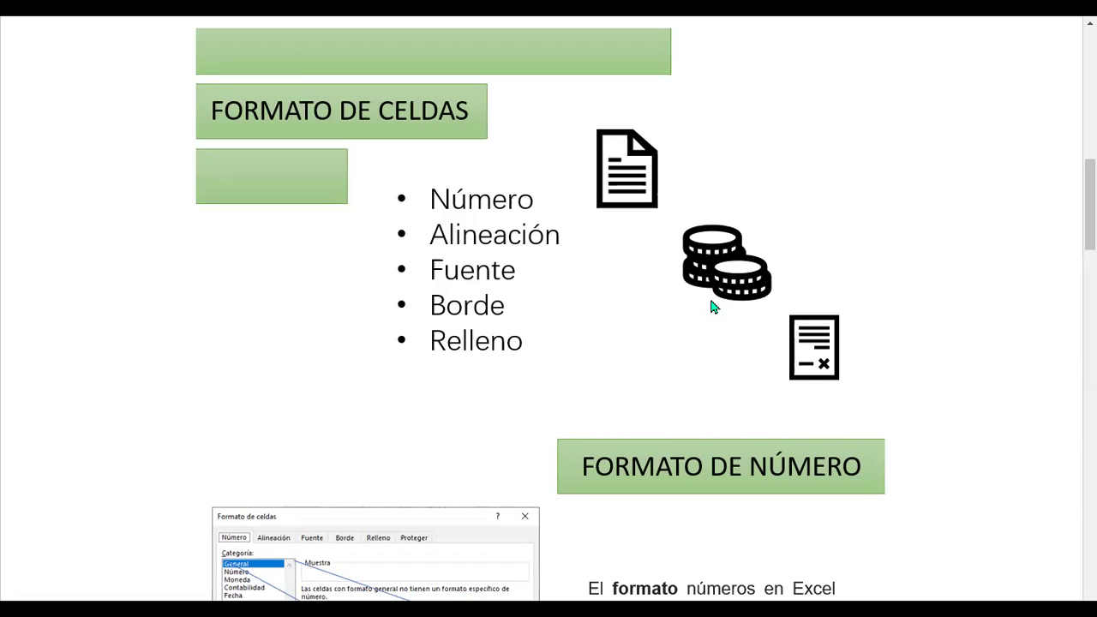
{"action": "scroll", "coordinate": [711, 307], "scroll_direction": "down", "scroll_amount": 3}
{"action": "scroll", "coordinate": [711, 307], "scroll_direction": "down", "scroll_amount": 2}
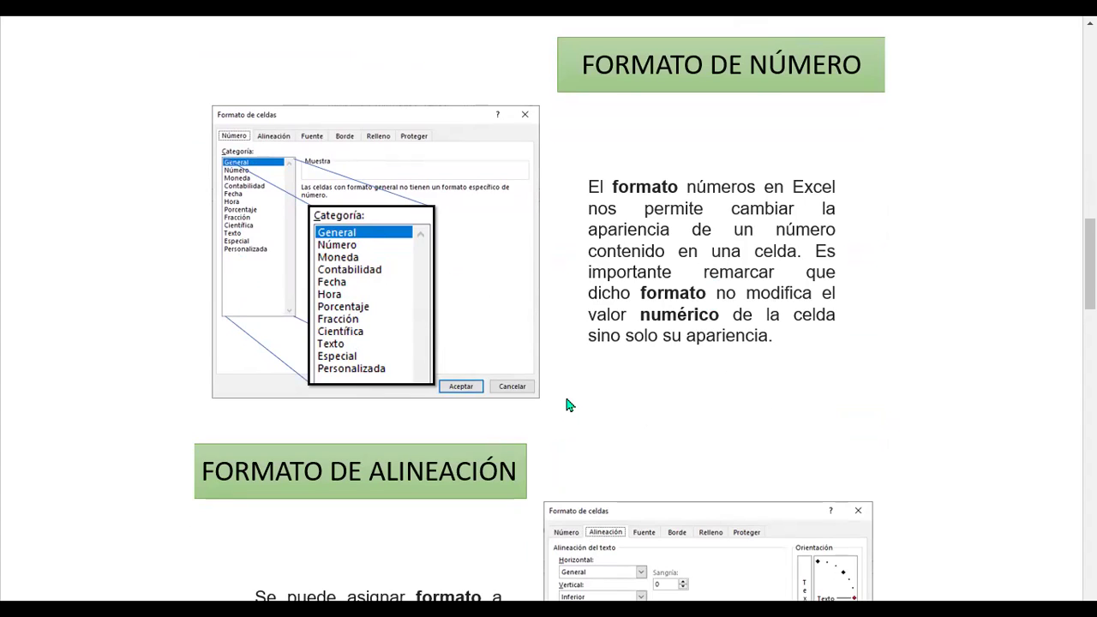
{"action": "scroll", "coordinate": [570, 404], "scroll_direction": "down", "scroll_amount": 3}
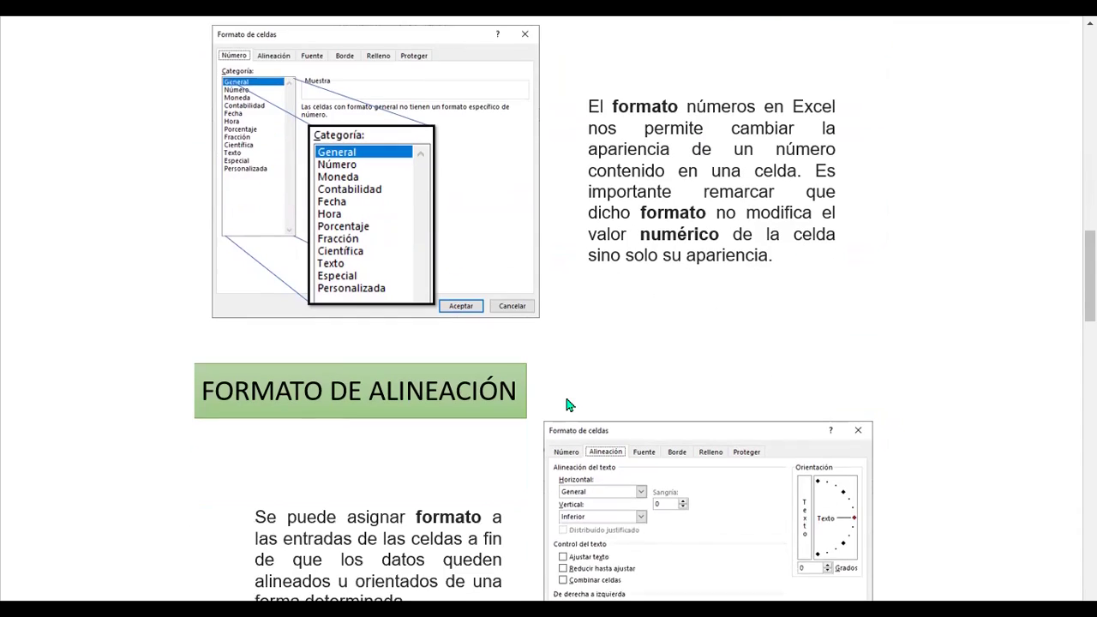
{"action": "scroll", "coordinate": [566, 404], "scroll_direction": "down", "scroll_amount": 3}
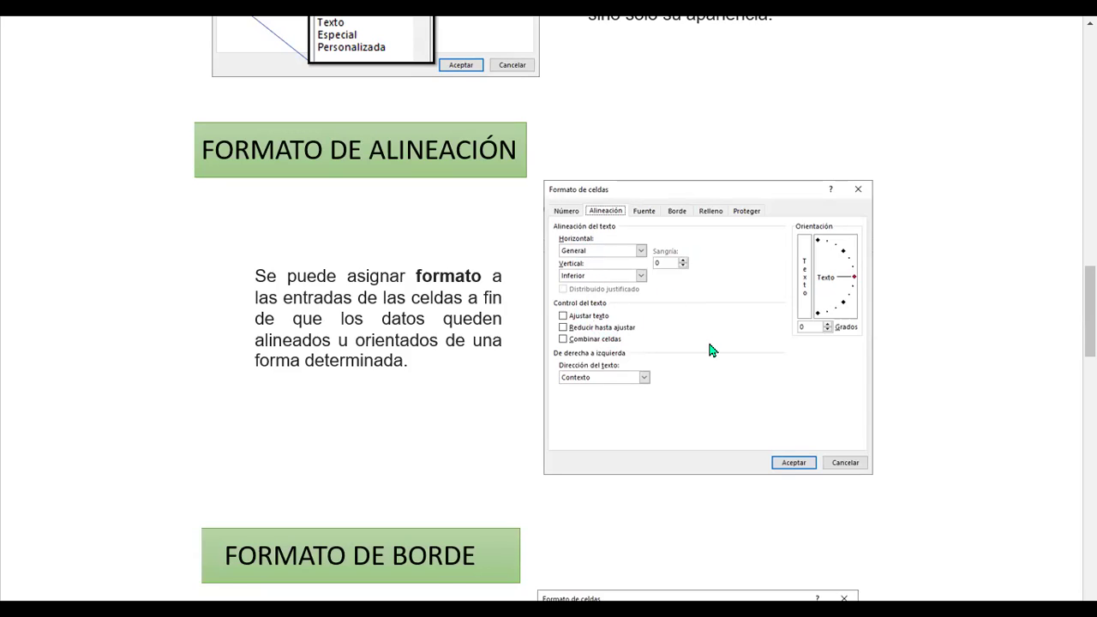
{"action": "scroll", "coordinate": [708, 346], "scroll_direction": "down", "scroll_amount": 2}
Read the lesson's remaining sections on border, fill and custom formats.
{"action": "scroll", "coordinate": [708, 352], "scroll_direction": "down", "scroll_amount": 8}
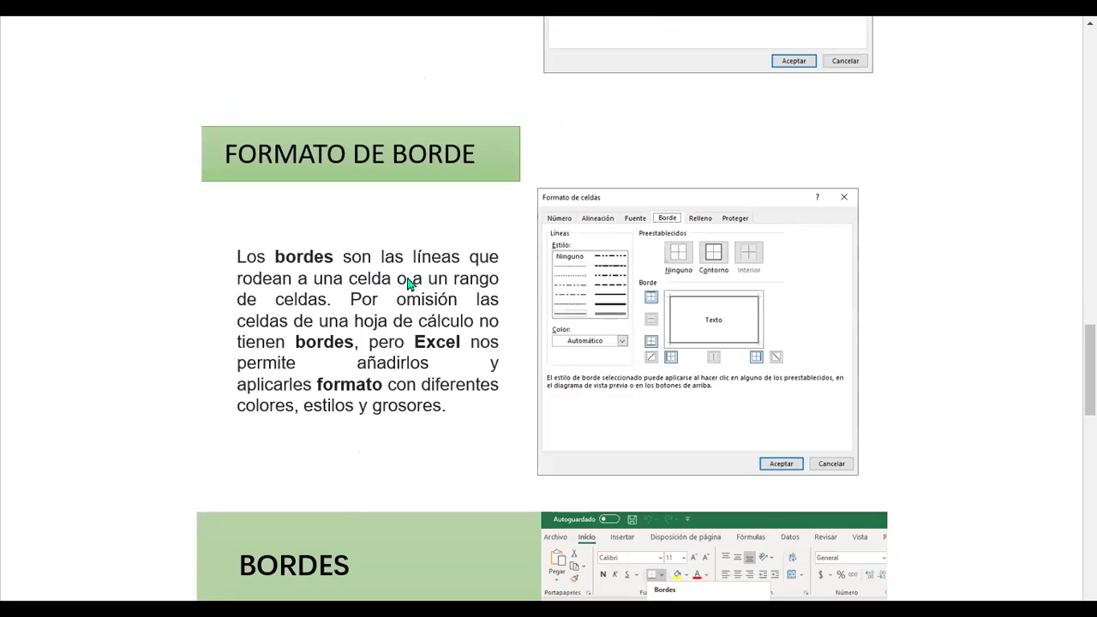
{"action": "scroll", "coordinate": [482, 284], "scroll_direction": "down", "scroll_amount": 2}
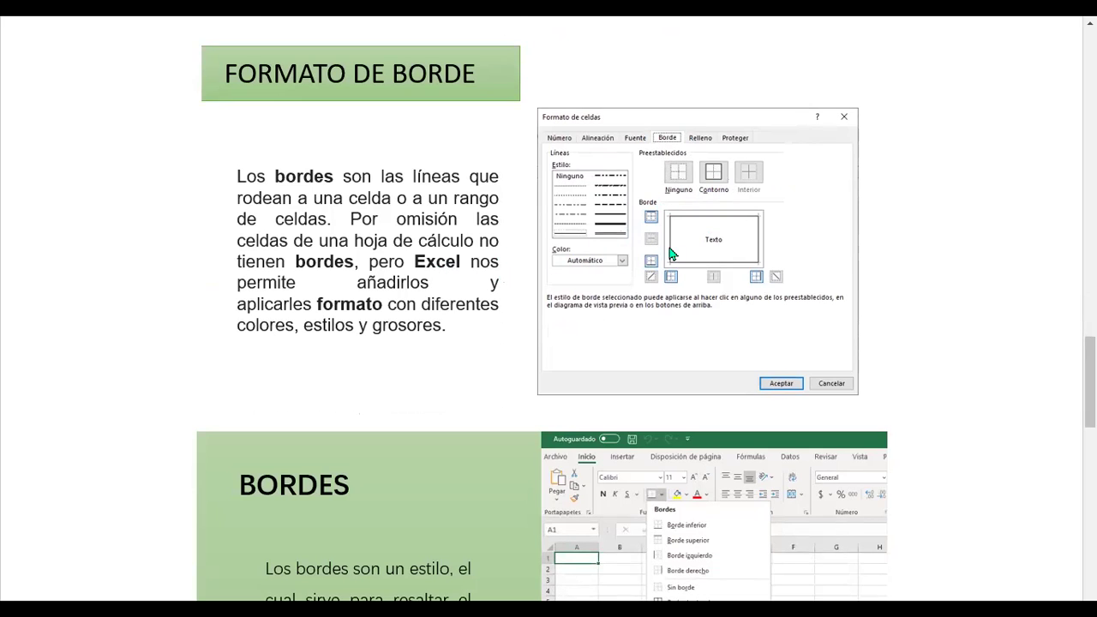
{"action": "scroll", "coordinate": [623, 253], "scroll_direction": "down", "scroll_amount": 3}
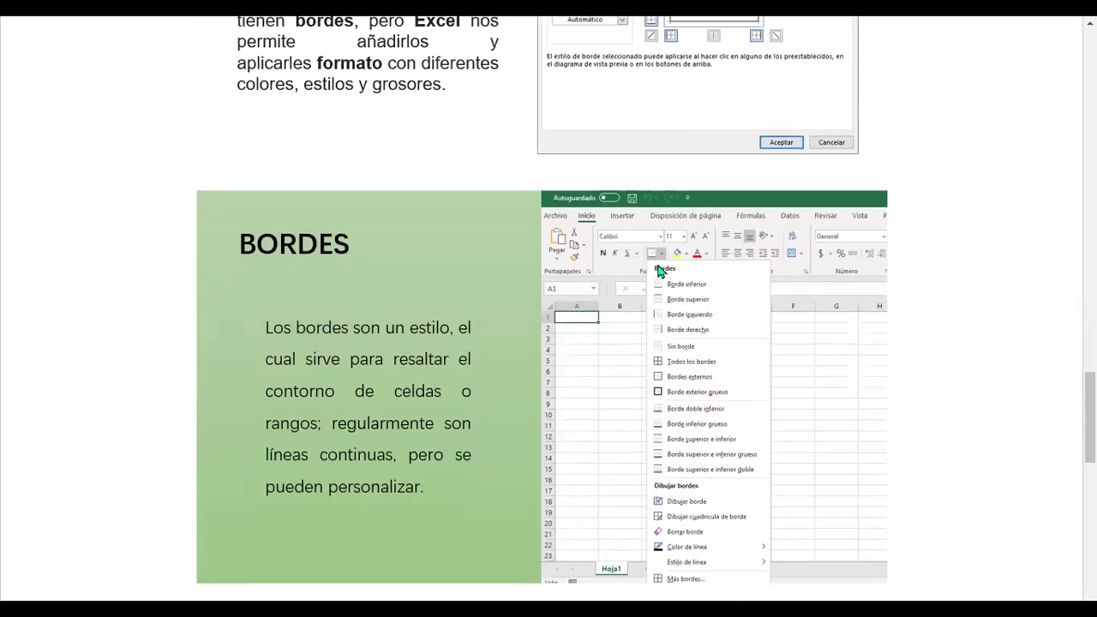
{"action": "scroll", "coordinate": [656, 279], "scroll_direction": "up", "scroll_amount": 1}
{"action": "scroll", "coordinate": [654, 276], "scroll_direction": "up", "scroll_amount": 3}
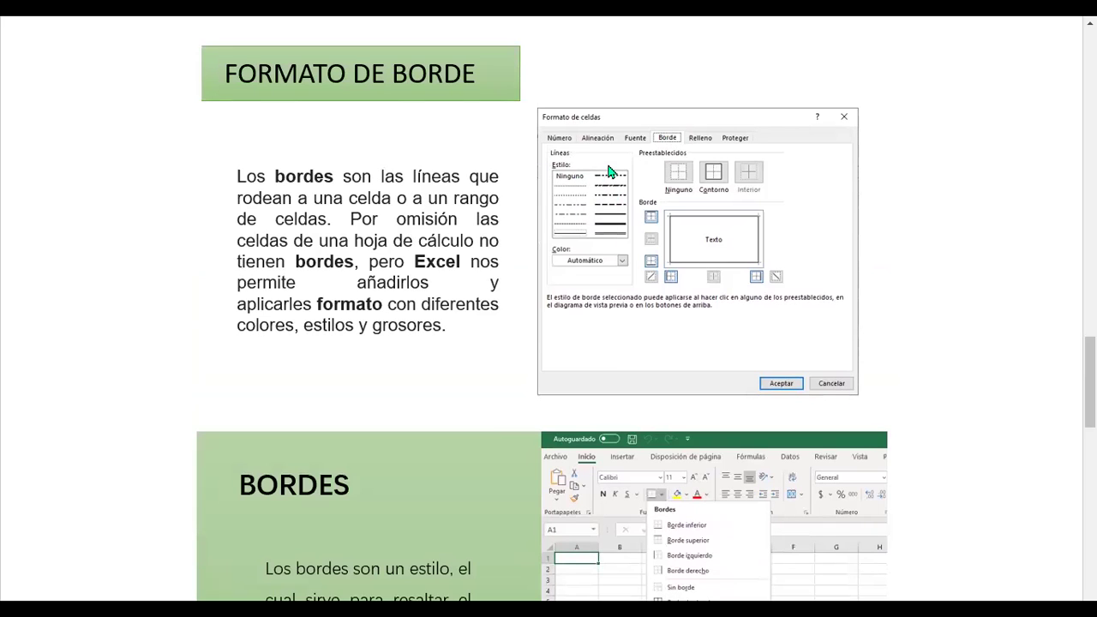
{"action": "scroll", "coordinate": [612, 241], "scroll_direction": "down", "scroll_amount": 5}
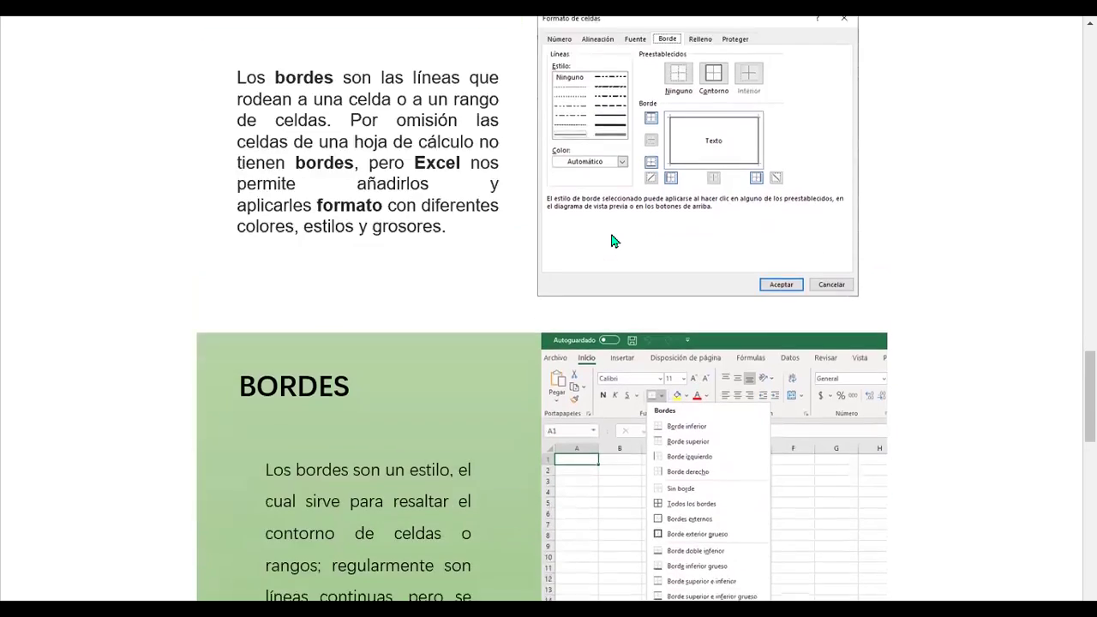
{"action": "scroll", "coordinate": [612, 241], "scroll_direction": "down", "scroll_amount": 5}
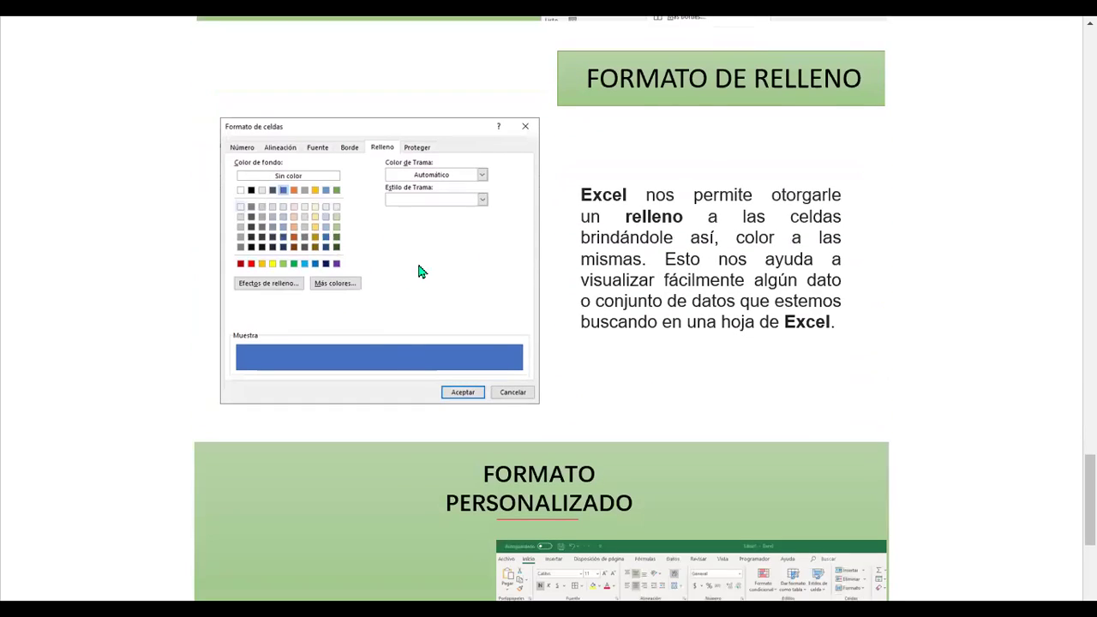
{"action": "scroll", "coordinate": [418, 272], "scroll_direction": "down", "scroll_amount": 2}
{"action": "scroll", "coordinate": [427, 313], "scroll_direction": "down", "scroll_amount": 3}
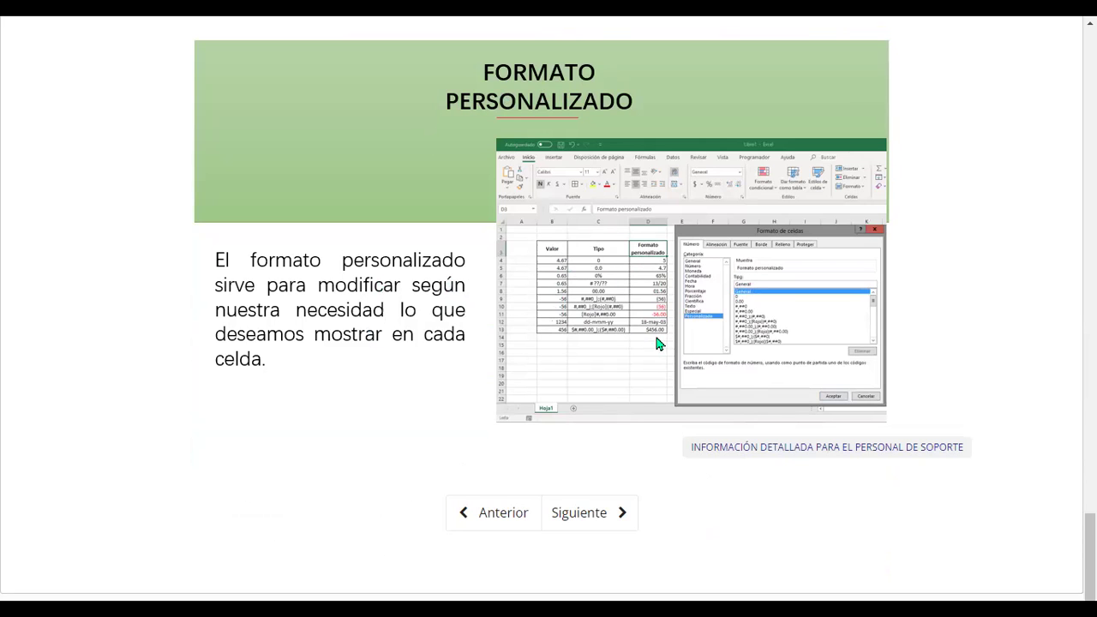
{"action": "scroll", "coordinate": [682, 316], "scroll_direction": "down", "scroll_amount": 2}
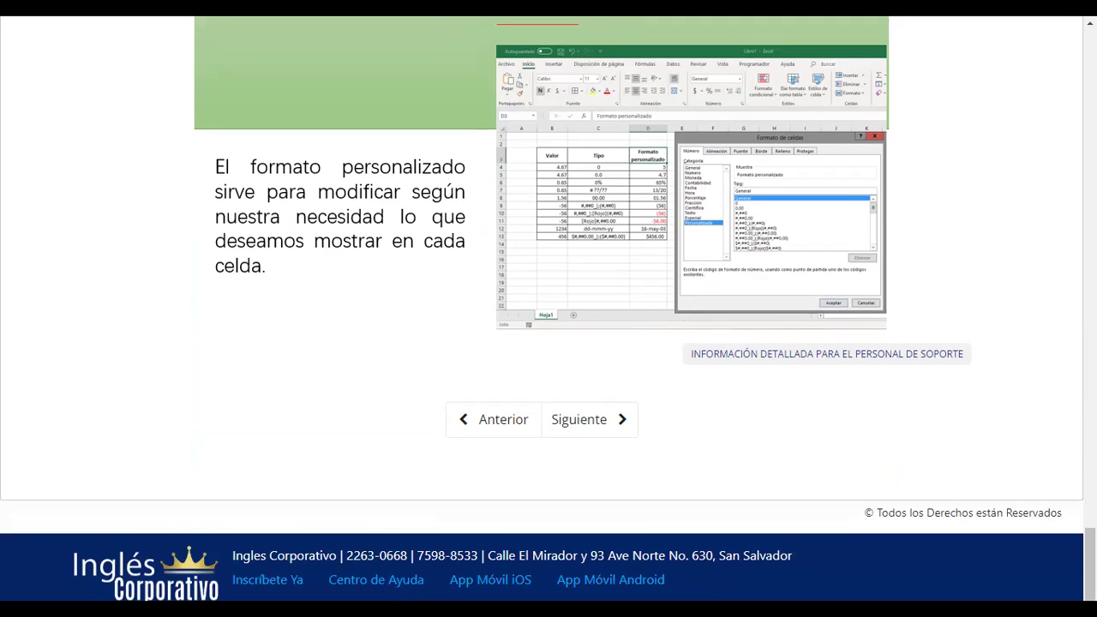
Download the "Formatos propios y personalizados en Excel" workbook from the next lesson page and open it in Excel.
{"action": "left_click", "coordinate": [579, 419]}
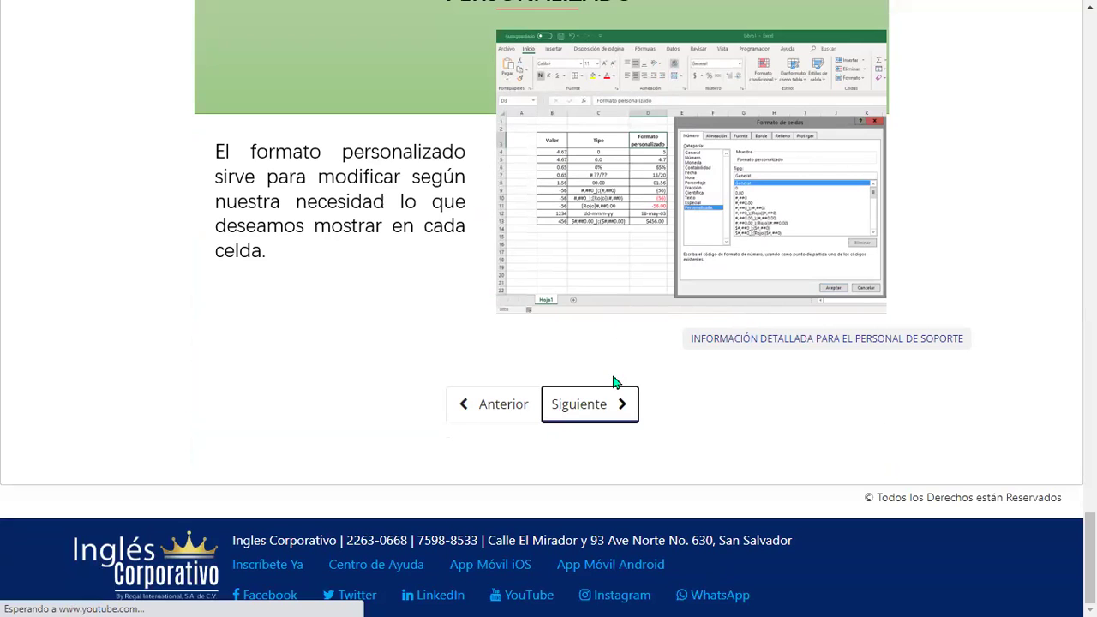
{"action": "scroll", "coordinate": [540, 343], "scroll_direction": "down", "scroll_amount": 9}
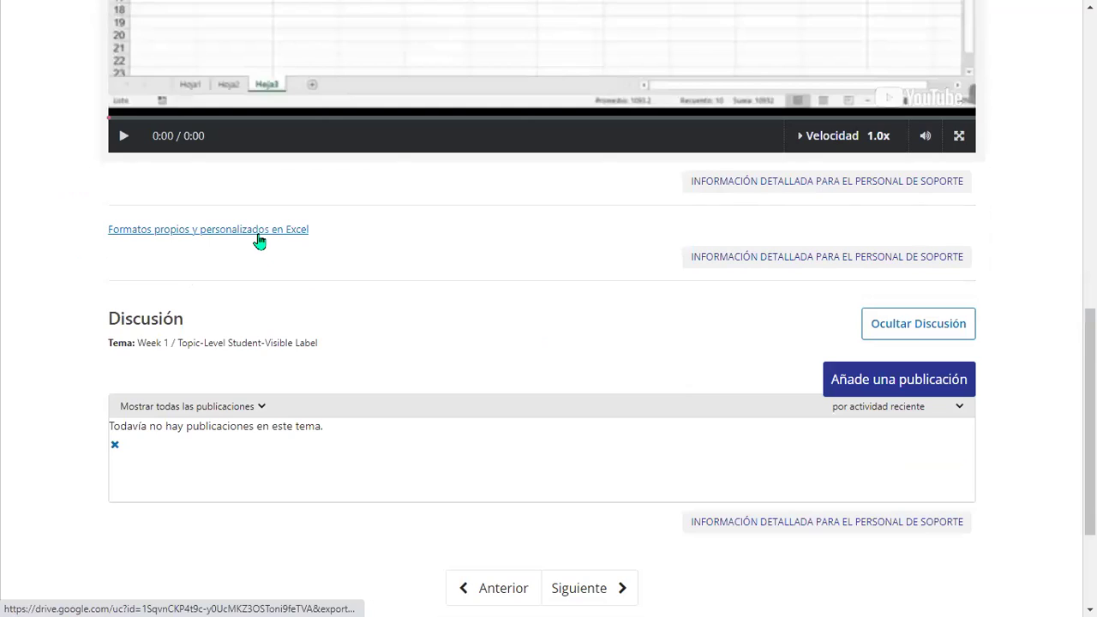
{"action": "left_click", "coordinate": [260, 230]}
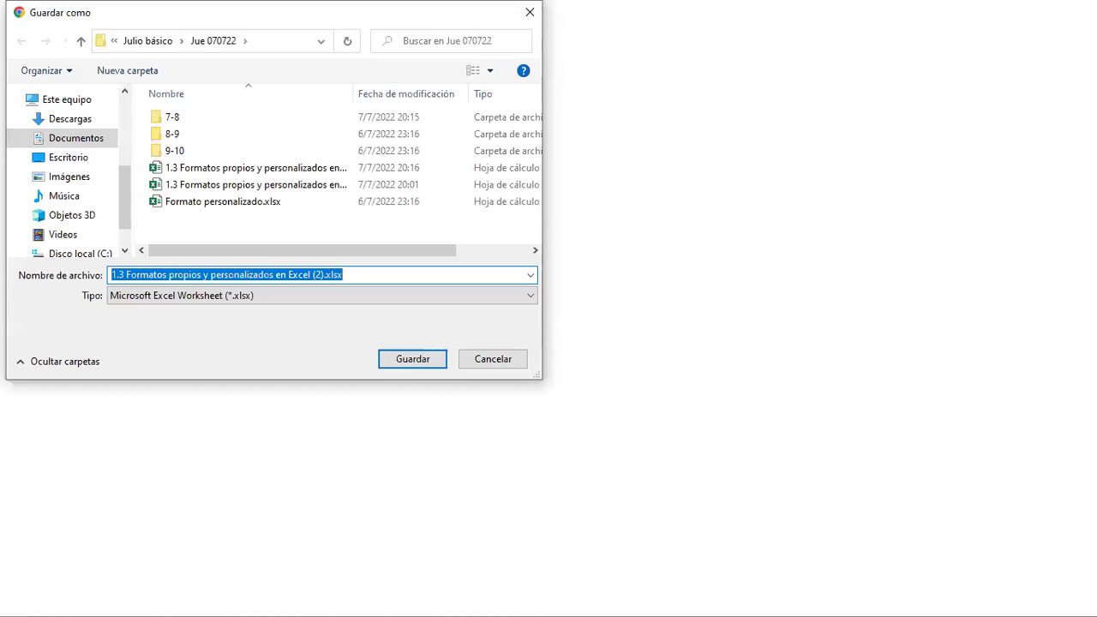
{"action": "key", "text": "Return"}
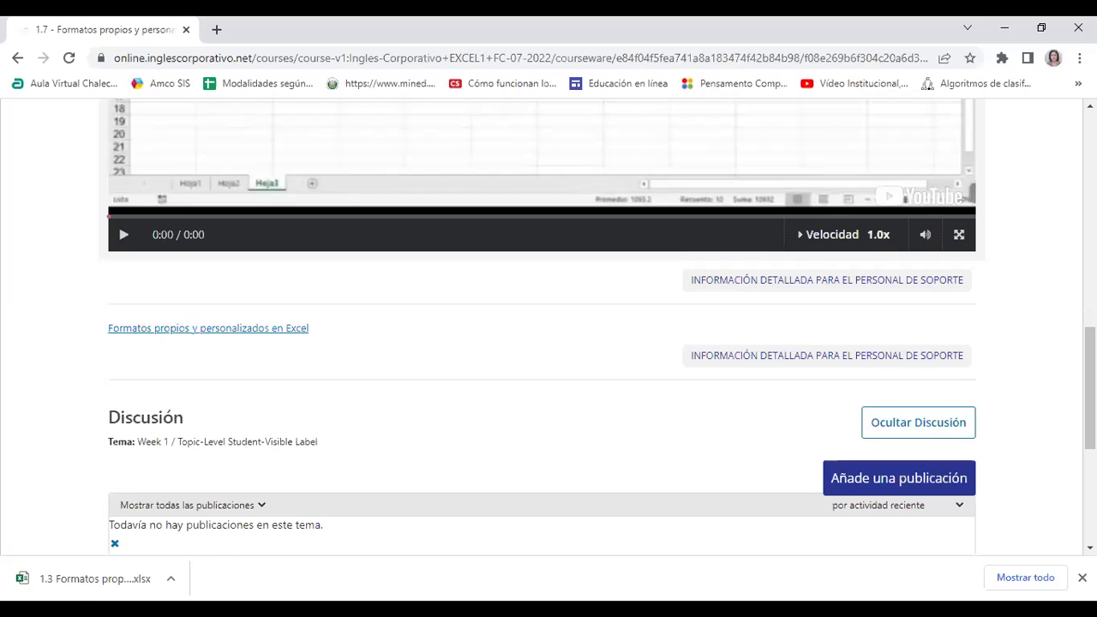
{"action": "left_click", "coordinate": [76, 586]}
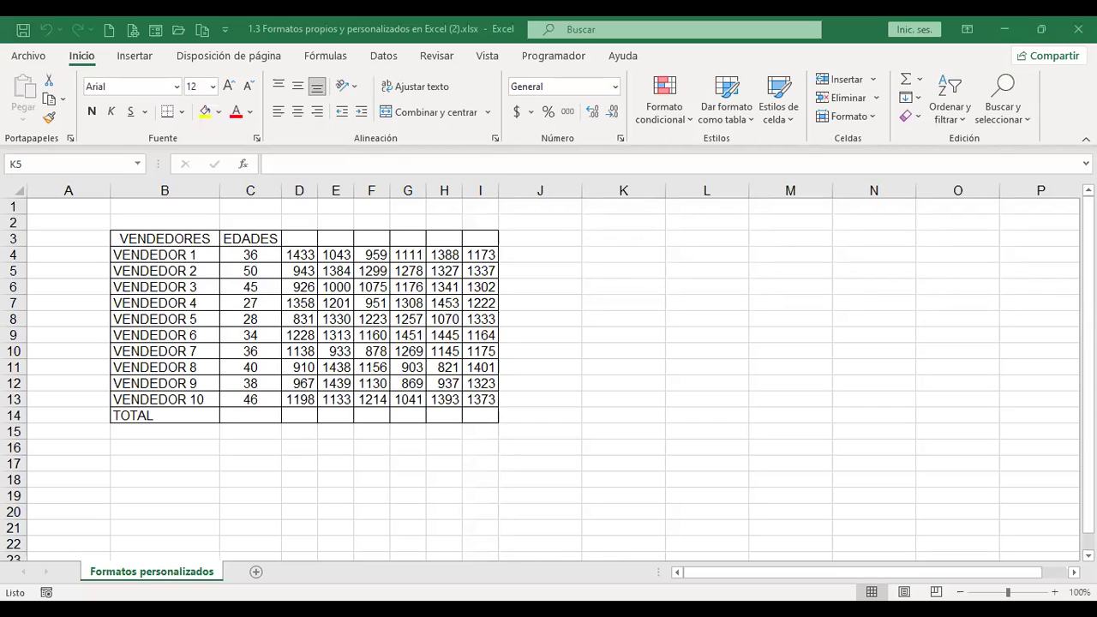
Examine the number, alignment, font, border, fill and protection format options for the VENDEDORES header cell B3.
{"action": "left_click", "coordinate": [184, 237]}
{"action": "scroll", "coordinate": [659, 383], "scroll_direction": "up", "scroll_amount": 1, "text": "ctrl"}
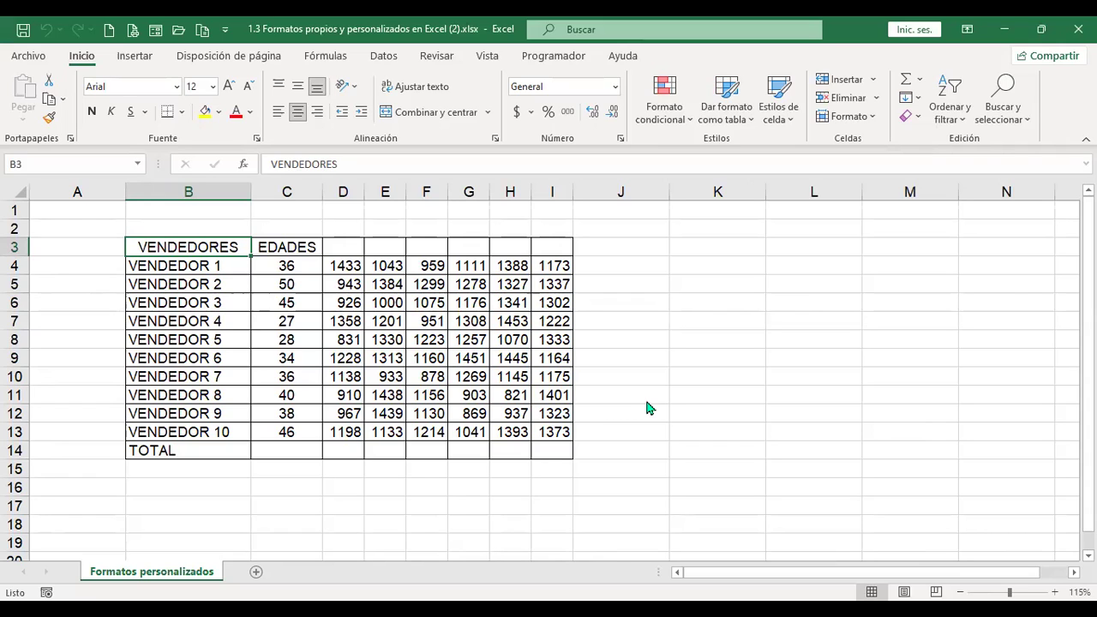
{"action": "key", "text": "ctrl+1"}
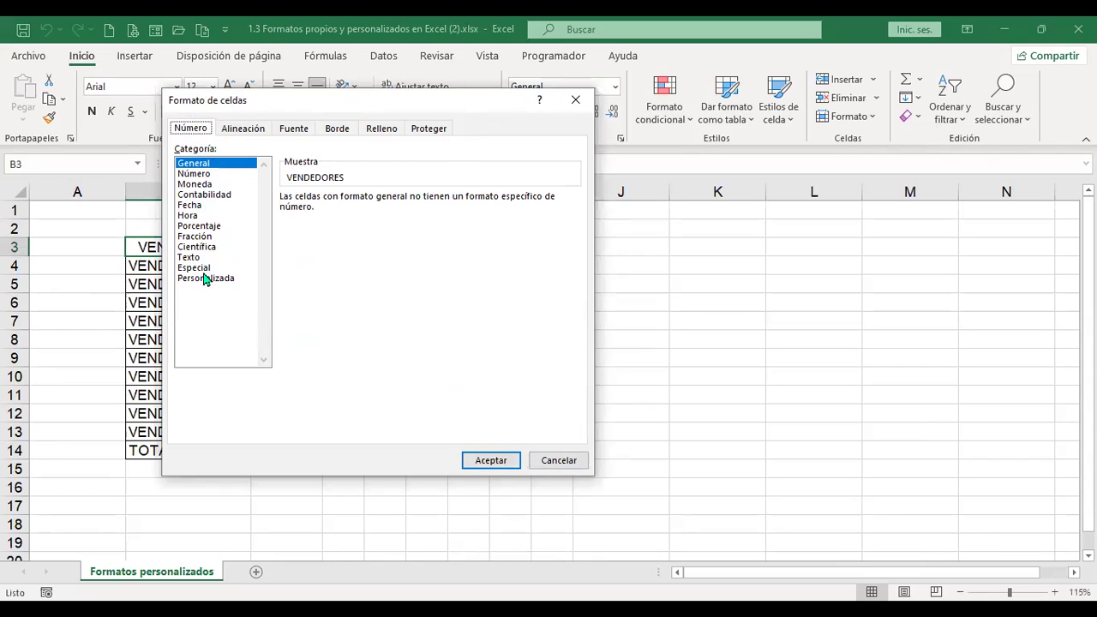
{"action": "left_click", "coordinate": [244, 130]}
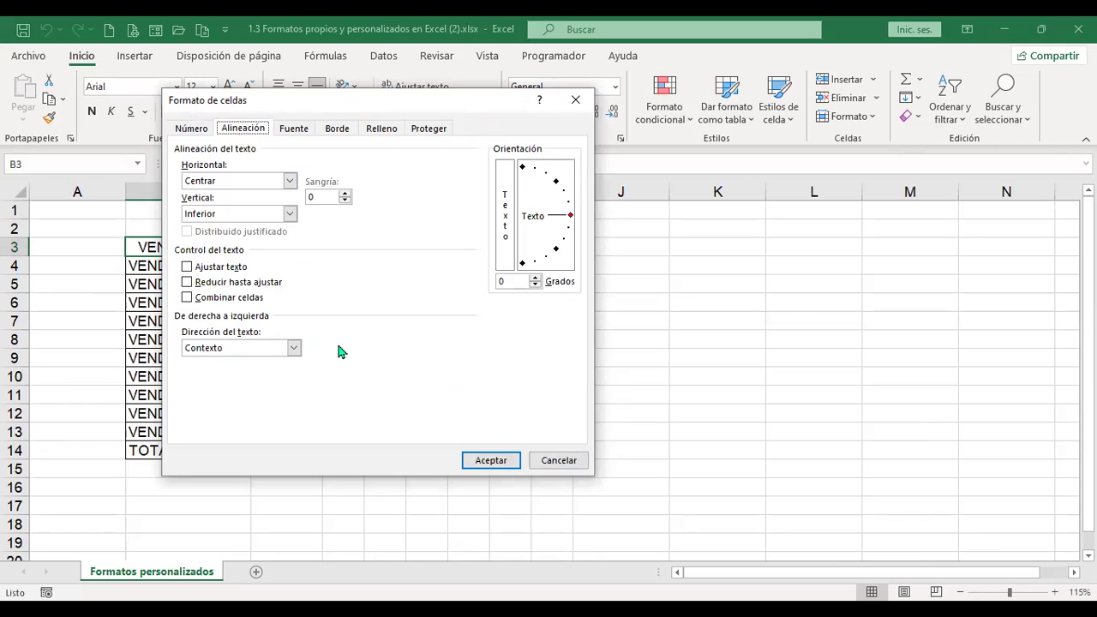
{"action": "left_click", "coordinate": [294, 130]}
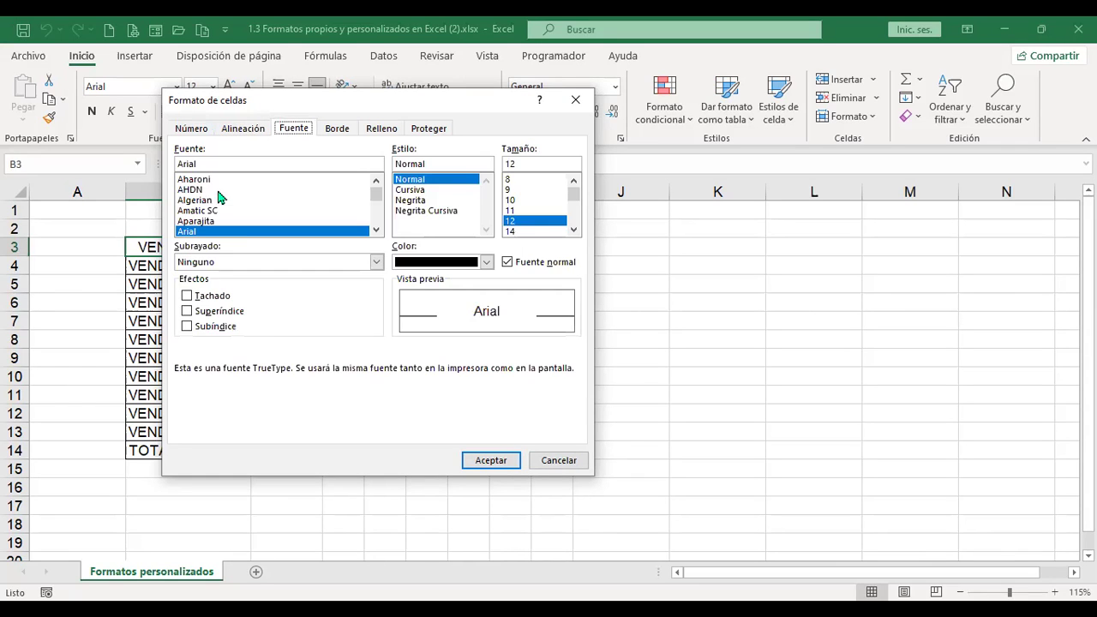
{"action": "left_click", "coordinate": [350, 132]}
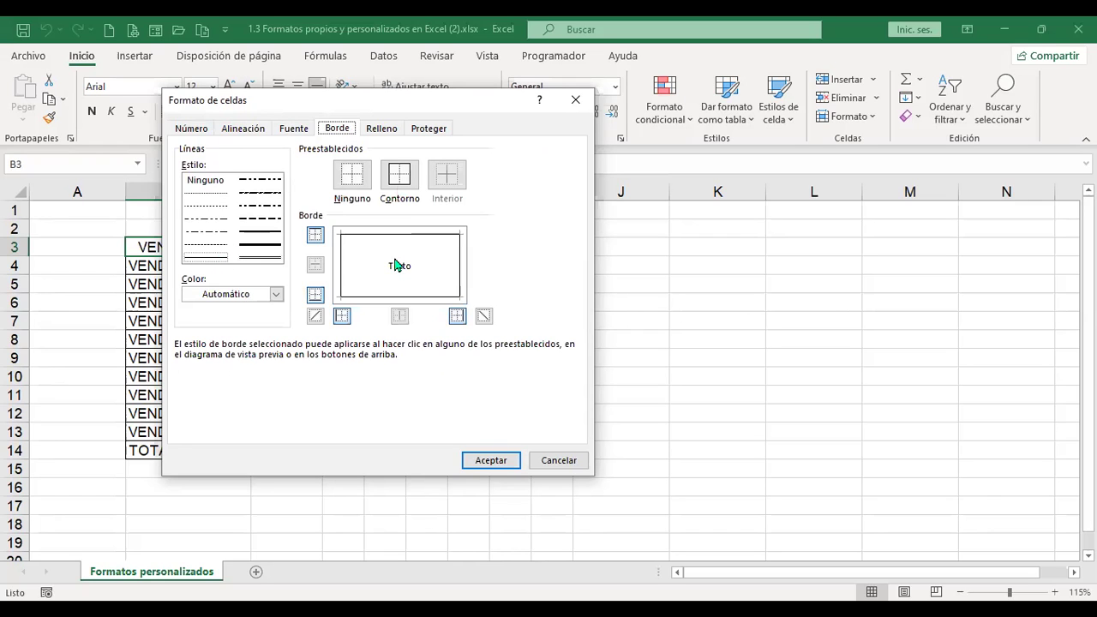
{"action": "left_click", "coordinate": [382, 128]}
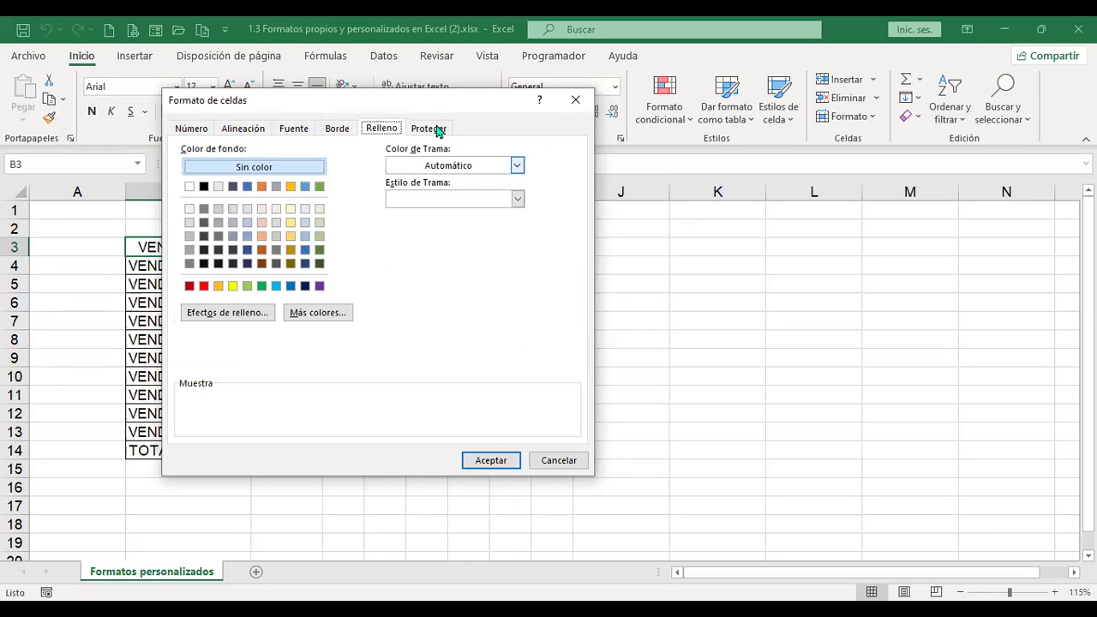
{"action": "left_click", "coordinate": [413, 126]}
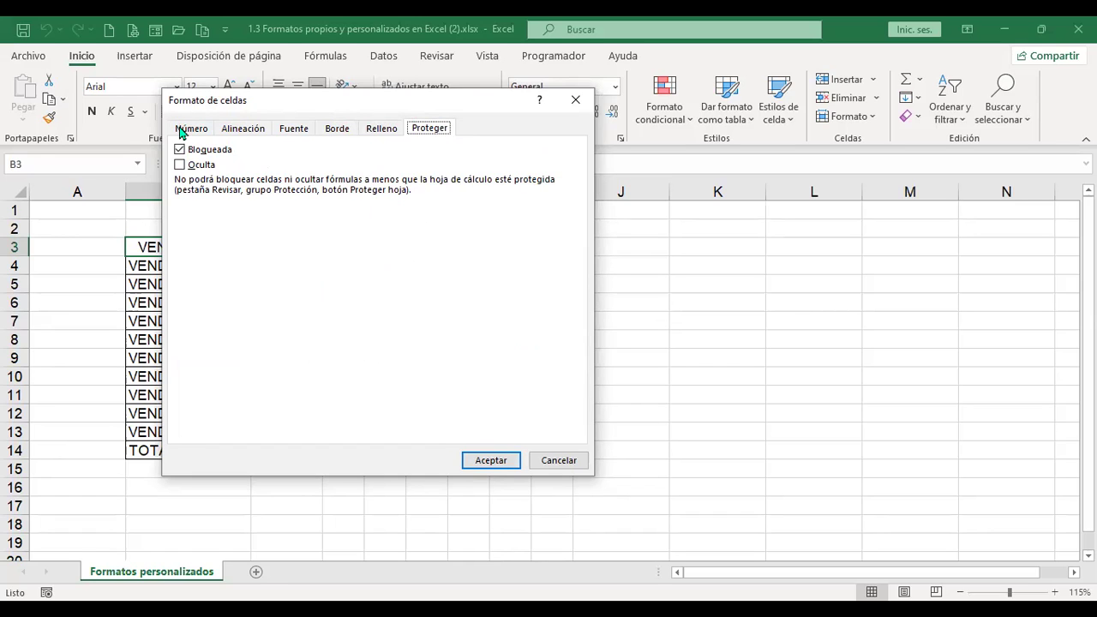
{"action": "left_click", "coordinate": [381, 129]}
{"action": "left_click_drag", "start_coordinate": [558, 460], "coordinate": [349, 264]}
{"action": "key", "text": "Escape"}
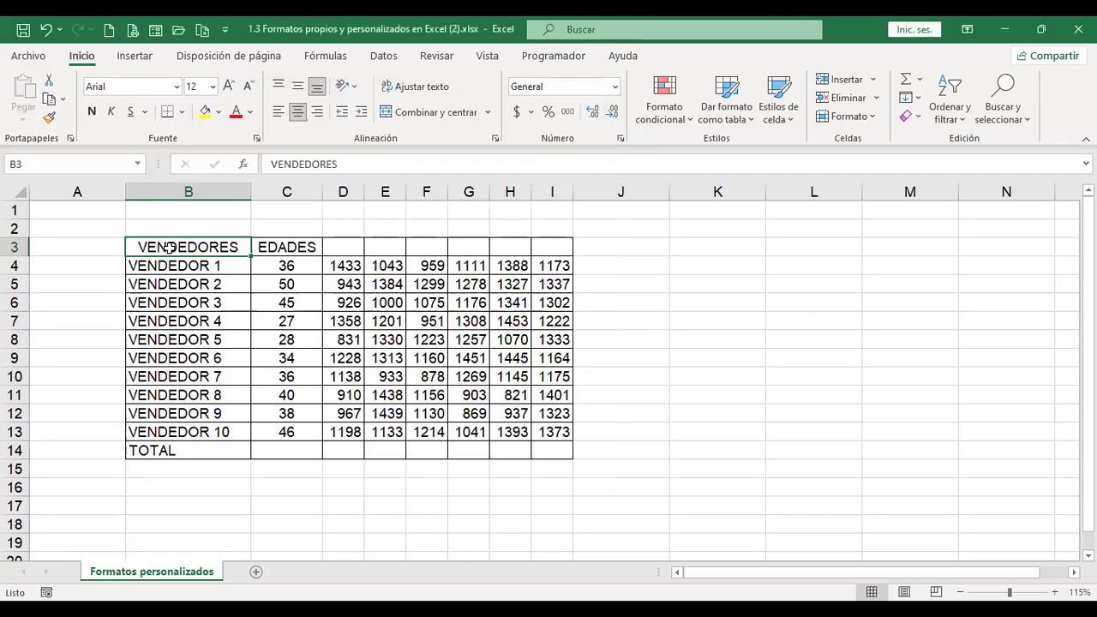
Fill the table's header row B3:I3 with the lightest theme green.
{"action": "left_click_drag", "start_coordinate": [171, 247], "coordinate": [563, 247]}
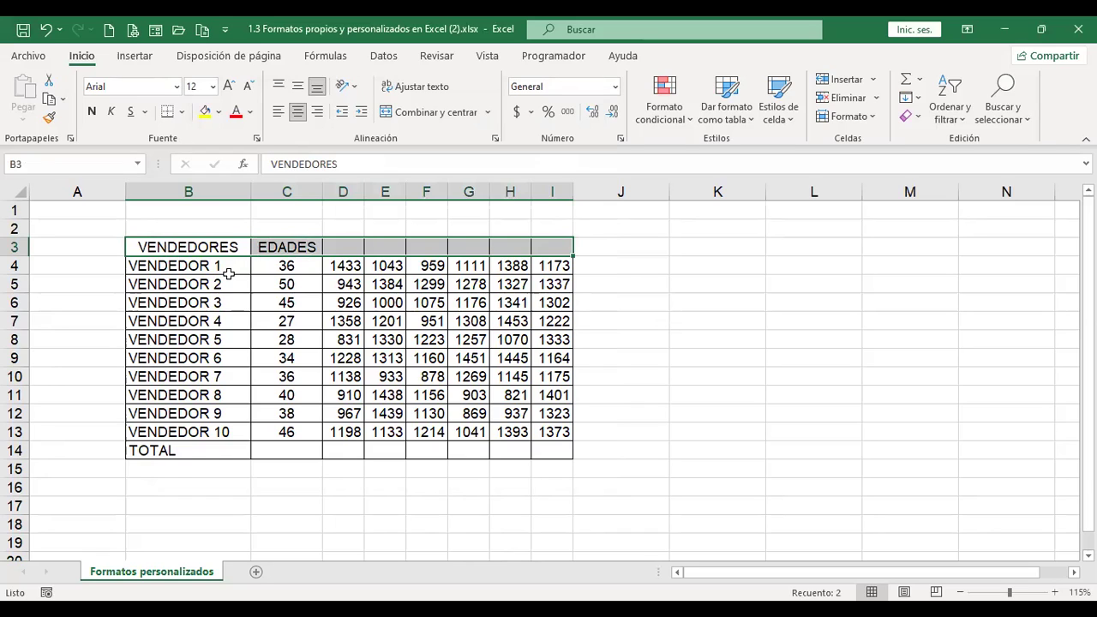
{"action": "mouse_move", "coordinate": [593, 267]}
{"action": "key", "text": "ctrl+1"}
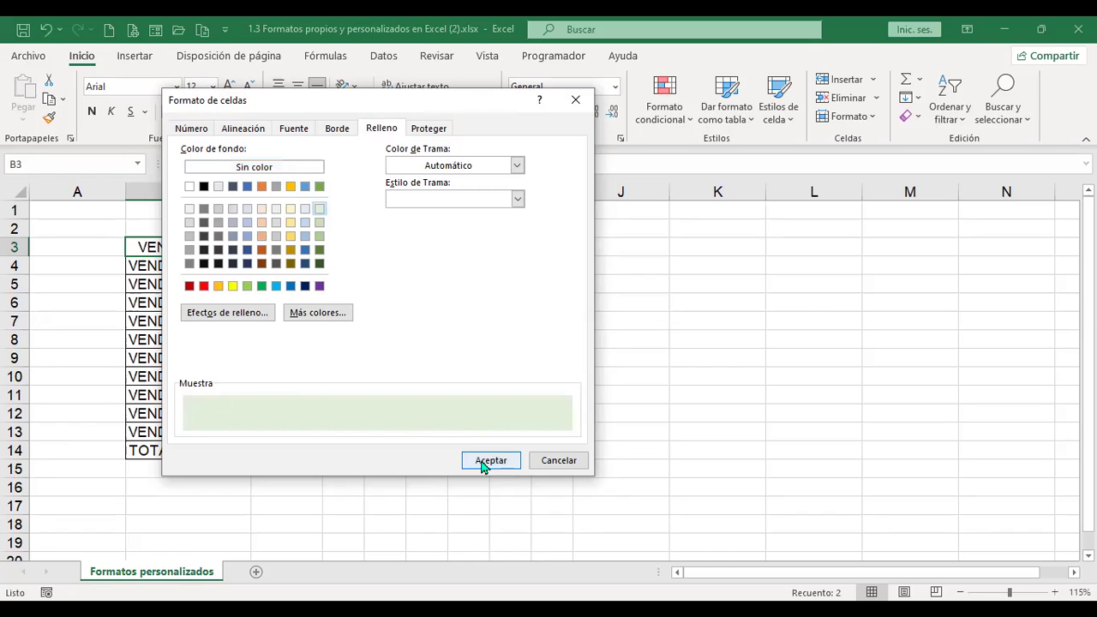
{"action": "key", "text": "Return"}
{"action": "left_click", "coordinate": [639, 285]}
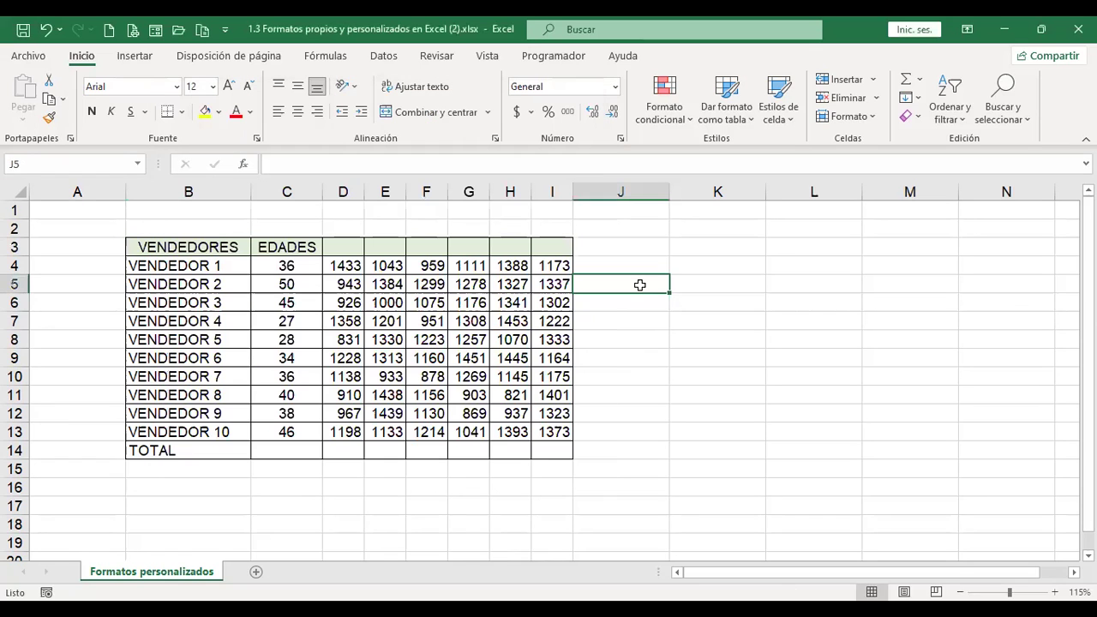
Apply a horizontal two-colour gradient fill from white to blue to the VENDEDORES header cell B3.
{"action": "left_click", "coordinate": [221, 248]}
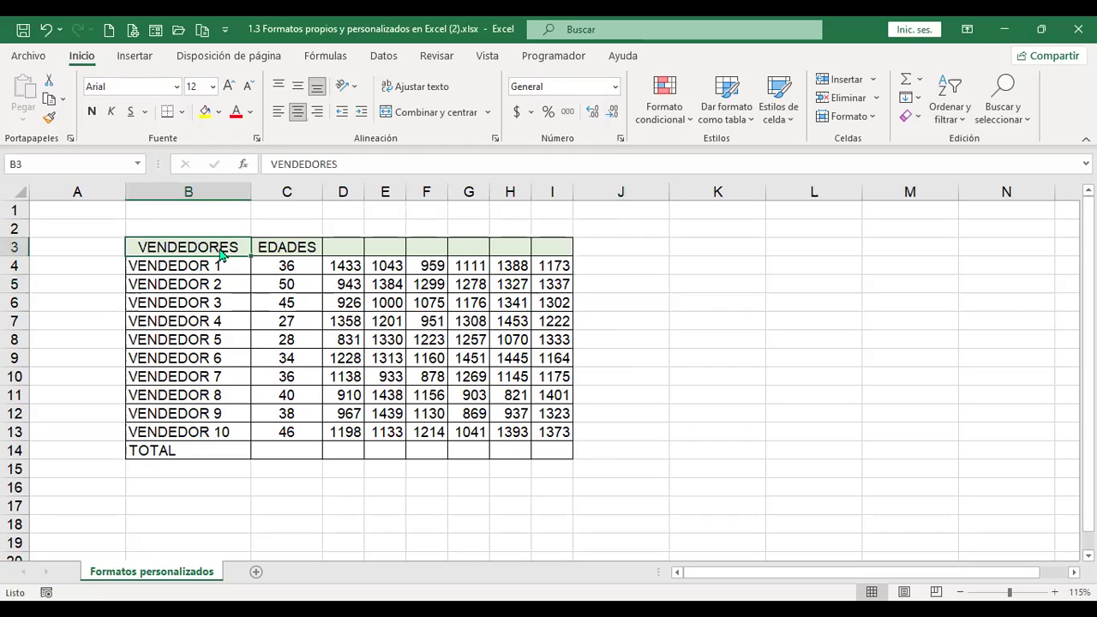
{"action": "key", "text": "ctrl+1"}
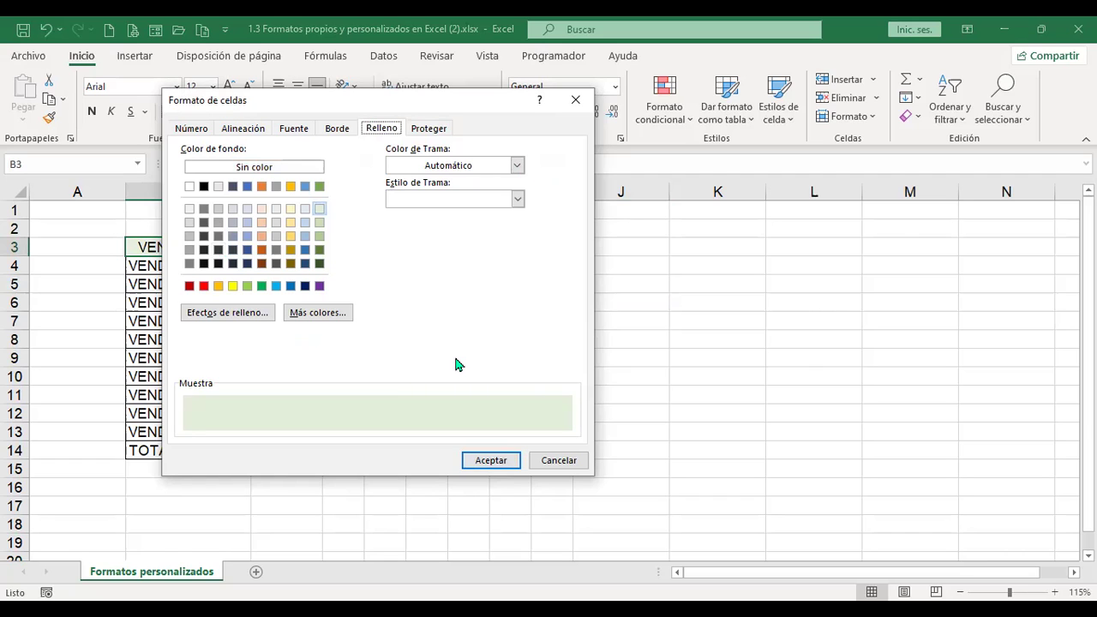
{"action": "key", "text": "alt+d"}
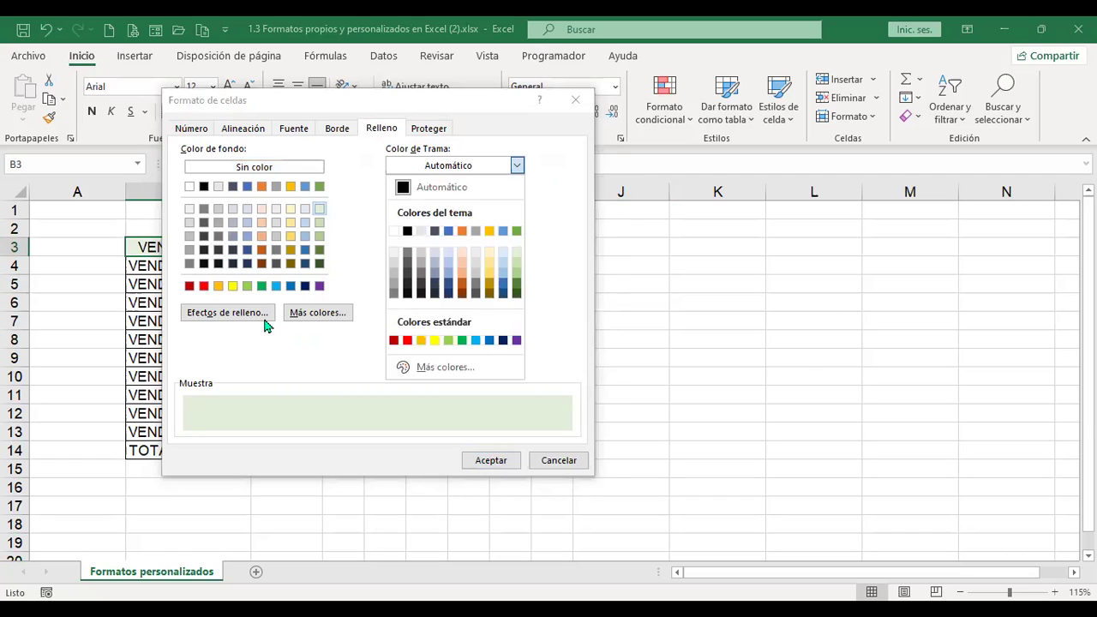
{"action": "left_click", "coordinate": [251, 314]}
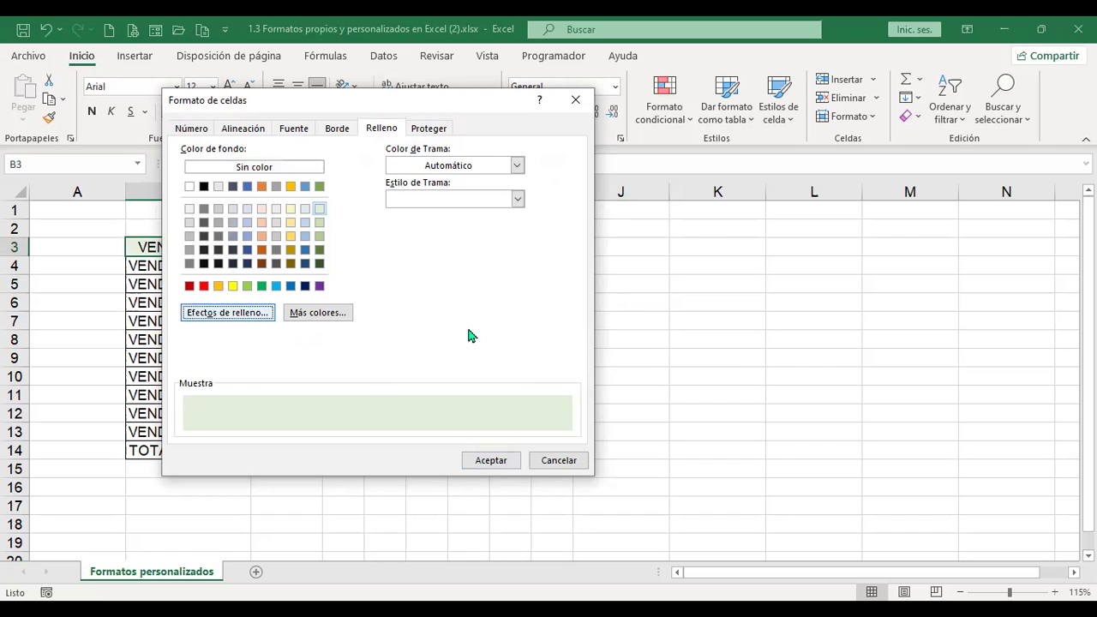
{"action": "key", "text": "Return"}
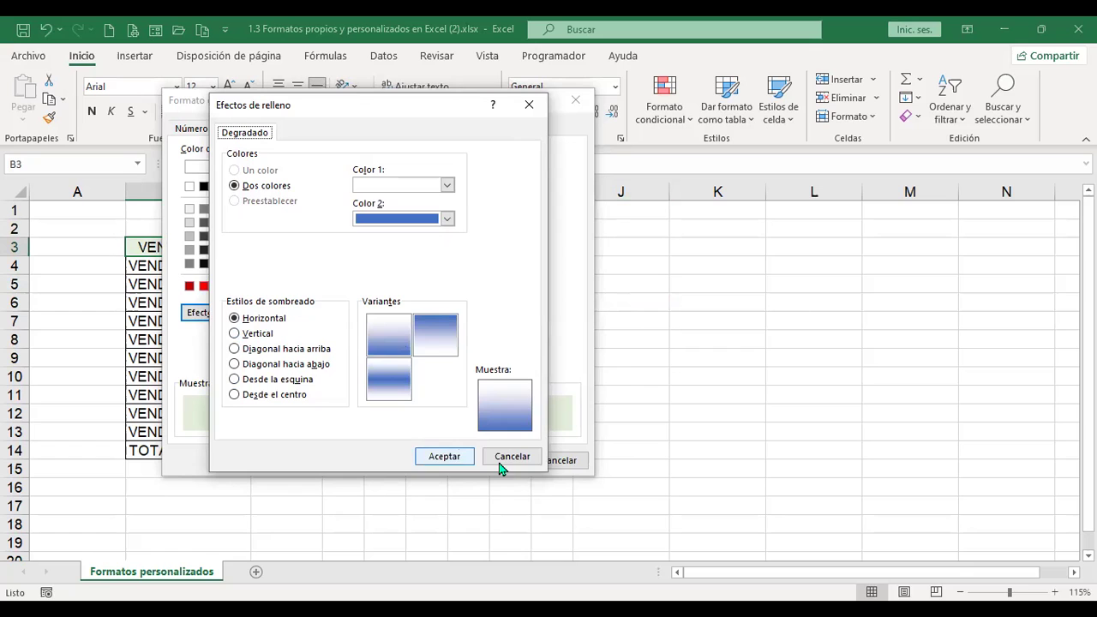
{"action": "key", "text": "Return"}
{"action": "key", "text": "Return"}
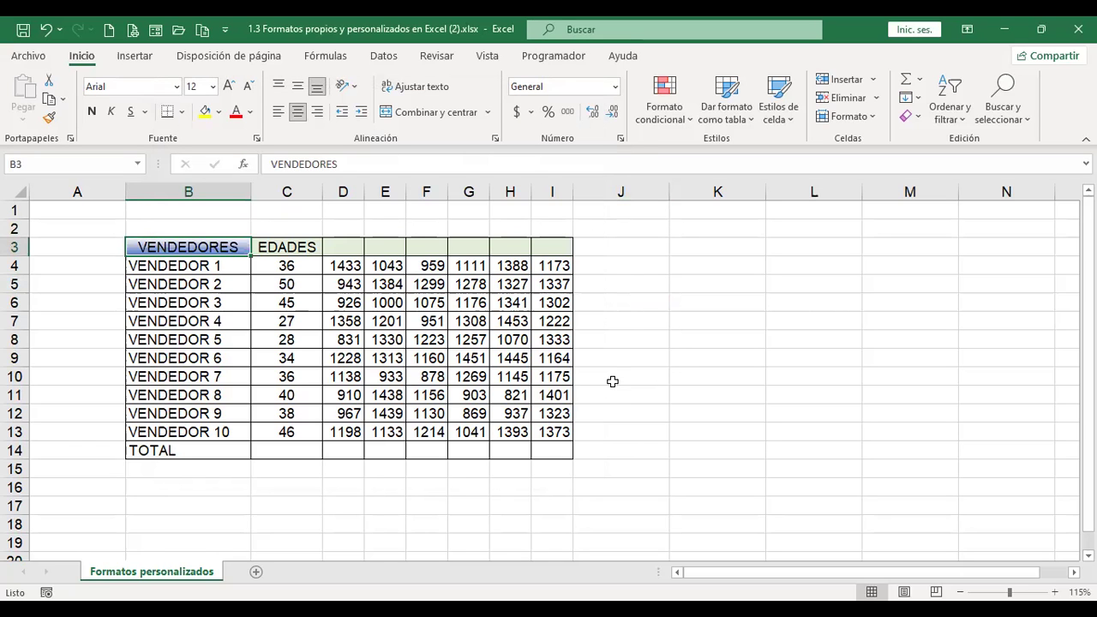
{"action": "key", "text": "ctrl+1"}
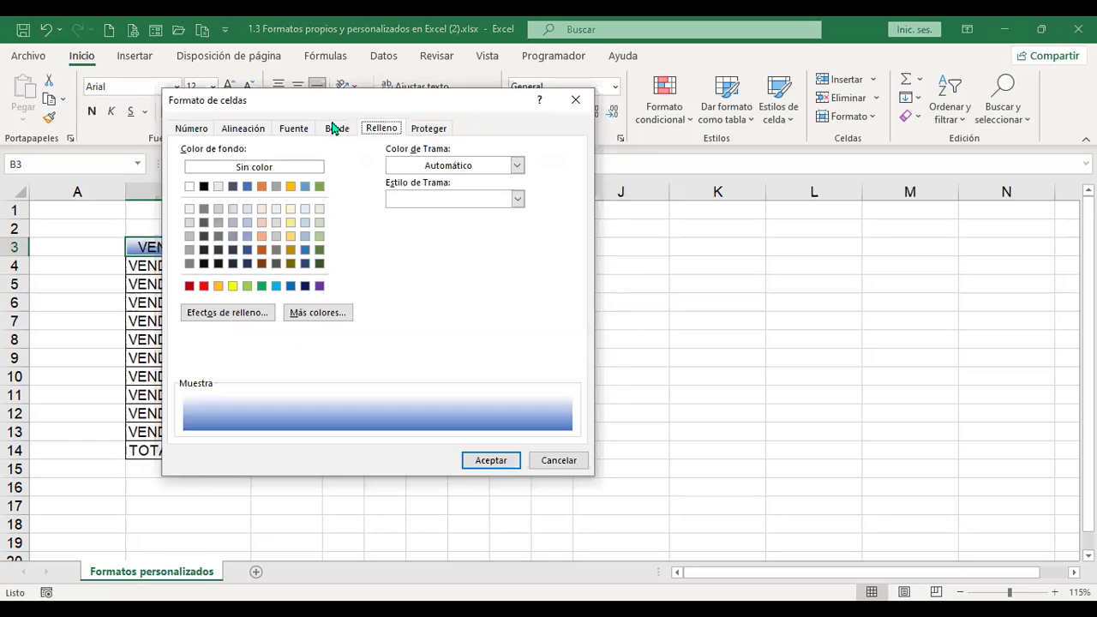
{"action": "key", "text": "ctrl+shift+Tab"}
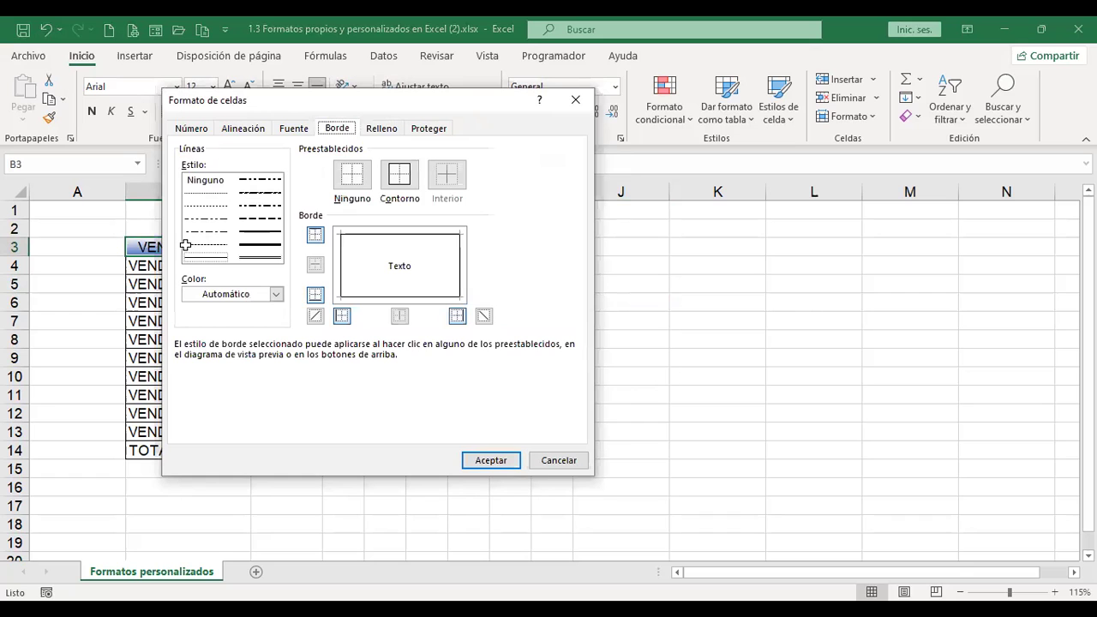
{"action": "key", "text": "Escape"}
Put a purple double-line outline border around the whole sellers table B3:I14.
{"action": "left_click_drag", "start_coordinate": [387, 265], "coordinate": [557, 447]}
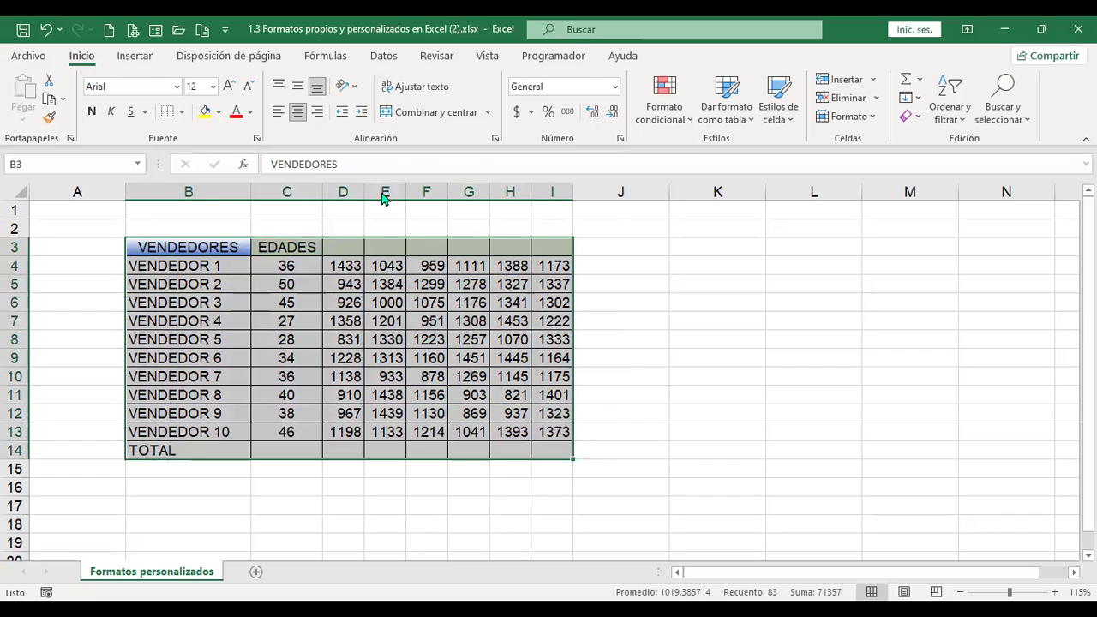
{"action": "key", "text": "ctrl+1"}
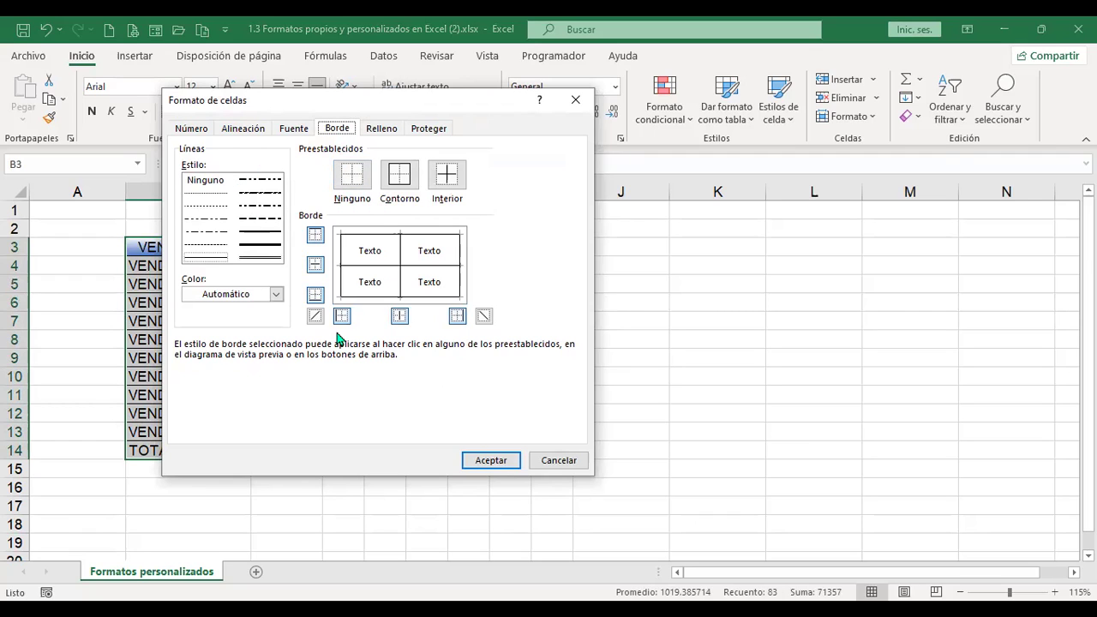
{"action": "left_click", "coordinate": [254, 258]}
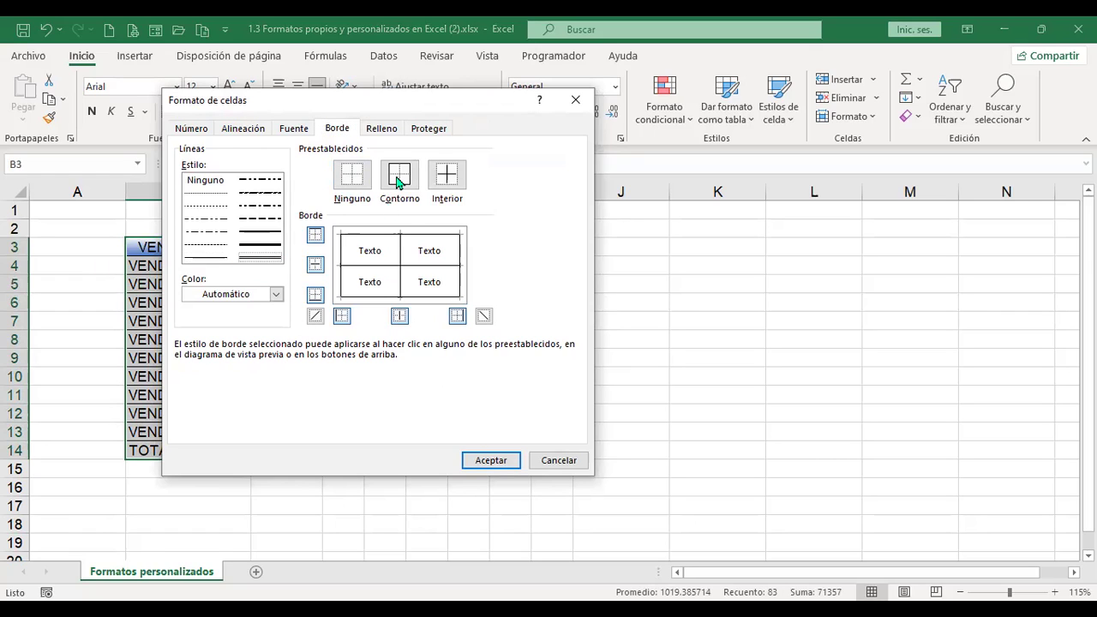
{"action": "left_click", "coordinate": [275, 294]}
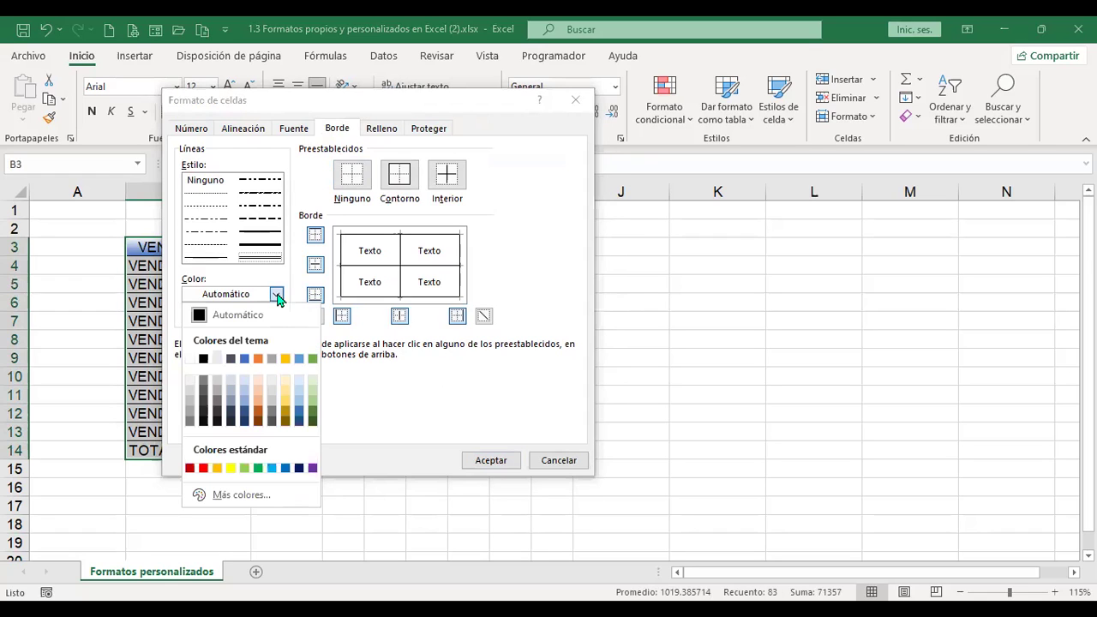
{"action": "left_click", "coordinate": [313, 469]}
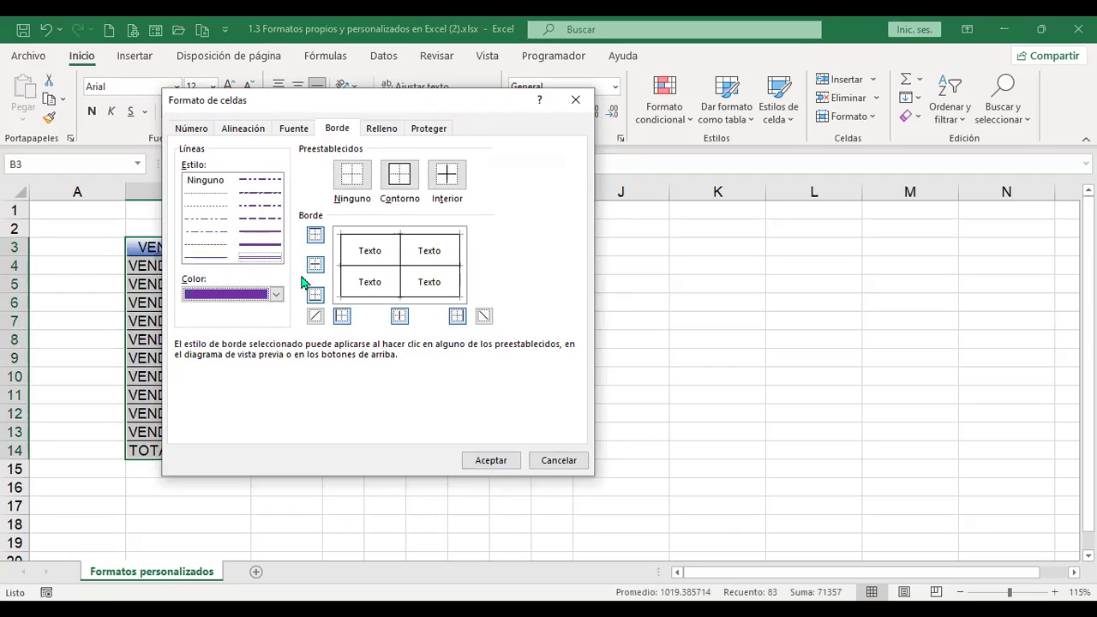
{"action": "left_click", "coordinate": [260, 257]}
{"action": "left_click", "coordinate": [398, 177]}
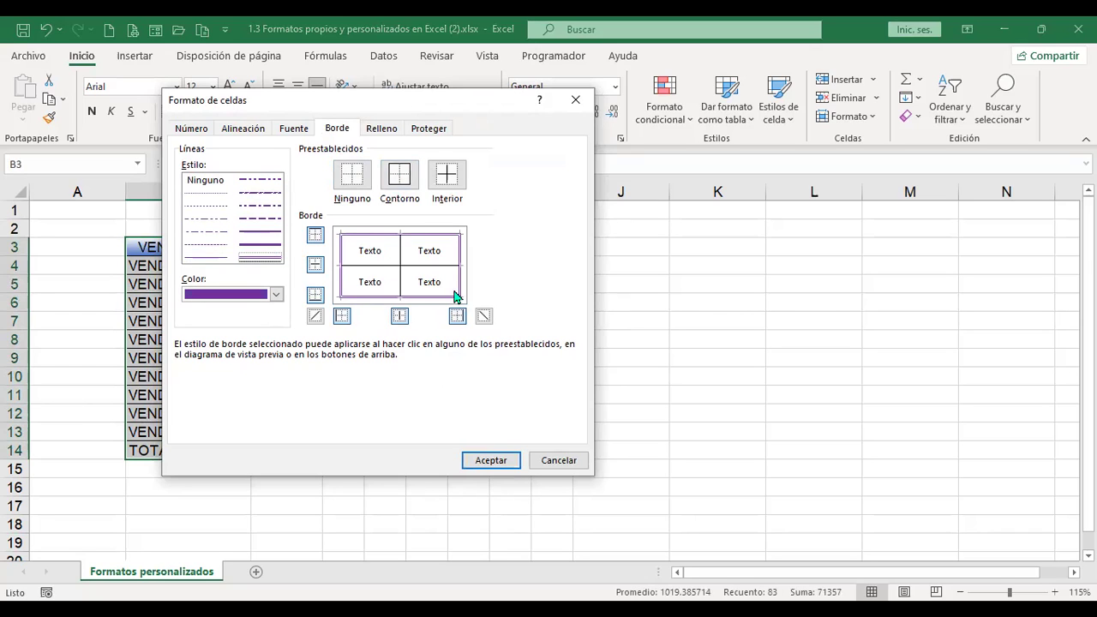
{"action": "left_click", "coordinate": [491, 460]}
{"action": "left_click", "coordinate": [607, 343]}
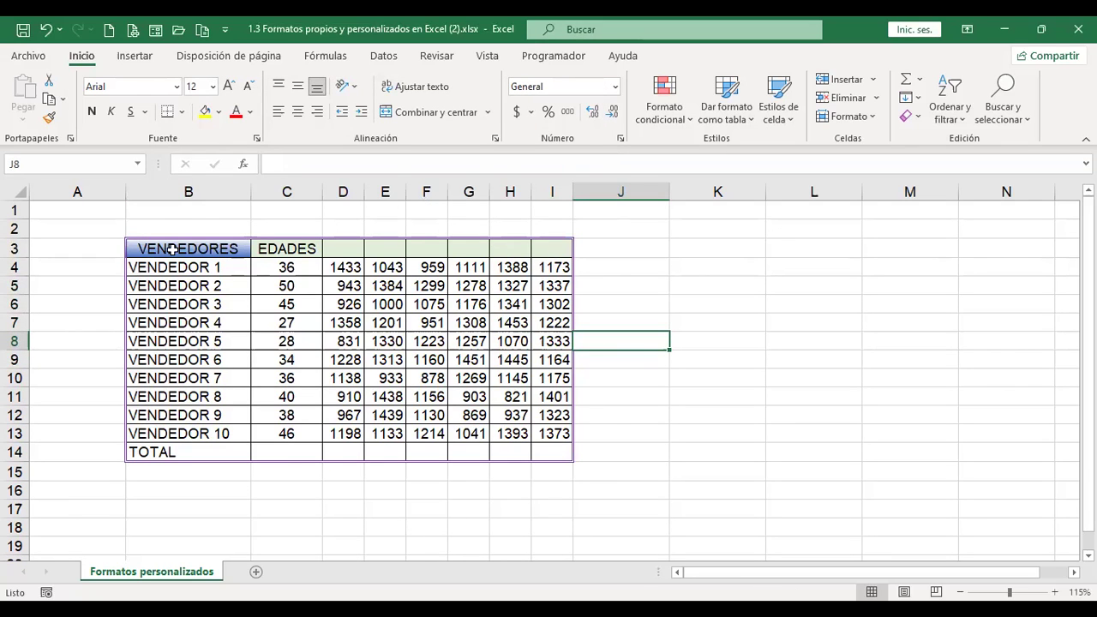
Apply thick solid interior borders in the standard orange to the sellers table B3:I14.
{"action": "left_click_drag", "start_coordinate": [159, 249], "coordinate": [540, 446]}
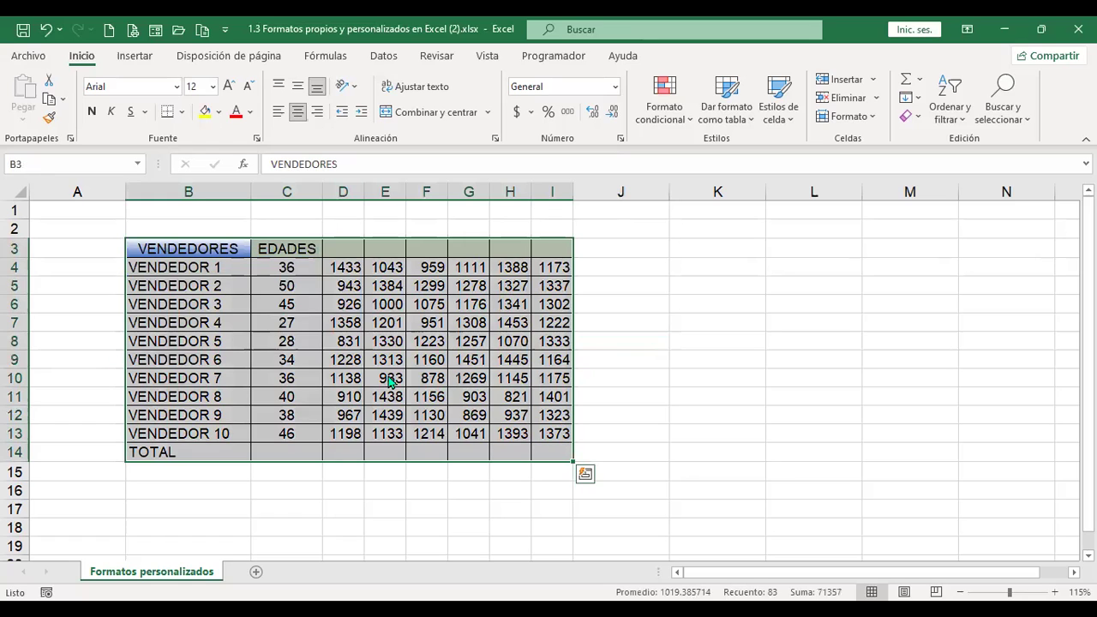
{"action": "key", "text": "ctrl+1"}
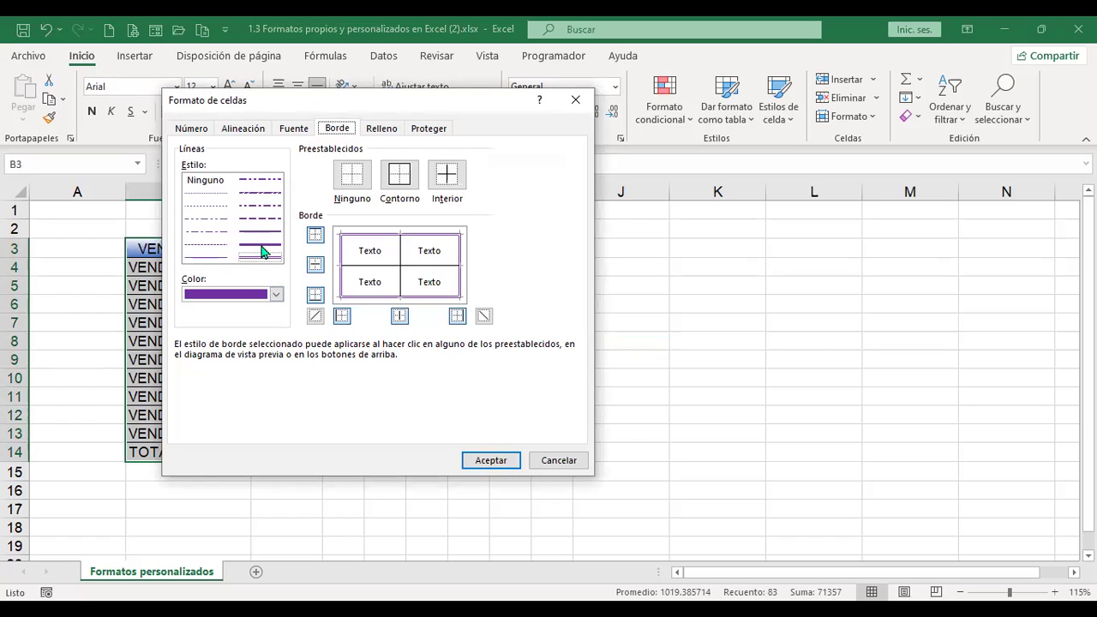
{"action": "left_click", "coordinate": [263, 244]}
{"action": "left_click", "coordinate": [277, 294]}
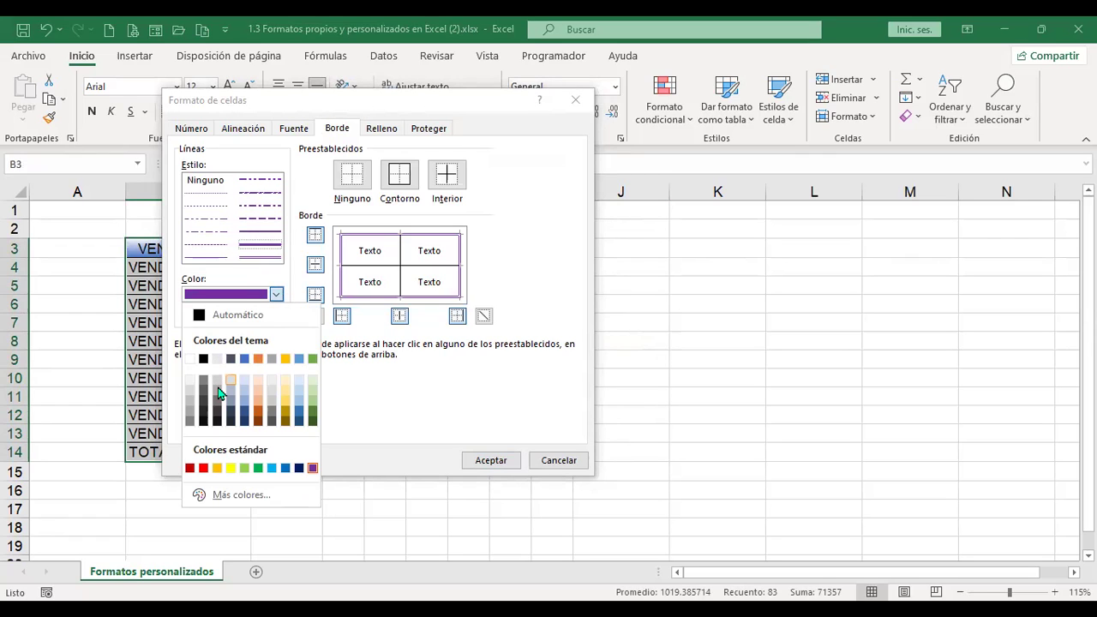
{"action": "left_click", "coordinate": [219, 467]}
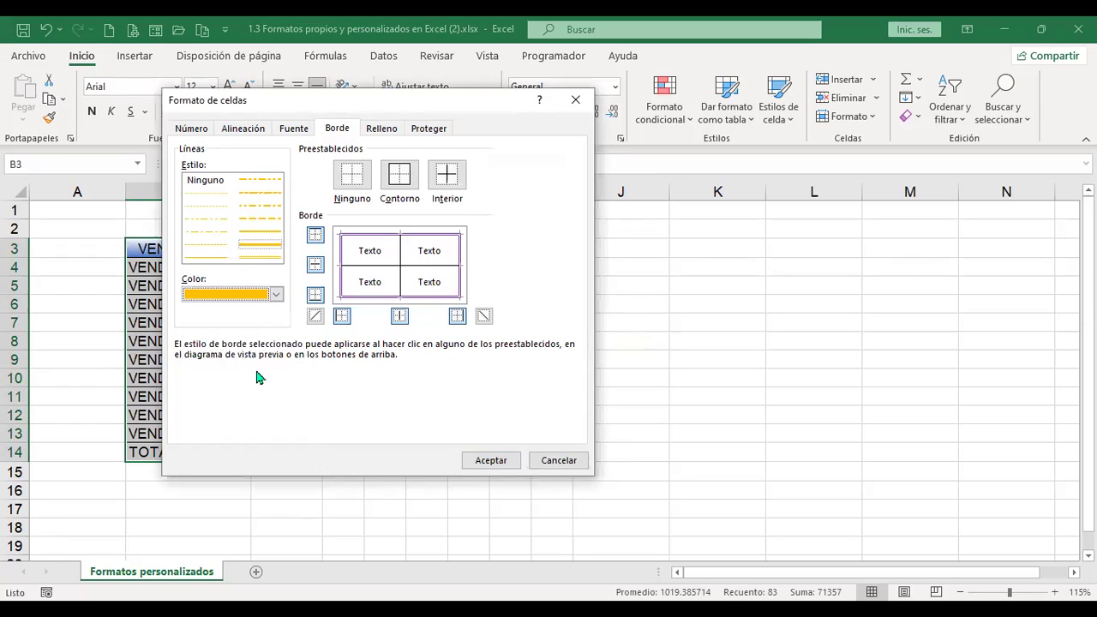
{"action": "left_click", "coordinate": [451, 180]}
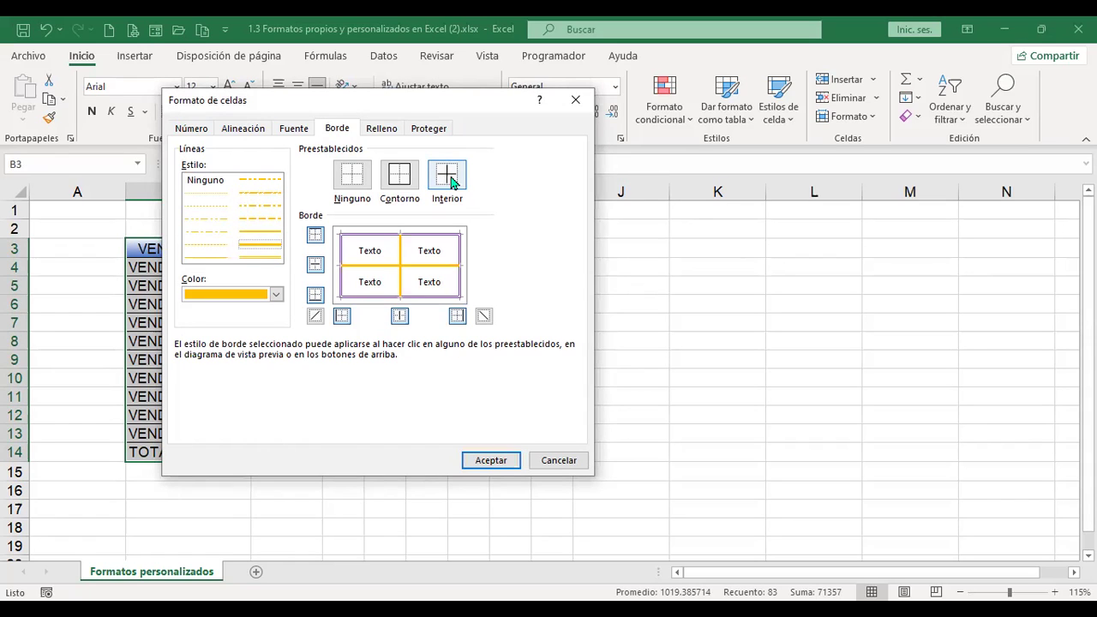
{"action": "left_click", "coordinate": [485, 460]}
{"action": "left_click", "coordinate": [813, 328]}
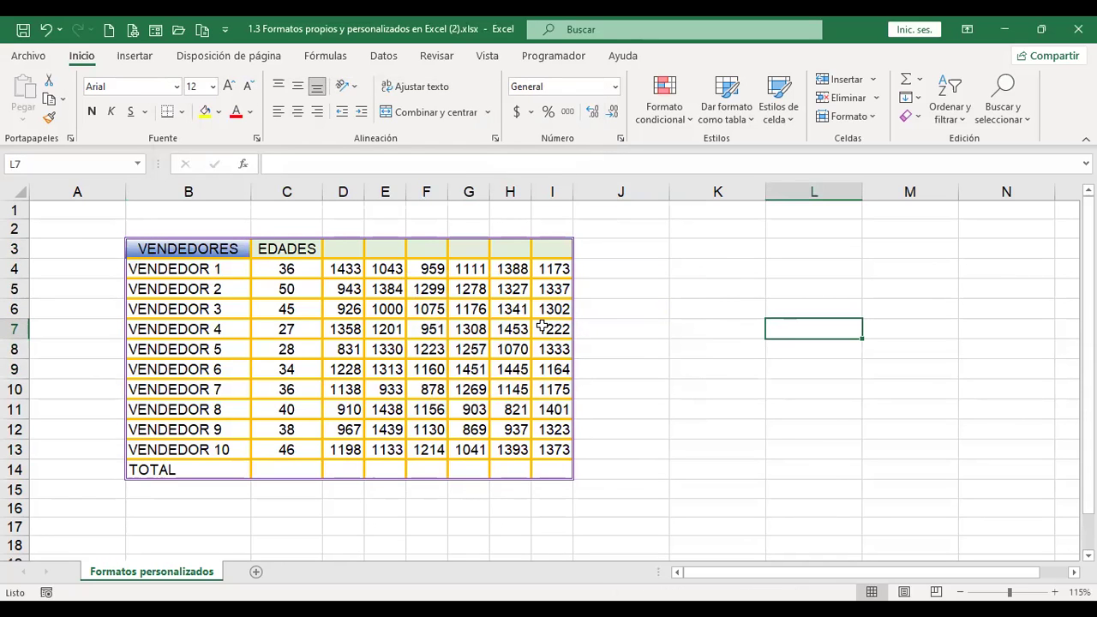
{"action": "left_click_drag", "start_coordinate": [188, 248], "coordinate": [666, 304]}
{"action": "left_click", "coordinate": [628, 301]}
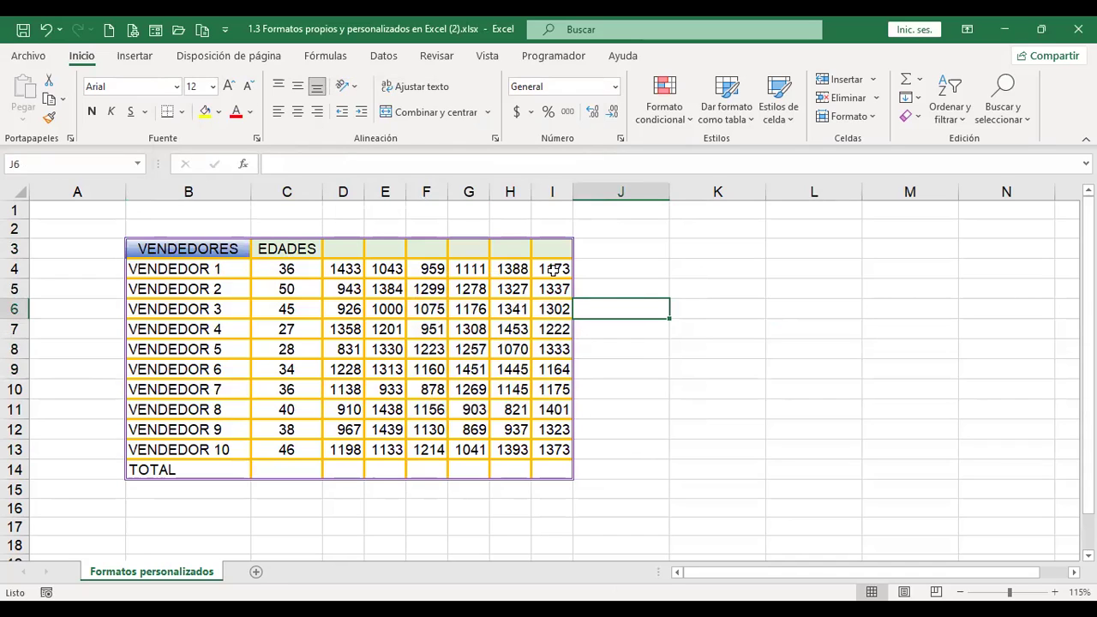
Give the values in I4:I13 a medium dashed red border on their left edge only.
{"action": "left_click_drag", "start_coordinate": [553, 271], "coordinate": [553, 445]}
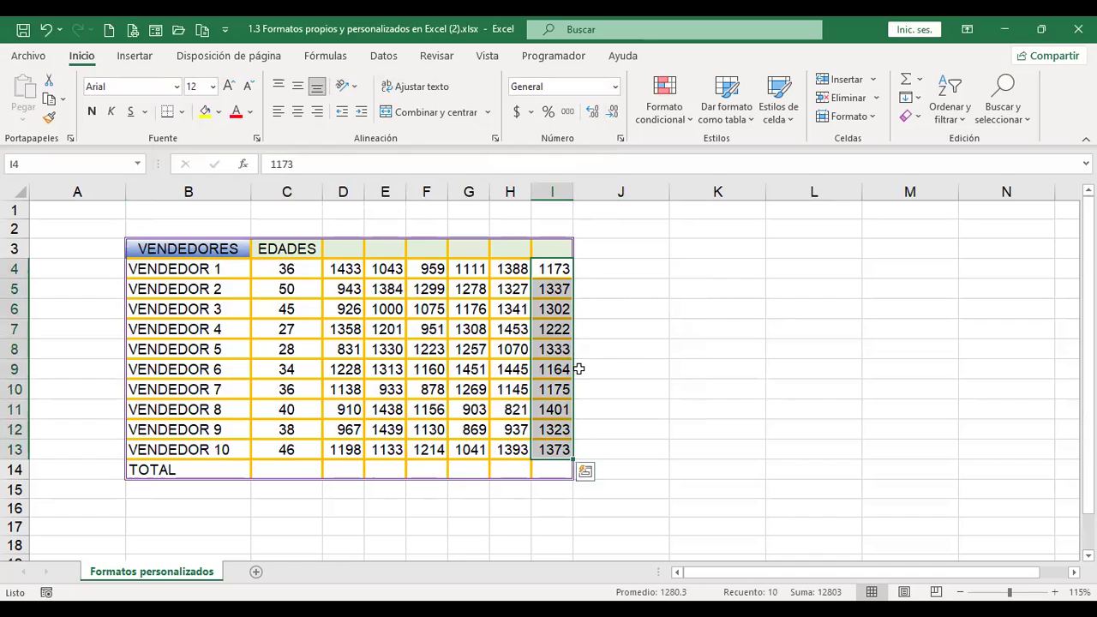
{"action": "key", "text": "ctrl+1"}
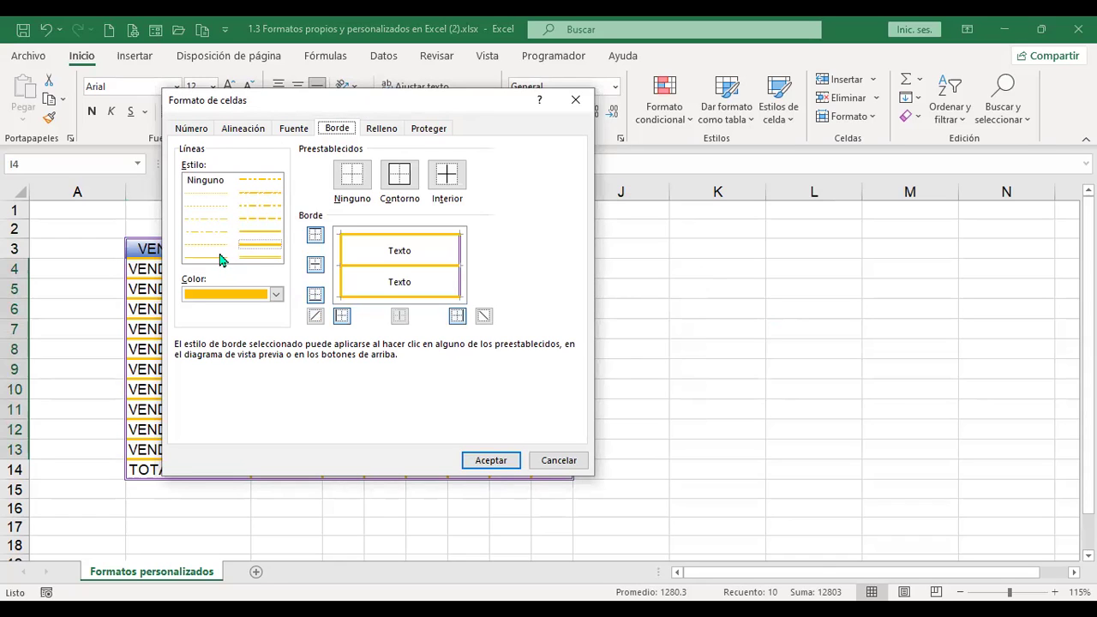
{"action": "left_click", "coordinate": [258, 220]}
{"action": "left_click", "coordinate": [276, 294]}
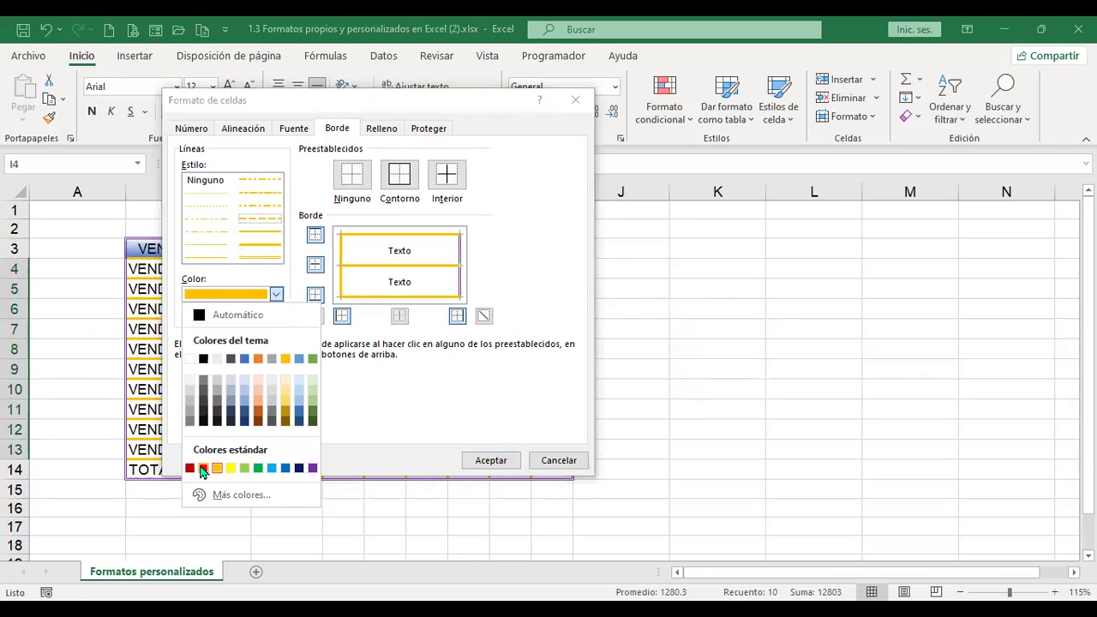
{"action": "left_click", "coordinate": [189, 467]}
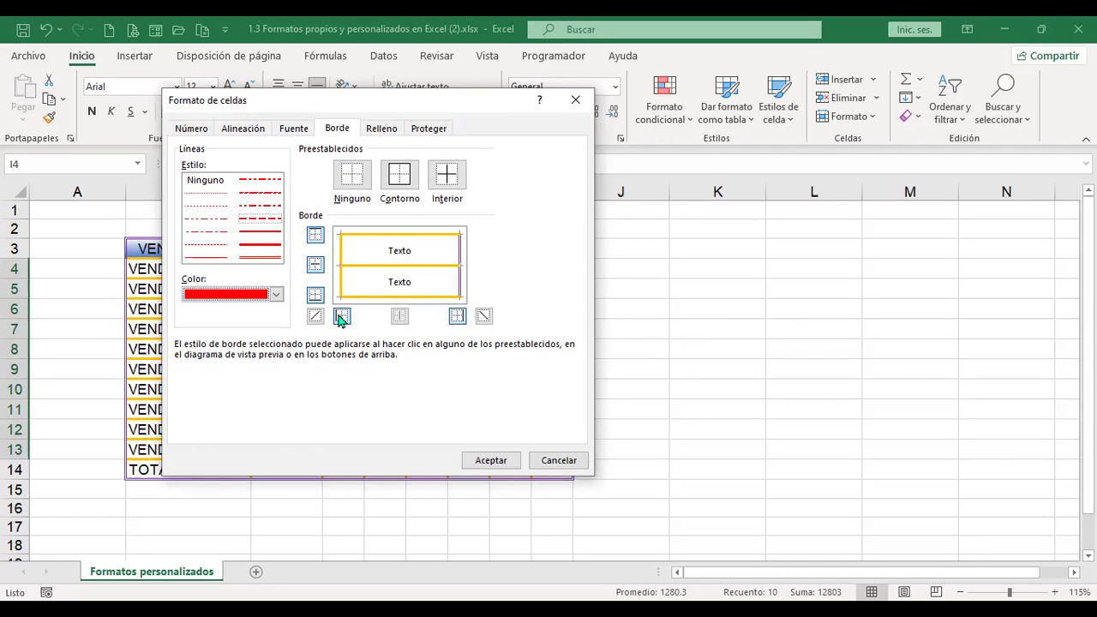
{"action": "left_click", "coordinate": [341, 316]}
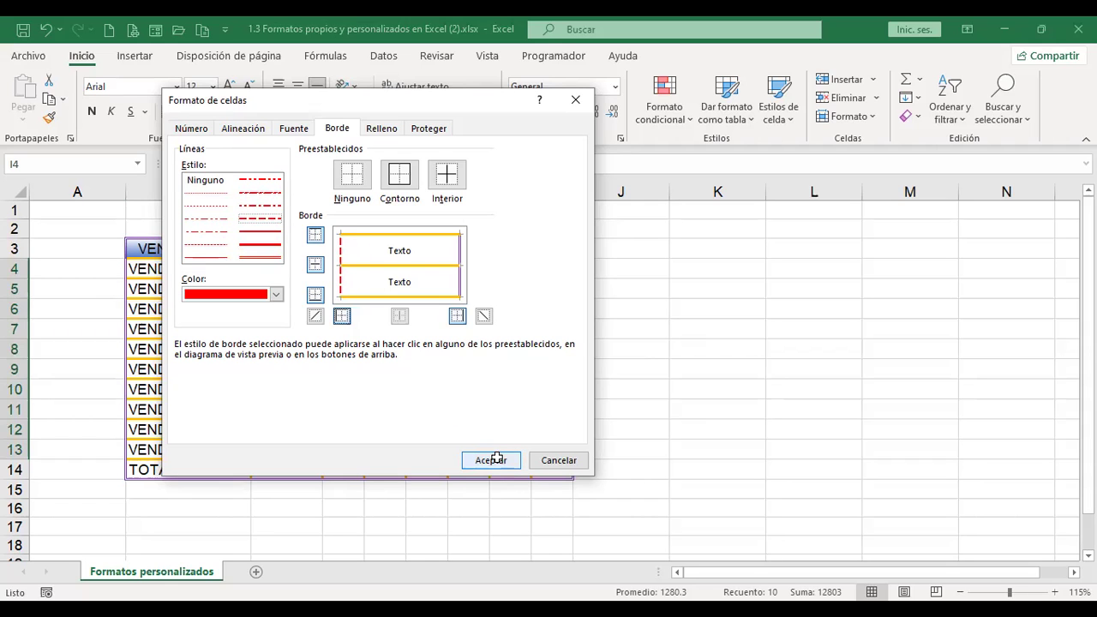
{"action": "key", "text": "Return"}
{"action": "left_click", "coordinate": [717, 328]}
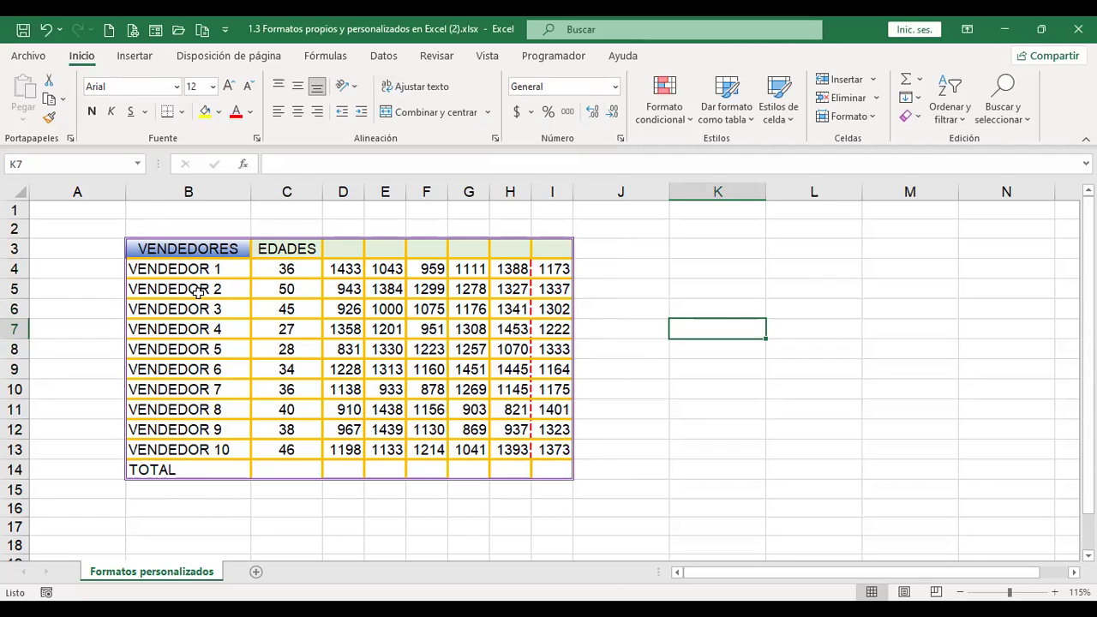
Change the header text in cell B3 to VENDEDORES MES.
{"action": "left_click", "coordinate": [213, 247]}
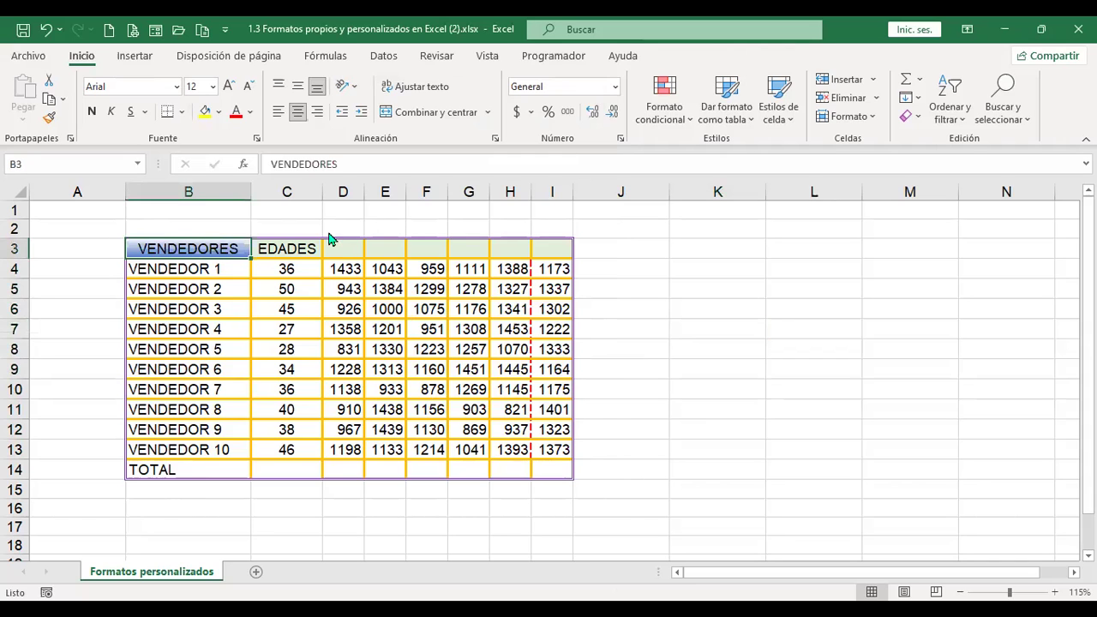
{"action": "key", "text": "ctrl+1"}
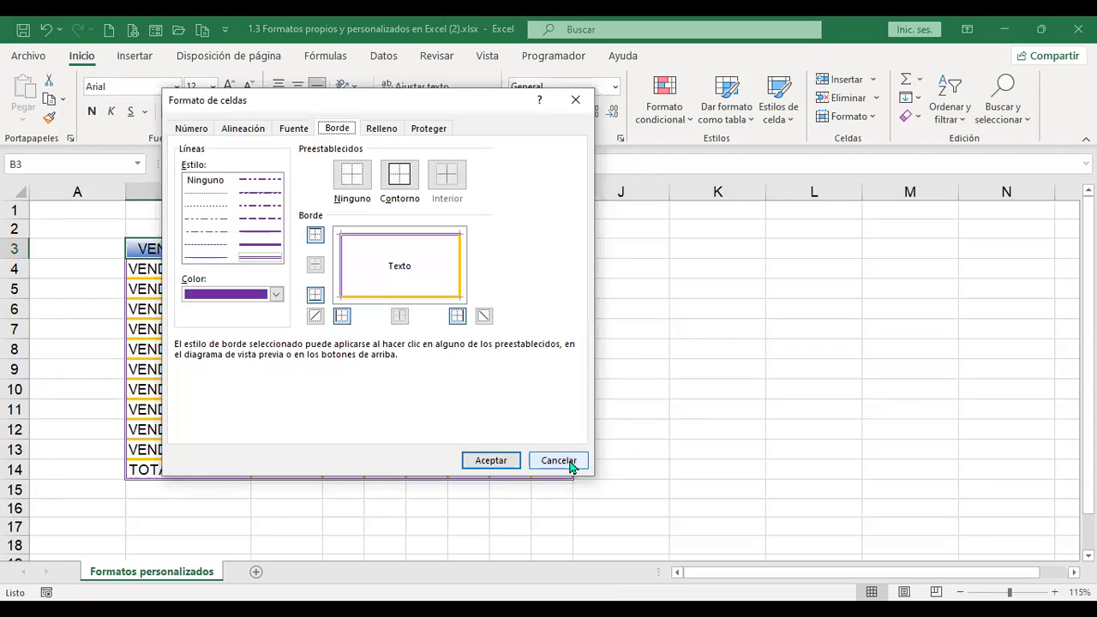
{"action": "key", "text": "Escape"}
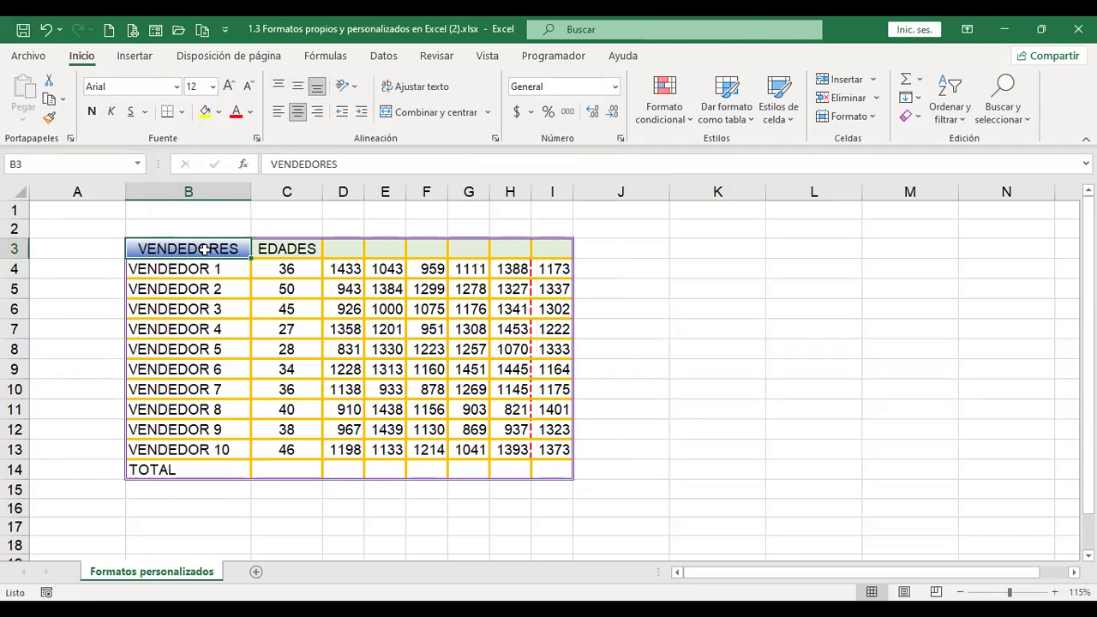
{"action": "left_click", "coordinate": [489, 157]}
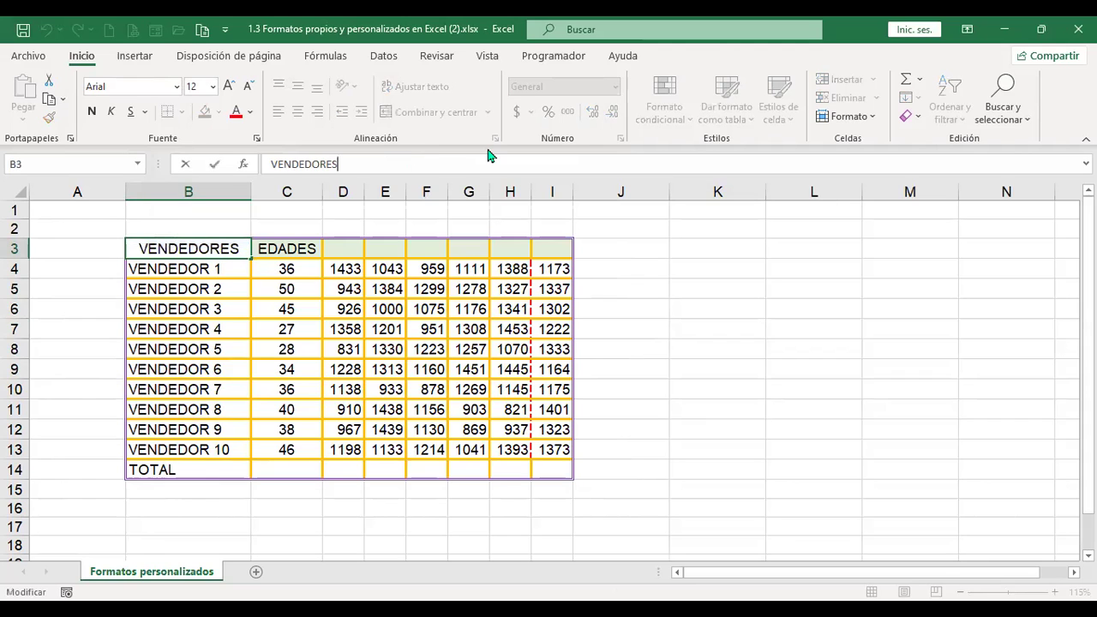
{"action": "type", "text": "mes"}
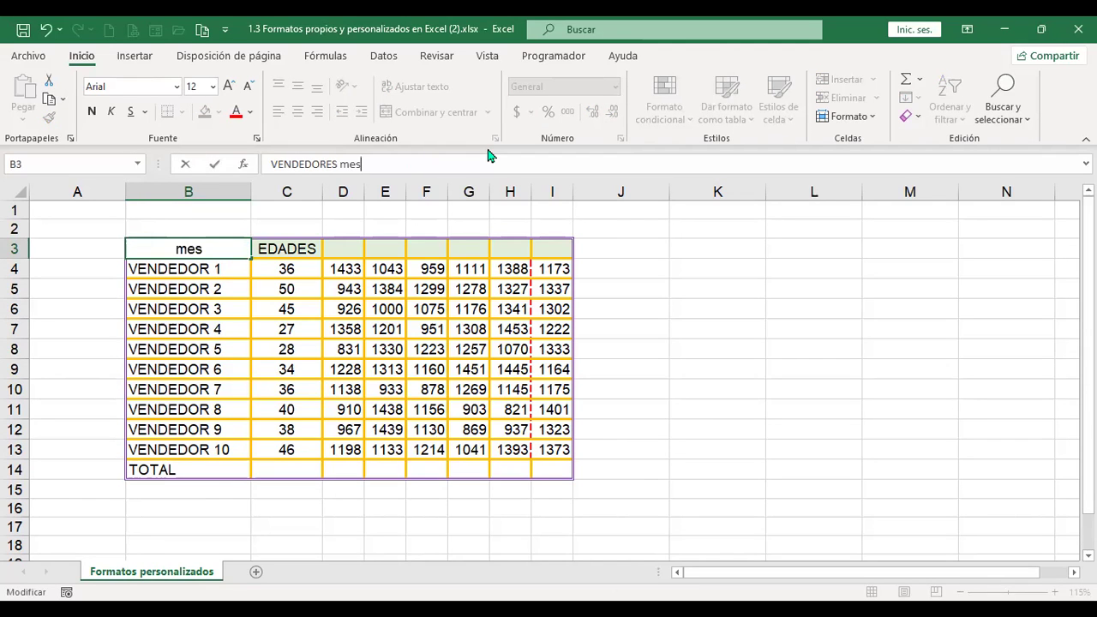
{"action": "key", "text": "BackSpace"}
{"action": "key", "text": "BackSpace"}
{"action": "key", "text": "BackSpace"}
{"action": "key", "text": "BackSpace"}
{"action": "key", "text": "BackSpace"}
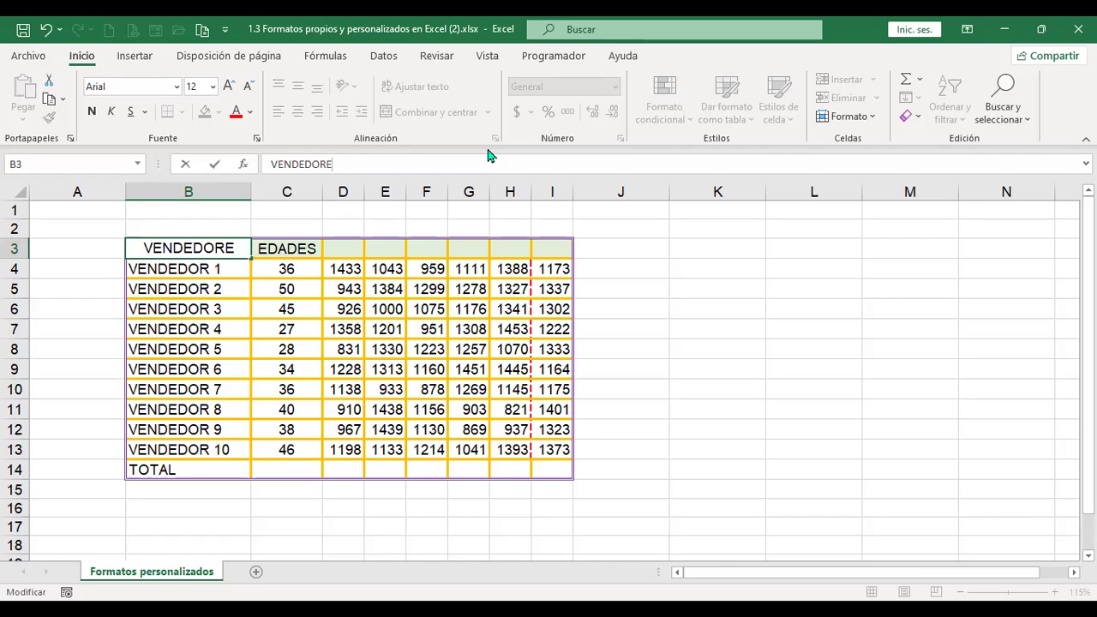
{"action": "type", "text": "S MES"}
{"action": "key", "text": "Return"}
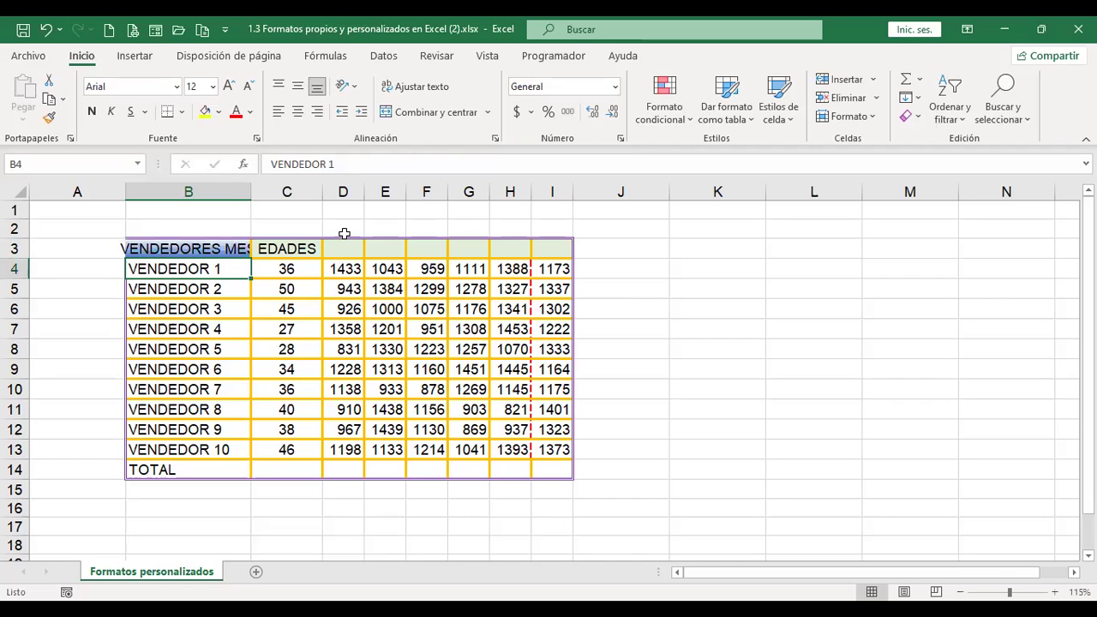
Add a light blue solid diagonal border rising from the lower-left to the upper-right corner of header cell B3.
{"action": "key", "text": "Up"}
{"action": "key", "text": "ctrl+1"}
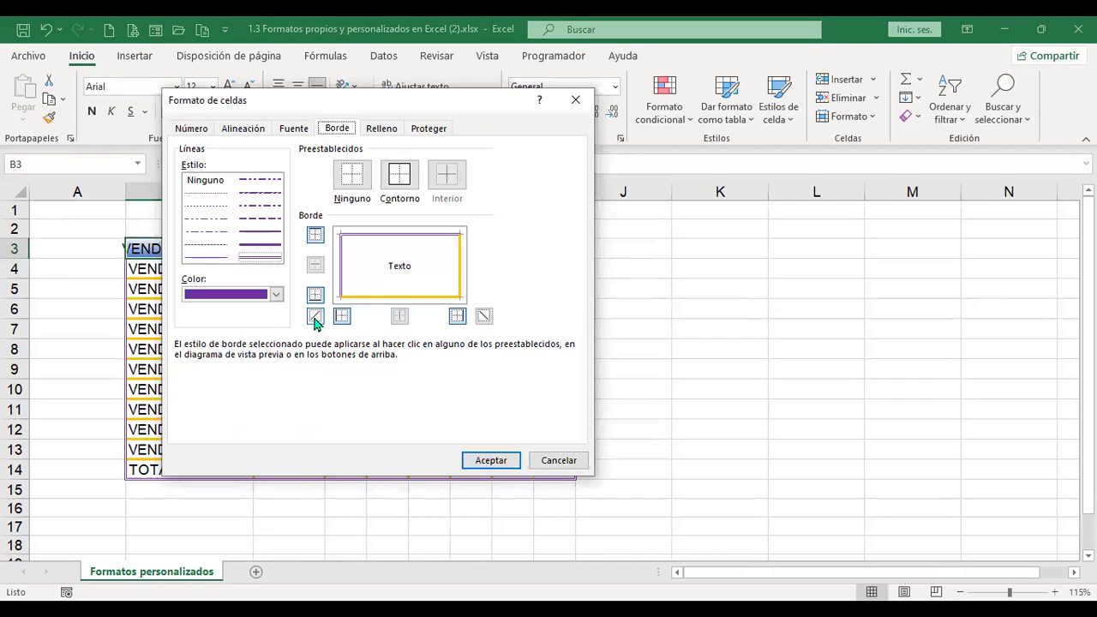
{"action": "left_click", "coordinate": [317, 319]}
{"action": "left_click", "coordinate": [259, 231]}
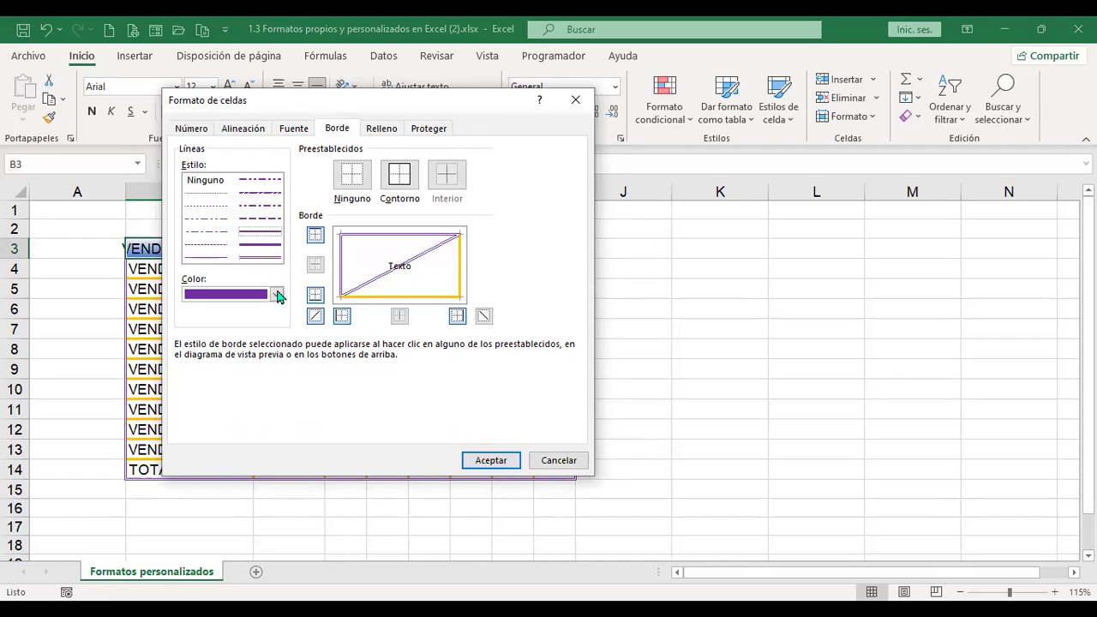
{"action": "left_click", "coordinate": [277, 295]}
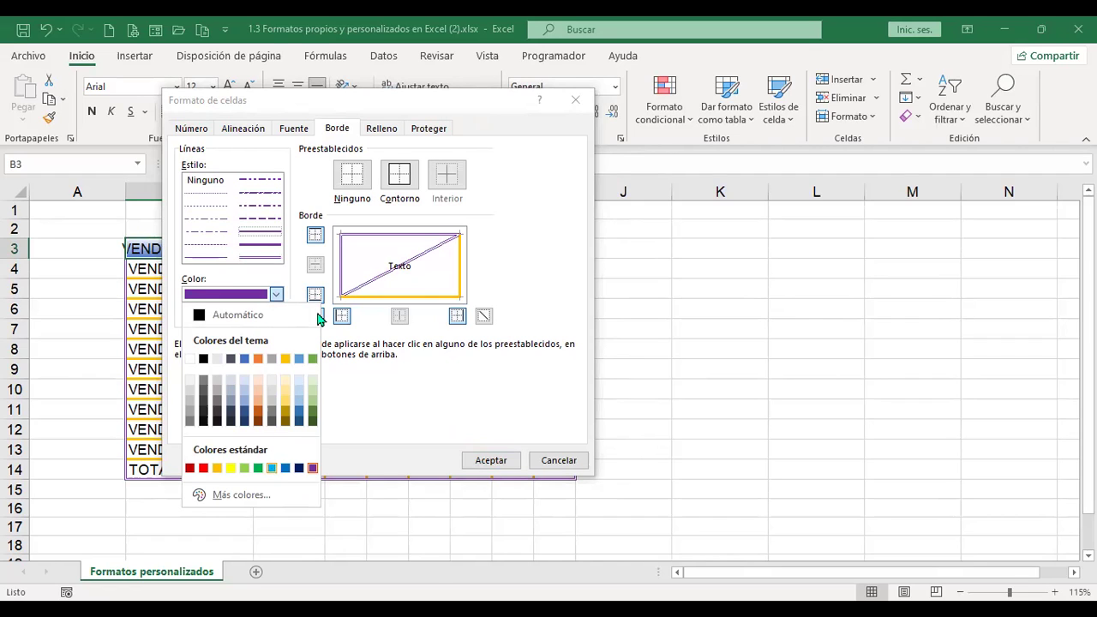
{"action": "left_click", "coordinate": [373, 285]}
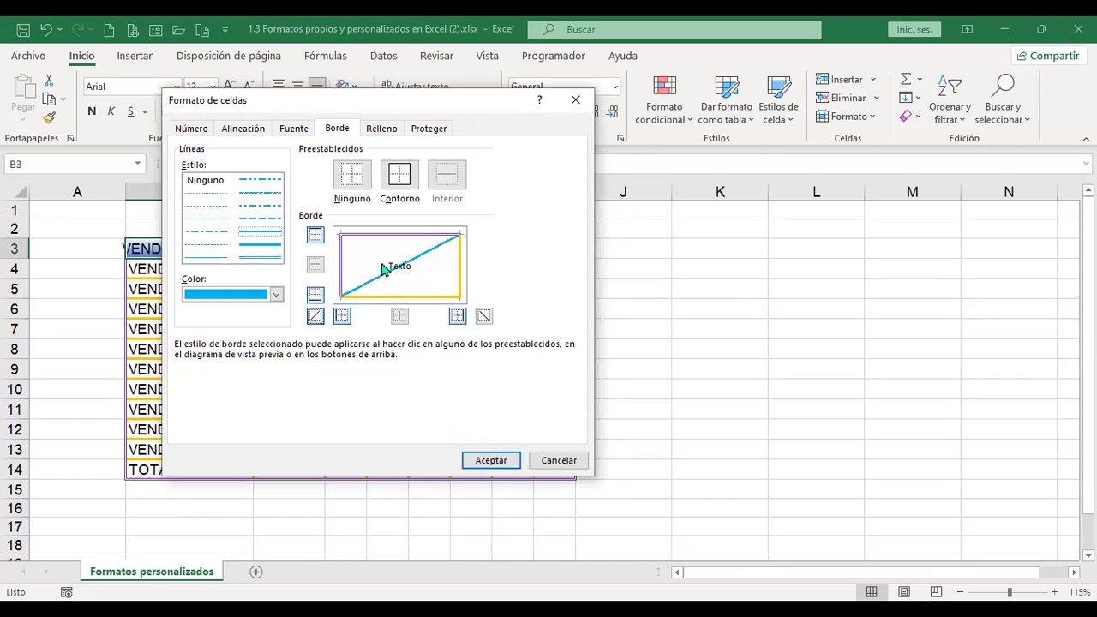
{"action": "left_click", "coordinate": [484, 463]}
{"action": "left_click", "coordinate": [691, 347]}
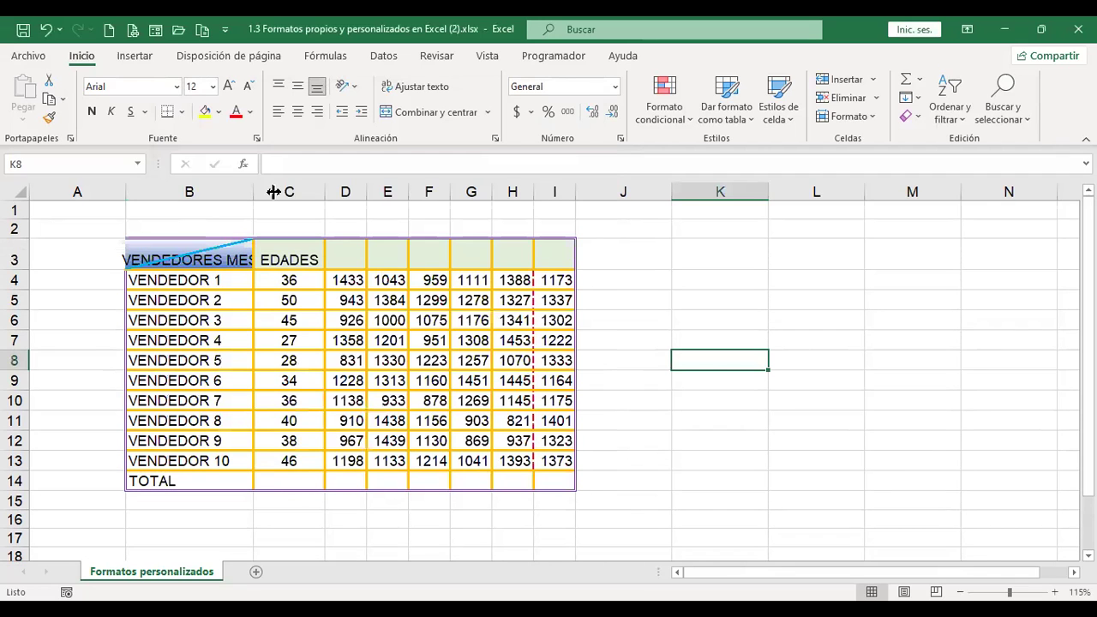
Break the header text in cell B3 into two lines, with VENDEDORES above MES.
{"action": "left_click", "coordinate": [246, 251]}
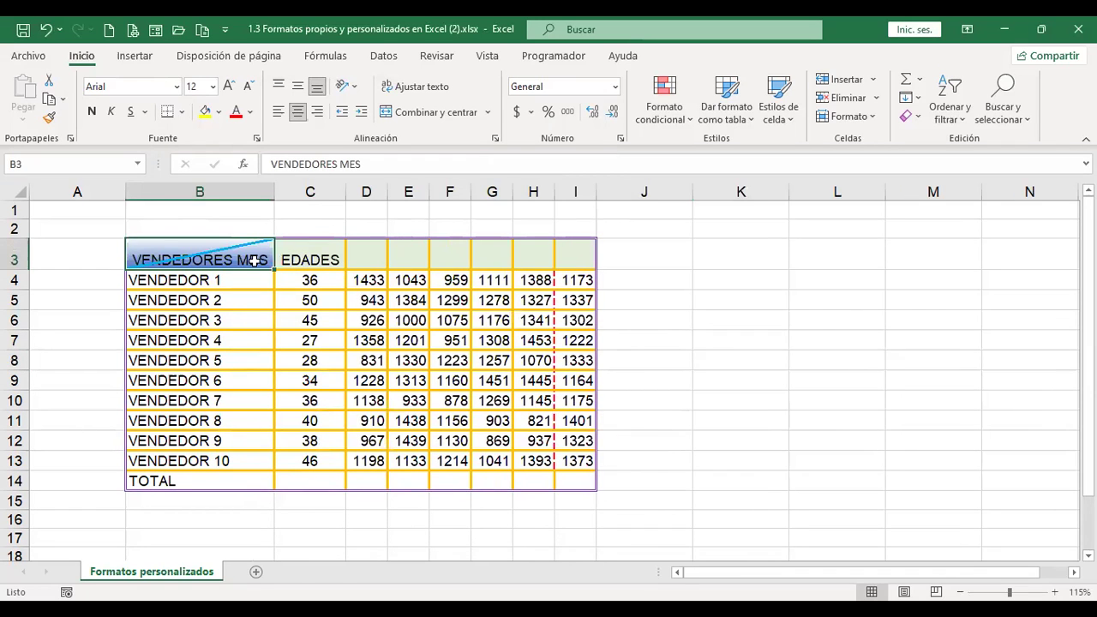
{"action": "key", "text": "F2"}
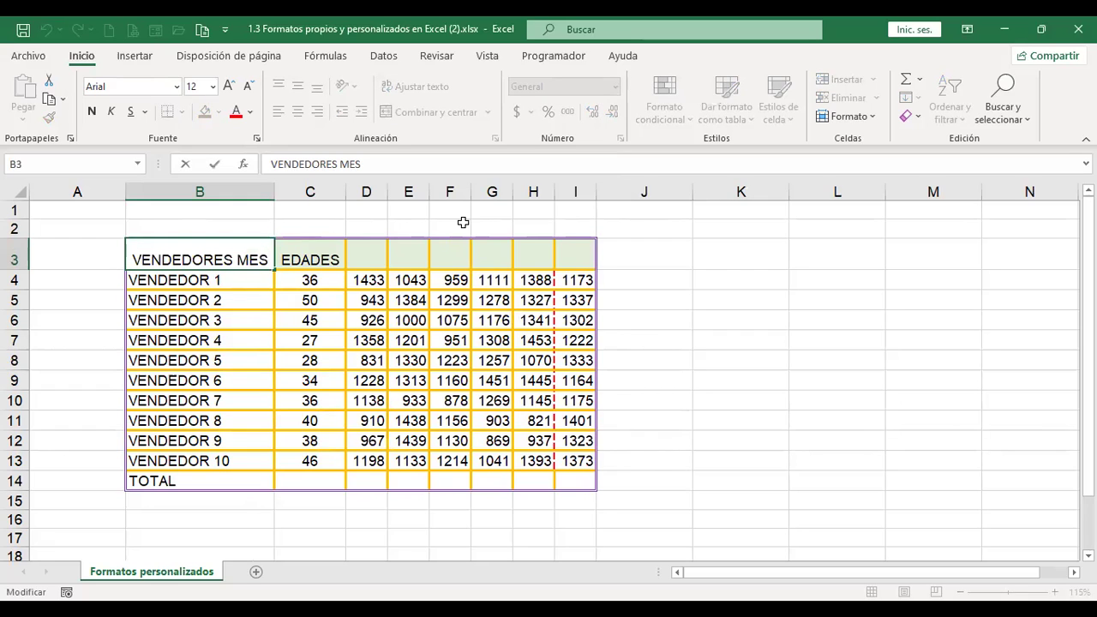
{"action": "key", "text": "Delete"}
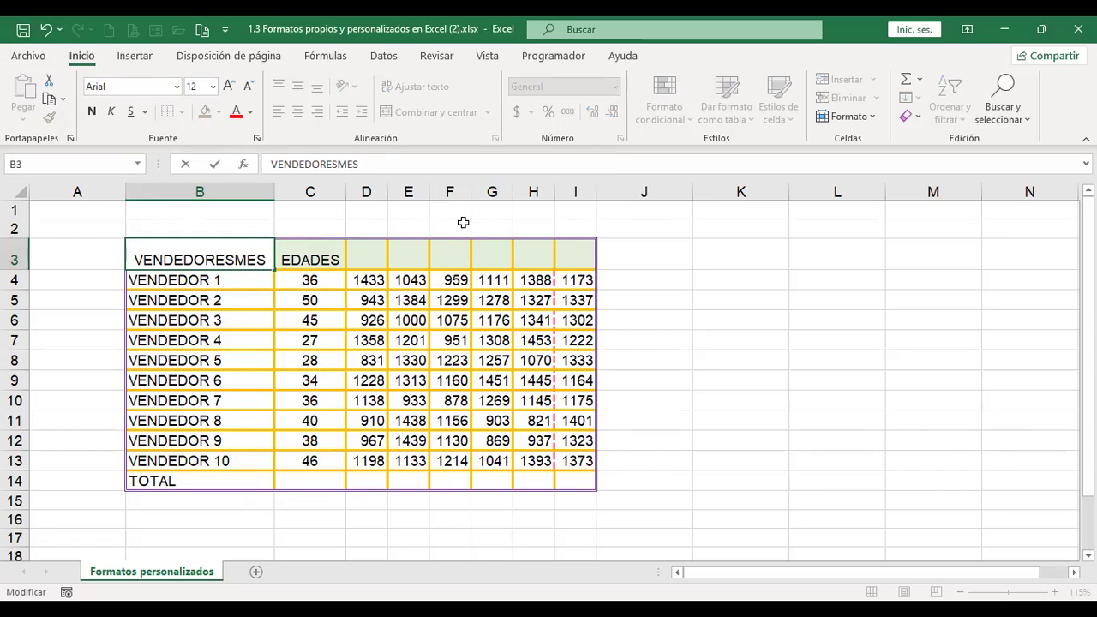
{"action": "key", "text": "alt+Return"}
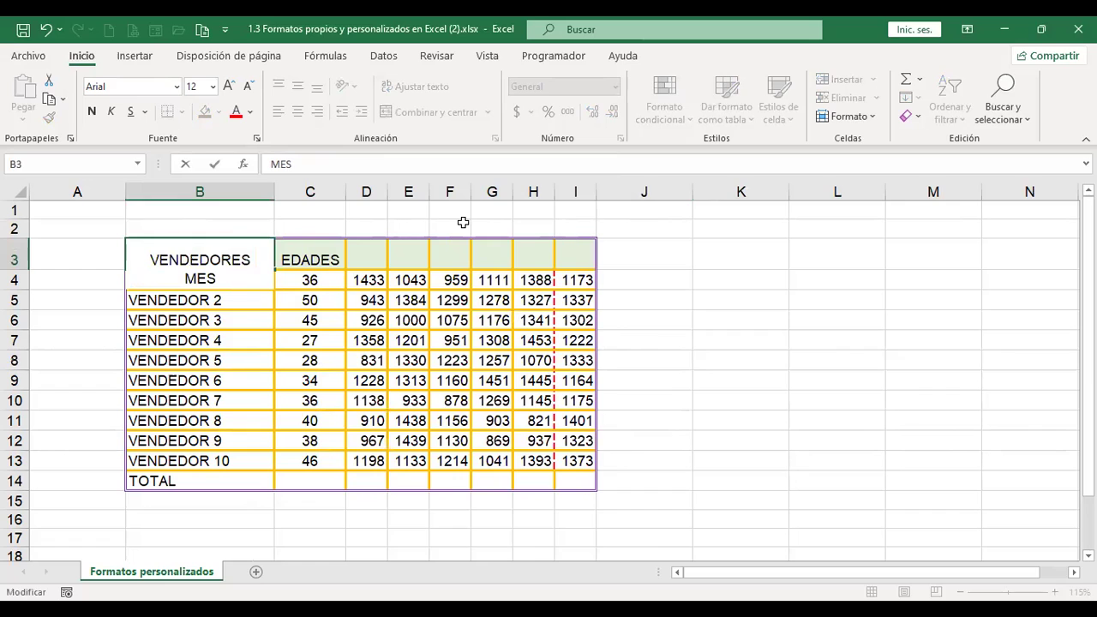
{"action": "key", "text": "Return"}
{"action": "key", "text": "Up"}
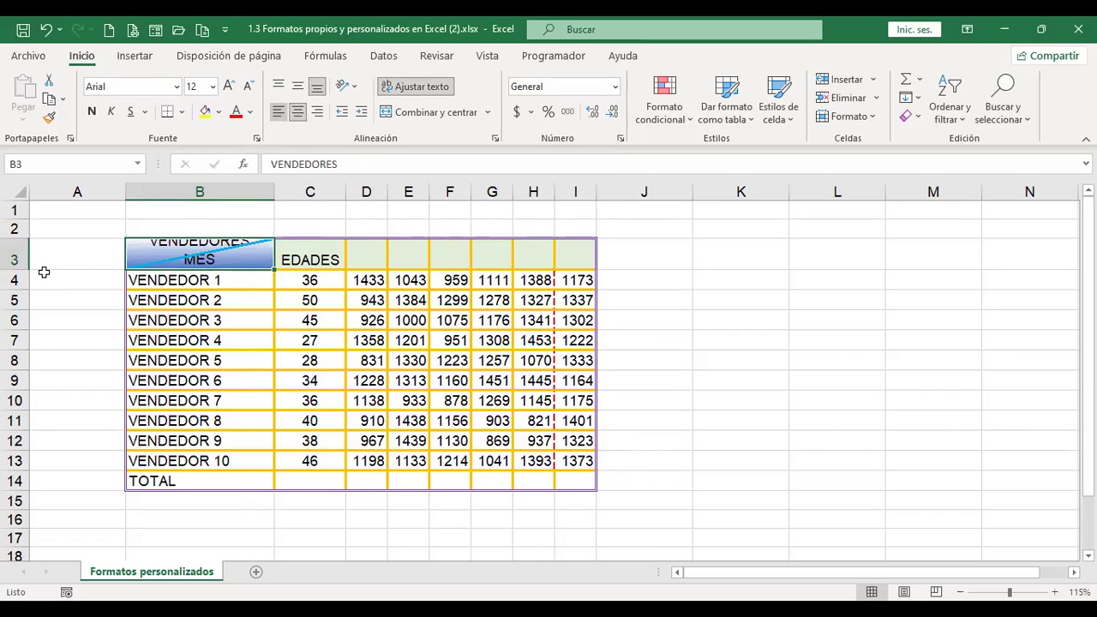
Centre the two-line header in B3 horizontally and enlarge row 3 and column B to fit it.
{"action": "left_click", "coordinate": [278, 112]}
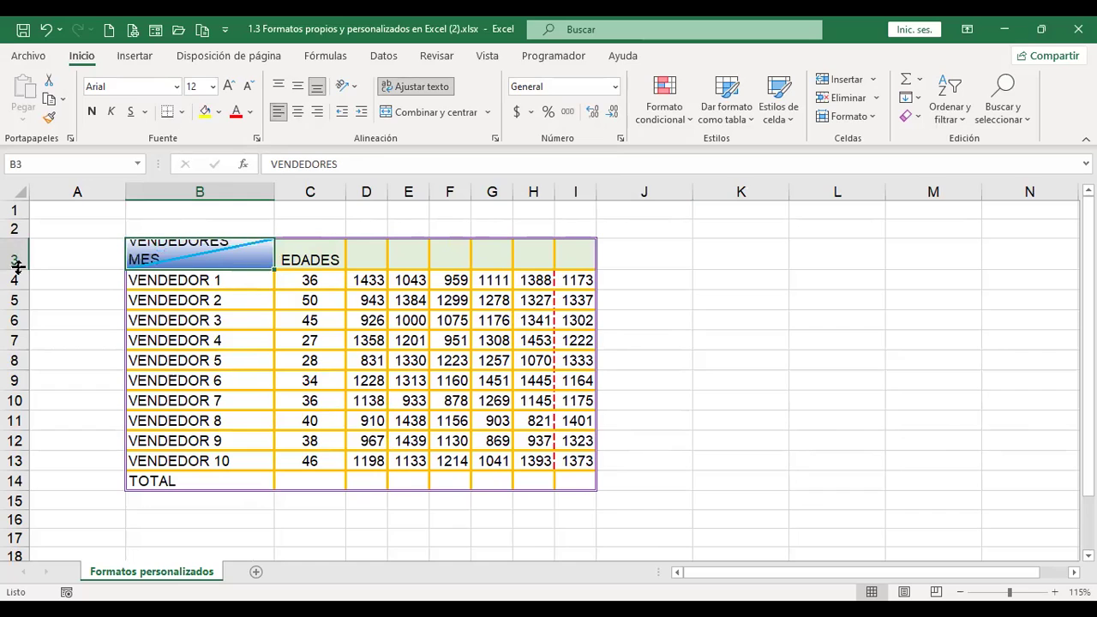
{"action": "left_click", "coordinate": [297, 112]}
{"action": "left_click", "coordinate": [317, 112]}
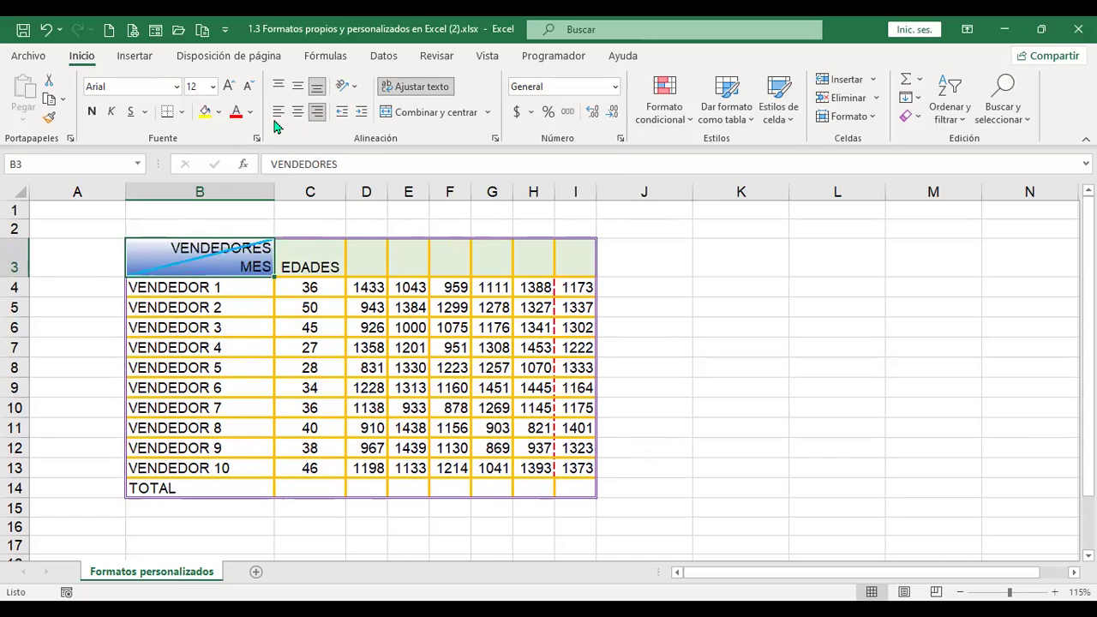
{"action": "left_click", "coordinate": [298, 112]}
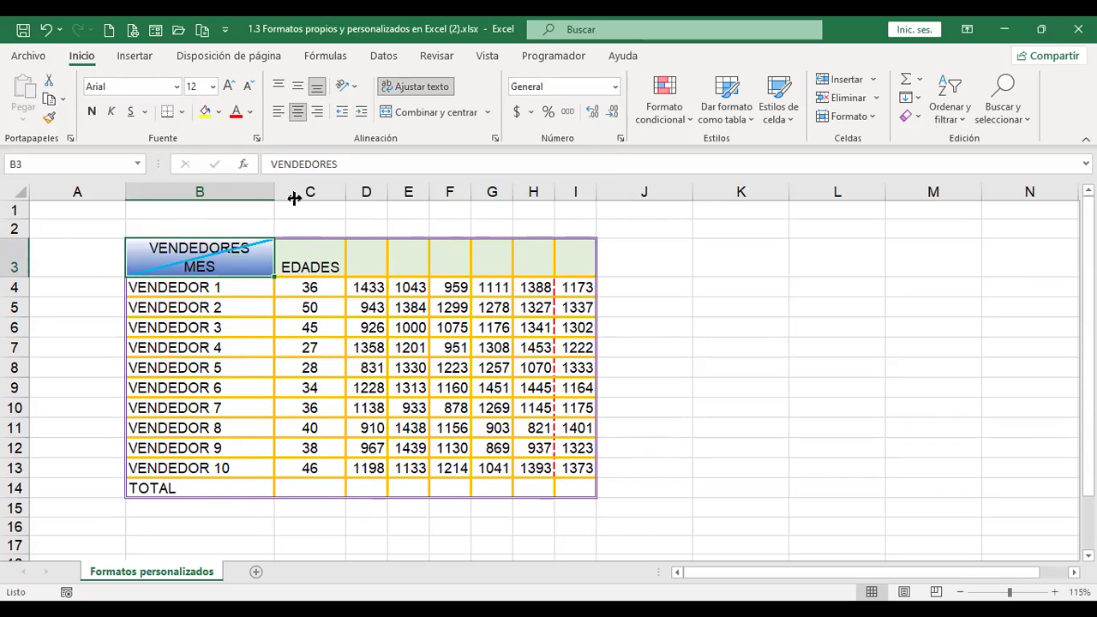
{"action": "key", "text": "ctrl+z"}
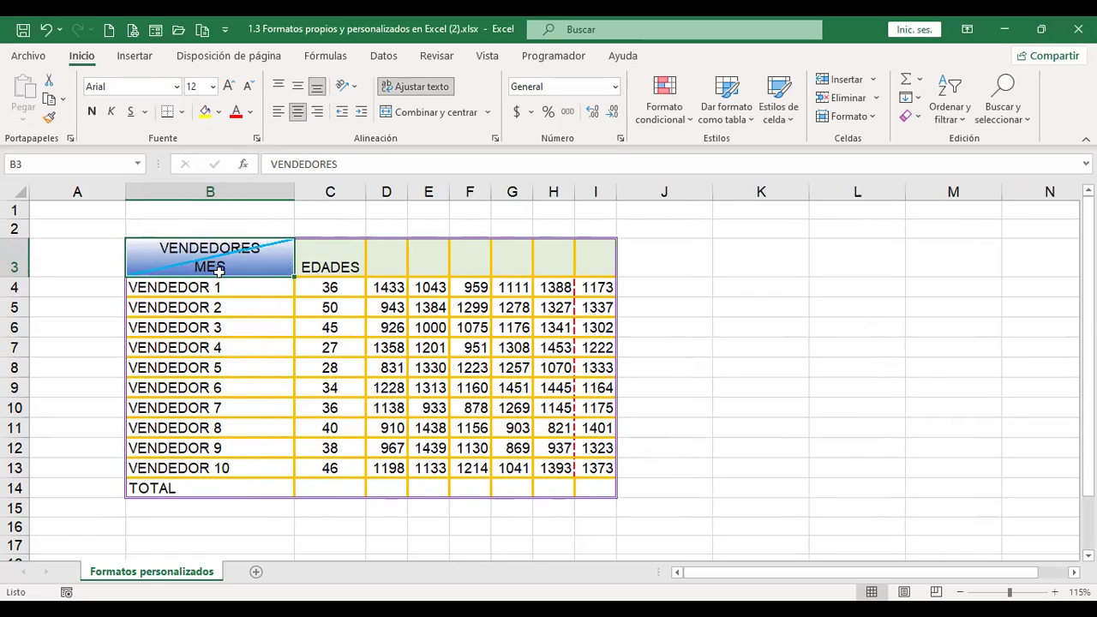
Remove the line break in B3 so the header reads VENDEDORES MES on one line.
{"action": "key", "text": "F2"}
{"action": "key", "text": "Up"}
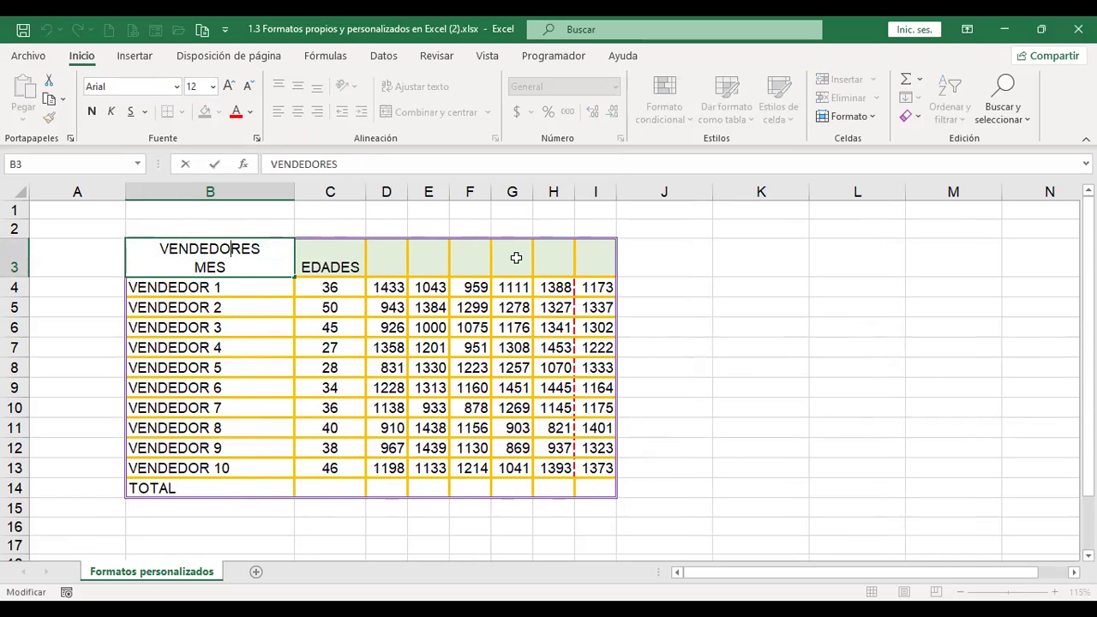
{"action": "key", "text": "End"}
{"action": "key", "text": "Delete"}
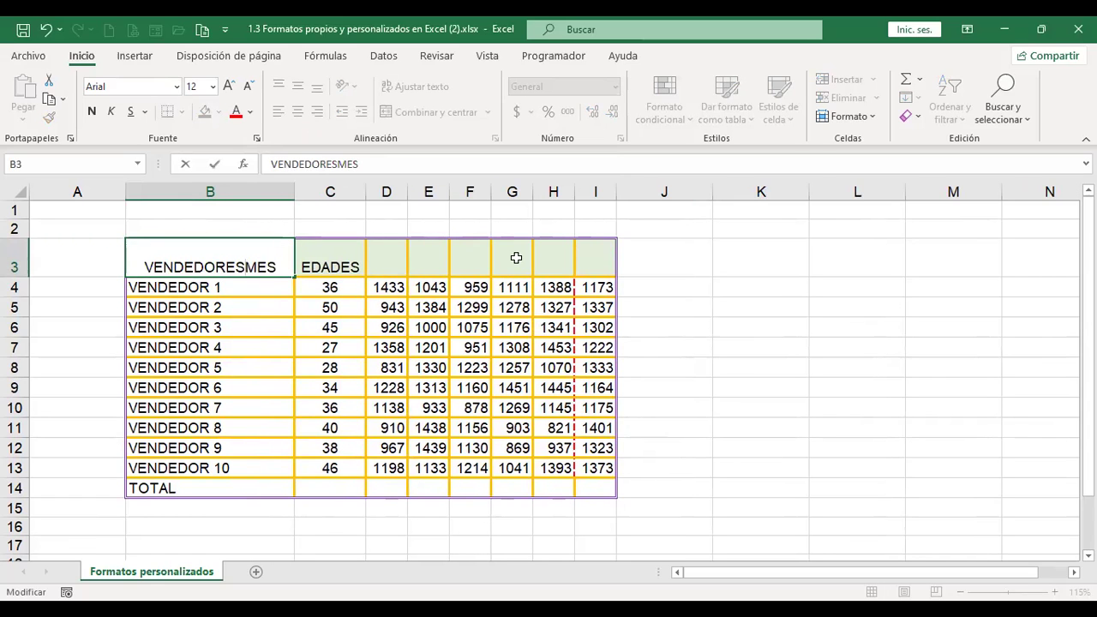
{"action": "key", "text": "Return"}
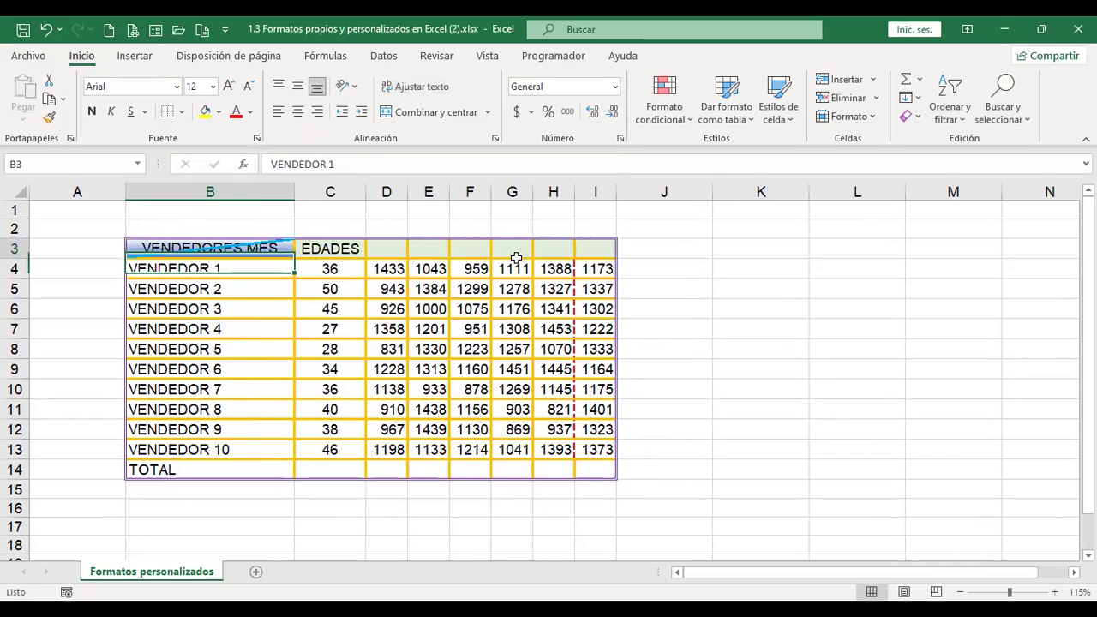
{"action": "key", "text": "Up"}
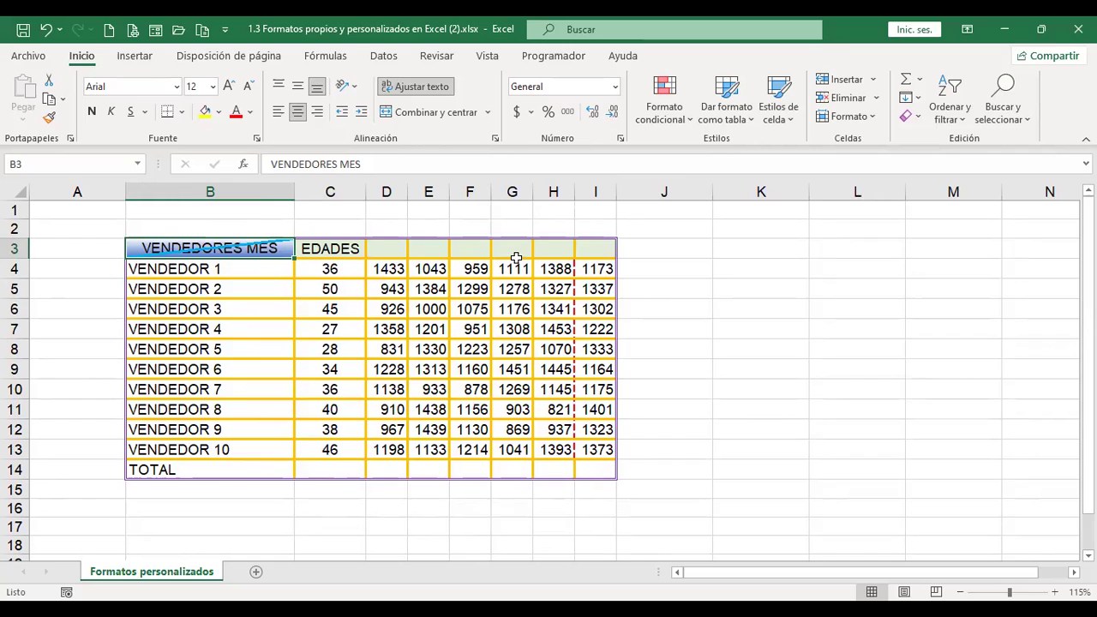
Replace the space in the B3 header with a line break between VENDEDORES and MES.
{"action": "key", "text": "F2"}
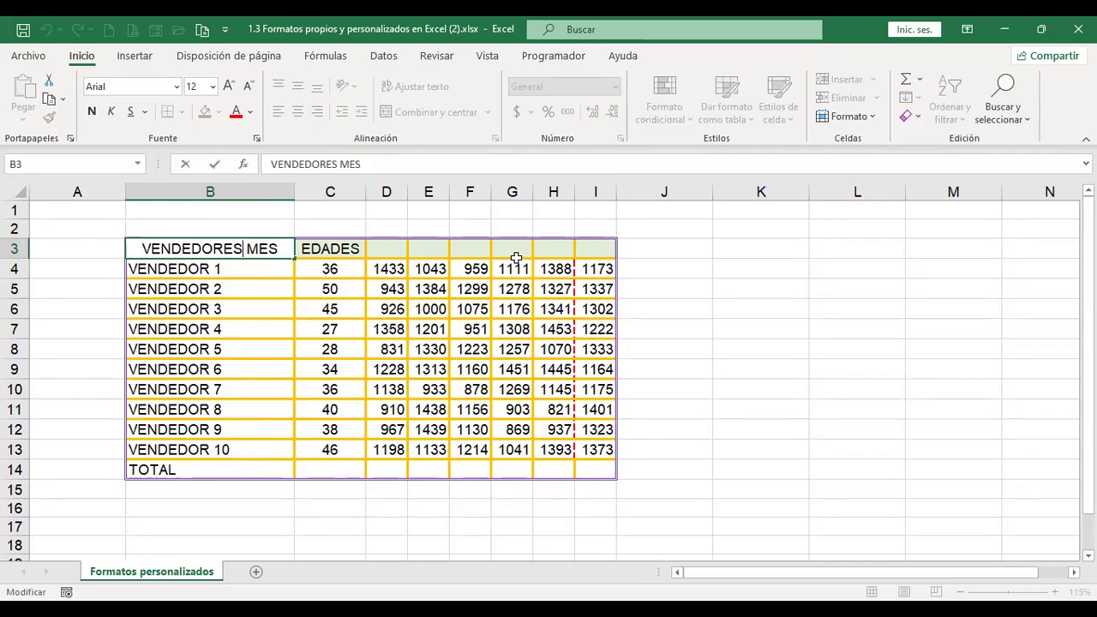
{"action": "key", "text": "BackSpace"}
{"action": "key", "text": "alt+Return"}
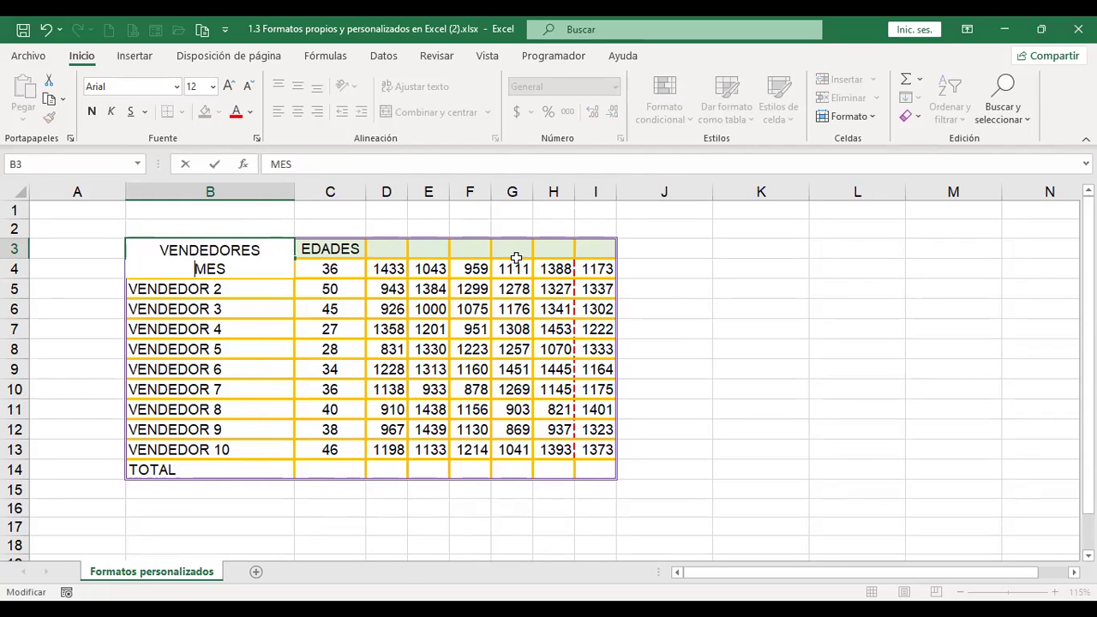
{"action": "key", "text": "Return"}
{"action": "key", "text": "Up"}
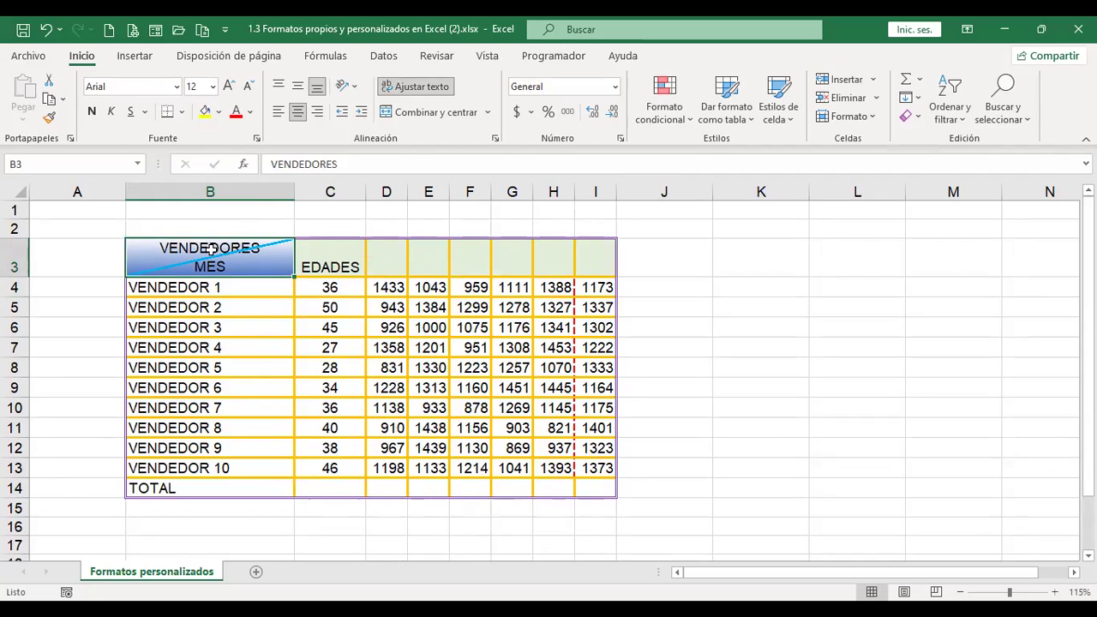
Try to open the cell format settings for only the word VENDEDORES within cell B3.
{"action": "key", "text": "F2"}
{"action": "key", "text": "shift+Right"}
{"action": "key", "text": "shift+Right"}
{"action": "key", "text": "shift+Right"}
{"action": "key", "text": "shift+Right"}
{"action": "key", "text": "shift+Right"}
{"action": "key", "text": "shift+Right"}
{"action": "key", "text": "shift+Right"}
{"action": "key", "text": "shift+Right"}
{"action": "key", "text": "shift+Right"}
{"action": "key", "text": "shift+Right"}
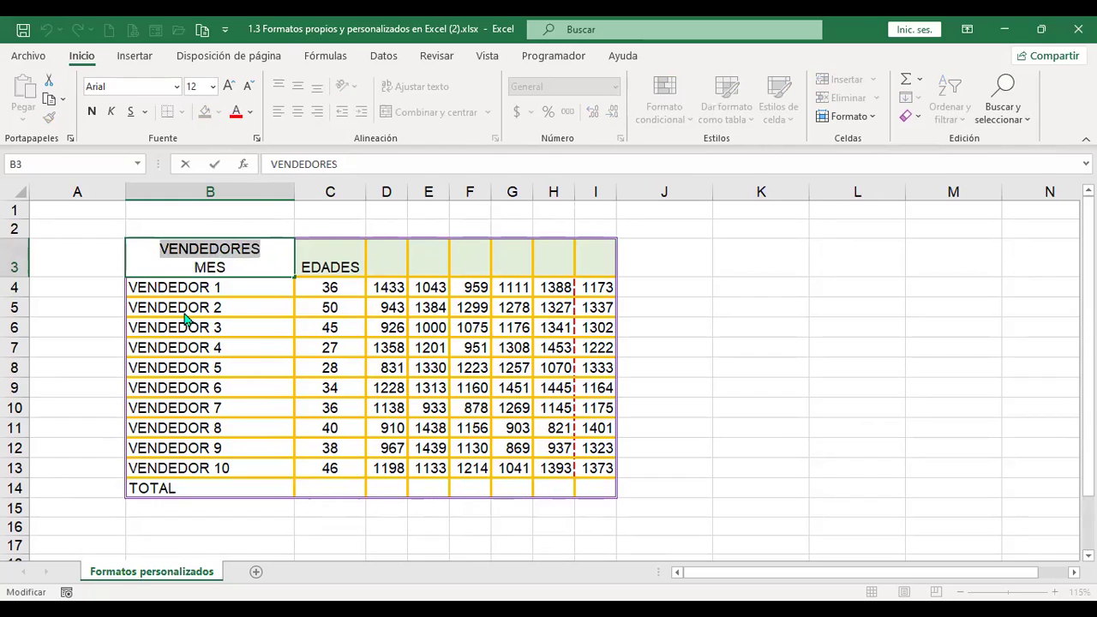
{"action": "key", "text": "ctrl+1"}
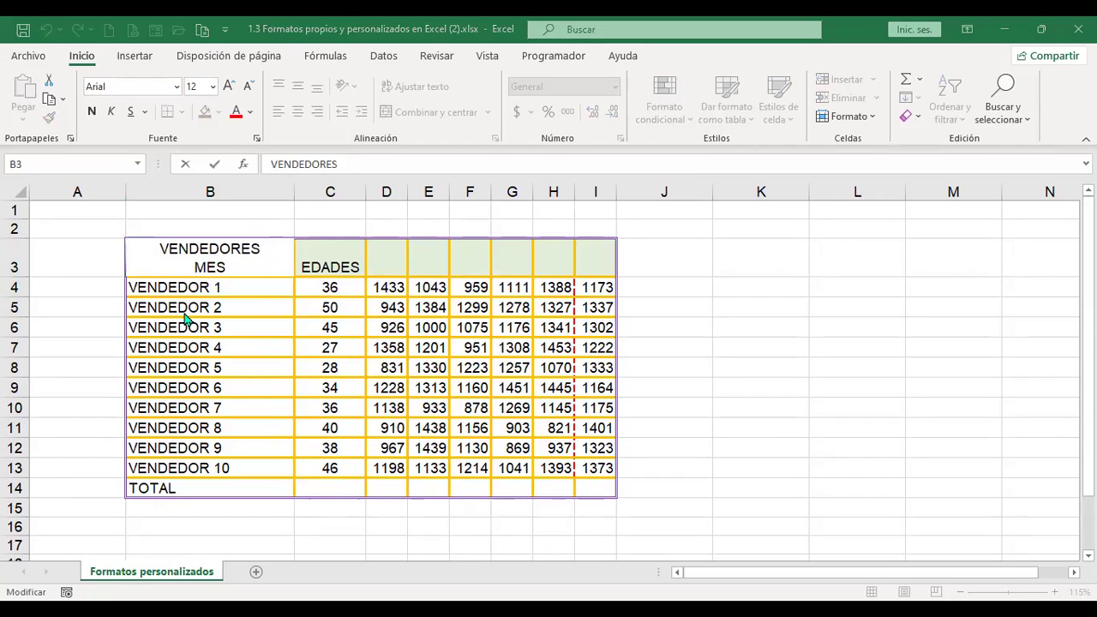
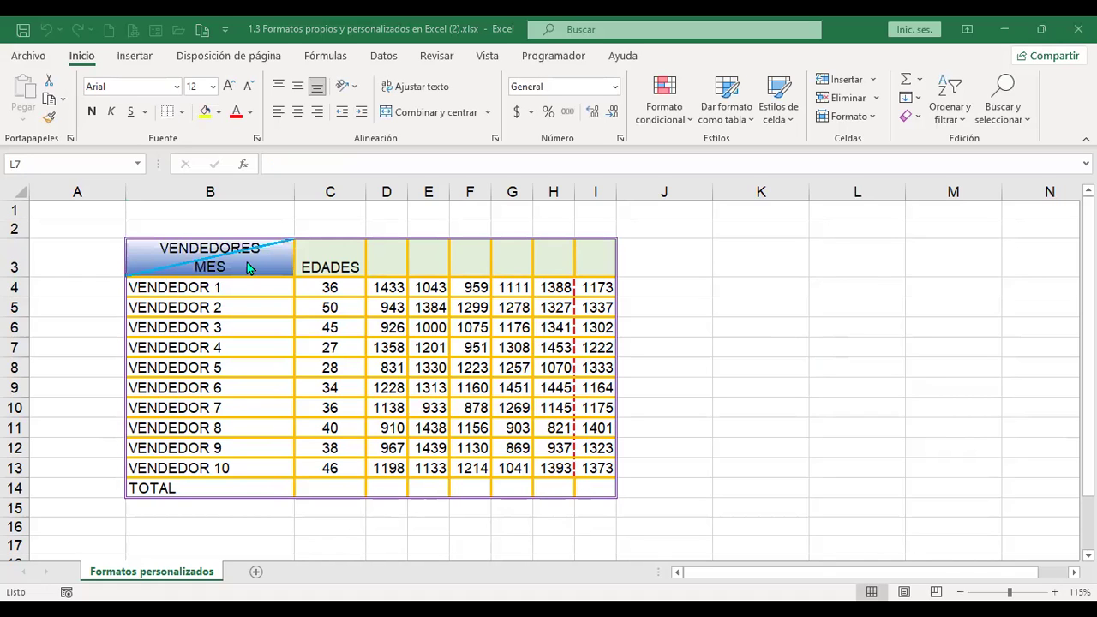
Narrow column B slightly so it fits more closely around the two-line header.
{"action": "left_click", "coordinate": [248, 268]}
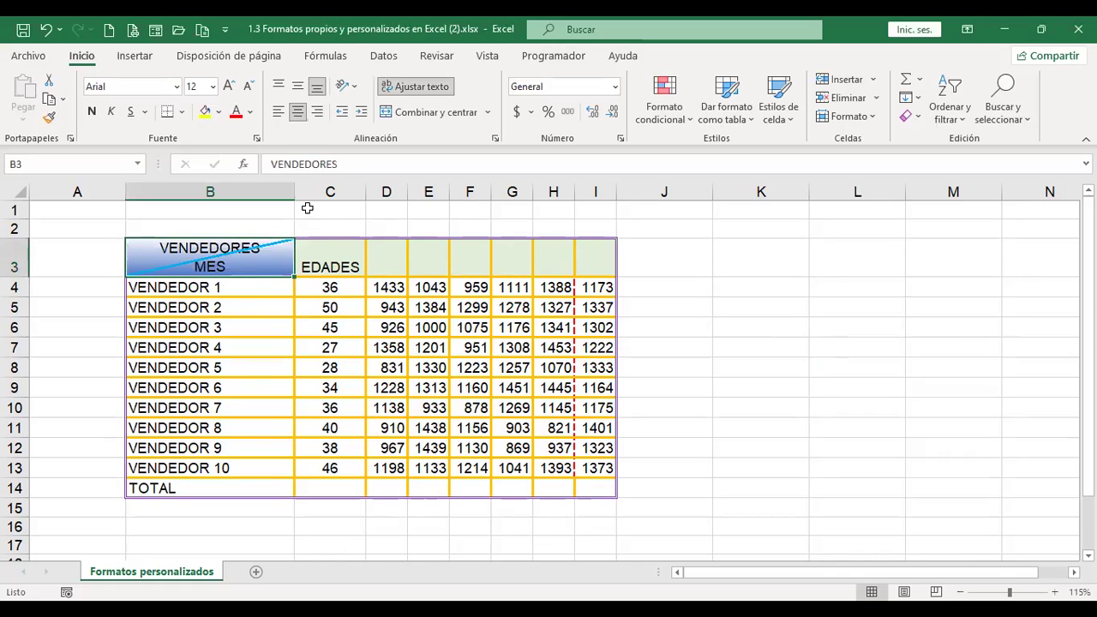
{"action": "mouse_move", "coordinate": [293, 186]}
{"action": "left_mouse_down"}
{"action": "mouse_move", "coordinate": [344, 191]}
{"action": "mouse_move", "coordinate": [281, 198]}
{"action": "left_mouse_up"}
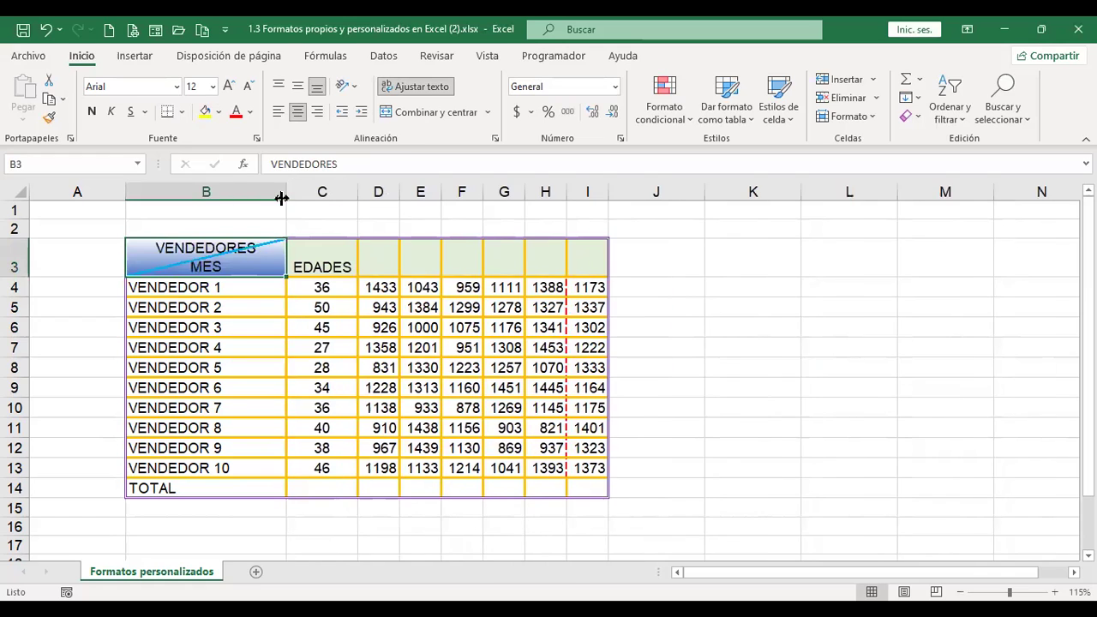
{"action": "left_click", "coordinate": [276, 208]}
{"action": "left_click", "coordinate": [297, 210]}
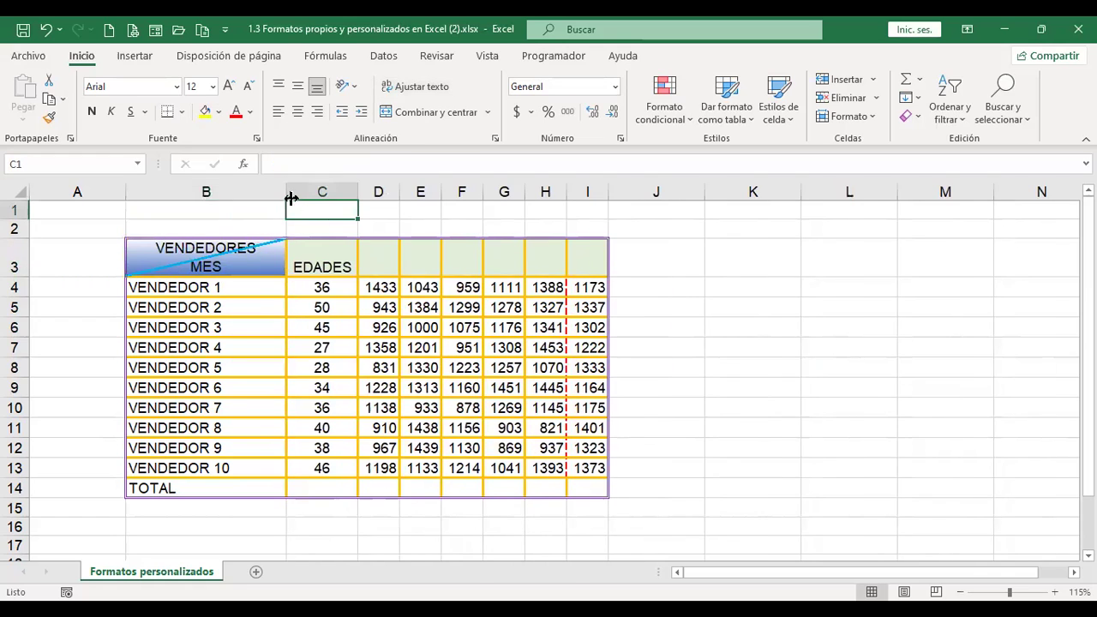
{"action": "left_click_drag", "start_coordinate": [291, 198], "coordinate": [274, 199]}
Centre the EDADES header in cell C3 vertically.
{"action": "left_click", "coordinate": [269, 249]}
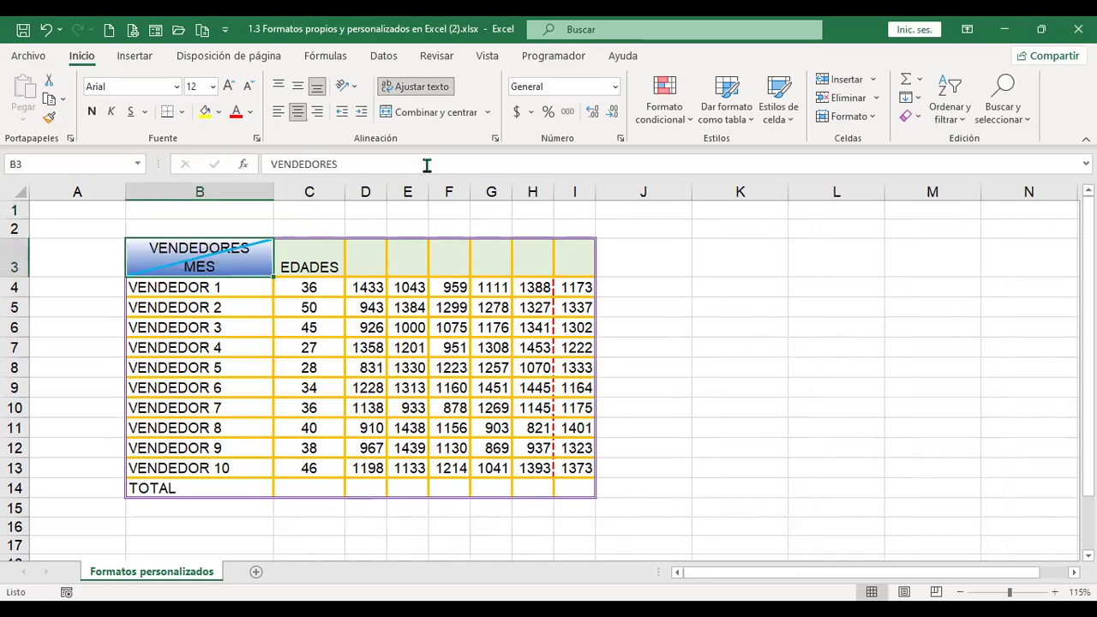
{"action": "left_click", "coordinate": [313, 257]}
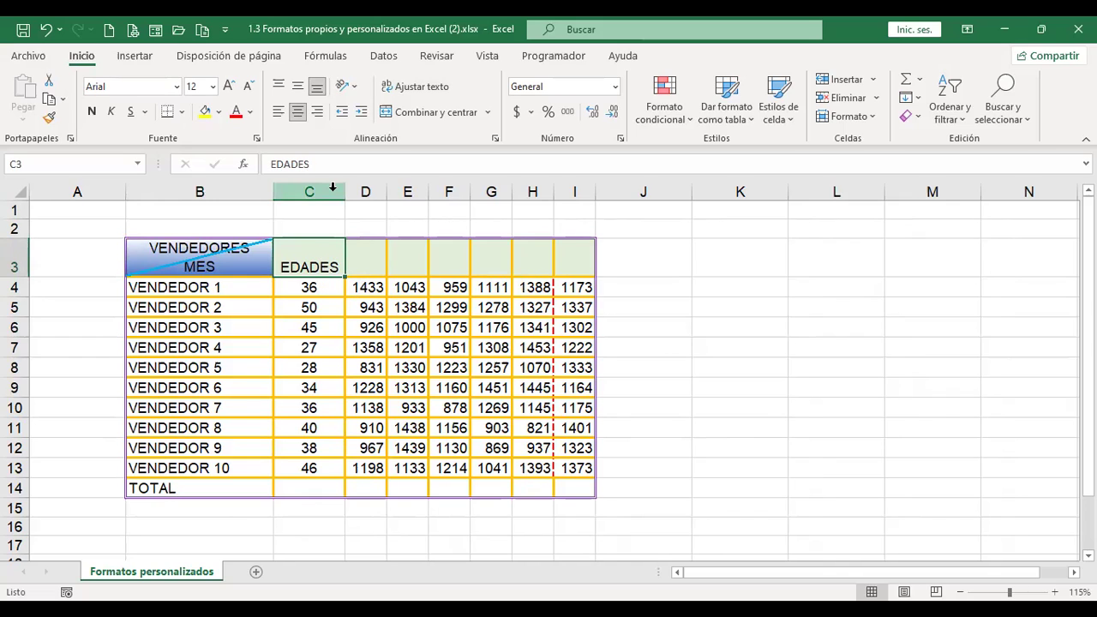
{"action": "left_click", "coordinate": [297, 88]}
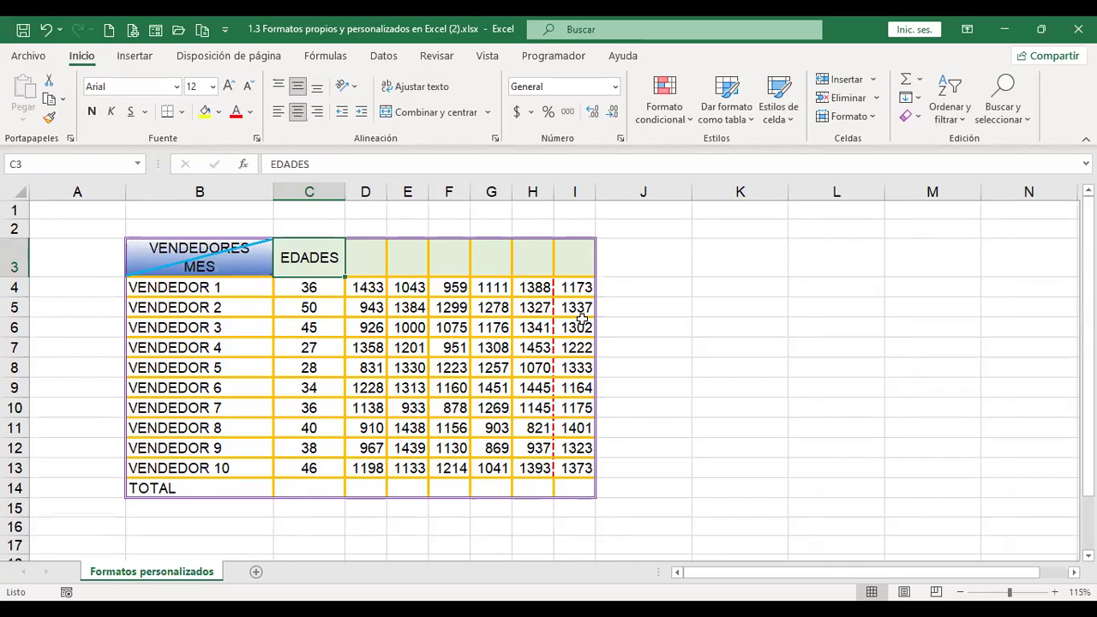
Review the font settings and underline options available for cell C3, and close them without changes.
{"action": "key", "text": "ctrl+1"}
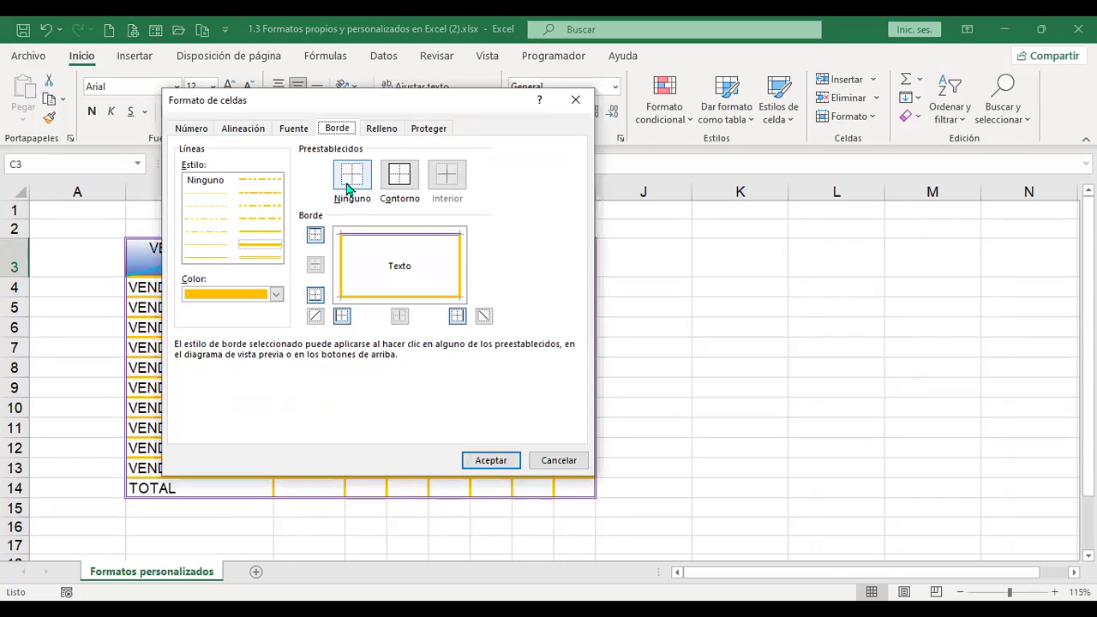
{"action": "left_click", "coordinate": [292, 133]}
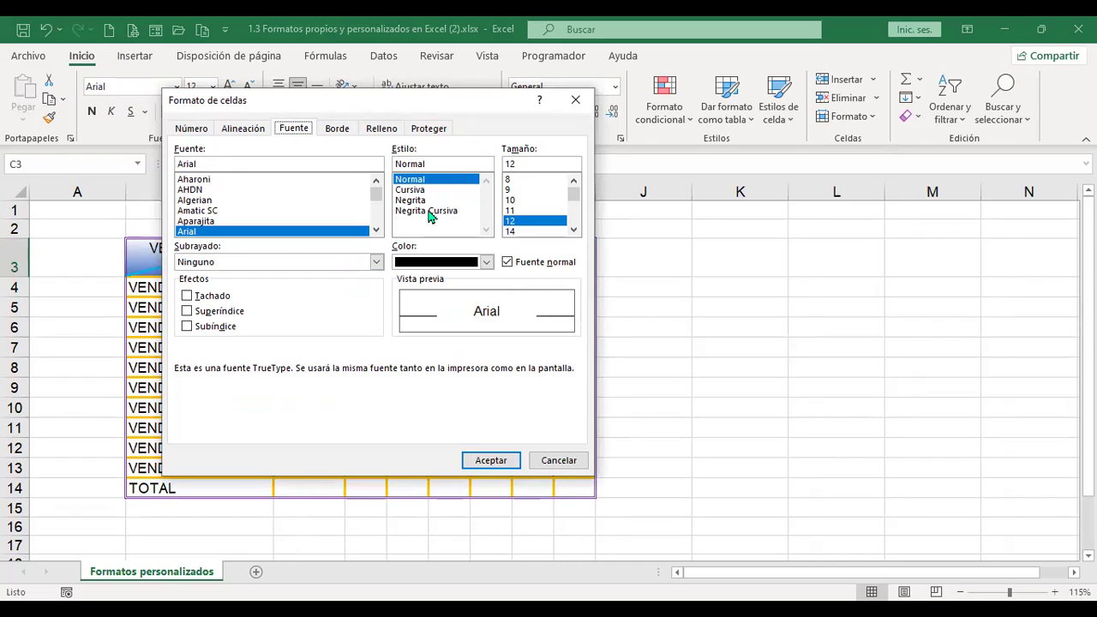
{"action": "left_click", "coordinate": [376, 263]}
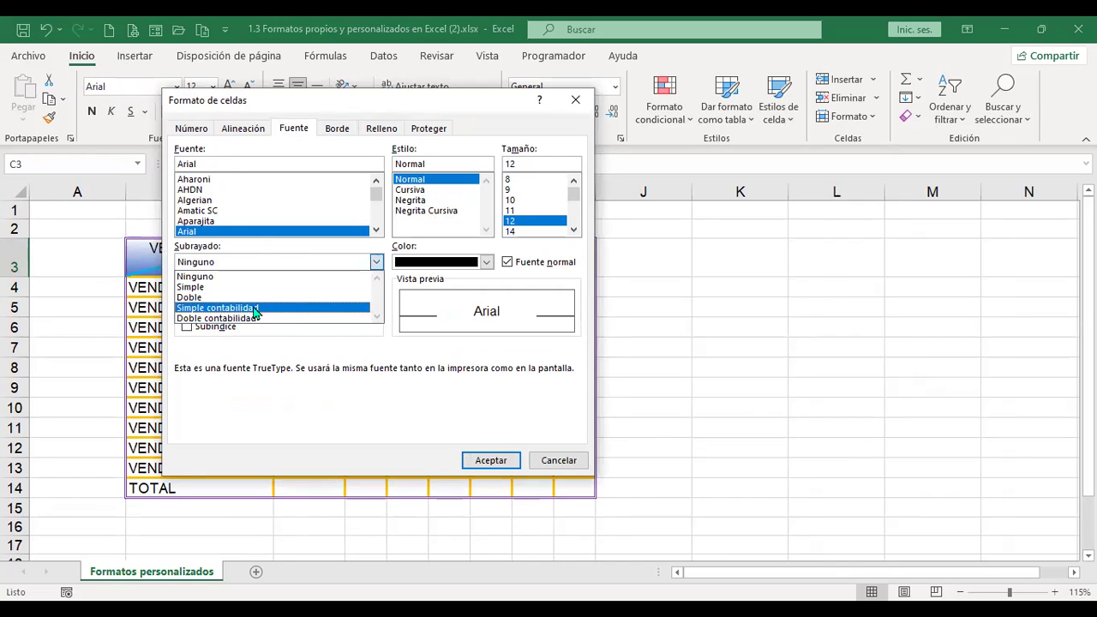
{"action": "left_click", "coordinate": [559, 461]}
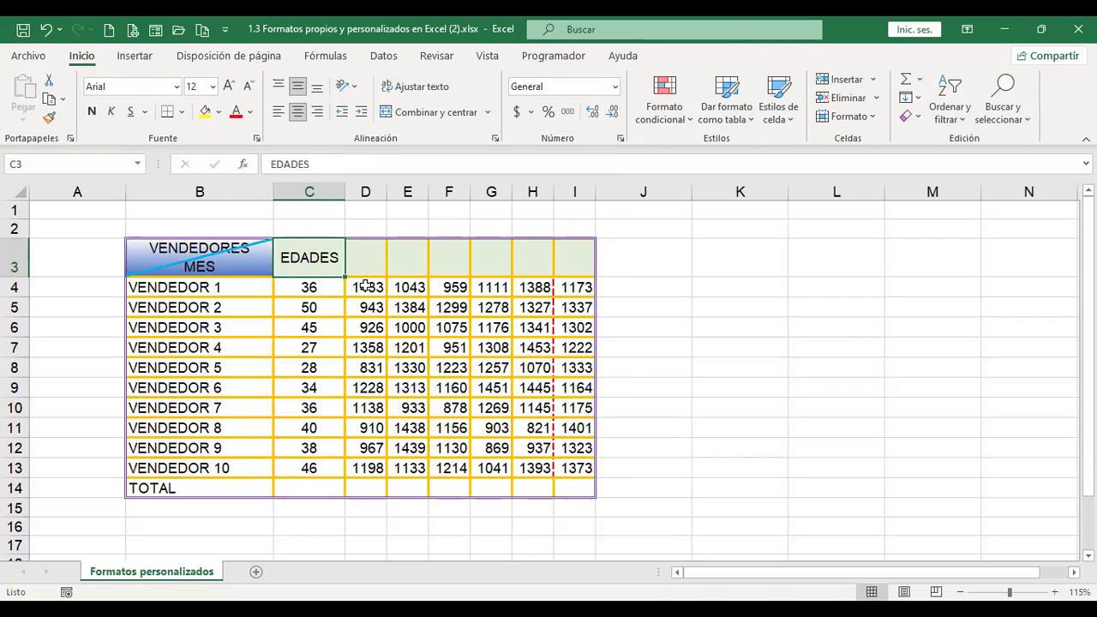
Preview the Simple contabilidad, Doble contabilidad, Doble, Ninguno and Simple underline styles for the values in D4:D13.
{"action": "left_click_drag", "start_coordinate": [366, 290], "coordinate": [369, 467]}
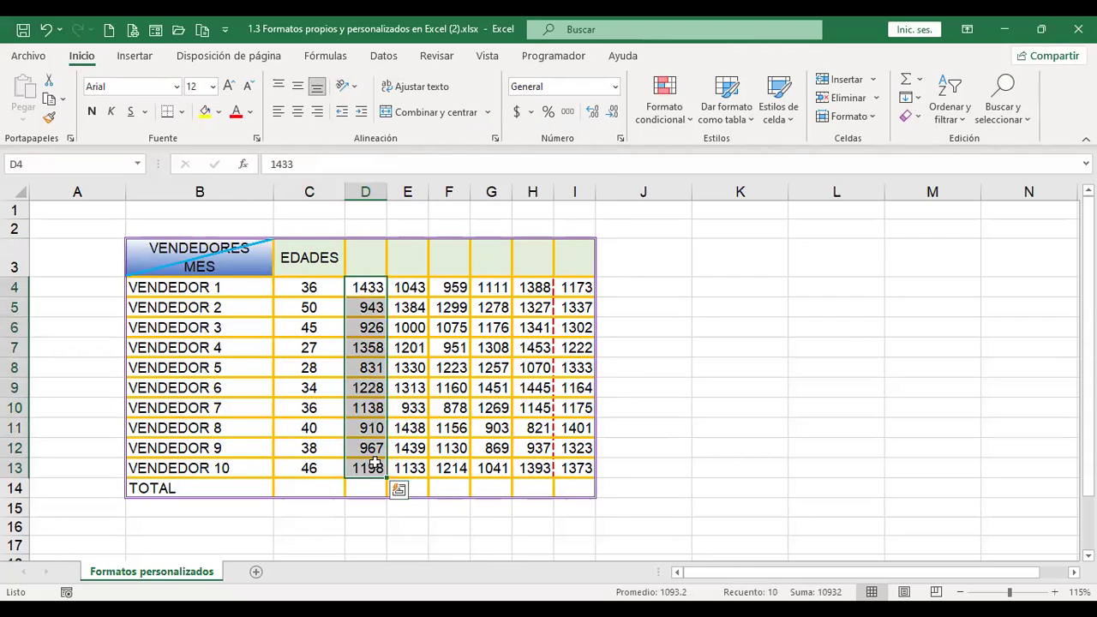
{"action": "key", "text": "ctrl+1"}
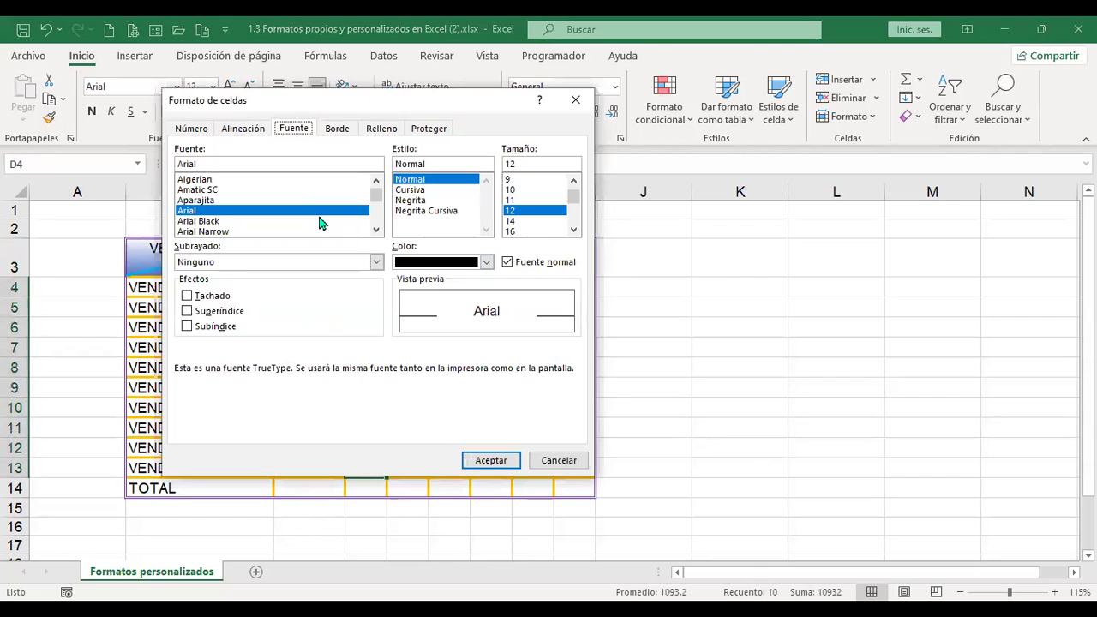
{"action": "left_click", "coordinate": [224, 262]}
{"action": "left_click", "coordinate": [242, 310]}
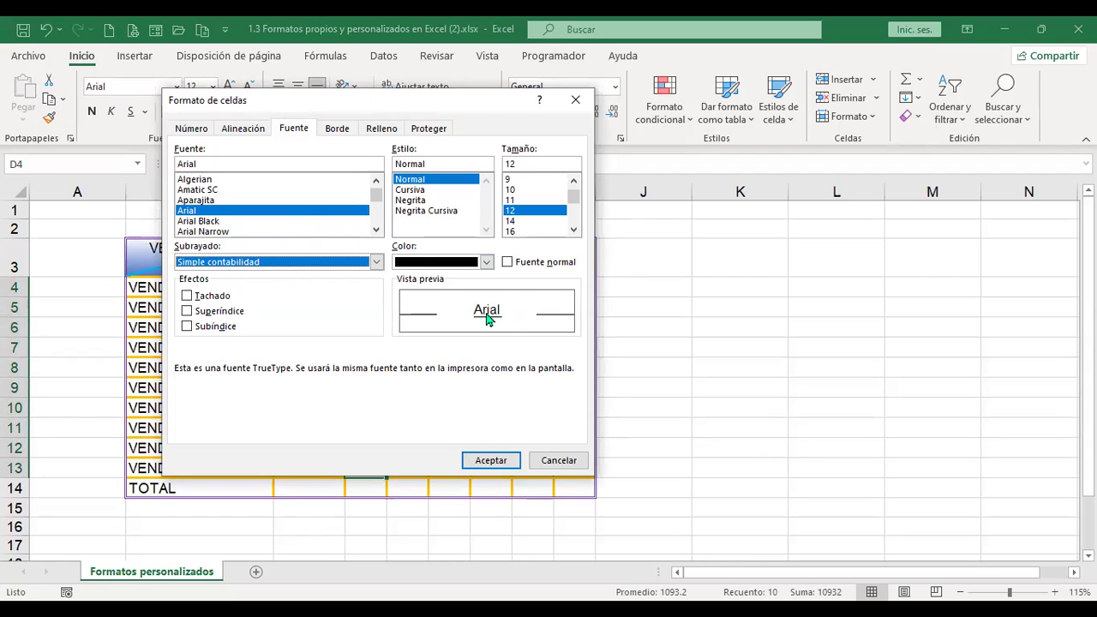
{"action": "left_click", "coordinate": [377, 263]}
{"action": "left_click", "coordinate": [260, 326]}
{"action": "left_click", "coordinate": [376, 262]}
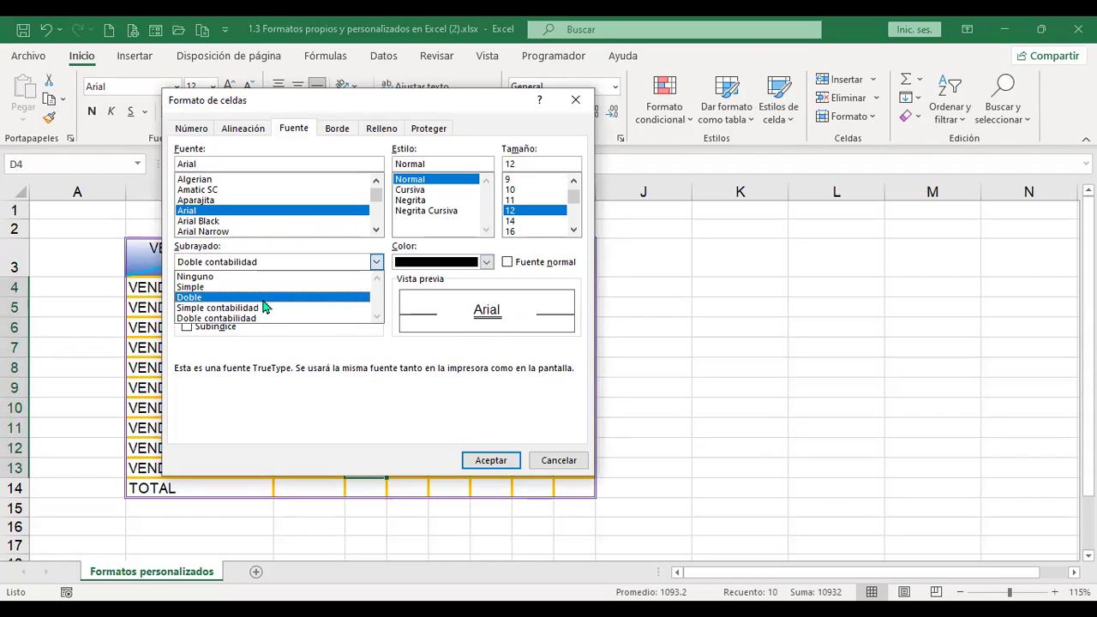
{"action": "left_click", "coordinate": [265, 298]}
{"action": "left_click", "coordinate": [376, 262]}
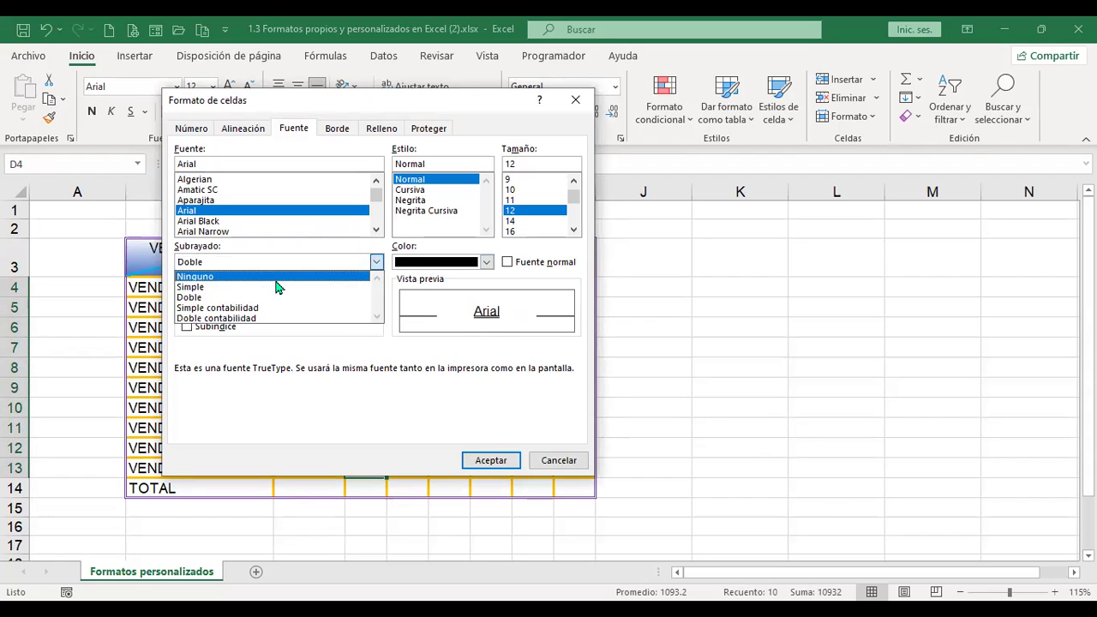
{"action": "left_click", "coordinate": [374, 267]}
{"action": "left_click", "coordinate": [376, 263]}
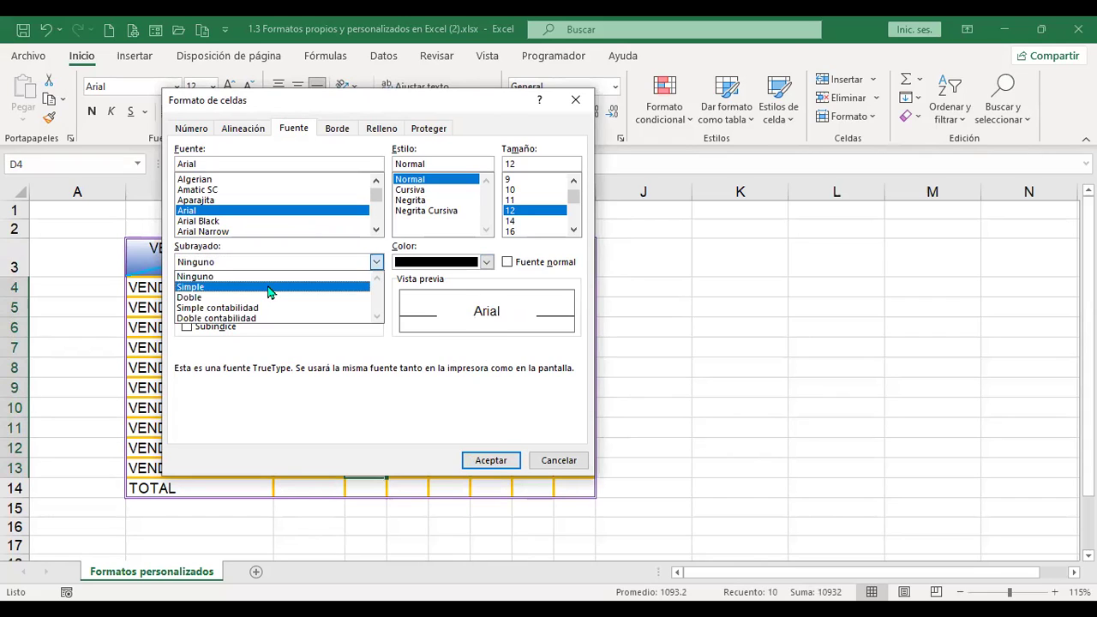
{"action": "left_click", "coordinate": [270, 286]}
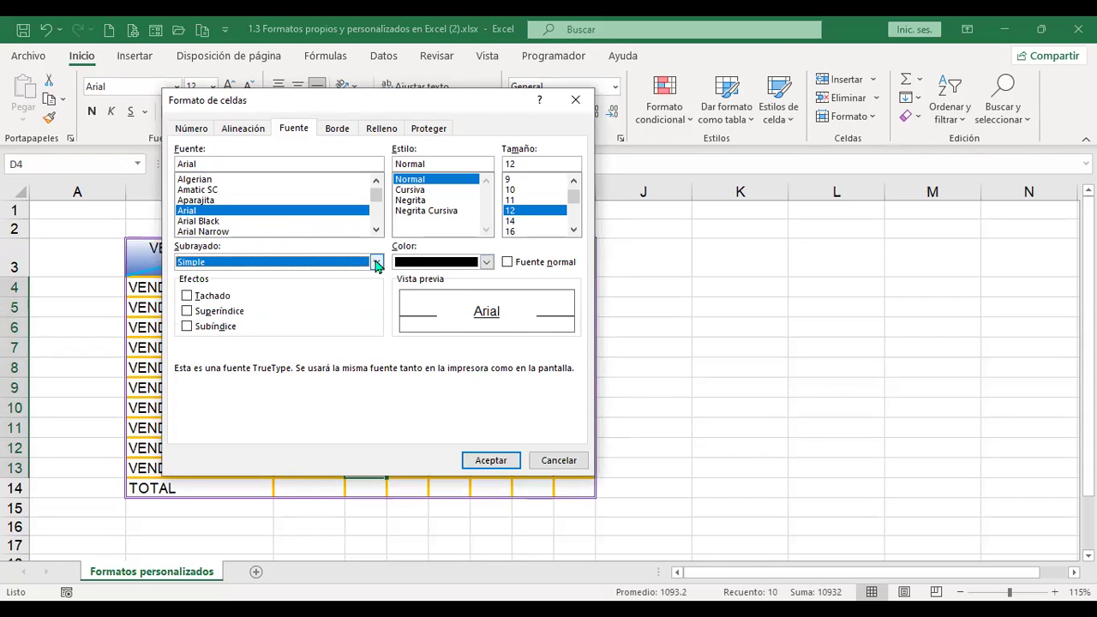
Apply the Doble underline to the values in D4:D13 and undo it.
{"action": "left_click", "coordinate": [376, 263]}
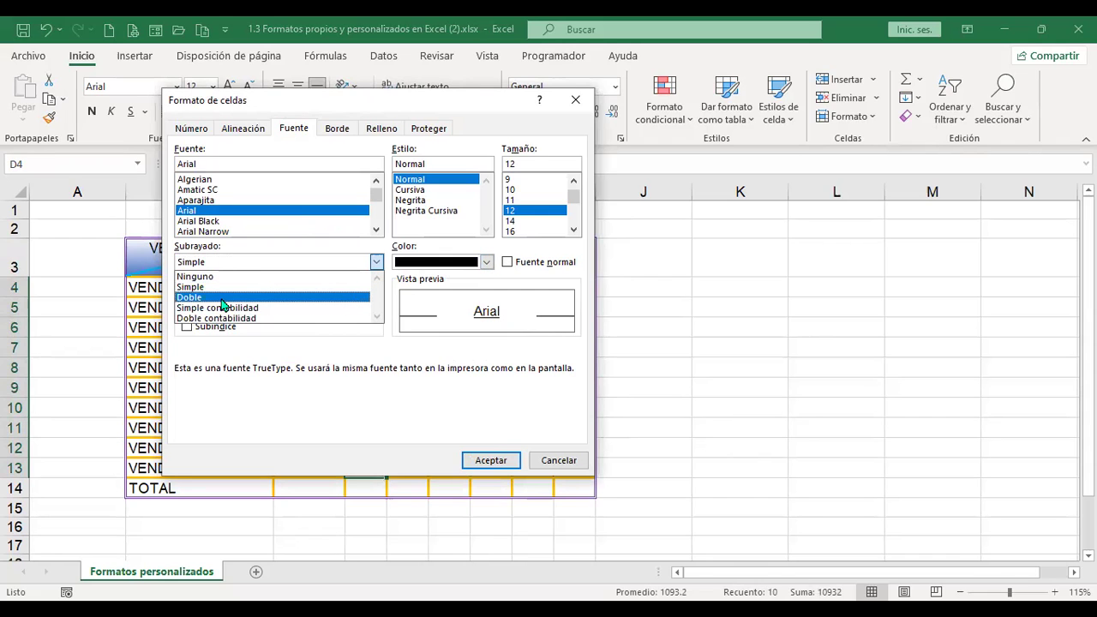
{"action": "left_click", "coordinate": [221, 297]}
{"action": "left_click", "coordinate": [491, 460]}
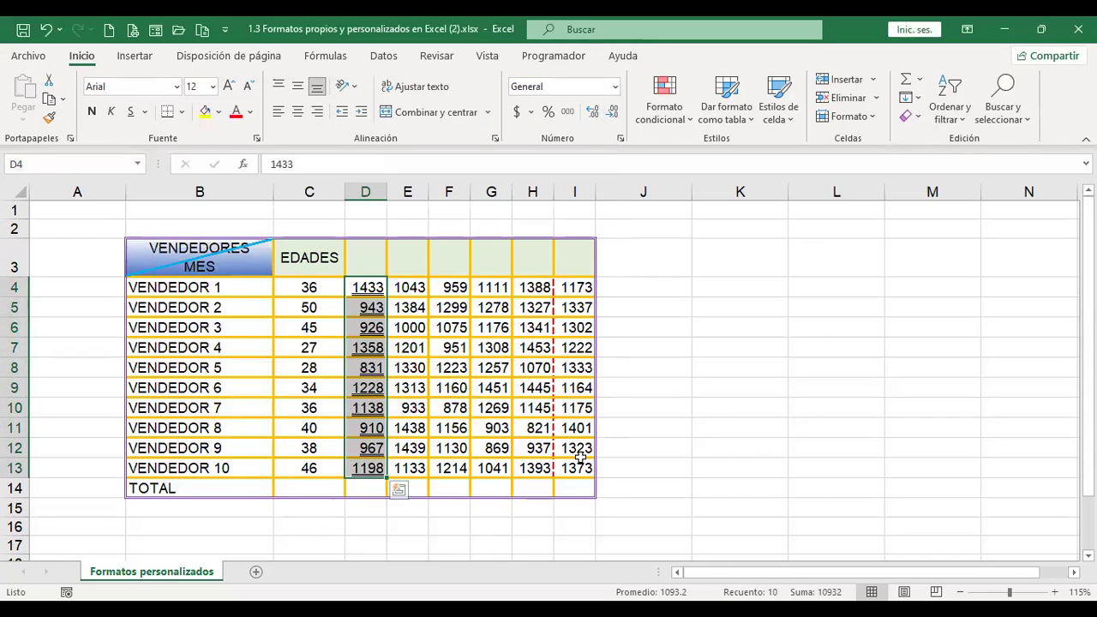
{"action": "key", "text": "ctrl+z"}
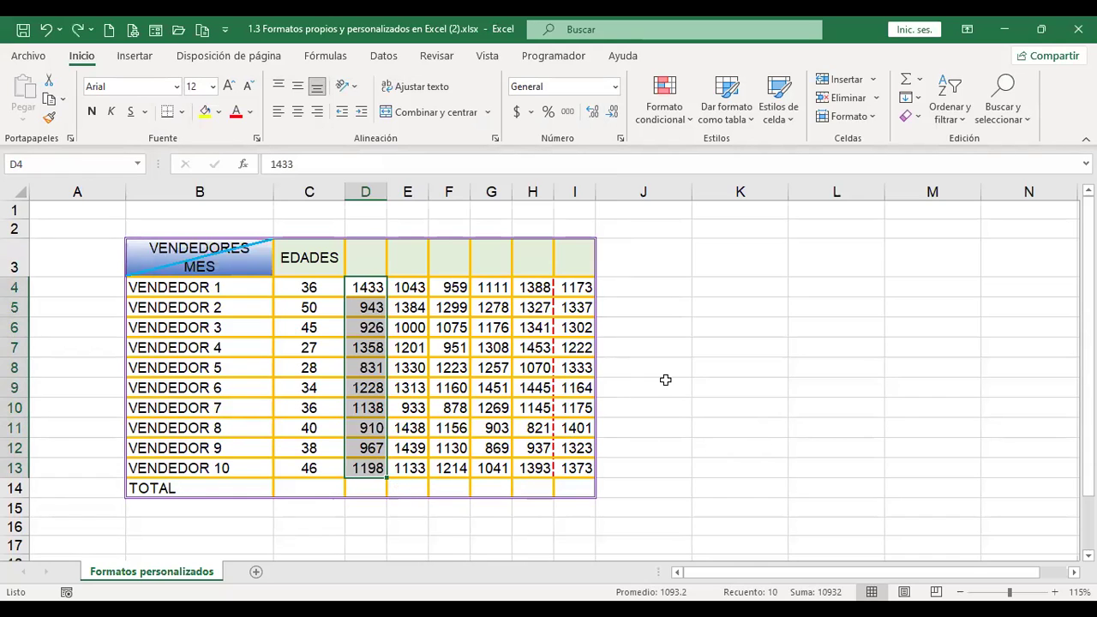
Apply the Tachado (strikethrough) effect to the values in D4:D13 and undo it.
{"action": "key", "text": "ctrl+1"}
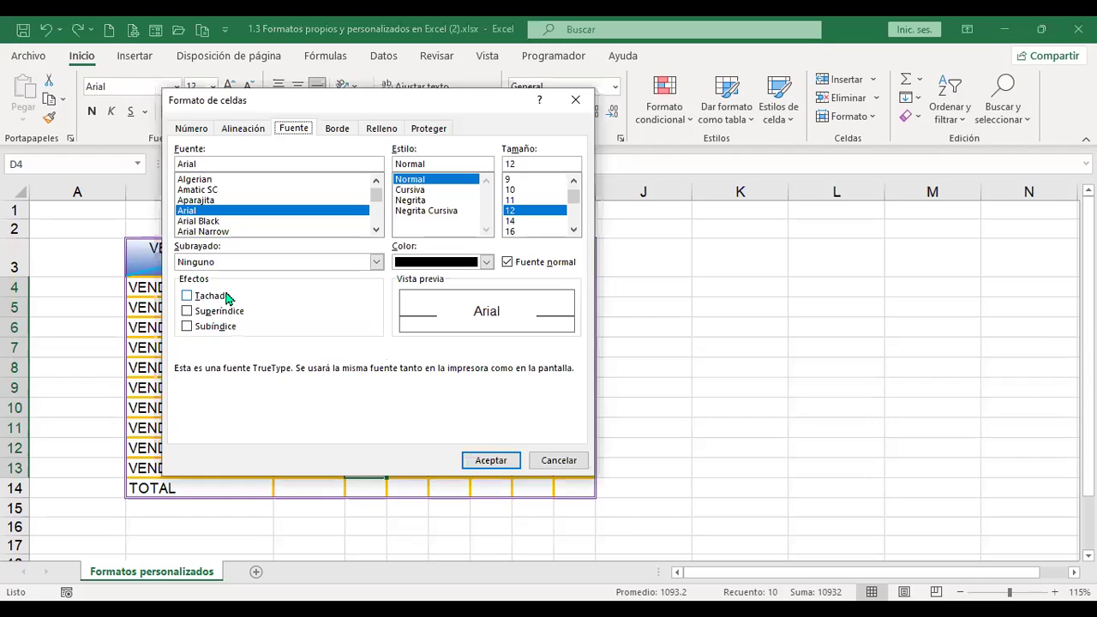
{"action": "left_click", "coordinate": [196, 295]}
{"action": "left_click", "coordinate": [492, 459]}
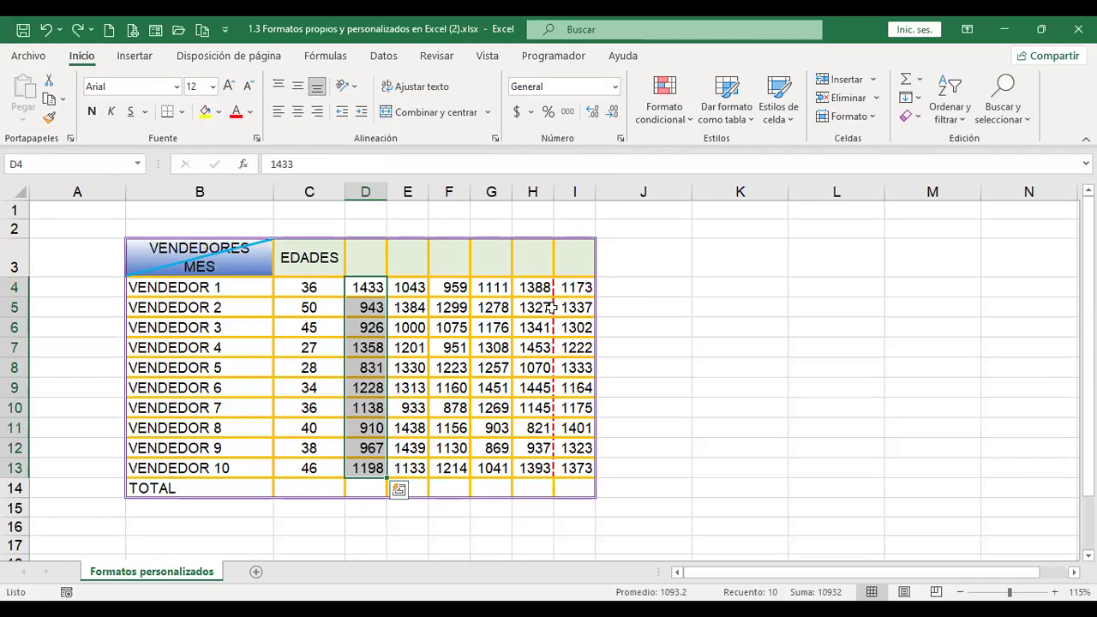
{"action": "key", "text": "ctrl+z"}
Enter the text X2 in cell K4, outside the sellers table.
{"action": "left_click", "coordinate": [644, 287]}
{"action": "left_click", "coordinate": [705, 293]}
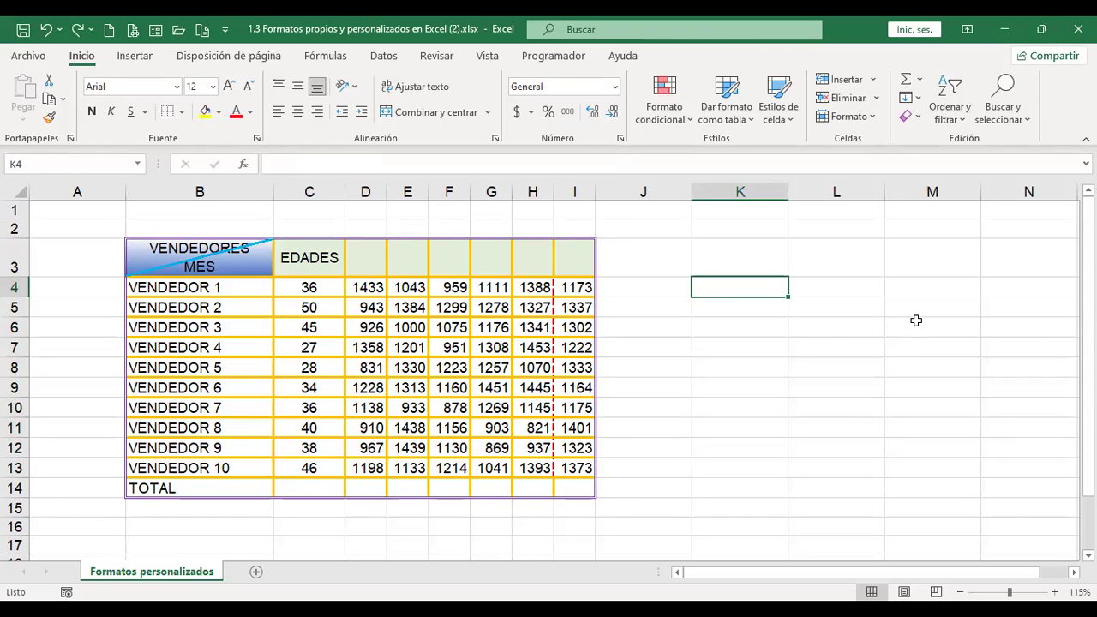
{"action": "type", "text": "X2"}
{"action": "key", "text": "Return"}
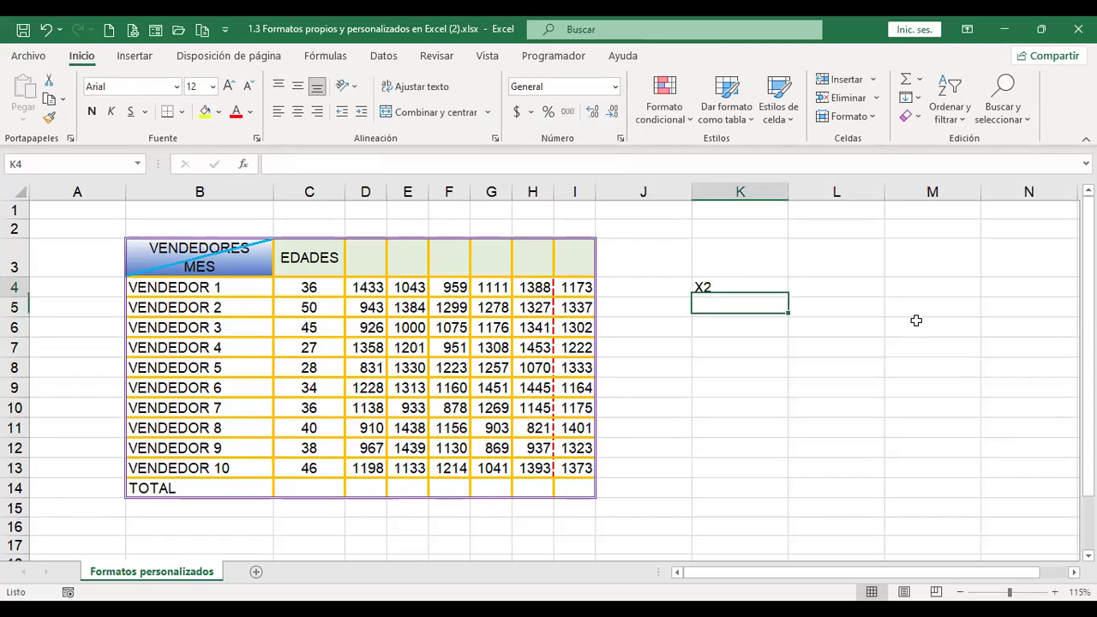
Format only the 2 of the X2 text in cell K4 as a superscript (Superíndice).
{"action": "key", "text": "Up"}
{"action": "key", "text": "F2"}
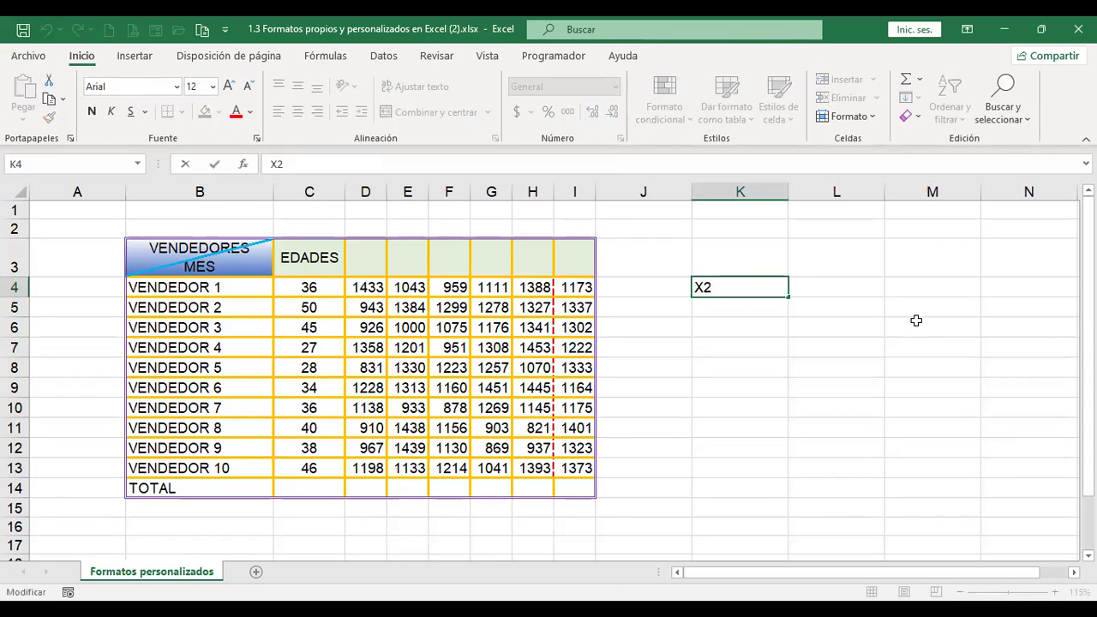
{"action": "key", "text": "shift+Left"}
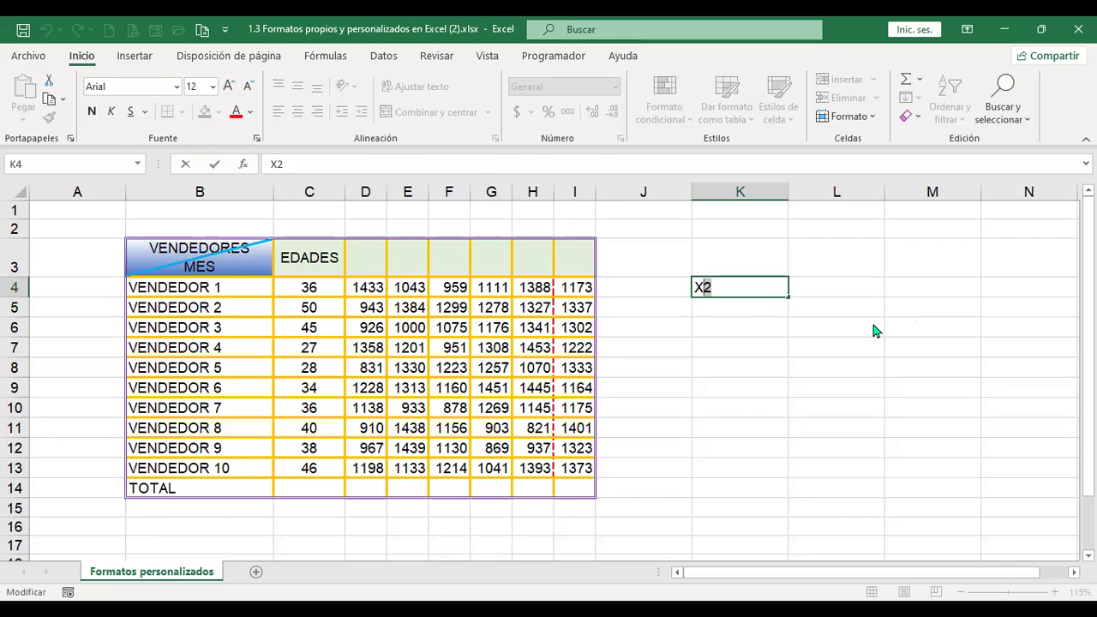
{"action": "key", "text": "ctrl+1"}
{"action": "left_click", "coordinate": [187, 311]}
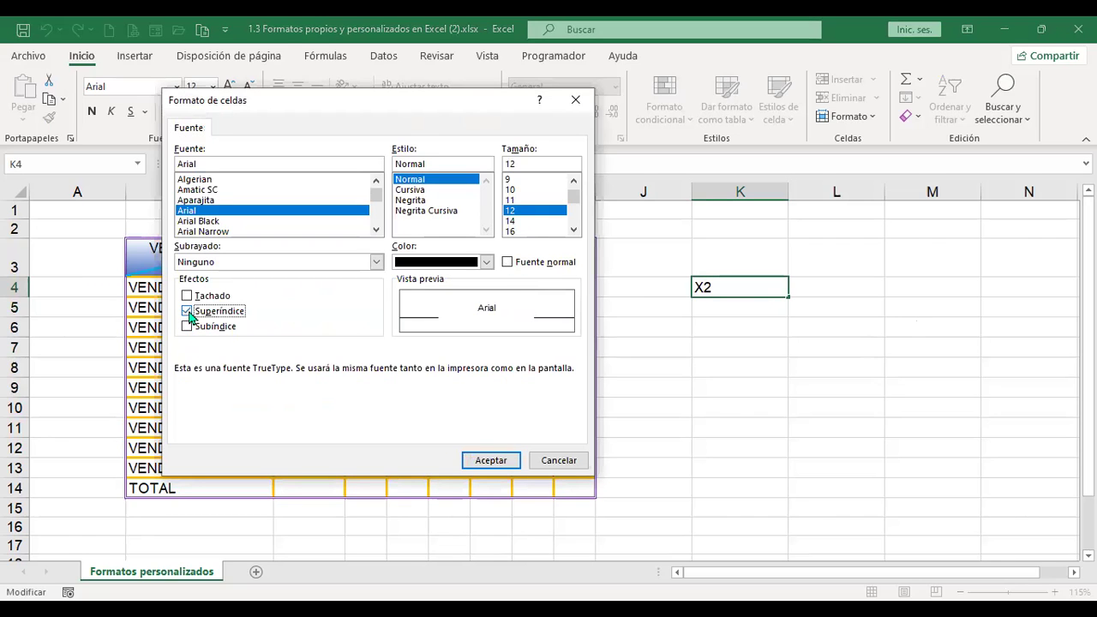
{"action": "left_click", "coordinate": [506, 461]}
{"action": "key", "text": "Return"}
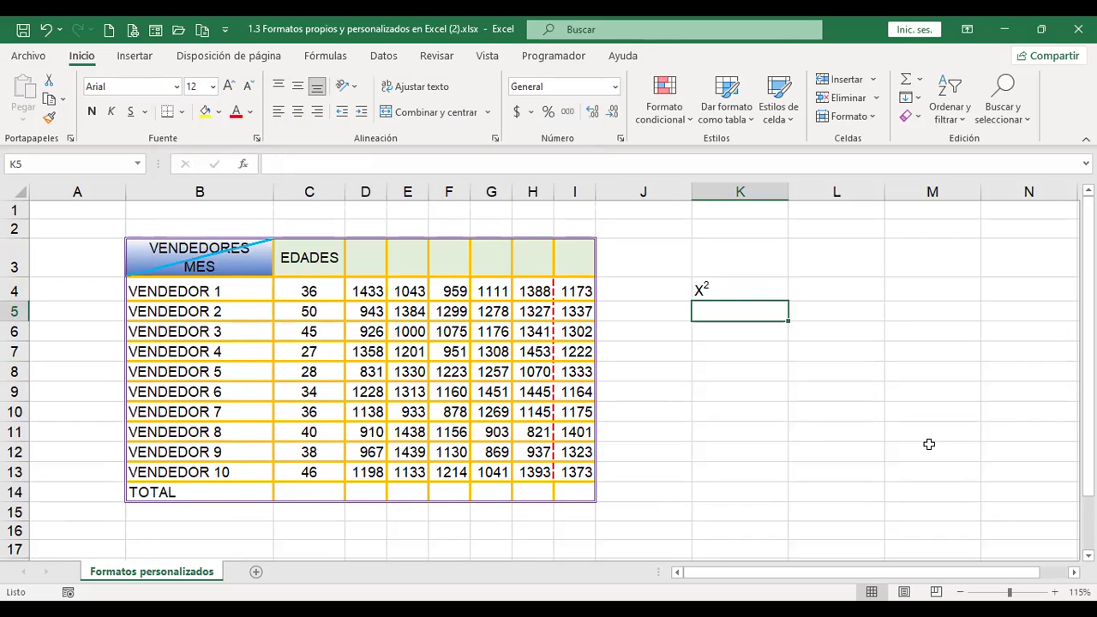
Enter H2O in cell K5 and format only its 2 as a subscript (Subíndice).
{"action": "type", "text": "H2O"}
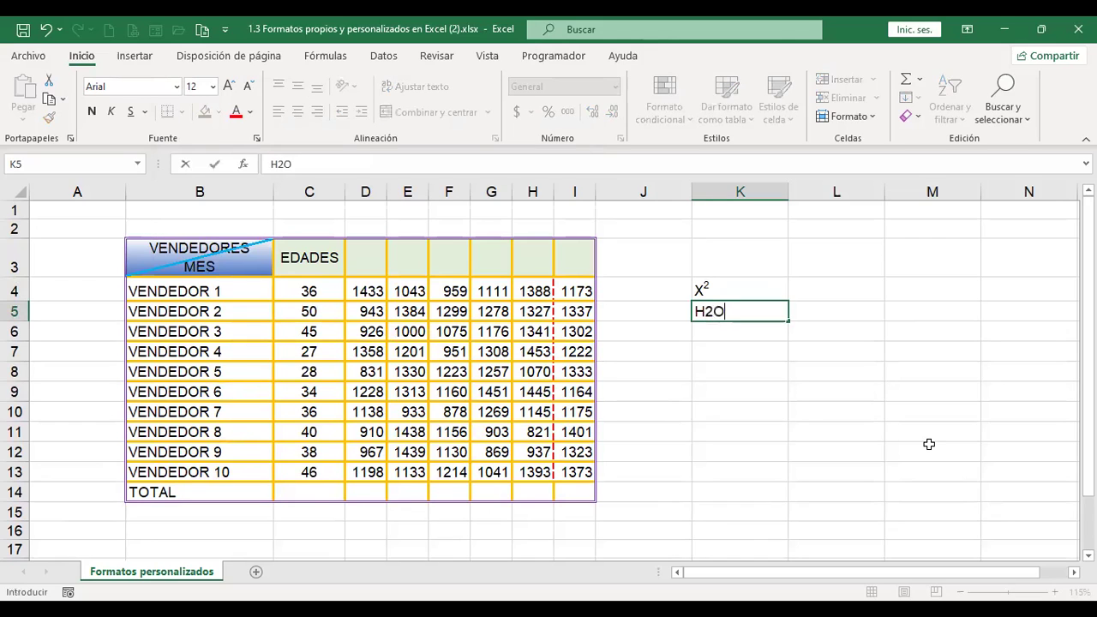
{"action": "key", "text": "Return"}
{"action": "key", "text": "Up"}
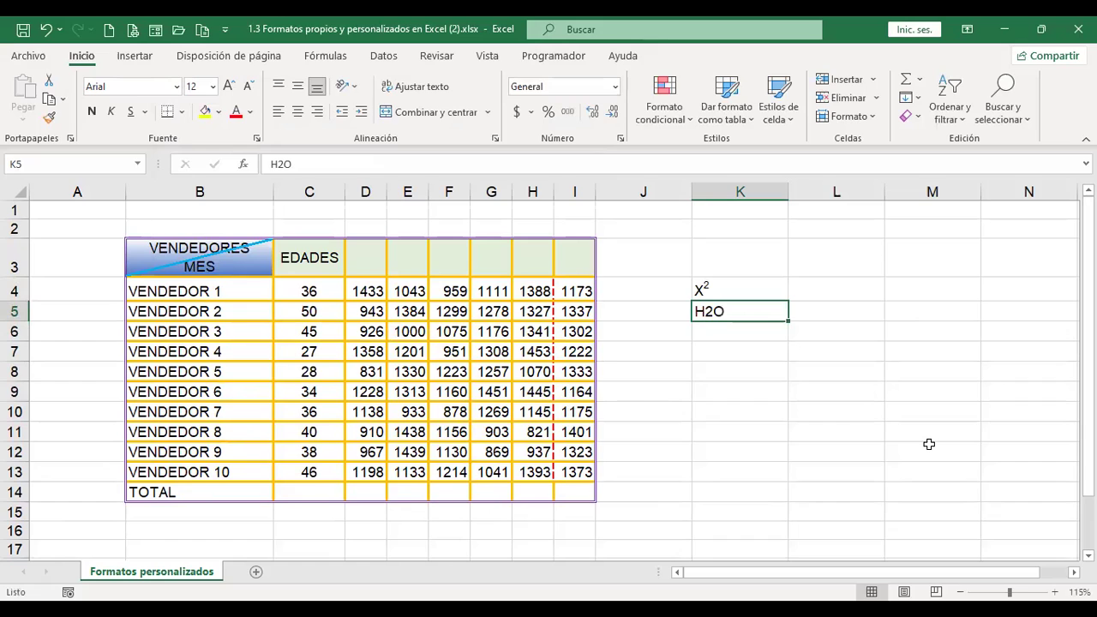
{"action": "key", "text": "F2"}
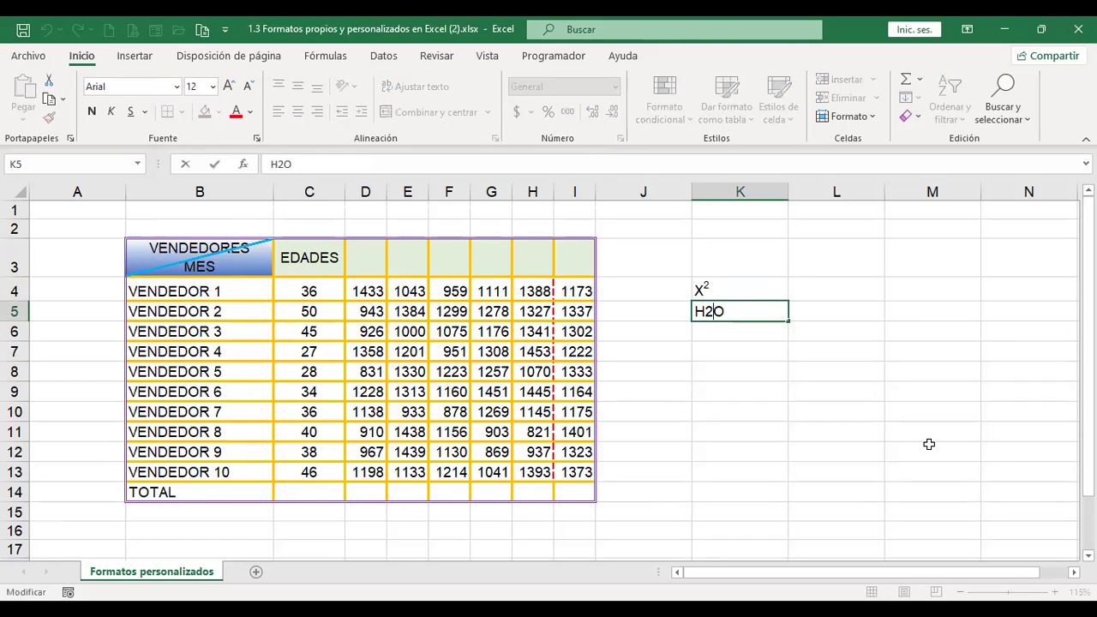
{"action": "key", "text": "shift+Left"}
{"action": "key", "text": "ctrl+1"}
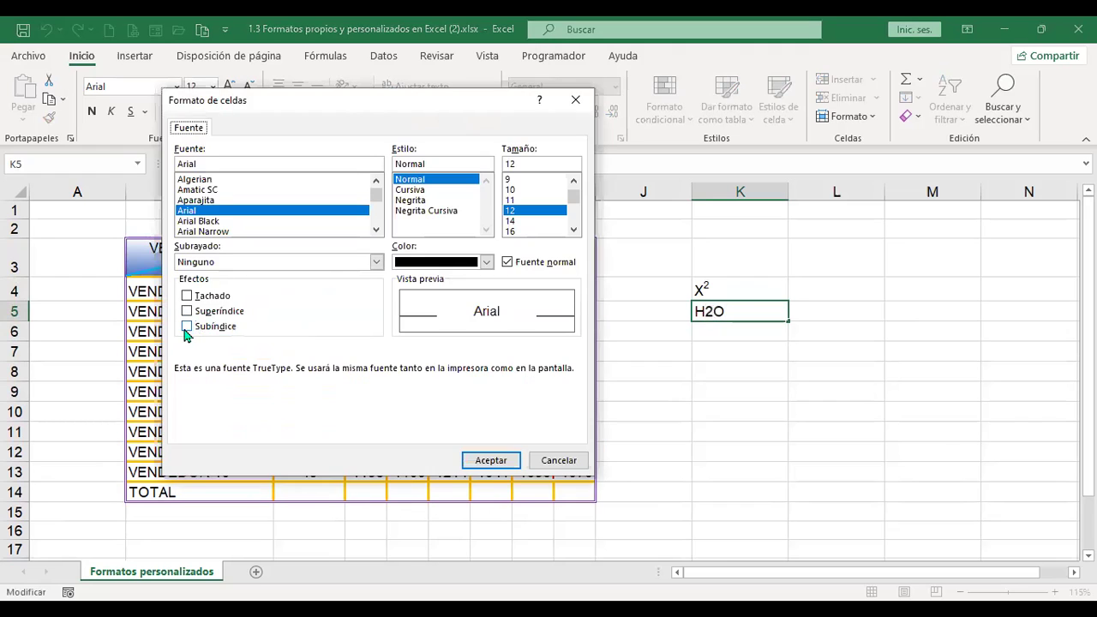
{"action": "left_click", "coordinate": [187, 327]}
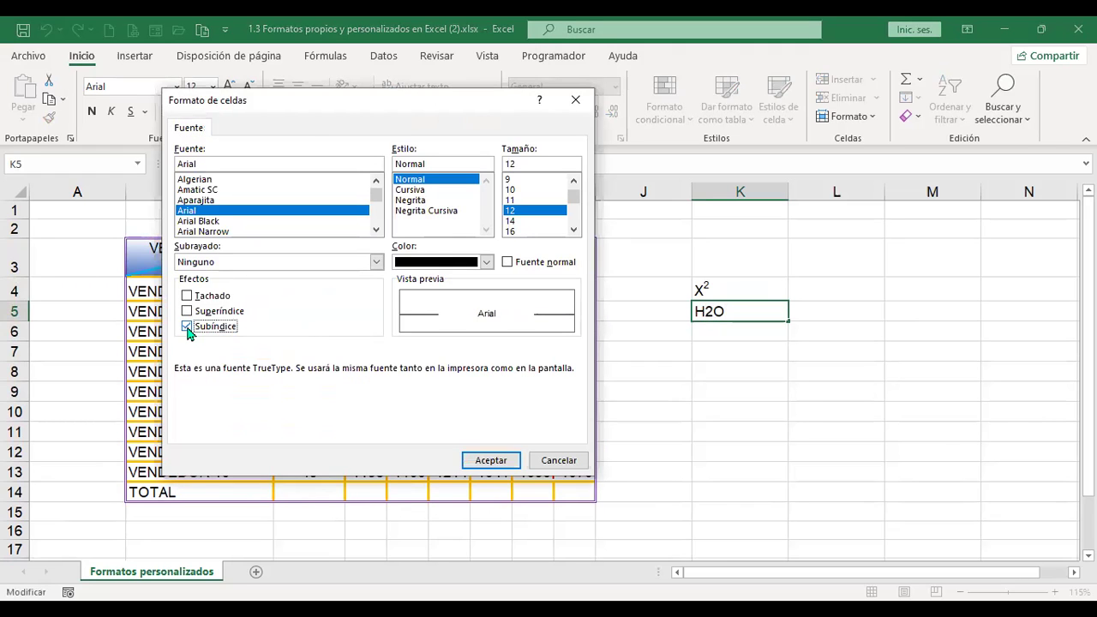
{"action": "left_click", "coordinate": [514, 463]}
{"action": "key", "text": "Return"}
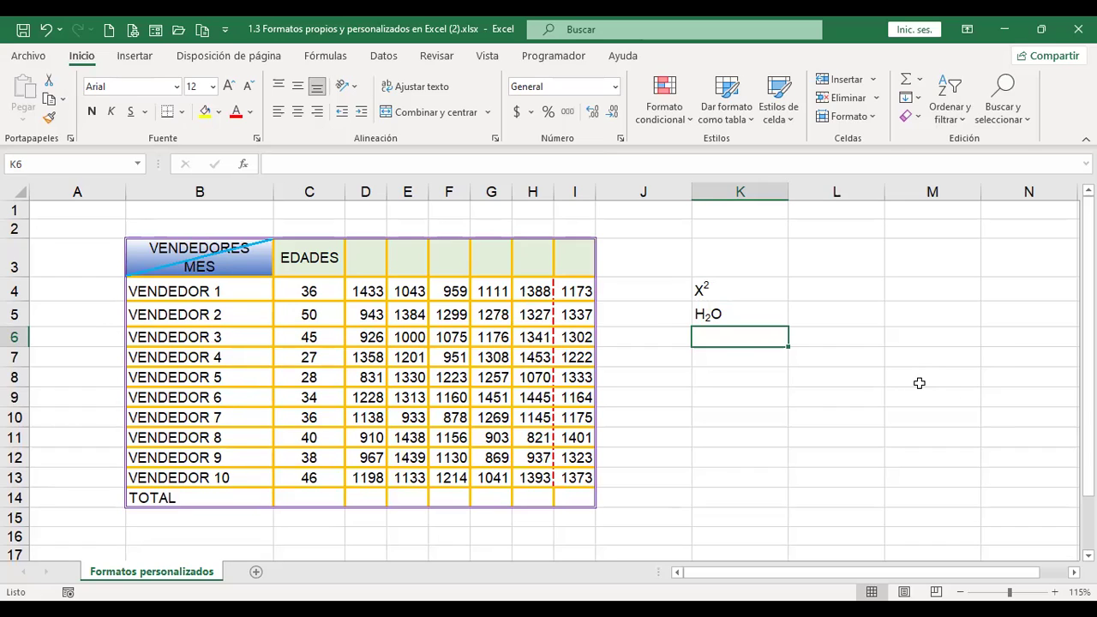
{"action": "key", "text": "ctrl+1"}
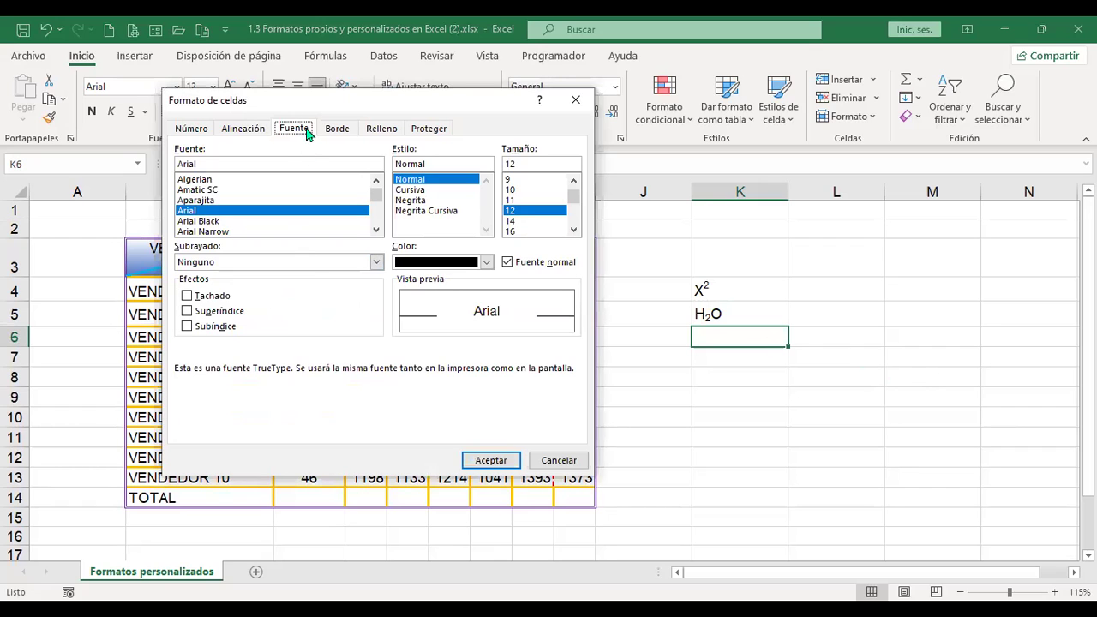
{"action": "left_click", "coordinate": [244, 129]}
{"action": "left_click", "coordinate": [548, 460]}
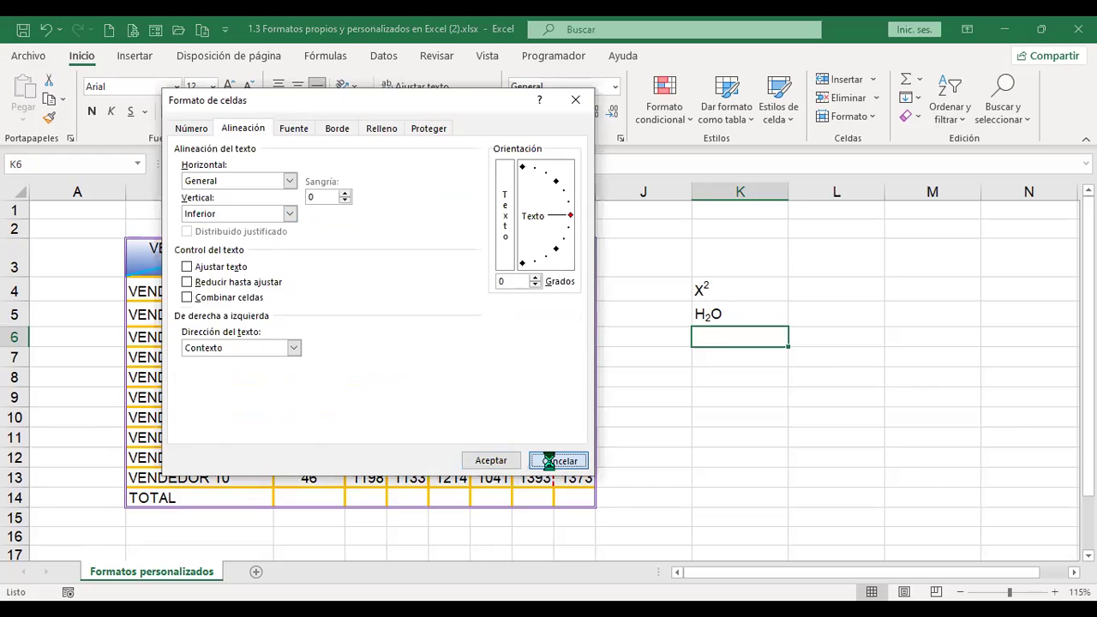
Enter Enero as the header in cell D3 and autofill the month names across to Junio in I3.
{"action": "left_click", "coordinate": [365, 255]}
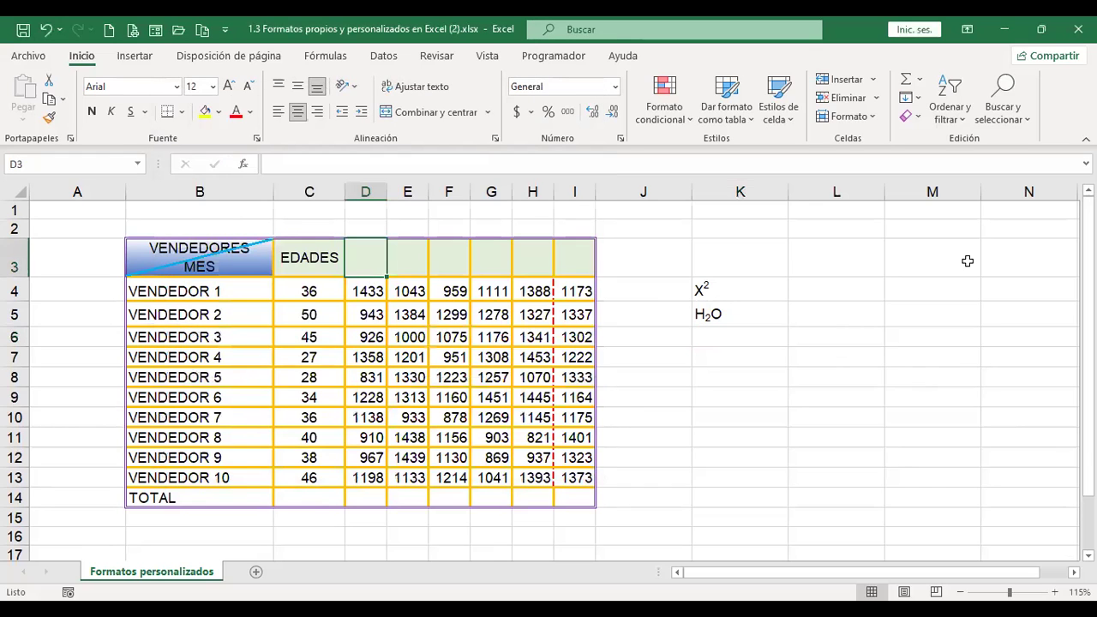
{"action": "type", "text": "Enero"}
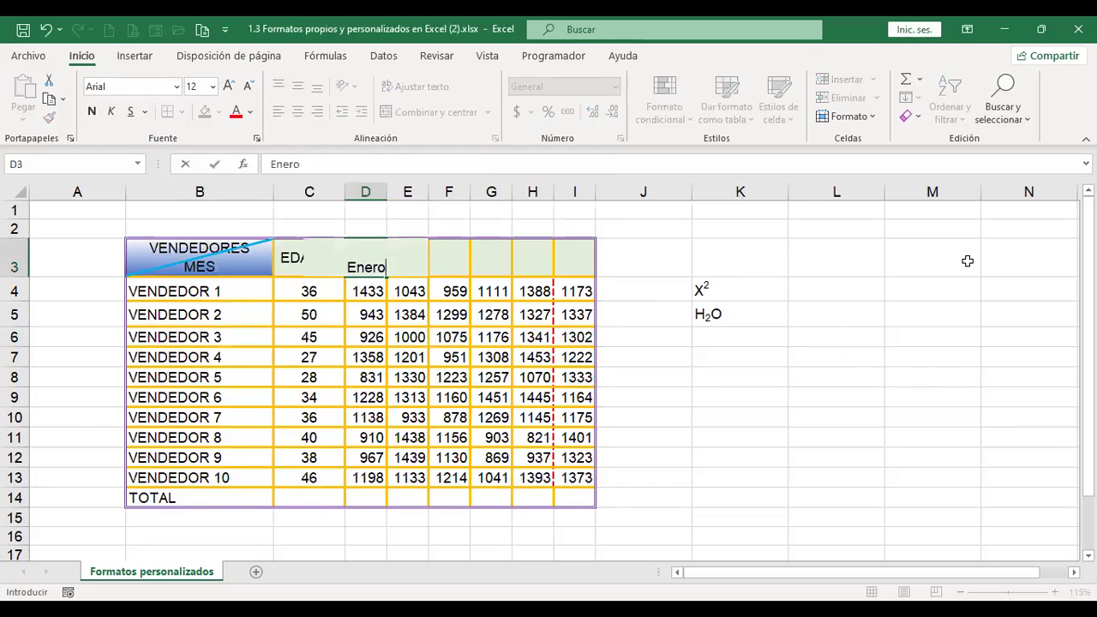
{"action": "key", "text": "ctrl+Return"}
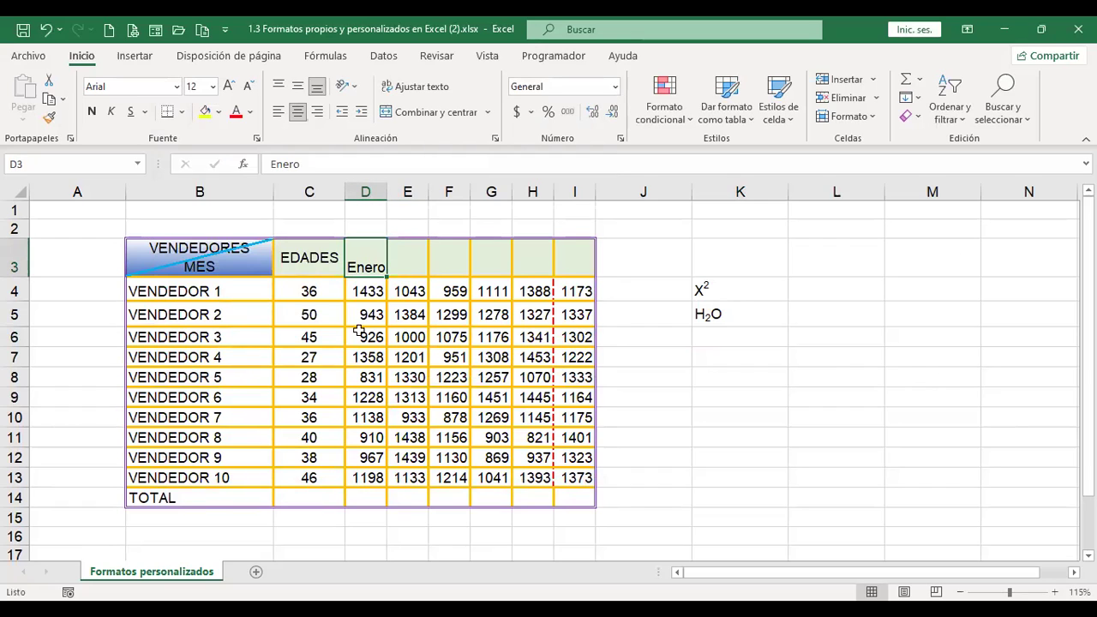
{"action": "left_click_drag", "start_coordinate": [409, 277], "coordinate": [600, 278]}
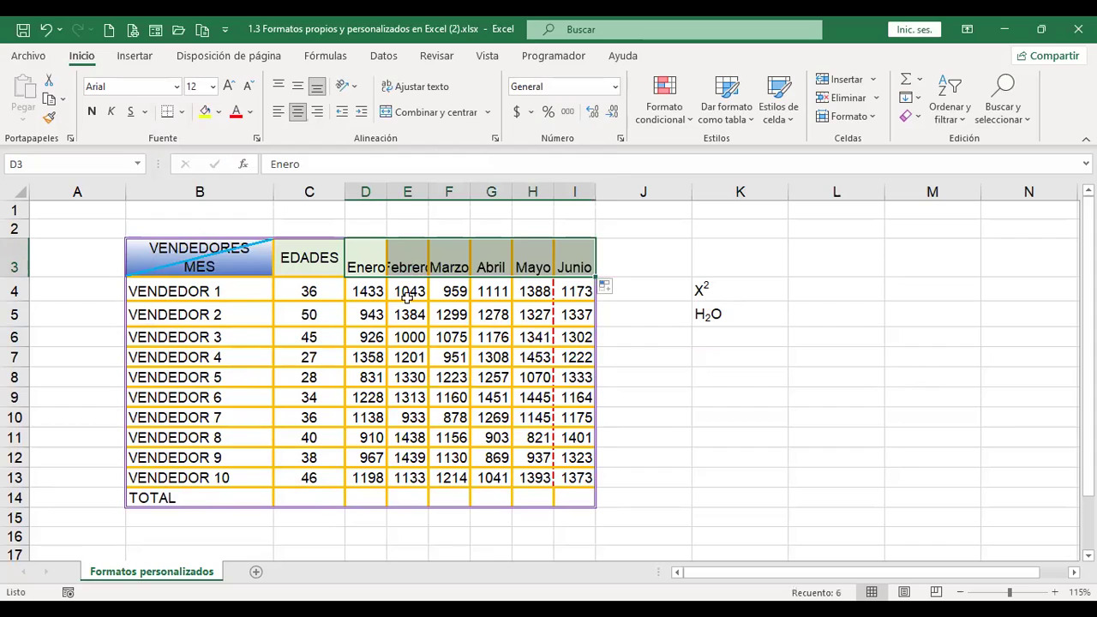
Autofit the month columns D to I so their widths match the header names from Enero to Junio.
{"action": "double_click", "coordinate": [386, 192]}
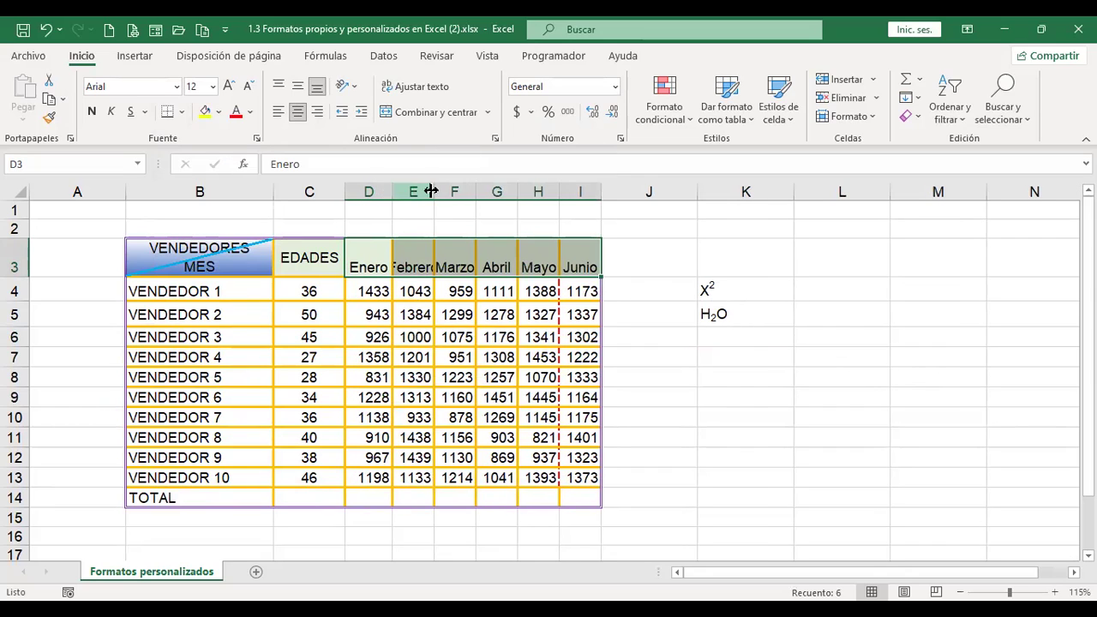
{"action": "double_click", "coordinate": [435, 192]}
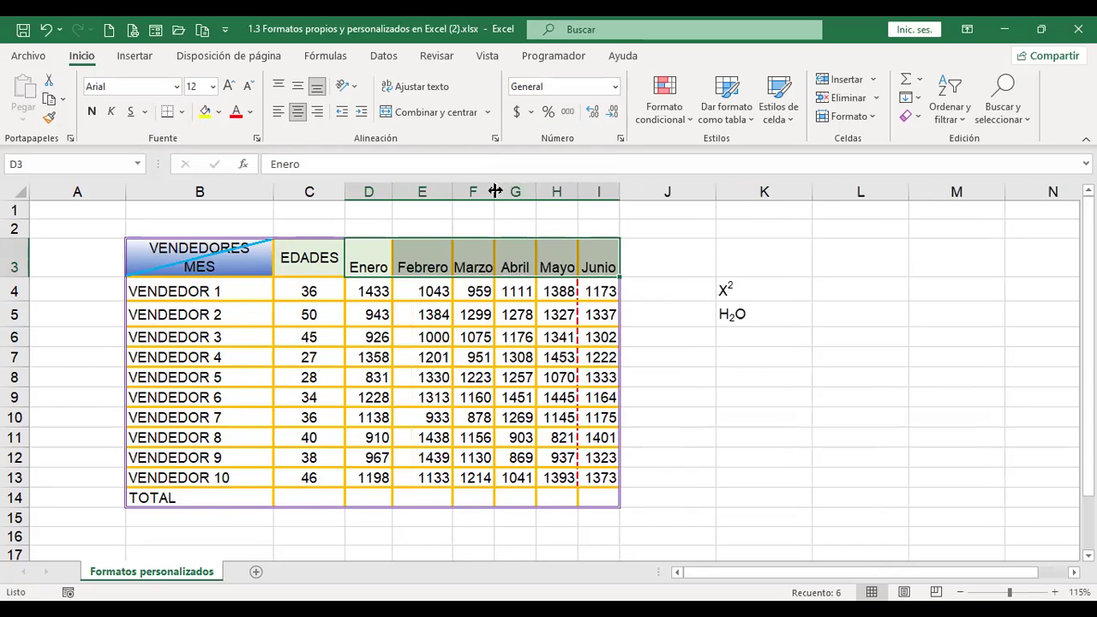
{"action": "double_click", "coordinate": [495, 192]}
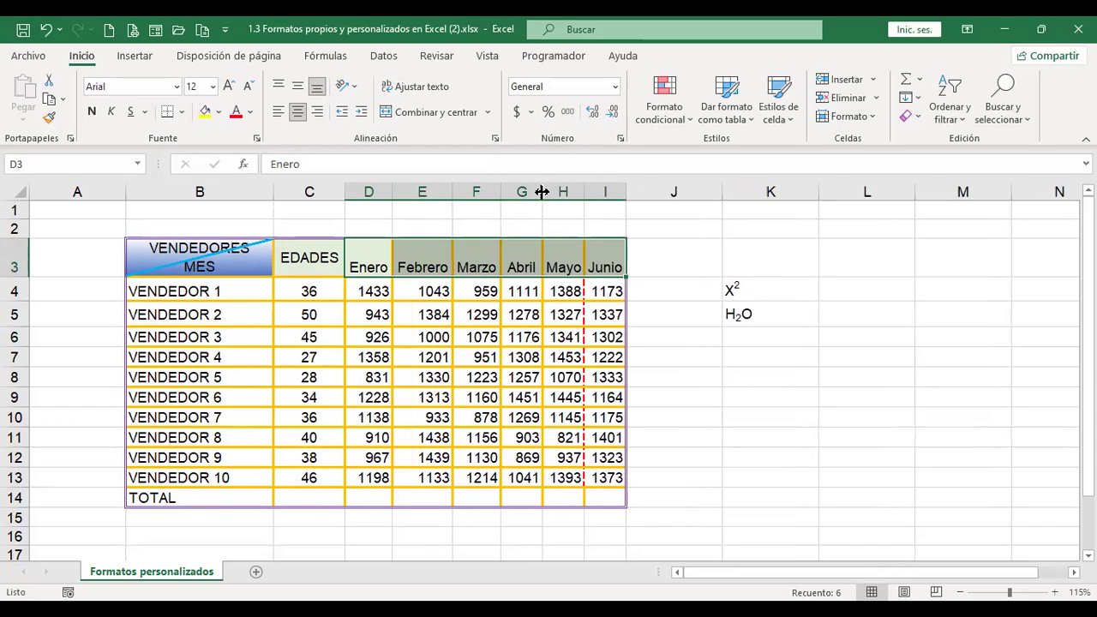
{"action": "double_click", "coordinate": [586, 192]}
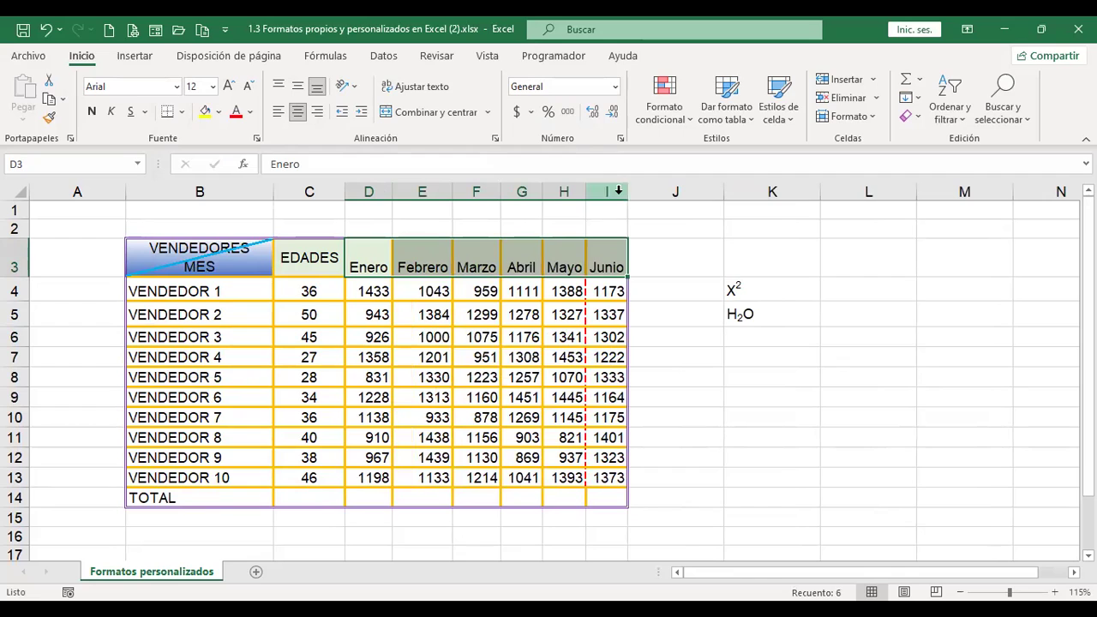
{"action": "double_click", "coordinate": [627, 192]}
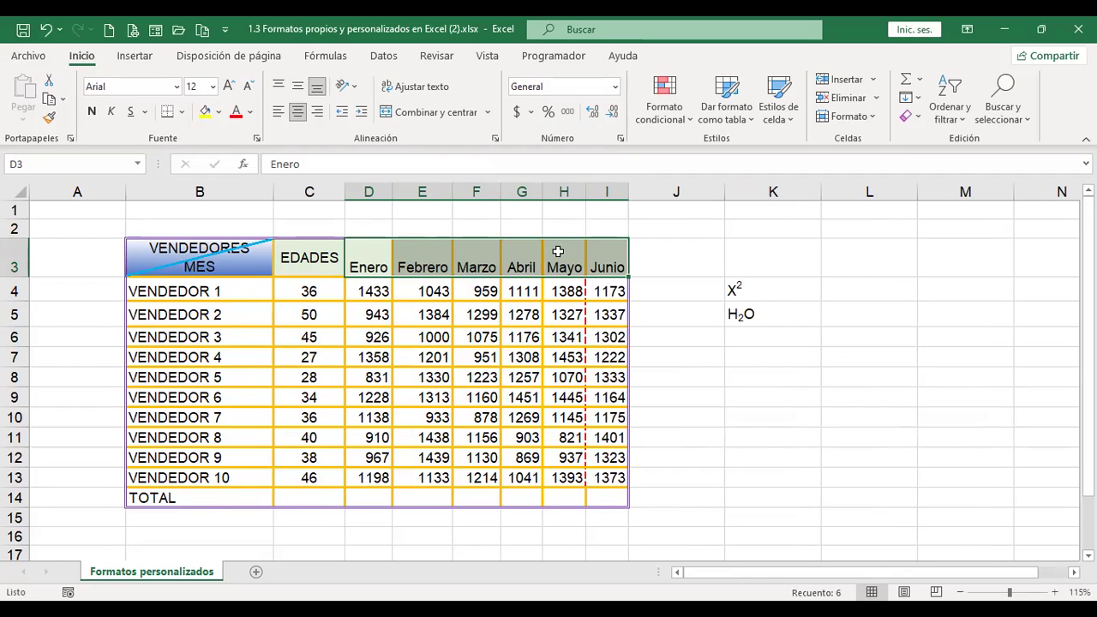
Set the vertical alignment of the month headers in D3:I3 to Centrar.
{"action": "key", "text": "ctrl+1"}
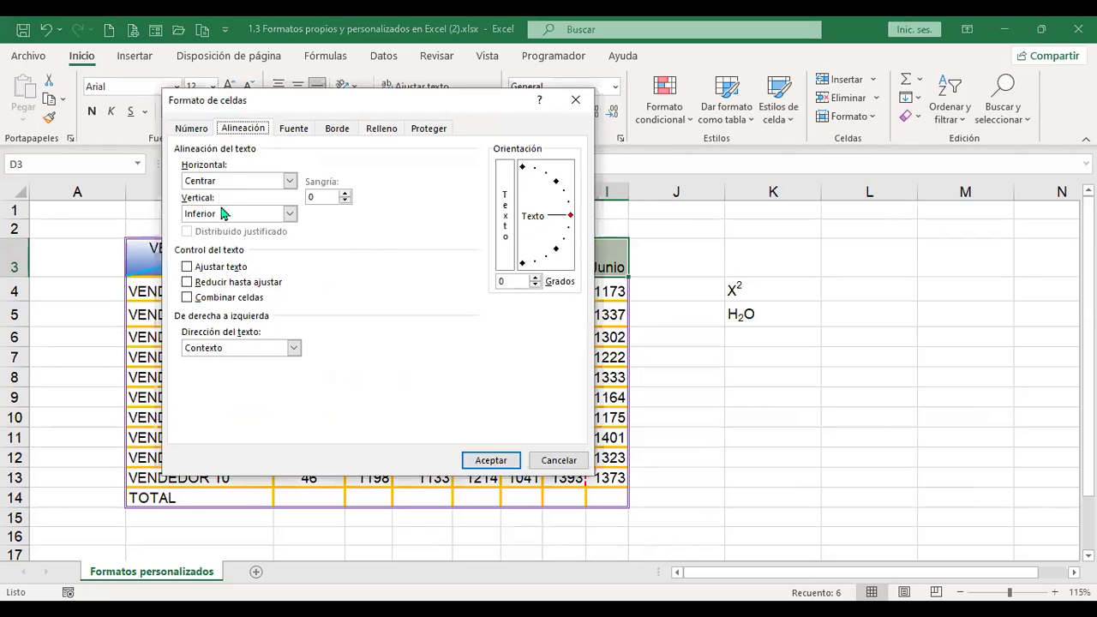
{"action": "left_click_drag", "start_coordinate": [259, 108], "coordinate": [659, 106]}
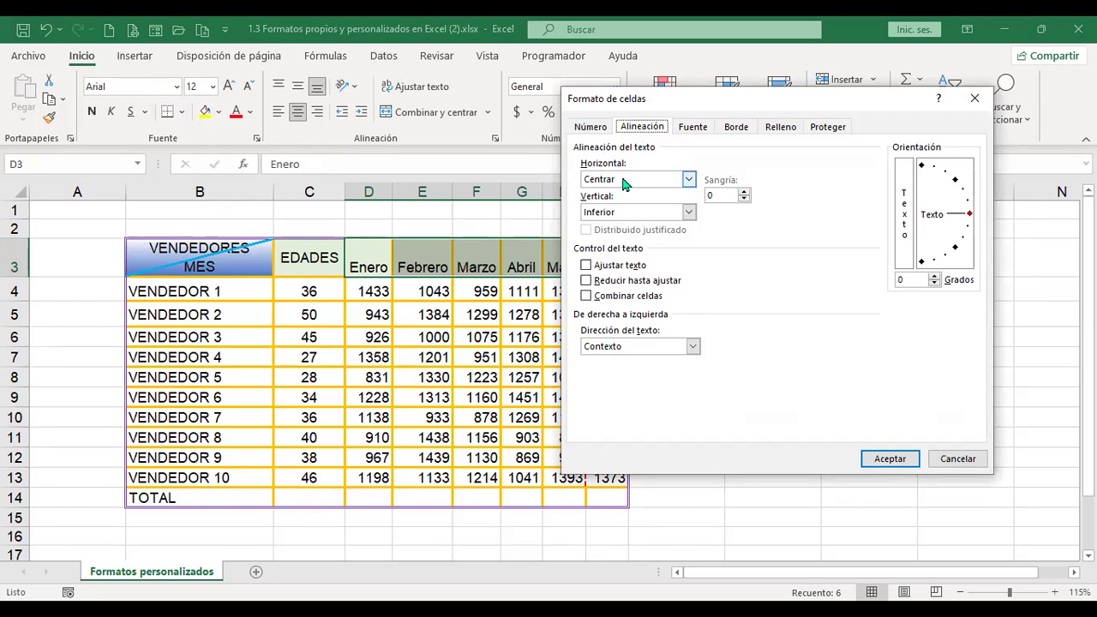
{"action": "left_click", "coordinate": [599, 212]}
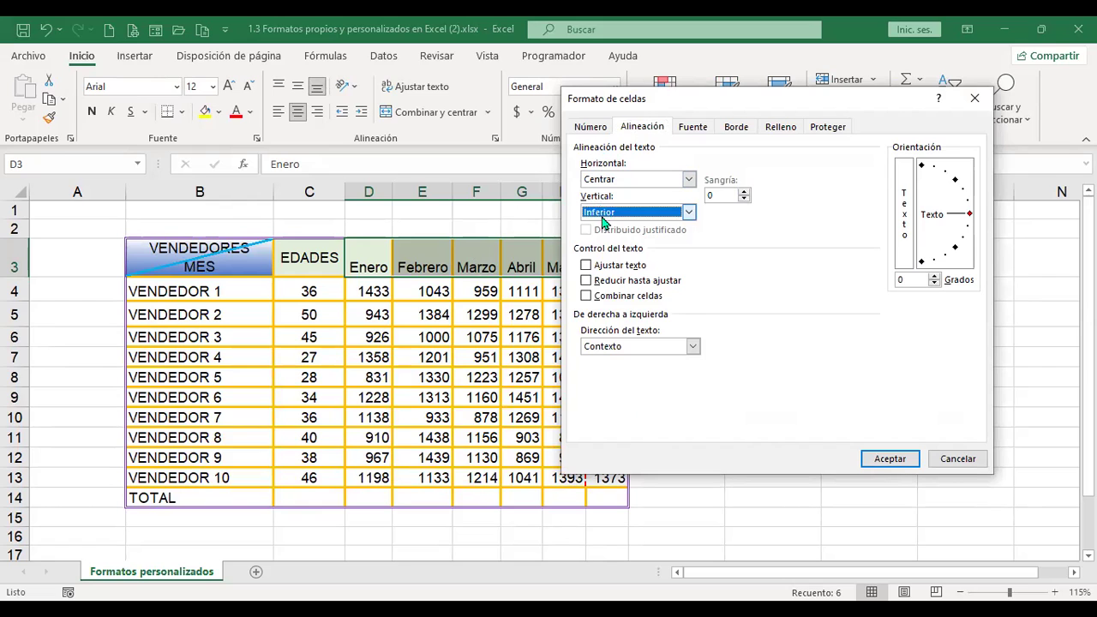
{"action": "left_click", "coordinate": [613, 215]}
{"action": "left_click", "coordinate": [888, 459]}
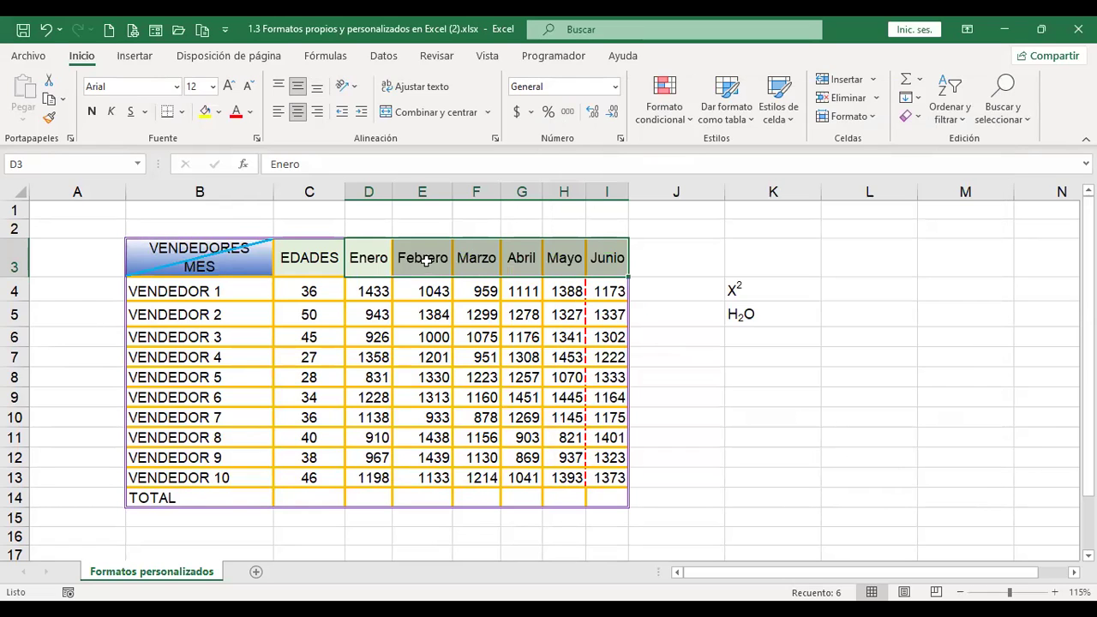
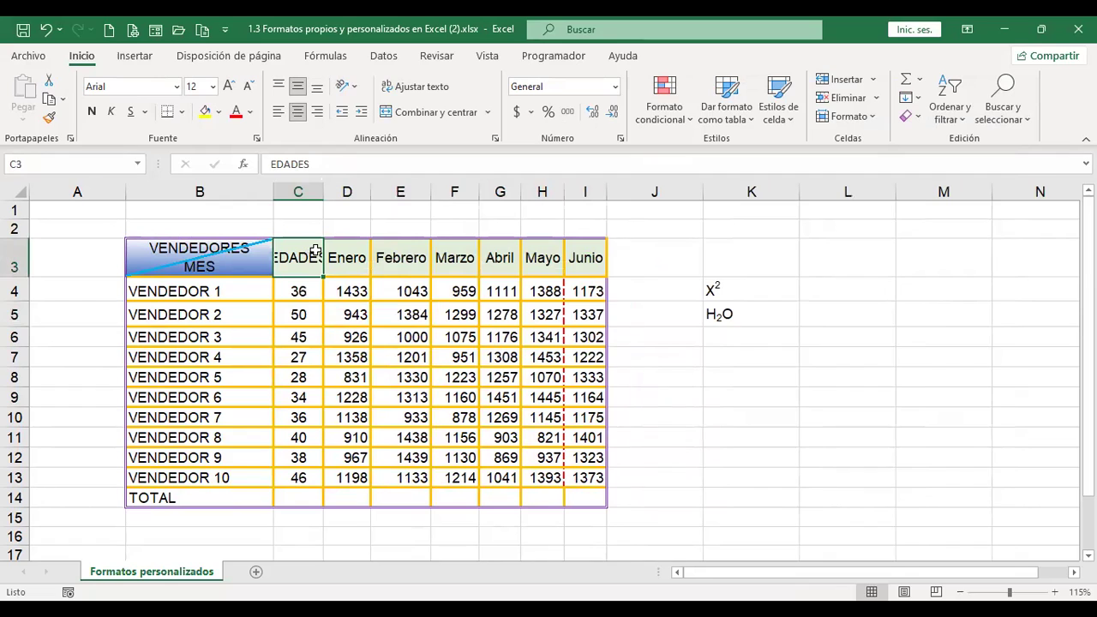
Wrap the EDADES header text in cell C3 with Ajustar texto.
{"action": "key", "text": "ctrl+1"}
{"action": "left_click", "coordinate": [585, 265]}
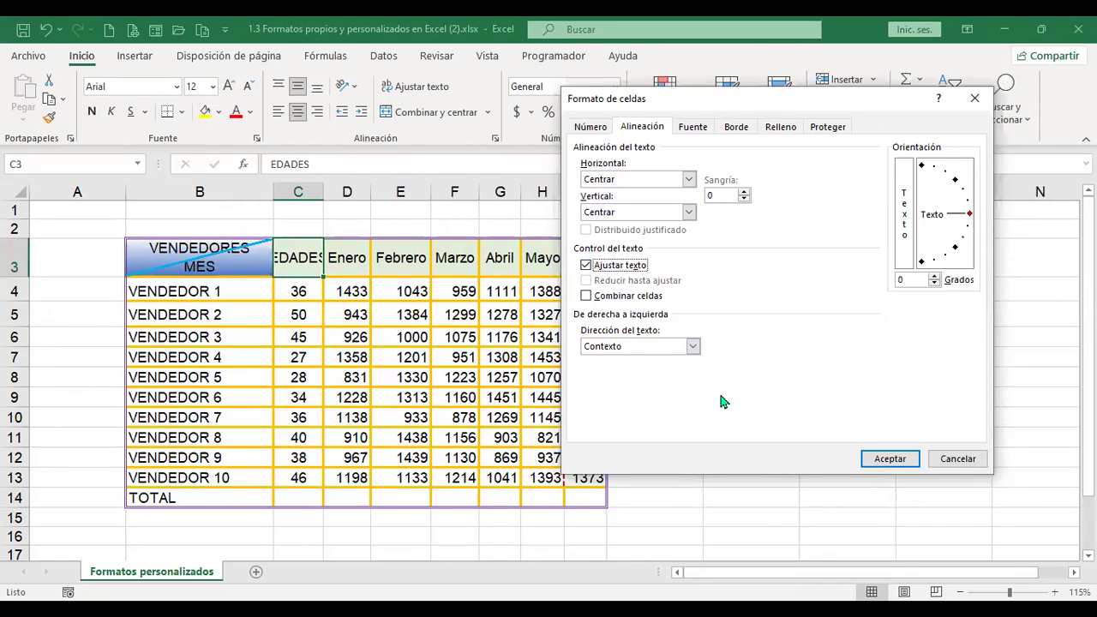
{"action": "left_click", "coordinate": [889, 459]}
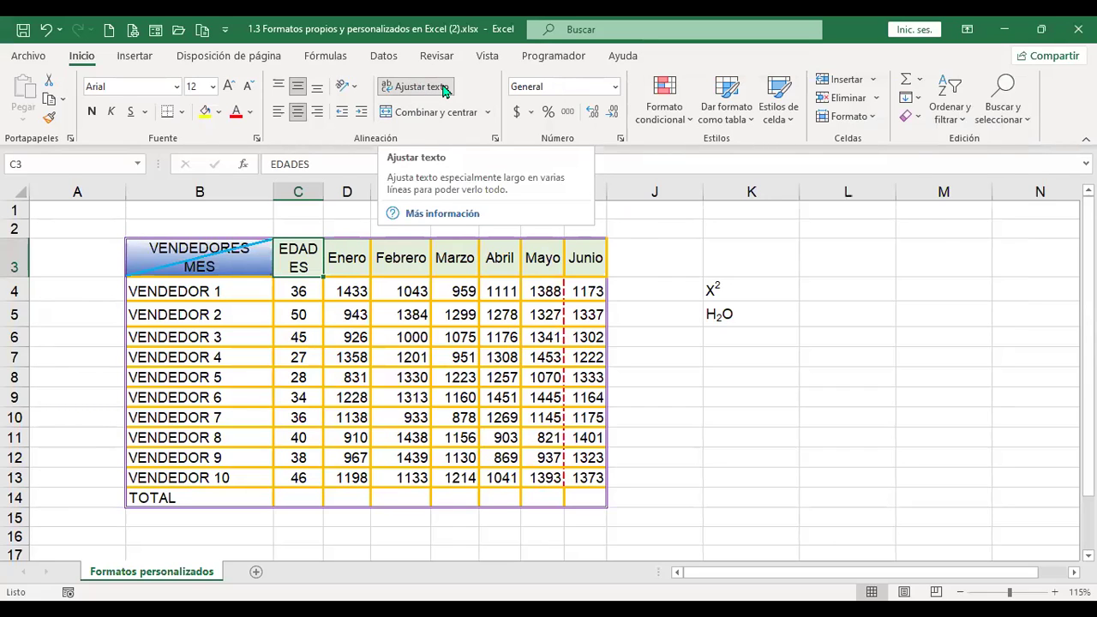
Turn off text wrapping for the EDADES header in C3 and apply Reducir hasta ajustar instead.
{"action": "key", "text": "ctrl+1"}
{"action": "left_click", "coordinate": [585, 265]}
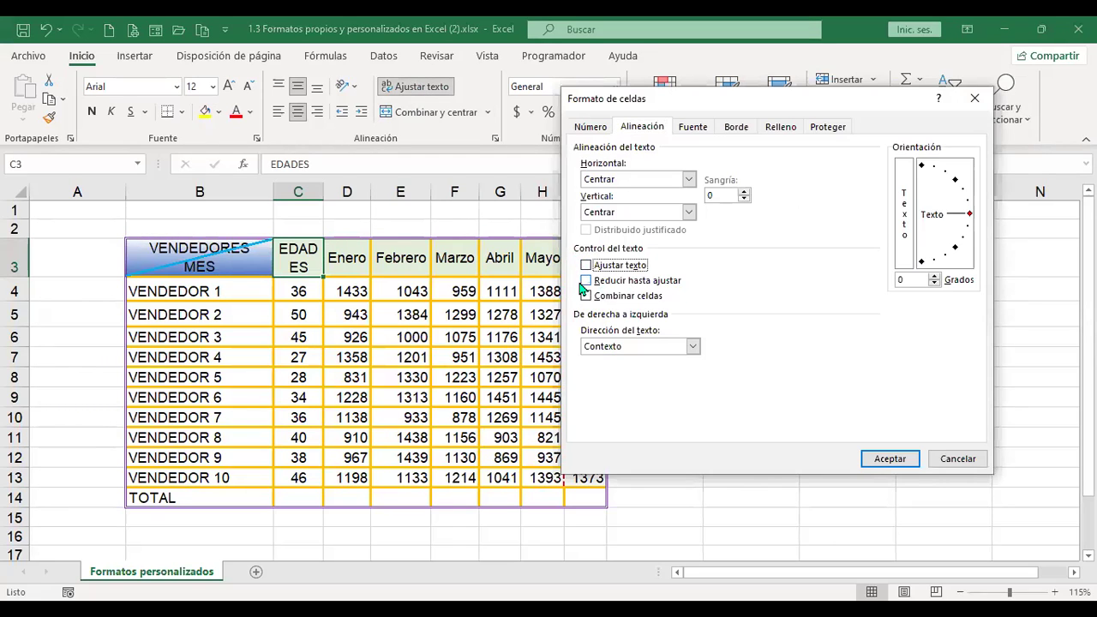
{"action": "left_click", "coordinate": [586, 281]}
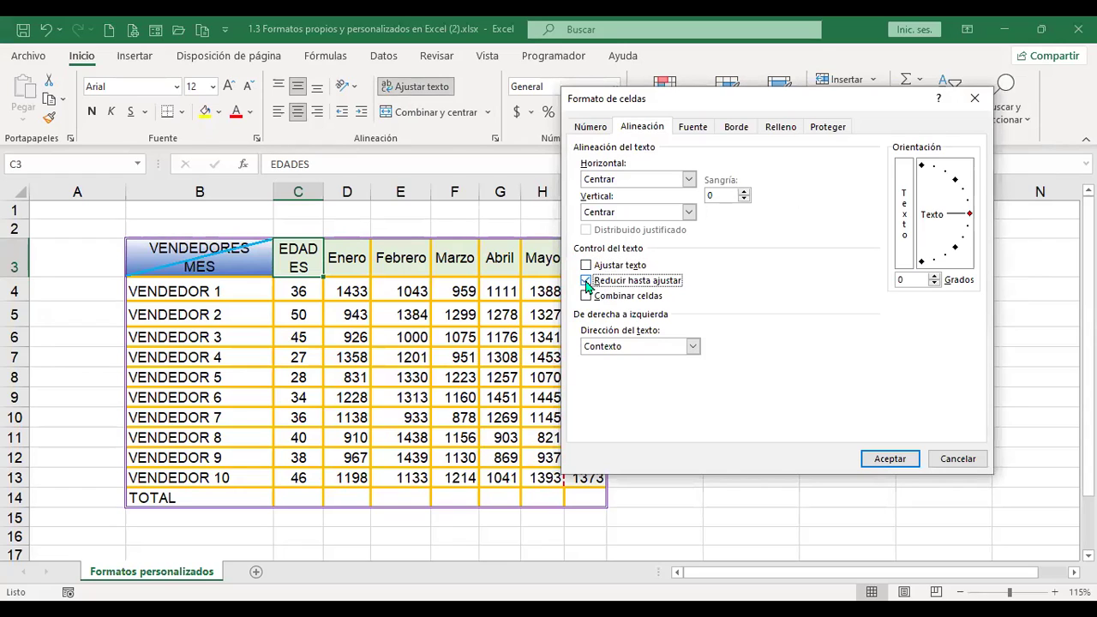
{"action": "left_click", "coordinate": [877, 460]}
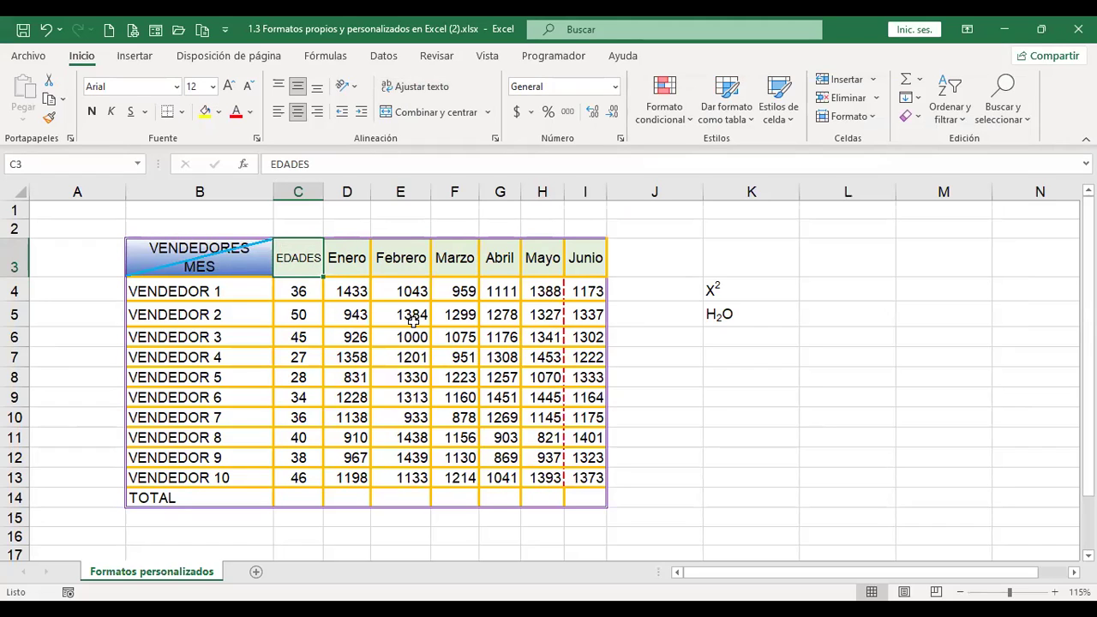
{"action": "left_click", "coordinate": [346, 257]}
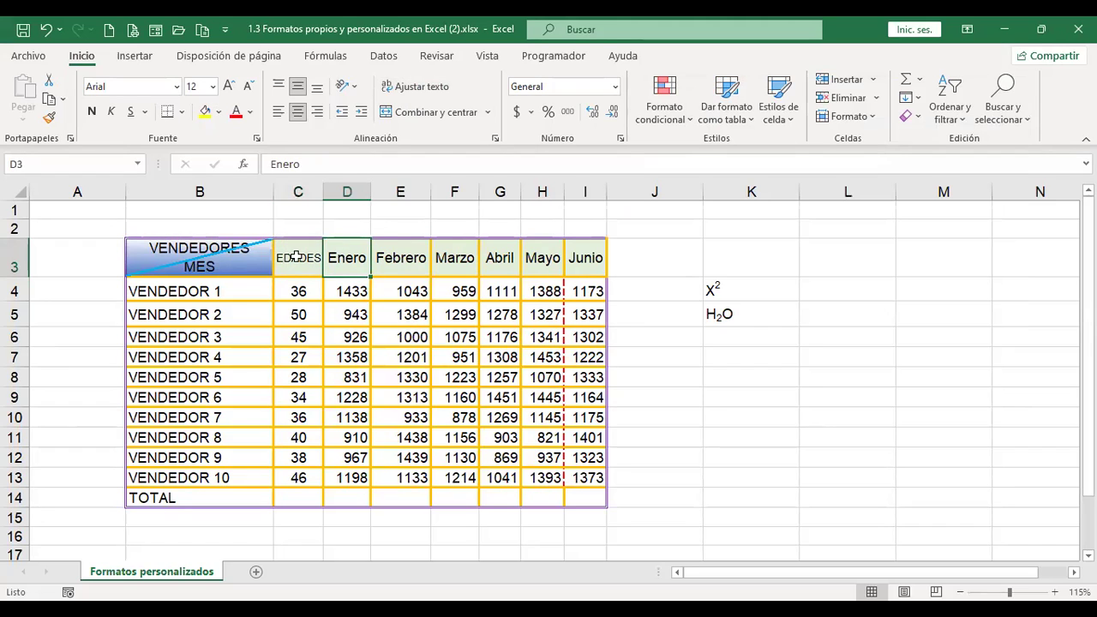
{"action": "left_click", "coordinate": [297, 255]}
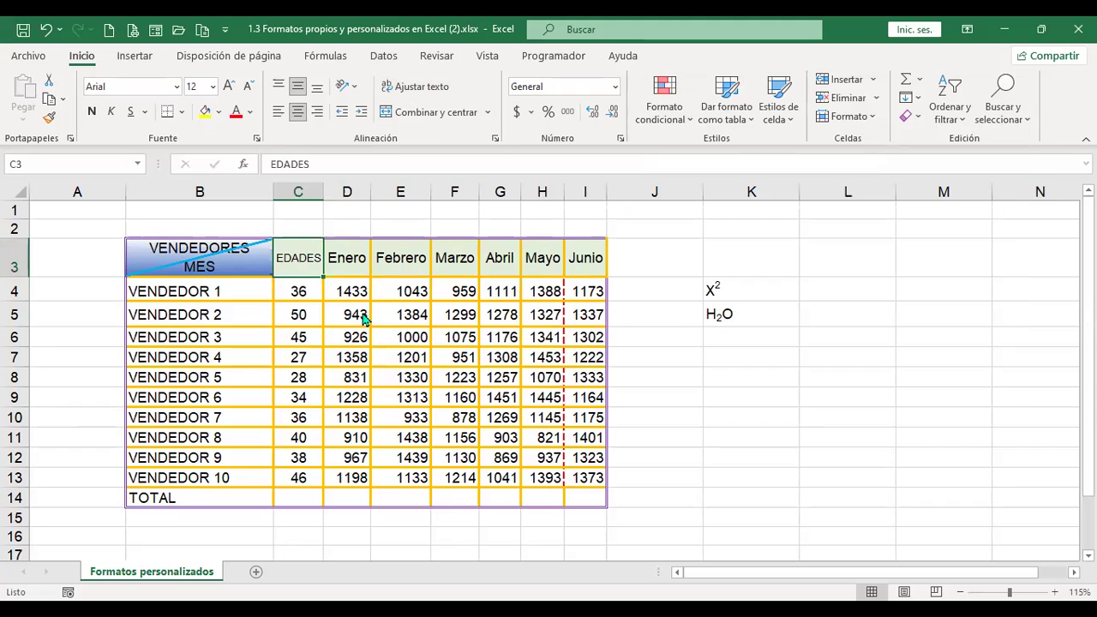
{"action": "key", "text": "ctrl+1"}
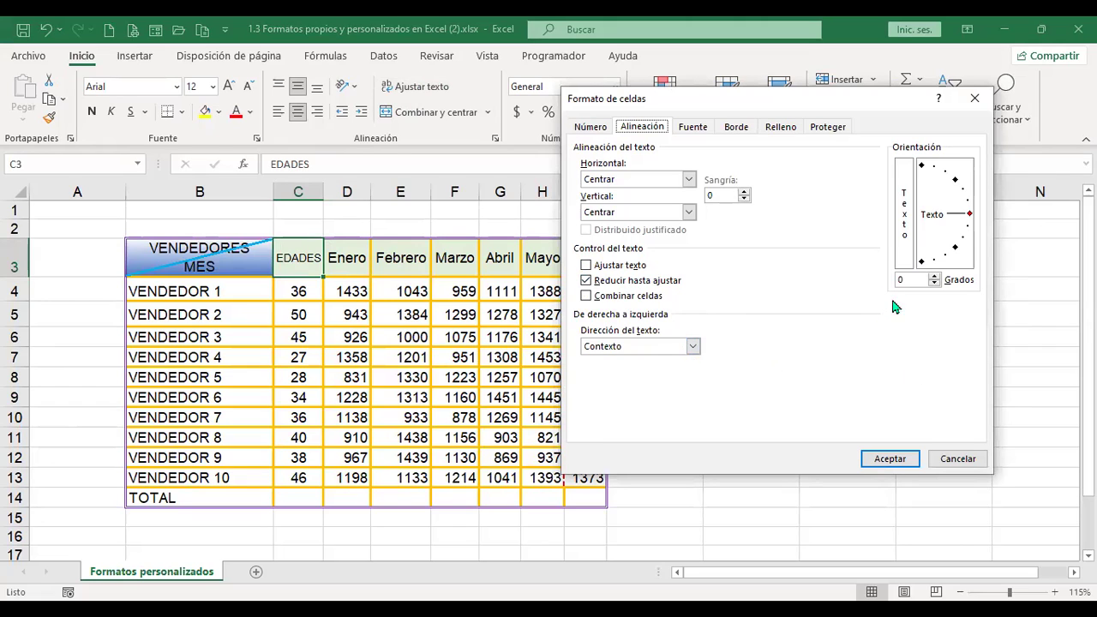
{"action": "left_click", "coordinate": [965, 459]}
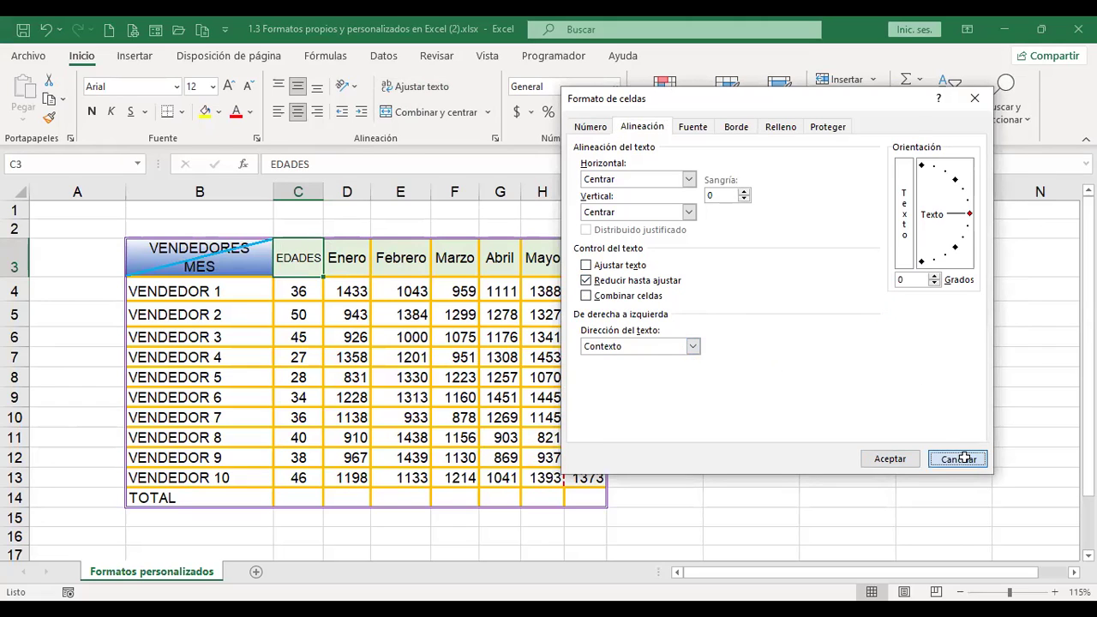
Rotate the text of the month headers in D3:I3 to 15 degrees.
{"action": "left_click_drag", "start_coordinate": [348, 260], "coordinate": [613, 259]}
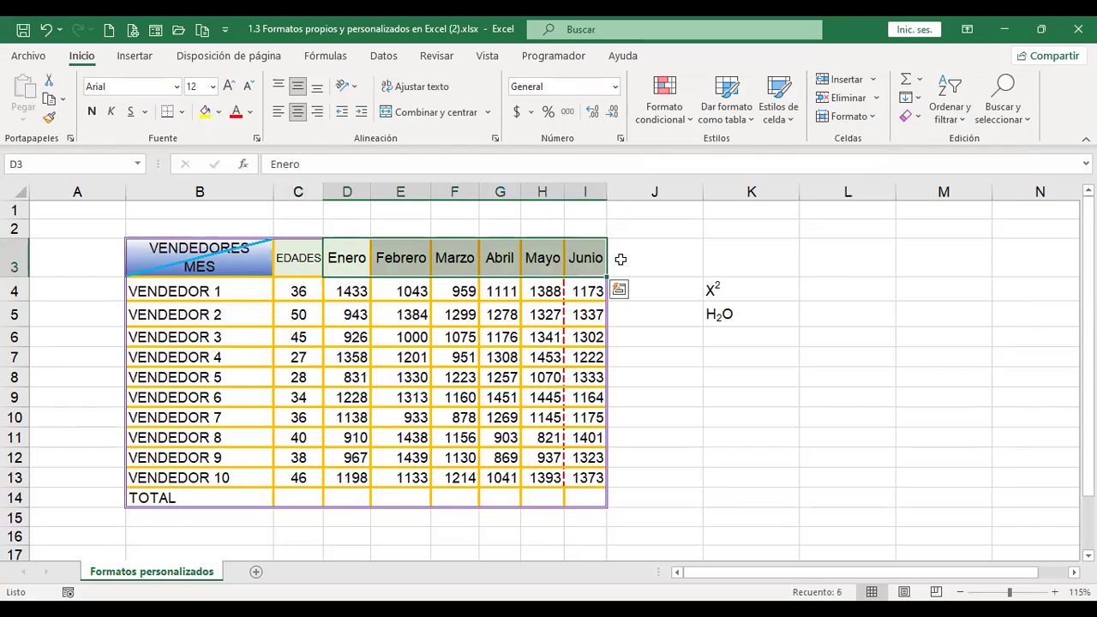
{"action": "key", "text": "ctrl+1"}
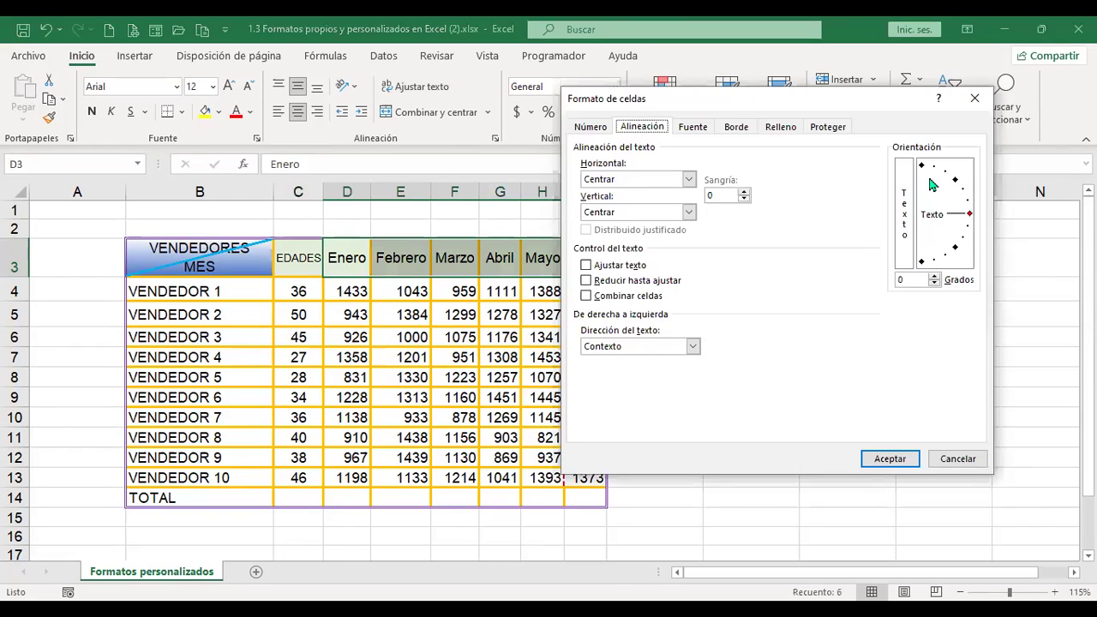
{"action": "left_click_drag", "start_coordinate": [969, 213], "coordinate": [968, 203]}
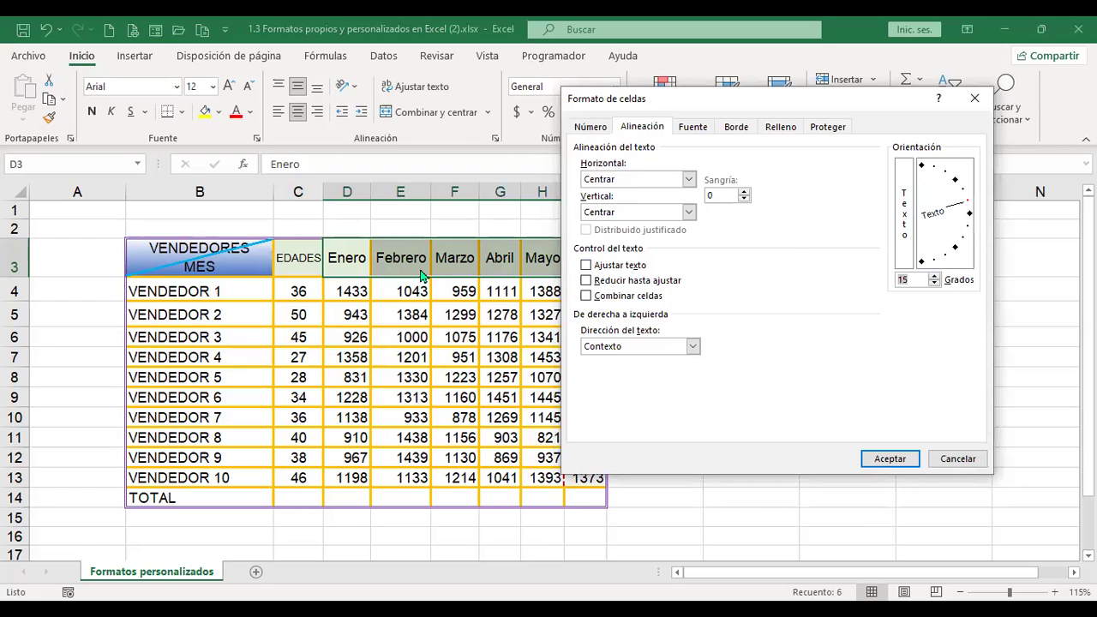
{"action": "left_click", "coordinate": [895, 460]}
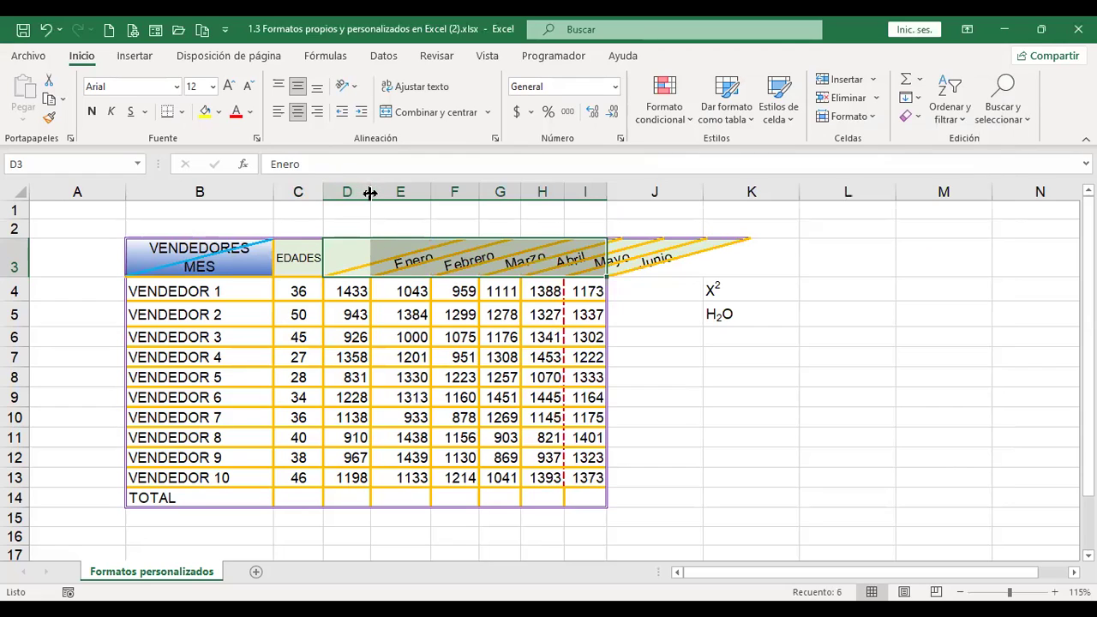
Make header row 3 slightly taller and give columns D to J one equal width that fits the slanted month headers.
{"action": "left_click_drag", "start_coordinate": [370, 193], "coordinate": [374, 193]}
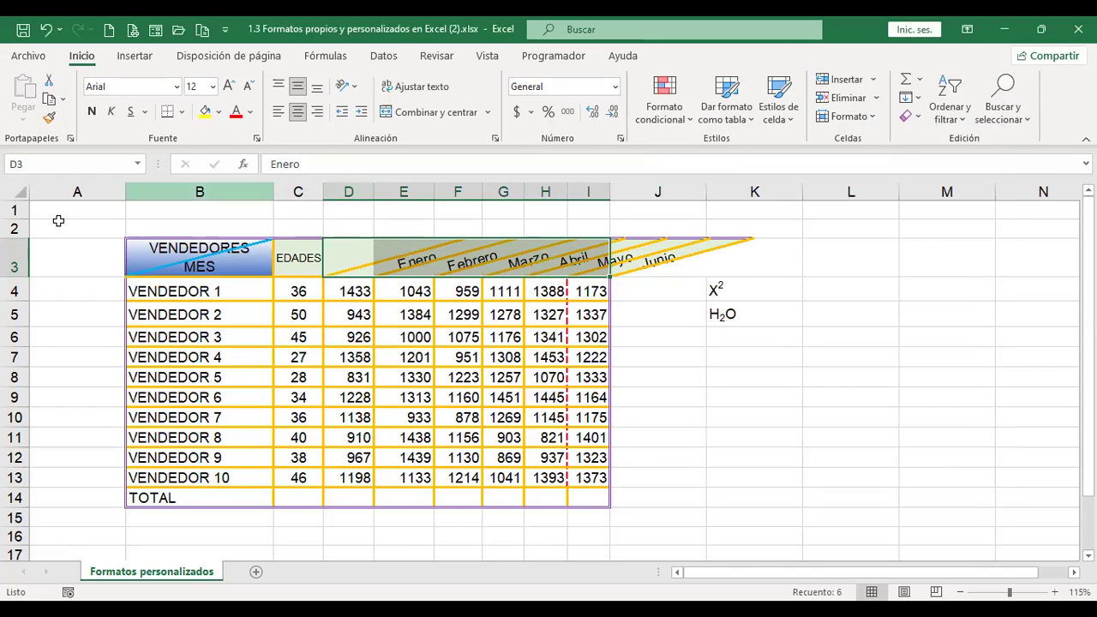
{"action": "left_click_drag", "start_coordinate": [7, 272], "coordinate": [6, 281]}
{"action": "left_click_drag", "start_coordinate": [356, 192], "coordinate": [384, 198]}
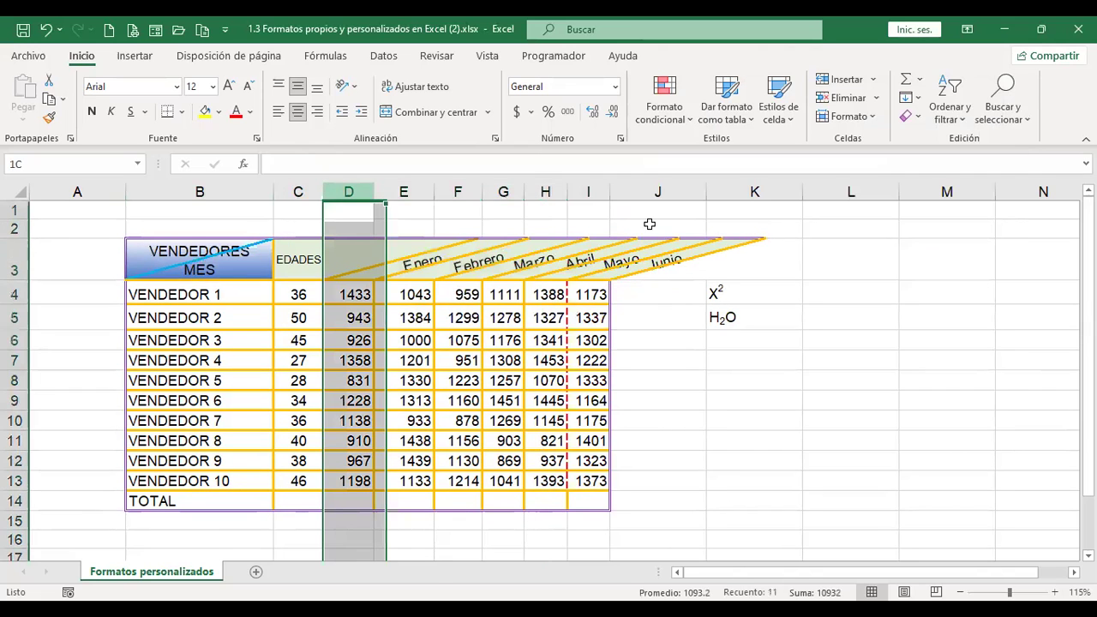
{"action": "left_click", "coordinate": [611, 191], "text": "shift"}
{"action": "left_click_drag", "start_coordinate": [610, 191], "coordinate": [623, 191]}
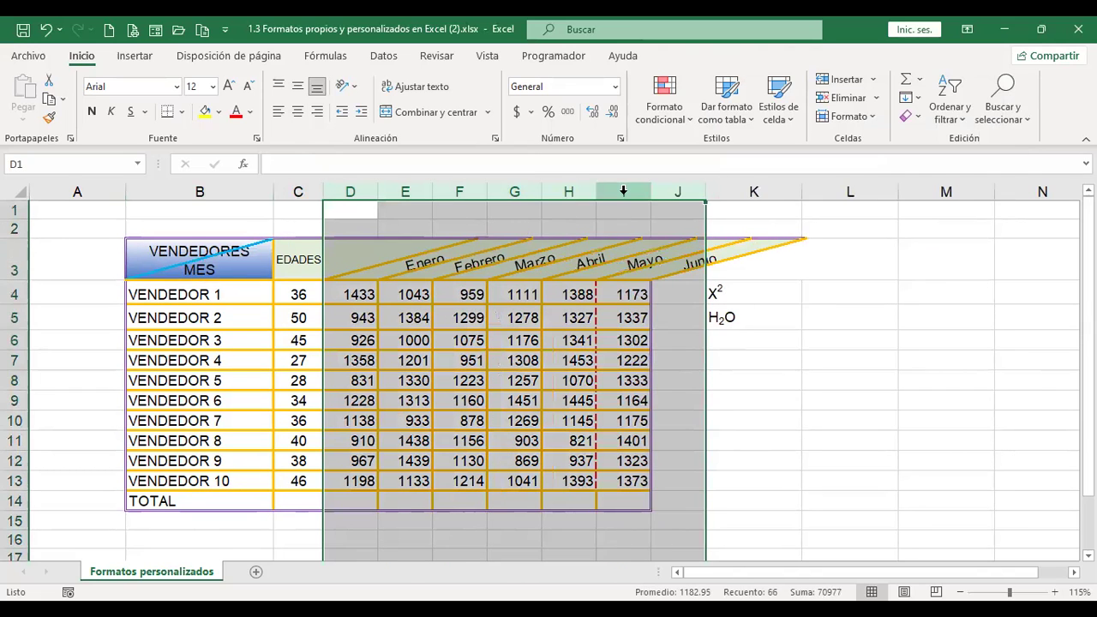
Set the text orientation of the month headers in D3:I3 to 60 degrees.
{"action": "key", "text": "ctrl+1"}
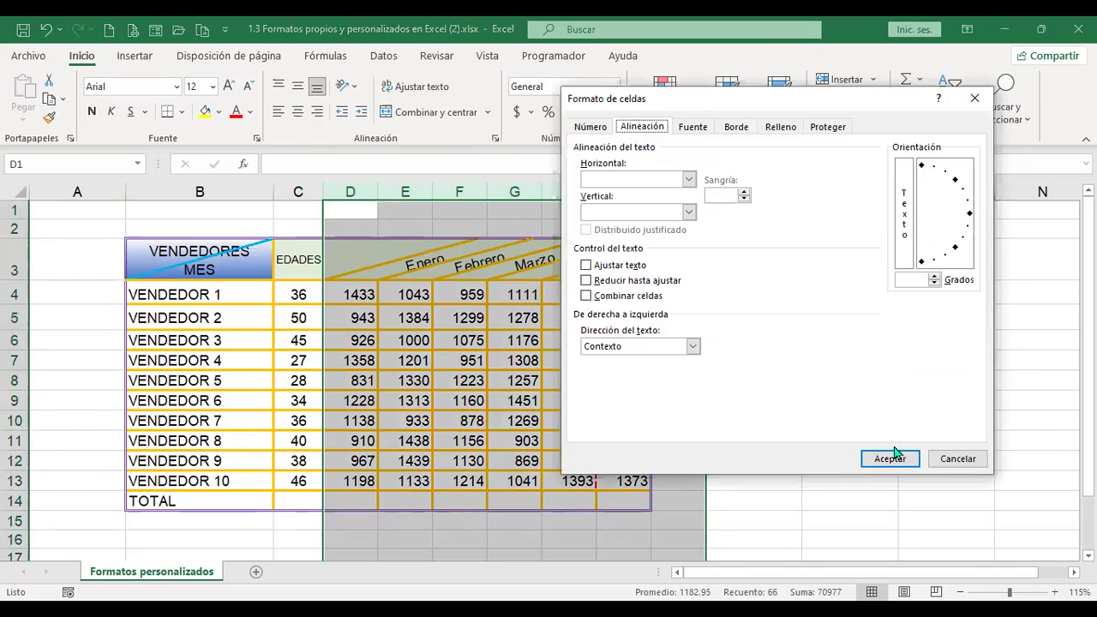
{"action": "left_click", "coordinate": [972, 460]}
{"action": "left_click_drag", "start_coordinate": [342, 266], "coordinate": [631, 265]}
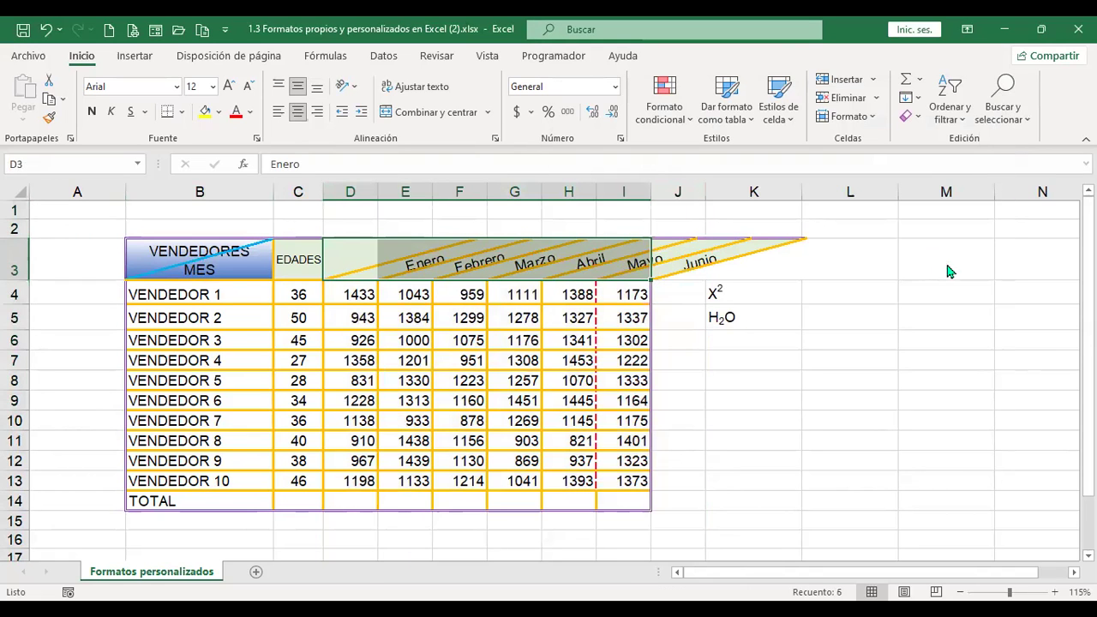
{"action": "key", "text": "ctrl+1"}
{"action": "left_click_drag", "start_coordinate": [934, 176], "coordinate": [943, 177]}
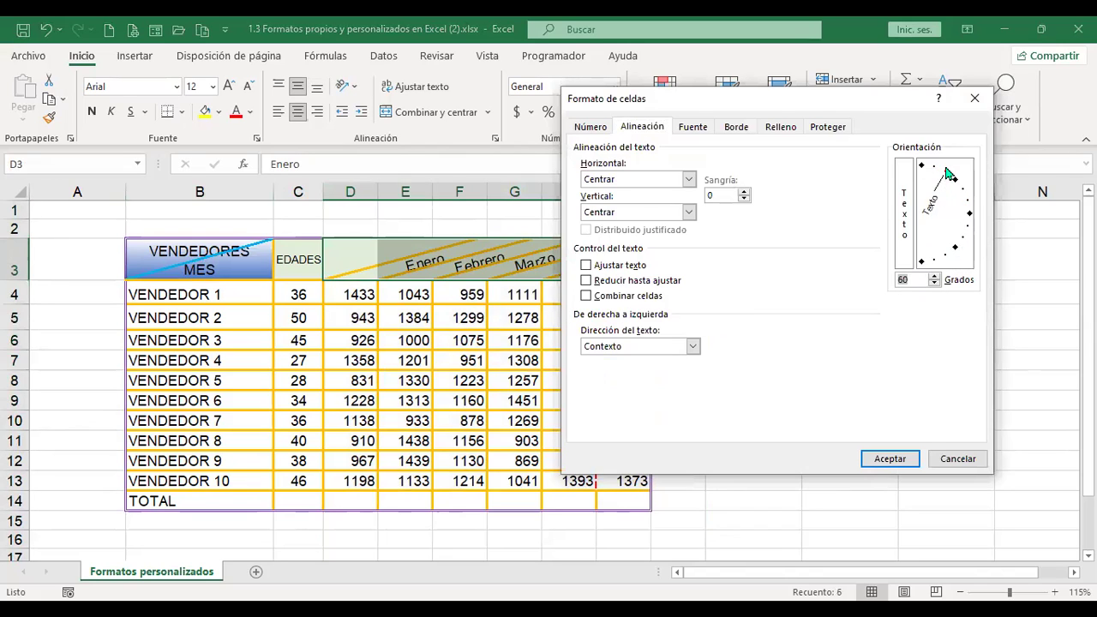
{"action": "left_click", "coordinate": [908, 463]}
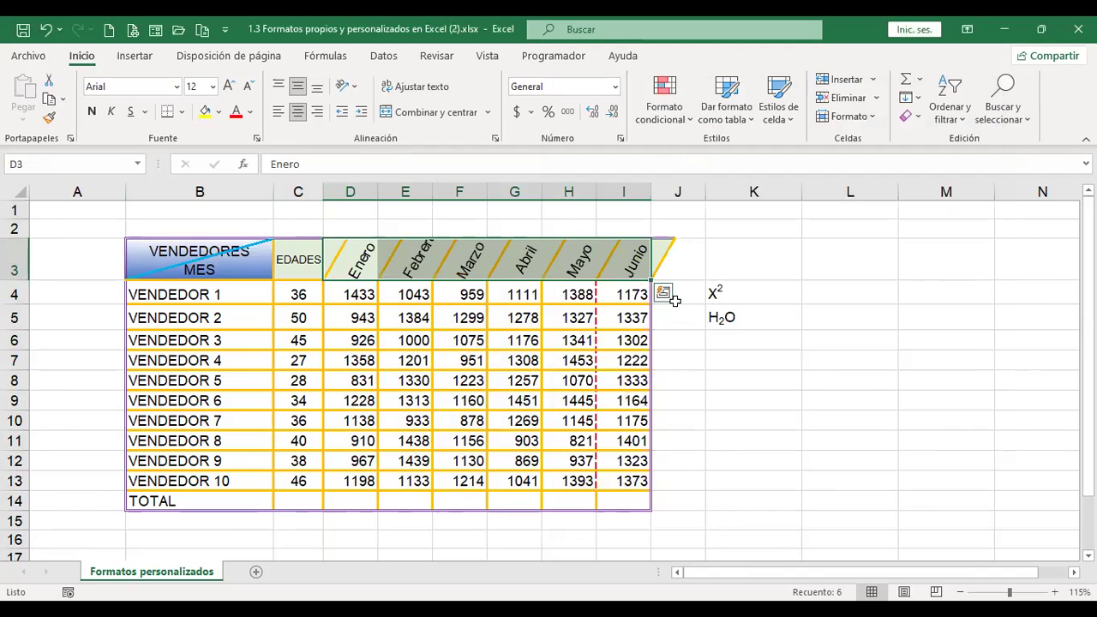
Change the orientation of the month headers in D3:I3 to 45 degrees.
{"action": "key", "text": "ctrl+1"}
{"action": "left_click", "coordinate": [954, 185]}
{"action": "left_click", "coordinate": [900, 458]}
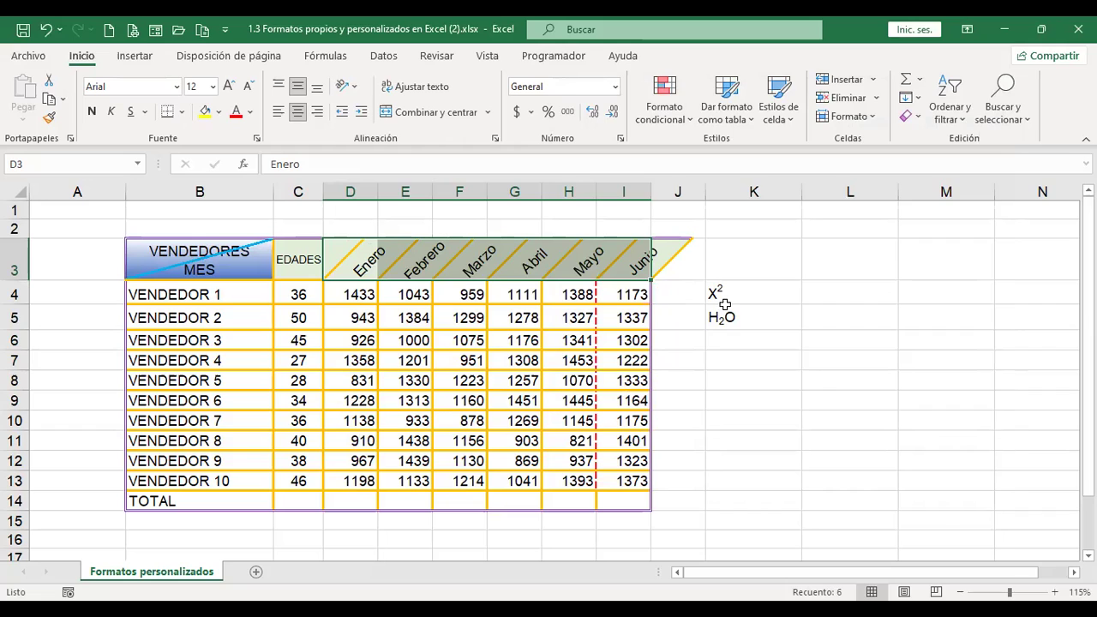
Review the number format categories available for the month headers, leaving the format as it is.
{"action": "key", "text": "ctrl+1"}
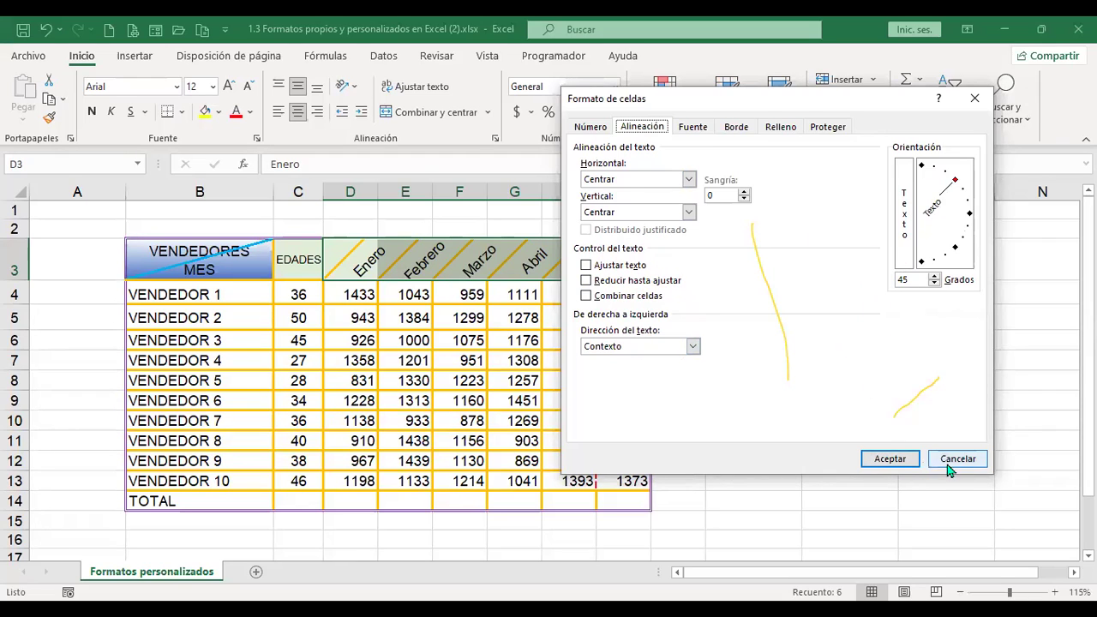
{"action": "left_click", "coordinate": [591, 129]}
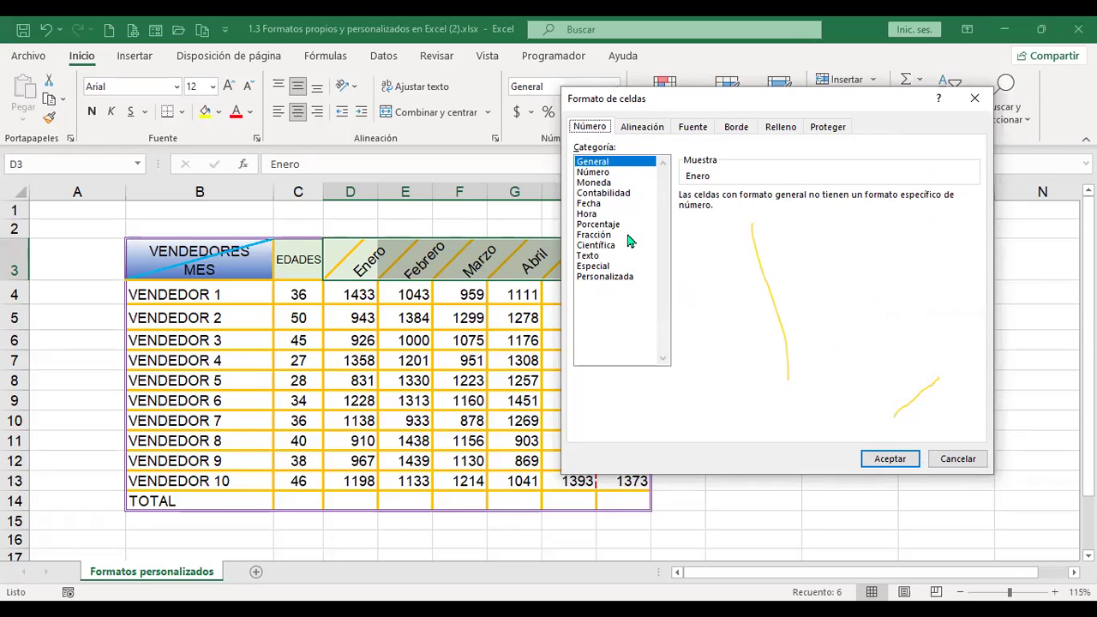
{"action": "left_click_drag", "start_coordinate": [951, 460], "coordinate": [670, 361]}
{"action": "key", "text": "Escape"}
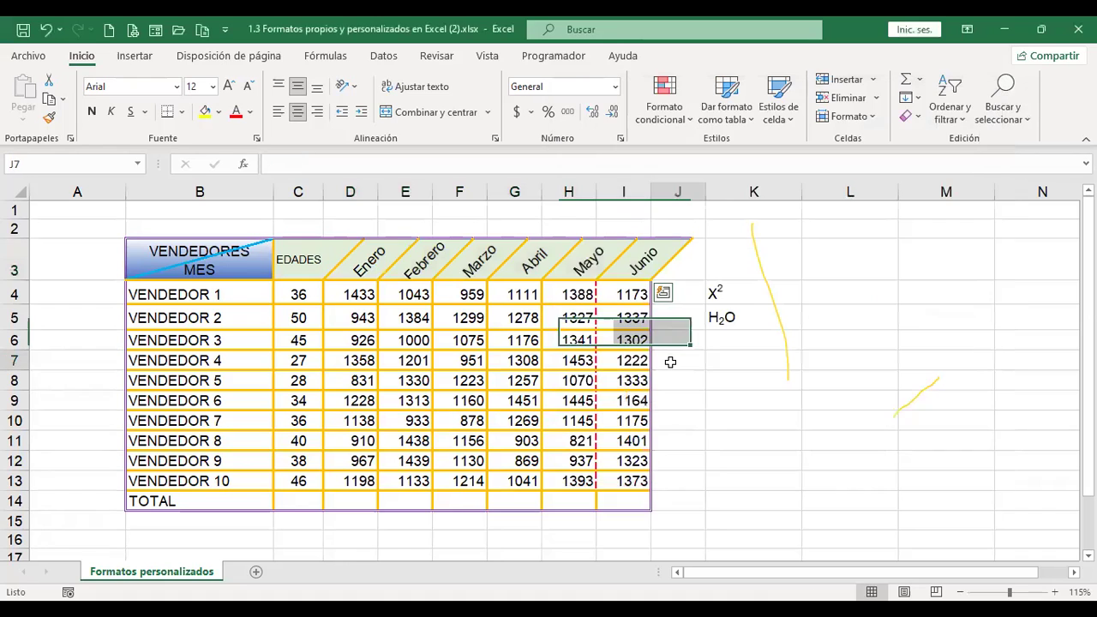
{"action": "left_click", "coordinate": [670, 361]}
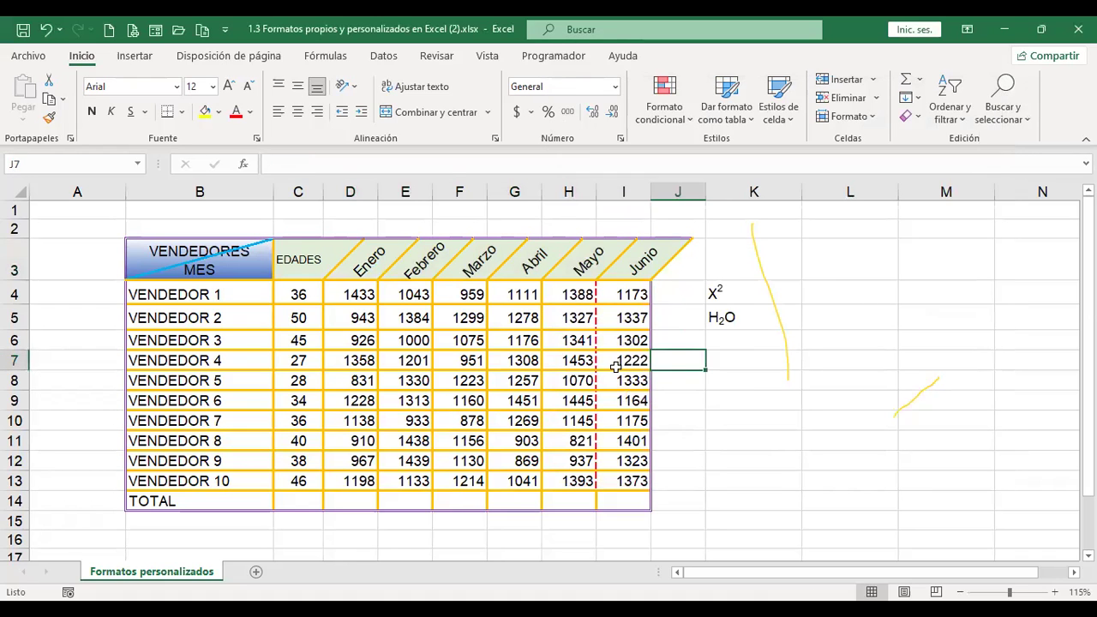
{"action": "scroll", "coordinate": [616, 367], "scroll_direction": "down", "scroll_amount": 1}
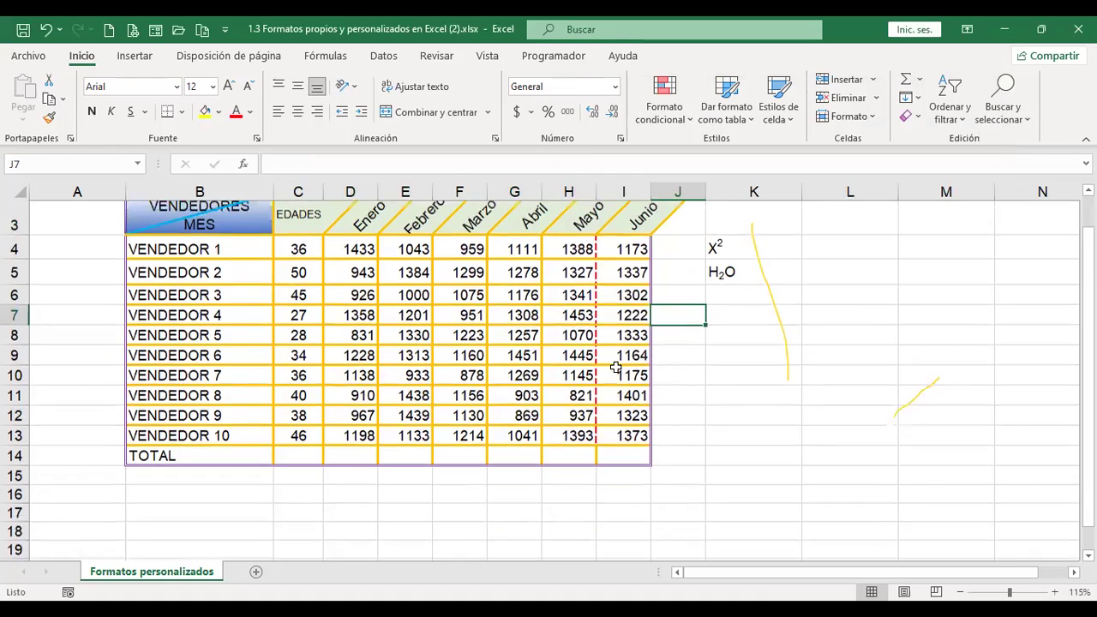
{"action": "scroll", "coordinate": [615, 366], "scroll_direction": "up", "scroll_amount": 1}
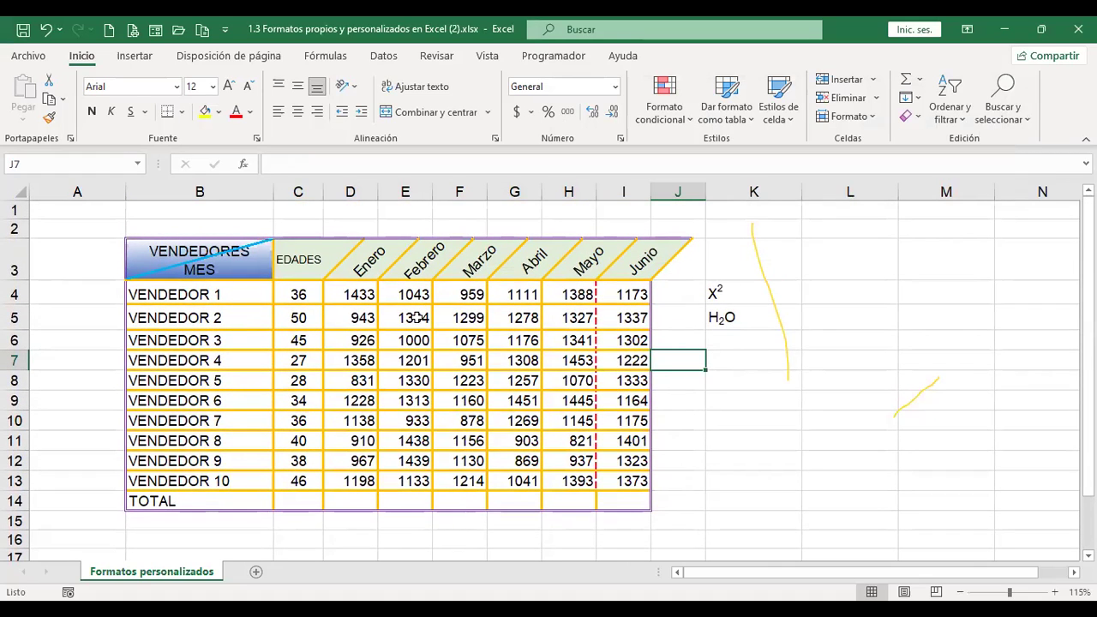
{"action": "left_click_drag", "start_coordinate": [415, 294], "coordinate": [420, 482]}
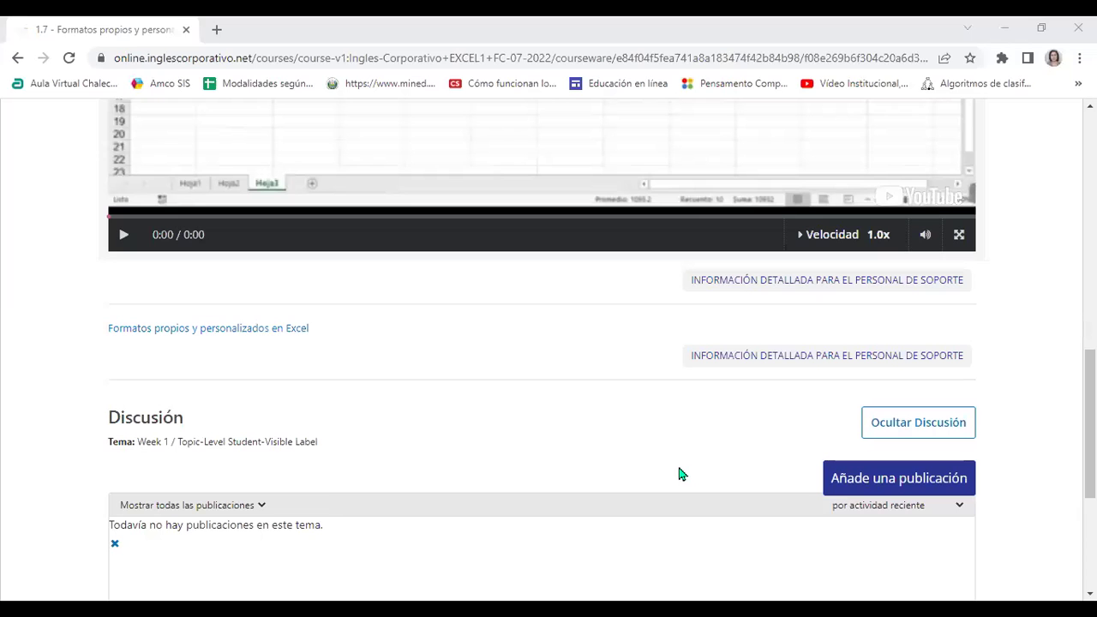
Switch to the Excel course page in the browser and open the lesson unit 1.6 - Objetivo de la lección.
{"action": "scroll", "coordinate": [512, 411], "scroll_direction": "up", "scroll_amount": 7}
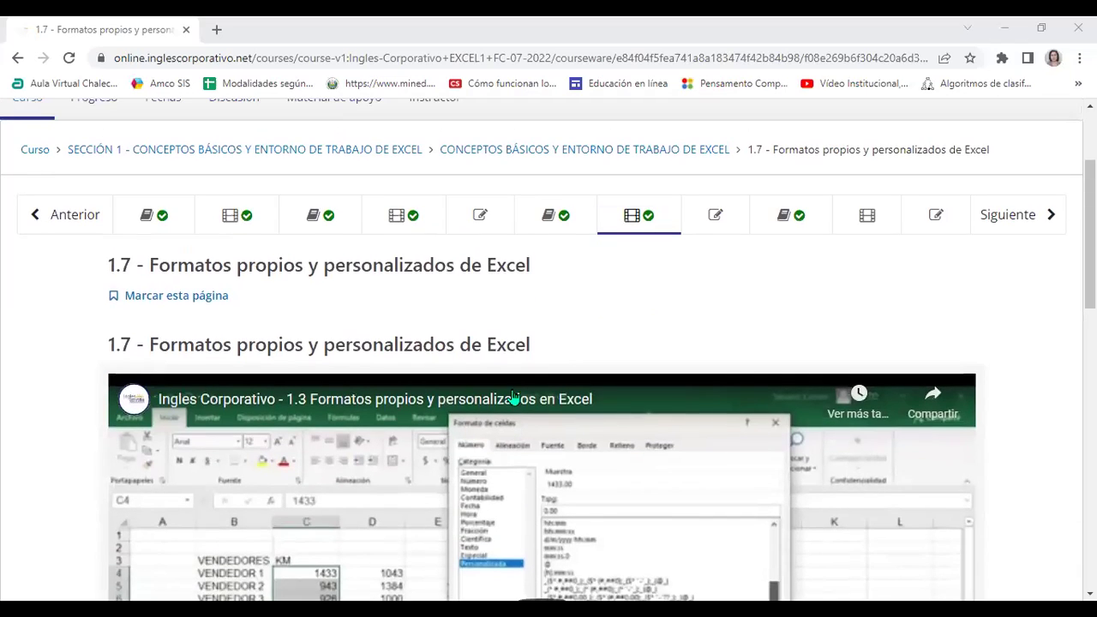
{"action": "left_click", "coordinate": [565, 218]}
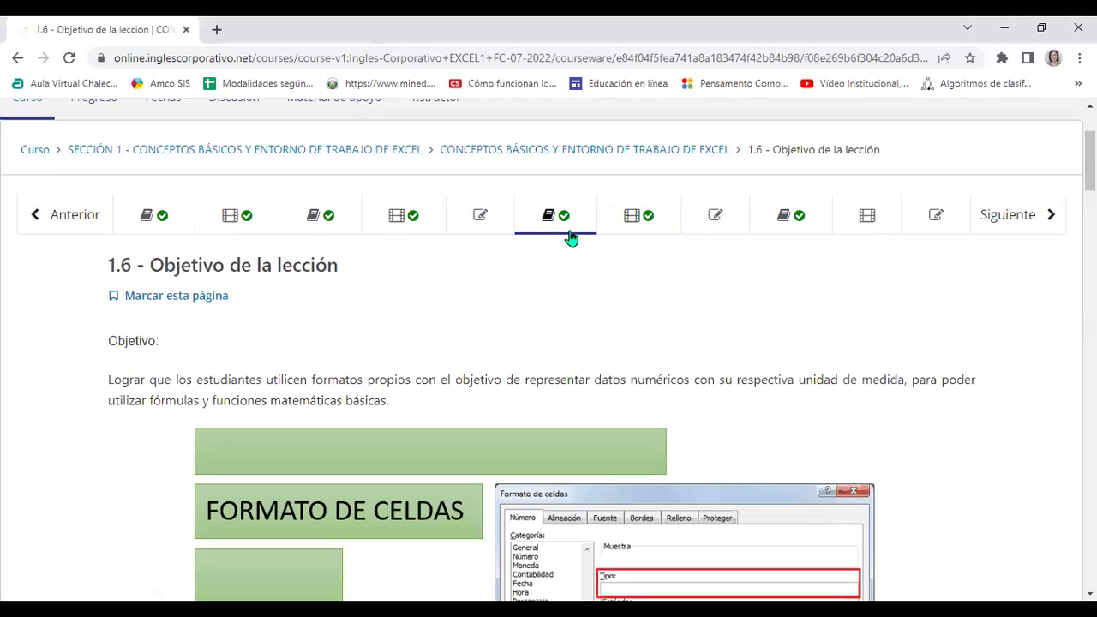
Open lesson unit 1.7 - Formatos propios y personalizados de Excel and bring up the save dialog for its linked workbook, without saving.
{"action": "left_click", "coordinate": [648, 220]}
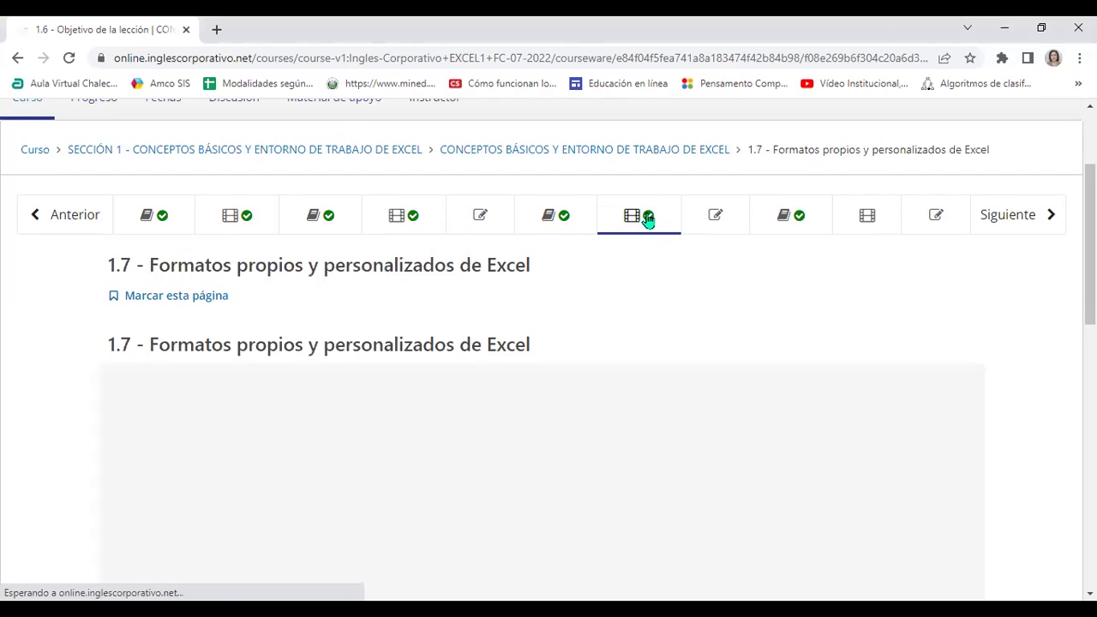
{"action": "scroll", "coordinate": [617, 299], "scroll_direction": "down", "scroll_amount": 10}
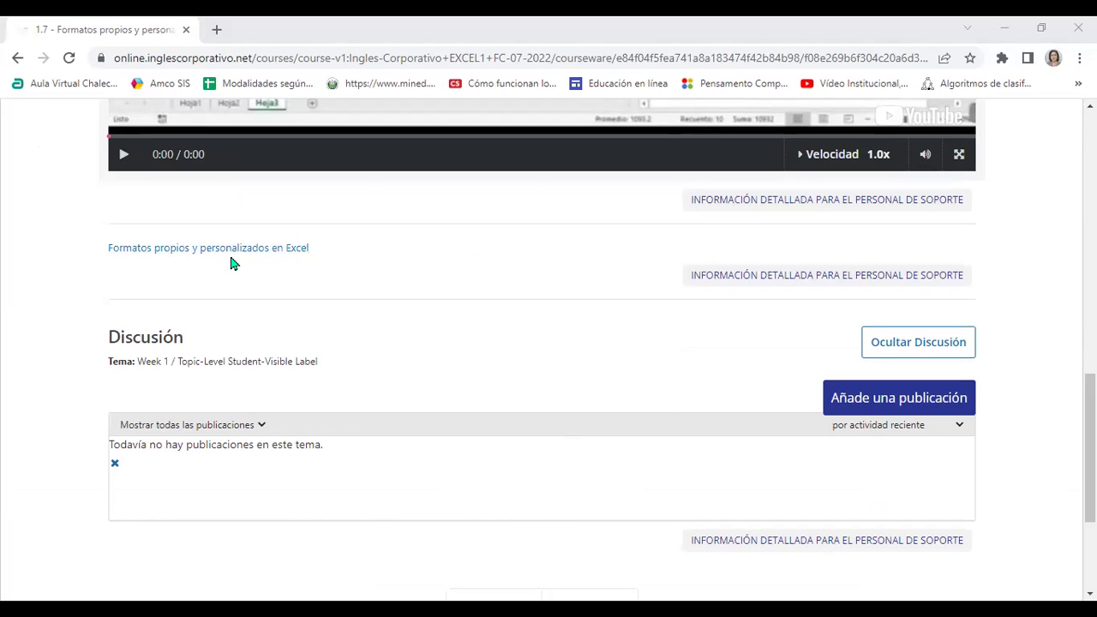
{"action": "scroll", "coordinate": [399, 260], "scroll_direction": "up", "scroll_amount": 9}
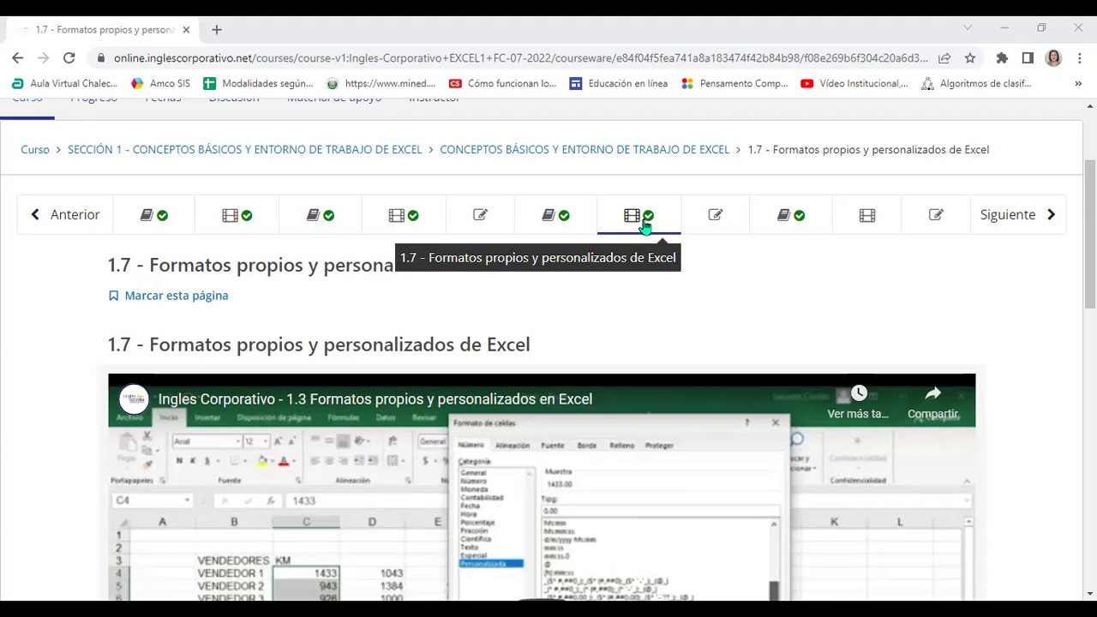
{"action": "scroll", "coordinate": [411, 257], "scroll_direction": "down", "scroll_amount": 7}
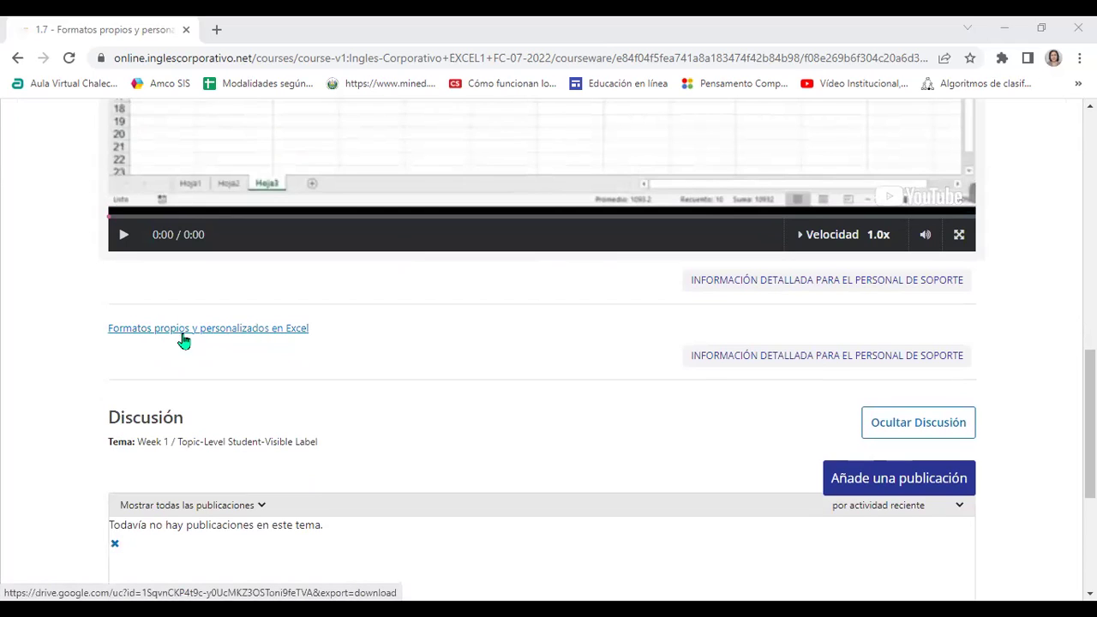
{"action": "left_click", "coordinate": [289, 337]}
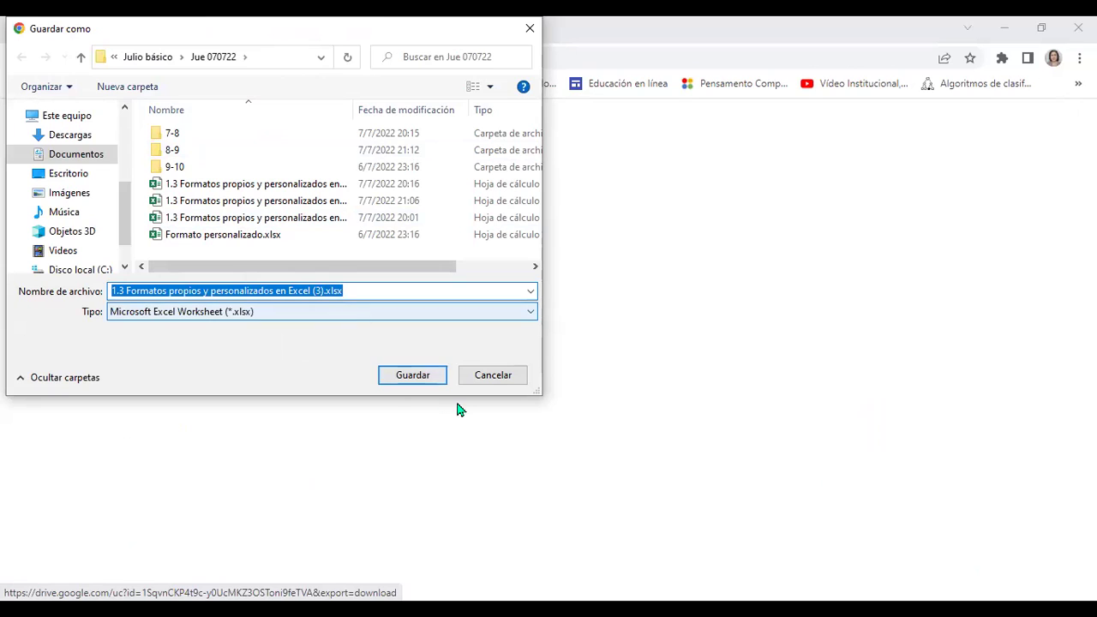
{"action": "left_click", "coordinate": [518, 380]}
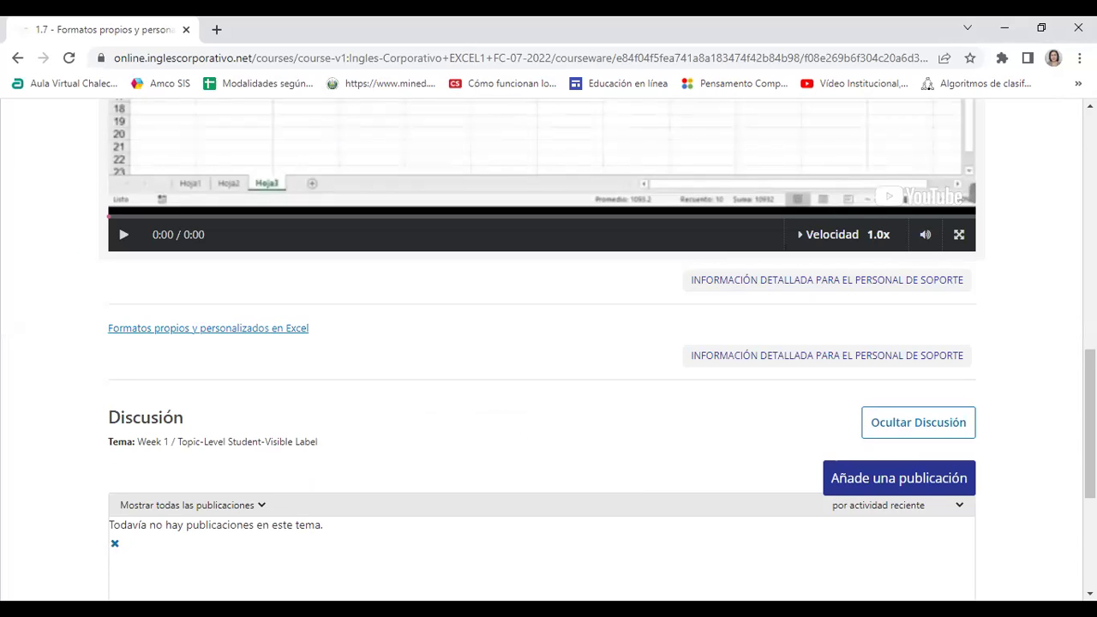
{"action": "scroll", "coordinate": [527, 430], "scroll_direction": "up", "scroll_amount": 2}
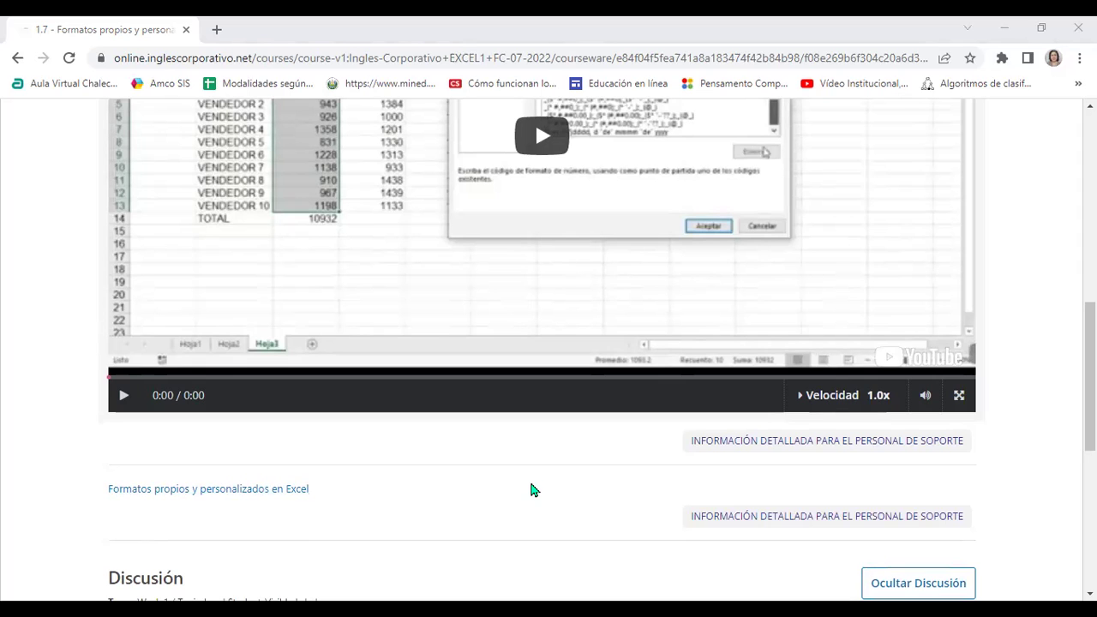
{"action": "scroll", "coordinate": [591, 446], "scroll_direction": "down", "scroll_amount": 2}
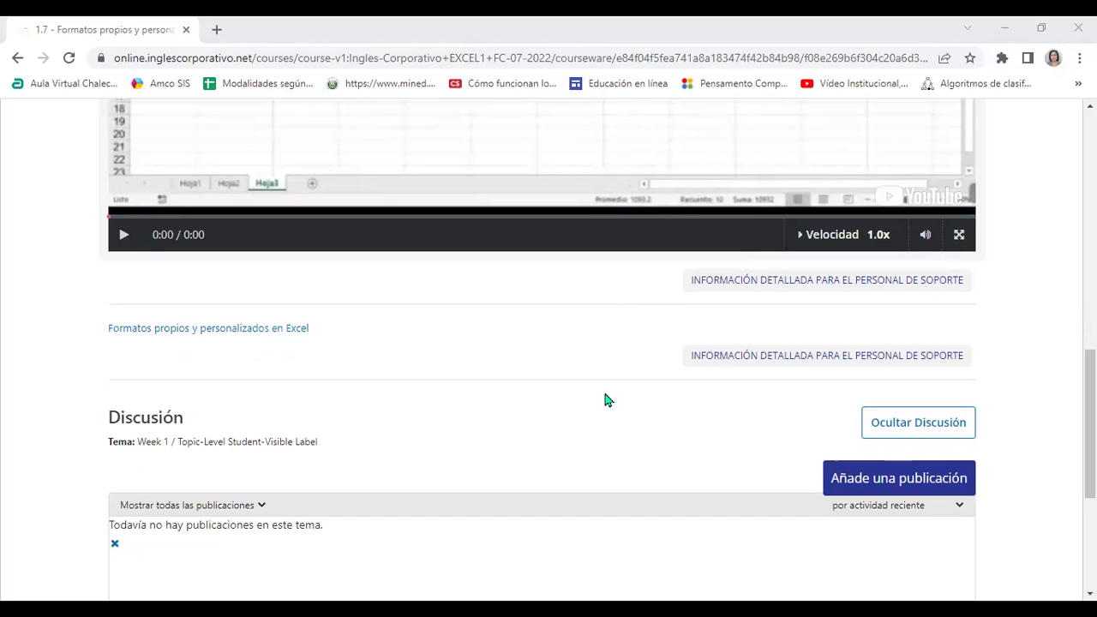
{"action": "scroll", "coordinate": [604, 400], "scroll_direction": "up", "scroll_amount": 1}
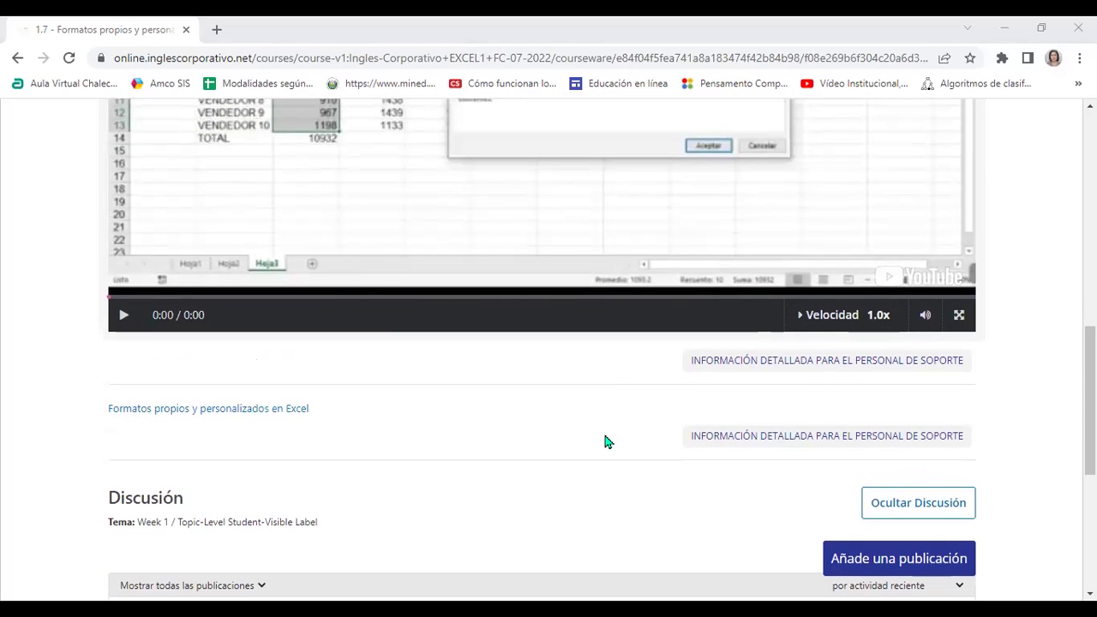
{"action": "scroll", "coordinate": [604, 441], "scroll_direction": "up", "scroll_amount": 7}
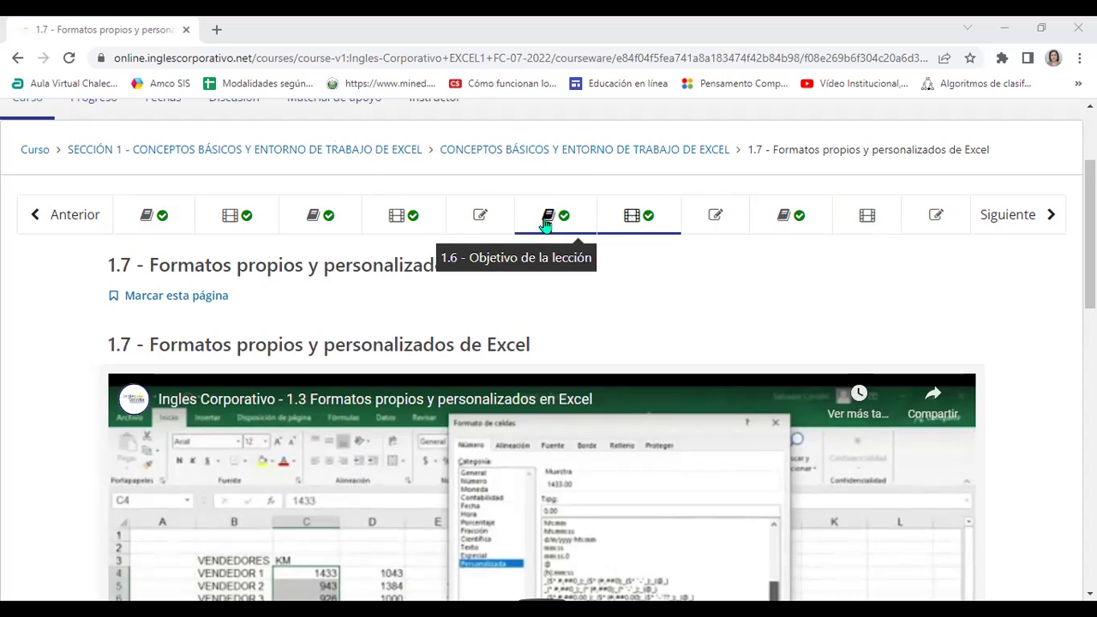
{"action": "scroll", "coordinate": [640, 320], "scroll_direction": "down", "scroll_amount": 5}
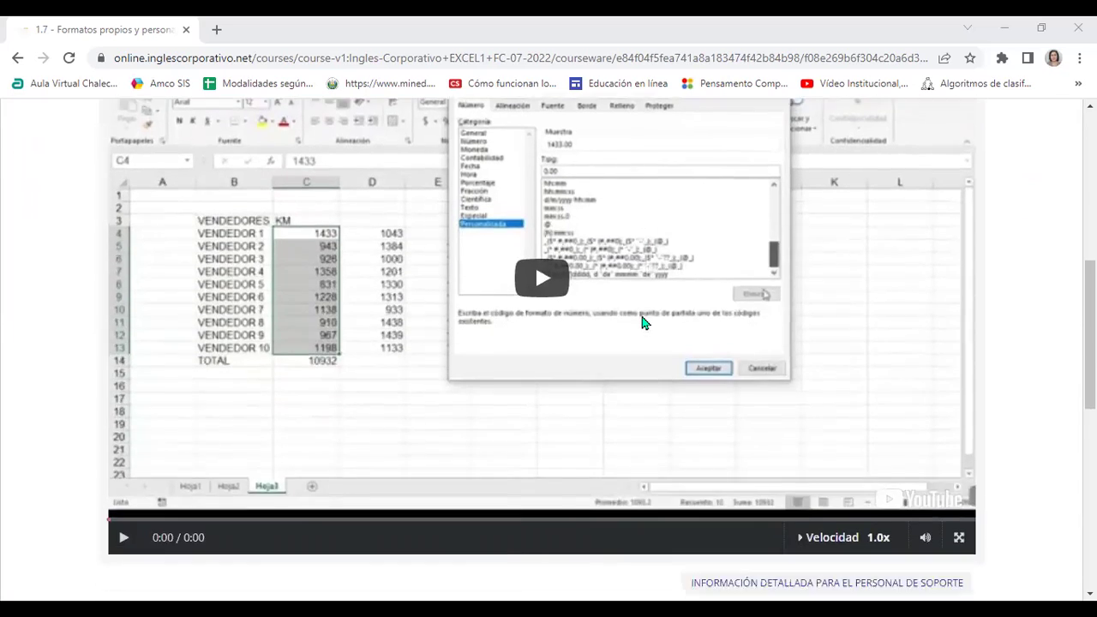
{"action": "scroll", "coordinate": [643, 322], "scroll_direction": "down", "scroll_amount": 2}
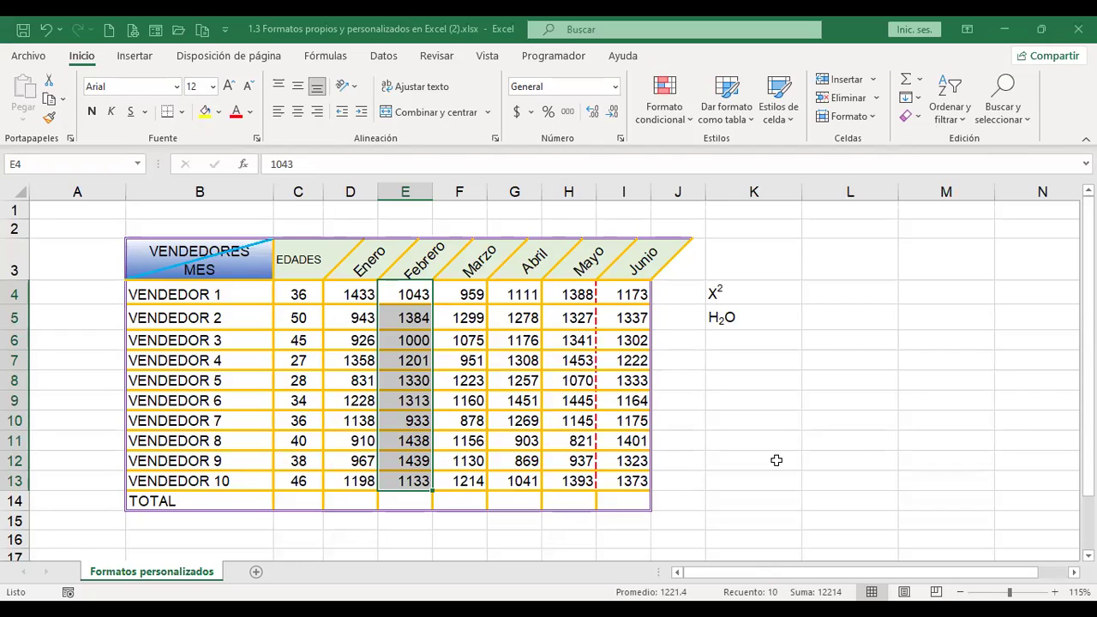
Switch back to the Excel workbook, reduce the font size of the VENDEDORES MES header in B3 to 9 and left-align it.
{"action": "left_click", "coordinate": [294, 261]}
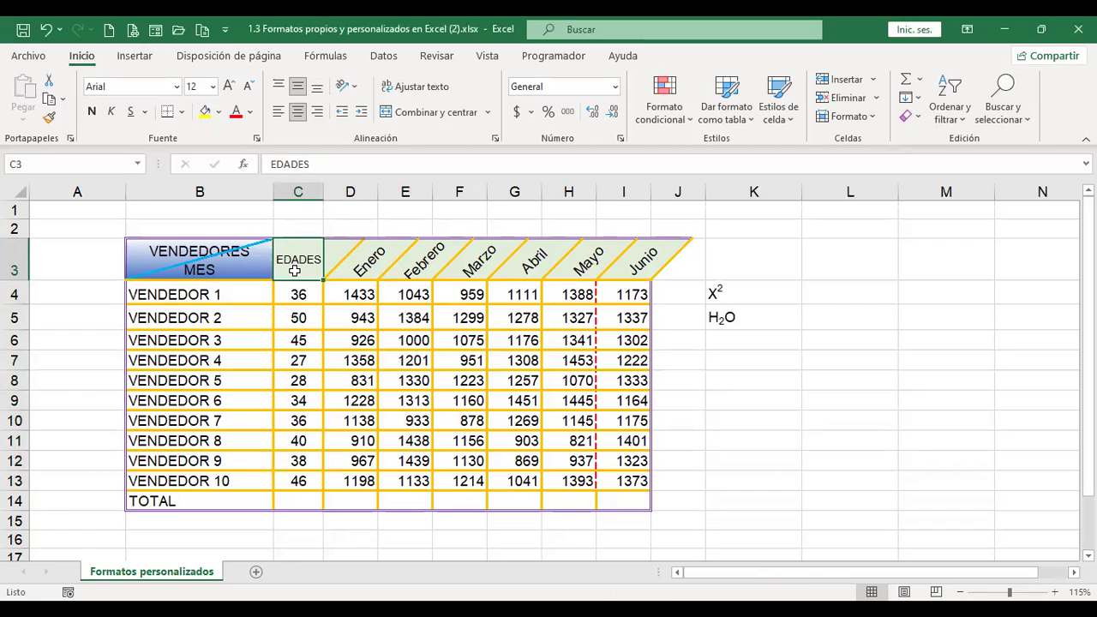
{"action": "left_click", "coordinate": [194, 259]}
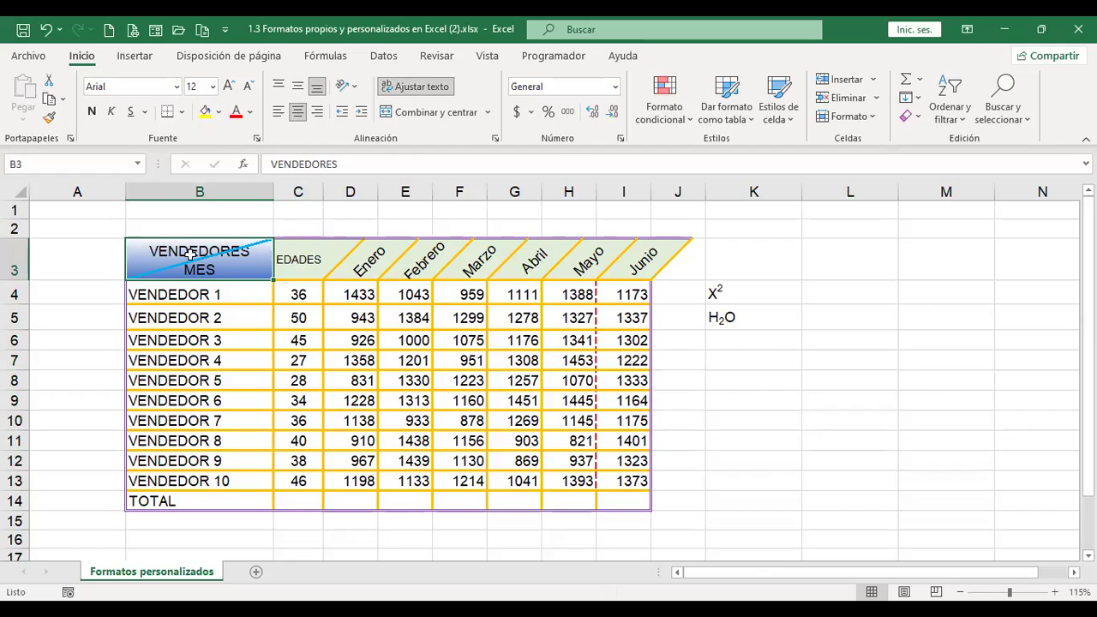
{"action": "left_click", "coordinate": [247, 87]}
{"action": "left_click", "coordinate": [247, 86]}
{"action": "left_click", "coordinate": [247, 86]}
{"action": "left_click", "coordinate": [279, 111]}
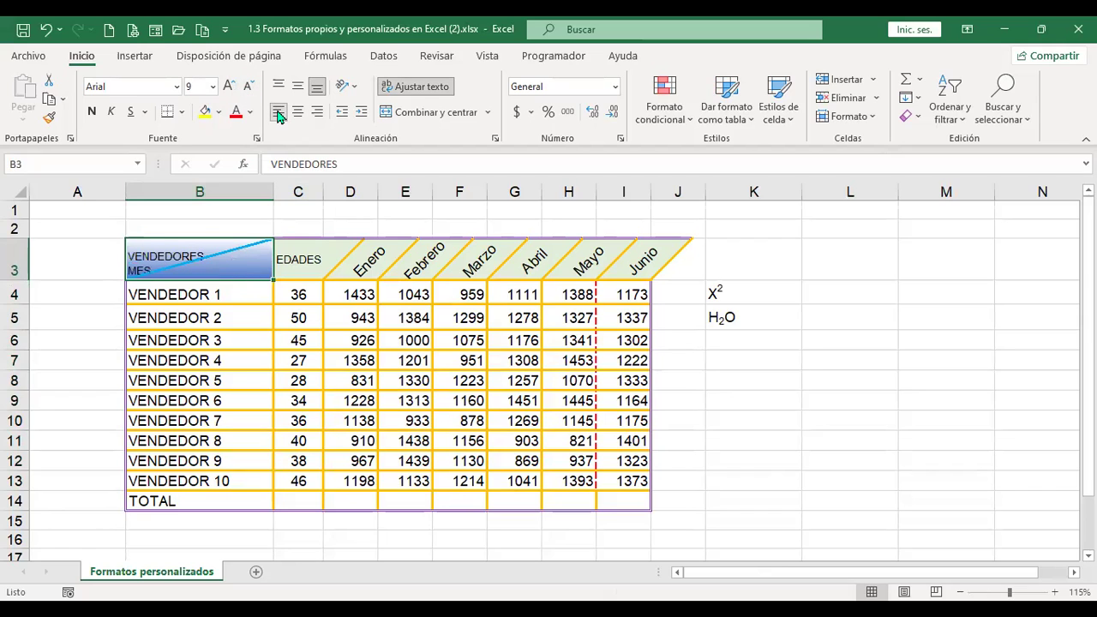
Center the VENDEDORES MES header horizontally and enlarge its cell by widening column B and heightening row 3.
{"action": "double_click", "coordinate": [222, 252]}
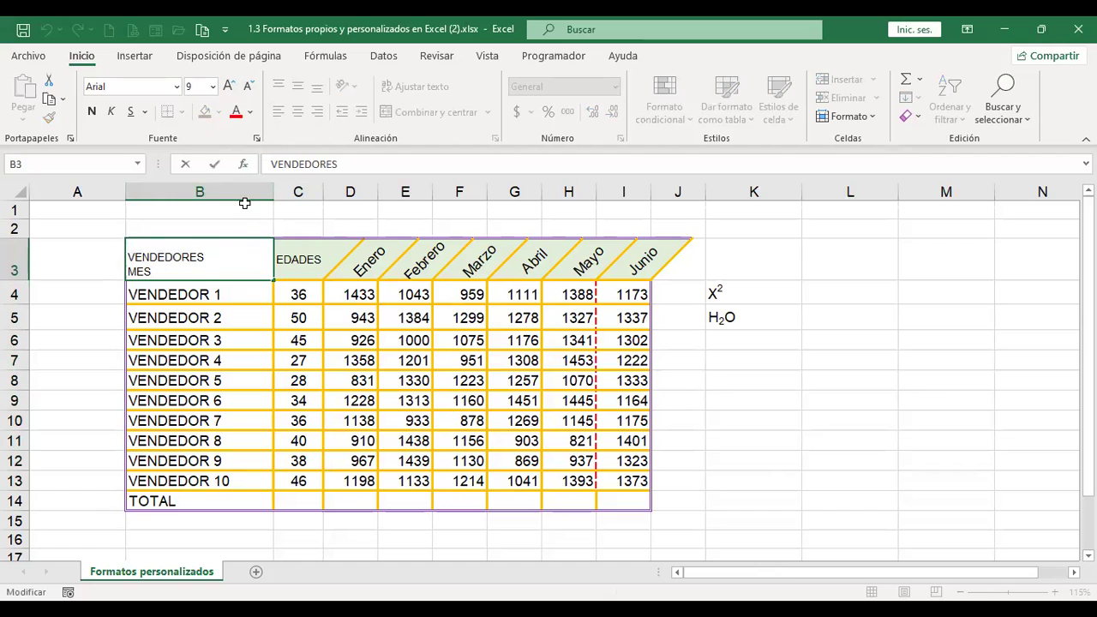
{"action": "left_click", "coordinate": [803, 286]}
{"action": "left_click", "coordinate": [236, 271]}
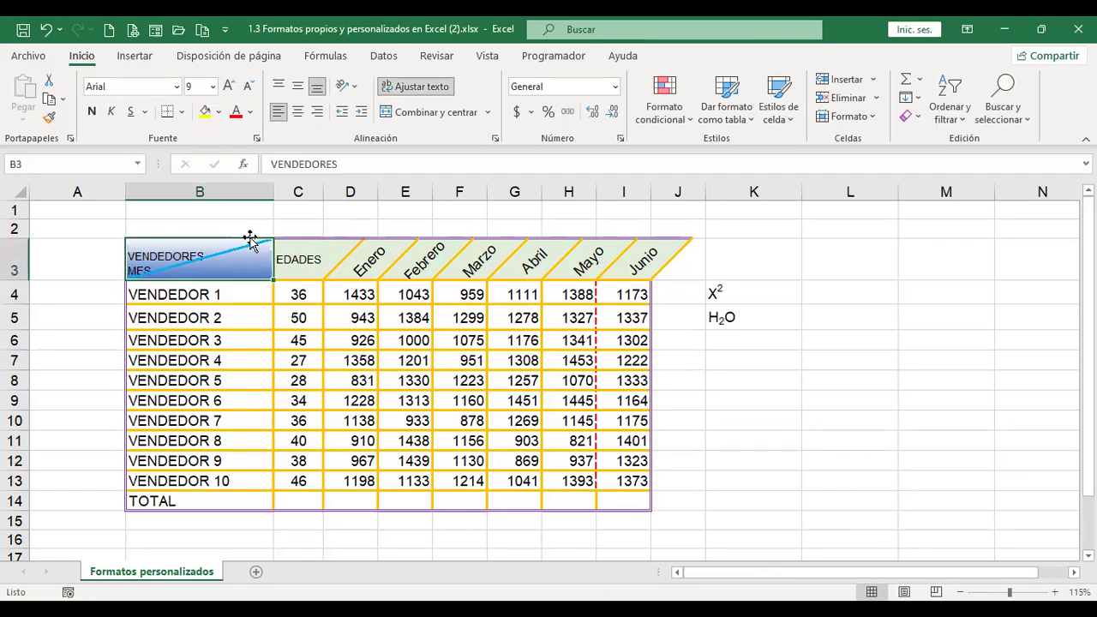
{"action": "left_click", "coordinate": [298, 111]}
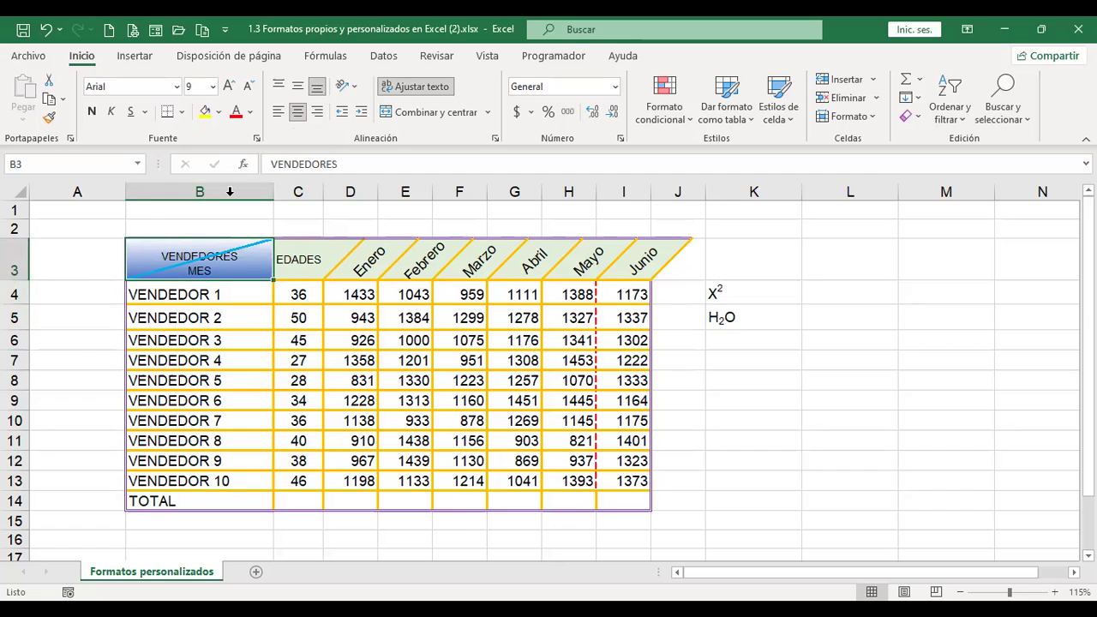
{"action": "left_click_drag", "start_coordinate": [274, 191], "coordinate": [295, 192]}
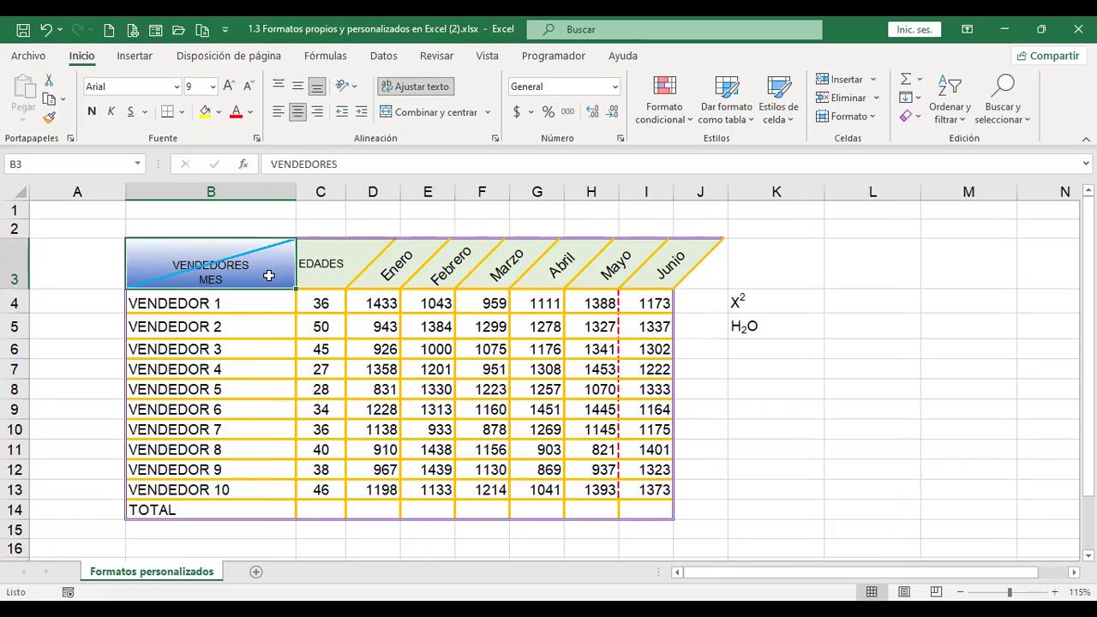
Replace the blue rising diagonal border in B3 with a purple double-line diagonal descending from the upper-left corner.
{"action": "key", "text": "ctrl+1"}
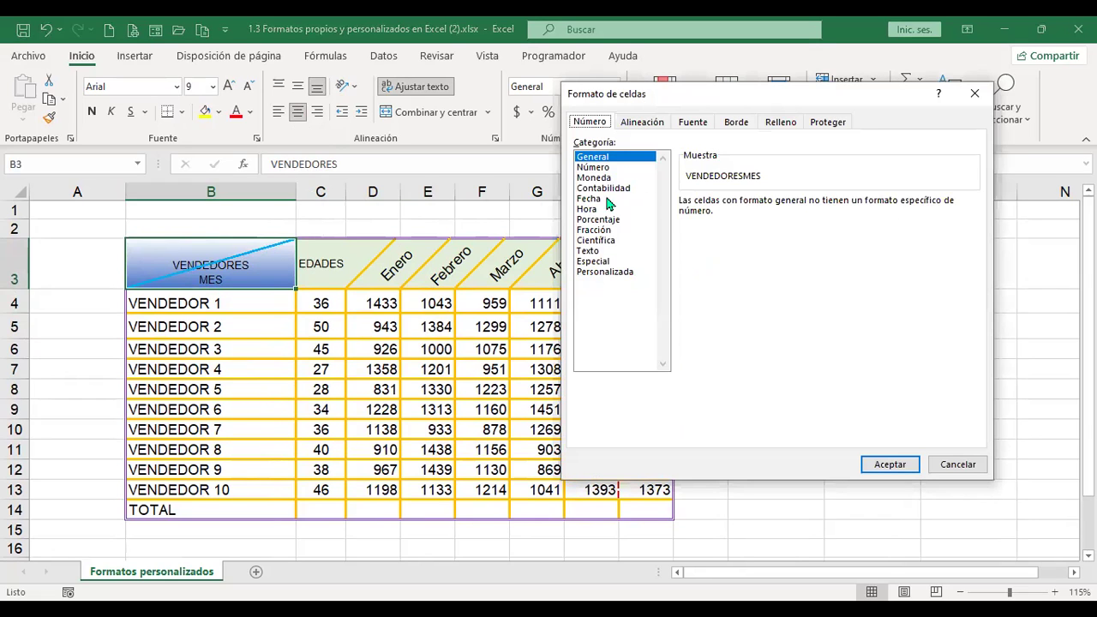
{"action": "left_click", "coordinate": [736, 123]}
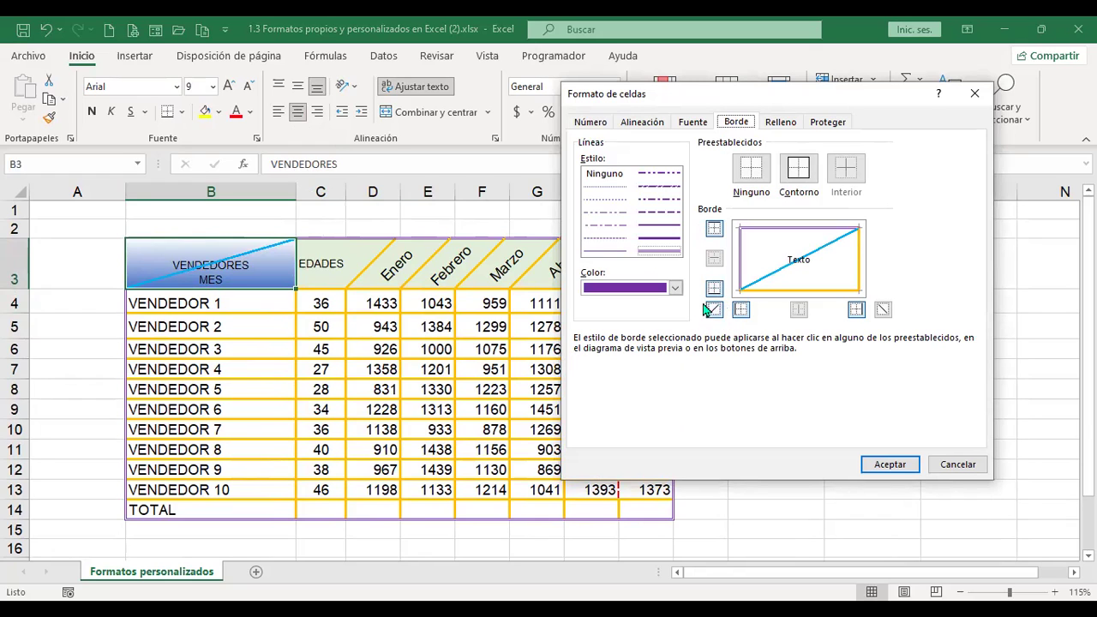
{"action": "left_click", "coordinate": [883, 309]}
{"action": "left_click", "coordinate": [715, 311]}
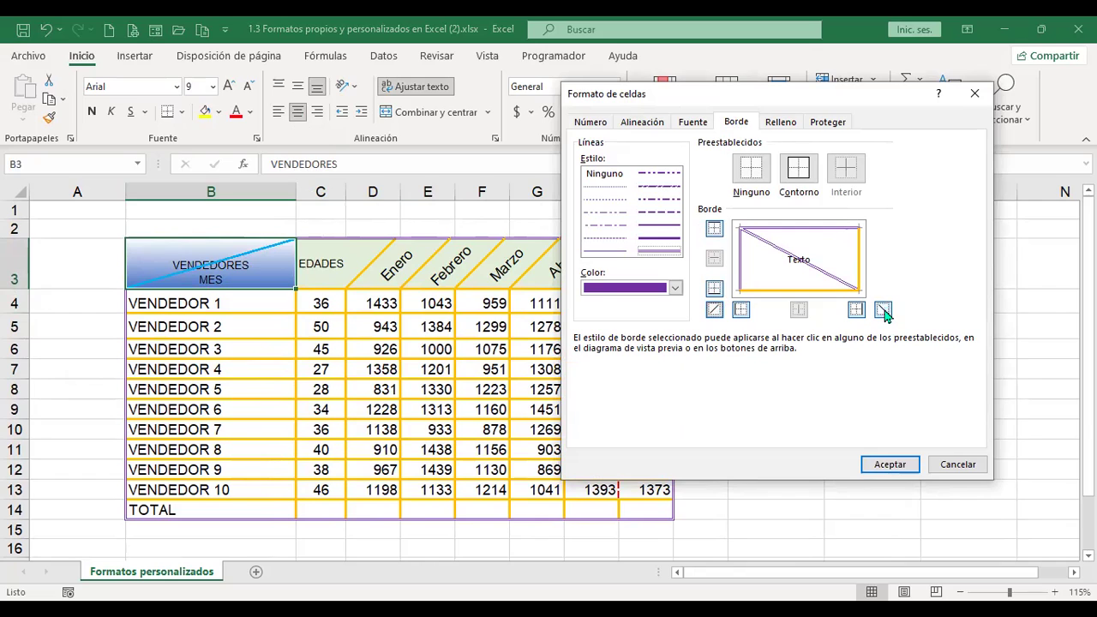
{"action": "left_click", "coordinate": [902, 471]}
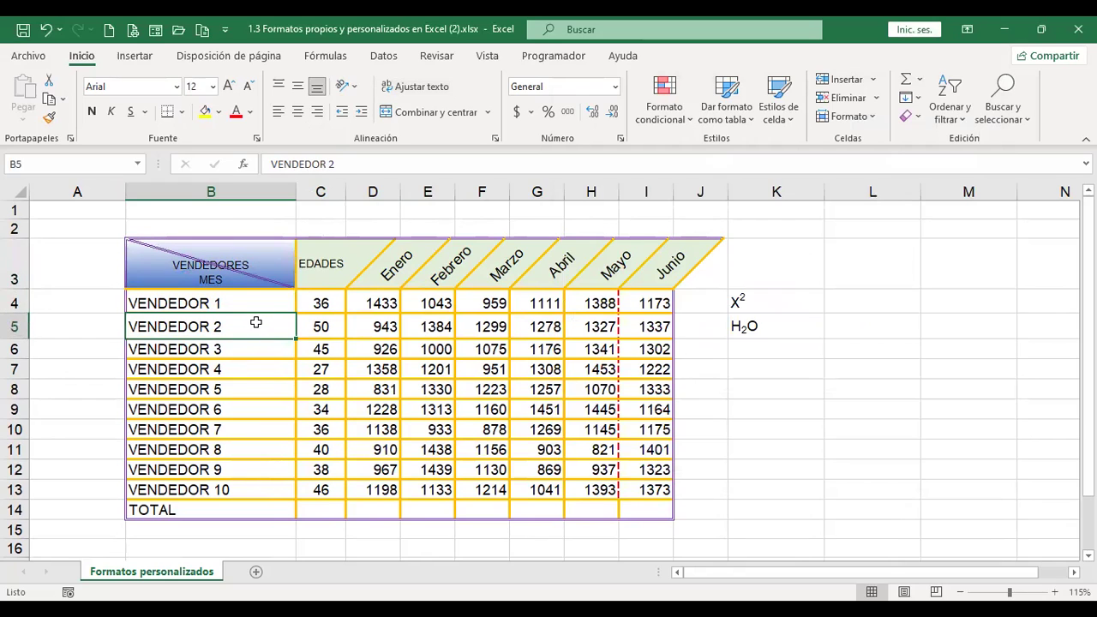
Review the border and font settings of the VENDEDORES MES header cell, leaving them as they are.
{"action": "left_click", "coordinate": [240, 271]}
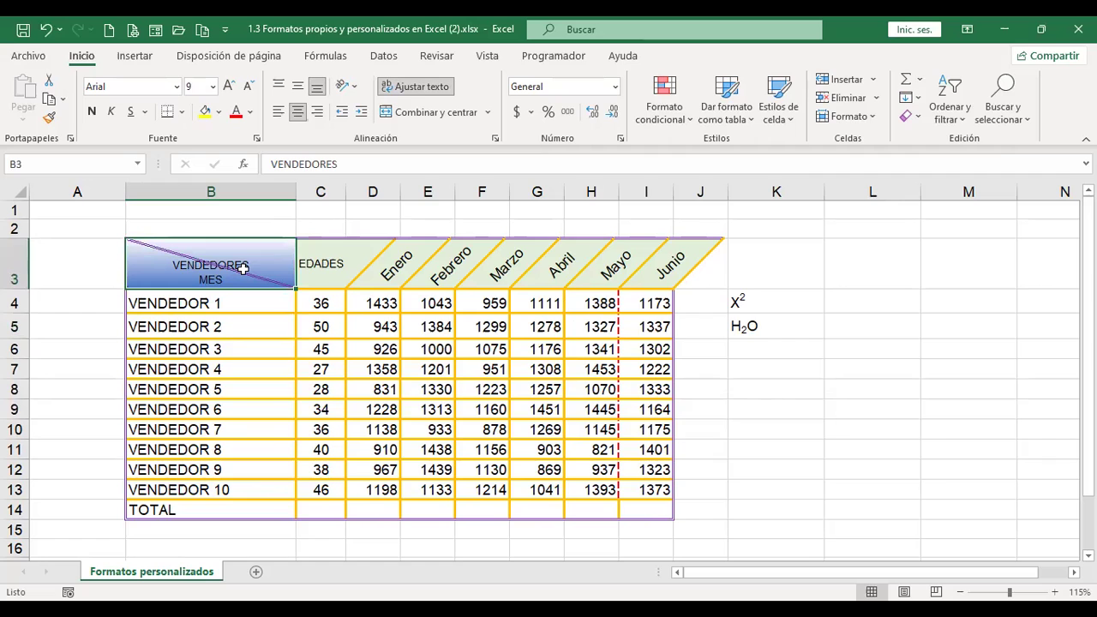
{"action": "key", "text": "ctrl+1"}
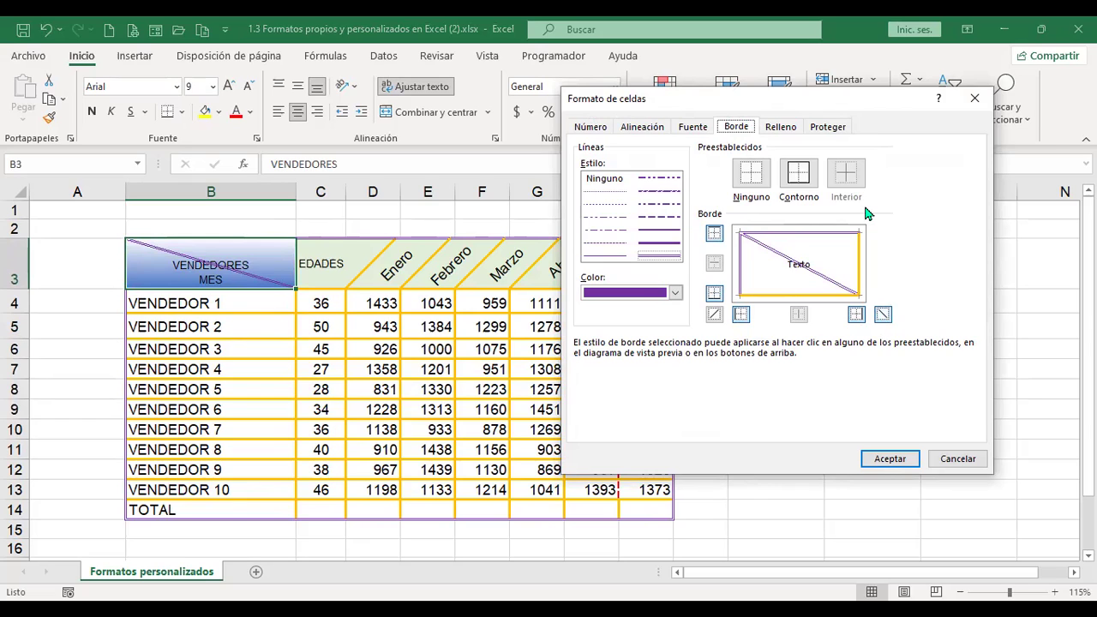
{"action": "left_click", "coordinate": [685, 127]}
{"action": "left_click", "coordinate": [737, 130]}
{"action": "left_click", "coordinate": [957, 458]}
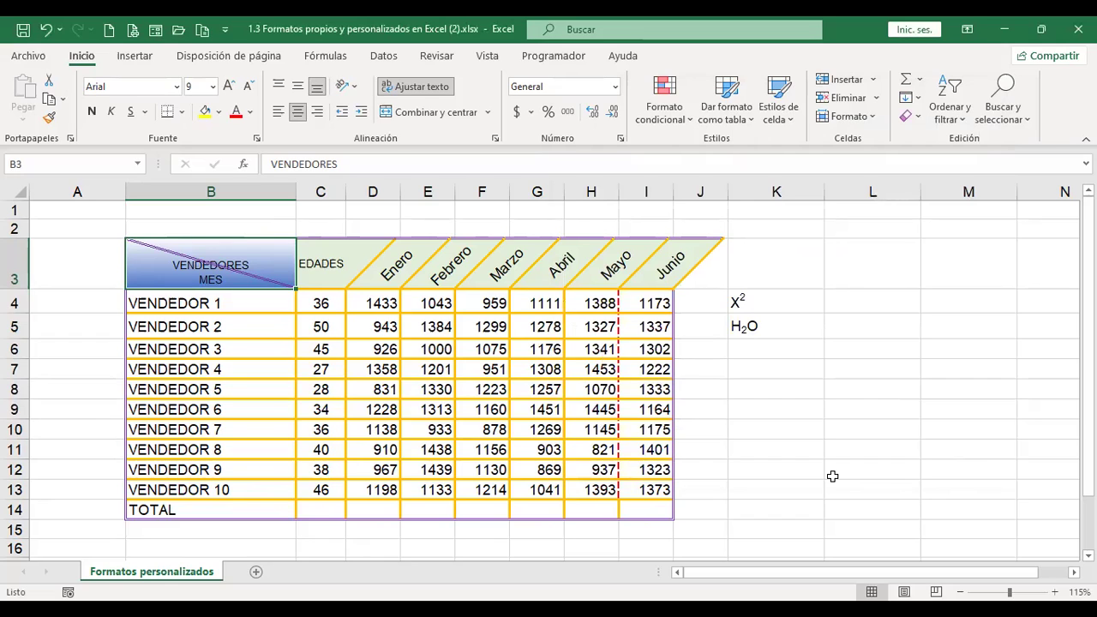
{"action": "left_click", "coordinate": [736, 382]}
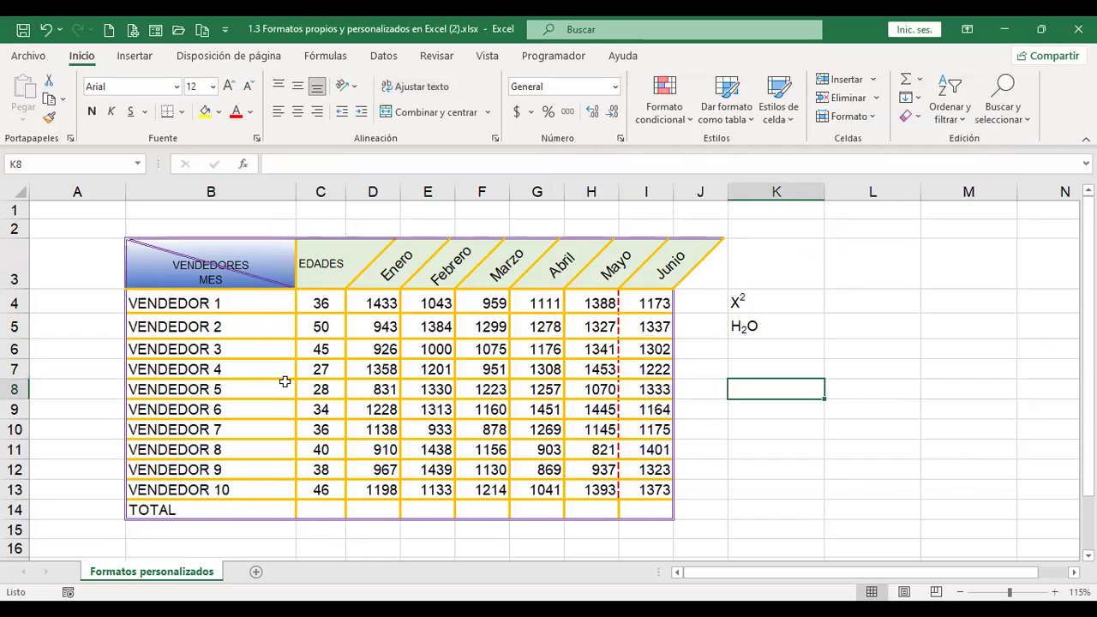
Edit the VENDEDORES MES header text in B3 and examine which cell format options are offered during text editing.
{"action": "left_click", "coordinate": [229, 269]}
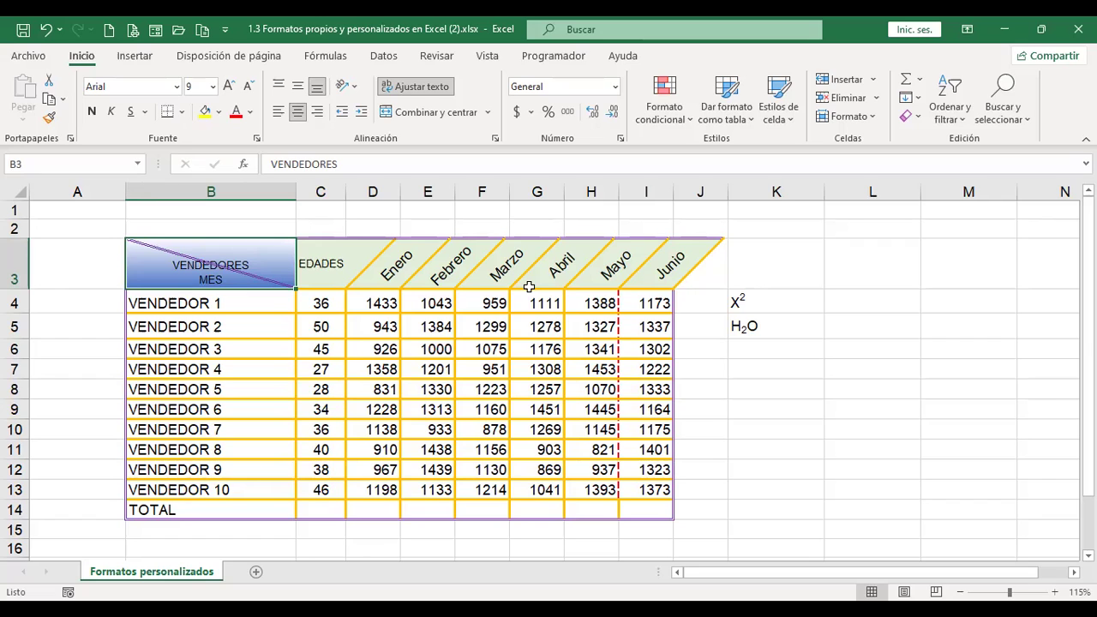
{"action": "double_click", "coordinate": [262, 271]}
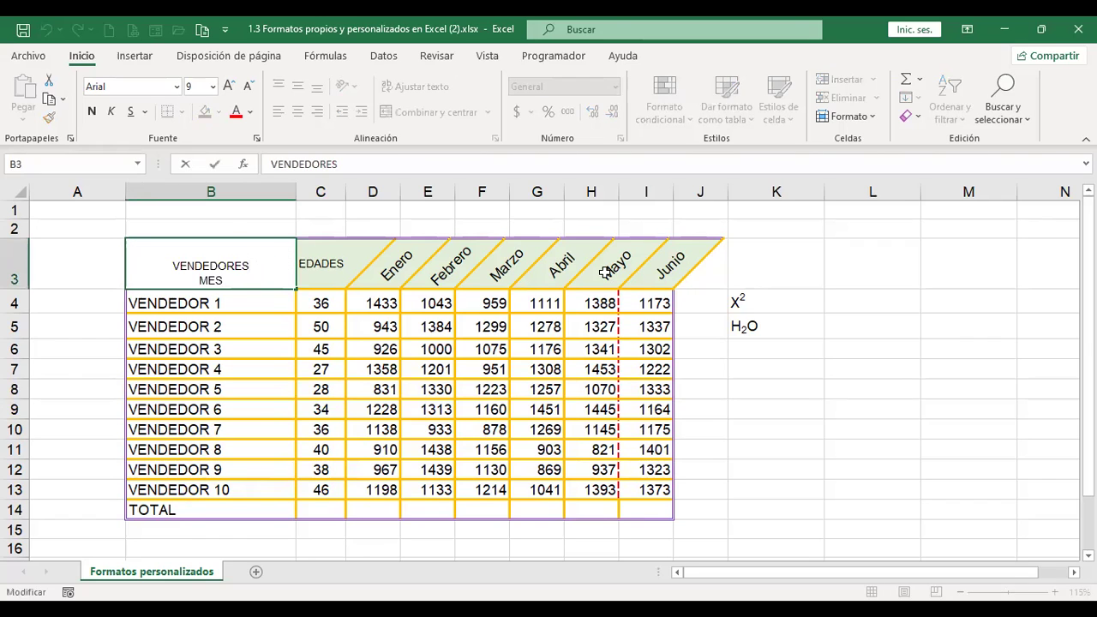
{"action": "key", "text": "ctrl+1"}
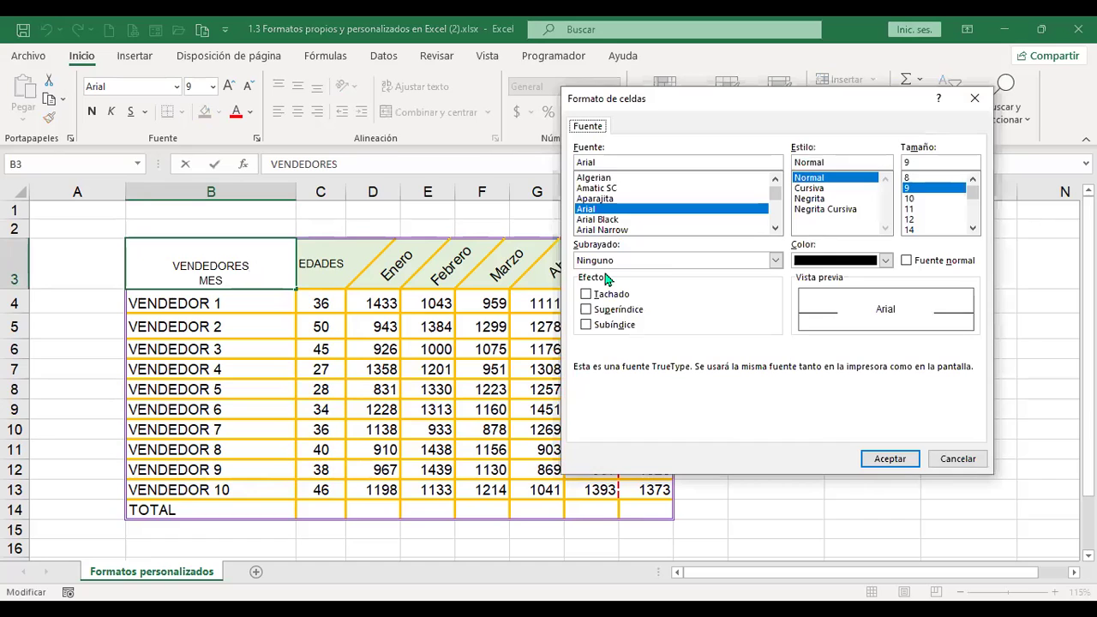
{"action": "key", "text": "Escape"}
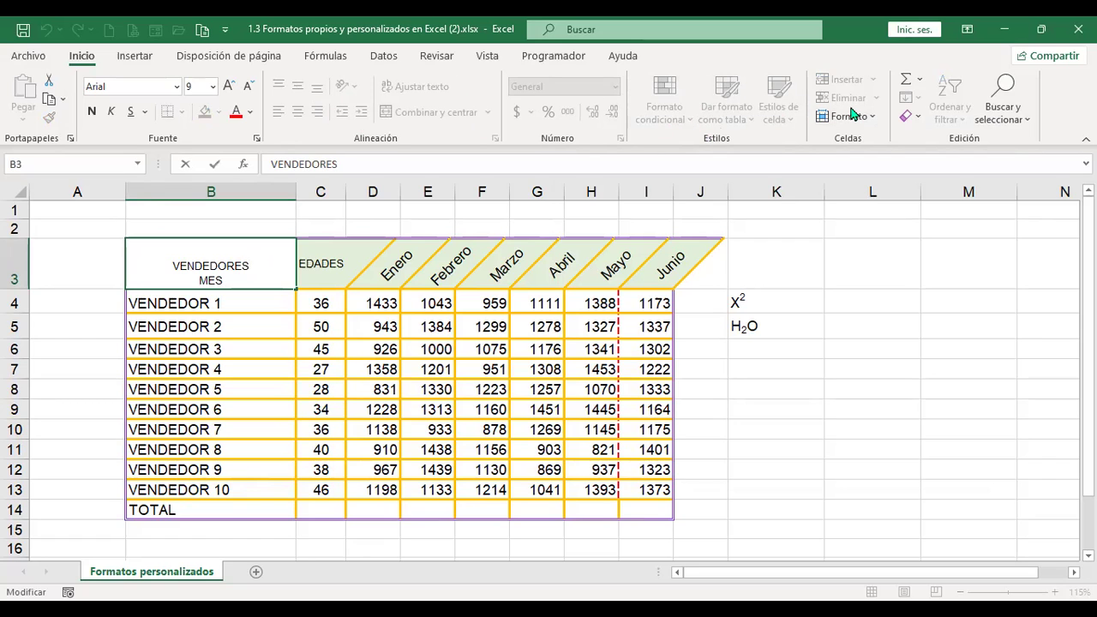
{"action": "key", "text": "ctrl+1"}
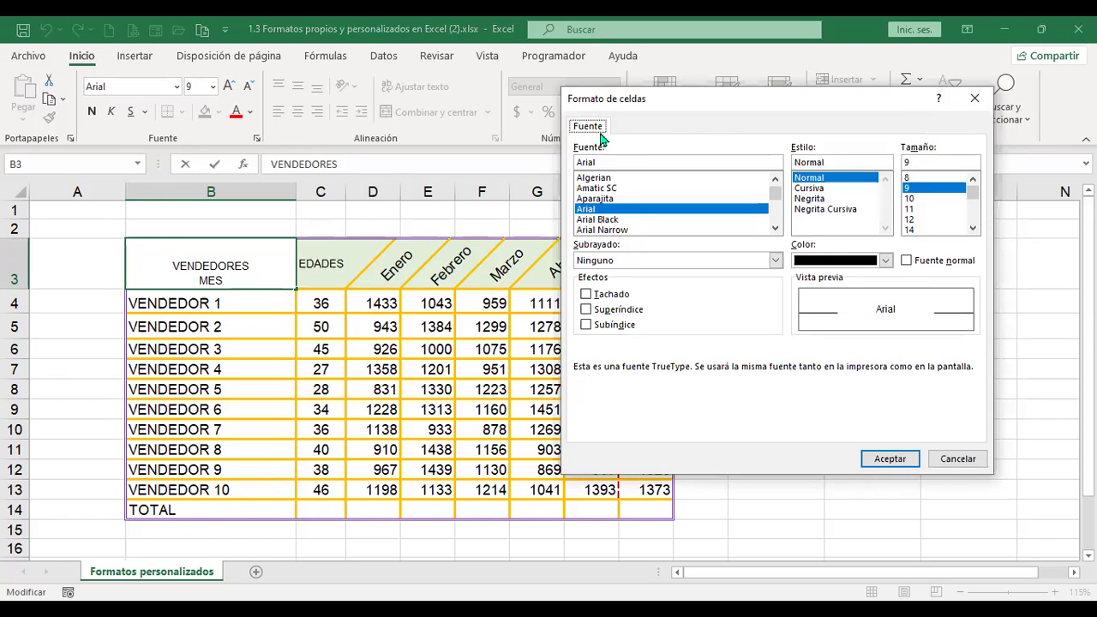
{"action": "left_click", "coordinate": [888, 459]}
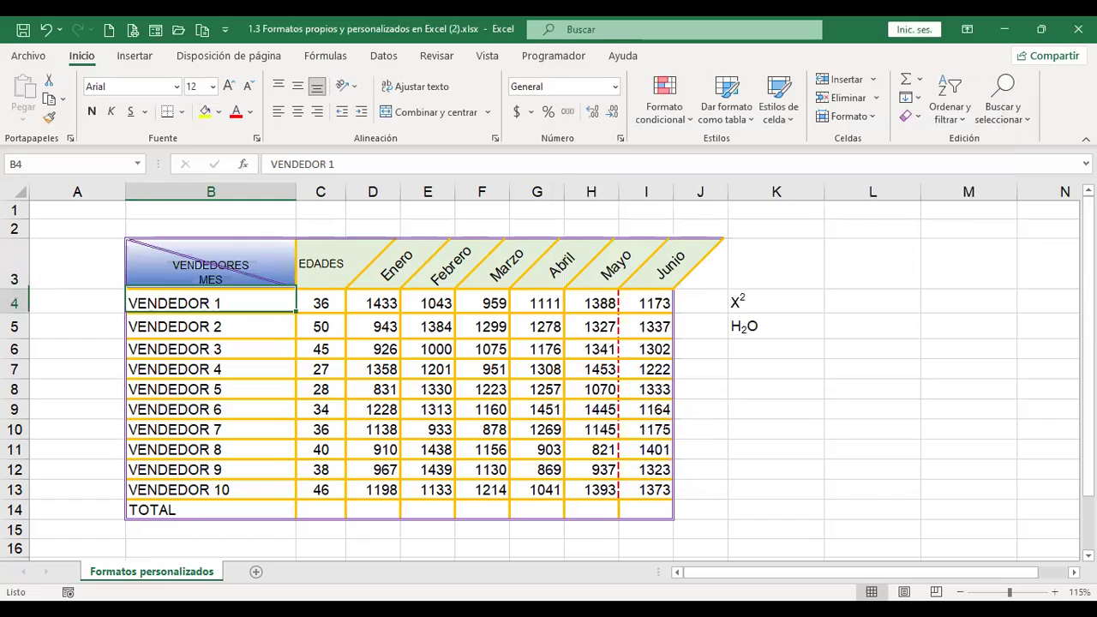
Reselect the VENDEDORES MES header cell outside editing and examine its full cell format options, including the diagonal border.
{"action": "left_click", "coordinate": [211, 264]}
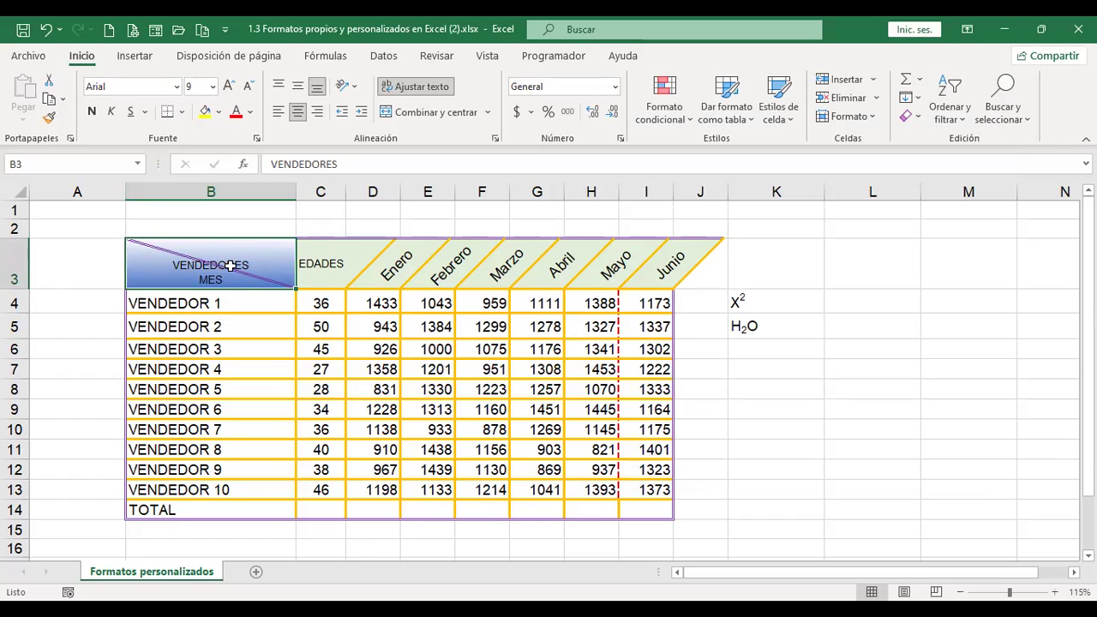
{"action": "key", "text": "ctrl+1"}
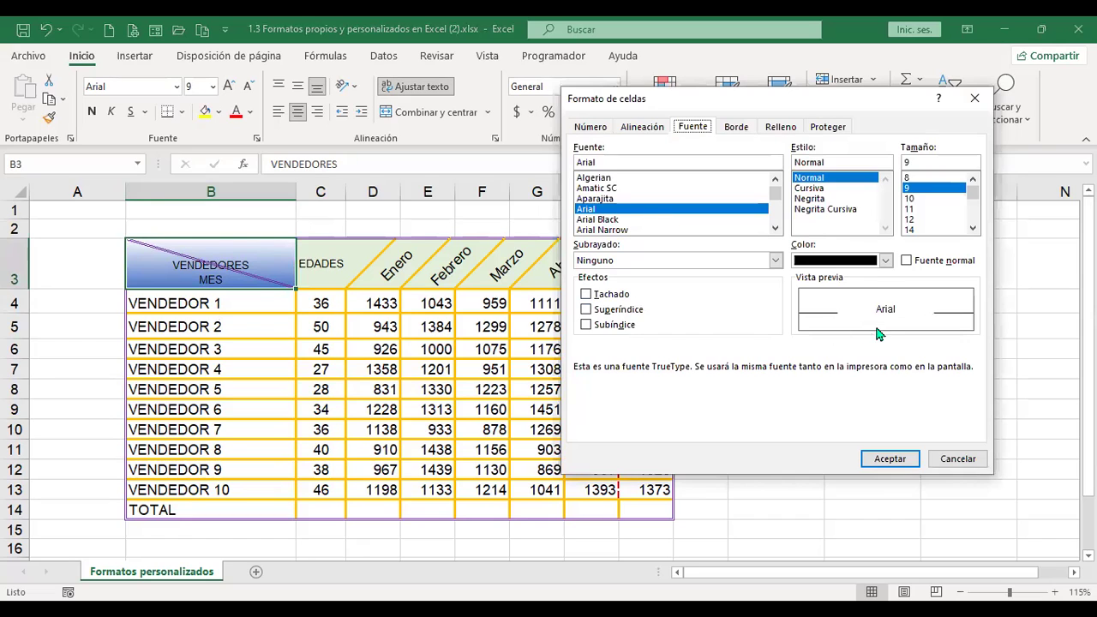
{"action": "left_click", "coordinate": [740, 130]}
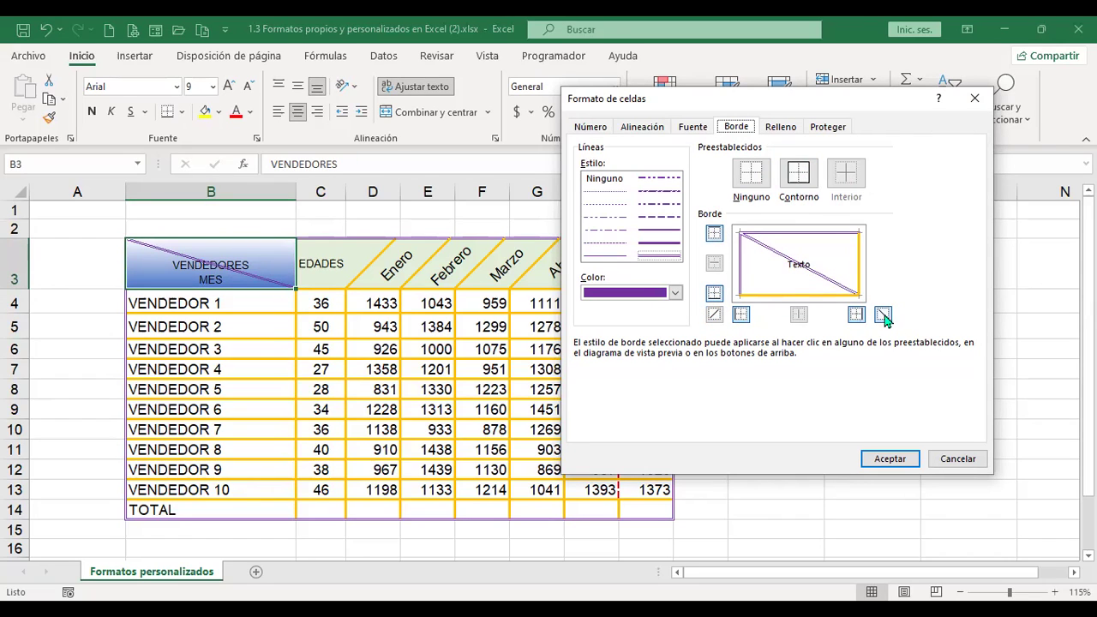
{"action": "left_click", "coordinate": [962, 458]}
Select the Febrero sales values E4:E13 and examine their border, number category and alignment settings.
{"action": "left_click", "coordinate": [441, 352]}
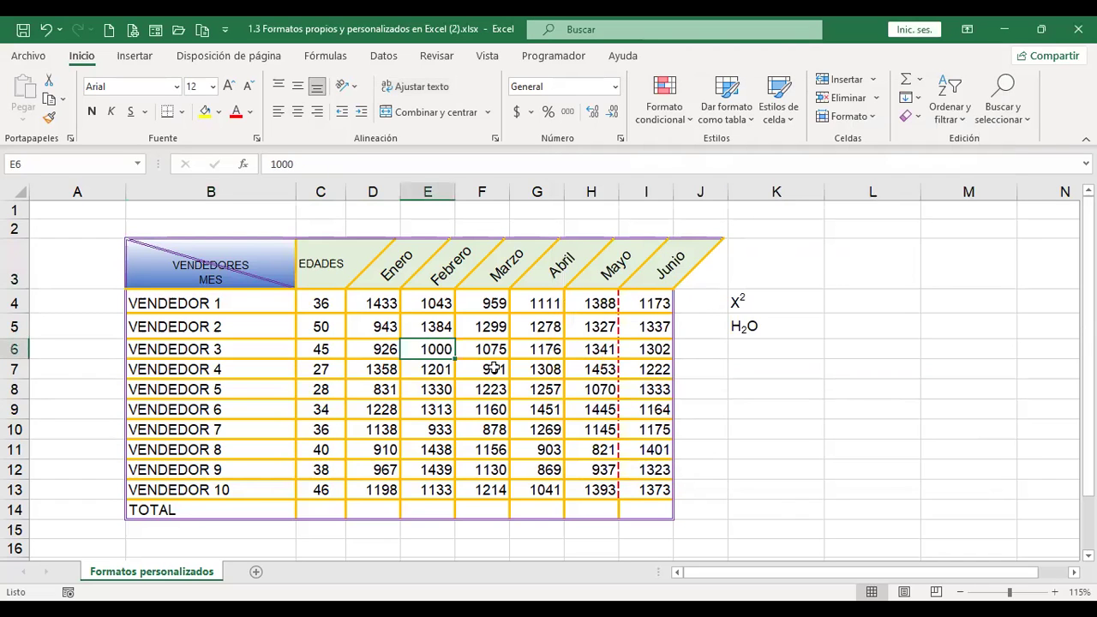
{"action": "scroll", "coordinate": [491, 371], "scroll_direction": "down", "scroll_amount": 1}
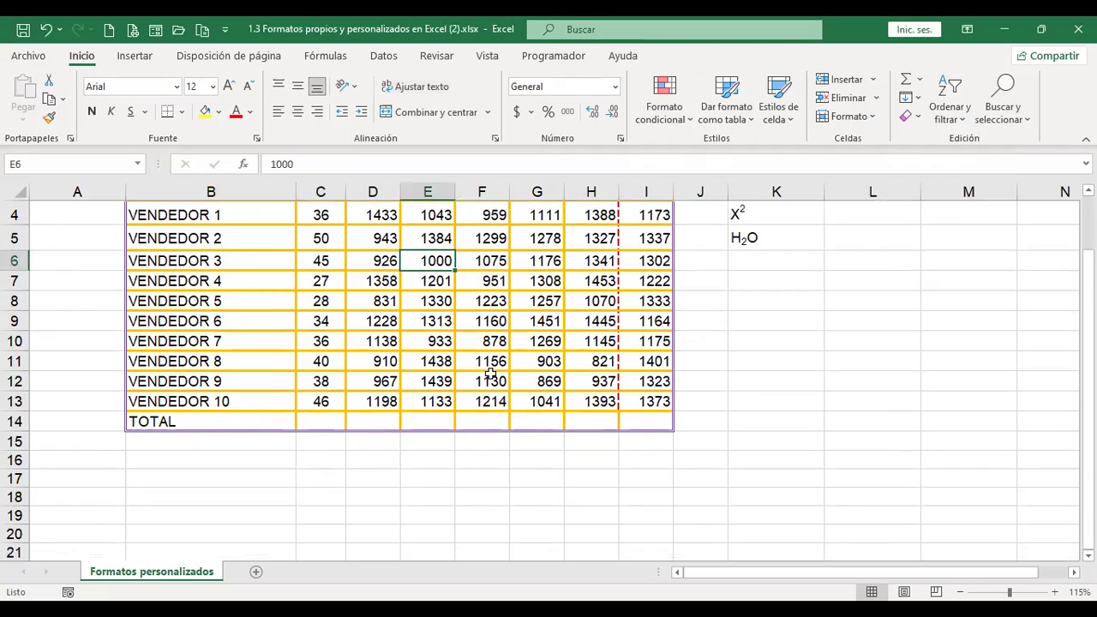
{"action": "scroll", "coordinate": [488, 370], "scroll_direction": "up", "scroll_amount": 1}
{"action": "left_click_drag", "start_coordinate": [428, 302], "coordinate": [433, 326]}
{"action": "scroll", "coordinate": [433, 343], "scroll_direction": "down", "scroll_amount": 1}
{"action": "left_click_drag", "start_coordinate": [433, 419], "coordinate": [431, 402]}
{"action": "scroll", "coordinate": [431, 403], "scroll_direction": "up", "scroll_amount": 1}
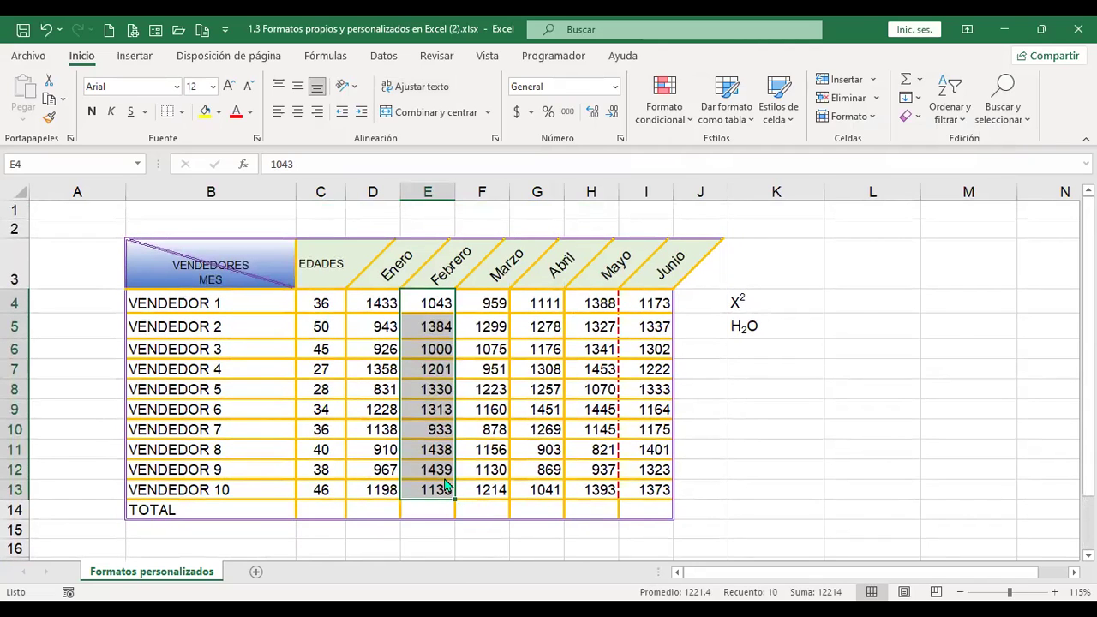
{"action": "key", "text": "ctrl+1"}
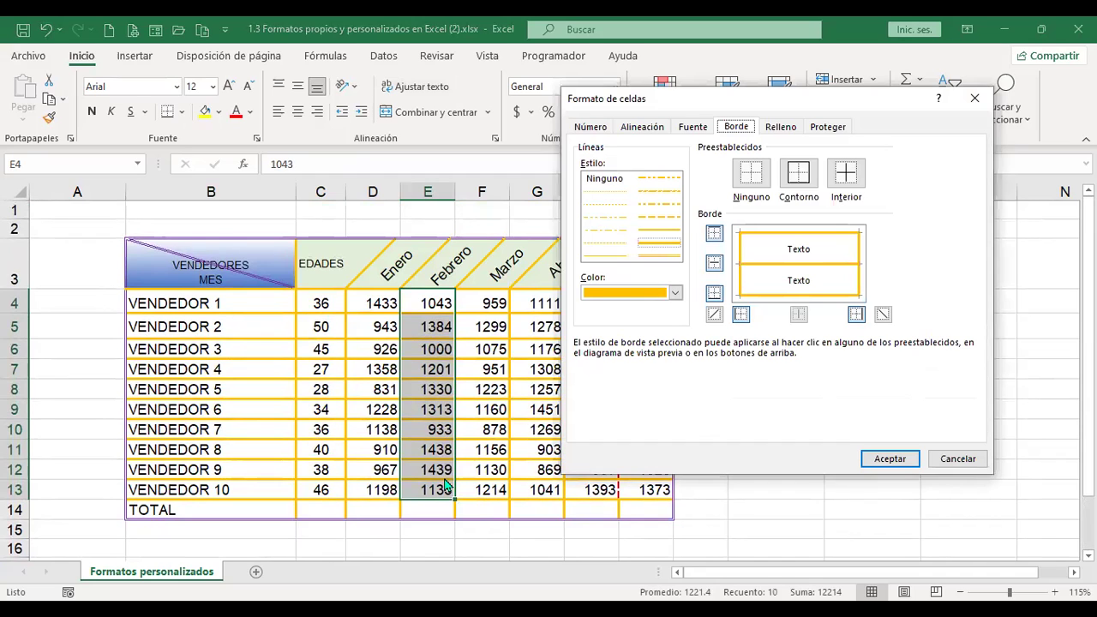
{"action": "left_click", "coordinate": [598, 128]}
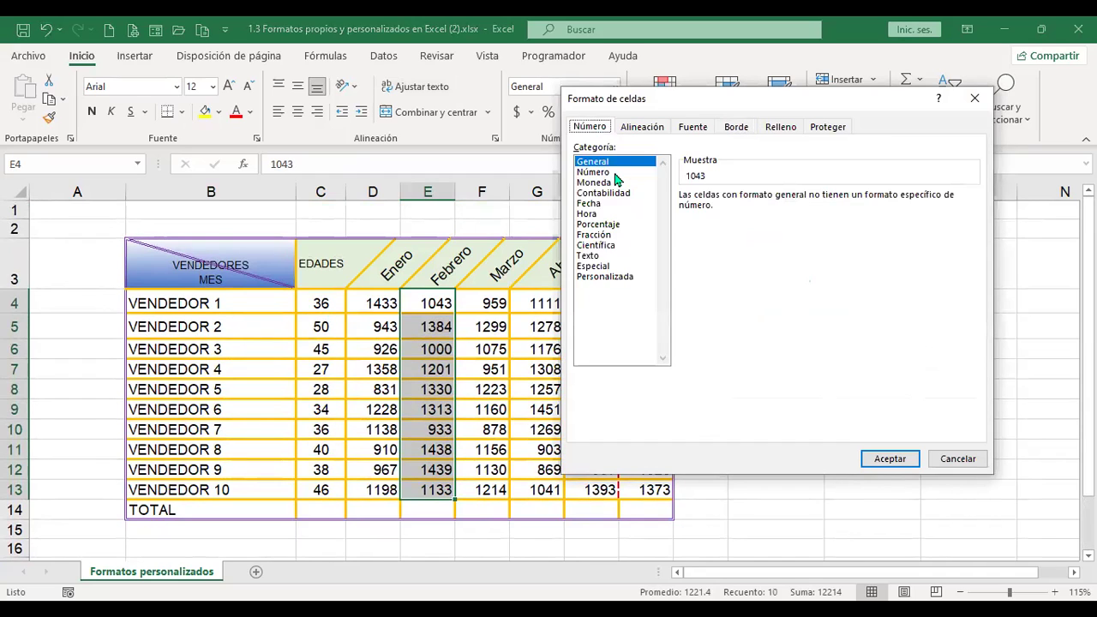
{"action": "left_click", "coordinate": [628, 128]}
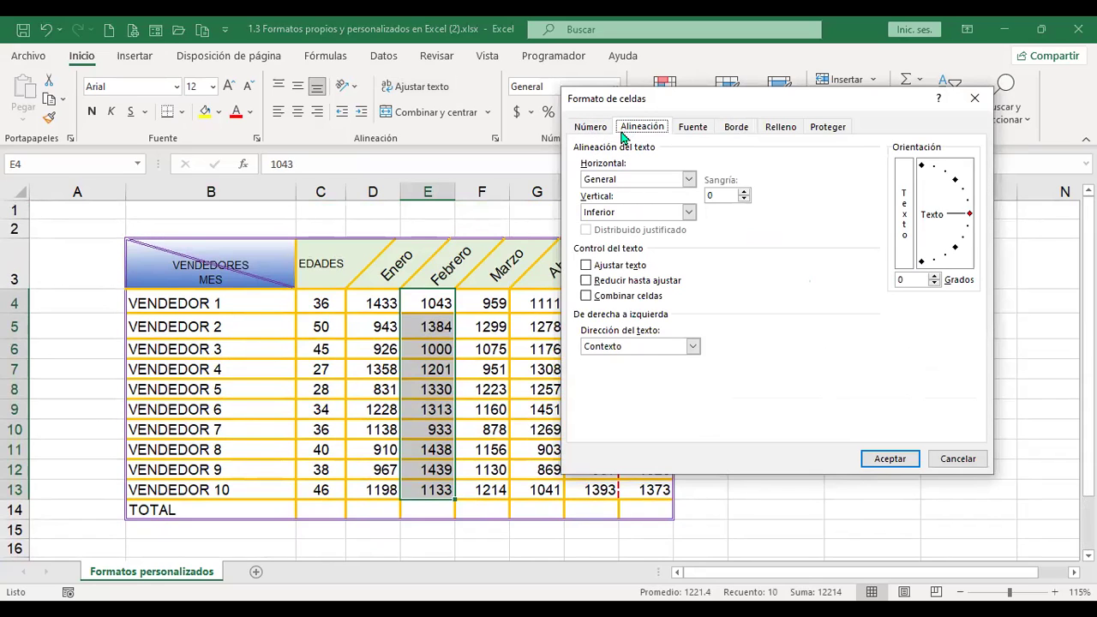
{"action": "left_click", "coordinate": [587, 128]}
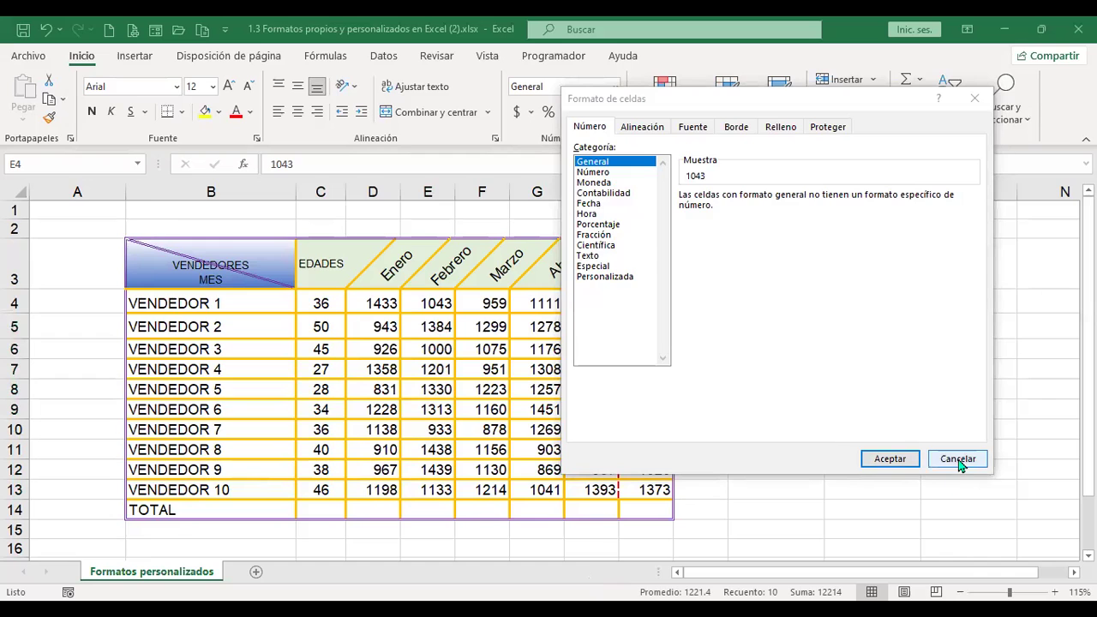
{"action": "key", "text": "Escape"}
Open and dismiss the Format Cells dialog for the VENDEDOR 2 age in C5 in three different ways.
{"action": "left_click", "coordinate": [311, 335]}
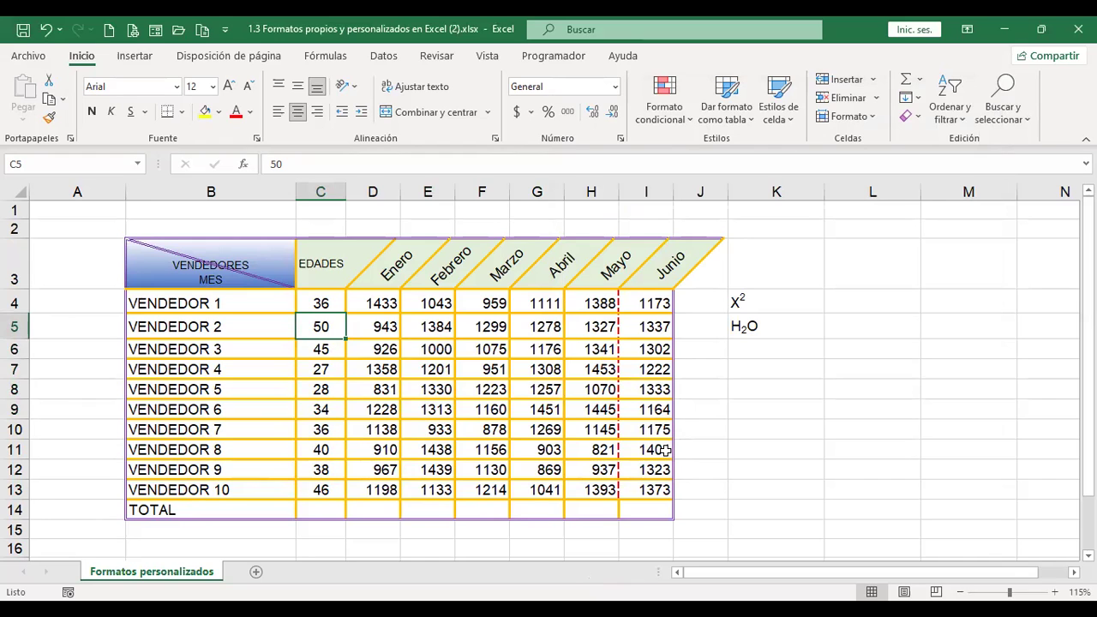
{"action": "key", "text": "ctrl+1"}
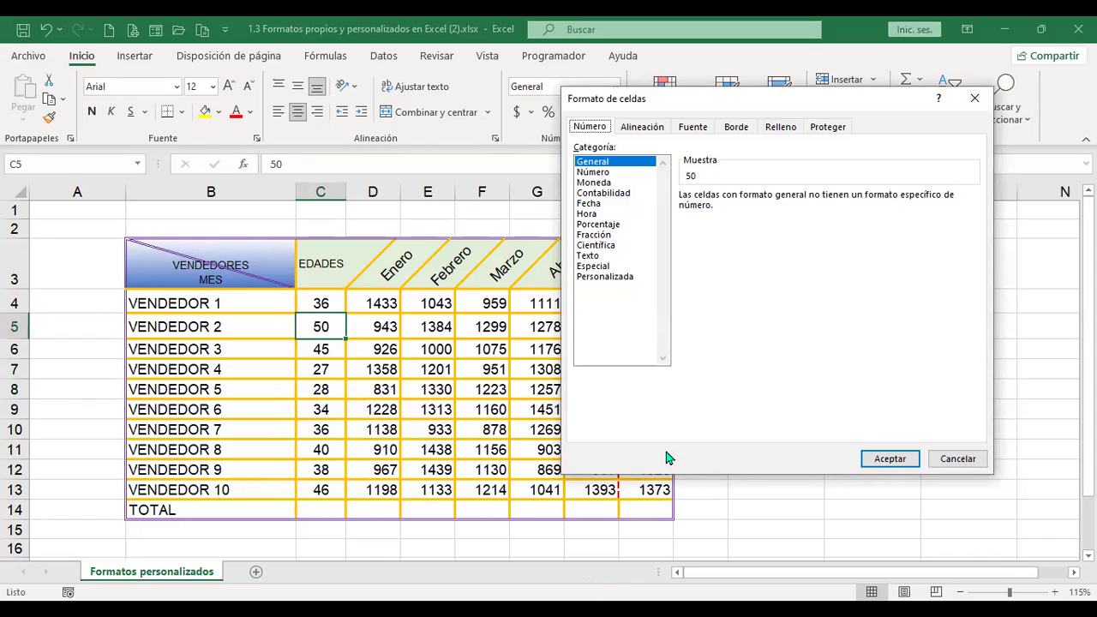
{"action": "key", "text": "Escape"}
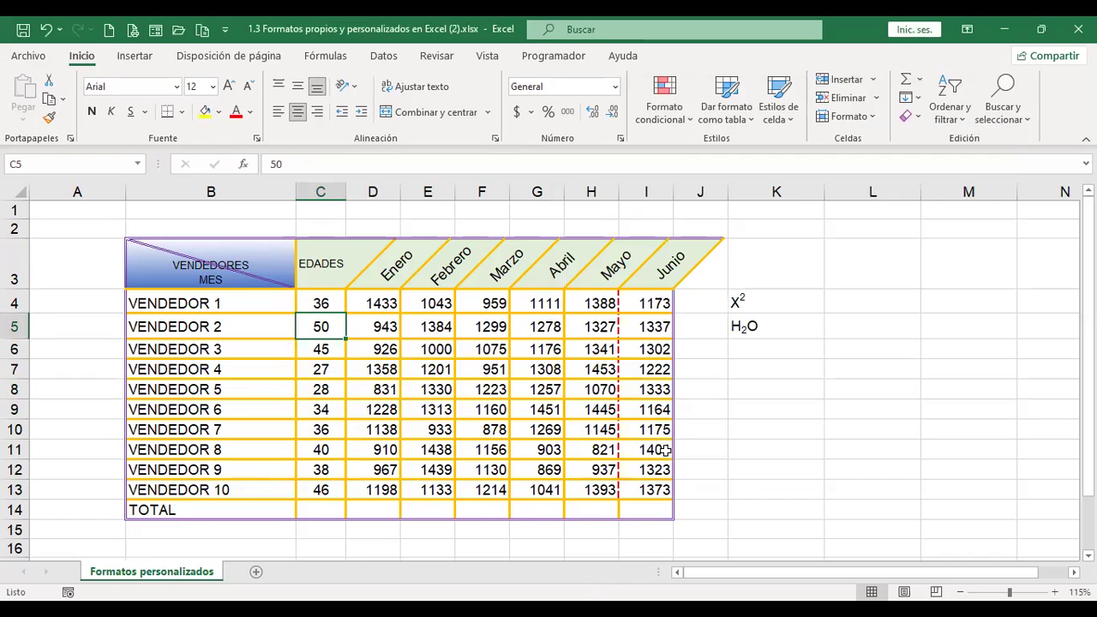
{"action": "right_click", "coordinate": [327, 331]}
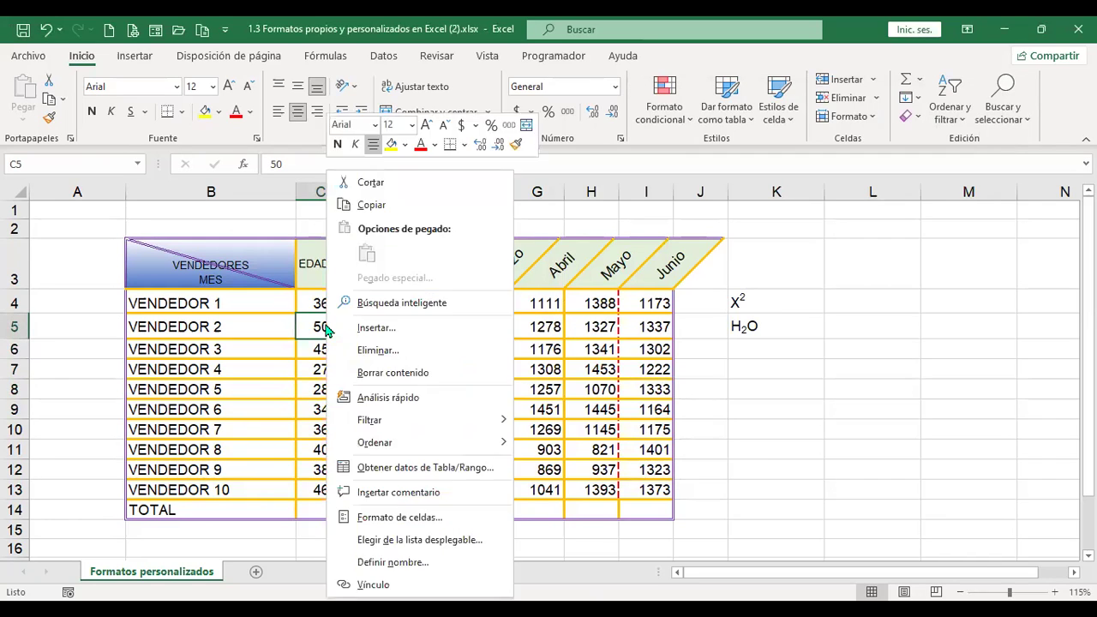
{"action": "left_click", "coordinate": [407, 518]}
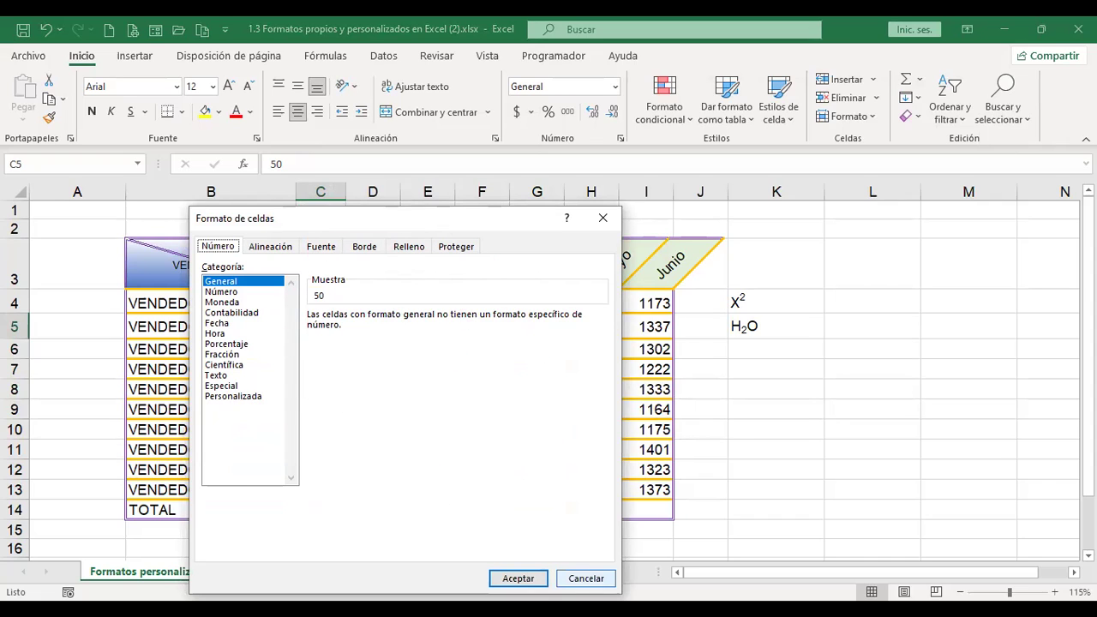
{"action": "left_click", "coordinate": [592, 579]}
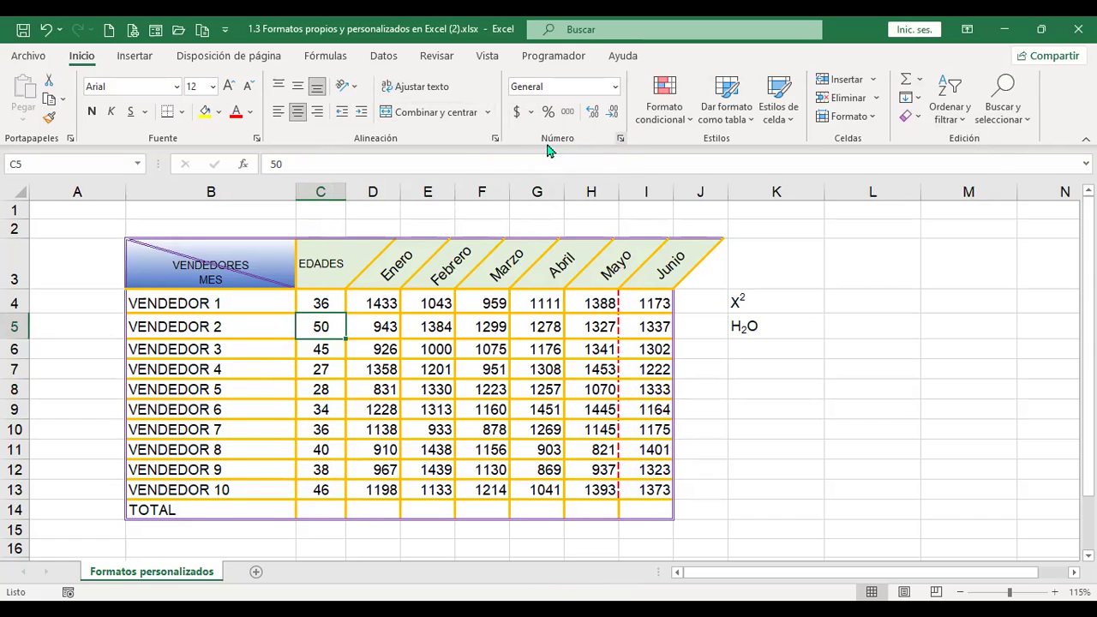
{"action": "left_click", "coordinate": [621, 138]}
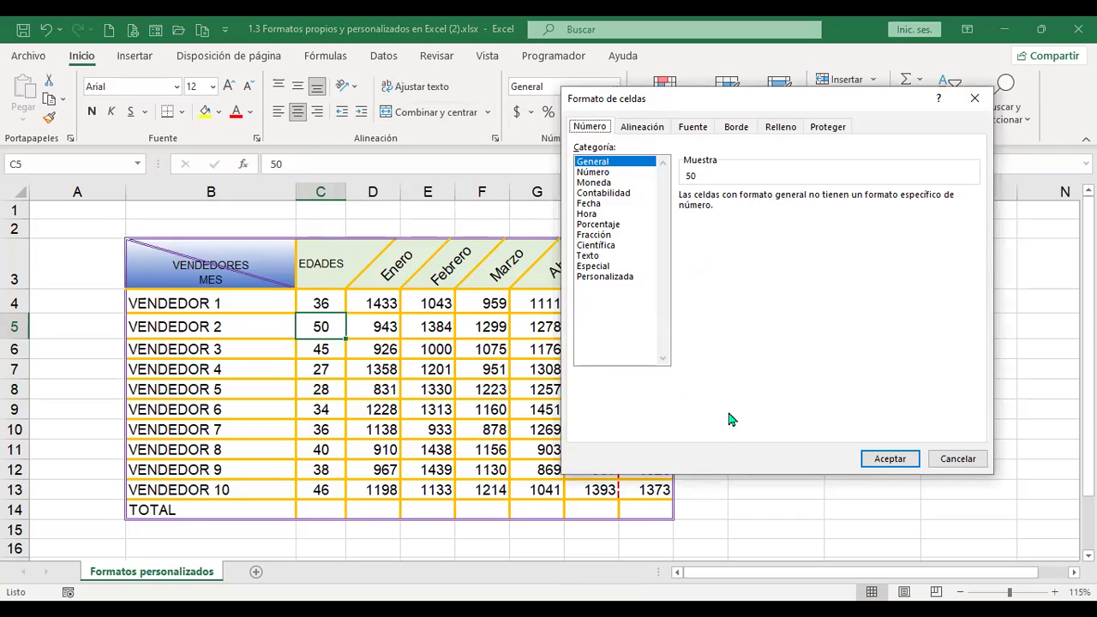
{"action": "left_click", "coordinate": [959, 460]}
{"action": "key", "text": "Up"}
{"action": "key", "text": "Up"}
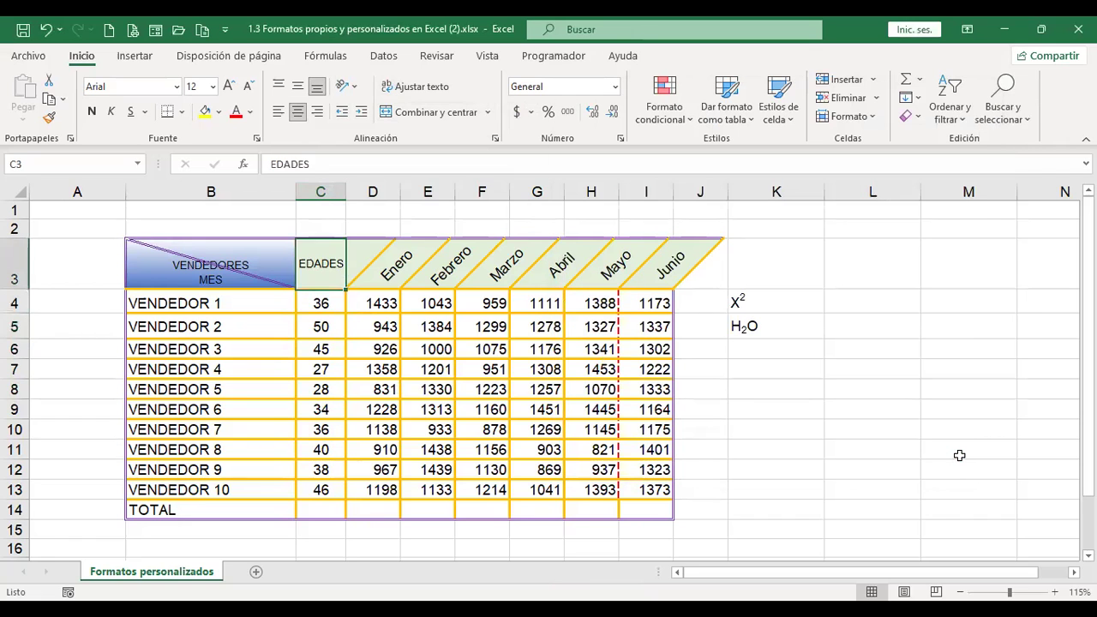
{"action": "key", "text": "Right"}
{"action": "key", "text": "Left"}
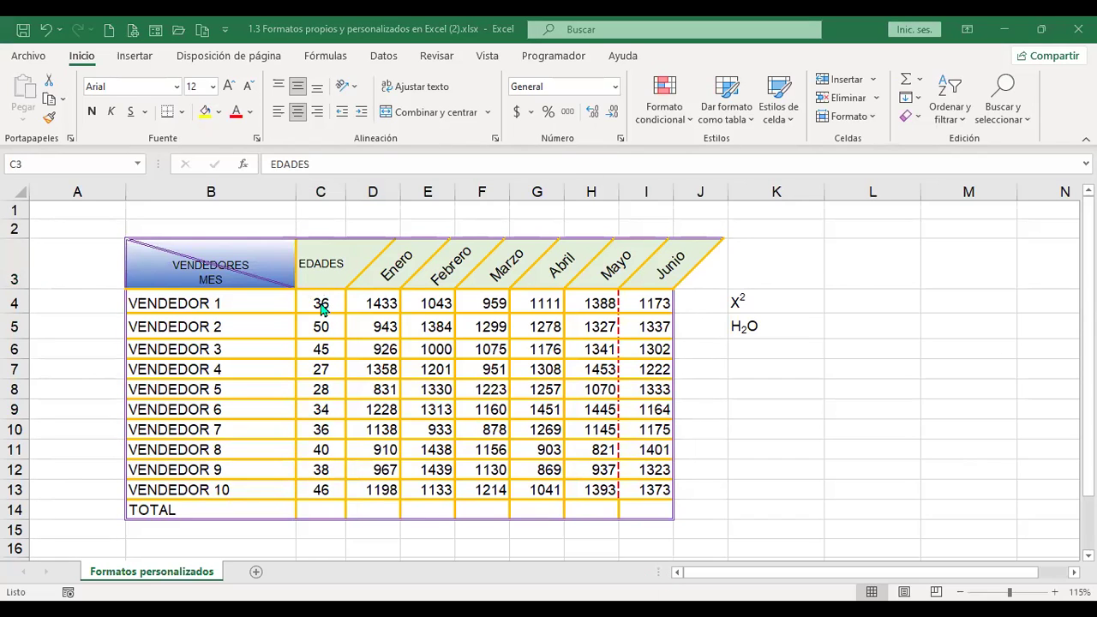
Format the Febrero values E4:E13 as Número with 2 decimals and a thousands separator, and autofit column E.
{"action": "left_click_drag", "start_coordinate": [437, 301], "coordinate": [437, 488]}
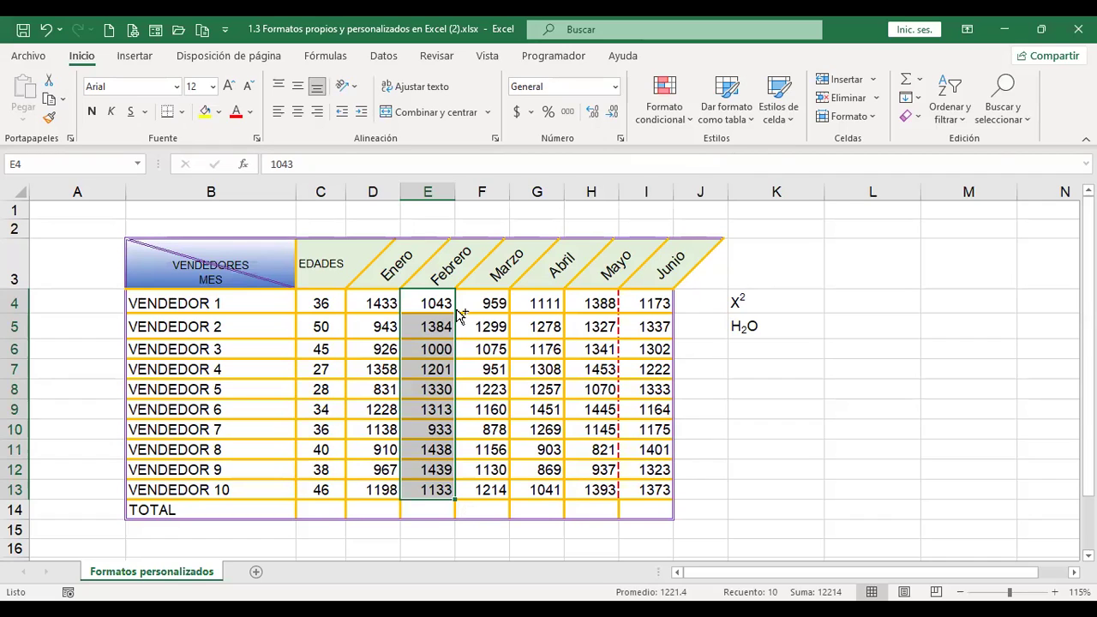
{"action": "key", "text": "ctrl+1"}
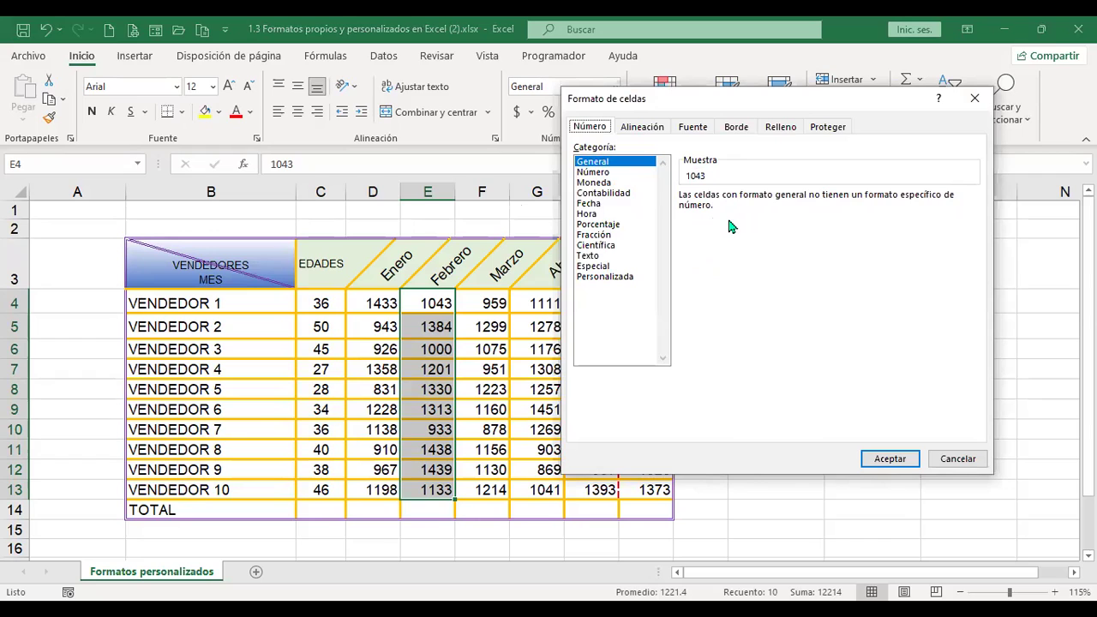
{"action": "left_click", "coordinate": [603, 174]}
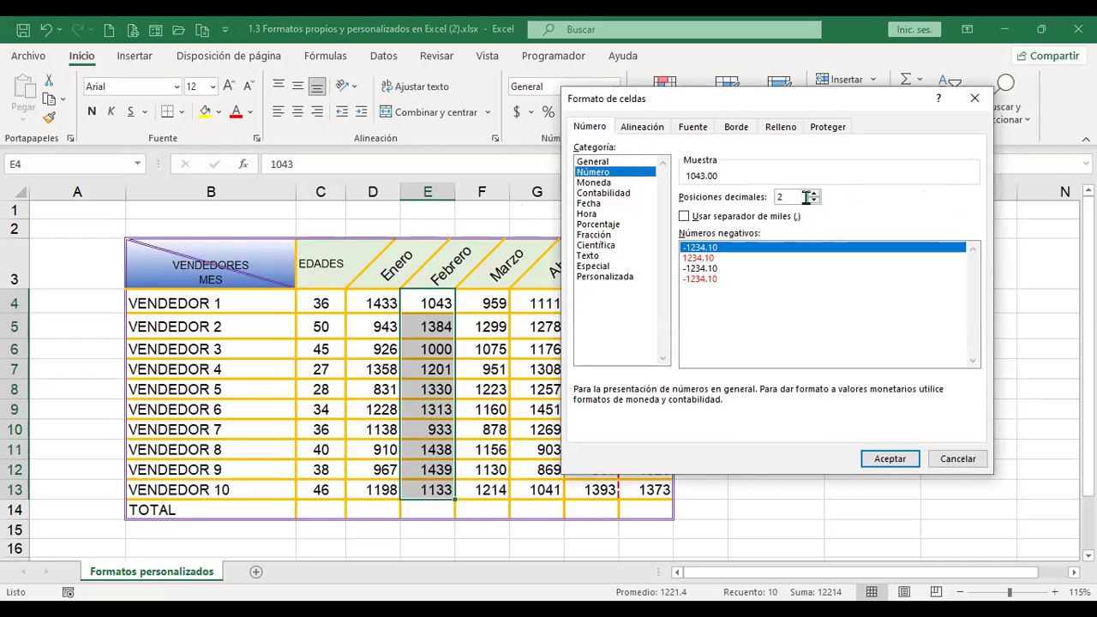
{"action": "left_click", "coordinate": [684, 216]}
{"action": "left_click", "coordinate": [872, 460]}
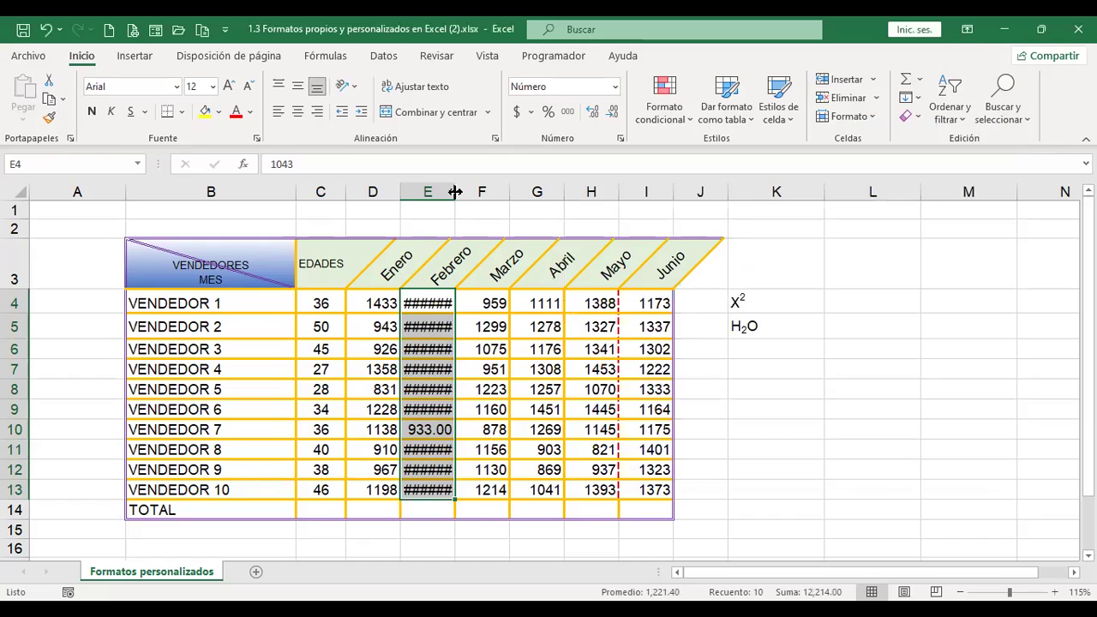
{"action": "double_click", "coordinate": [455, 192]}
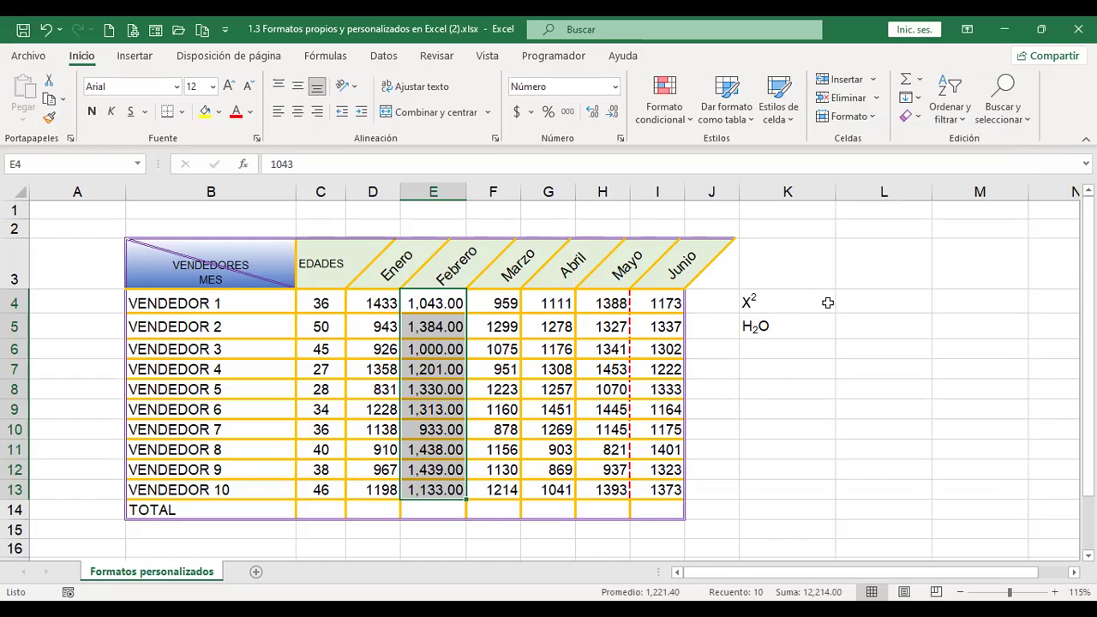
Set negative numbers in E4:E13 to display in red without a minus sign, and enter -1043 in E4.
{"action": "key", "text": "ctrl+1"}
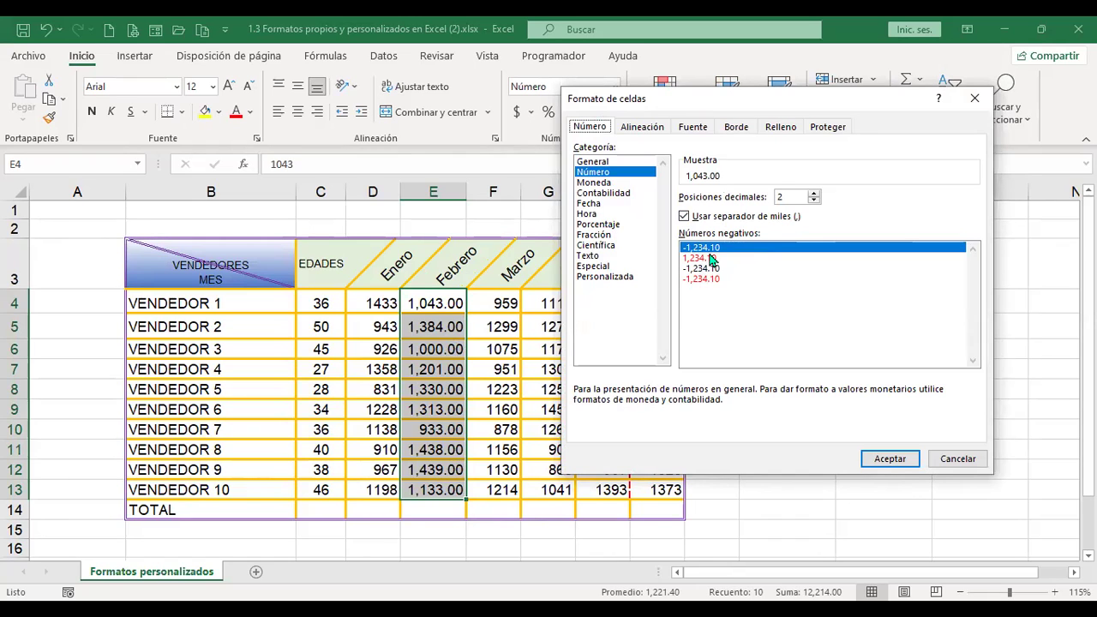
{"action": "left_click", "coordinate": [908, 458]}
{"action": "left_click", "coordinate": [451, 303]}
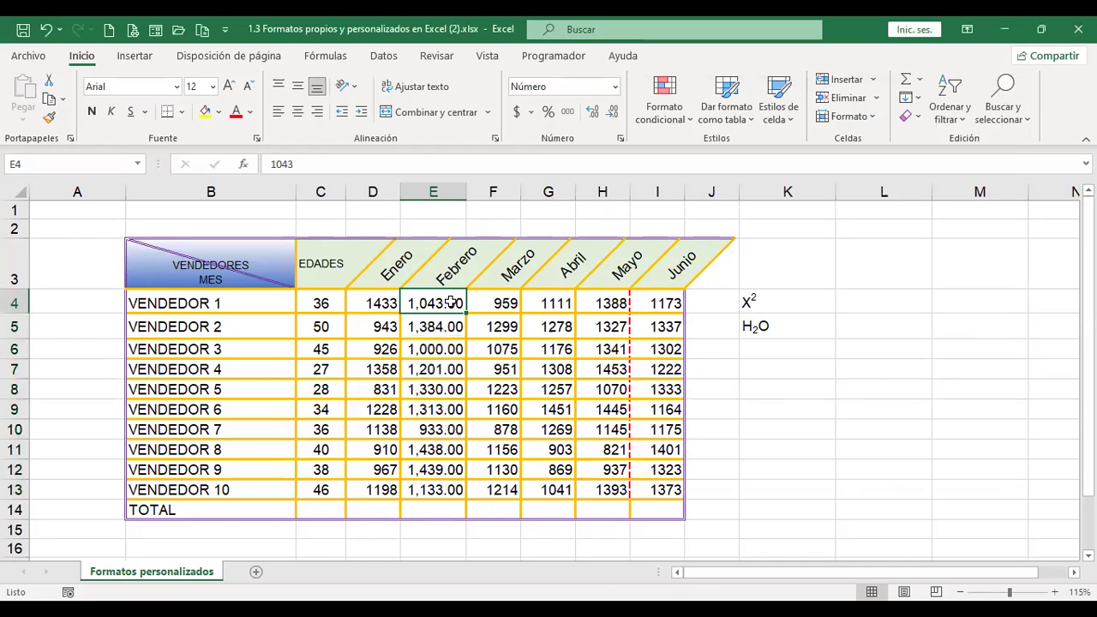
{"action": "type", "text": "-1043"}
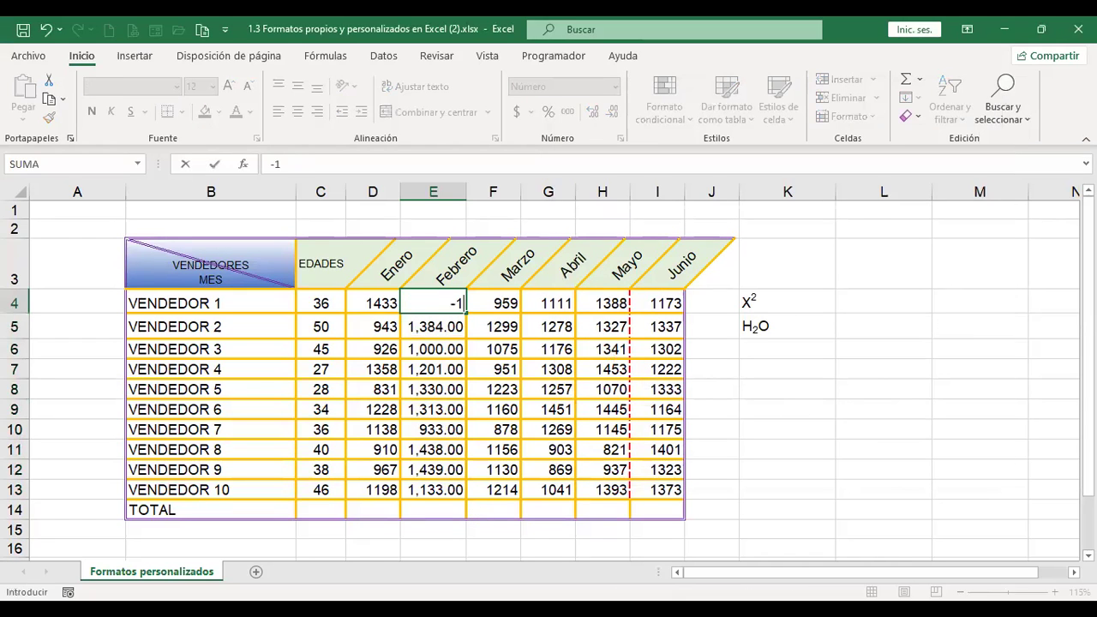
{"action": "key", "text": "Return"}
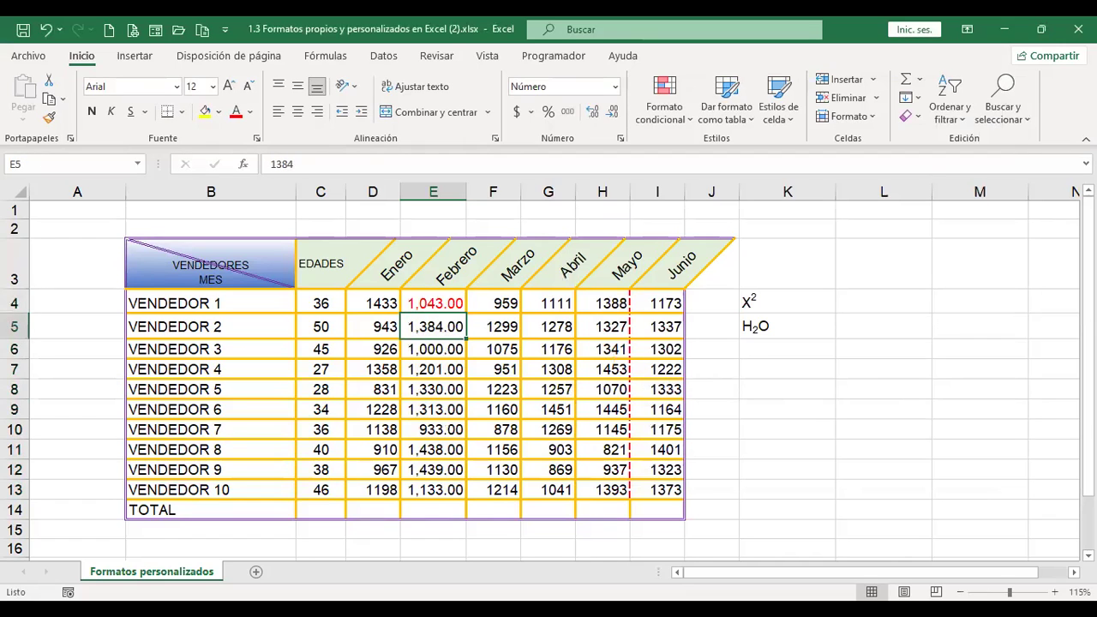
{"action": "left_click", "coordinate": [433, 303]}
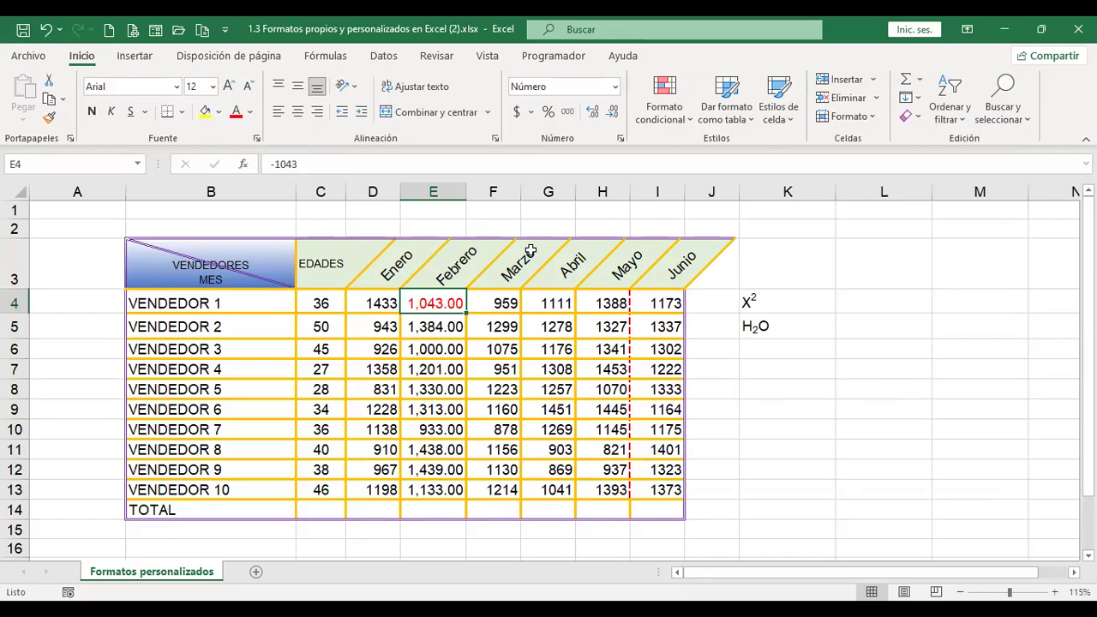
Format the VENDEDOR 1 Febrero value in E4 as Moneda with 2 decimals, the $ symbol and red negatives without a minus sign.
{"action": "key", "text": "ctrl+1"}
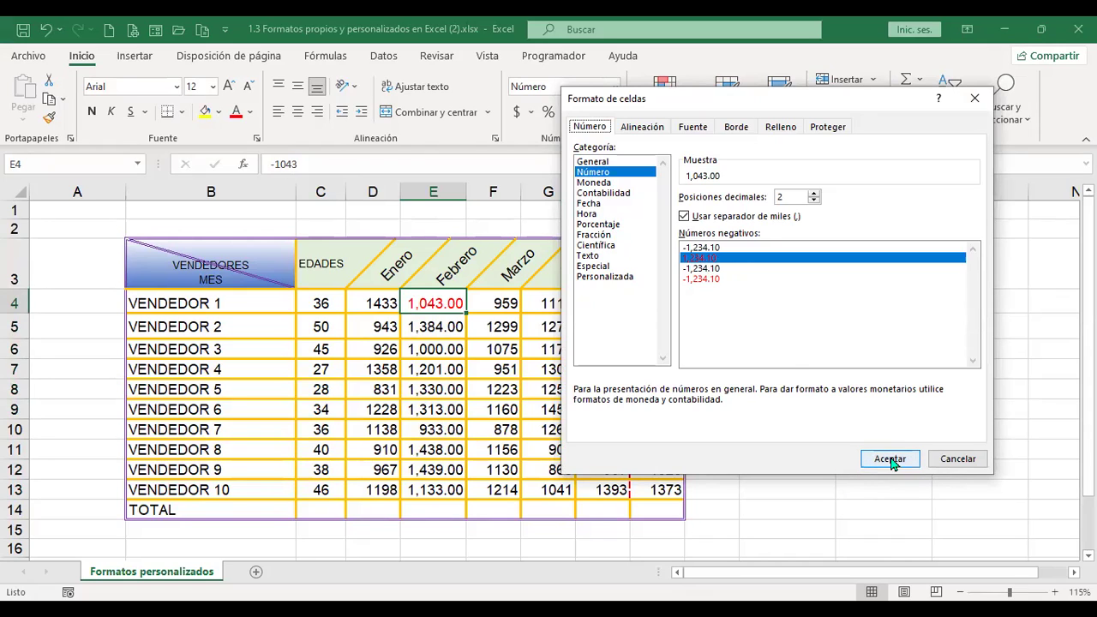
{"action": "left_click", "coordinate": [598, 183]}
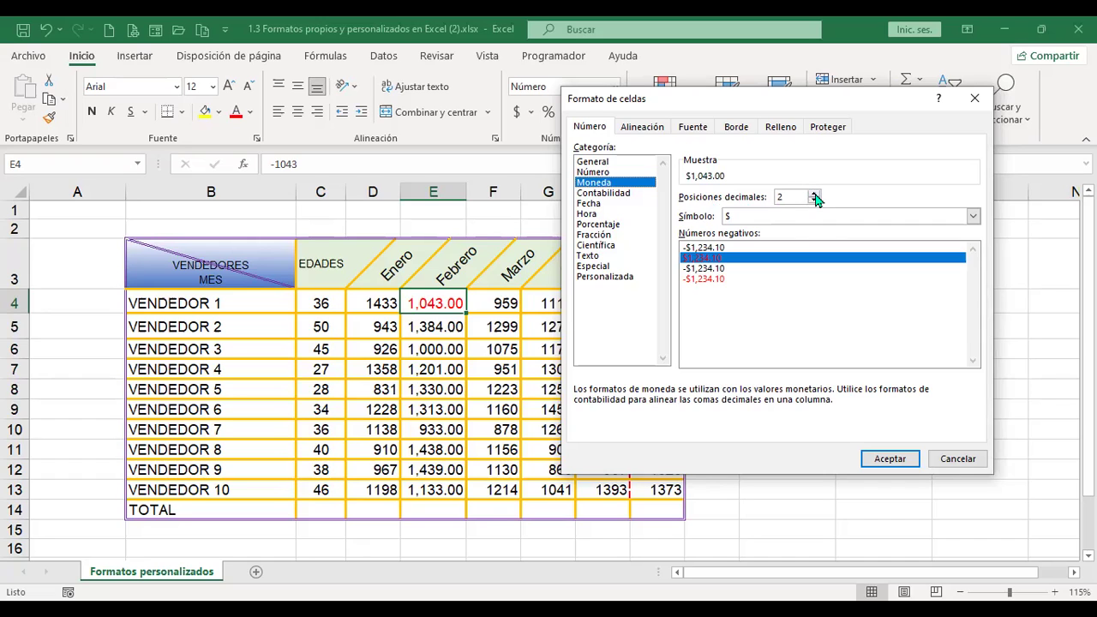
{"action": "left_click", "coordinate": [974, 216]}
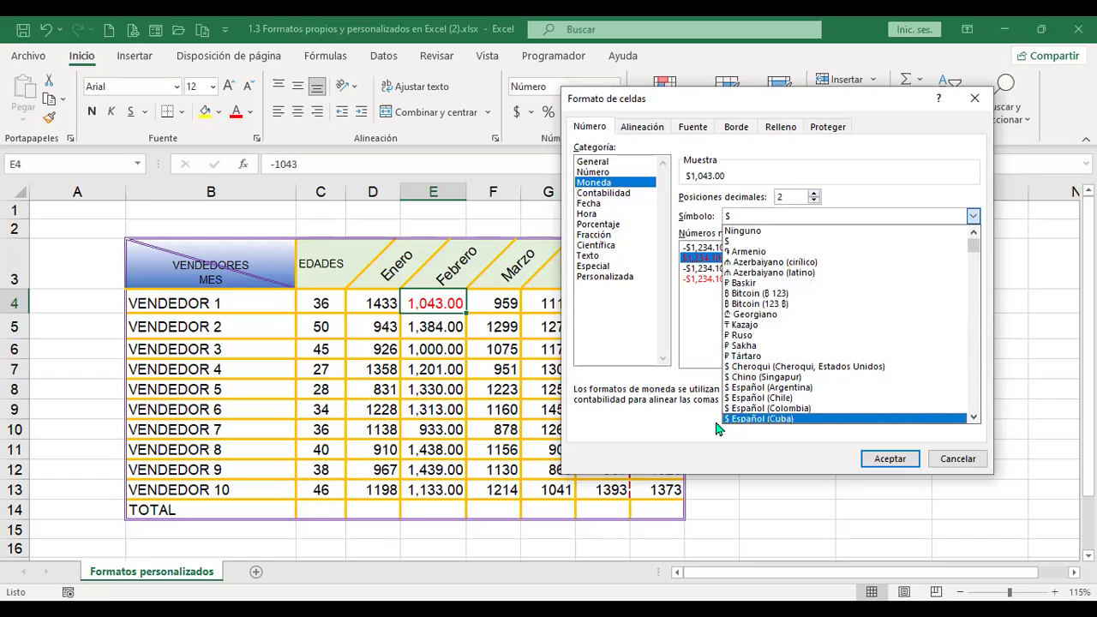
{"action": "left_click", "coordinate": [670, 423]}
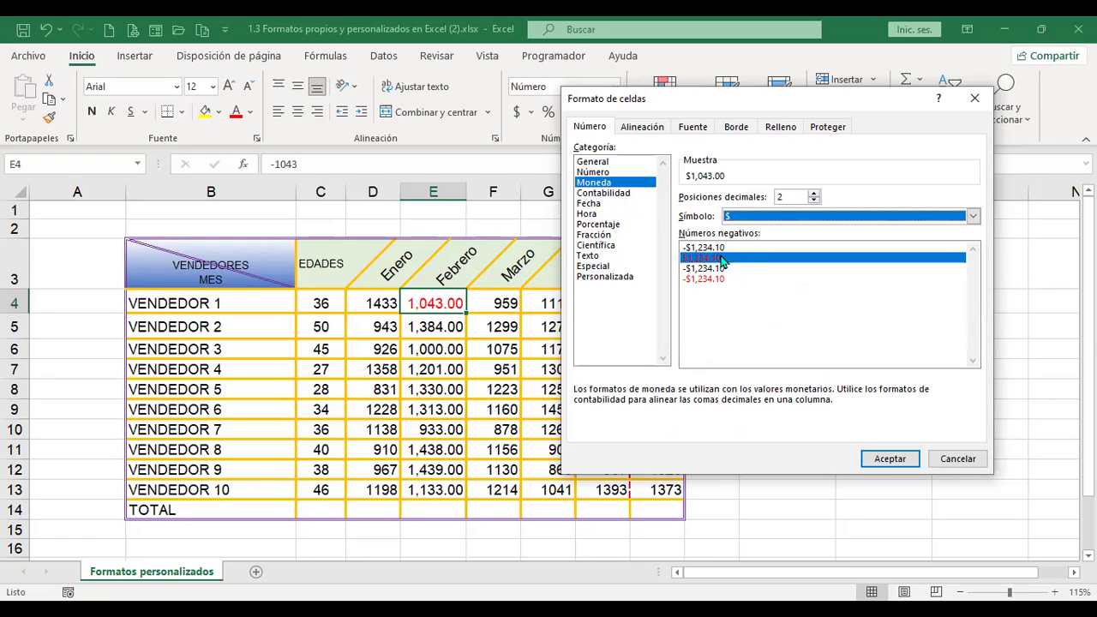
{"action": "left_click", "coordinate": [891, 458]}
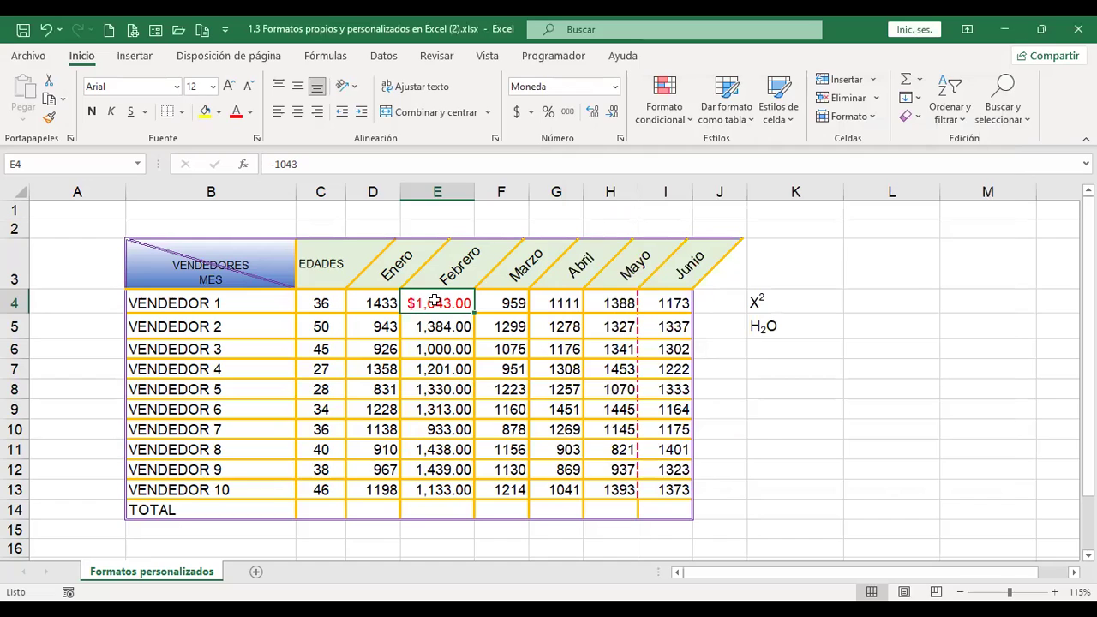
Test the currency format in E4 by entering 1043 and then -1043, and review its Moneda settings without changing them.
{"action": "type", "text": "1043"}
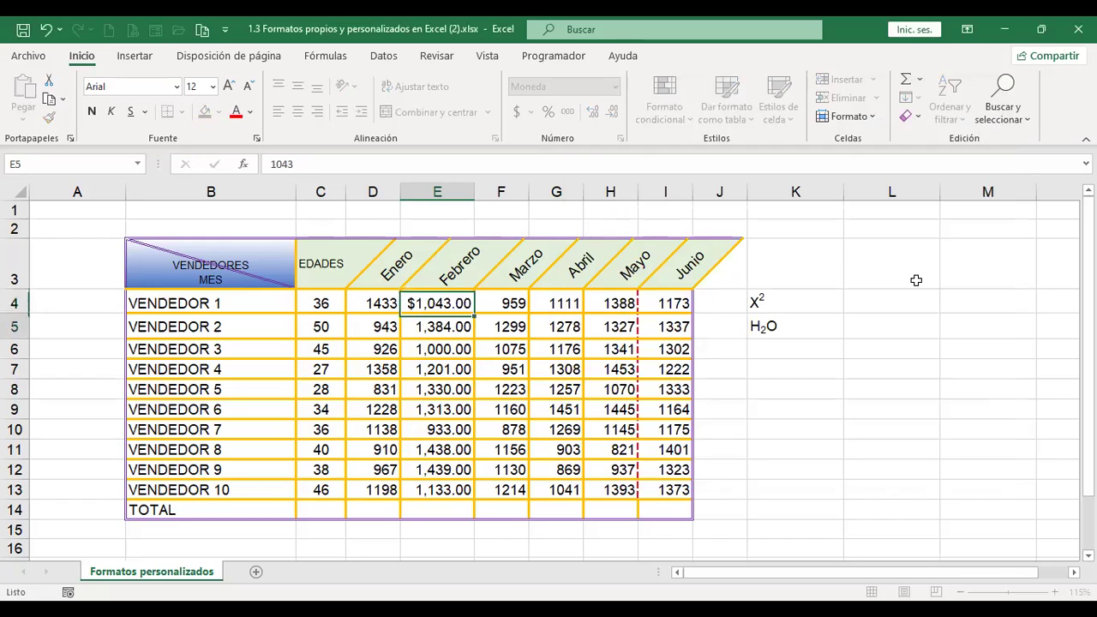
{"action": "key", "text": "Return"}
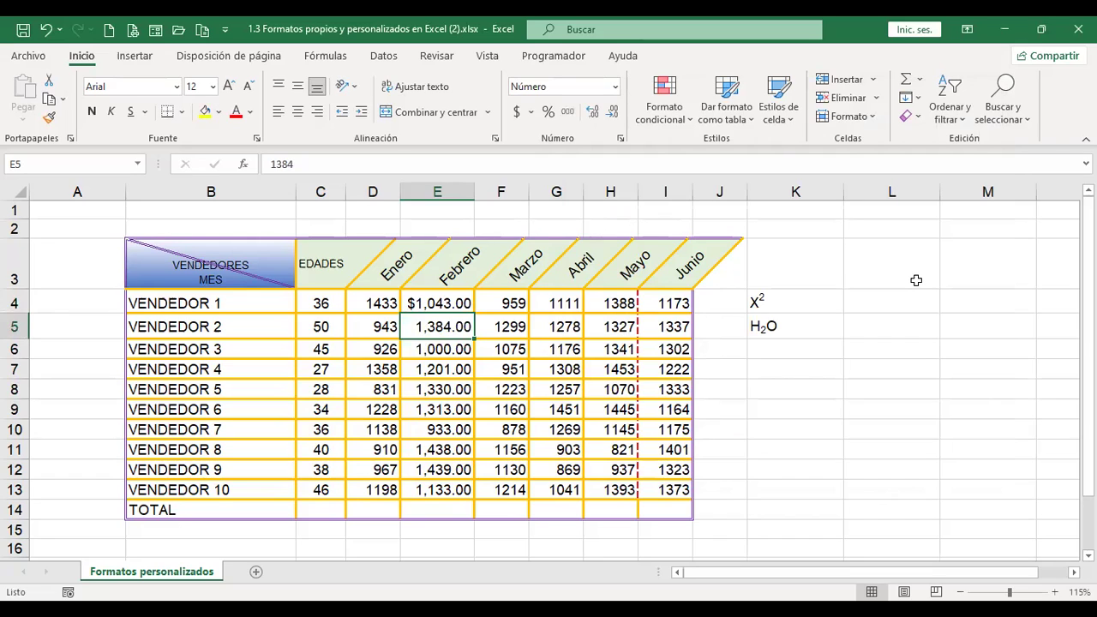
{"action": "key", "text": "Up"}
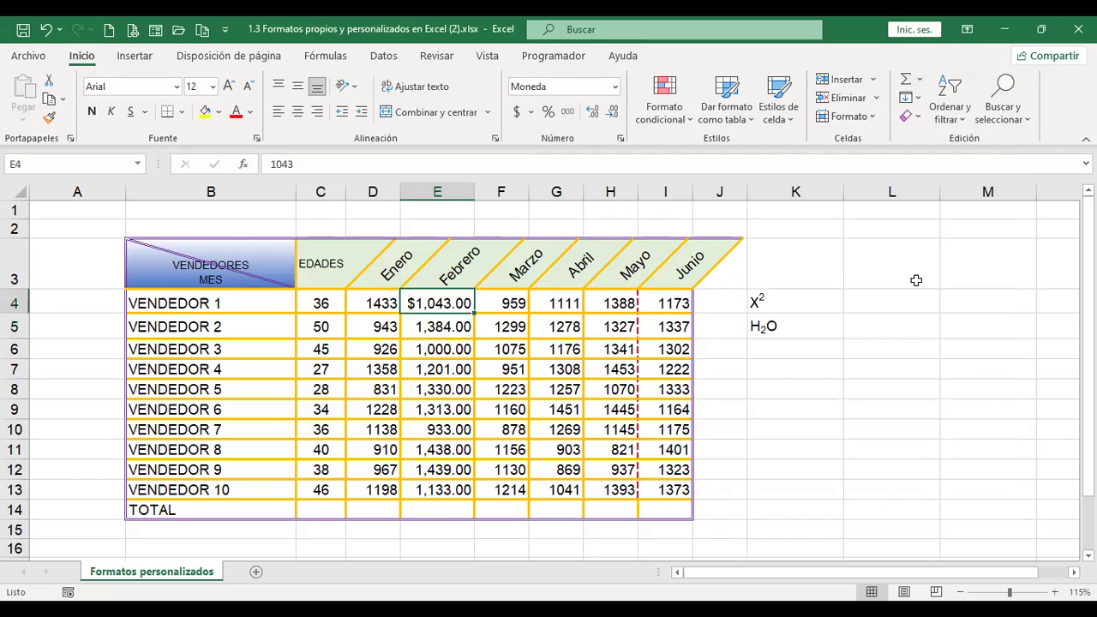
{"action": "type", "text": "-1043"}
{"action": "key", "text": "Return"}
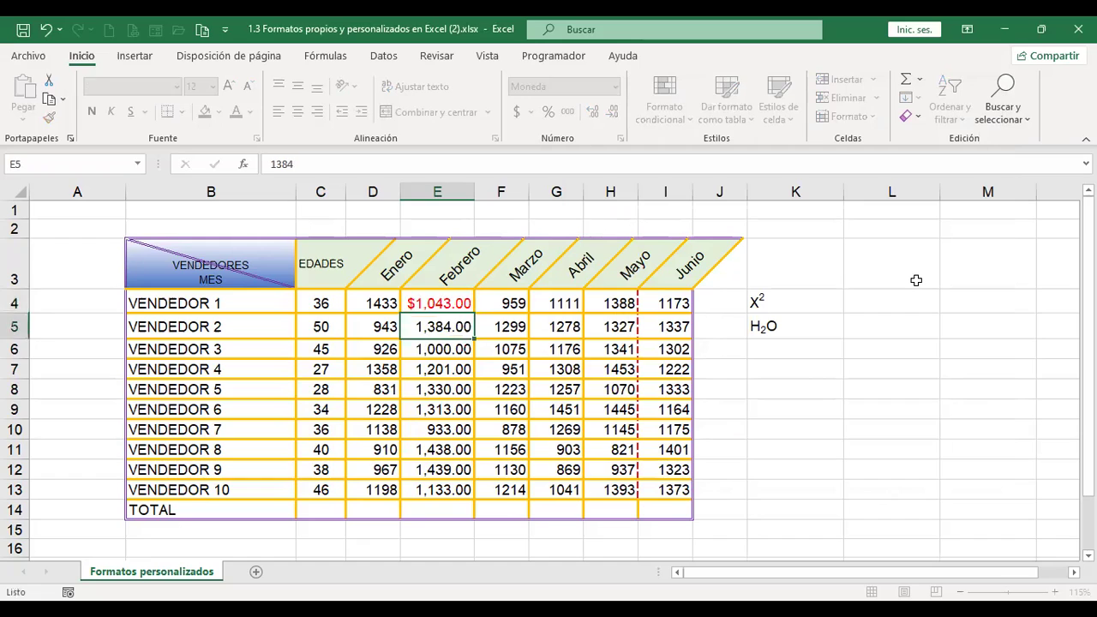
{"action": "key", "text": "Up"}
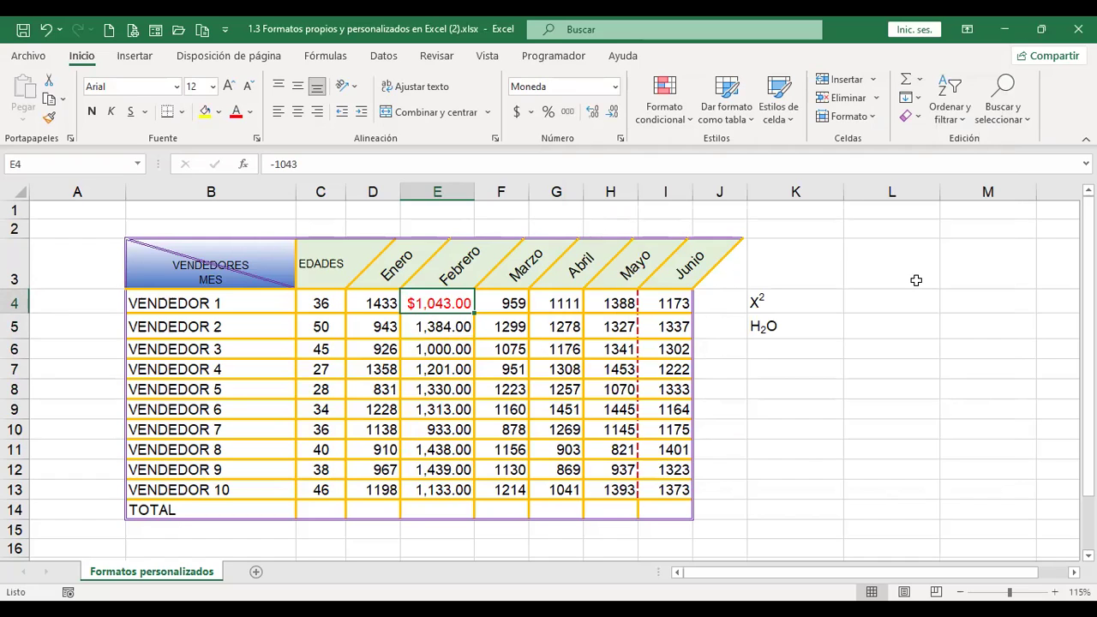
{"action": "key", "text": "ctrl+1"}
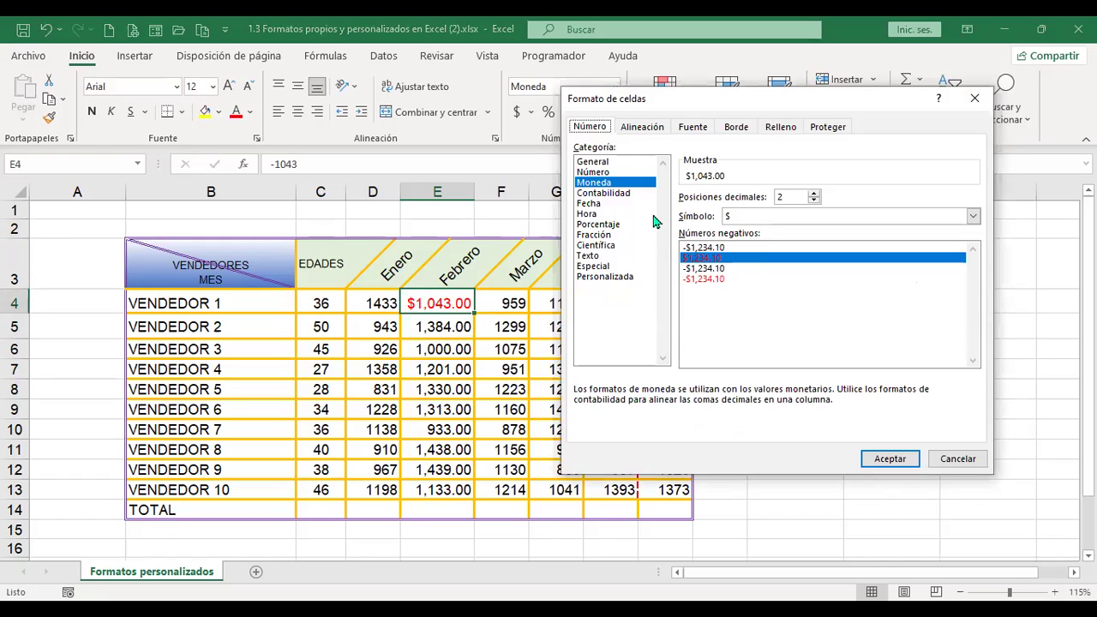
{"action": "left_click", "coordinate": [958, 460]}
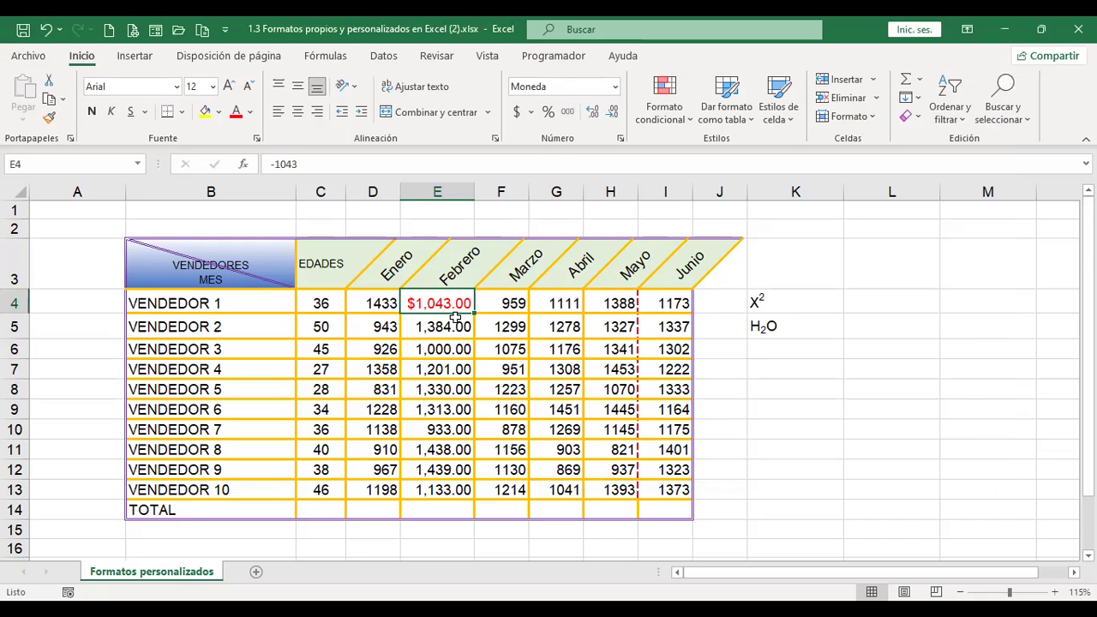
Format the Febrero values E4:E13 as Moneda with 2 decimals, symbol Ninguno and negatives in red without a minus sign.
{"action": "left_click_drag", "start_coordinate": [445, 308], "coordinate": [448, 485]}
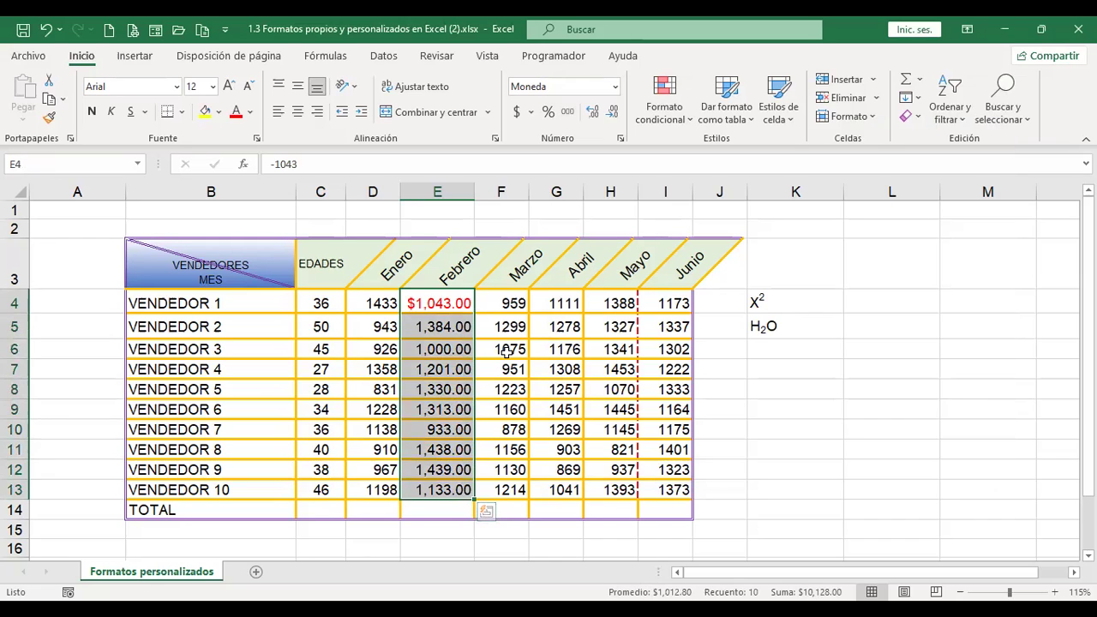
{"action": "key", "text": "ctrl+1"}
{"action": "left_click", "coordinate": [593, 181]}
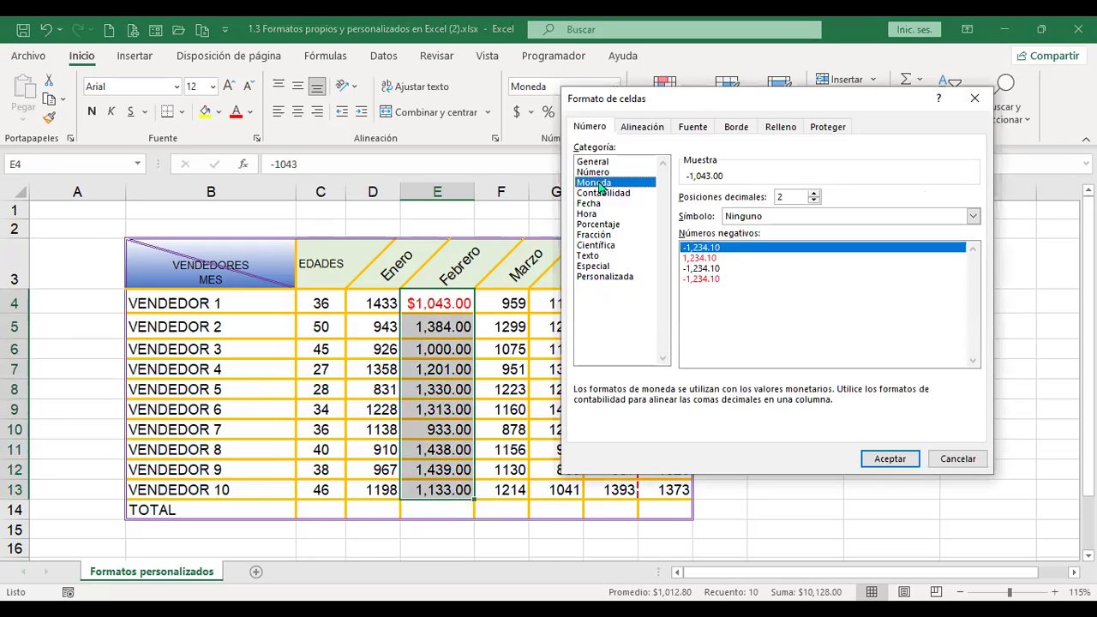
{"action": "left_click", "coordinate": [715, 259]}
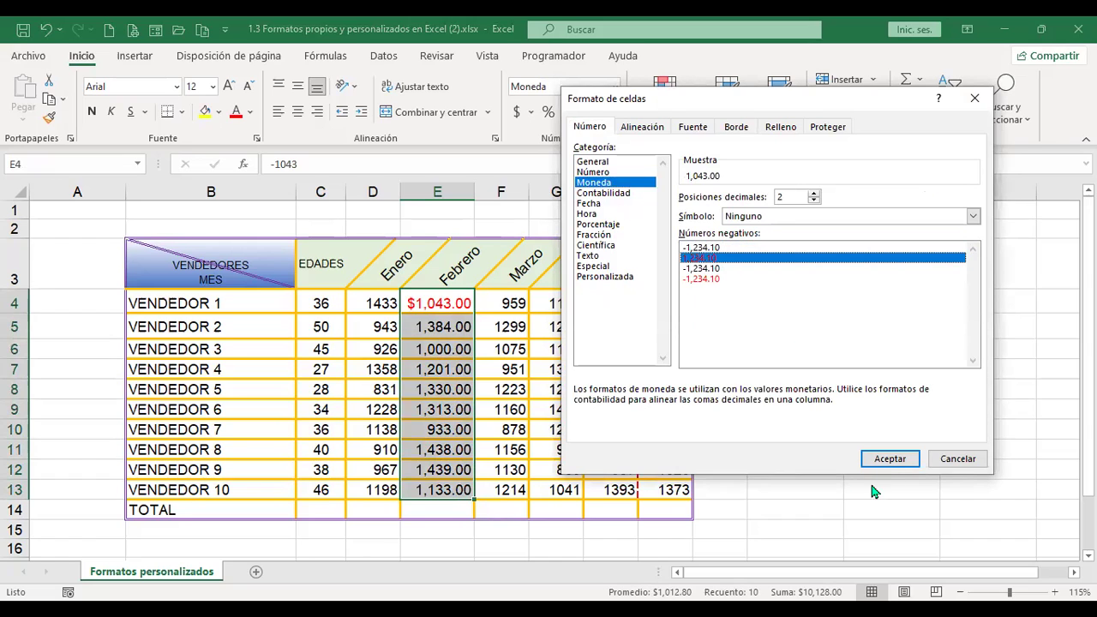
{"action": "left_click", "coordinate": [888, 461]}
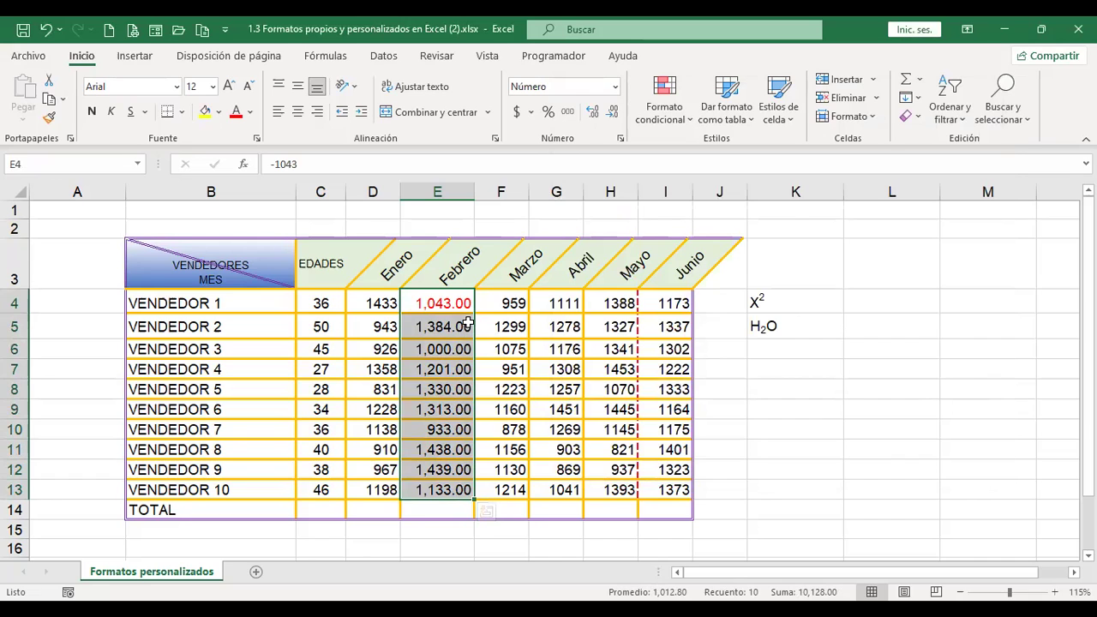
Apply the Moneda category with the $ symbol, 2 decimals and red negatives without a minus sign to E4:E13.
{"action": "key", "text": "ctrl+1"}
{"action": "left_click", "coordinate": [591, 183]}
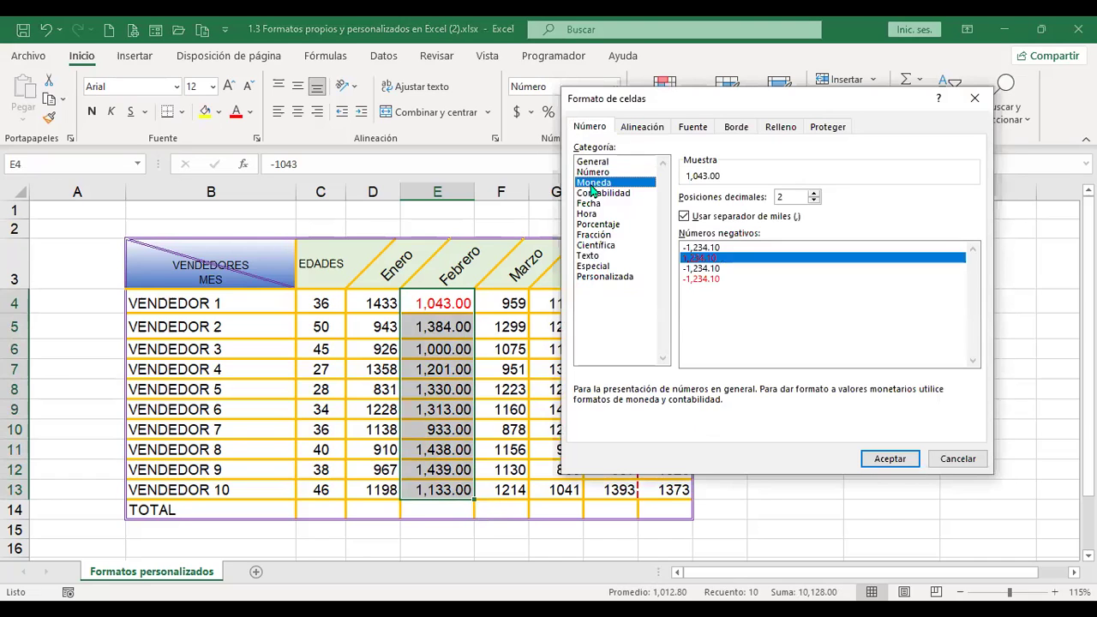
{"action": "left_click", "coordinate": [891, 461]}
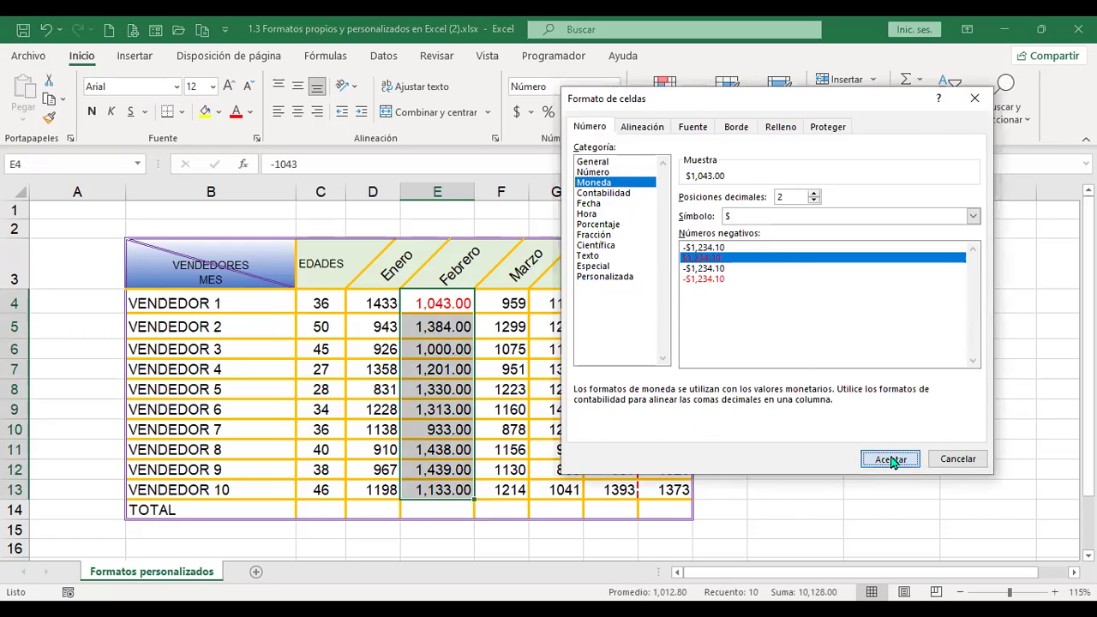
Enter 1043 as the VENDEDOR 1 sales value for Febrero in E4.
{"action": "scroll", "coordinate": [493, 383], "scroll_direction": "down", "scroll_amount": 1}
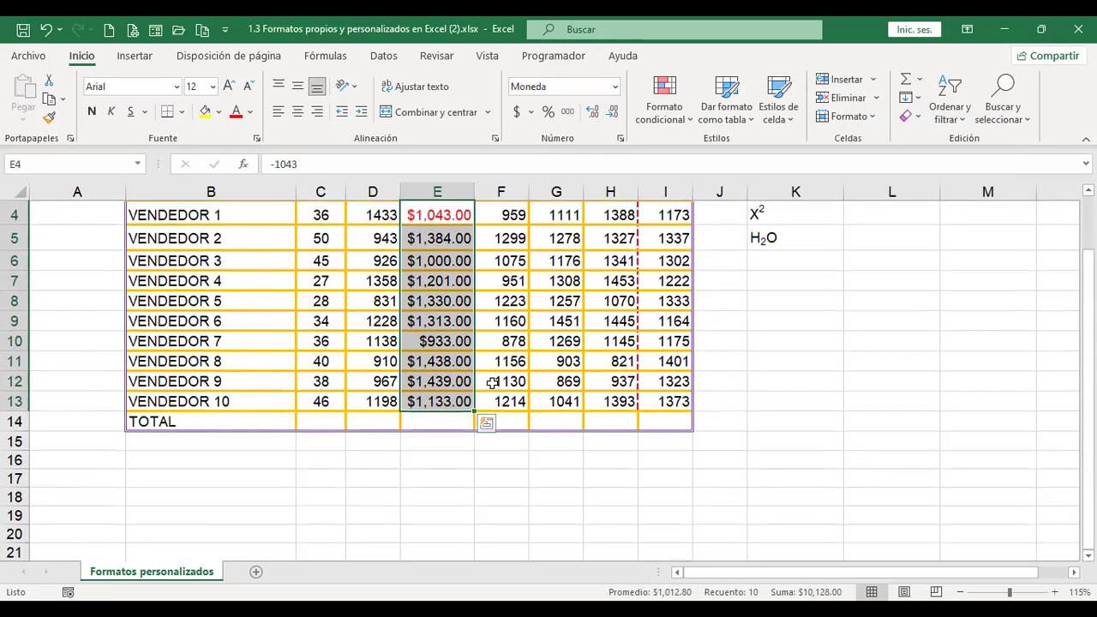
{"action": "left_click", "coordinate": [438, 214]}
{"action": "type", "text": "1043"}
{"action": "key", "text": "Return"}
{"action": "scroll", "coordinate": [806, 223], "scroll_direction": "up", "scroll_amount": 1}
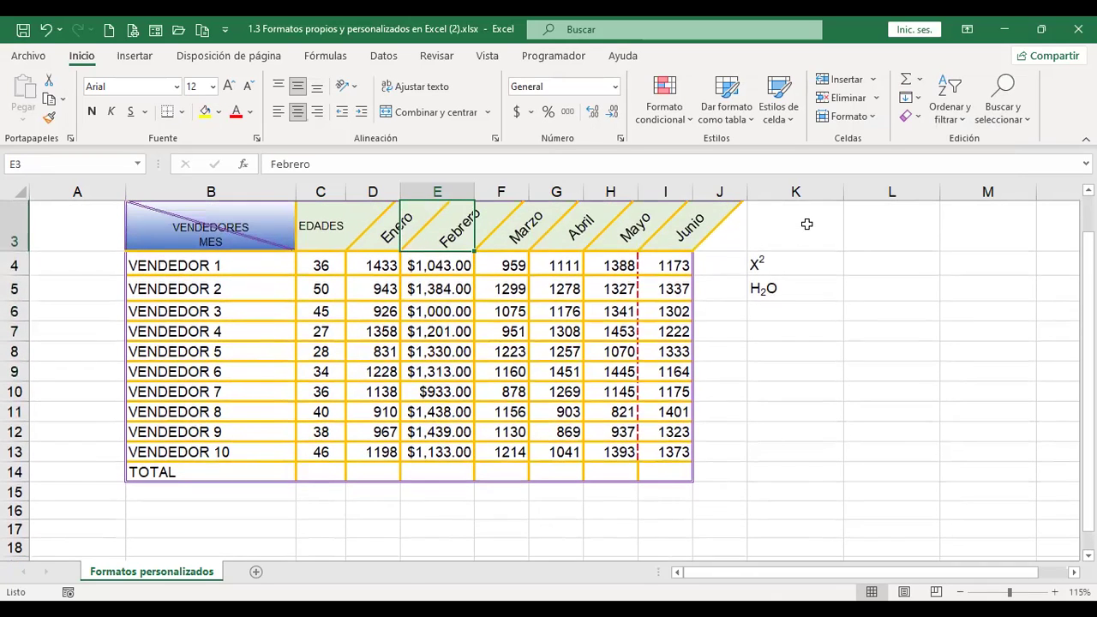
{"action": "key", "text": "Up"}
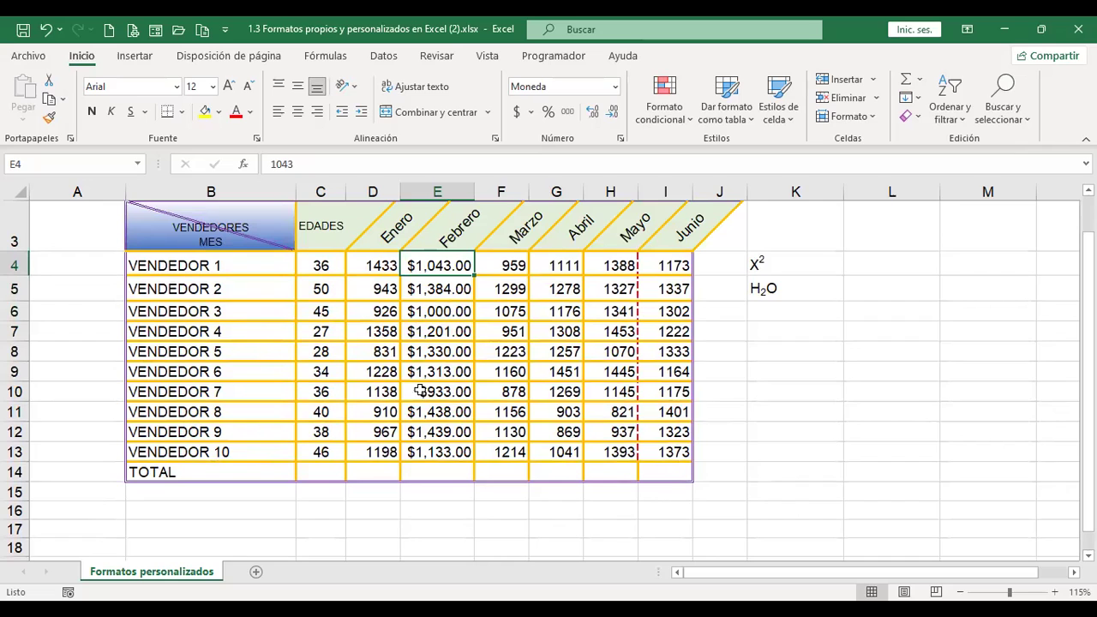
Review the Moneda settings and negative-number style of the Febrero values E4:E13, keeping the current options.
{"action": "left_click_drag", "start_coordinate": [446, 262], "coordinate": [449, 443]}
{"action": "key", "text": "ctrl+1"}
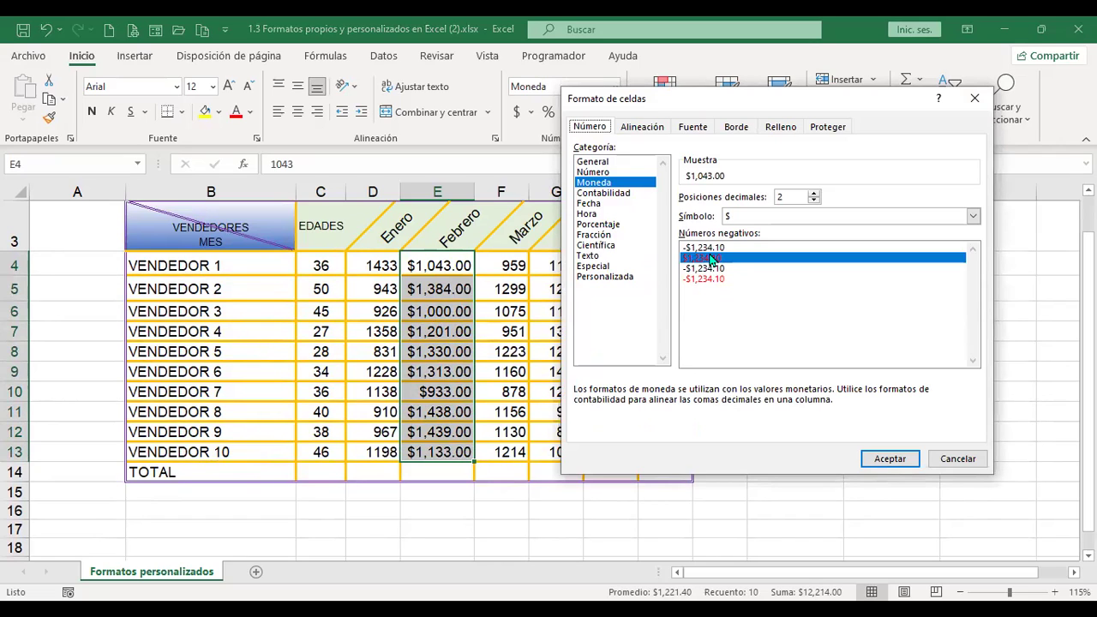
{"action": "left_click", "coordinate": [889, 460]}
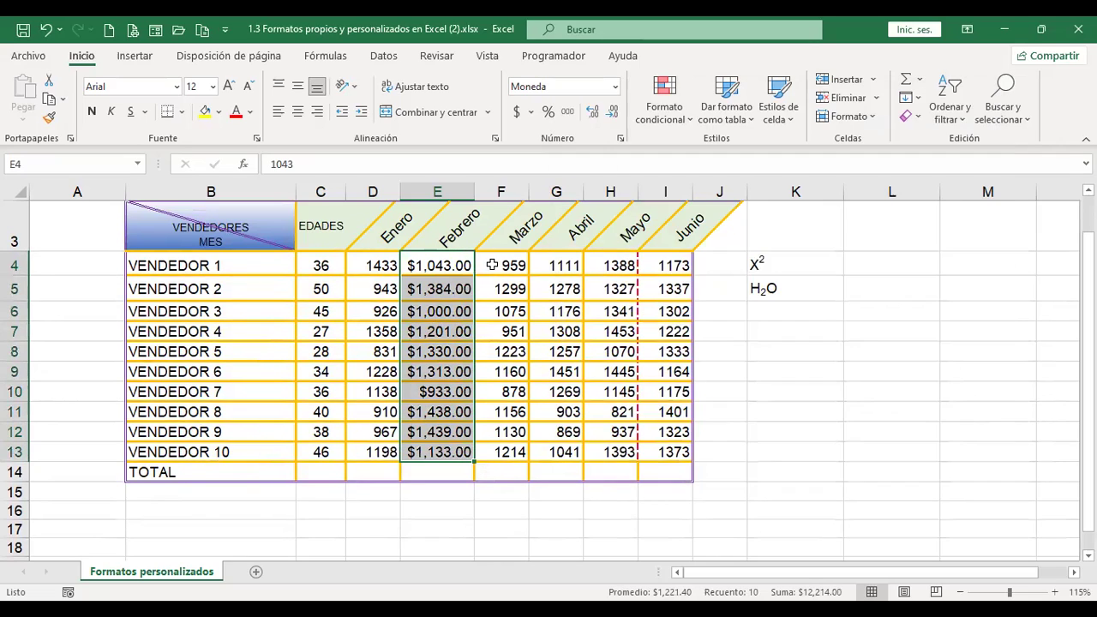
Format the Marzo values F4:F13 as Contabilidad with 2 decimals and the $ symbol, and autofit column F.
{"action": "left_click_drag", "start_coordinate": [492, 265], "coordinate": [497, 453]}
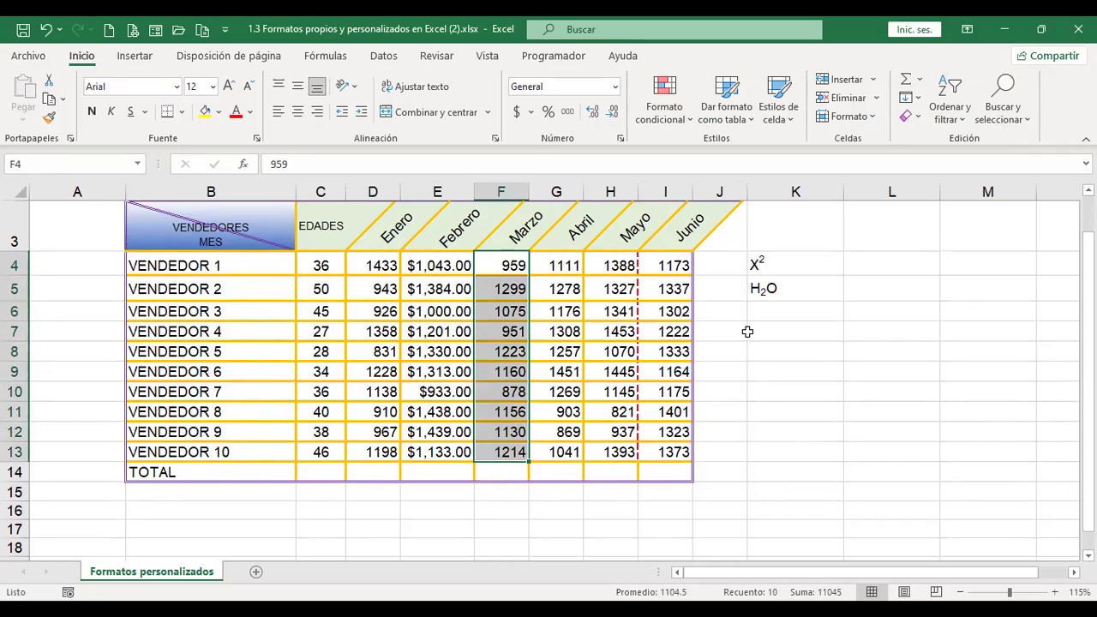
{"action": "key", "text": "ctrl+1"}
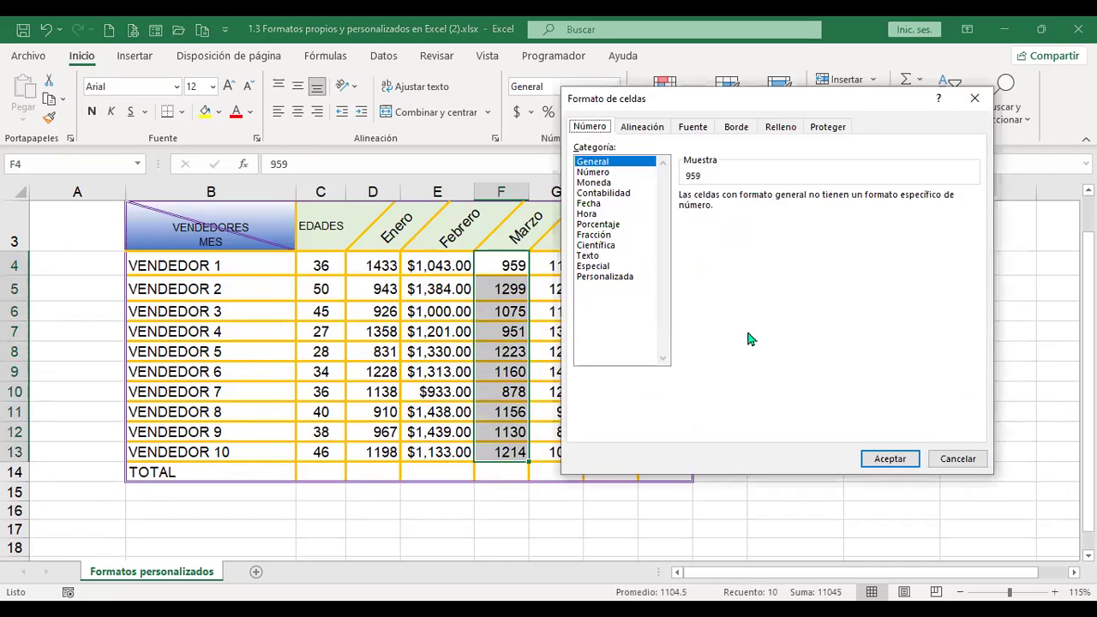
{"action": "left_click", "coordinate": [616, 193]}
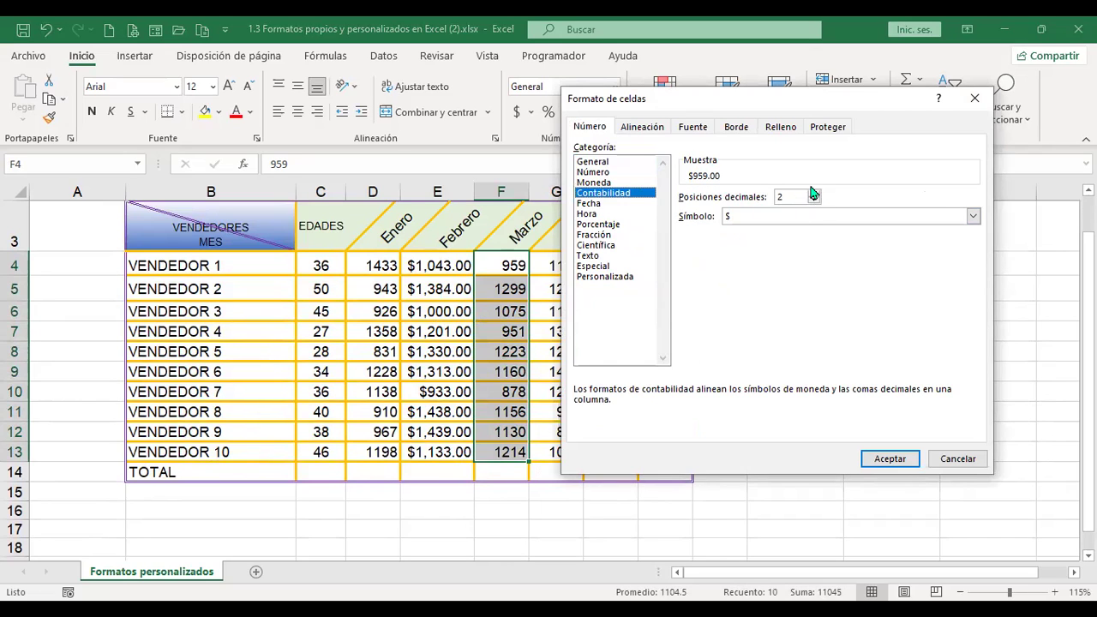
{"action": "left_click", "coordinate": [752, 218]}
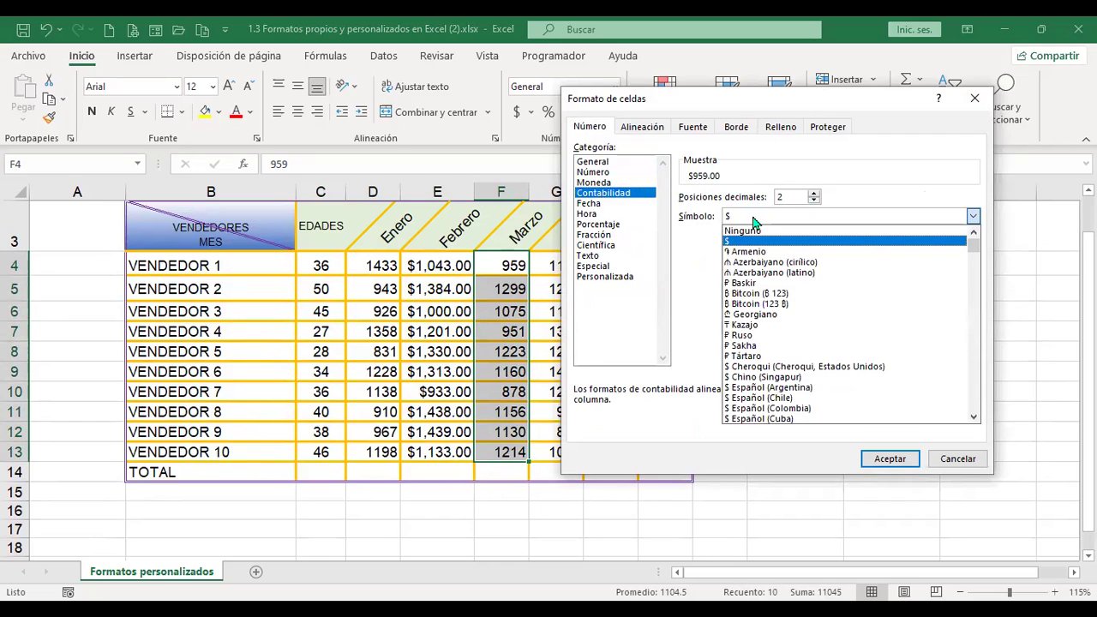
{"action": "left_click", "coordinate": [694, 229]}
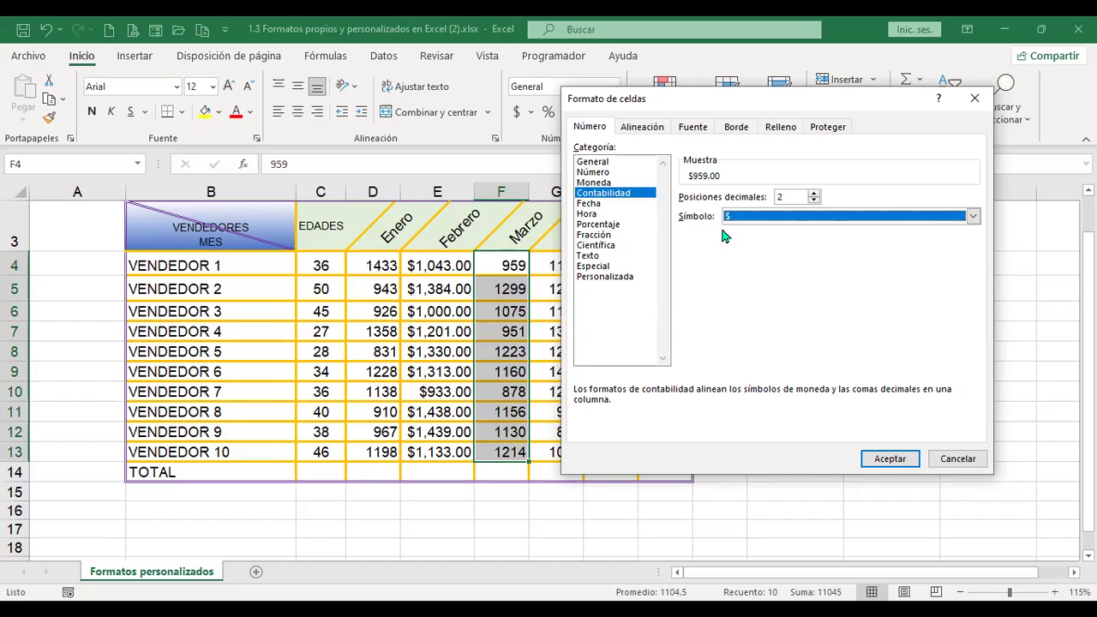
{"action": "left_click", "coordinate": [610, 183]}
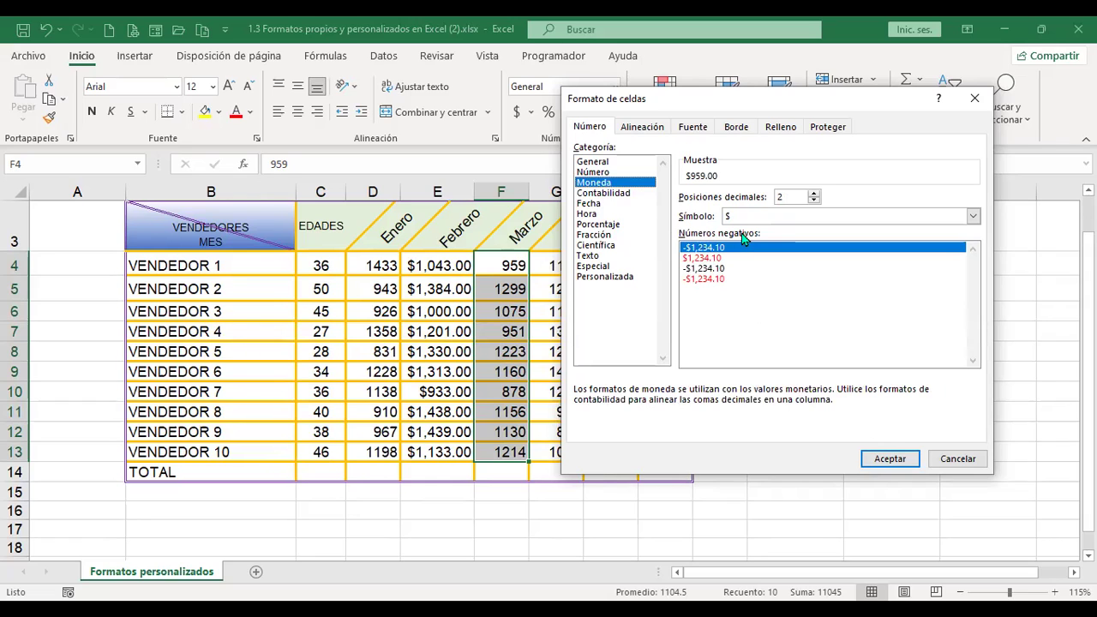
{"action": "left_click", "coordinate": [624, 194]}
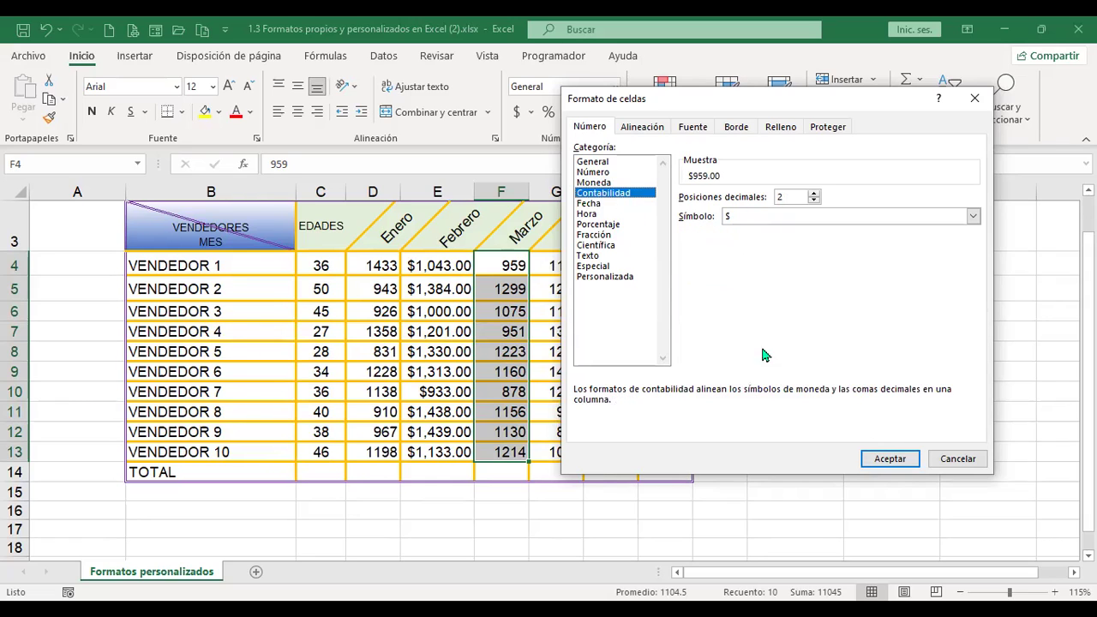
{"action": "left_click", "coordinate": [890, 459]}
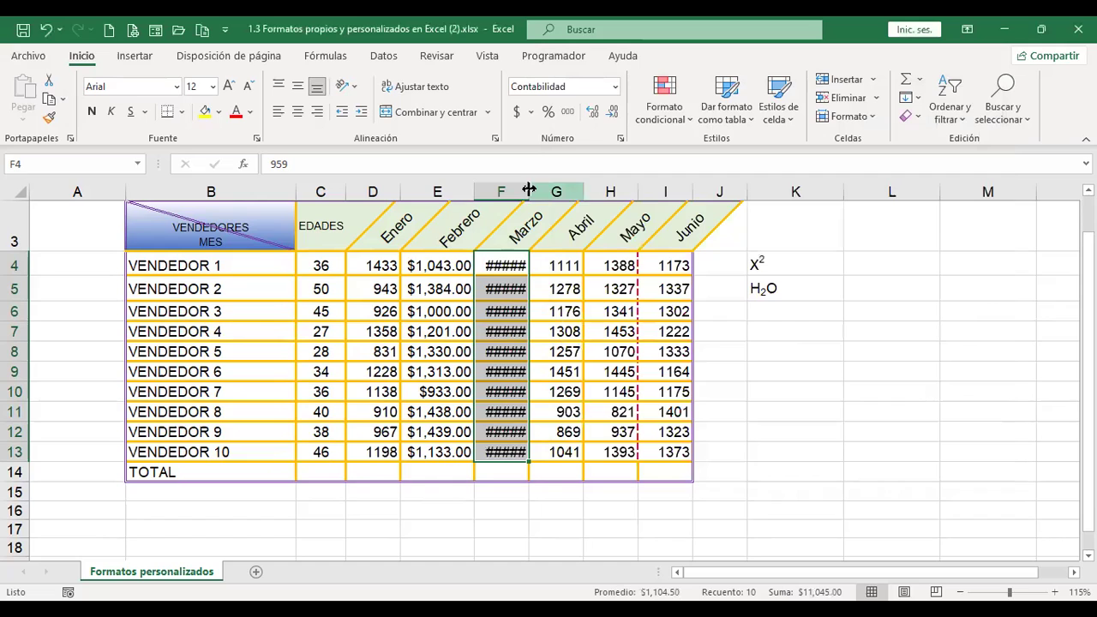
{"action": "double_click", "coordinate": [528, 189]}
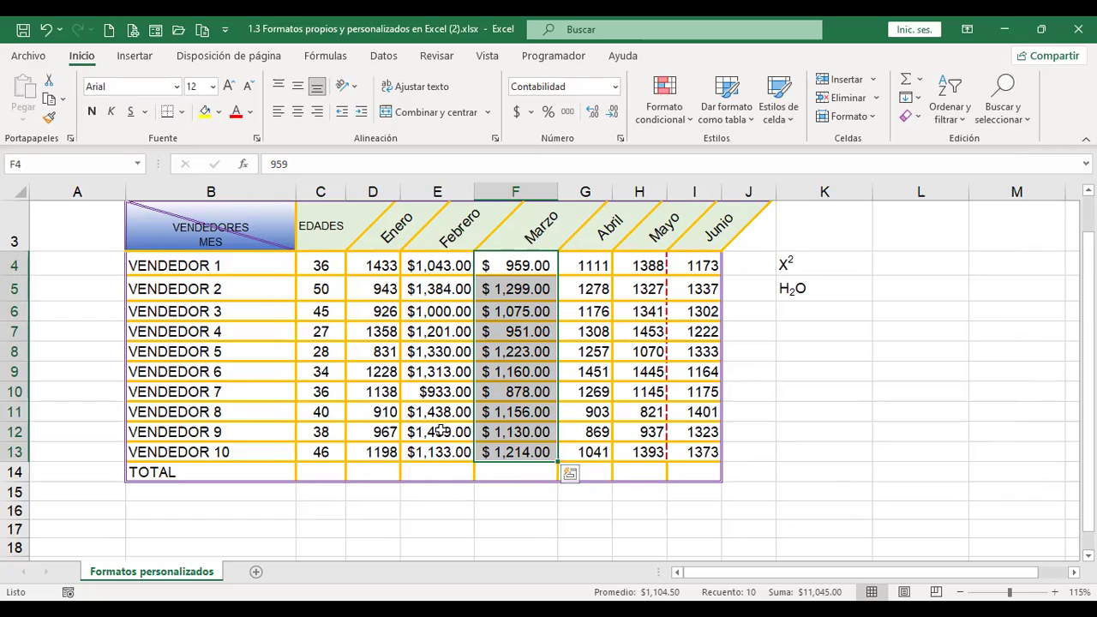
Enter -959 as the VENDEDOR 1 sales value for Marzo in F4.
{"action": "left_click", "coordinate": [533, 266]}
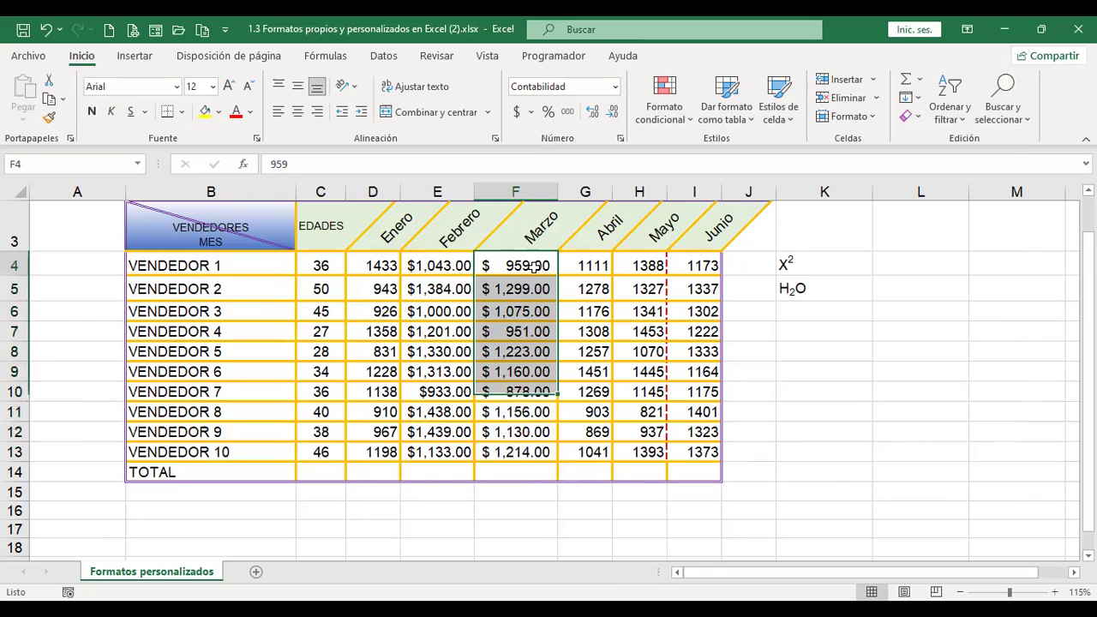
{"action": "type", "text": "-959"}
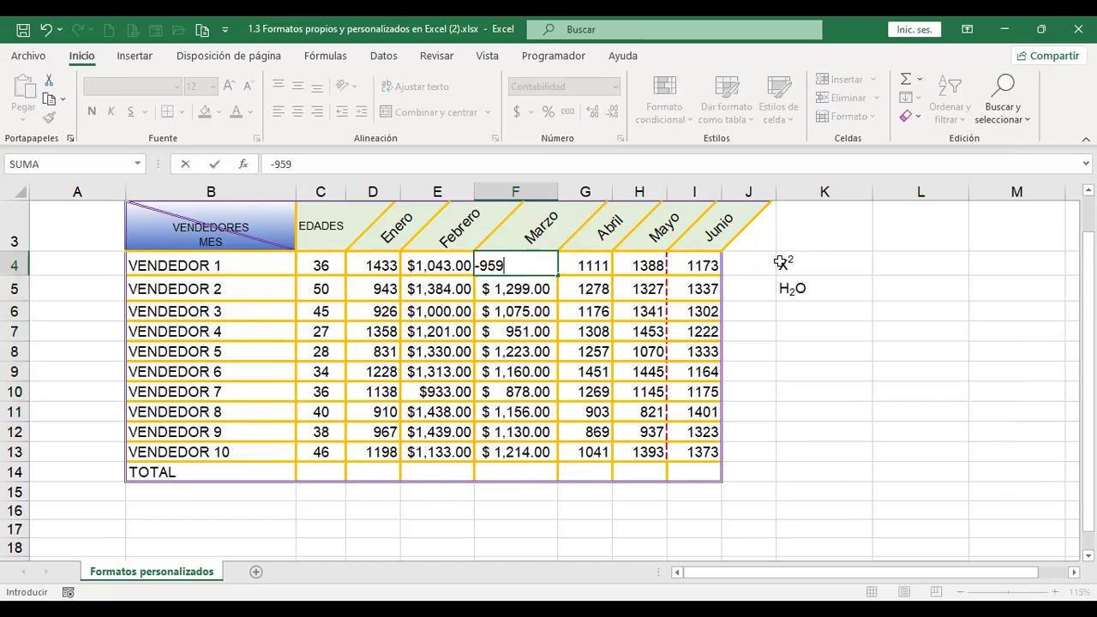
{"action": "key", "text": "Return"}
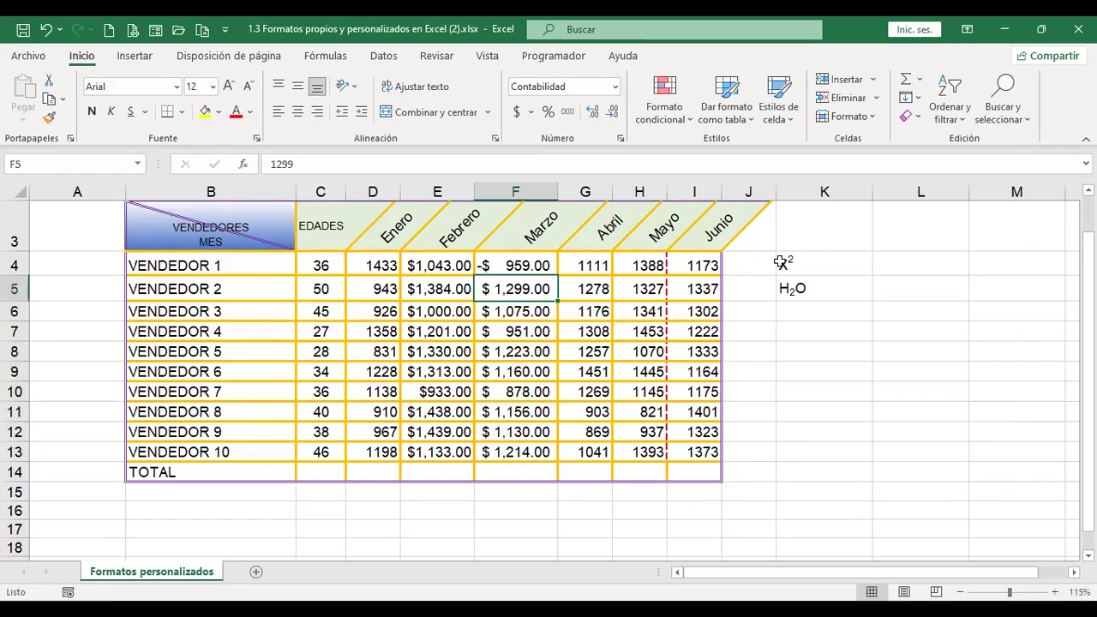
{"action": "key", "text": "Up"}
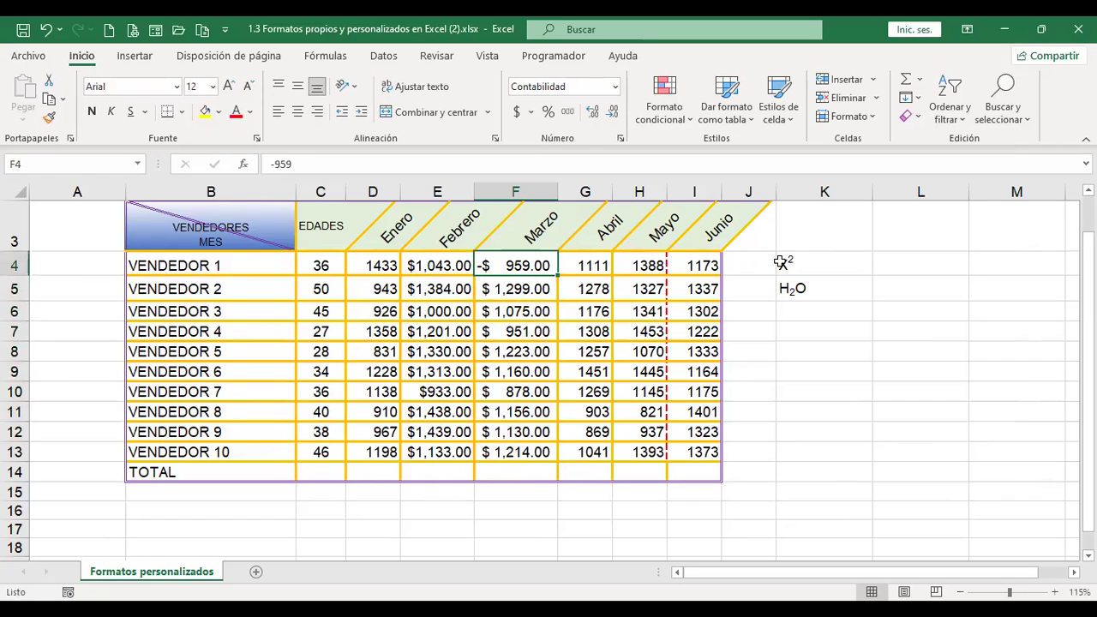
{"action": "key", "text": "ctrl+1"}
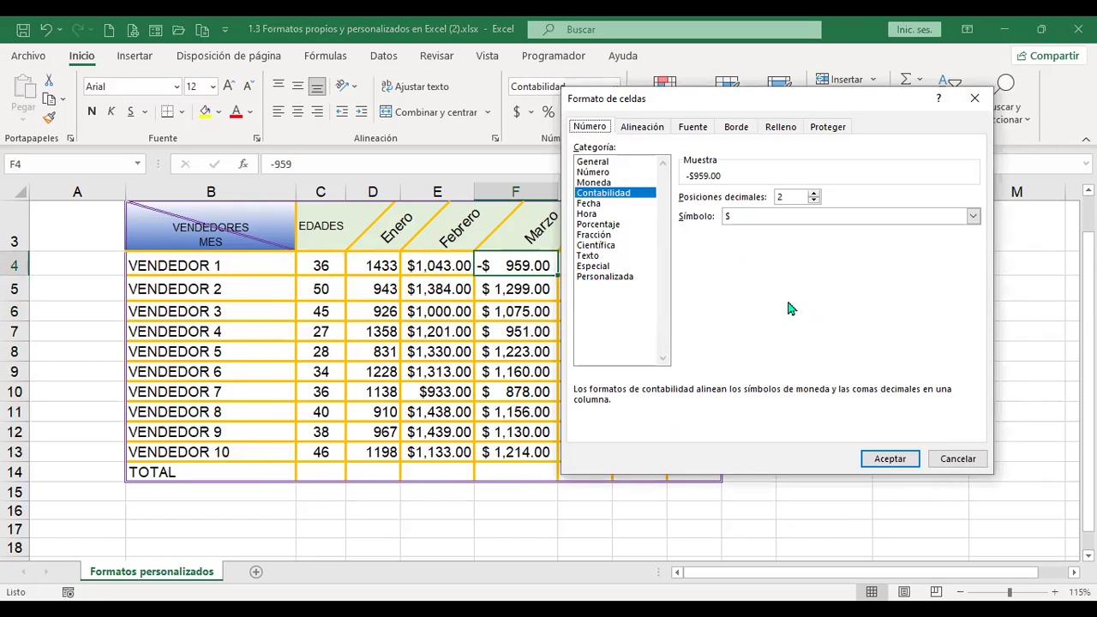
{"action": "left_click", "coordinate": [595, 204]}
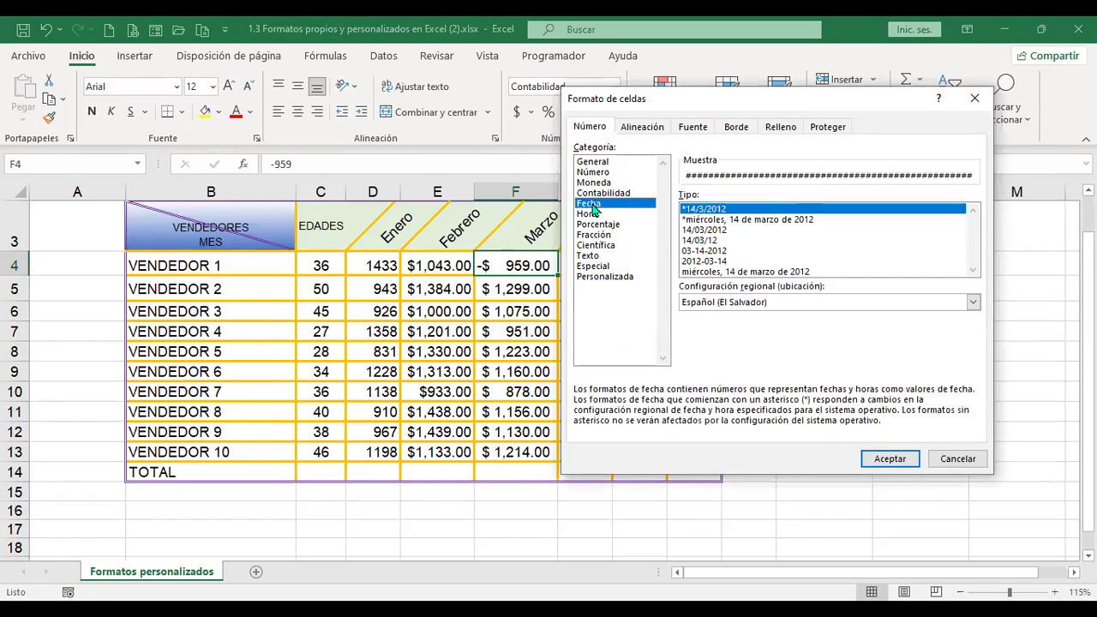
{"action": "left_click", "coordinate": [977, 459]}
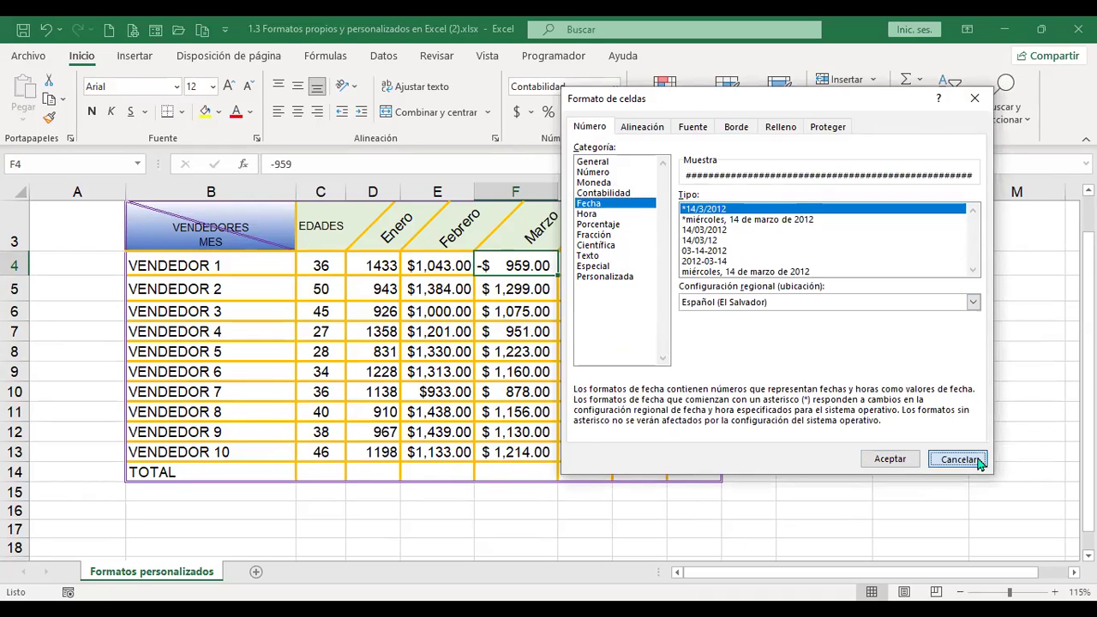
Enter the date 7/7/22 in cell B16, below the sellers table.
{"action": "scroll", "coordinate": [824, 351], "scroll_direction": "down", "scroll_amount": 1}
{"action": "scroll", "coordinate": [824, 351], "scroll_direction": "up", "scroll_amount": 1}
{"action": "scroll", "coordinate": [823, 353], "scroll_direction": "down", "scroll_amount": 1}
{"action": "scroll", "coordinate": [824, 352], "scroll_direction": "down", "scroll_amount": 3}
{"action": "left_click", "coordinate": [227, 293]}
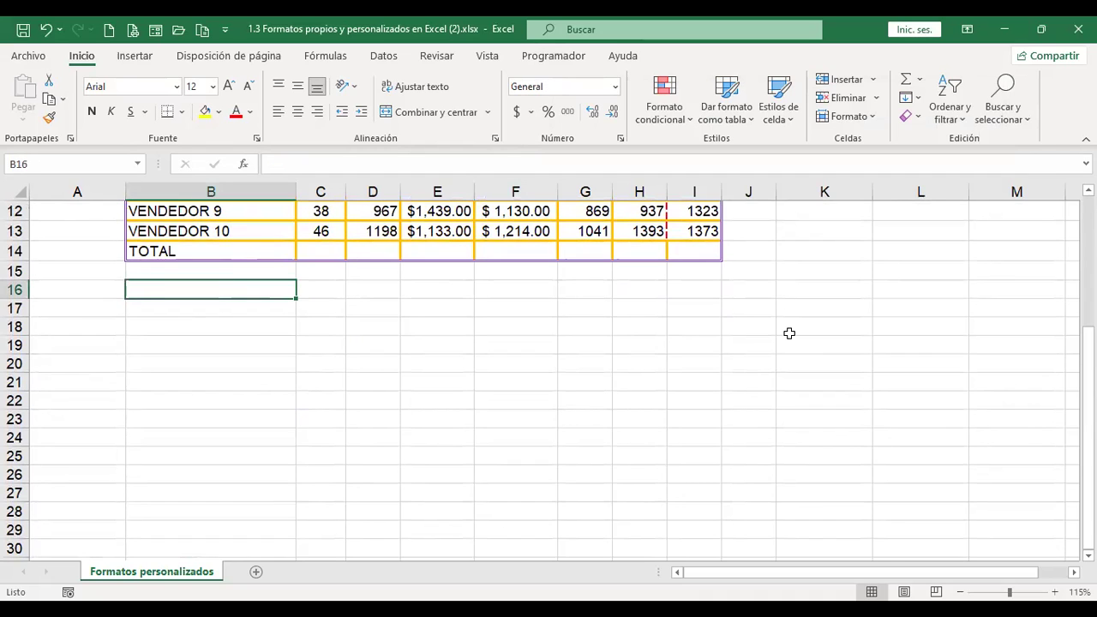
{"action": "type", "text": "7/7/22"}
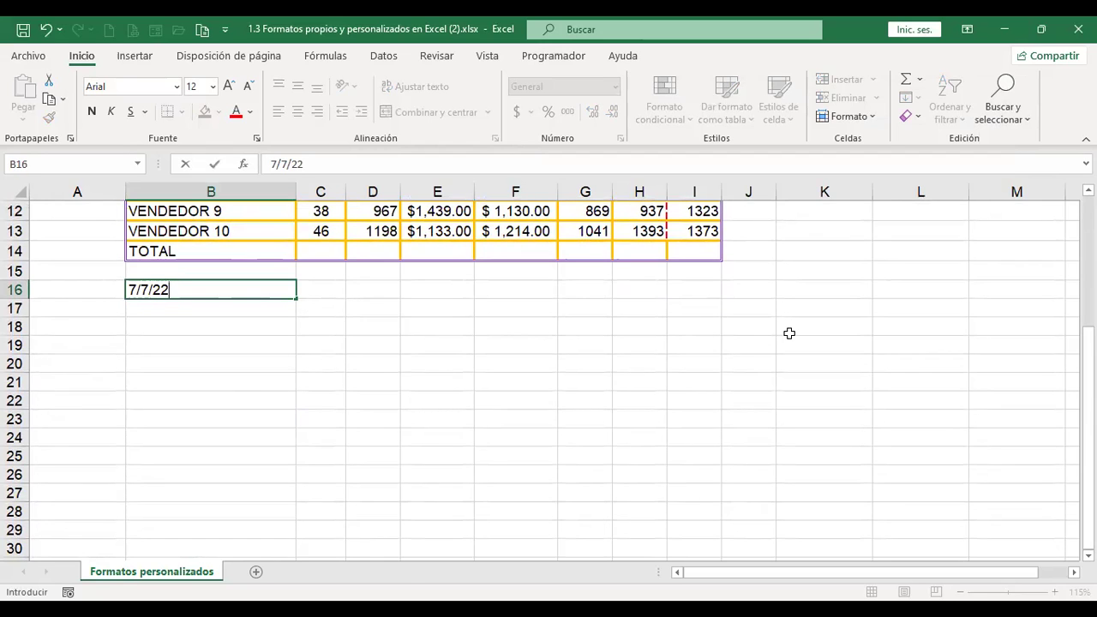
{"action": "key", "text": "Return"}
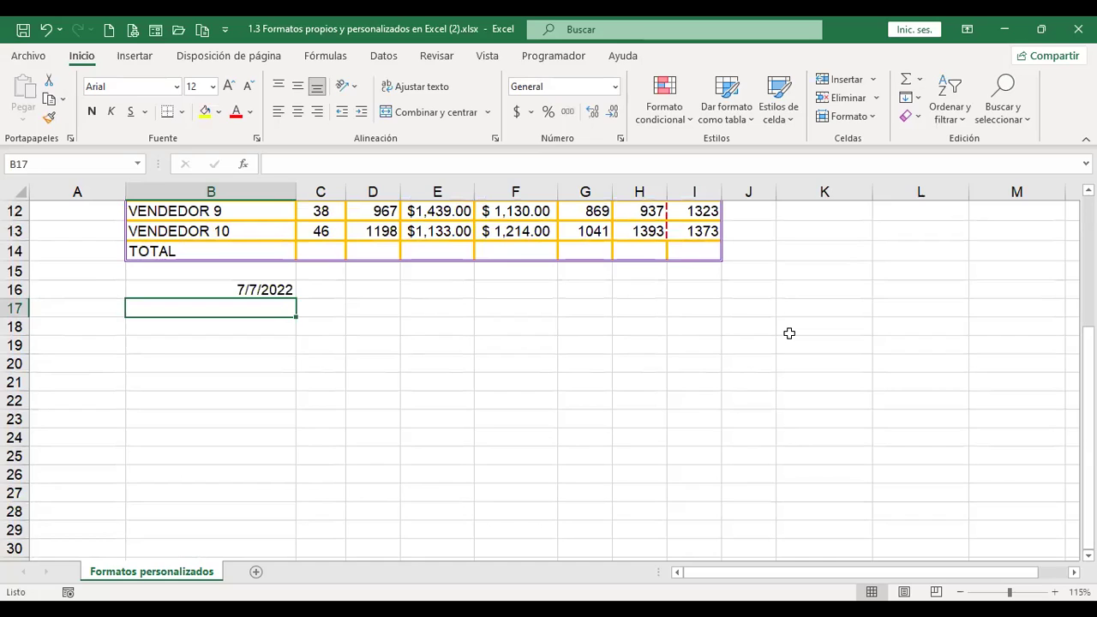
Apply the Fecha format type *14/3/2012 to the date in B16.
{"action": "key", "text": "Up"}
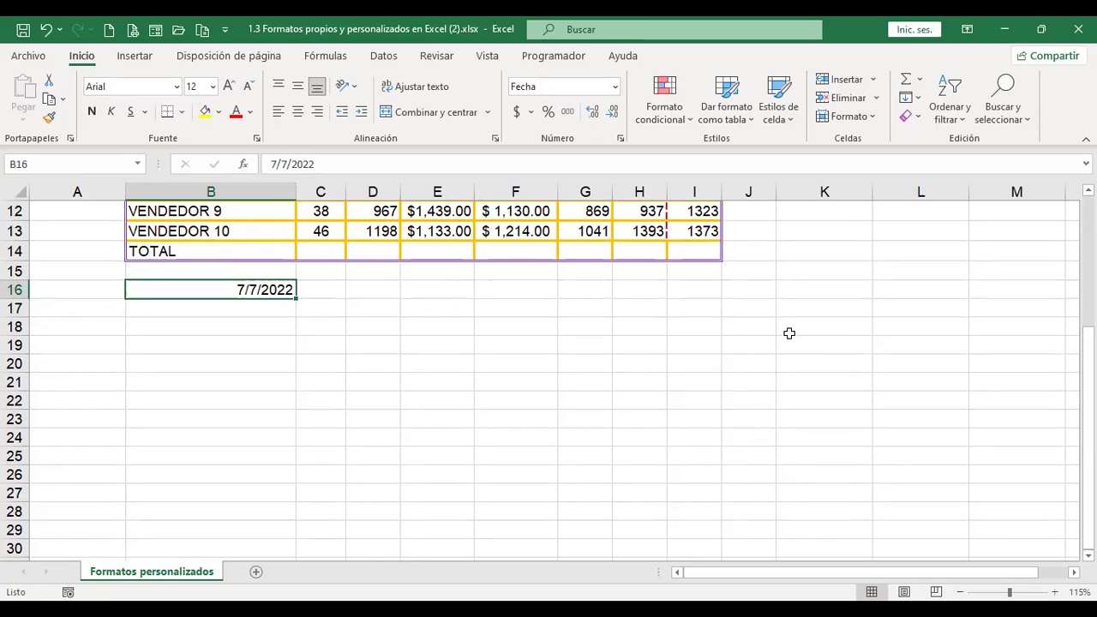
{"action": "key", "text": "ctrl+1"}
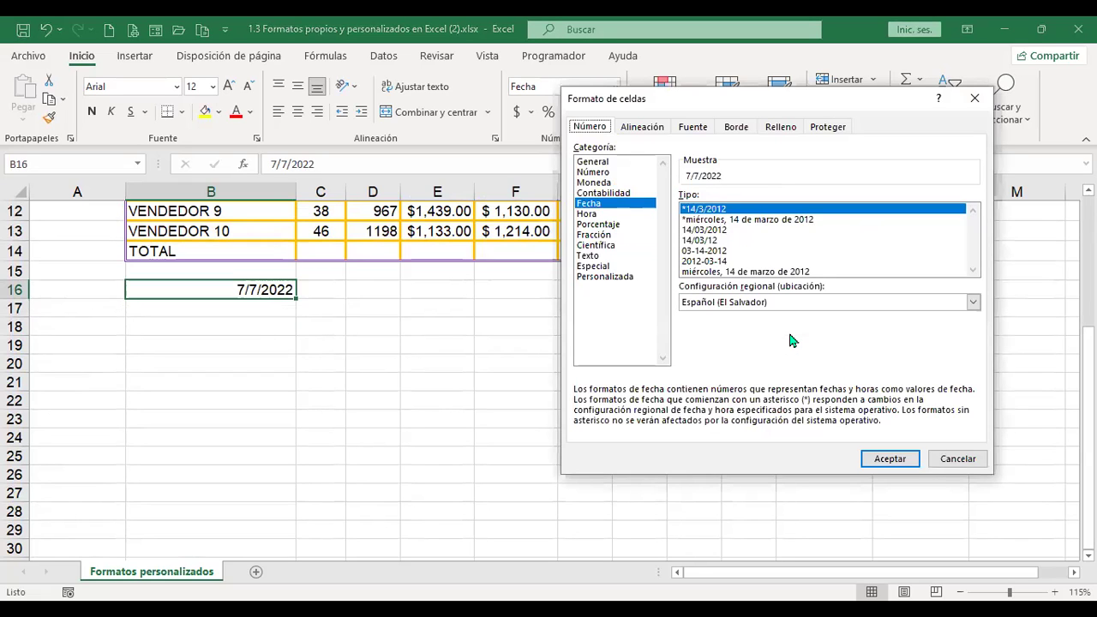
{"action": "left_click", "coordinate": [723, 210]}
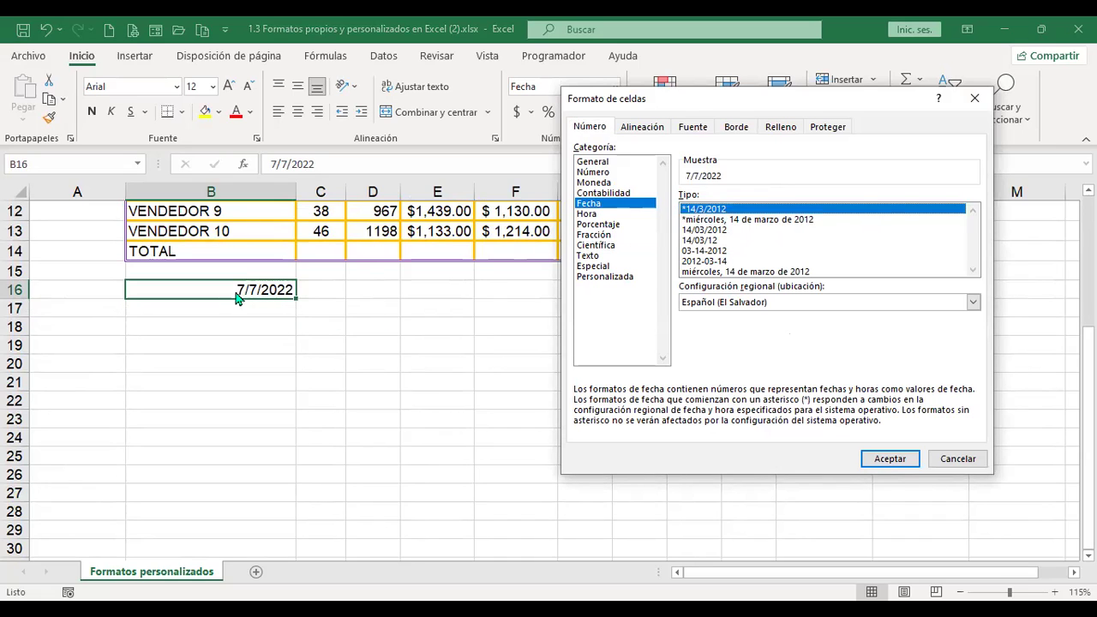
{"action": "left_click", "coordinate": [902, 460]}
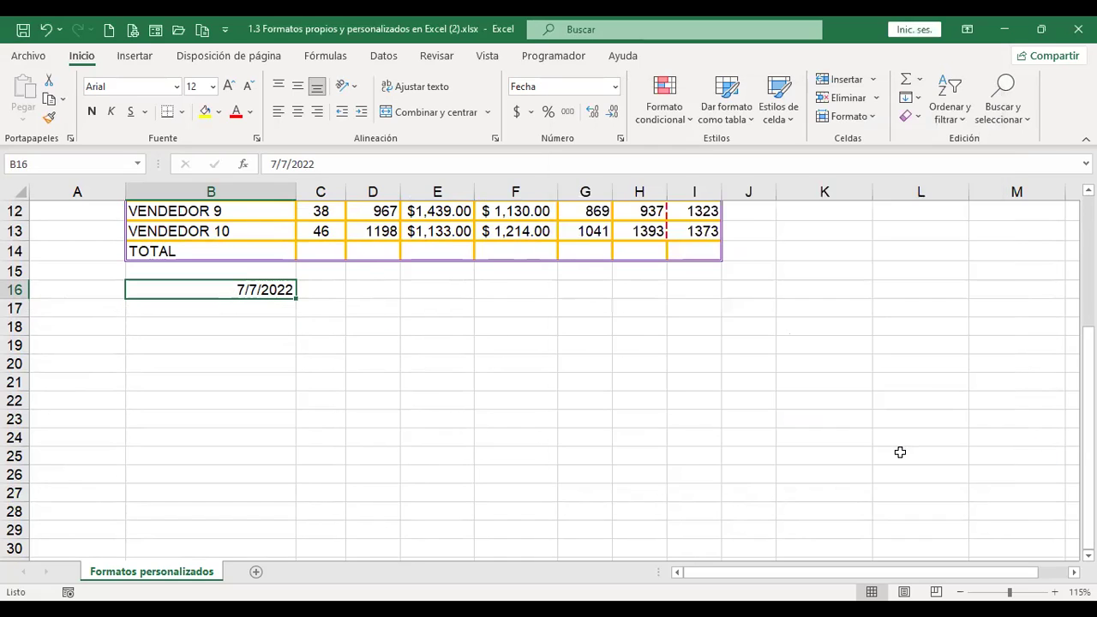
Change the B16 date to the long Fecha type *miércoles, 14 de marzo de 2012.
{"action": "key", "text": "ctrl+1"}
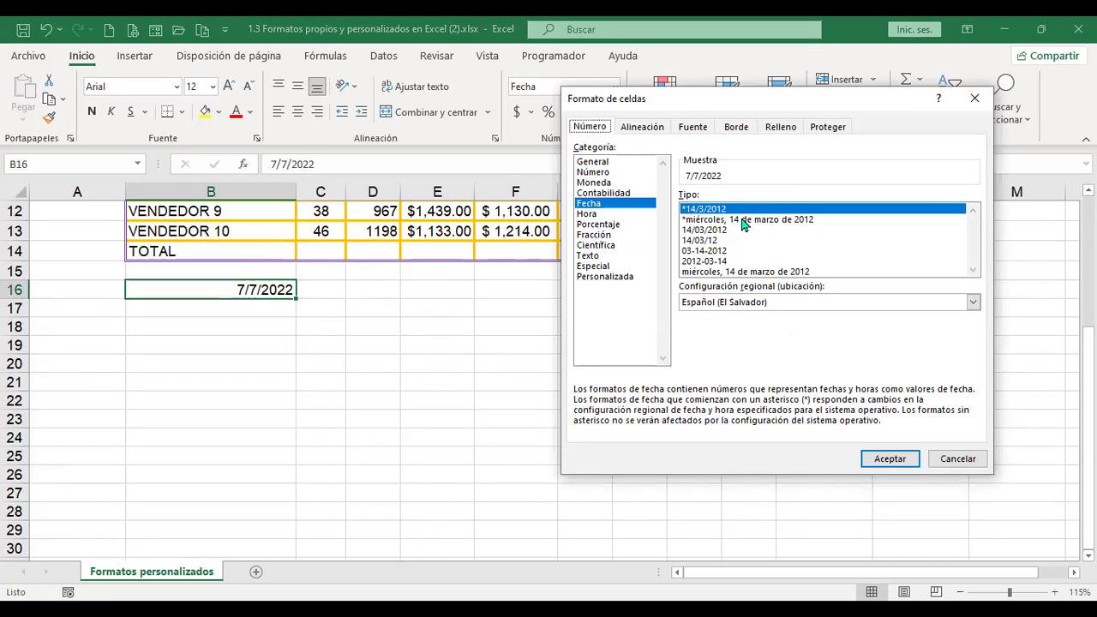
{"action": "left_click", "coordinate": [745, 221]}
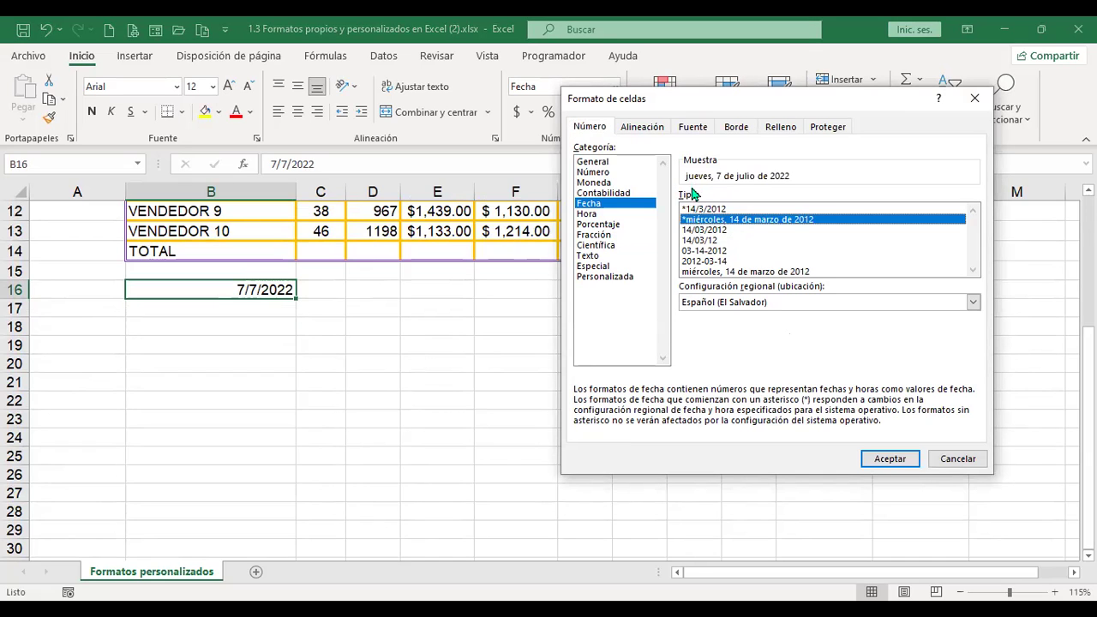
{"action": "left_click", "coordinate": [892, 465]}
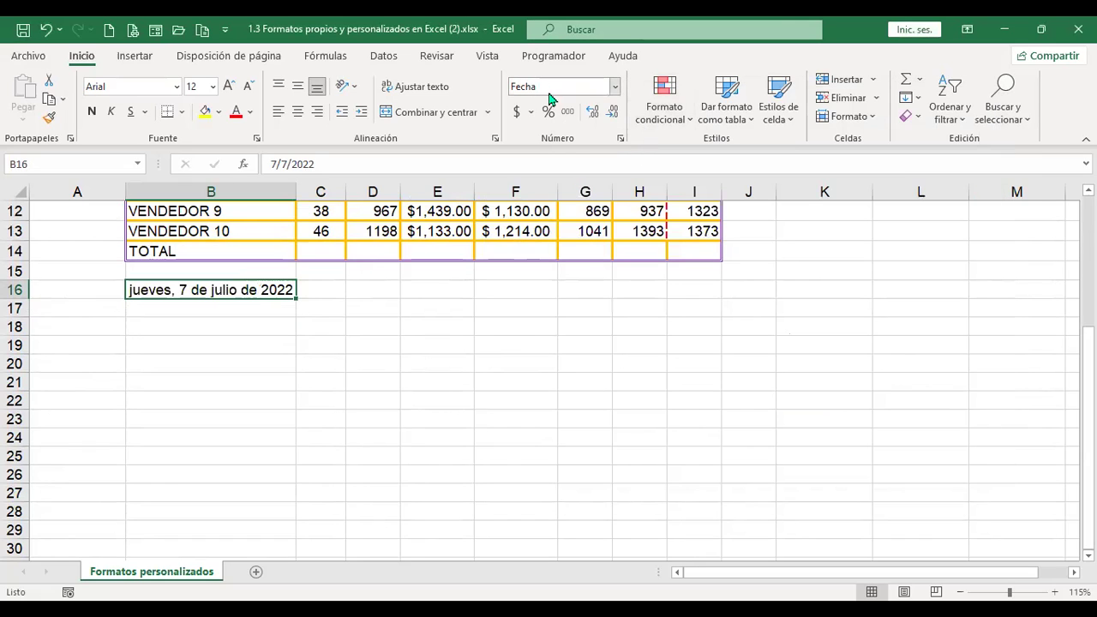
Switch the B16 date to the Fecha corta preset and back to Fecha larga.
{"action": "left_click", "coordinate": [616, 88]}
{"action": "left_click", "coordinate": [603, 268]}
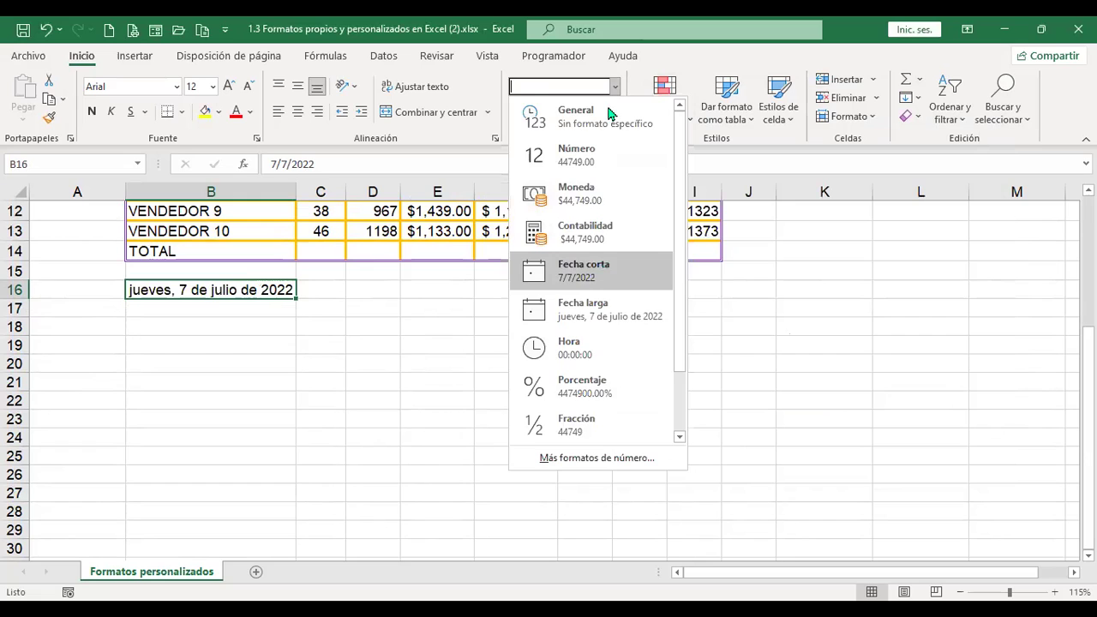
{"action": "left_click", "coordinate": [613, 88]}
{"action": "left_click", "coordinate": [611, 308]}
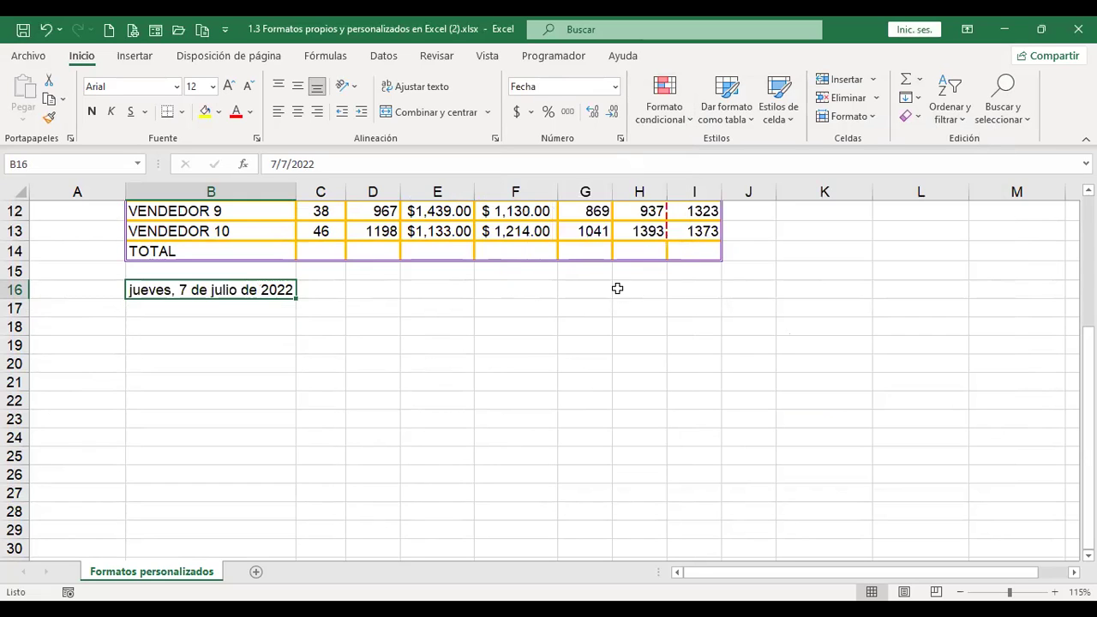
Format the B16 date with the Fecha type 14/03/2012, showing two-digit day and month.
{"action": "key", "text": "ctrl+1"}
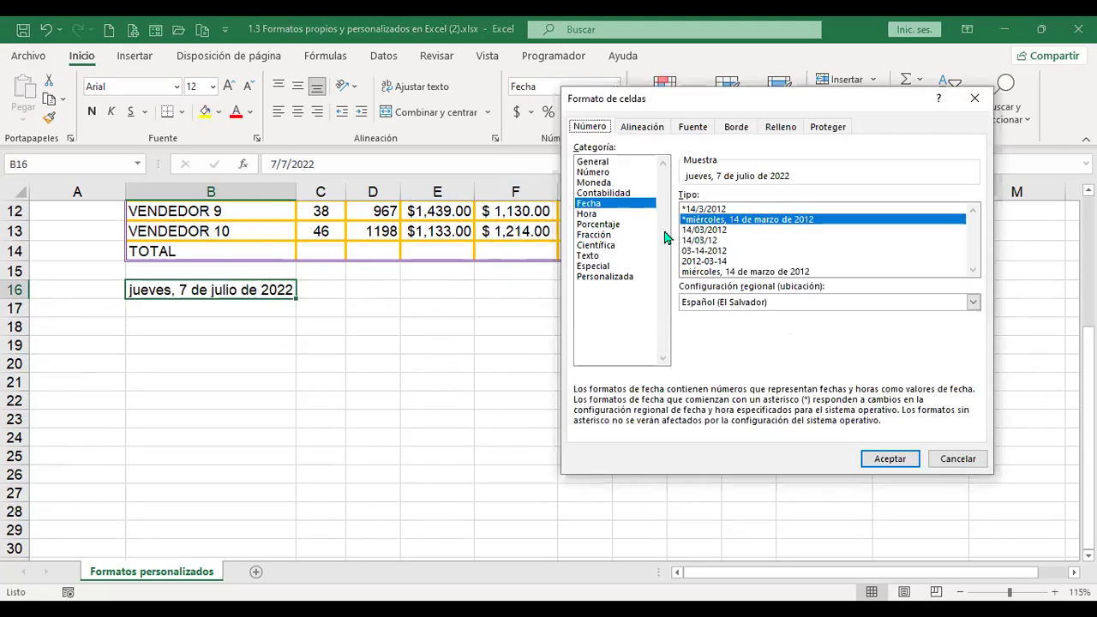
{"action": "left_click", "coordinate": [712, 230]}
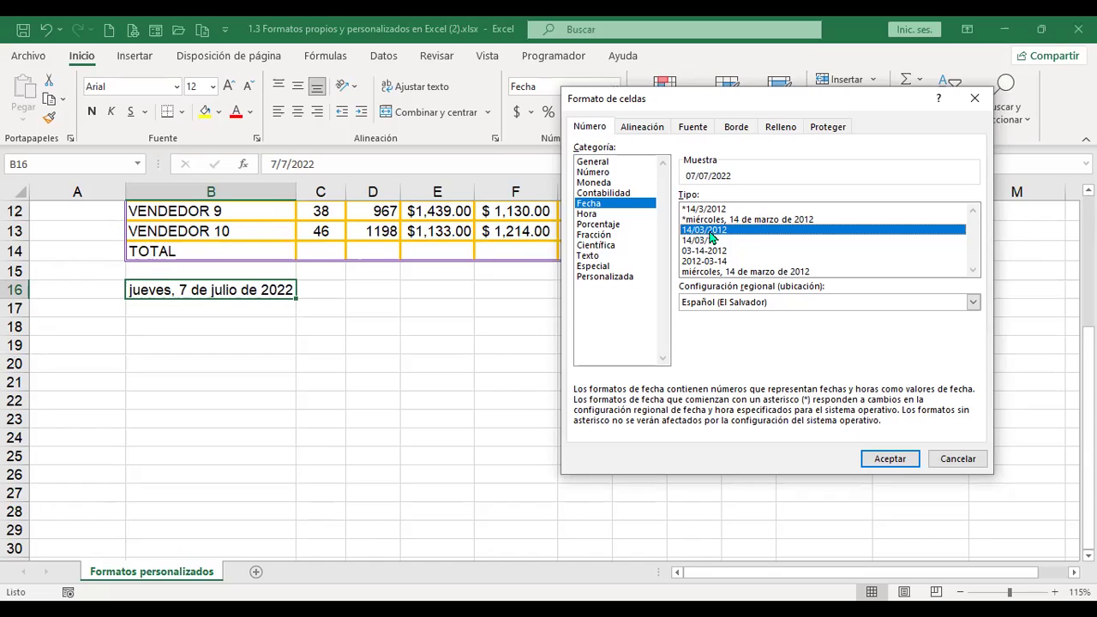
{"action": "left_click", "coordinate": [888, 458]}
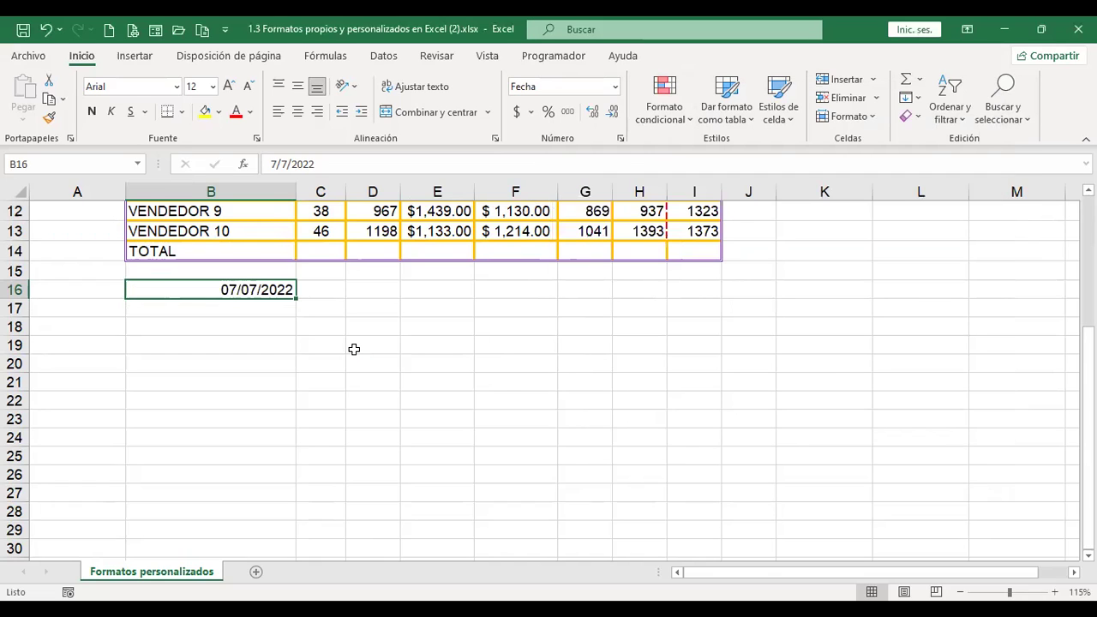
Format the B16 date with the Fecha type 14/03/12, using a two-digit year.
{"action": "key", "text": "ctrl+1"}
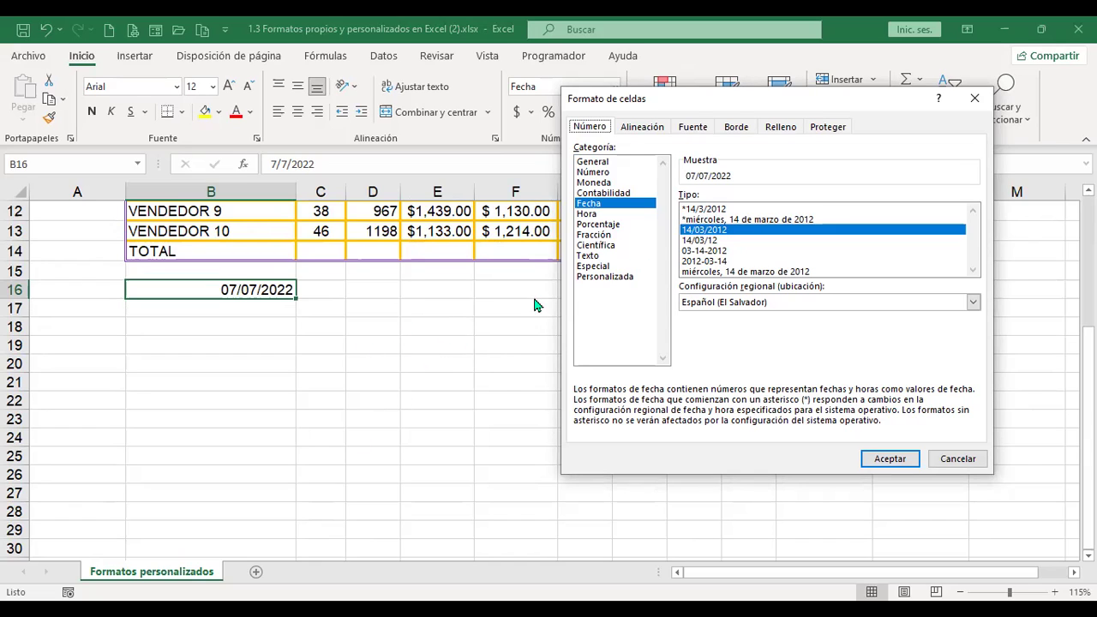
{"action": "left_click", "coordinate": [716, 241]}
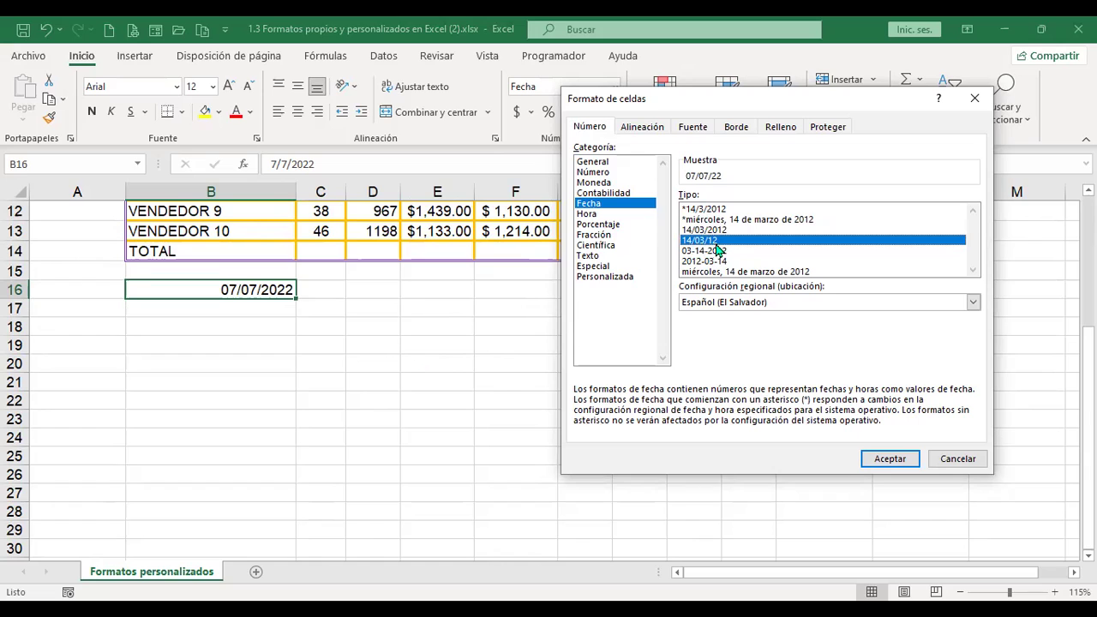
{"action": "left_click", "coordinate": [890, 459]}
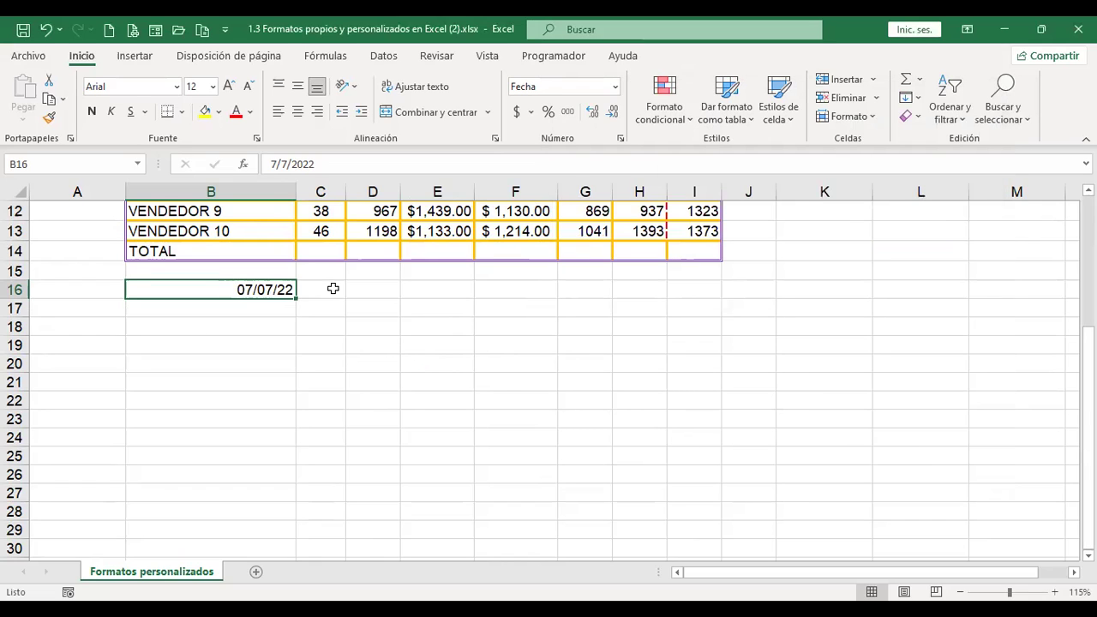
Open the cell format settings for the date in B16.
{"action": "key", "text": "ctrl+1"}
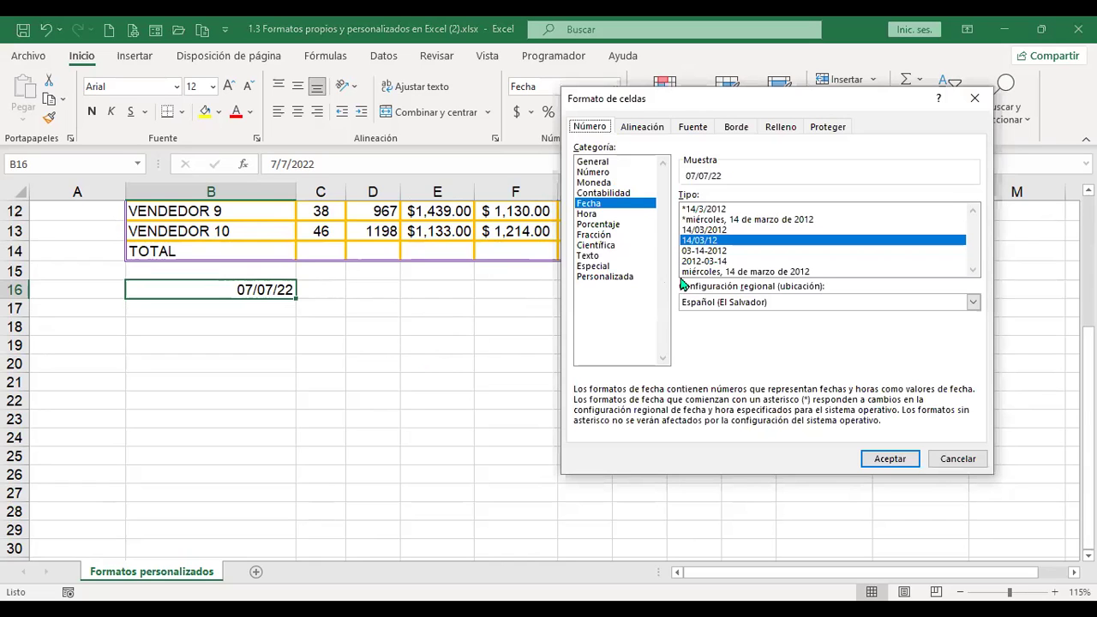
Format the date in cell B16 with the 03-14-2012 date type.
{"action": "left_click", "coordinate": [706, 250]}
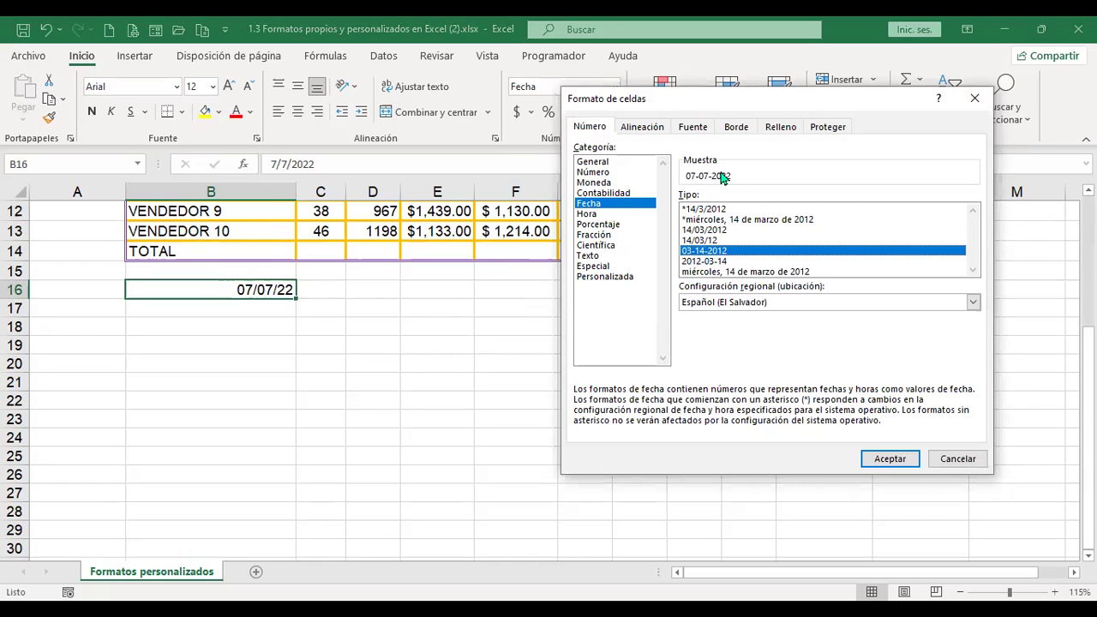
{"action": "left_click", "coordinate": [888, 459]}
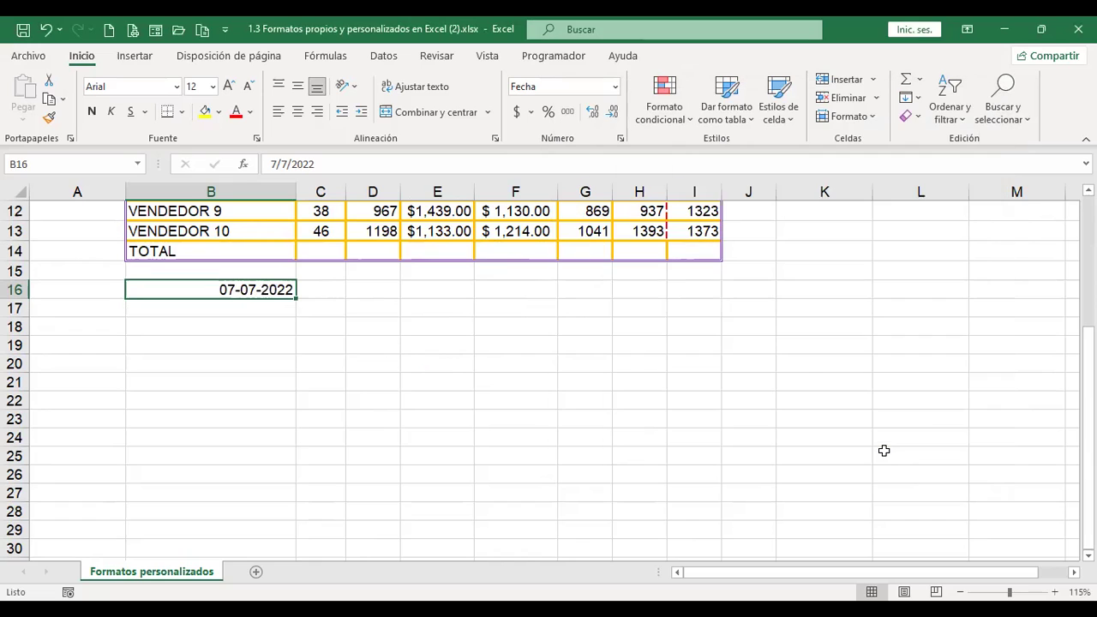
Apply the "miércoles, 14 de marzo de 2012" date type without asterisk to cell B16 and autofit column B.
{"action": "key", "text": "ctrl+1"}
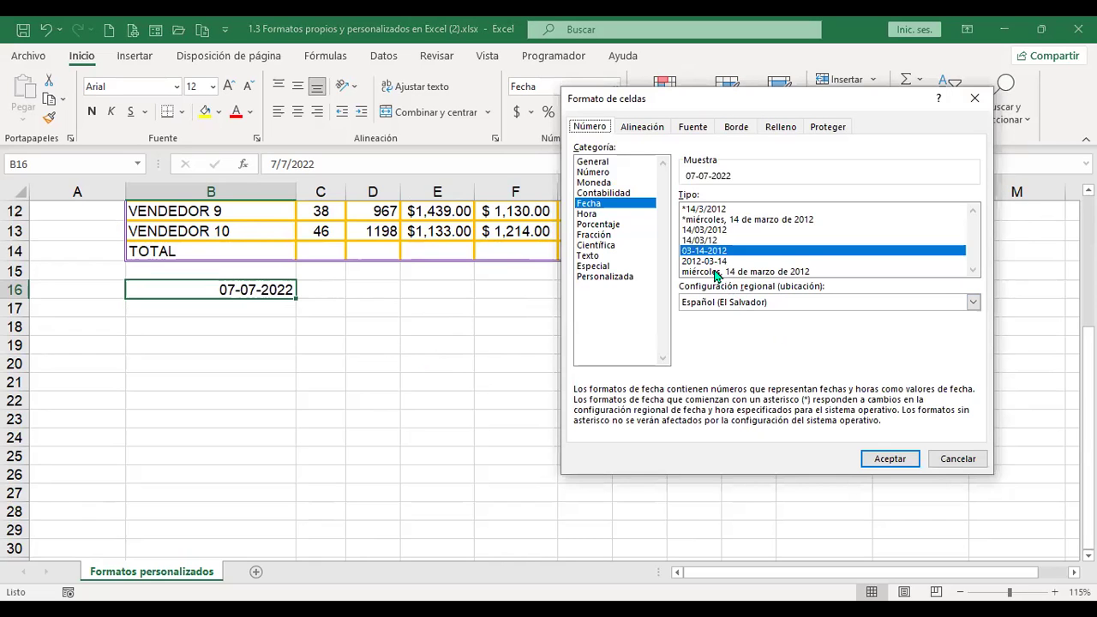
{"action": "left_click", "coordinate": [715, 261]}
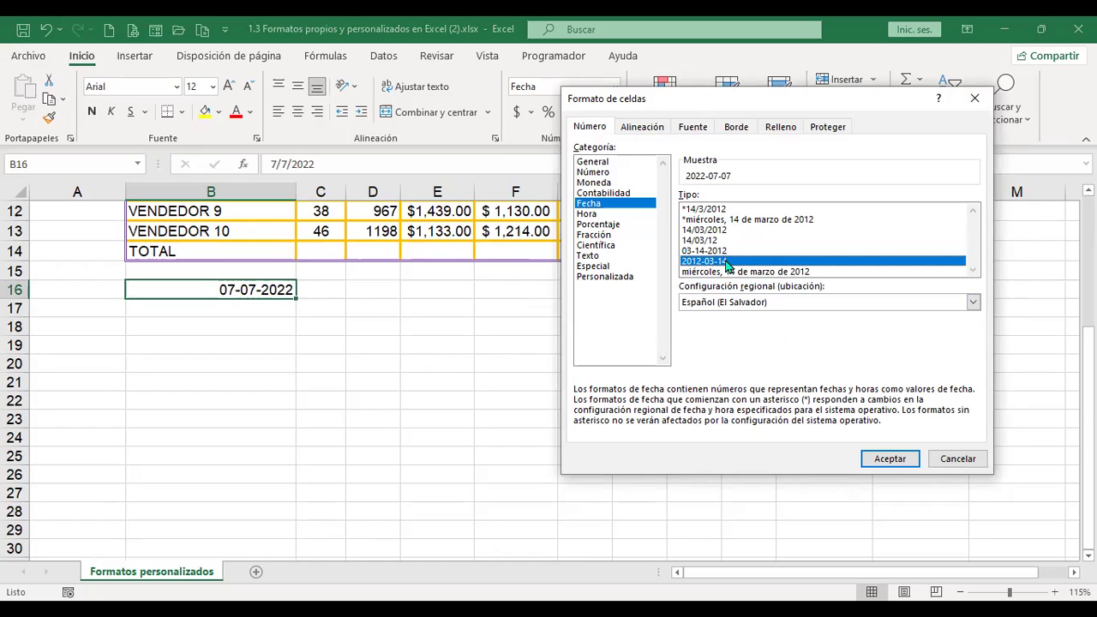
{"action": "left_click", "coordinate": [704, 273]}
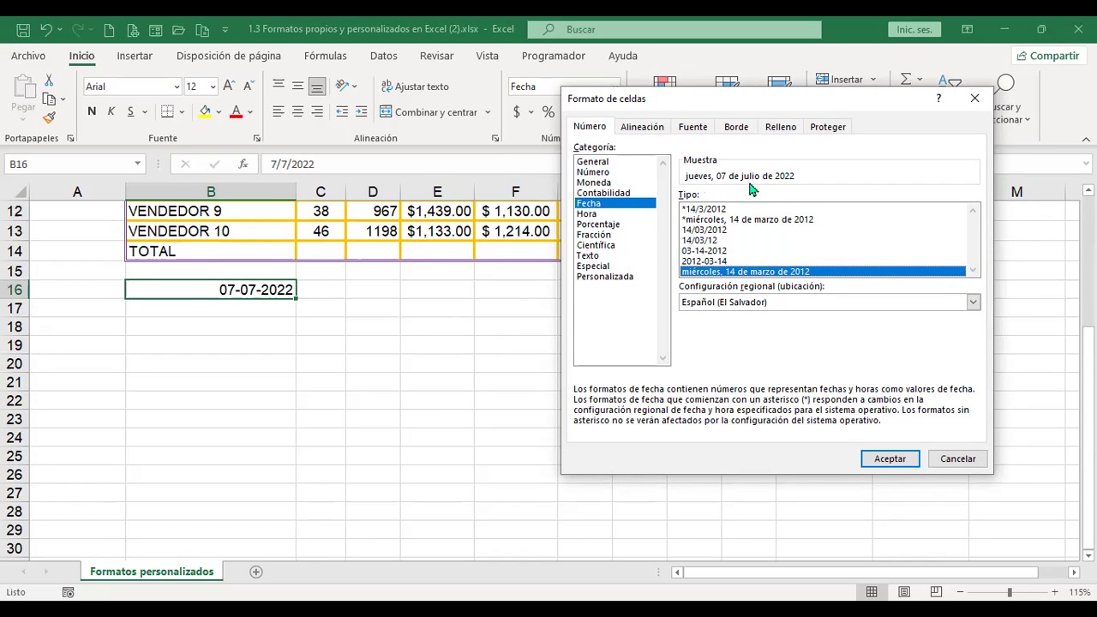
{"action": "left_click", "coordinate": [890, 459]}
{"action": "double_click", "coordinate": [296, 191]}
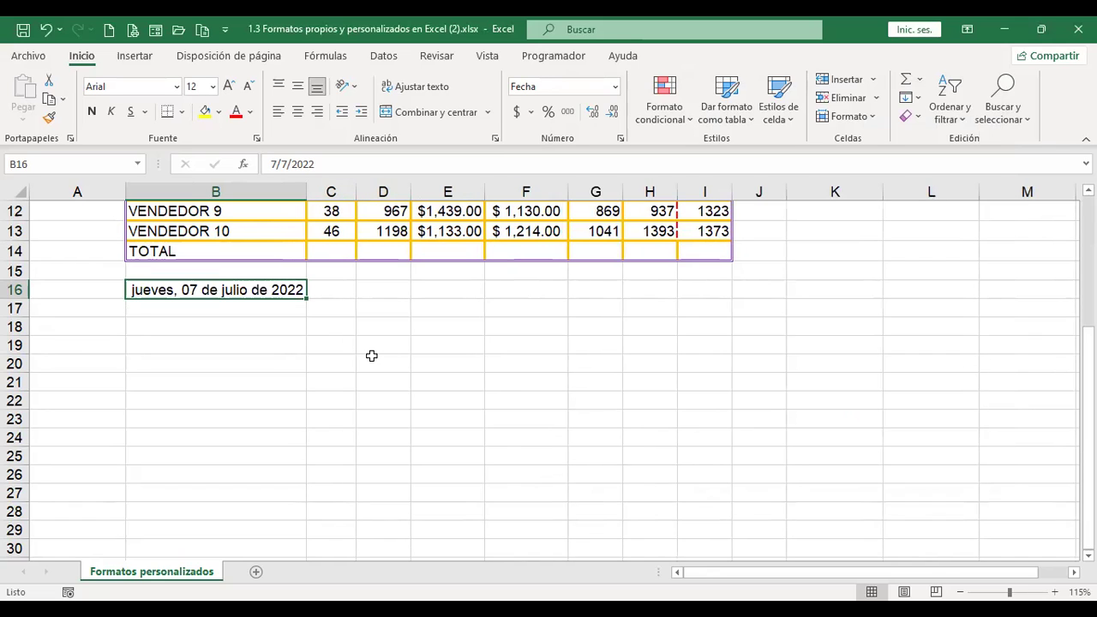
{"action": "key", "text": "ctrl+1"}
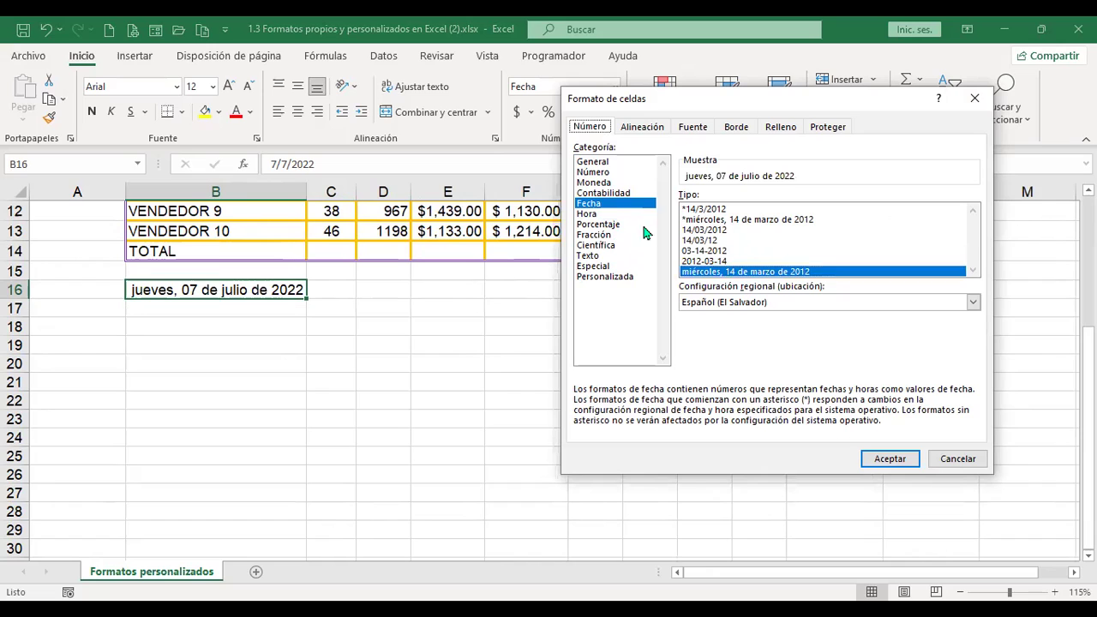
{"action": "left_click", "coordinate": [958, 459]}
Enter the time 21:35 in cell B18 and format it with the *13:30:55 time type.
{"action": "left_click", "coordinate": [253, 325]}
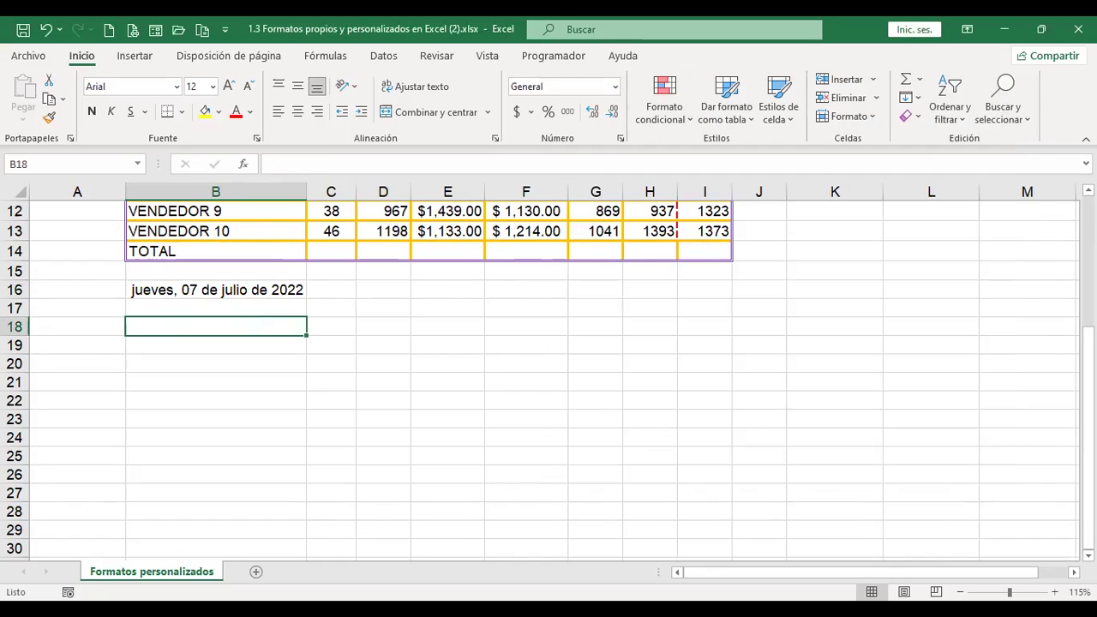
{"action": "type", "text": "21:35"}
{"action": "key", "text": "Return"}
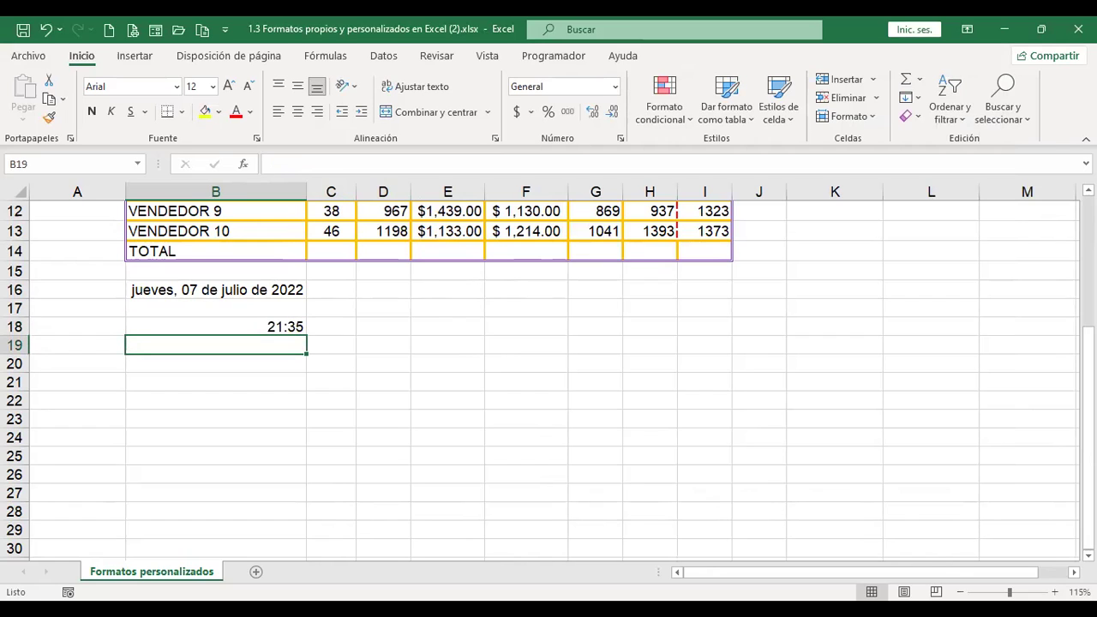
{"action": "left_click", "coordinate": [215, 326]}
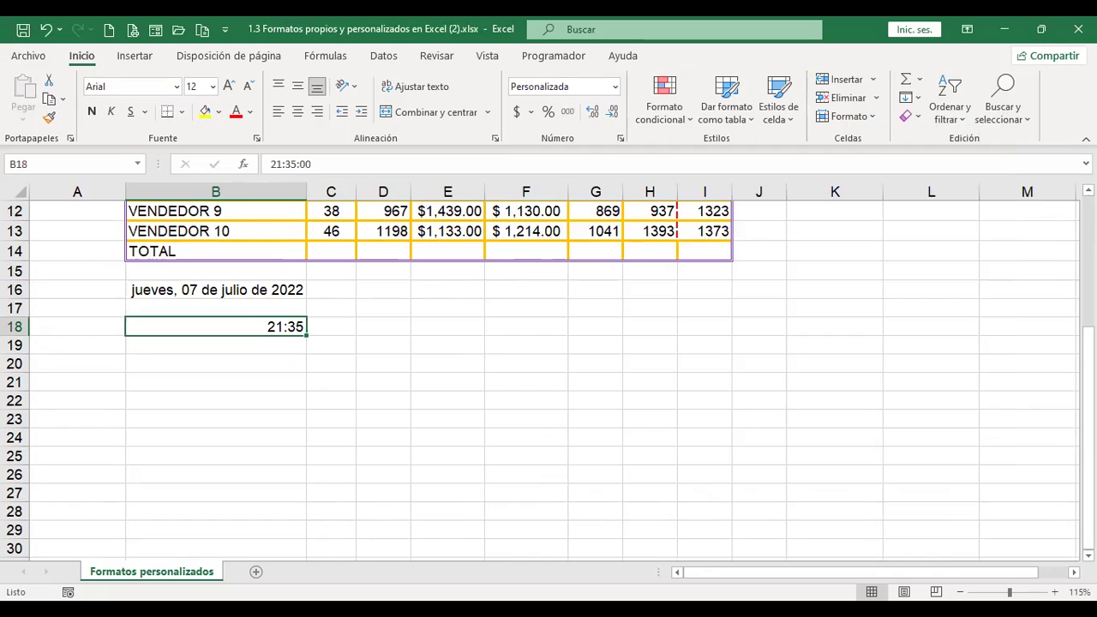
{"action": "key", "text": "ctrl+1"}
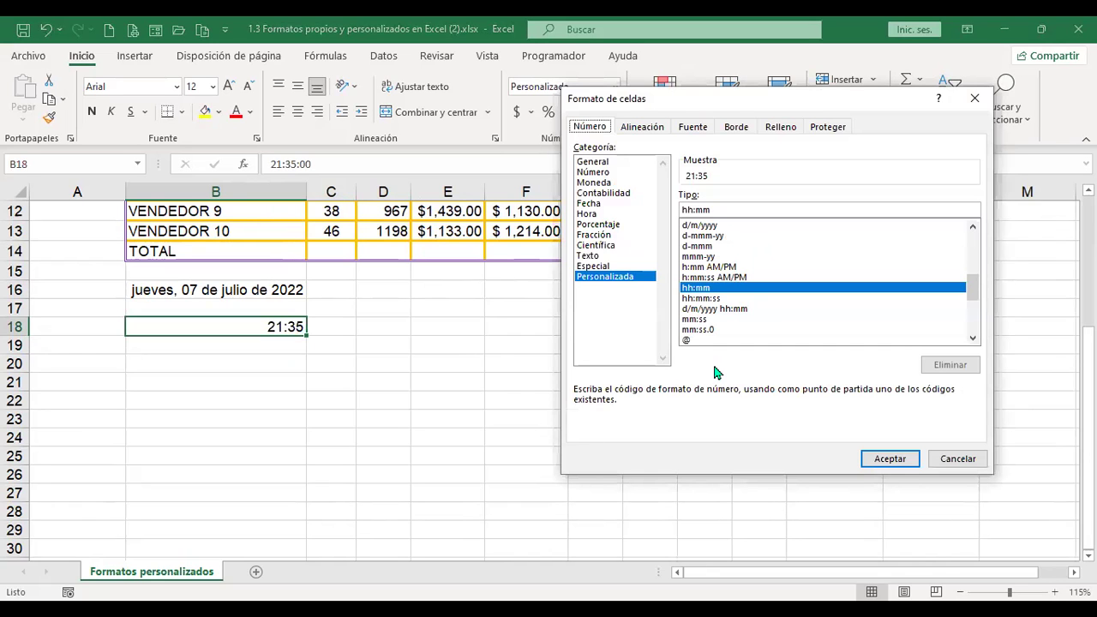
{"action": "left_click", "coordinate": [600, 214]}
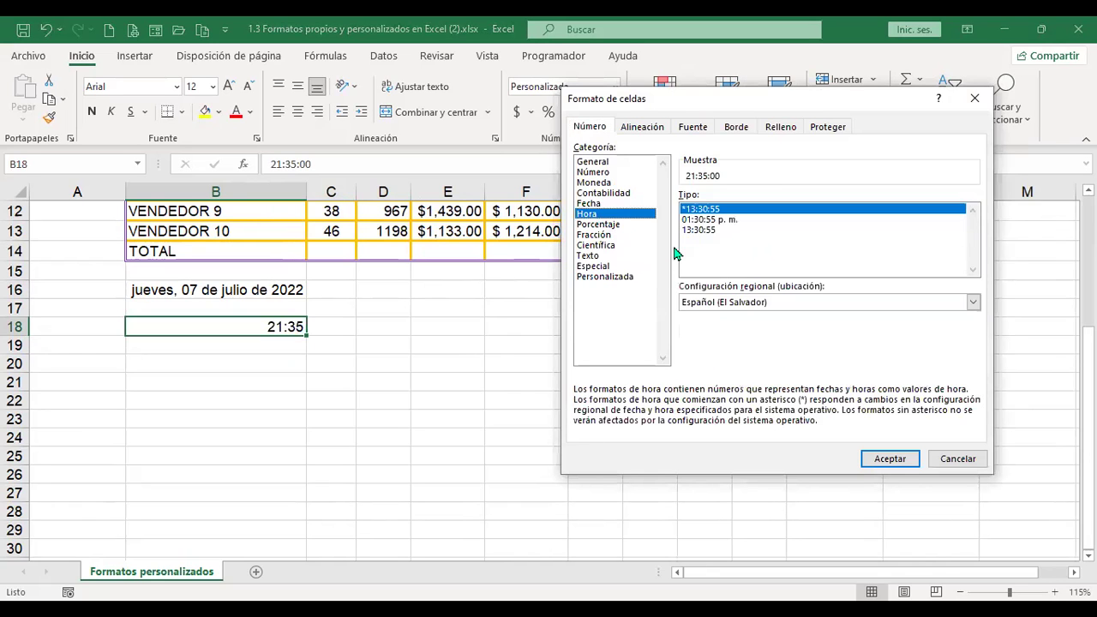
{"action": "left_click", "coordinate": [891, 459]}
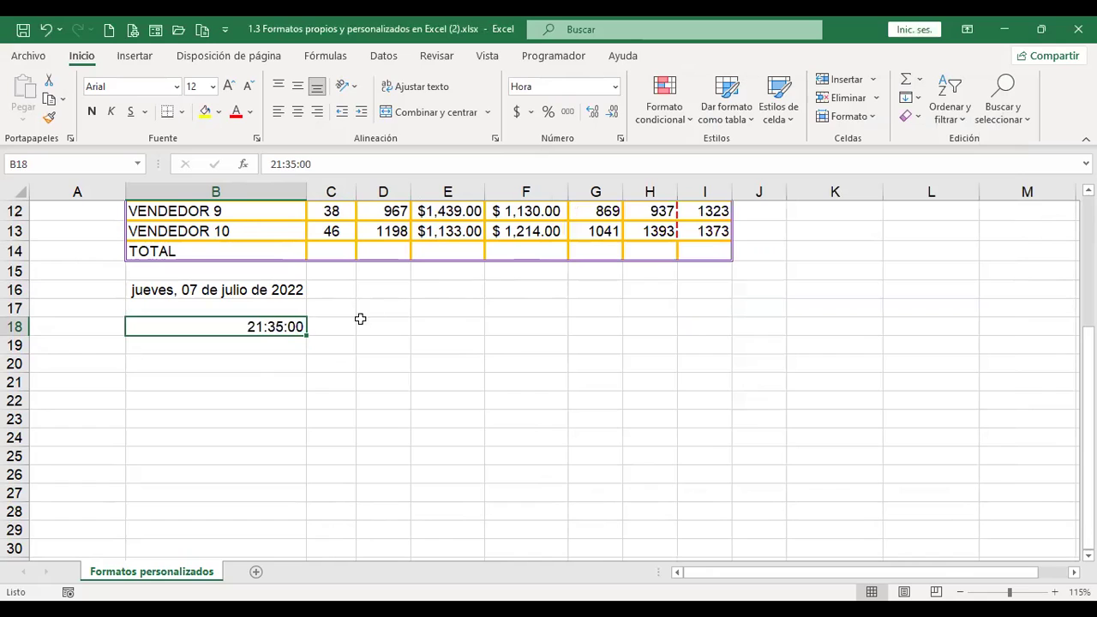
Change the format of cell B18 to the 12-hour time type 01:30:55 p. m.
{"action": "key", "text": "ctrl+1"}
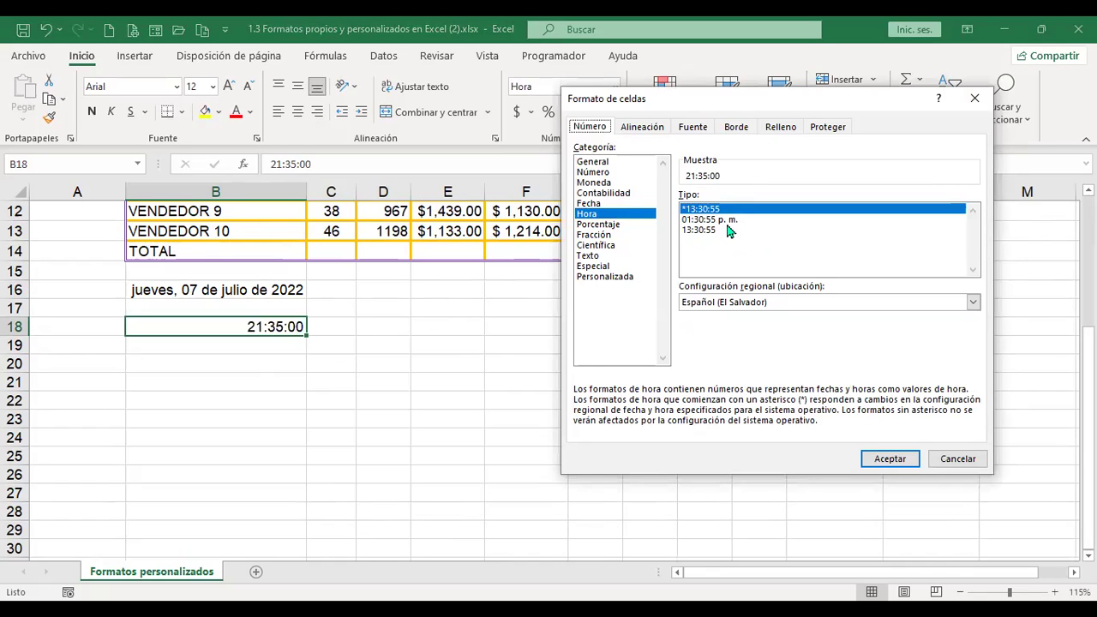
{"action": "left_click", "coordinate": [733, 221]}
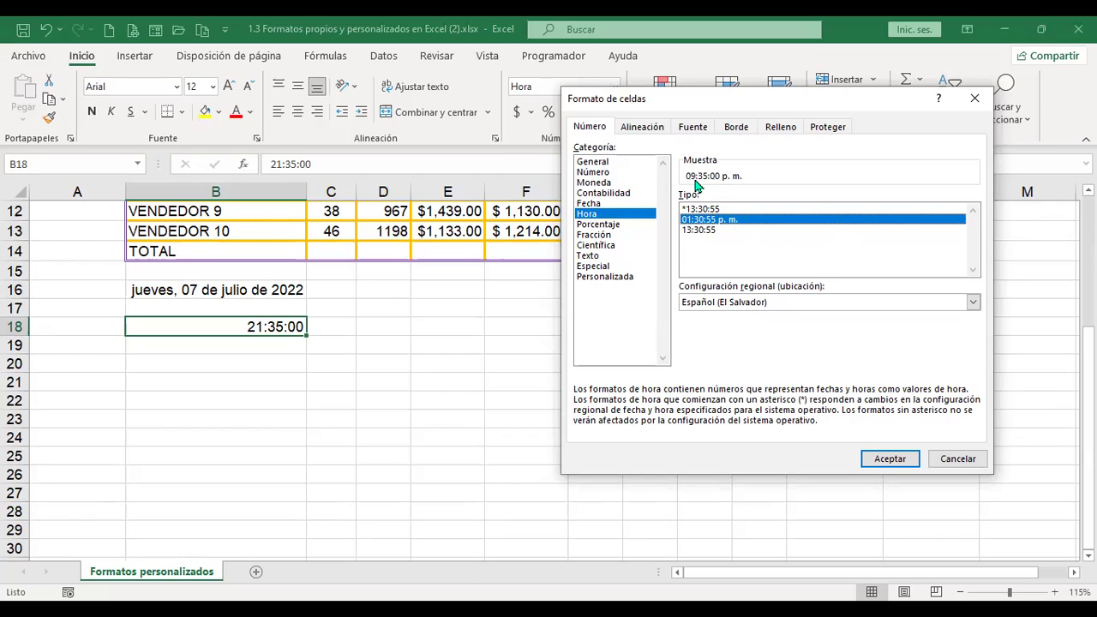
{"action": "left_click", "coordinate": [889, 460]}
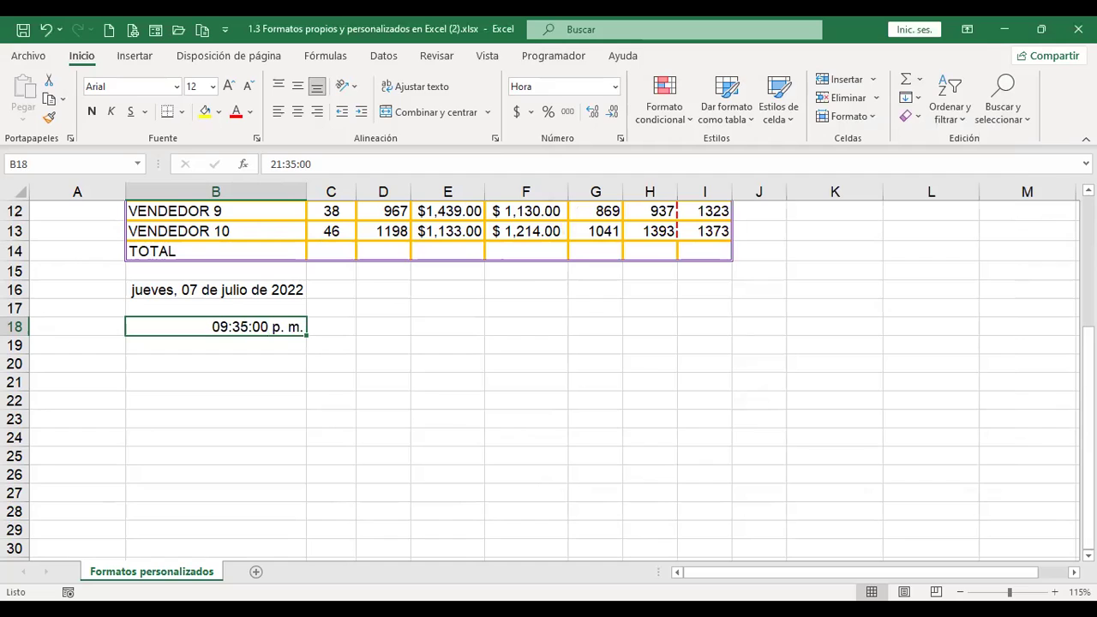
Replace the time in cell B18 with 9:35 and review its cell format settings.
{"action": "type", "text": "9"}
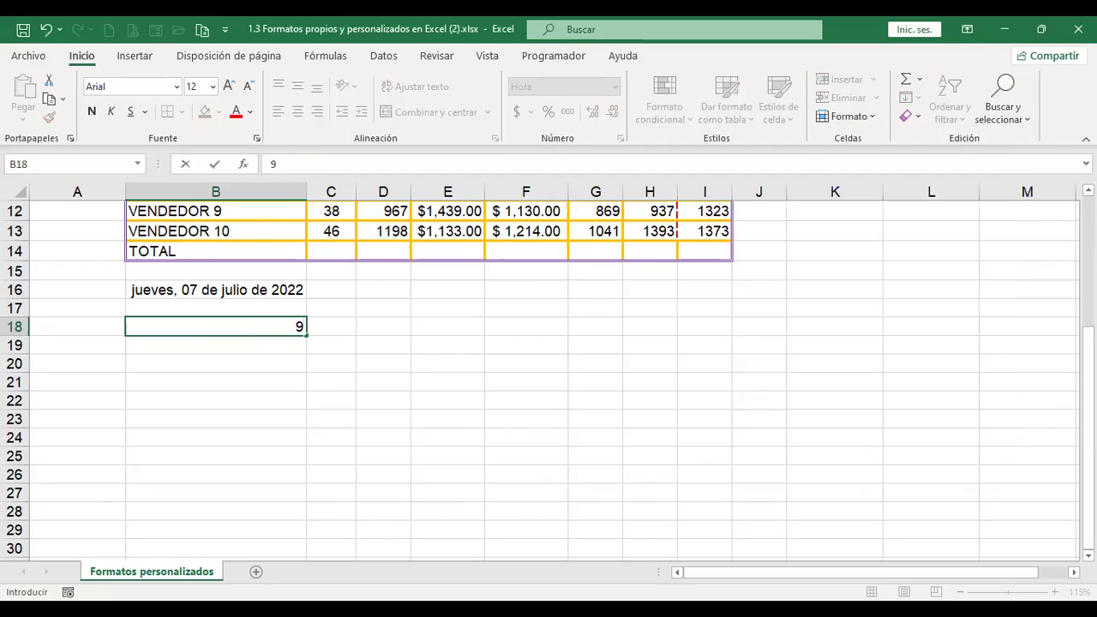
{"action": "type", "text": ":35"}
{"action": "key", "text": "Return"}
{"action": "left_click", "coordinate": [215, 326]}
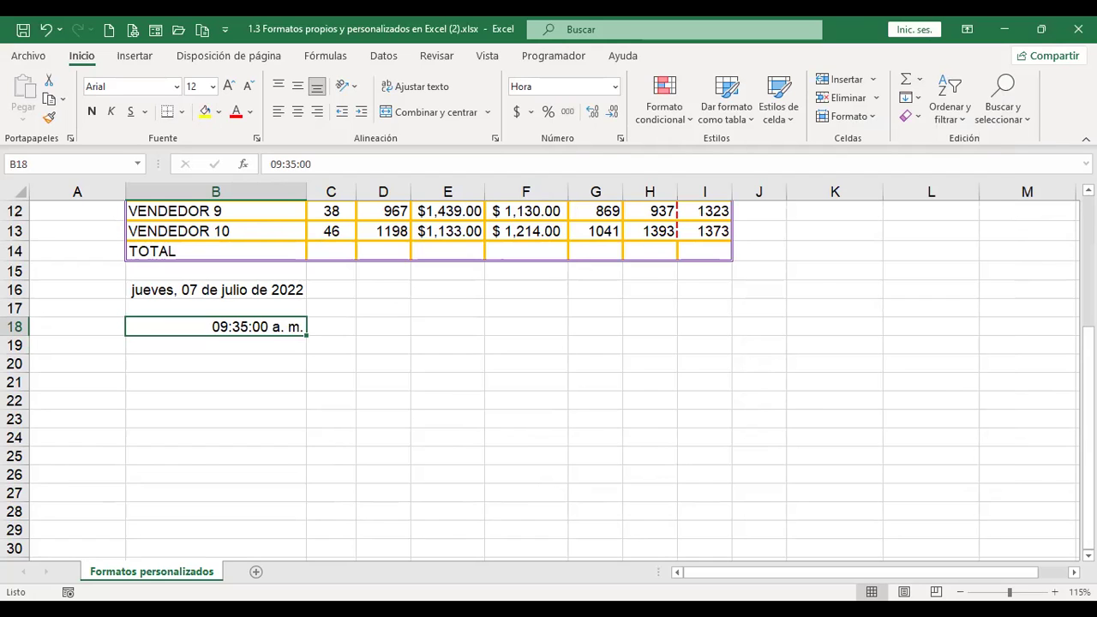
{"action": "key", "text": "ctrl+1"}
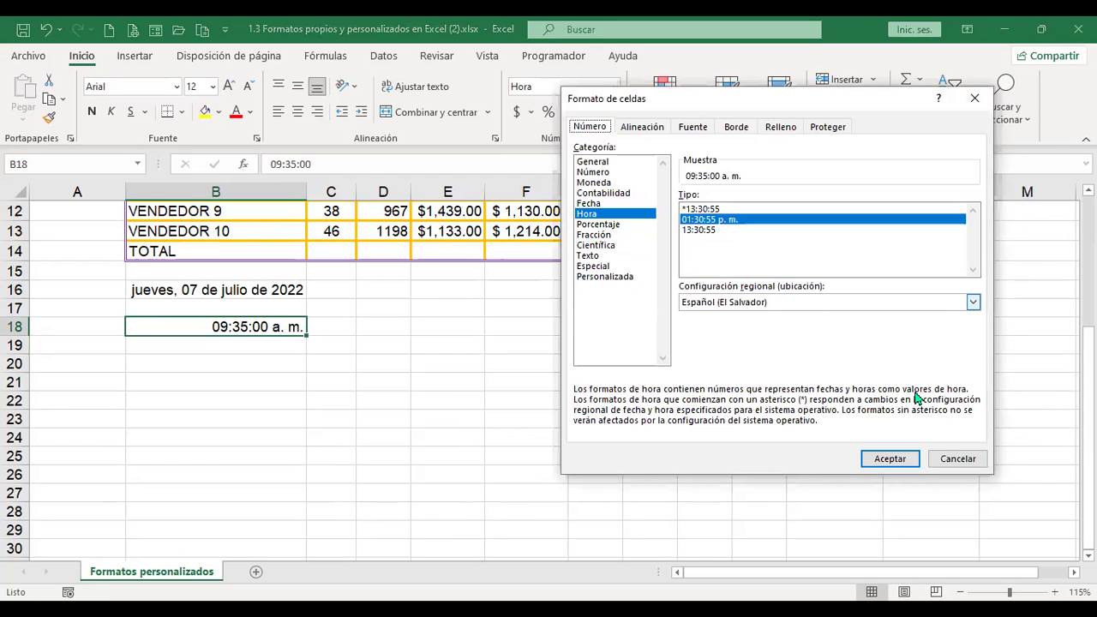
{"action": "left_click", "coordinate": [891, 459]}
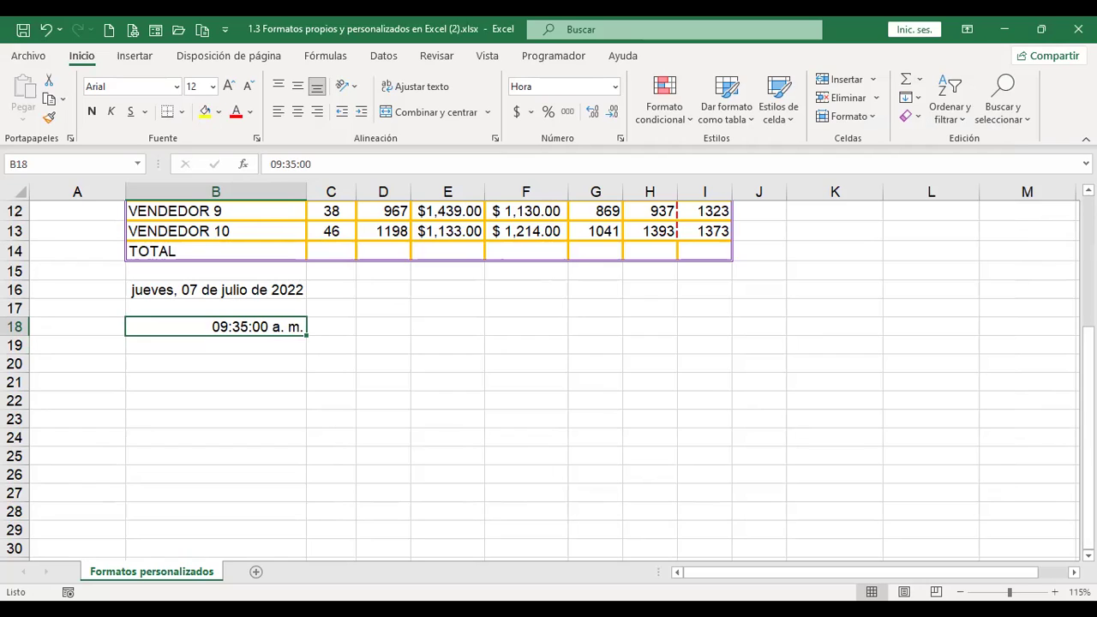
Replace the time in cell B18 with 21:36 and apply the 13:30:55 time type without asterisk.
{"action": "type", "text": "21:36"}
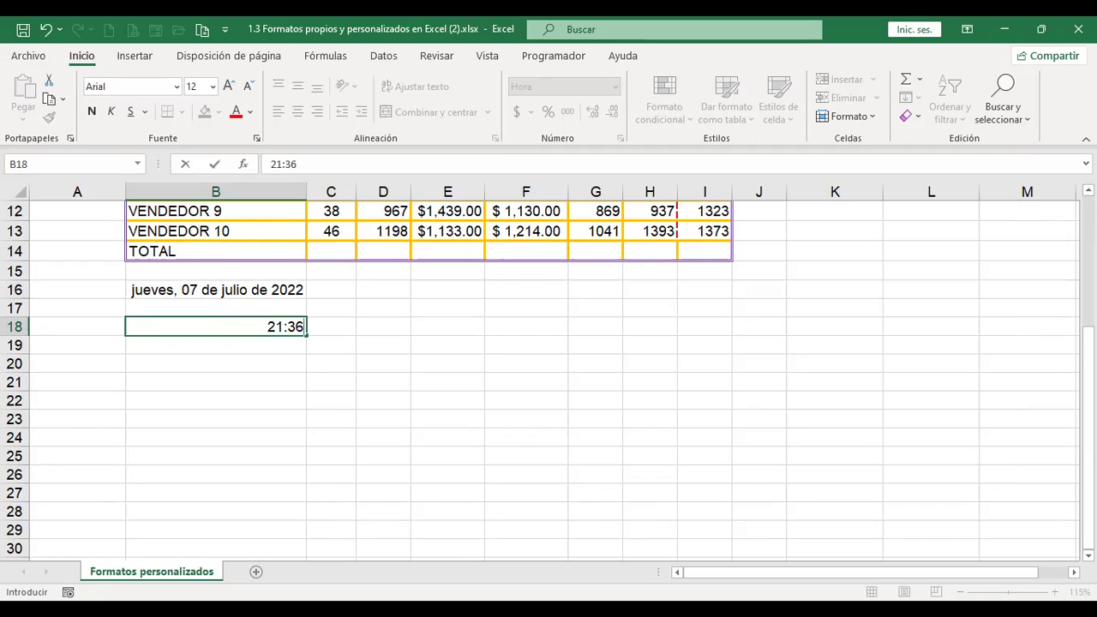
{"action": "key", "text": "Return"}
{"action": "left_click", "coordinate": [215, 327]}
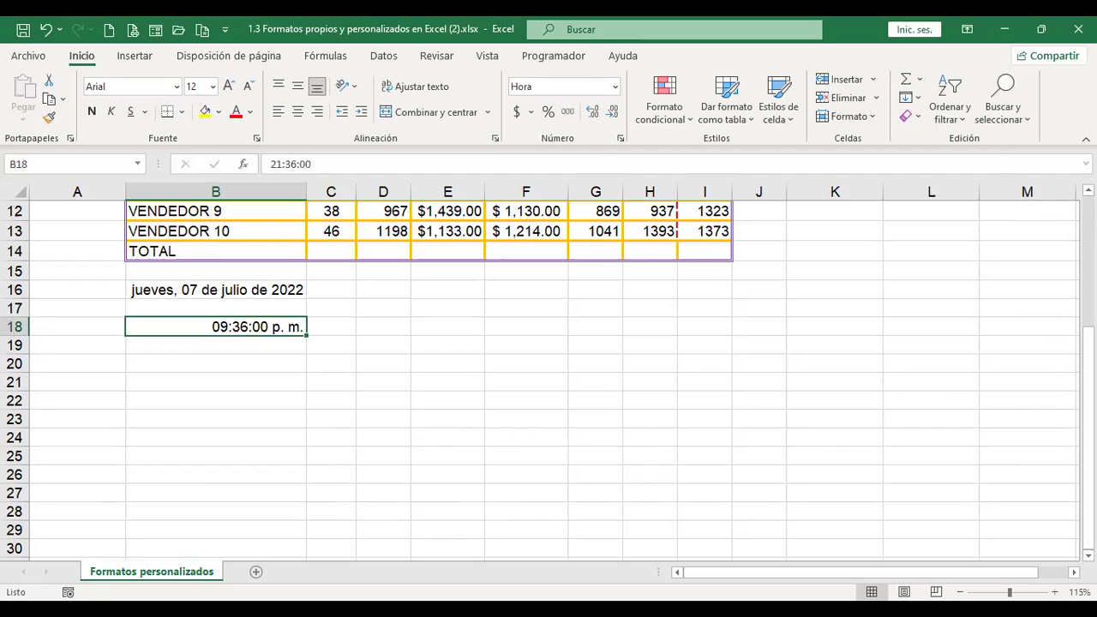
{"action": "key", "text": "ctrl+1"}
{"action": "left_click", "coordinate": [711, 230]}
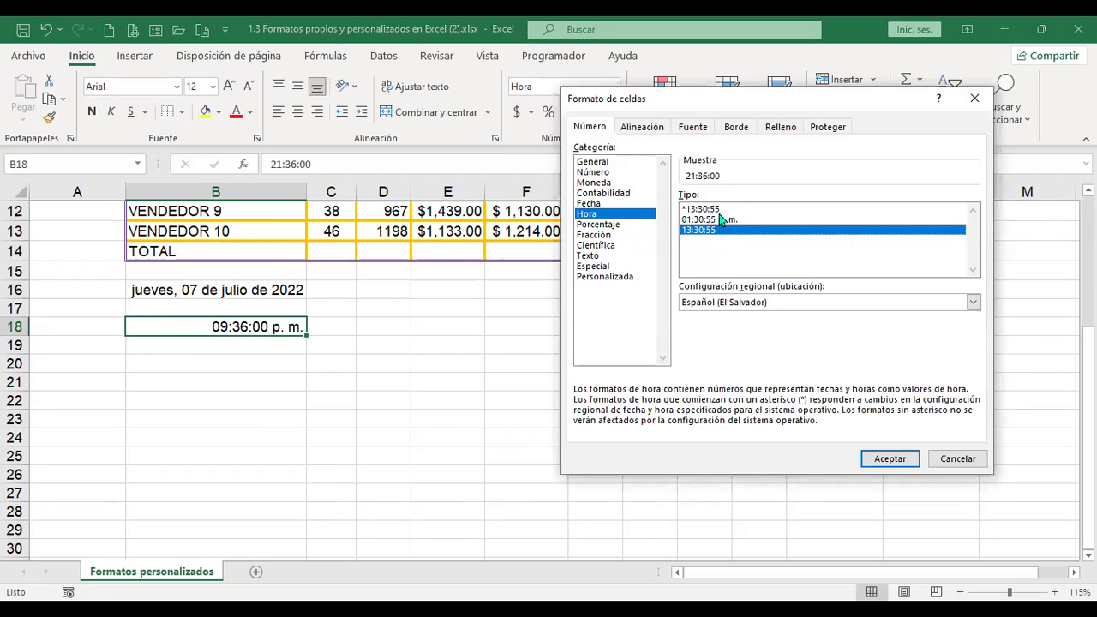
{"action": "left_click", "coordinate": [892, 459]}
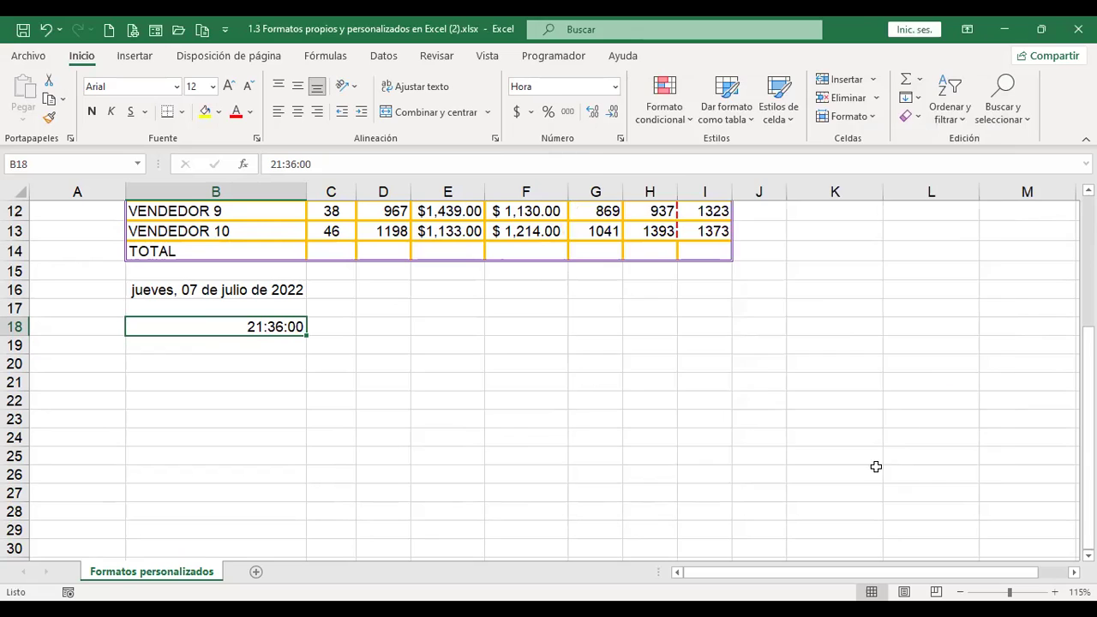
{"action": "key", "text": "ctrl+1"}
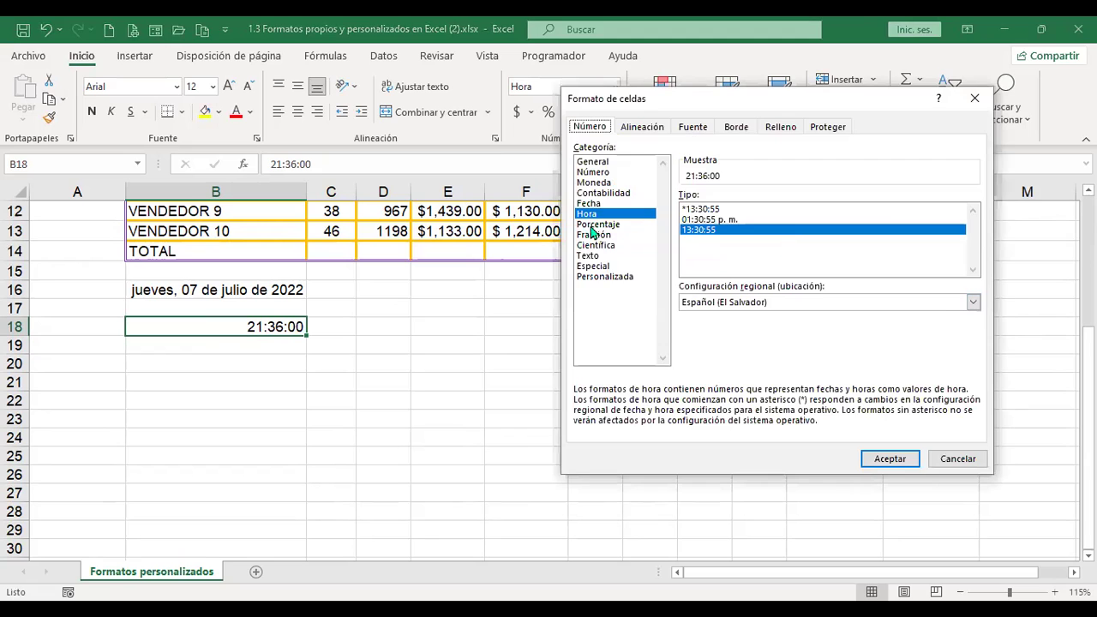
{"action": "left_click", "coordinate": [901, 465]}
Apply the Porcentaje format with 2 decimal places to the empty cells B20:B21.
{"action": "left_click", "coordinate": [277, 361]}
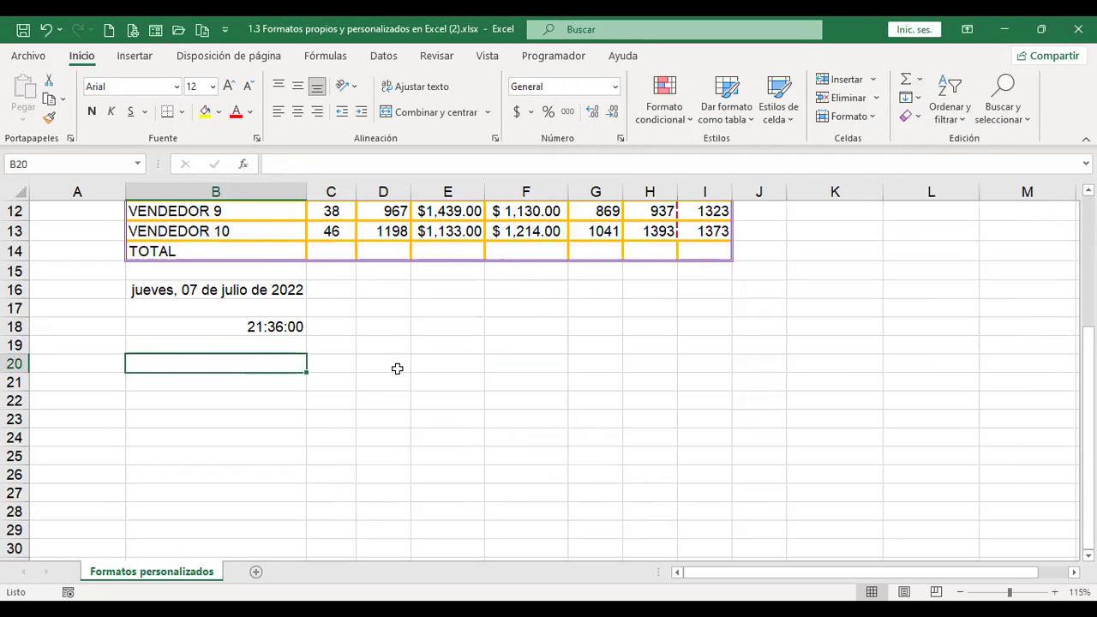
{"action": "scroll", "coordinate": [397, 368], "scroll_direction": "up", "scroll_amount": 4}
{"action": "scroll", "coordinate": [397, 368], "scroll_direction": "down", "scroll_amount": 4}
{"action": "scroll", "coordinate": [397, 369], "scroll_direction": "down", "scroll_amount": 1}
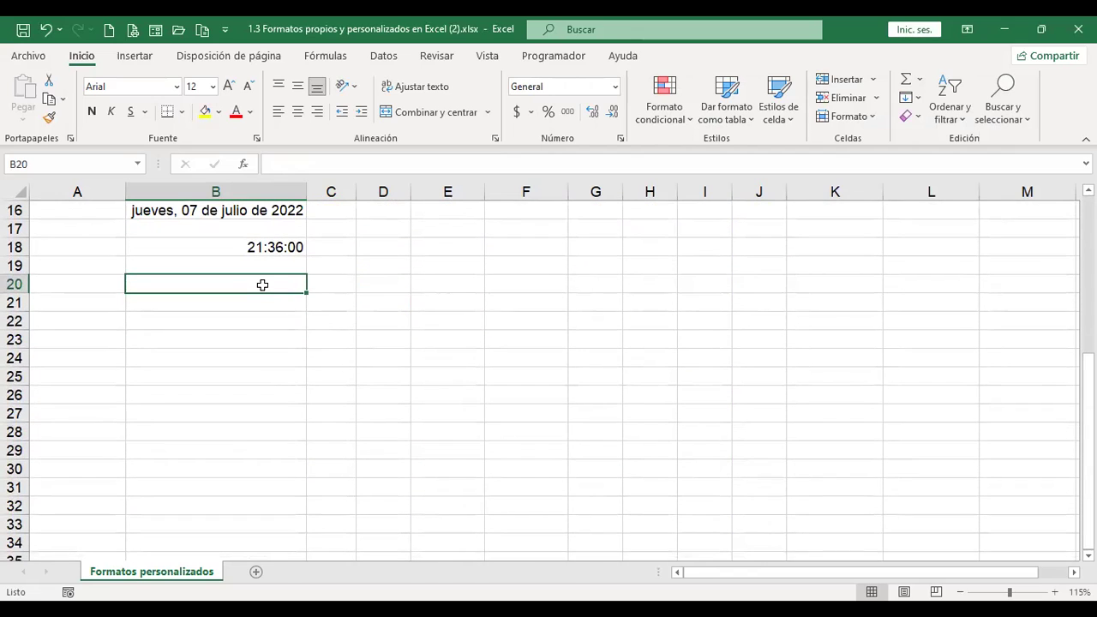
{"action": "left_click_drag", "start_coordinate": [262, 284], "coordinate": [262, 300]}
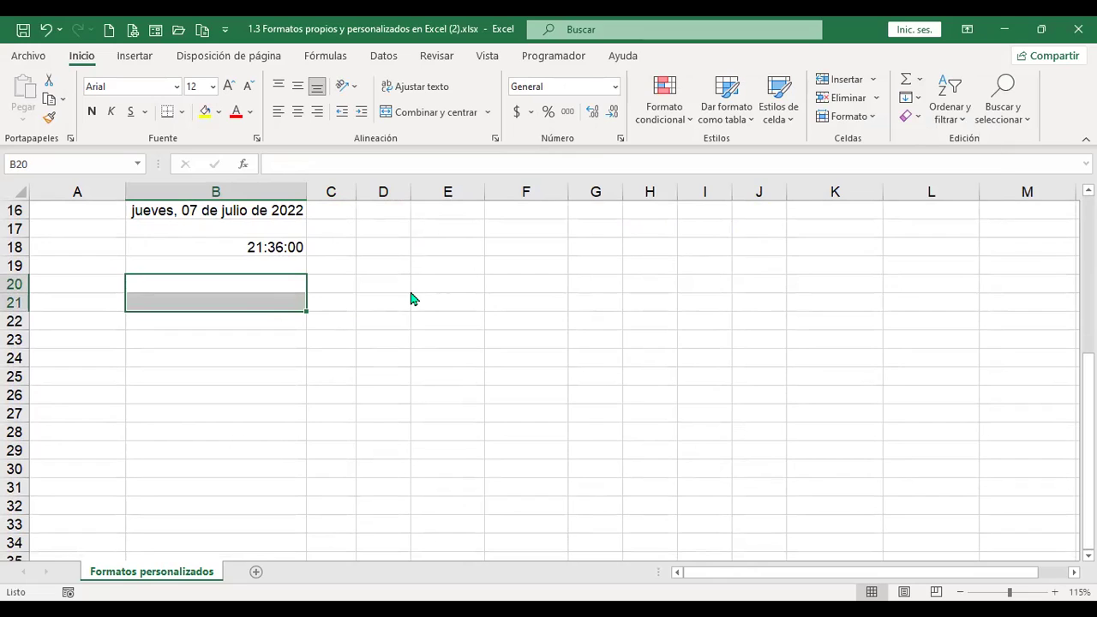
{"action": "key", "text": "ctrl+1"}
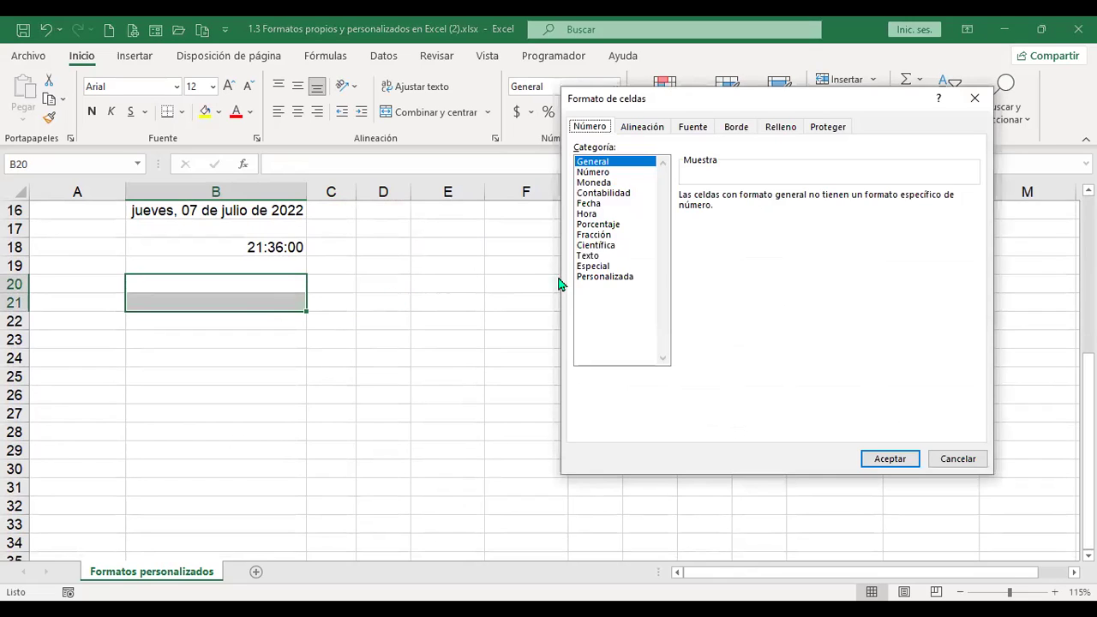
{"action": "left_click", "coordinate": [603, 225]}
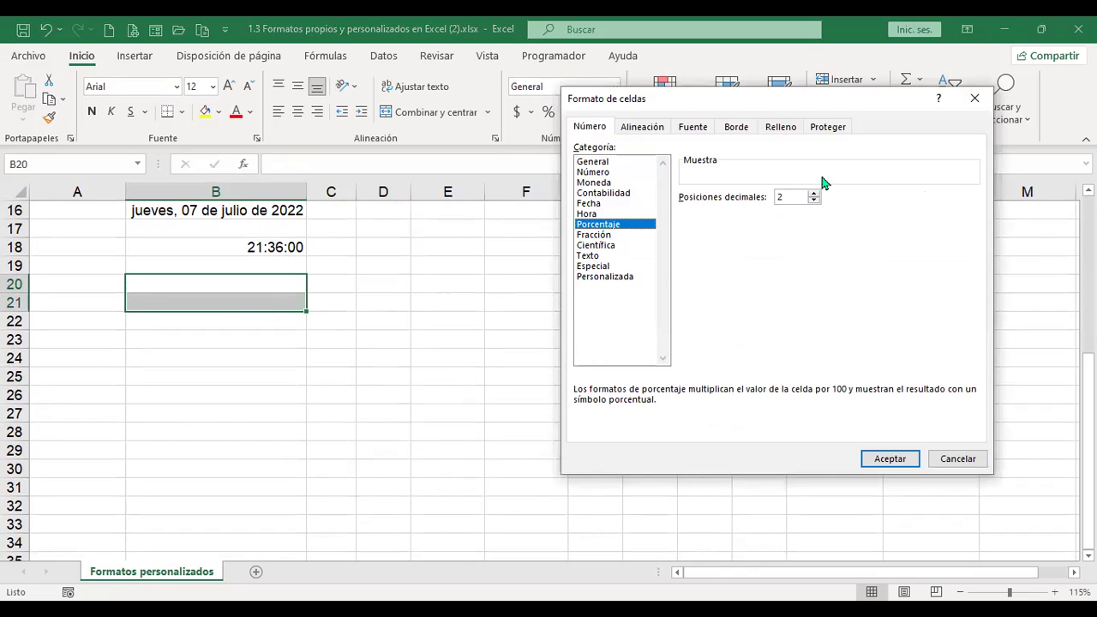
{"action": "left_click", "coordinate": [888, 467]}
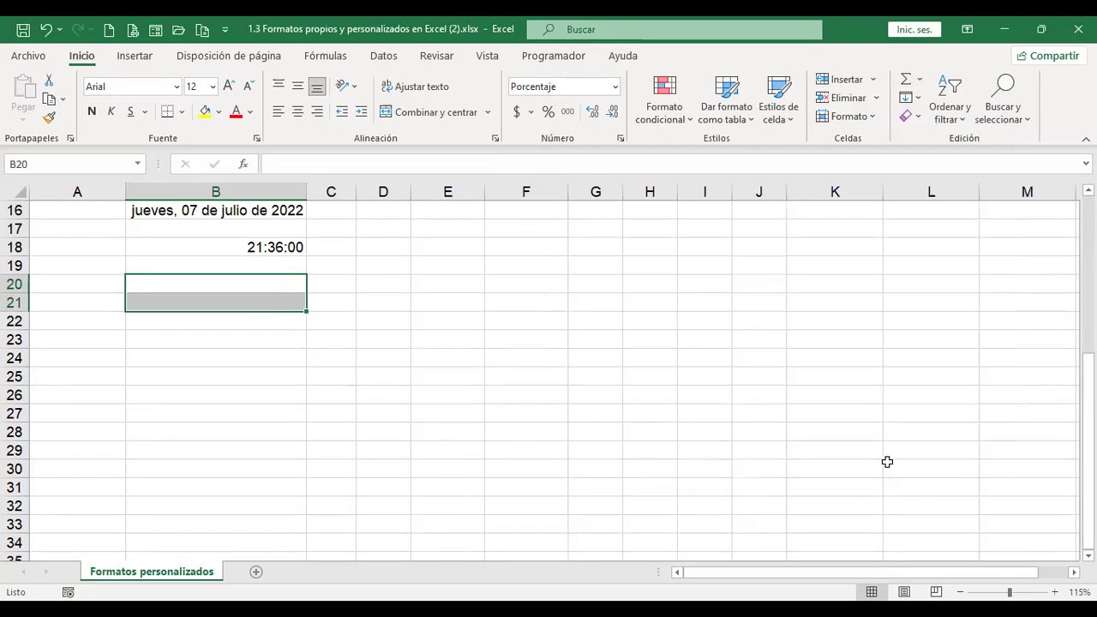
Enter the percentages 25 in cell B20 and 13 in cell B21.
{"action": "type", "text": "25"}
{"action": "key", "text": "Return"}
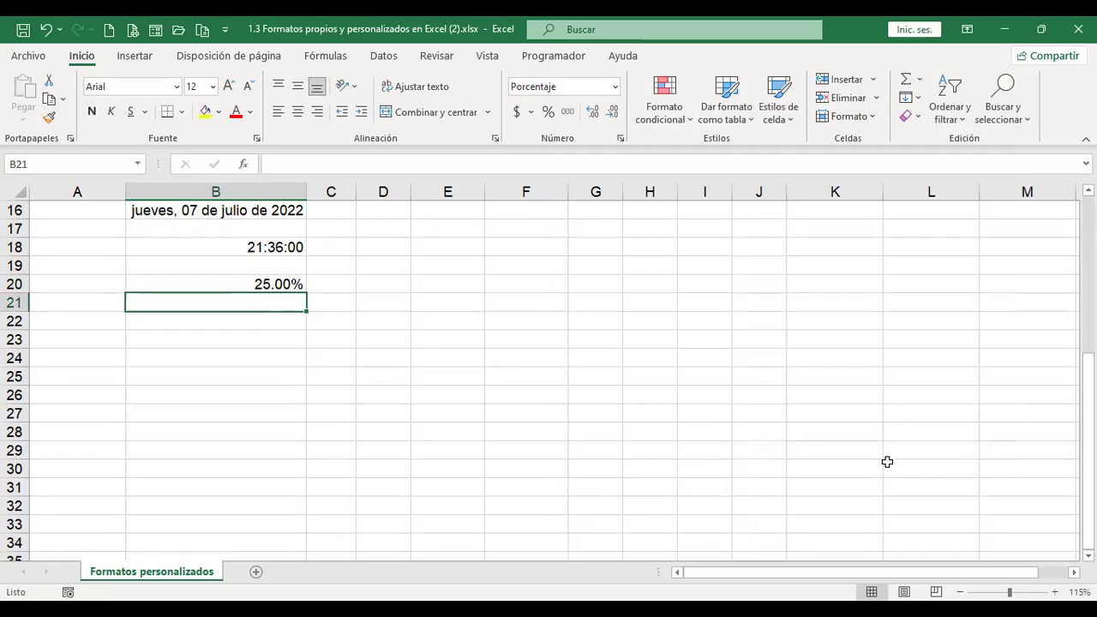
{"action": "type", "text": "13"}
{"action": "key", "text": "Return"}
Replace the percentage in cell B20 with 12.3.
{"action": "key", "text": "Up"}
{"action": "key", "text": "Up"}
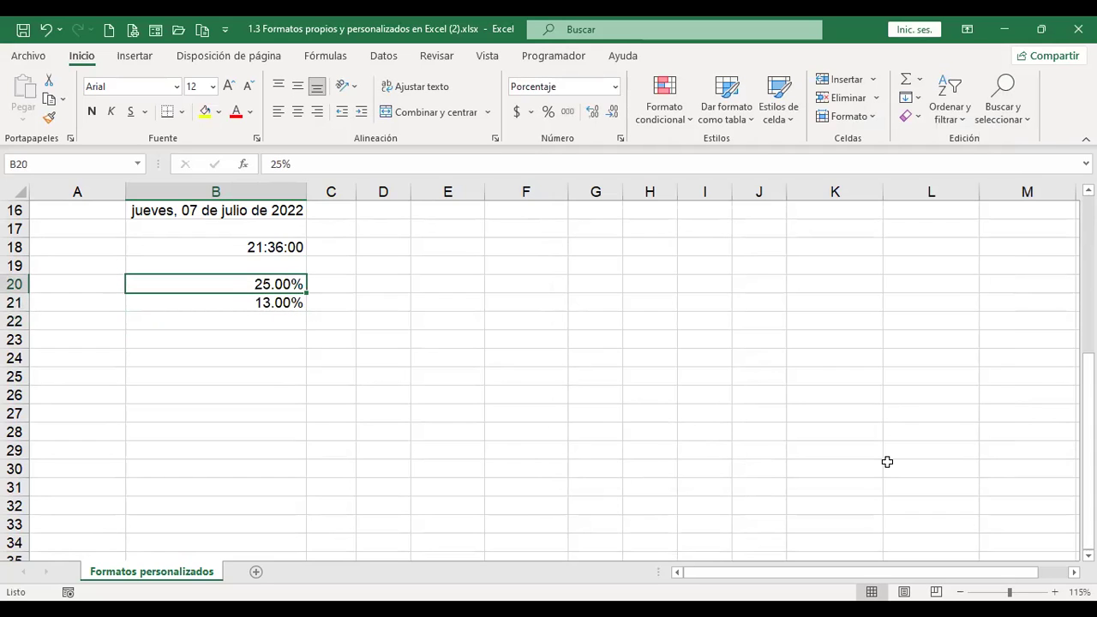
{"action": "type", "text": "12.3"}
{"action": "key", "text": "Return"}
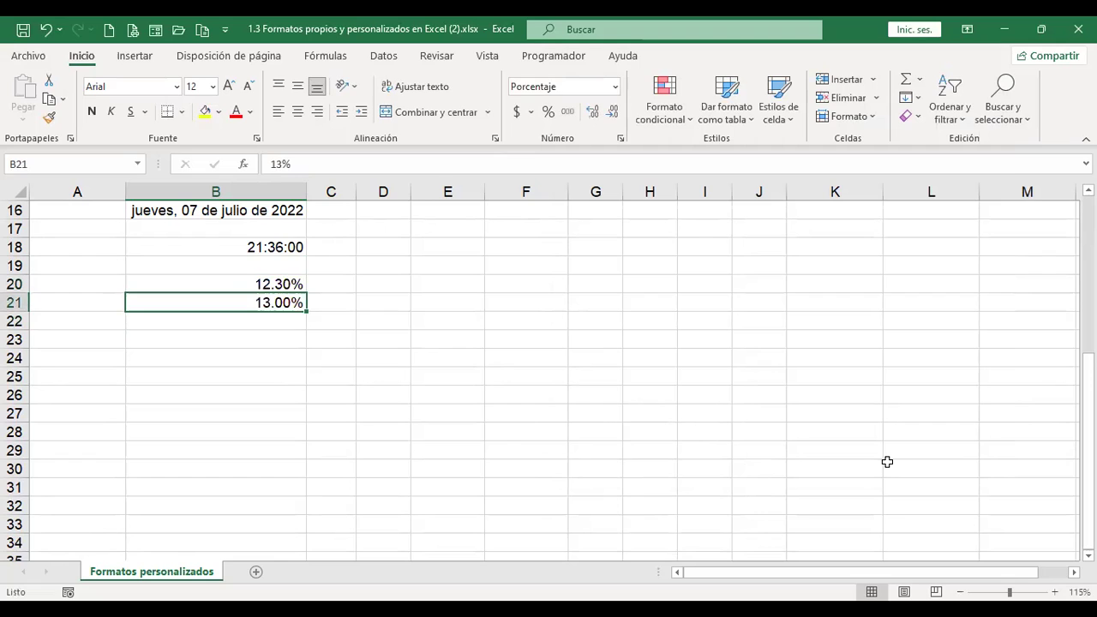
Set the percentage format of cell B21 to 0 decimal places.
{"action": "key", "text": "ctrl+1"}
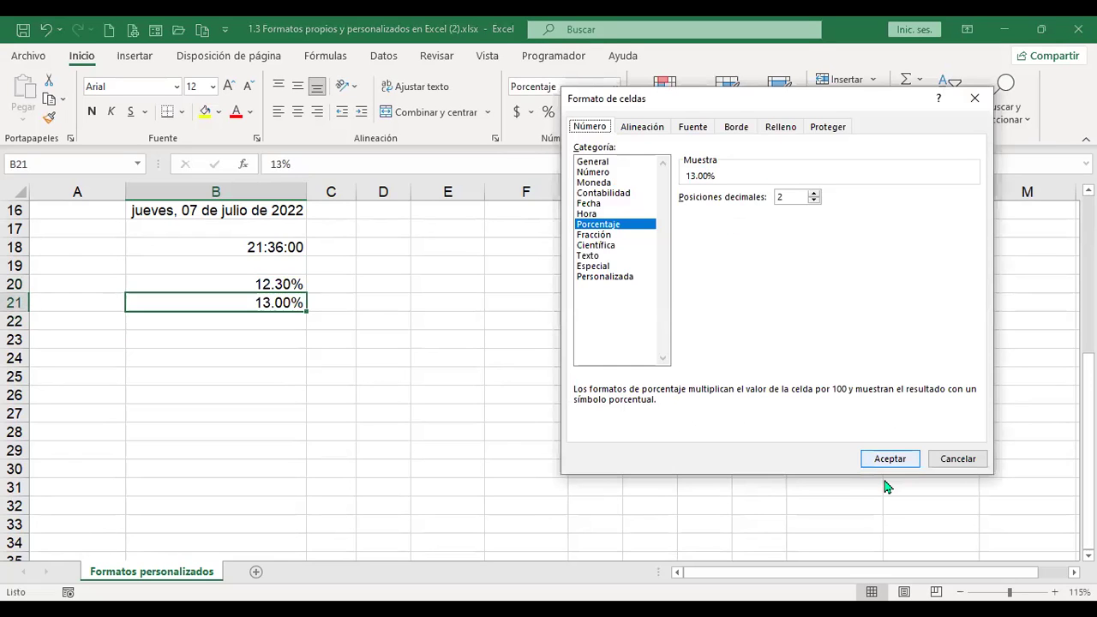
{"action": "left_click", "coordinate": [813, 201]}
{"action": "left_click", "coordinate": [813, 201]}
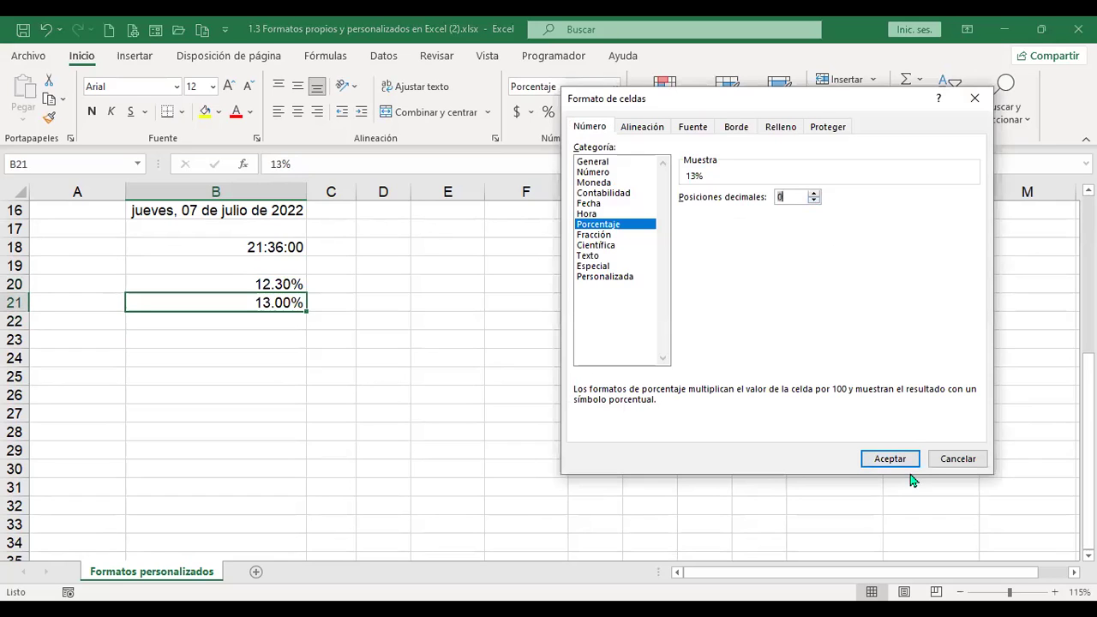
{"action": "left_click", "coordinate": [911, 464]}
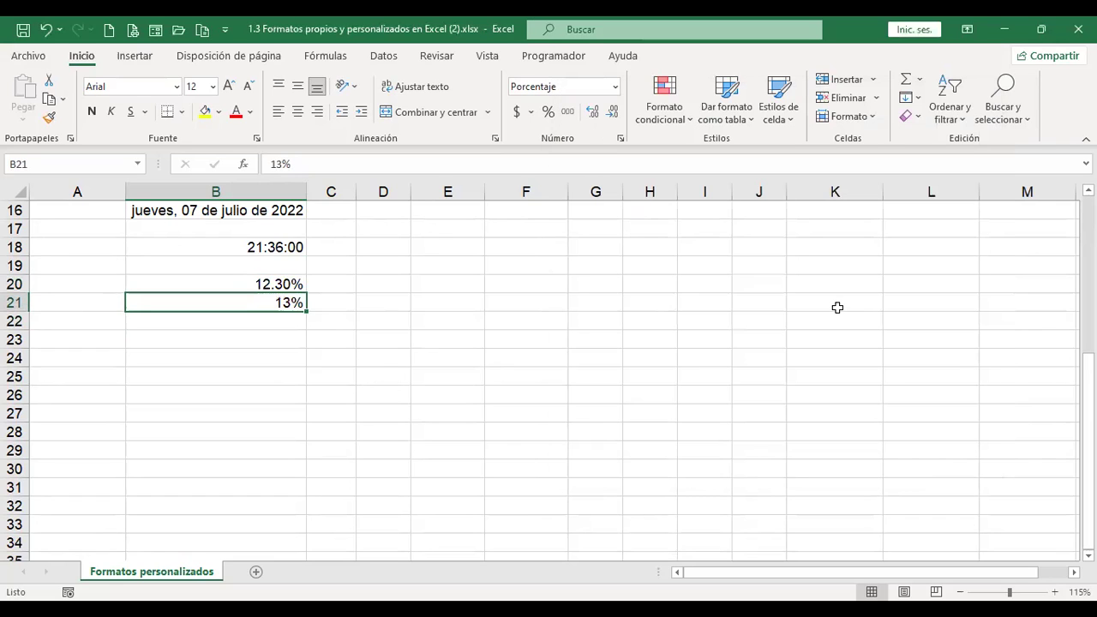
Preview the one-, two- and three-digit Fracción types for cell B20 and apply the Como medios (1/2) type.
{"action": "key", "text": "Up"}
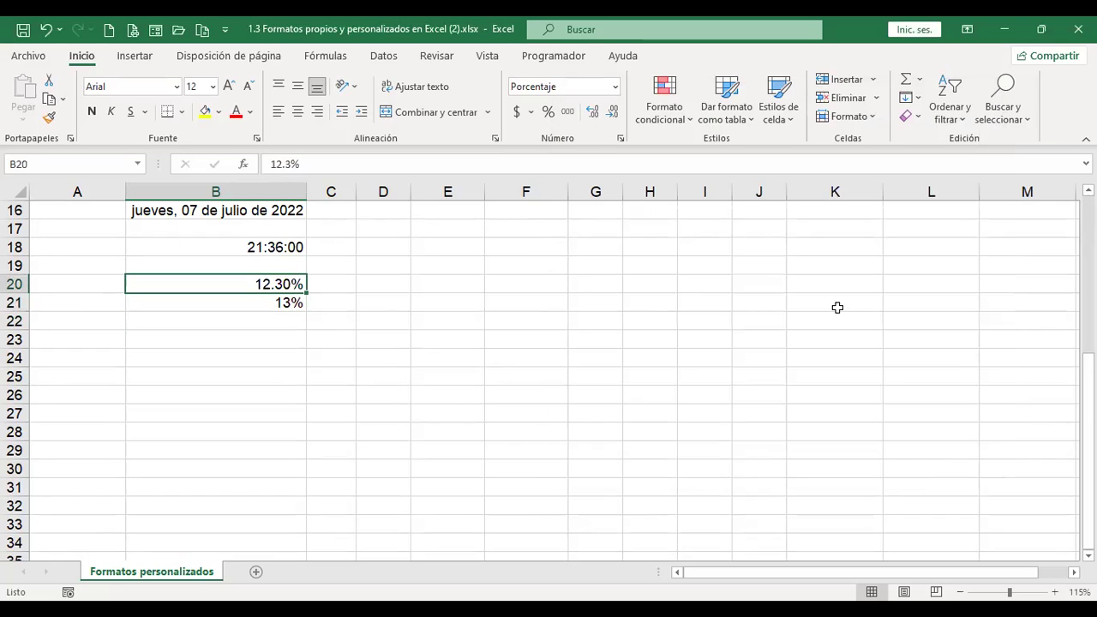
{"action": "key", "text": "shift+Down"}
{"action": "key", "text": "Down"}
{"action": "key", "text": "Up"}
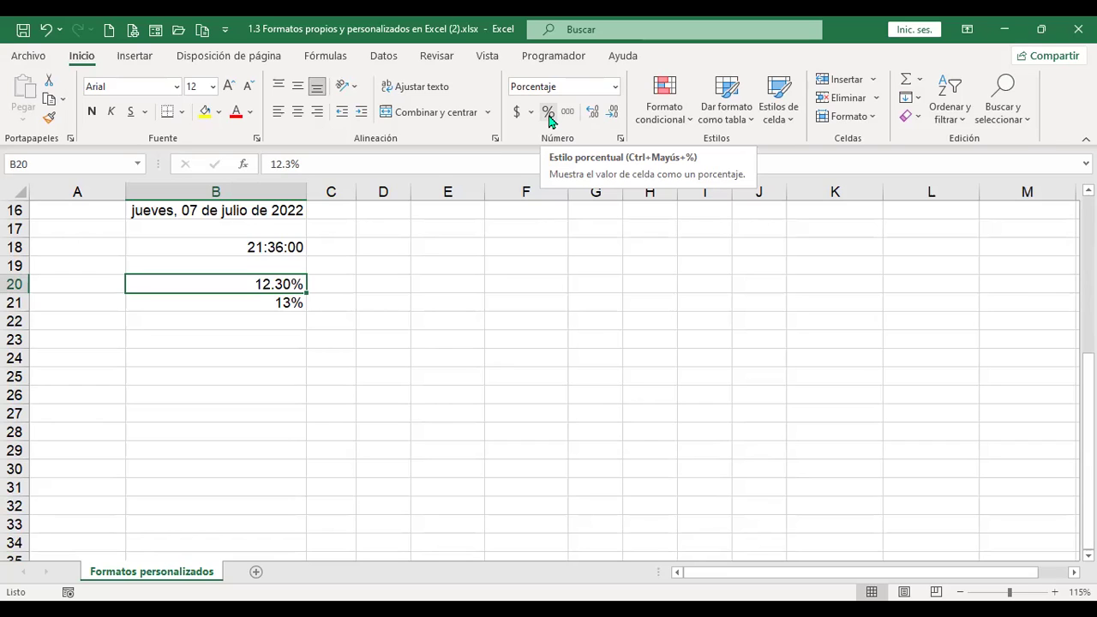
{"action": "key", "text": "ctrl+1"}
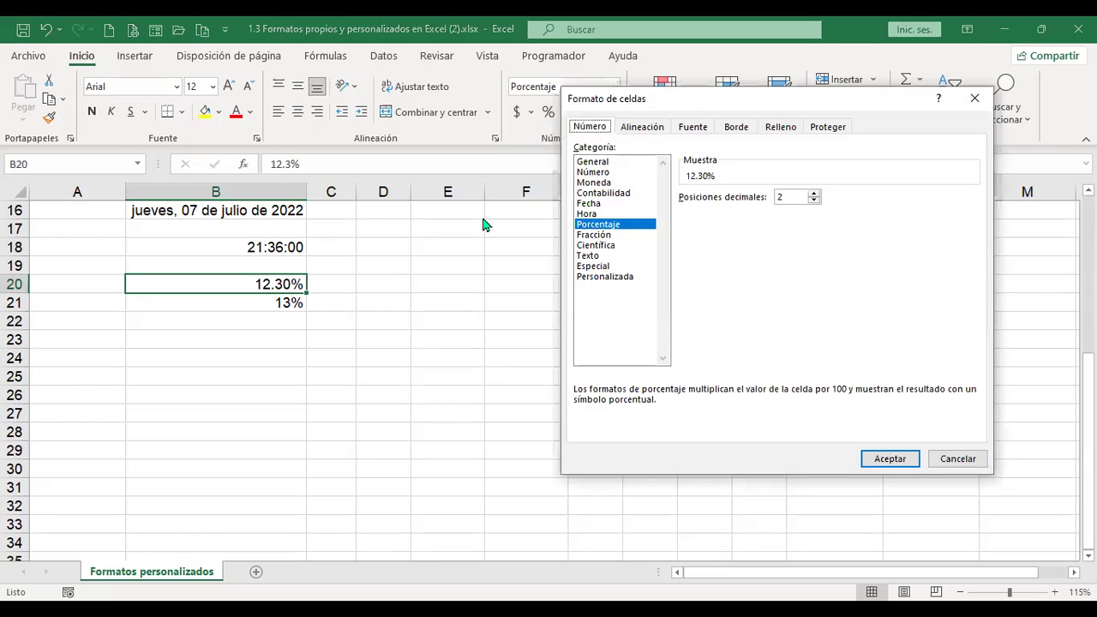
{"action": "left_click", "coordinate": [605, 235]}
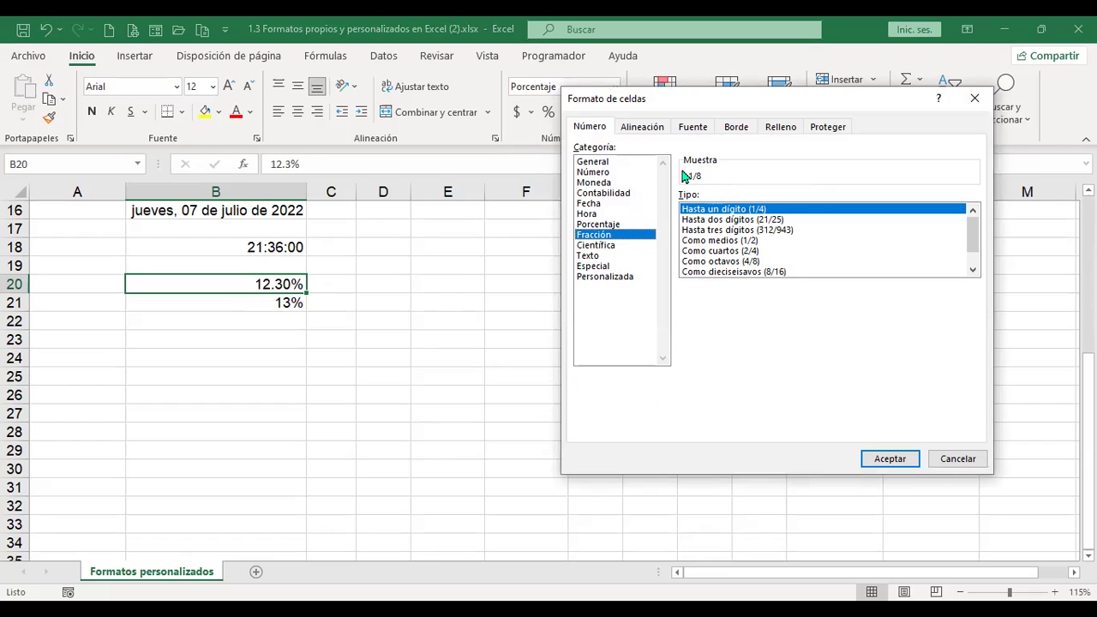
{"action": "left_click", "coordinate": [704, 221]}
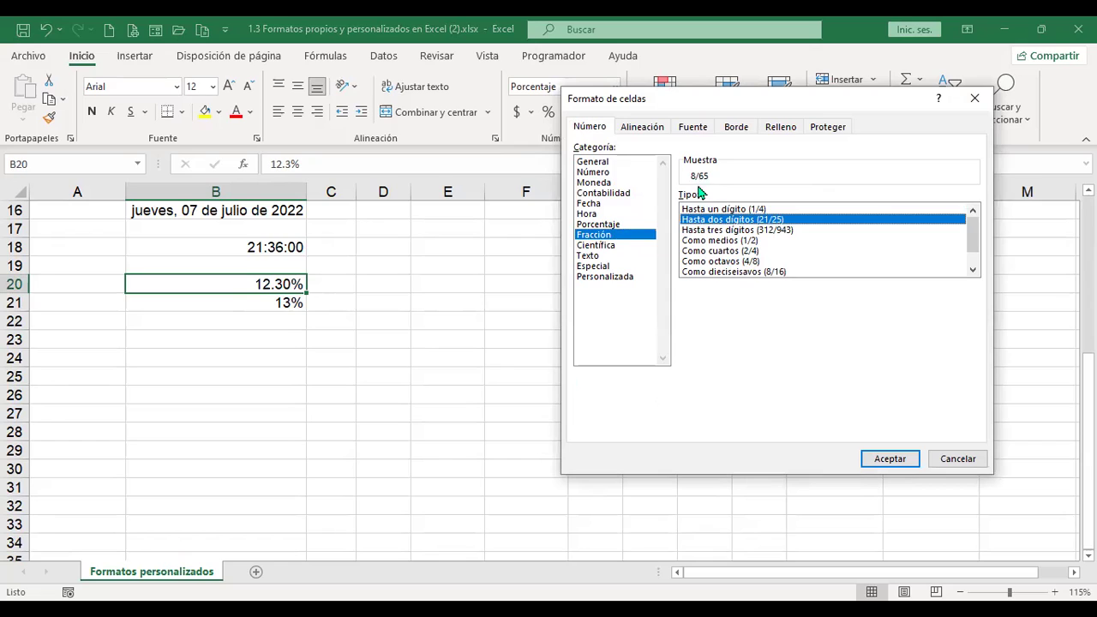
{"action": "left_click", "coordinate": [719, 230]}
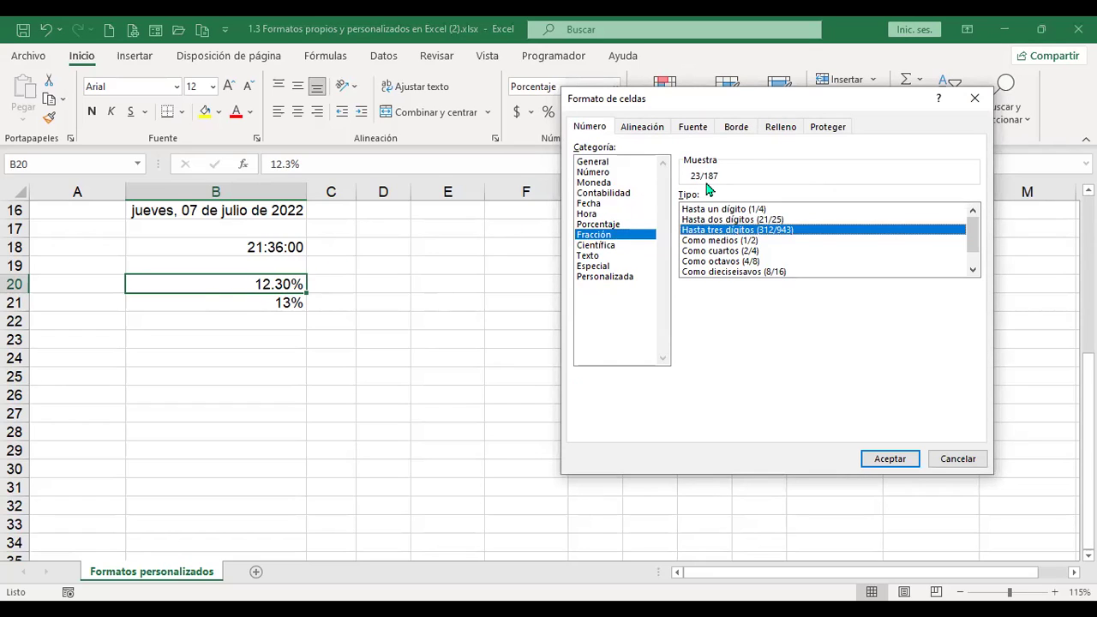
{"action": "left_click", "coordinate": [720, 241]}
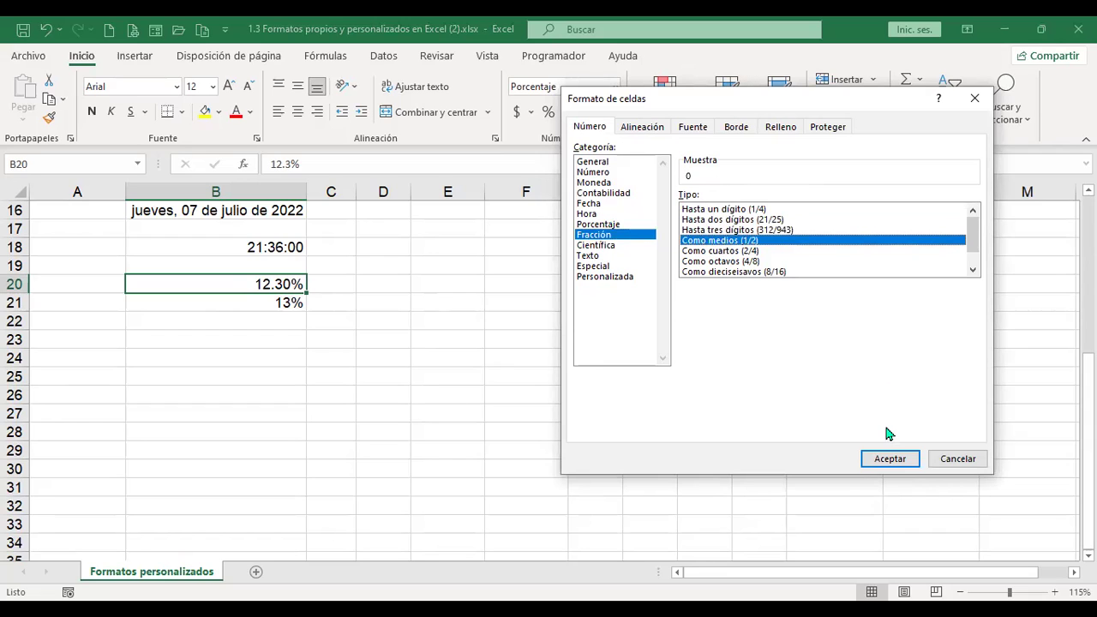
{"action": "left_click", "coordinate": [903, 461]}
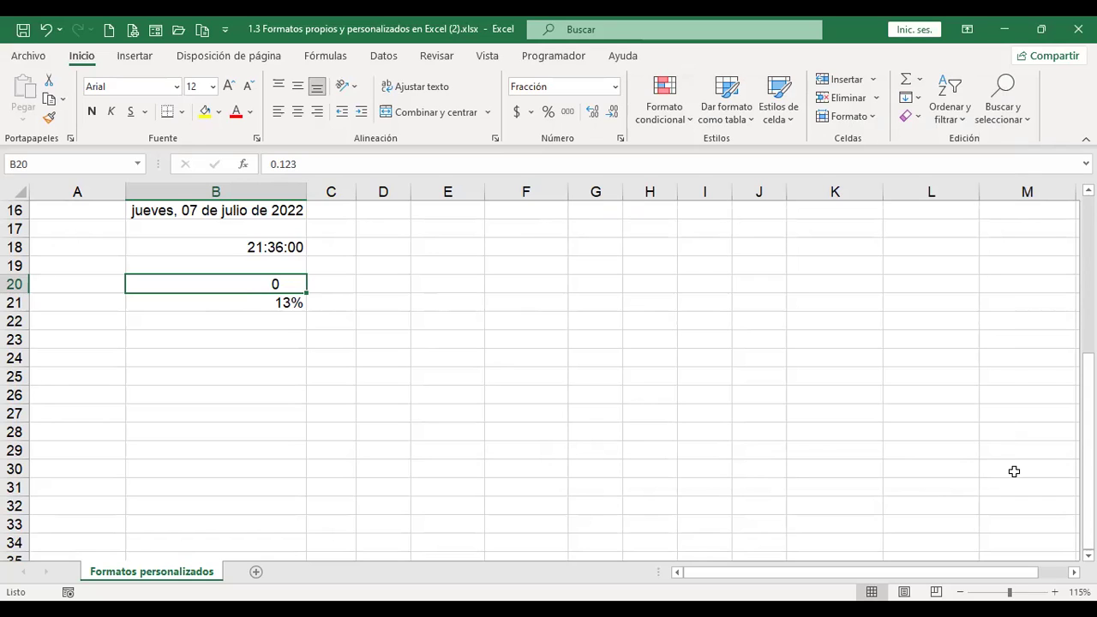
Enter 0.25 in cell B20 and apply the Como cuartos (2/4) fraction type to it.
{"action": "type", "text": "1/2"}
{"action": "key", "text": "Return"}
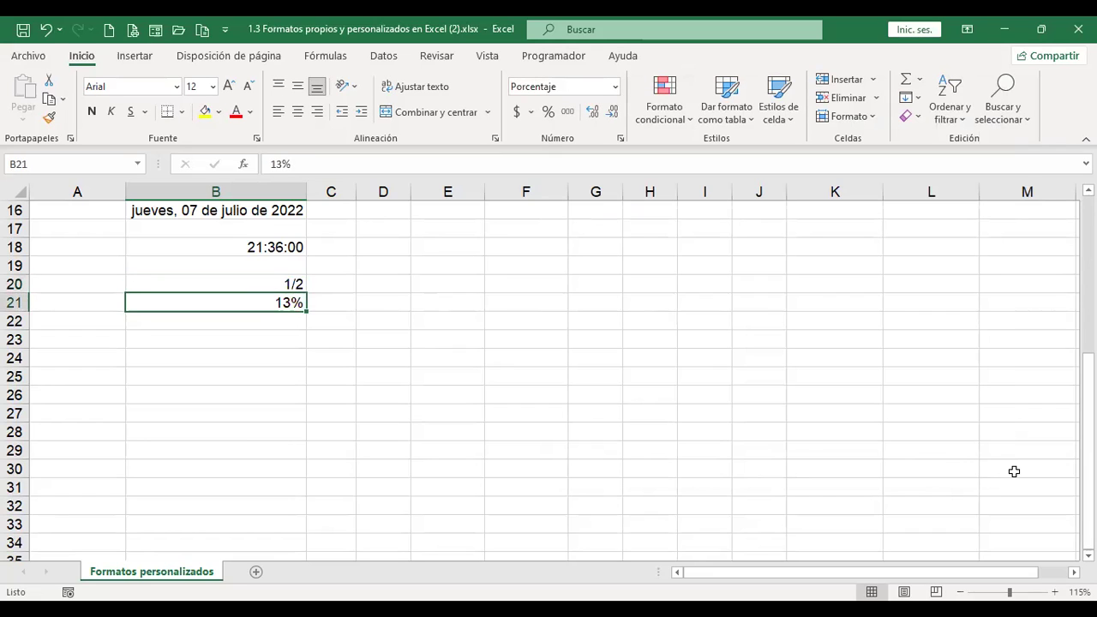
{"action": "key", "text": "Up"}
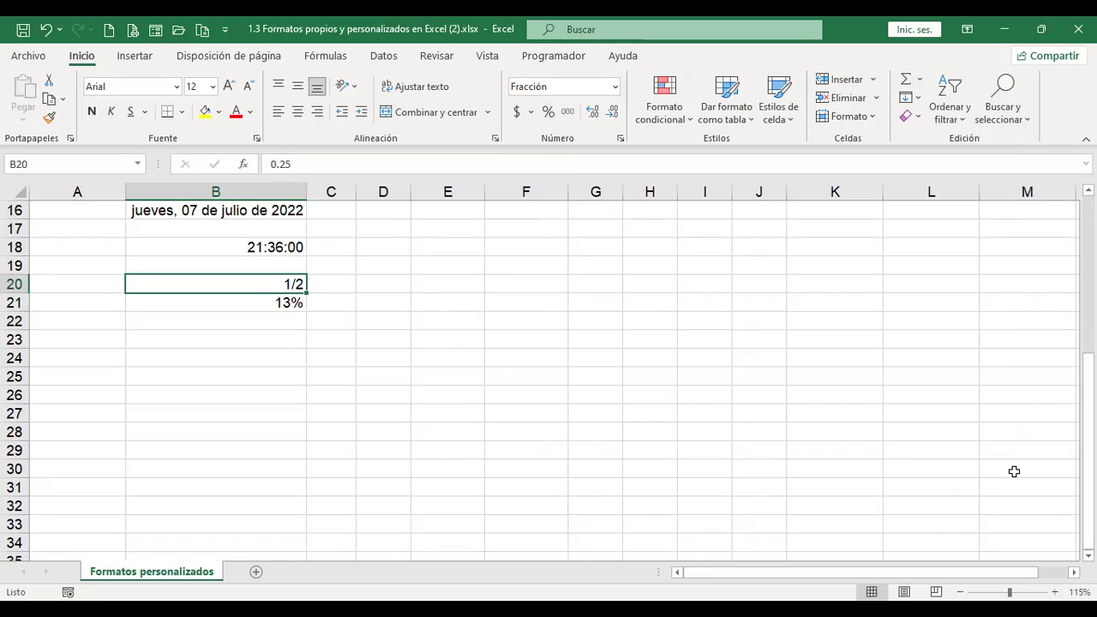
{"action": "key", "text": "ctrl+1"}
{"action": "left_click", "coordinate": [738, 251]}
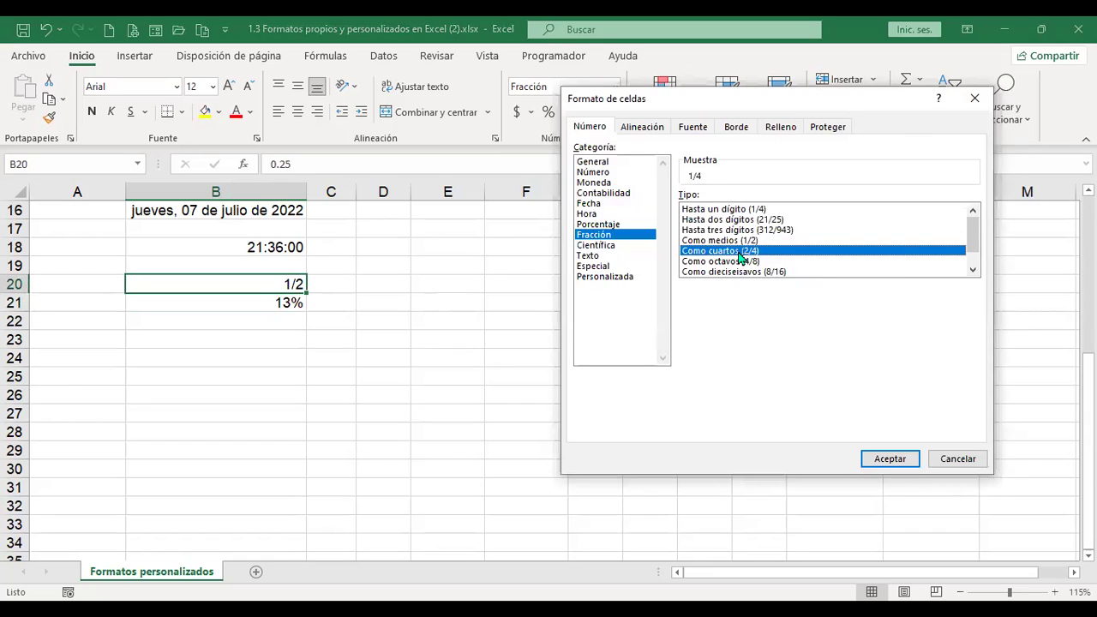
{"action": "left_click", "coordinate": [897, 458]}
Preview the Como octavos (4/8) type and apply the Como dieciseisavos (8/16) fraction type to cell B20.
{"action": "key", "text": "ctrl+1"}
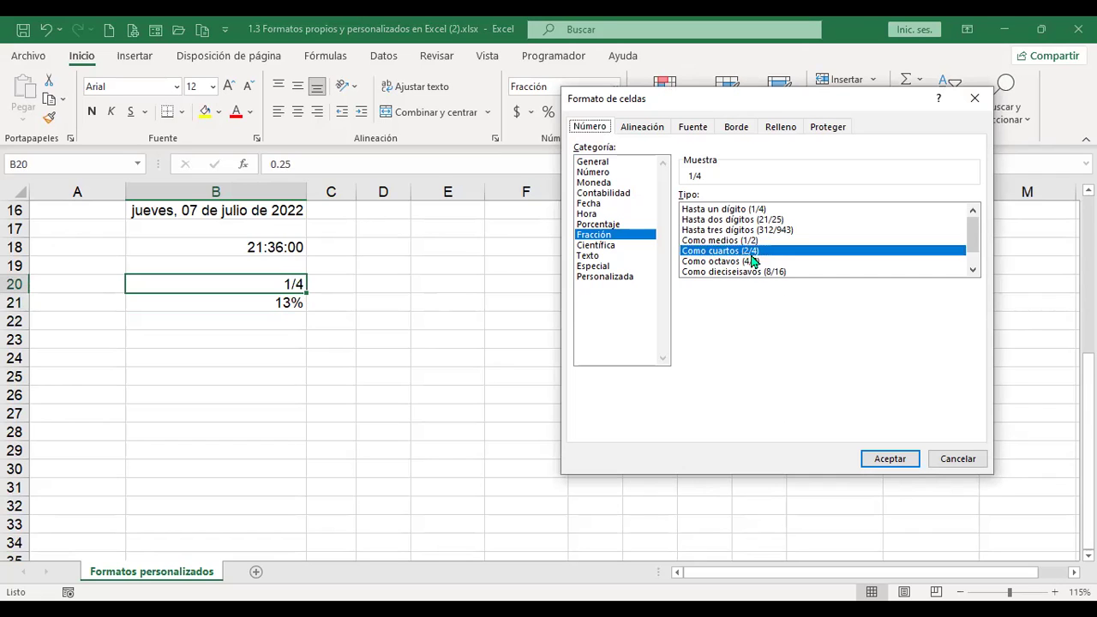
{"action": "left_click", "coordinate": [752, 263]}
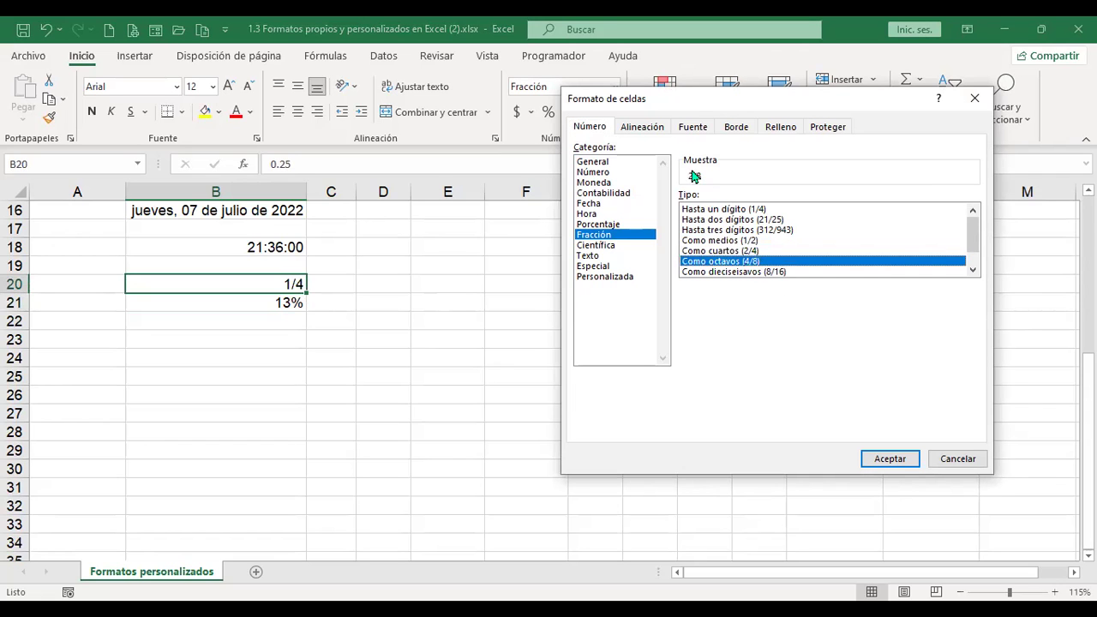
{"action": "left_click", "coordinate": [750, 272]}
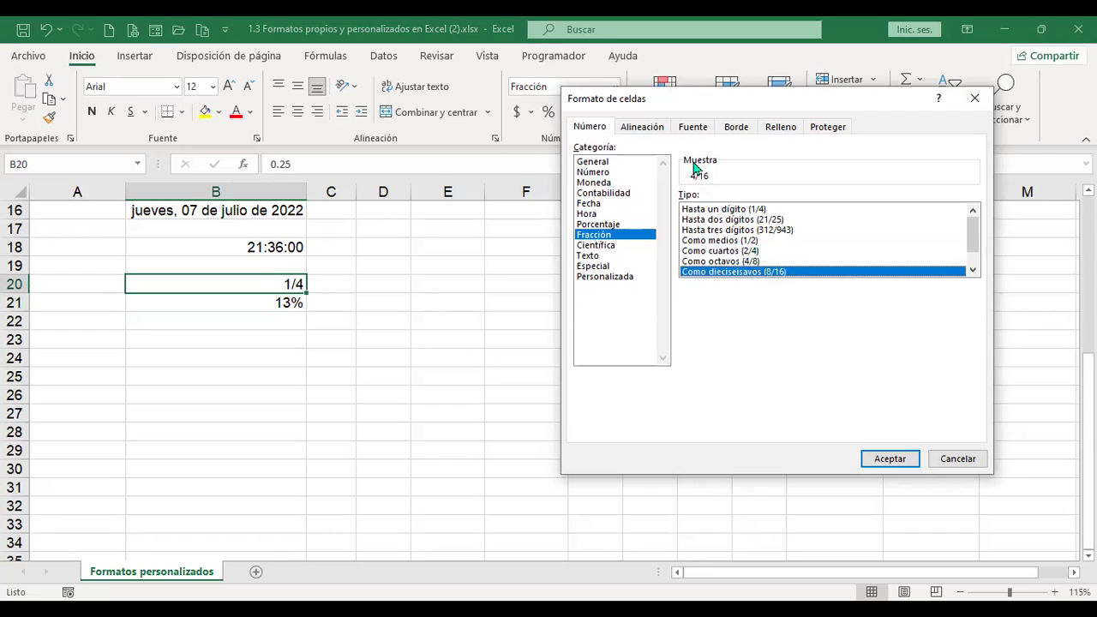
{"action": "left_click", "coordinate": [891, 458]}
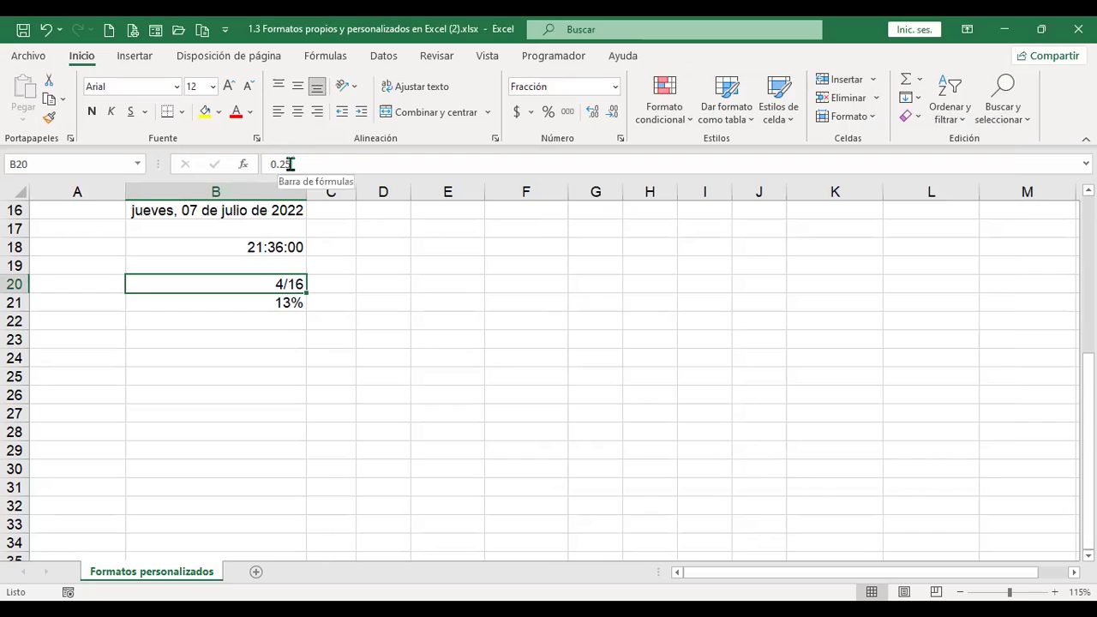
Preview the Como décimas (3/10) type and apply the Como centésimas (30/100) fraction type to cell B20.
{"action": "key", "text": "ctrl+1"}
{"action": "left_click", "coordinate": [973, 270]}
{"action": "left_click", "coordinate": [974, 270]}
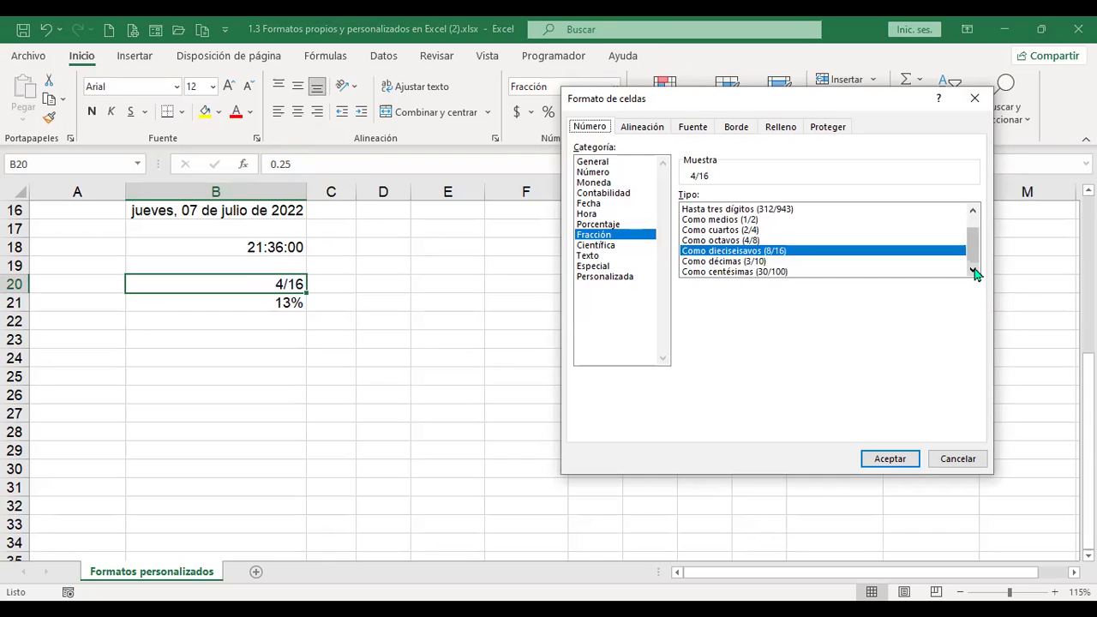
{"action": "left_click", "coordinate": [727, 262]}
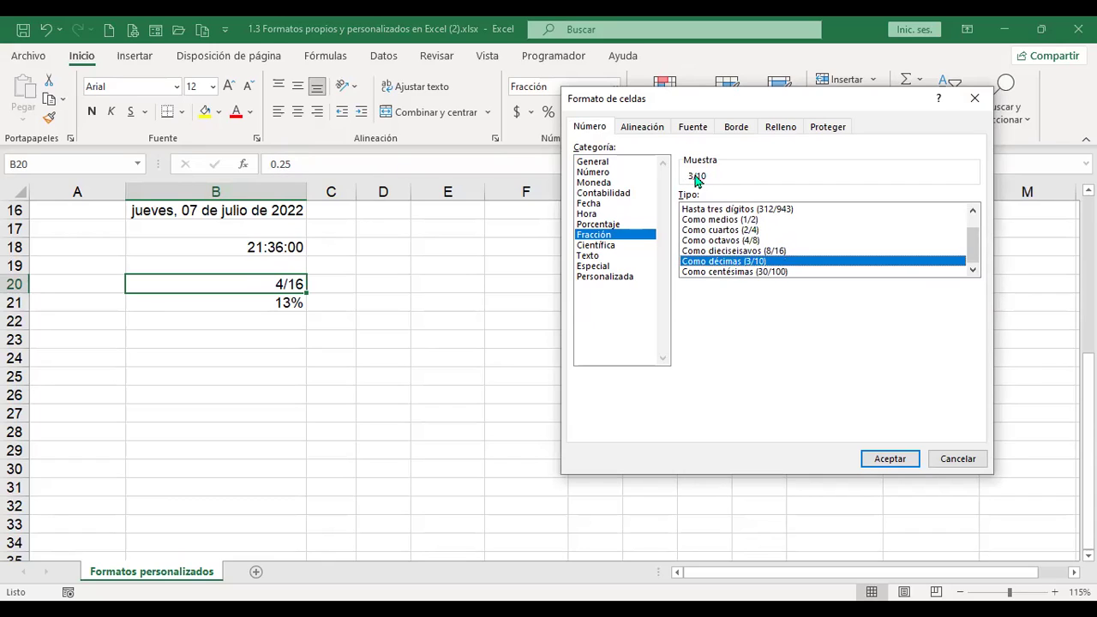
{"action": "left_click", "coordinate": [757, 272]}
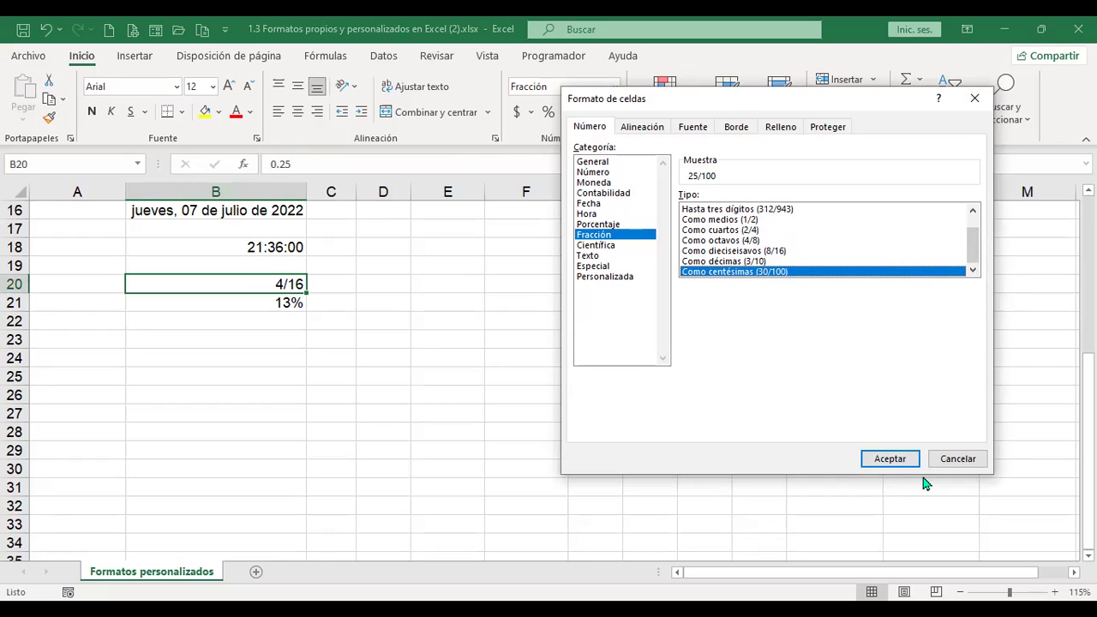
{"action": "left_click", "coordinate": [890, 460]}
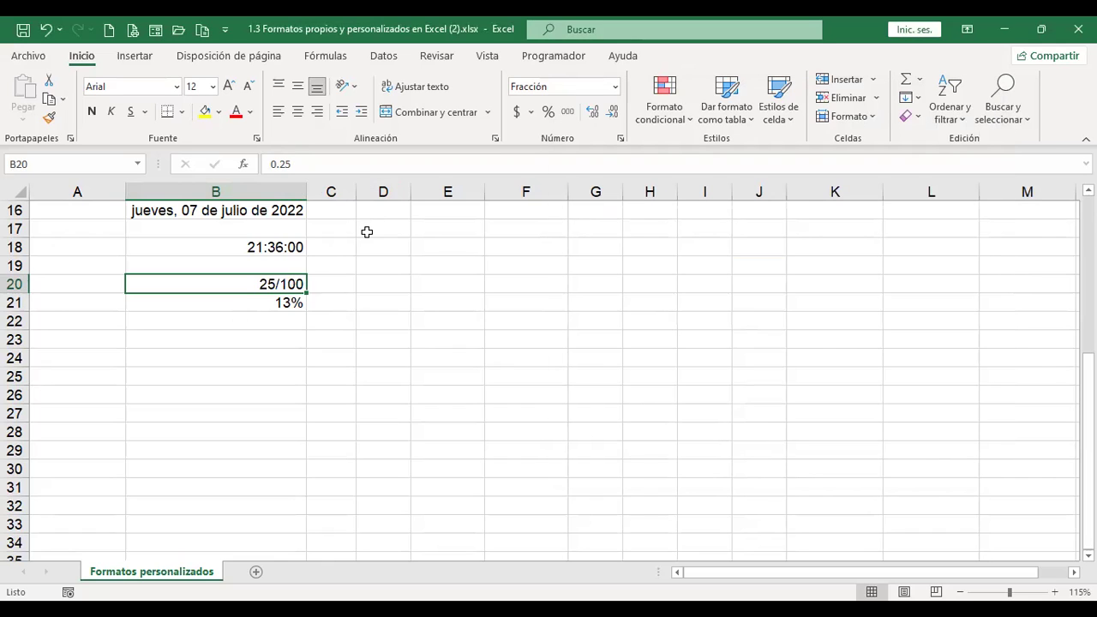
Apply the Científica format with 2 decimal places to cell B20 and enter 25 in it.
{"action": "key", "text": "ctrl+1"}
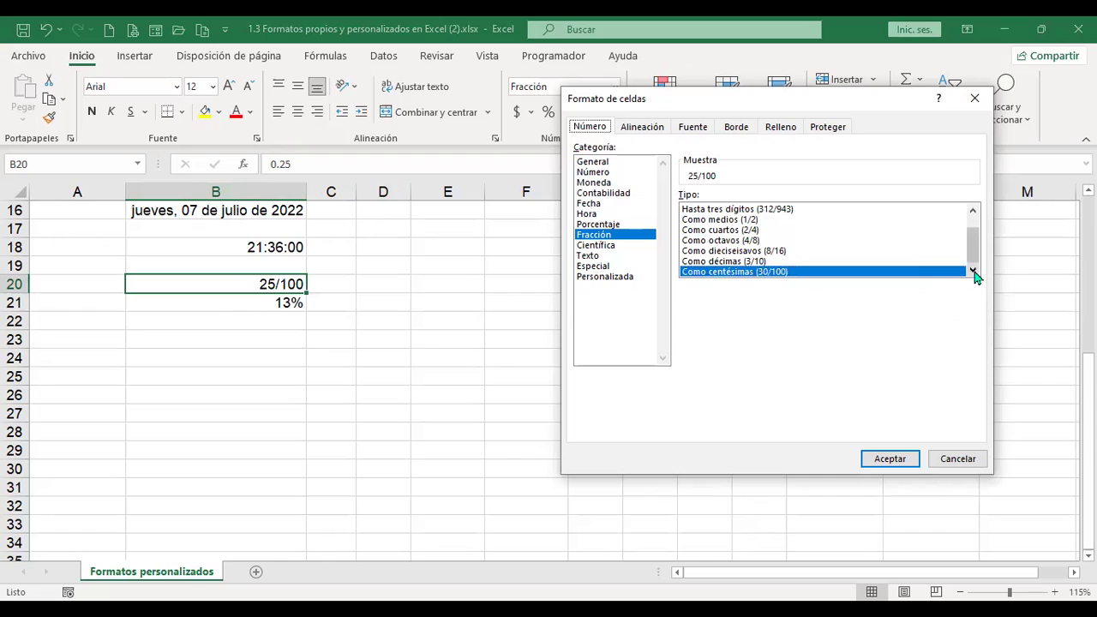
{"action": "left_click", "coordinate": [618, 246]}
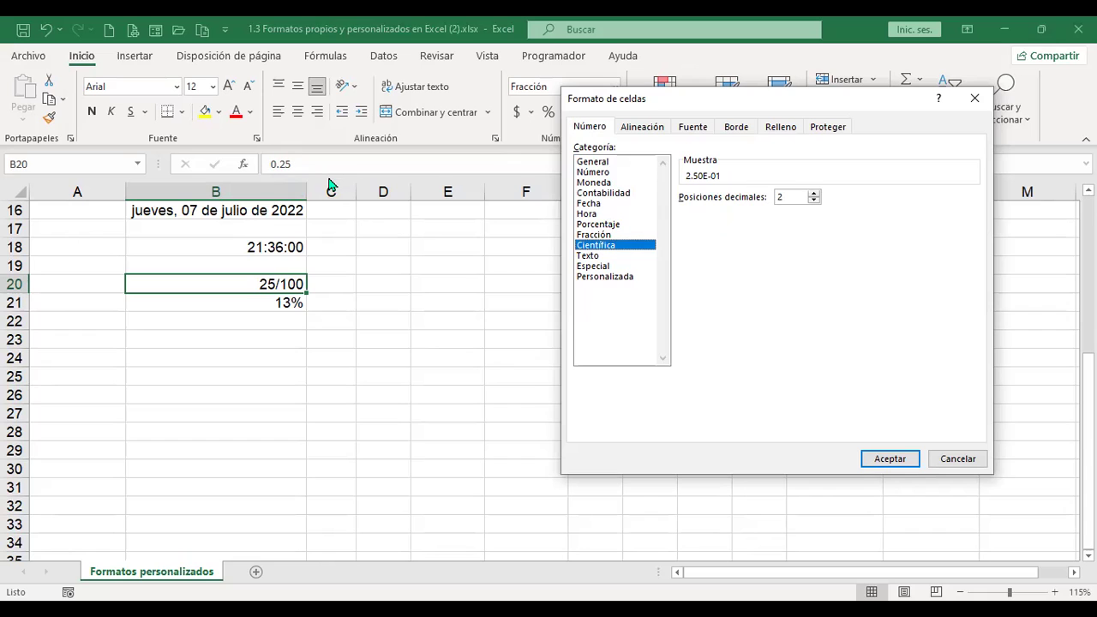
{"action": "left_click", "coordinate": [884, 461]}
{"action": "type", "text": "25"}
{"action": "key", "text": "Return"}
Replace the value in cell B20 with 2500.
{"action": "left_click", "coordinate": [215, 283]}
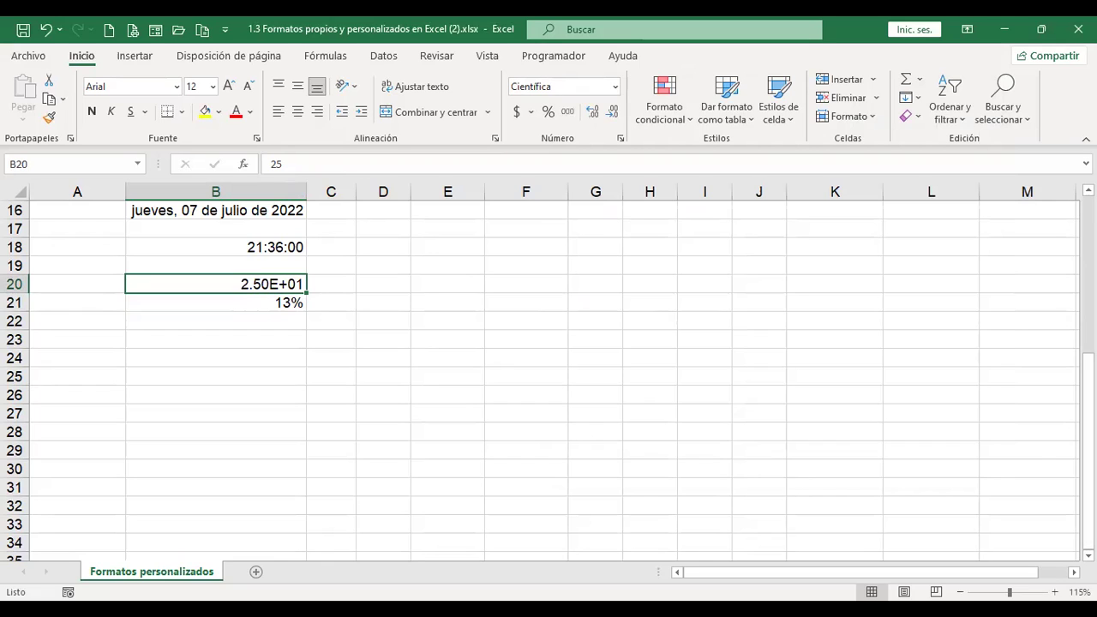
{"action": "type", "text": "2500"}
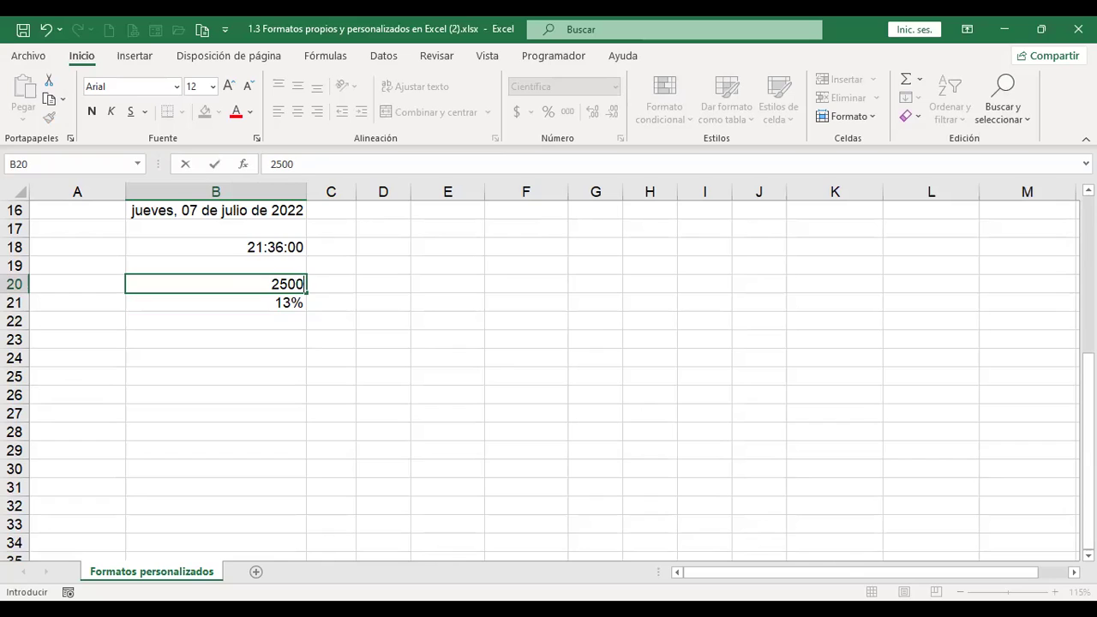
{"action": "key", "text": "Return"}
Apply the Texto format to cell B20.
{"action": "left_click", "coordinate": [215, 283]}
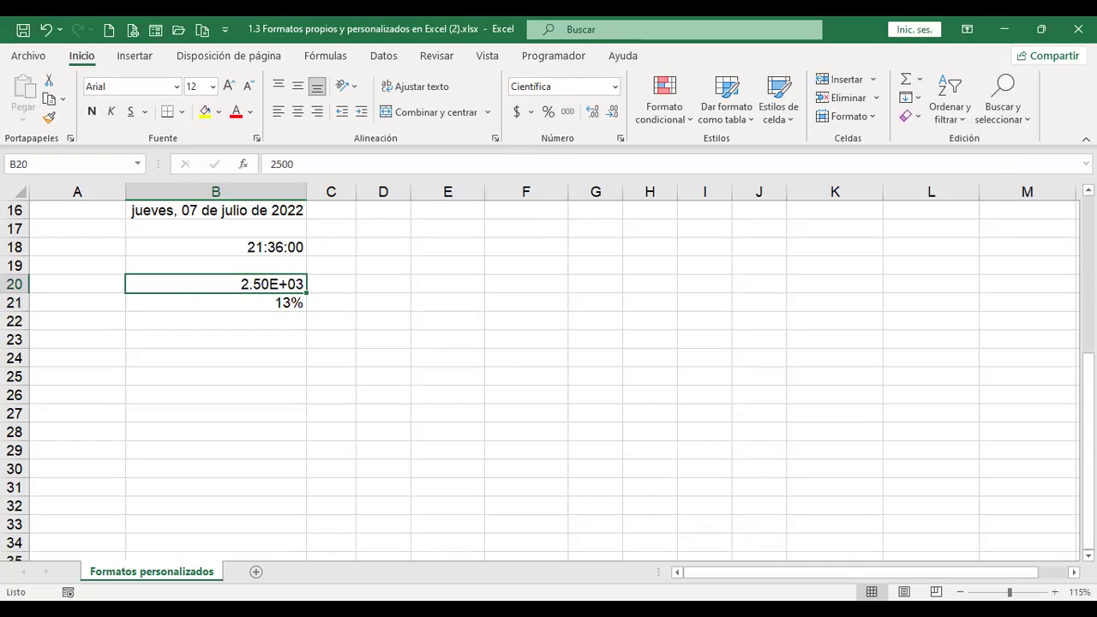
{"action": "key", "text": "ctrl+1"}
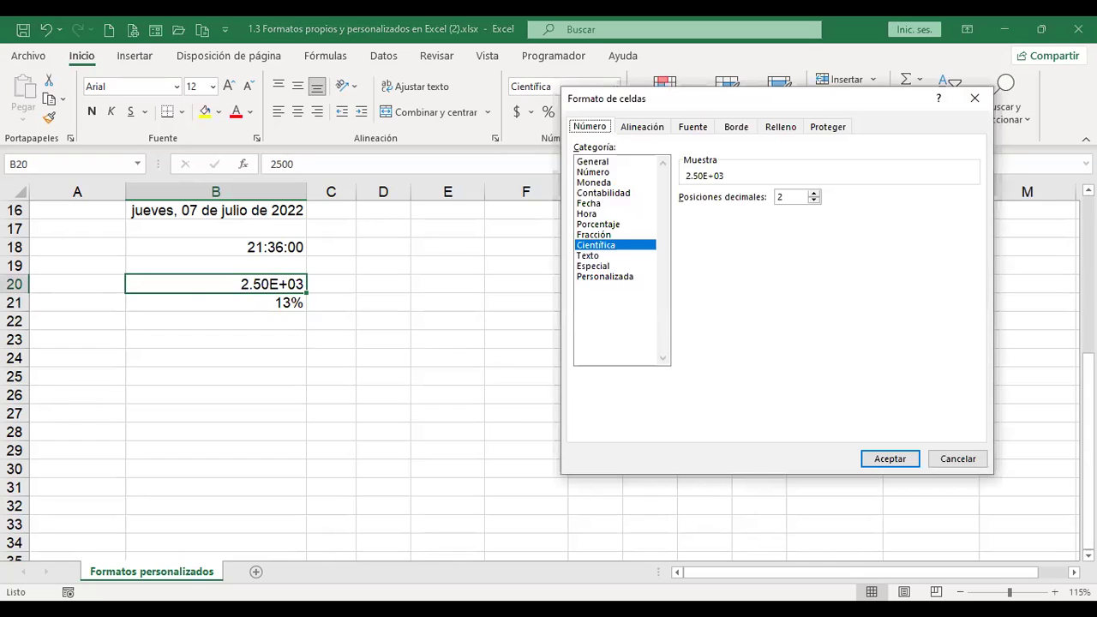
{"action": "left_click", "coordinate": [588, 256]}
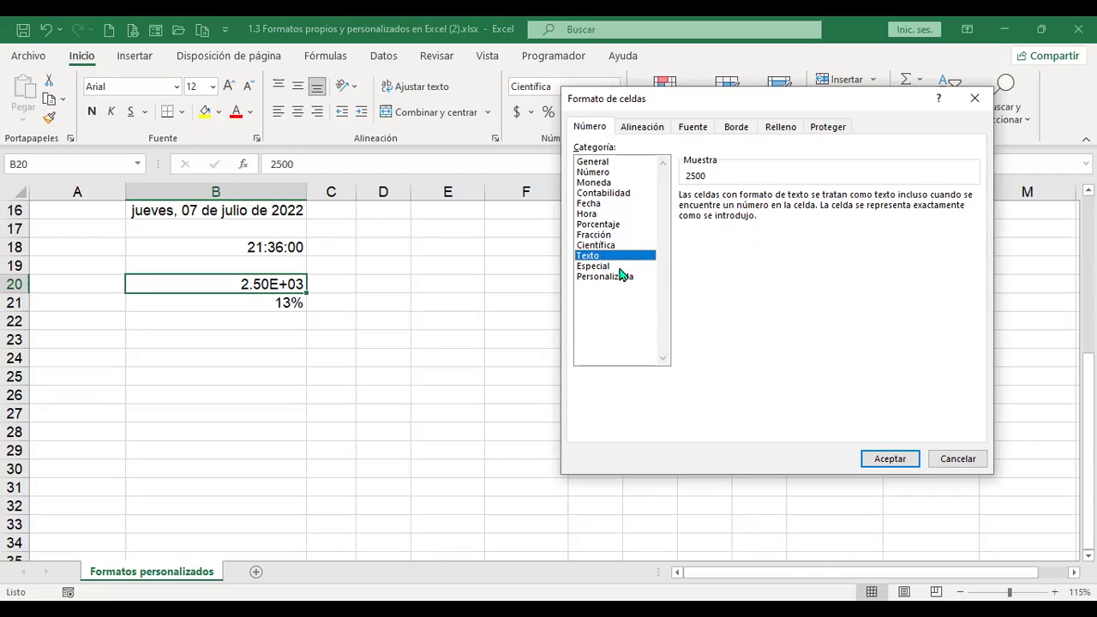
{"action": "left_click", "coordinate": [893, 459]}
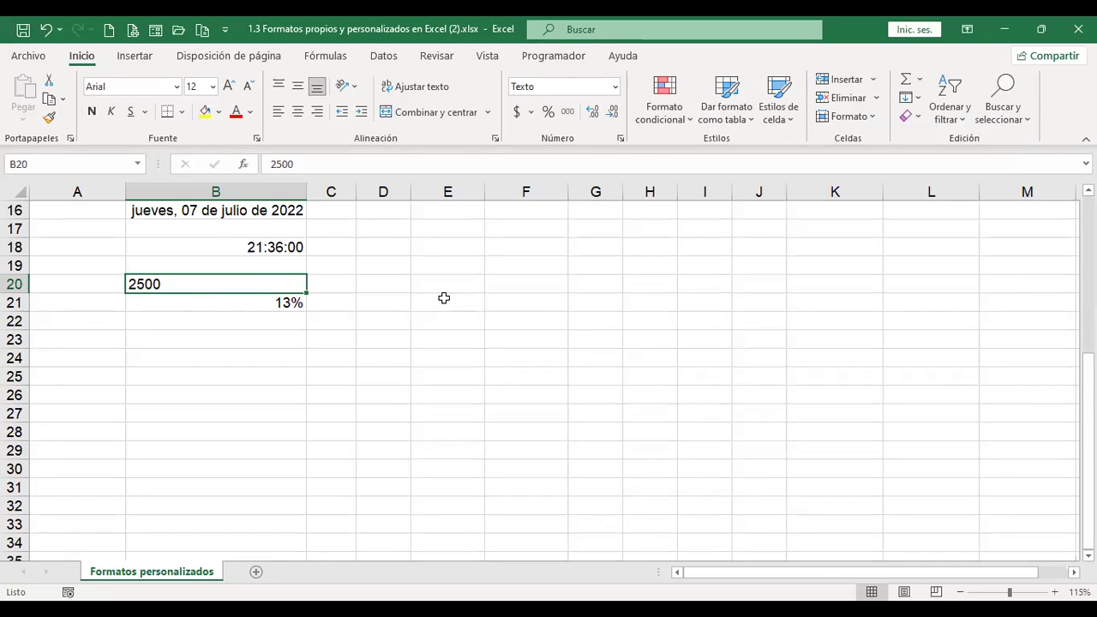
Enter the formula +B20*B21 in cell B22 to multiply the text-formatted number by the percentage.
{"action": "key", "text": "Right"}
{"action": "key", "text": "Down"}
{"action": "key", "text": "Down"}
{"action": "key", "text": "Left"}
{"action": "type", "text": "+"}
{"action": "key", "text": "Up"}
{"action": "key", "text": "Up"}
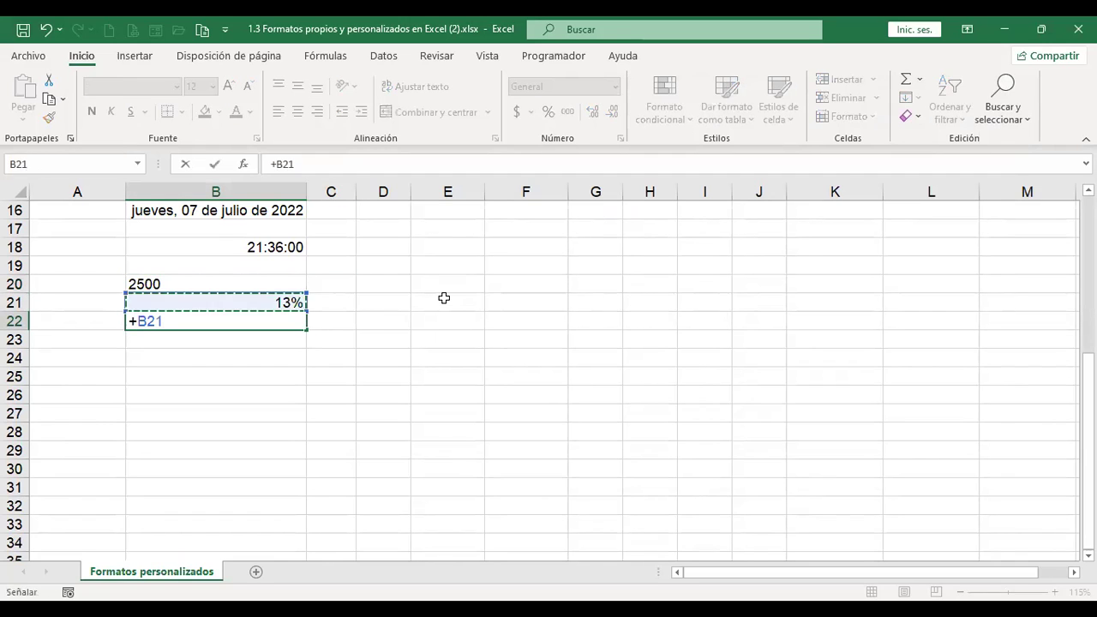
{"action": "type", "text": "*"}
{"action": "key", "text": "Up"}
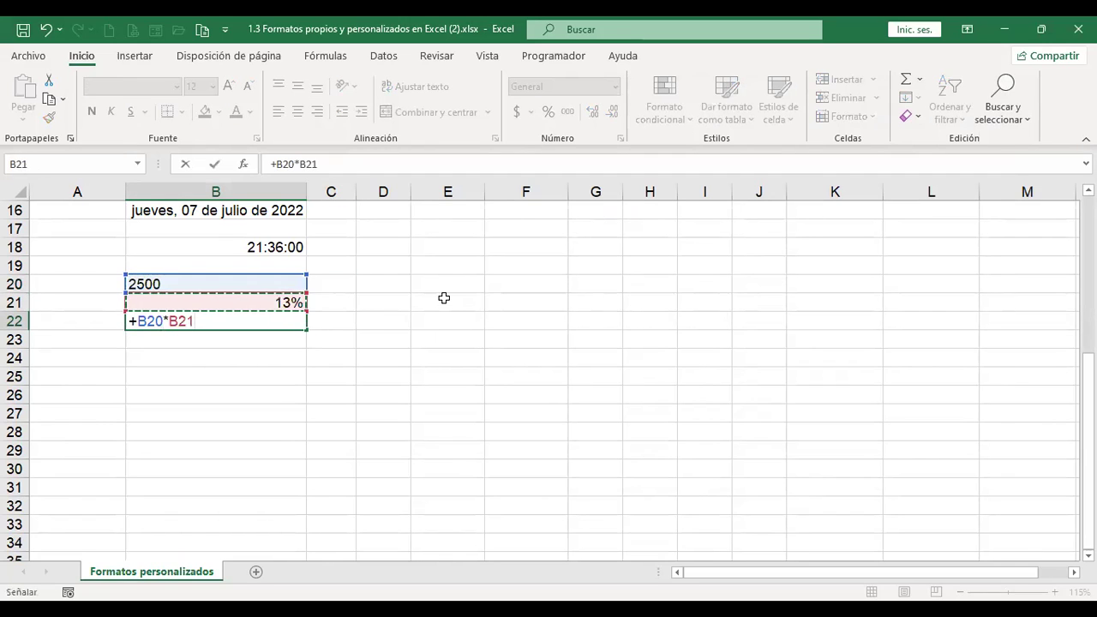
{"action": "key", "text": "Return"}
Look through the Especial and Personalizada number format categories for cell B22 without applying either one.
{"action": "key", "text": "Up"}
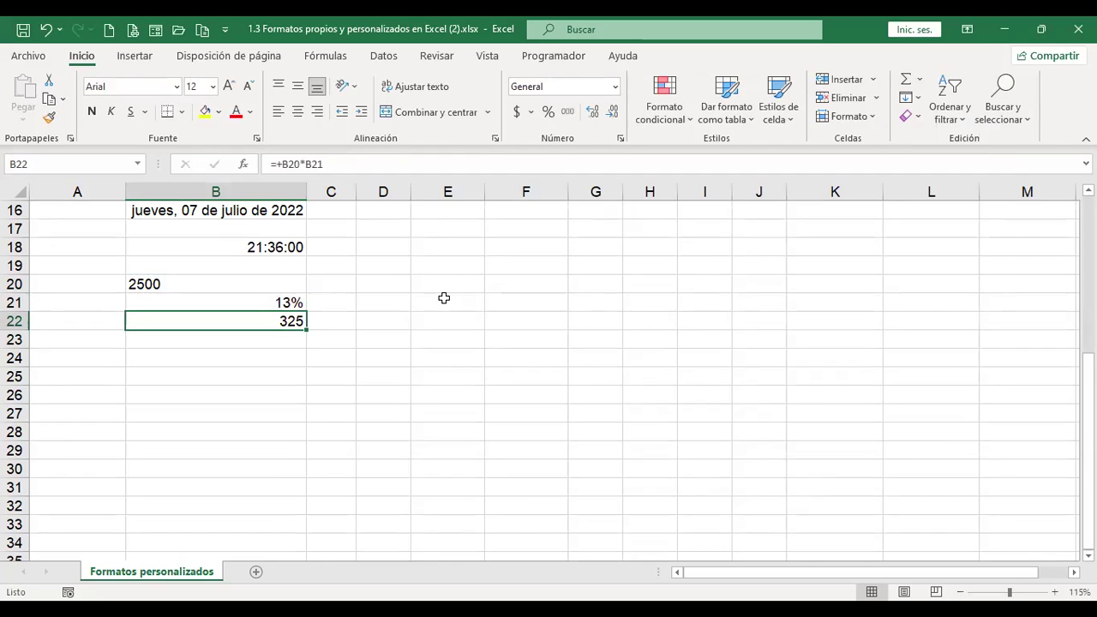
{"action": "key", "text": "ctrl+1"}
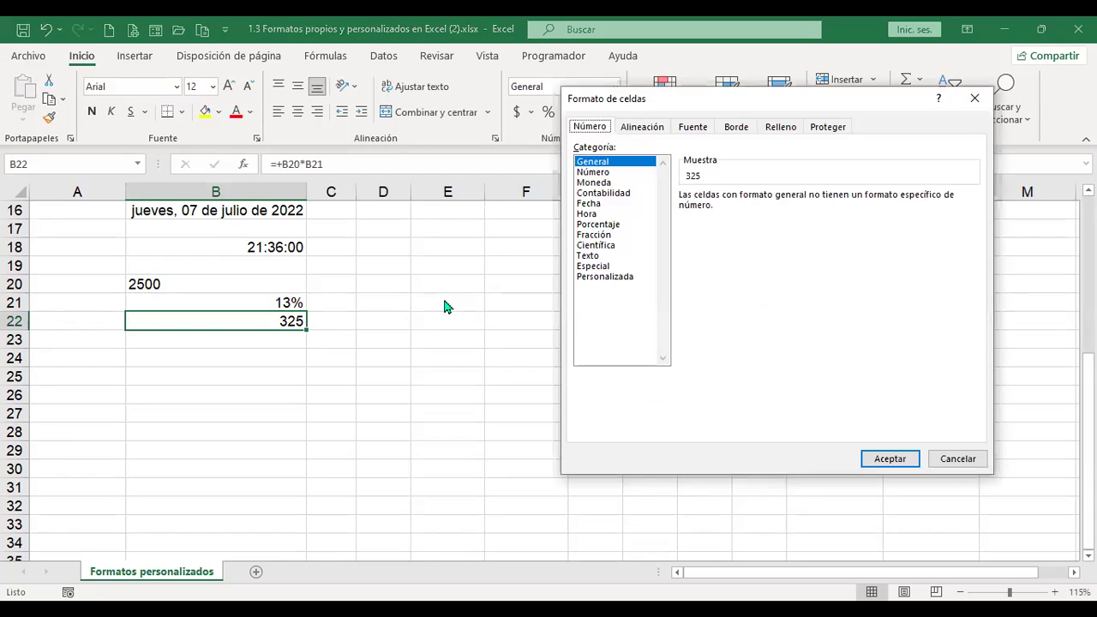
{"action": "left_click", "coordinate": [602, 267]}
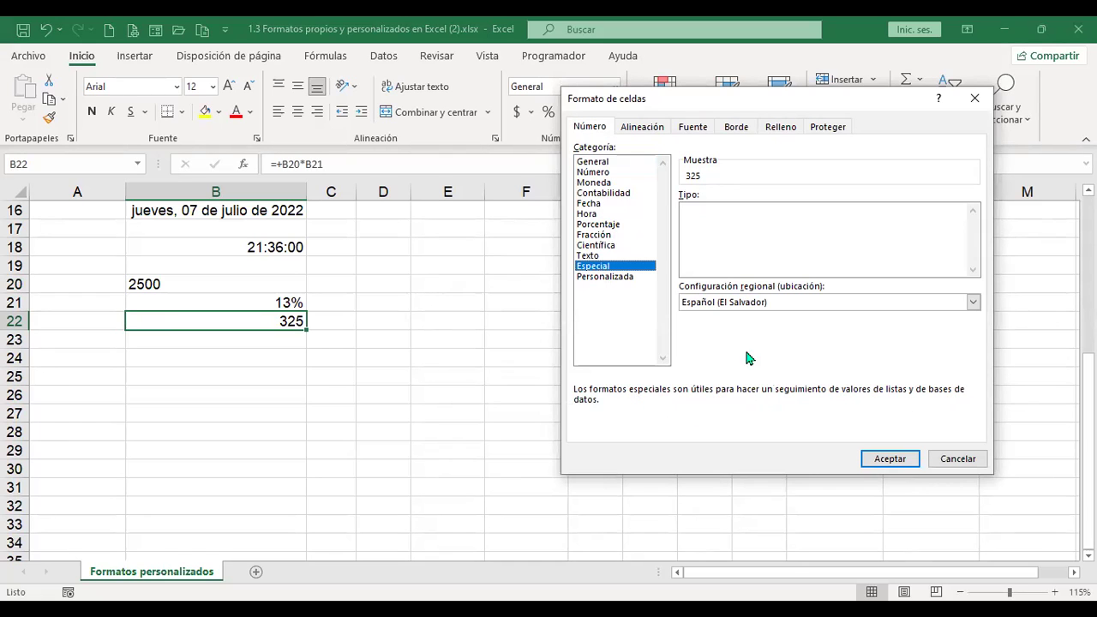
{"action": "left_click", "coordinate": [606, 276]}
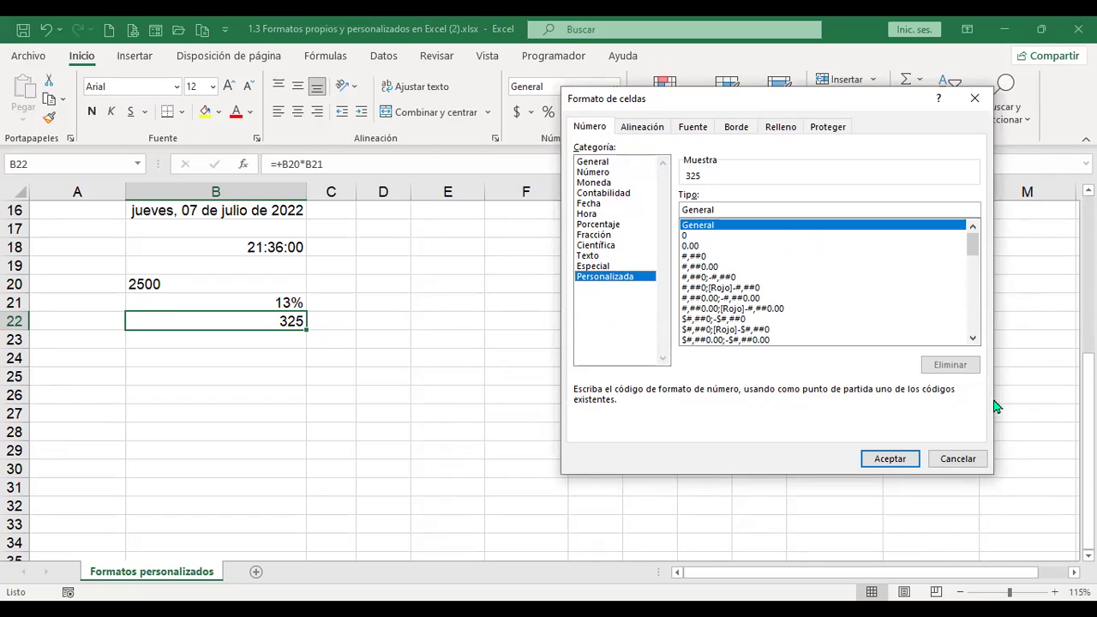
{"action": "left_click", "coordinate": [959, 461]}
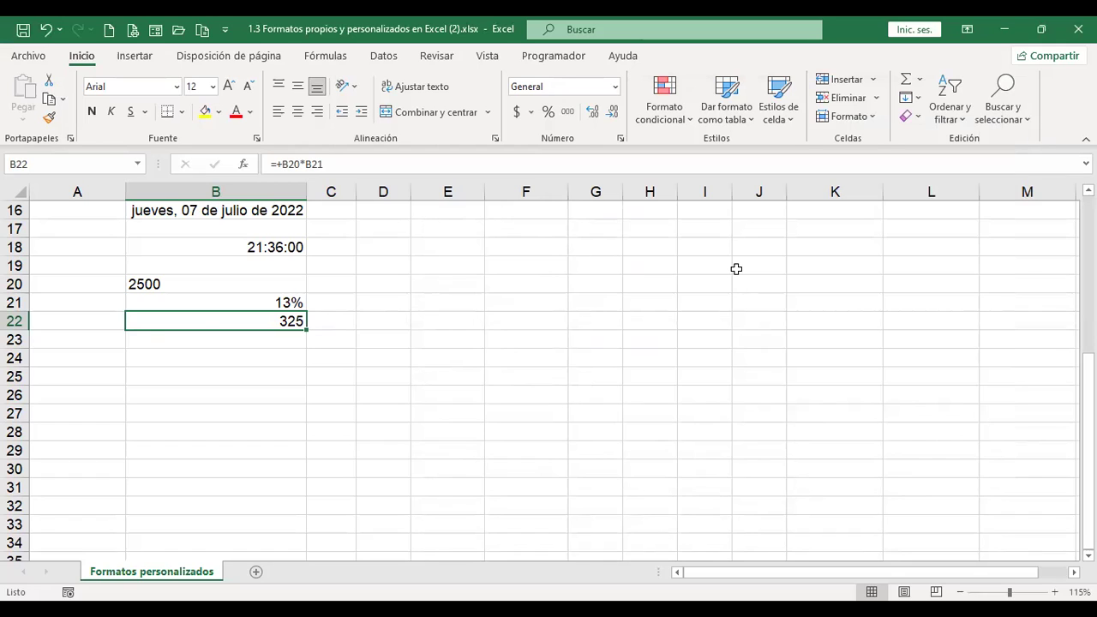
Re-enter the formula =+B20*B21 in cell B22 and delete the cell's contents.
{"action": "type", "text": "="}
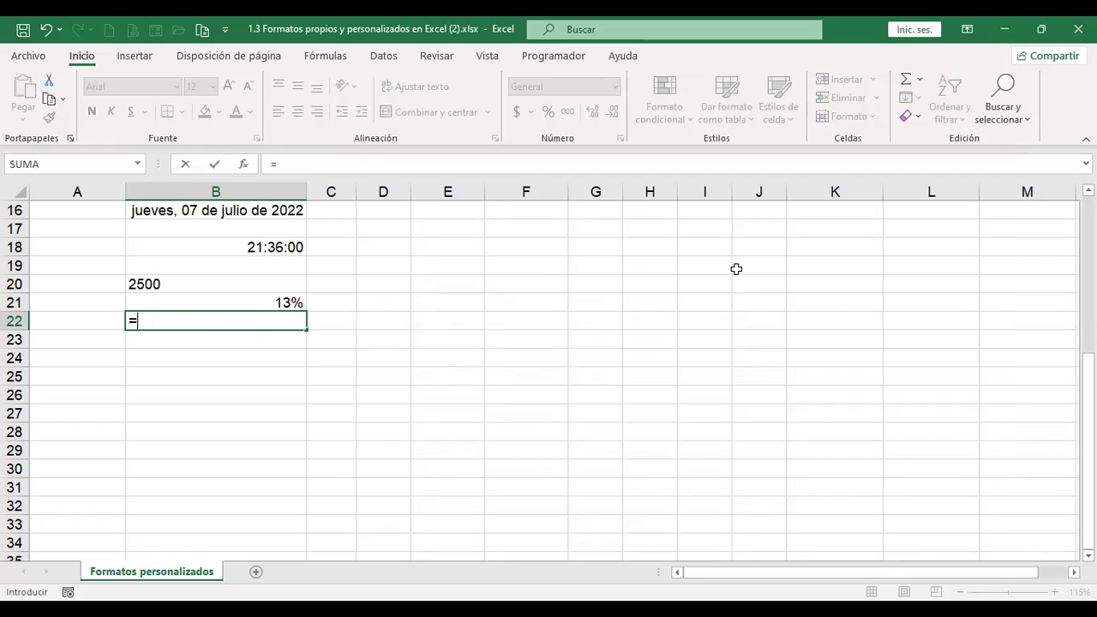
{"action": "type", "text": "+B20*B21"}
{"action": "key", "text": "ctrl+Return"}
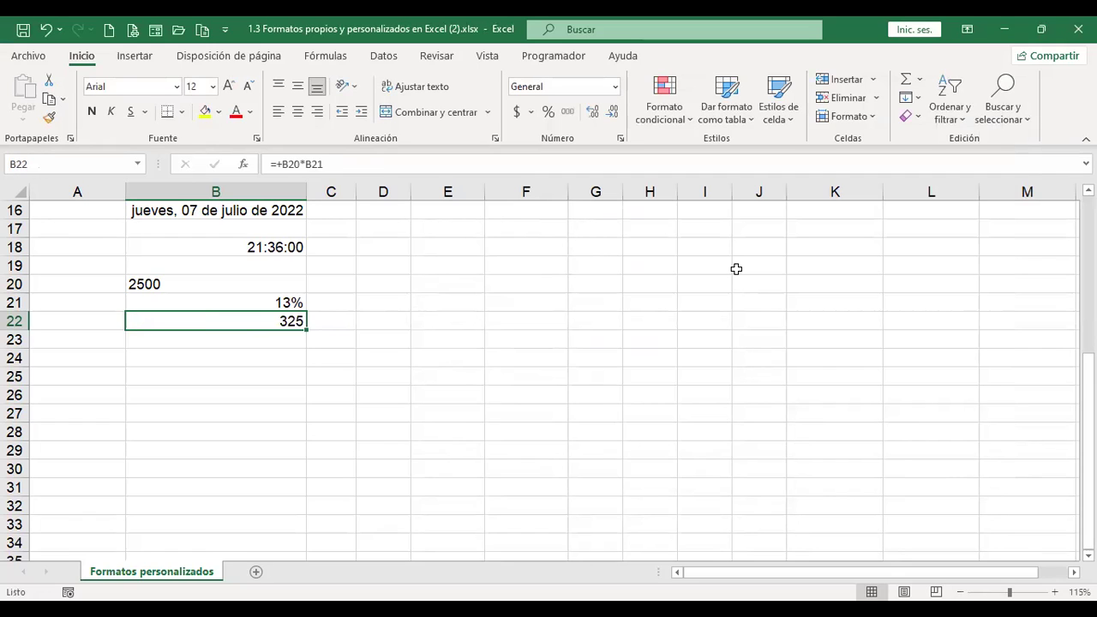
{"action": "key", "text": "Delete"}
{"action": "type", "text": "="}
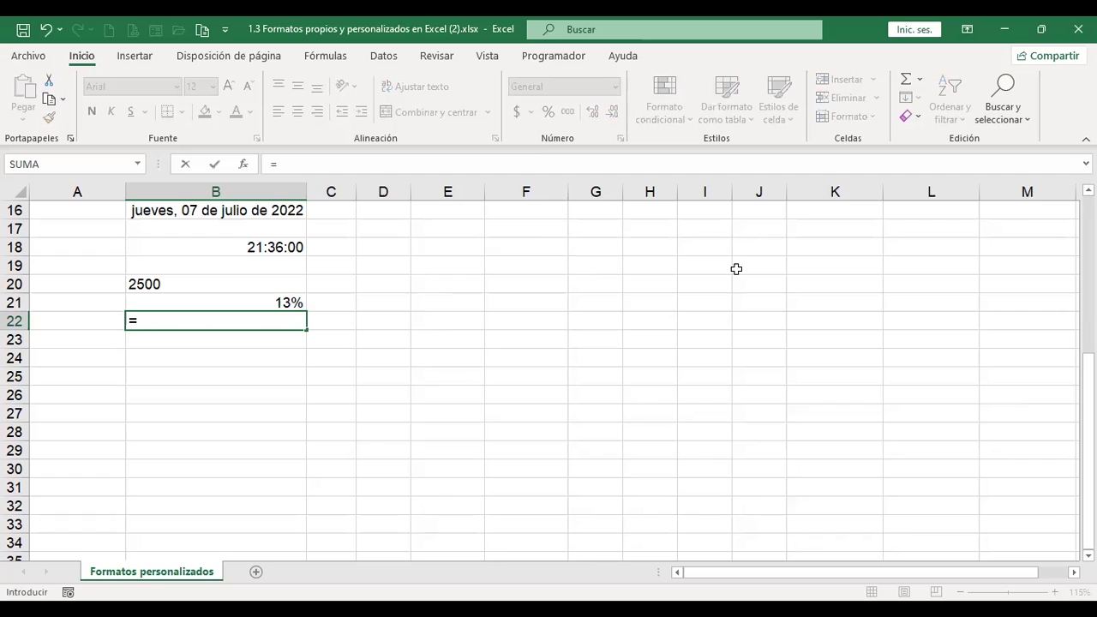
{"action": "key", "text": "Escape"}
Build the formula +B20*B21 in cell B22 by referencing the two cells above it.
{"action": "type", "text": "+"}
{"action": "key", "text": "Up"}
{"action": "key", "text": "Up"}
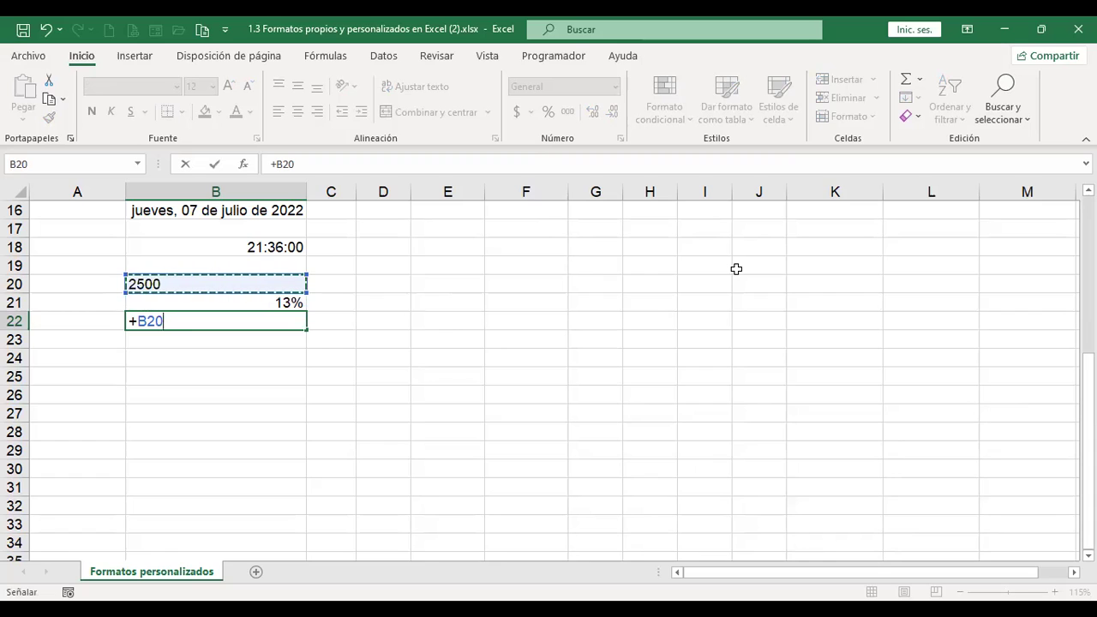
{"action": "type", "text": "*"}
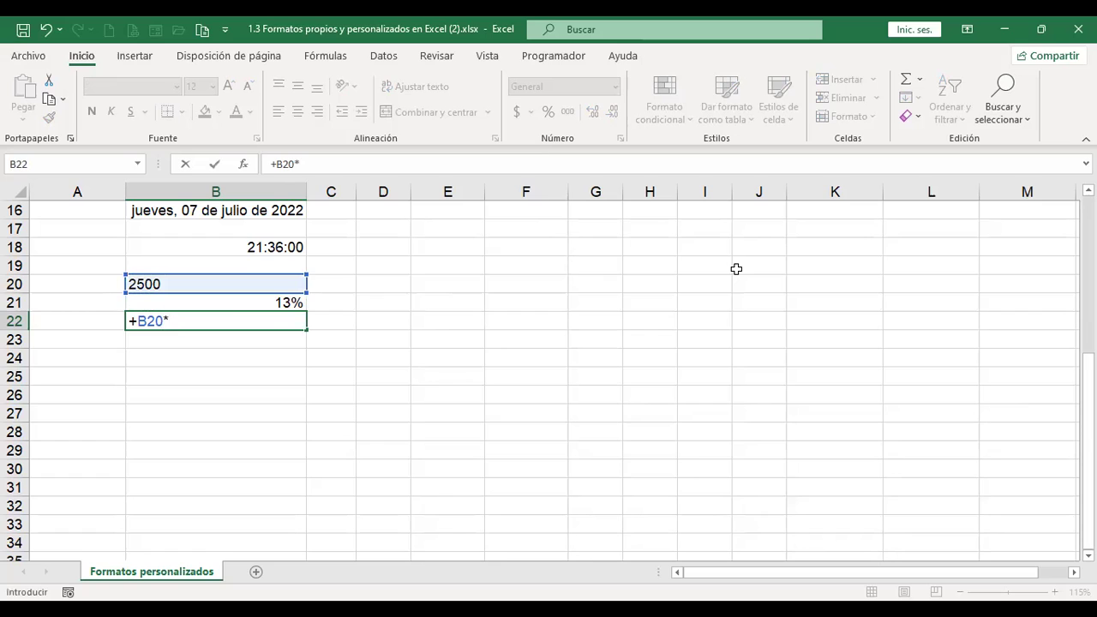
{"action": "key", "text": "Up"}
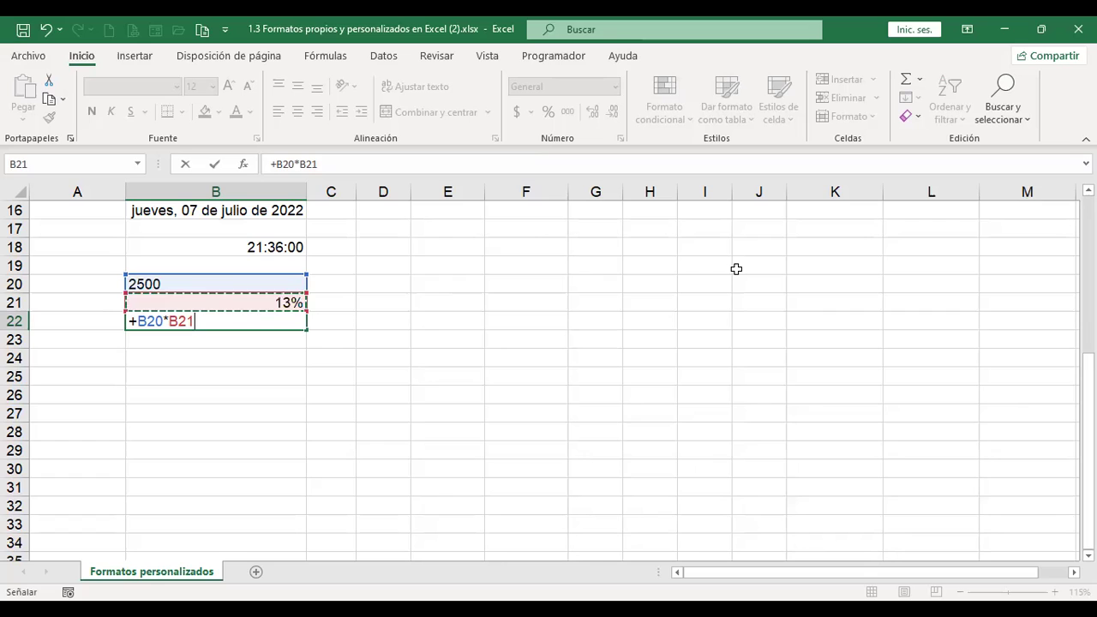
{"action": "key", "text": "Return"}
{"action": "key", "text": "Up"}
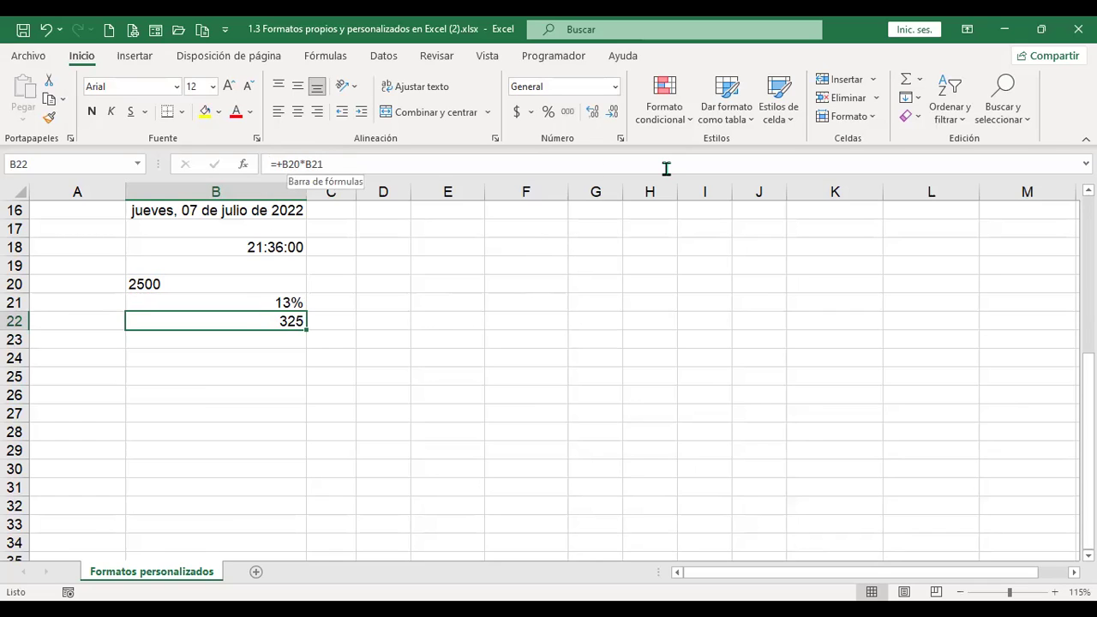
Clear cell B22 and enter the formula +B20*B21 in it again.
{"action": "key", "text": "F2"}
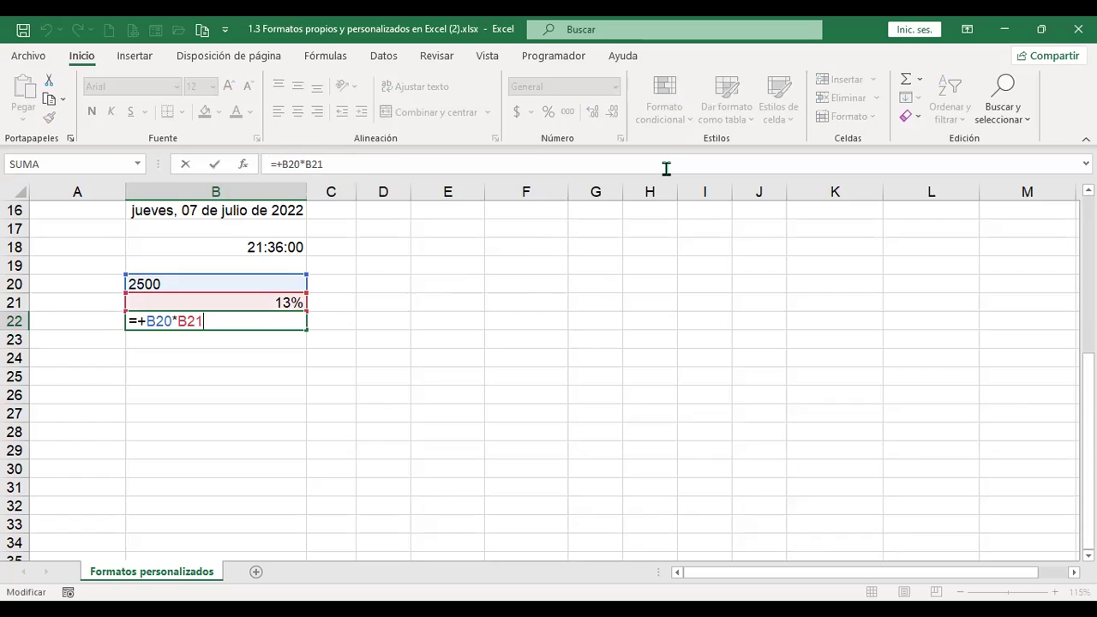
{"action": "key", "text": "BackSpace"}
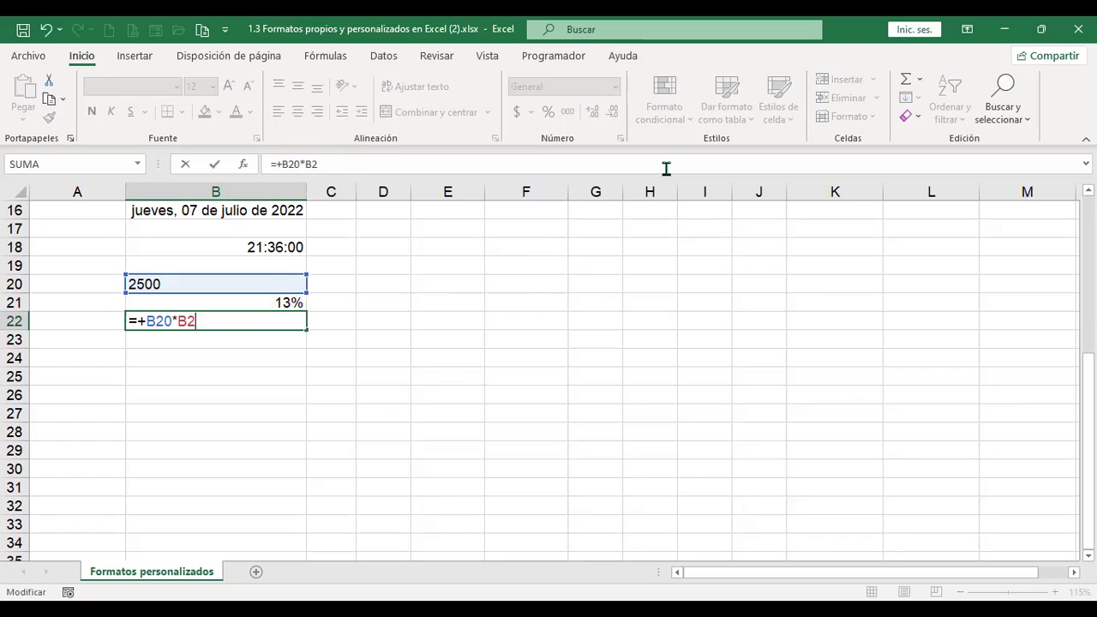
{"action": "key", "text": "Escape"}
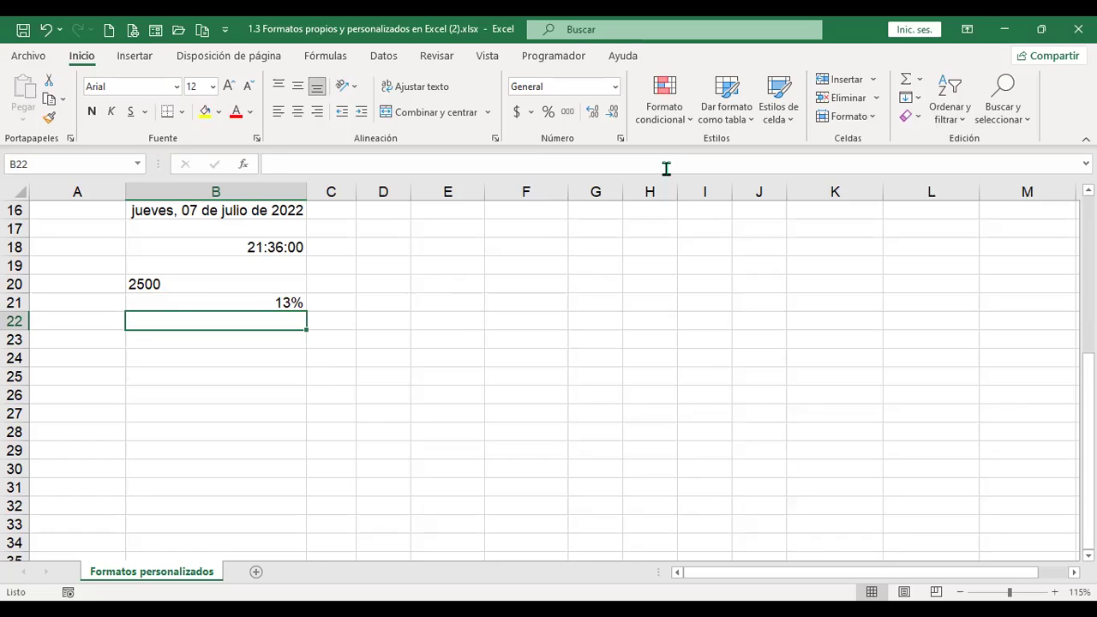
{"action": "type", "text": "+"}
{"action": "key", "text": "Up"}
{"action": "key", "text": "Up"}
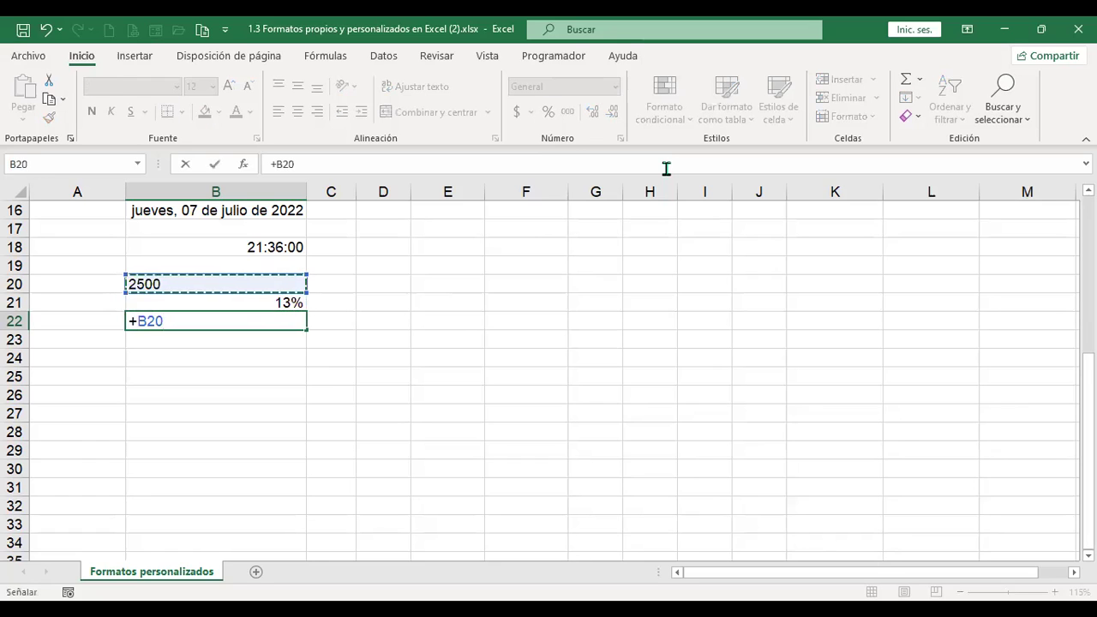
{"action": "type", "text": "*"}
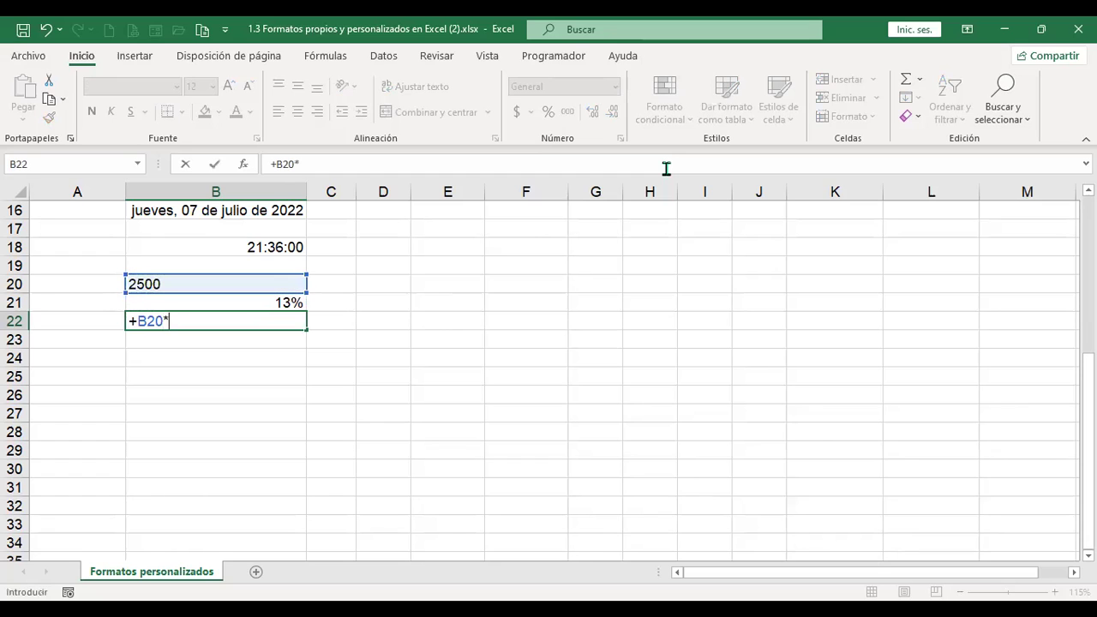
{"action": "key", "text": "Up"}
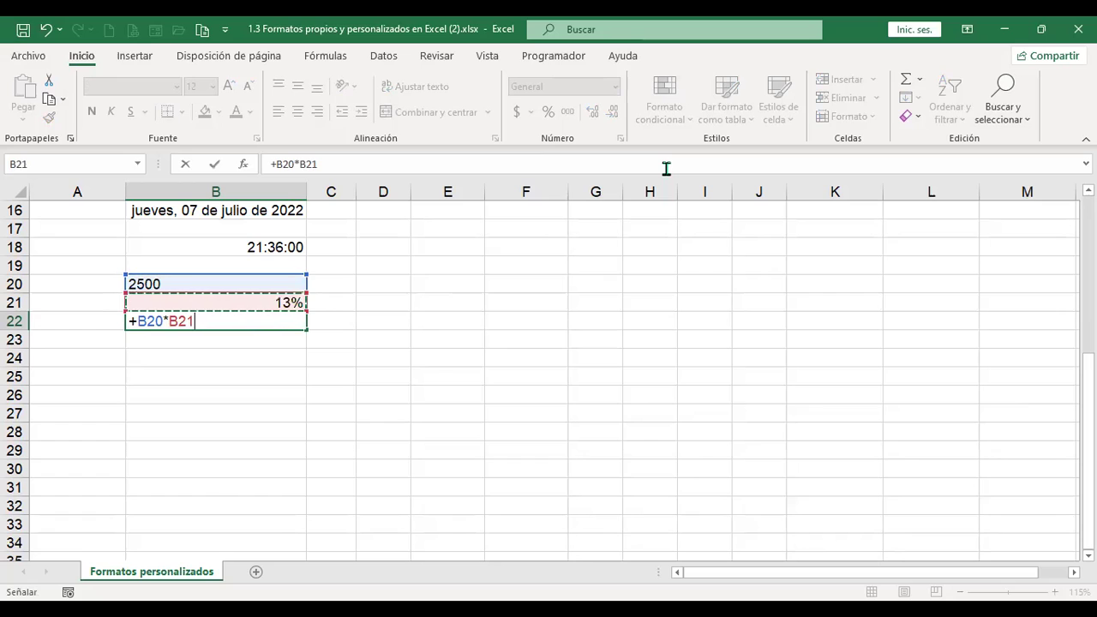
{"action": "key", "text": "Return"}
Replace the text-formatted number in cell B20 with 5000 and the percentage in cell B21 with 20%.
{"action": "key", "text": "Up"}
{"action": "key", "text": "Up"}
{"action": "key", "text": "Up"}
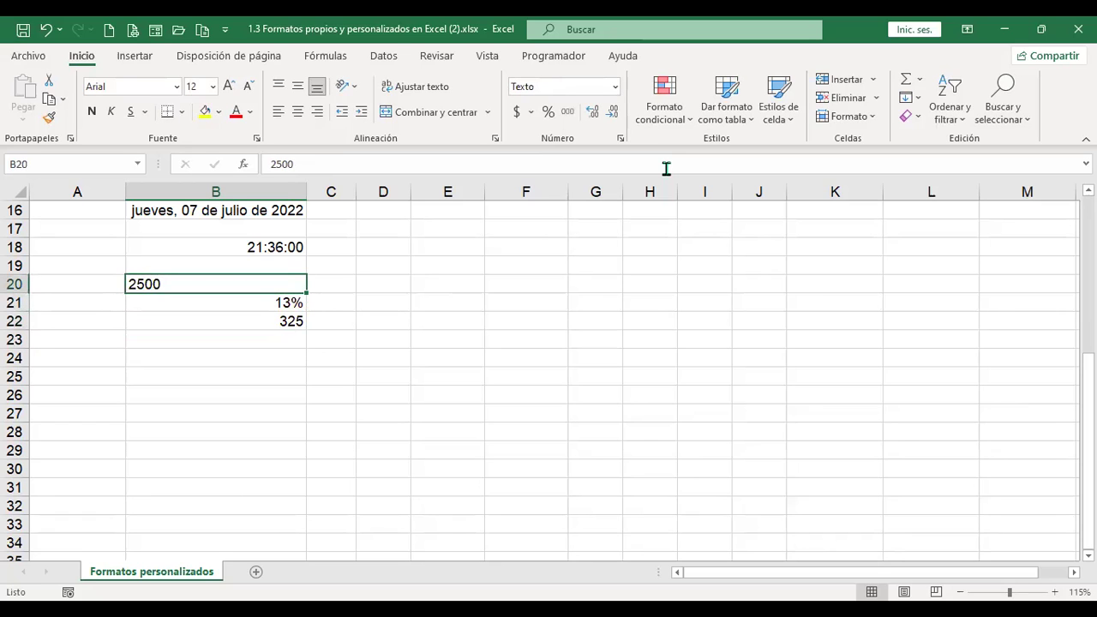
{"action": "type", "text": "5000"}
{"action": "key", "text": "Return"}
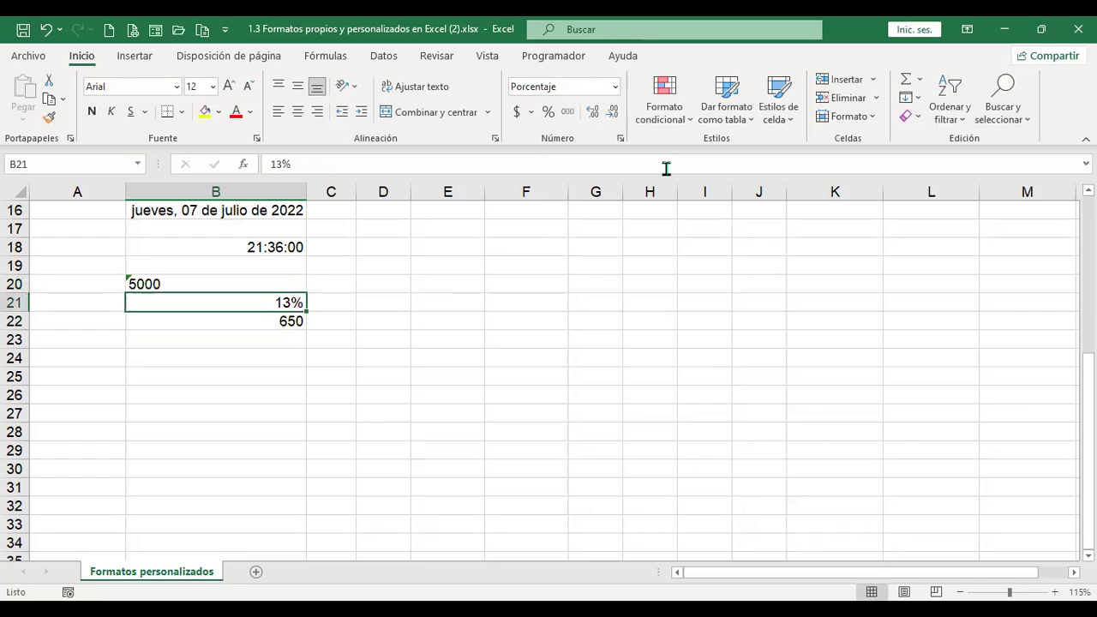
{"action": "key", "text": "Down"}
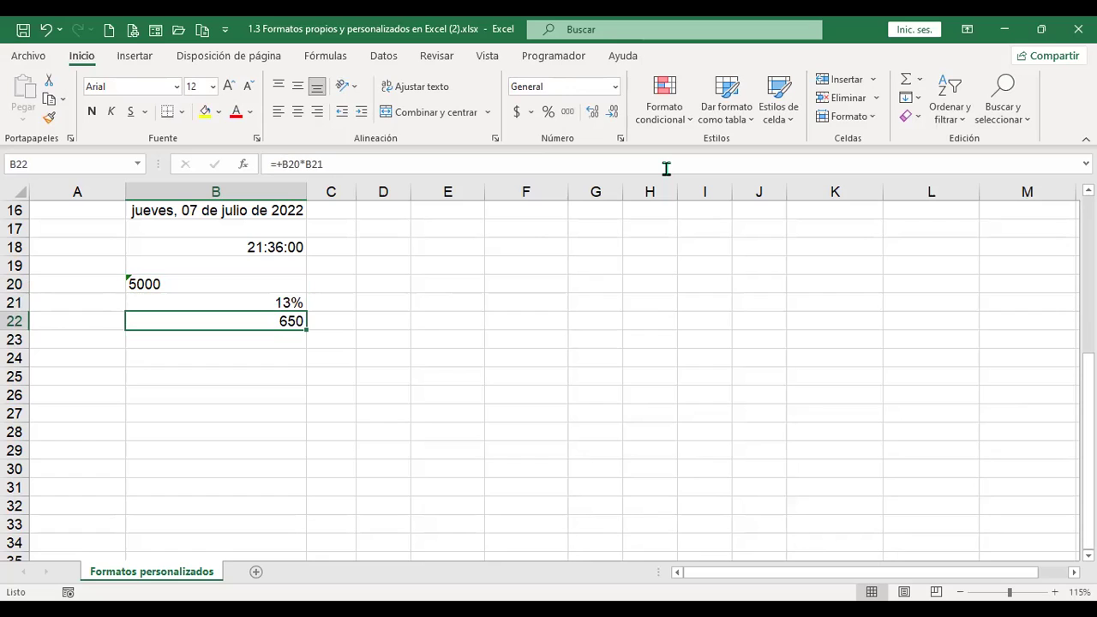
{"action": "key", "text": "Up"}
{"action": "type", "text": "20"}
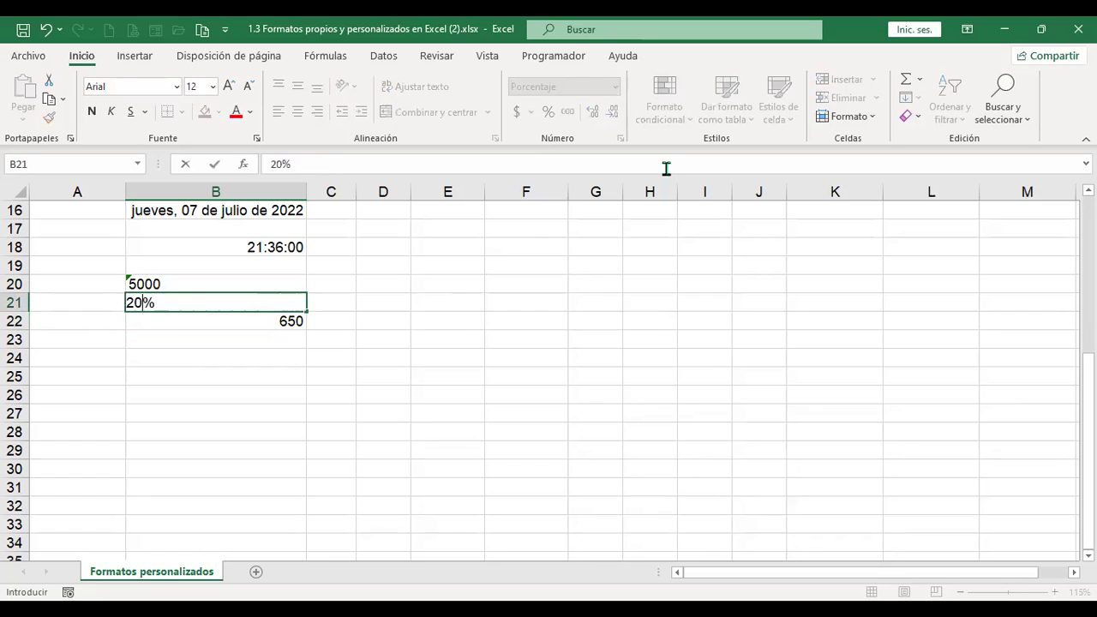
{"action": "key", "text": "Return"}
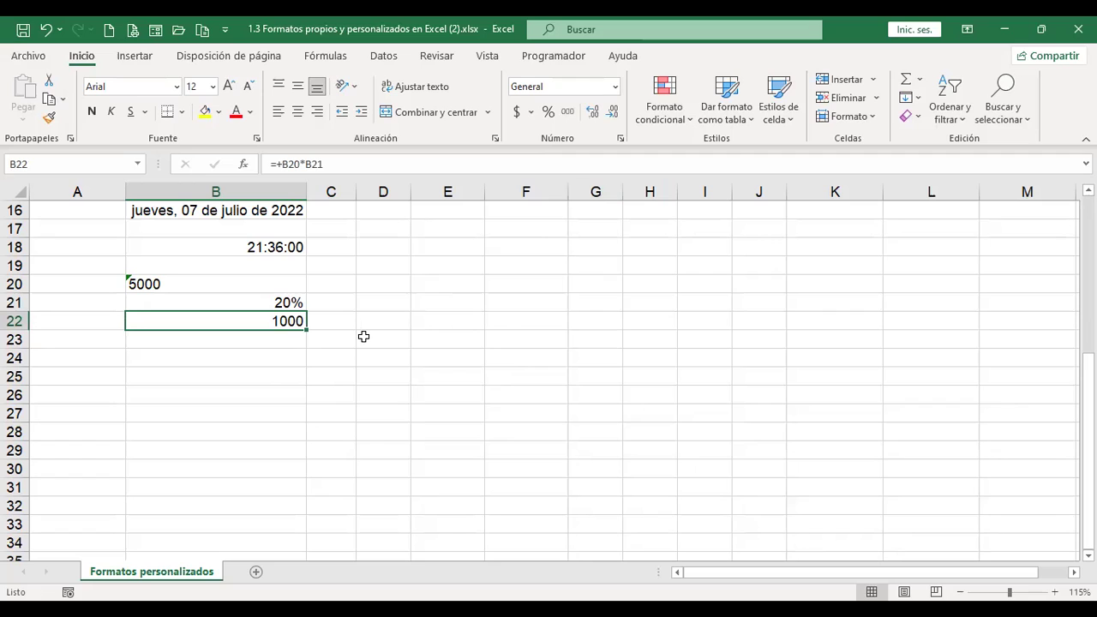
View the Personalizada format codes offered for cell B22 and cancel the cell format dialog.
{"action": "key", "text": "ctrl+1"}
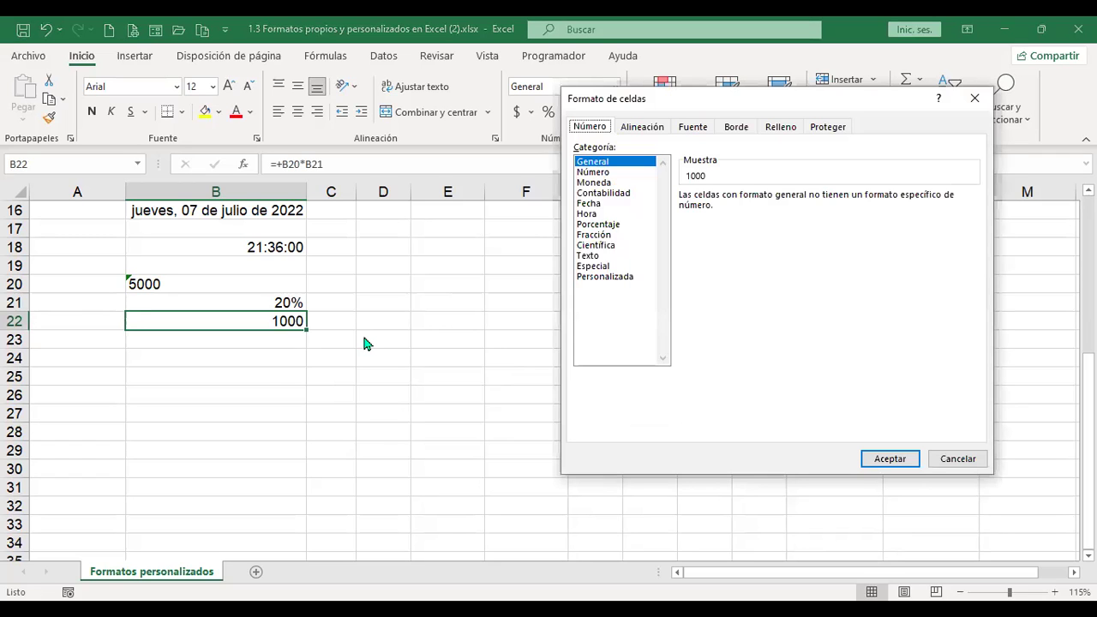
{"action": "left_click", "coordinate": [600, 277]}
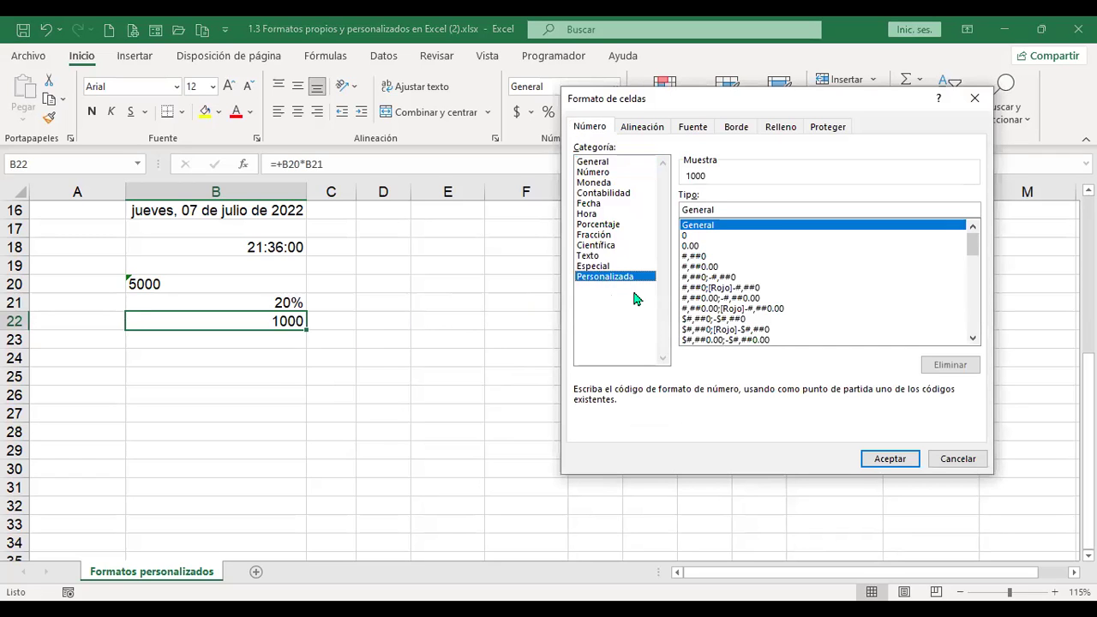
{"action": "left_click", "coordinate": [969, 460]}
{"action": "left_click", "coordinate": [271, 352]}
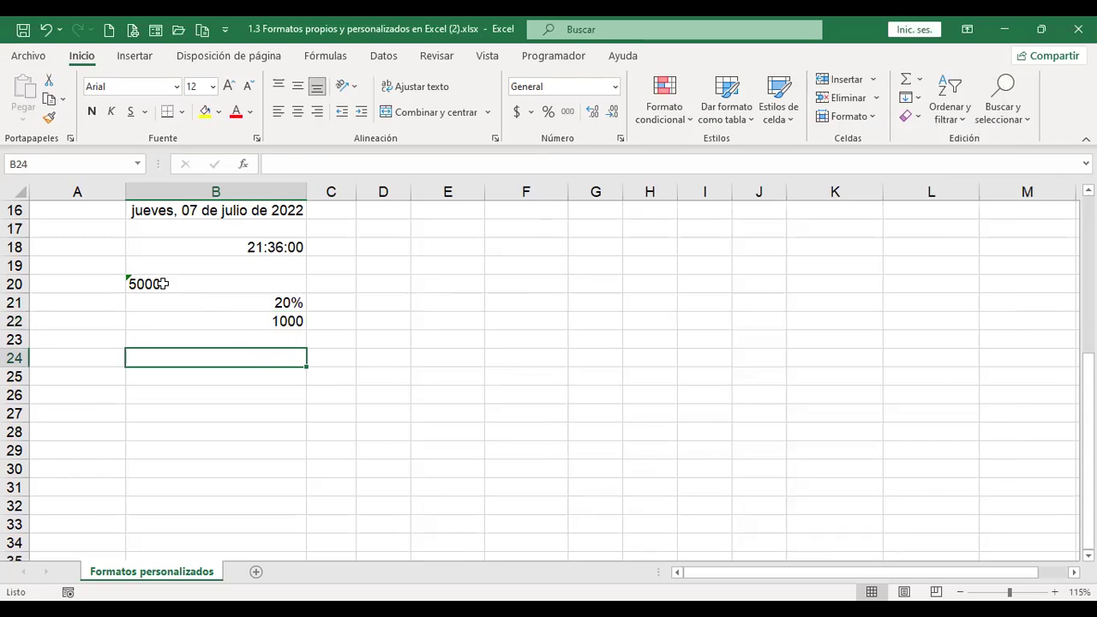
Replace the number in cell B20 with the word Texto and check the formula cell B22.
{"action": "left_click", "coordinate": [199, 280]}
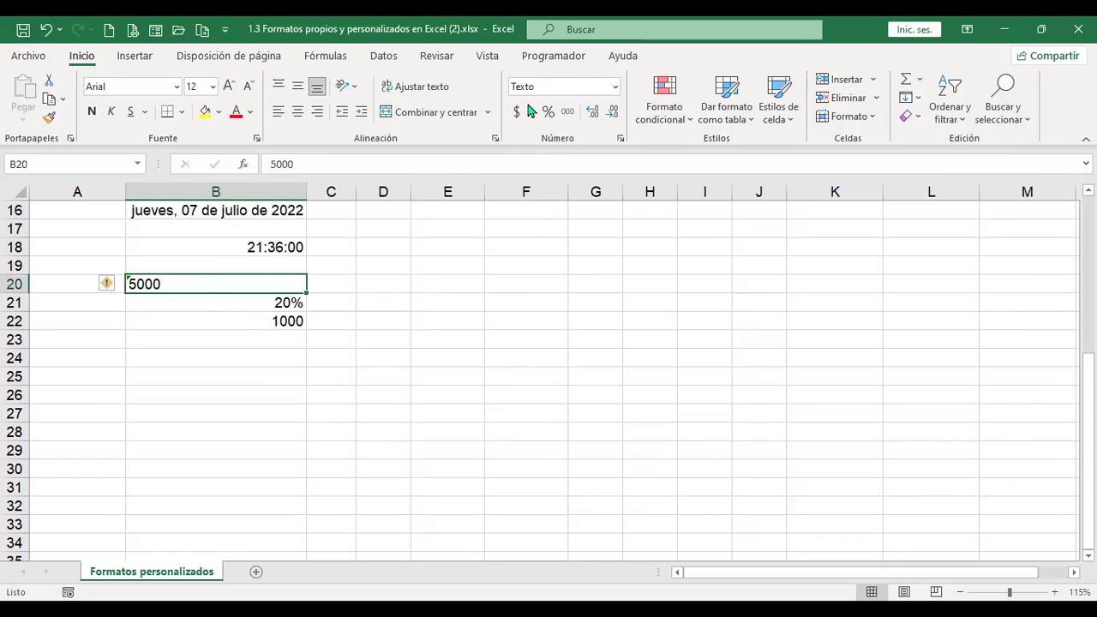
{"action": "type", "text": "Texto"}
{"action": "key", "text": "Return"}
{"action": "left_click", "coordinate": [185, 283]}
{"action": "key", "text": "Down"}
{"action": "key", "text": "Down"}
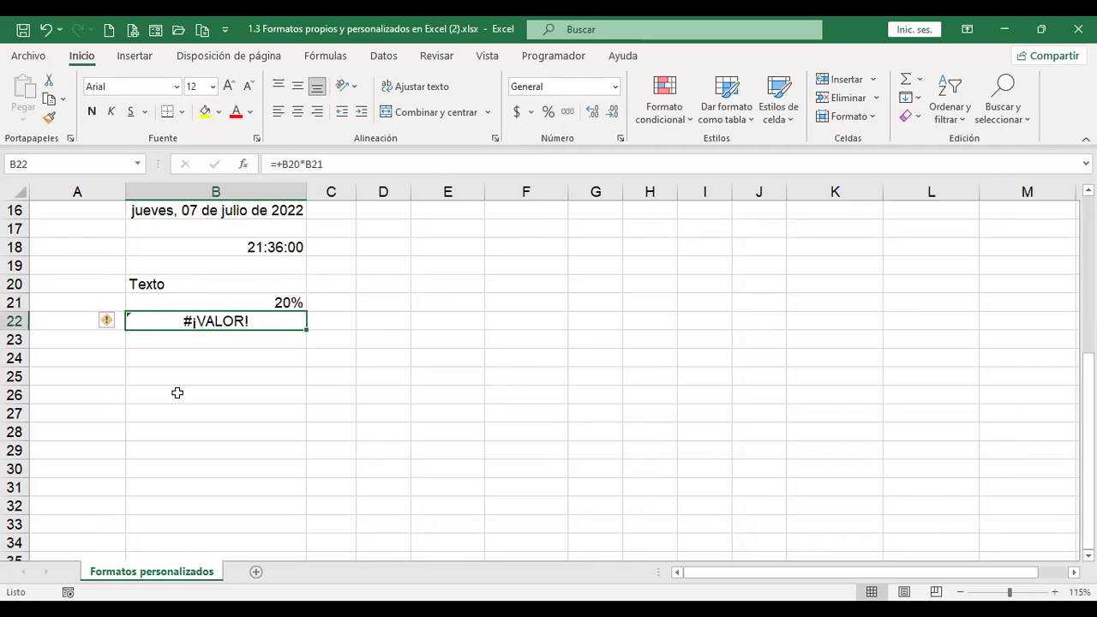
Set the value of text-formatted cell B20 to 500.
{"action": "left_click", "coordinate": [203, 285]}
{"action": "type", "text": "500"}
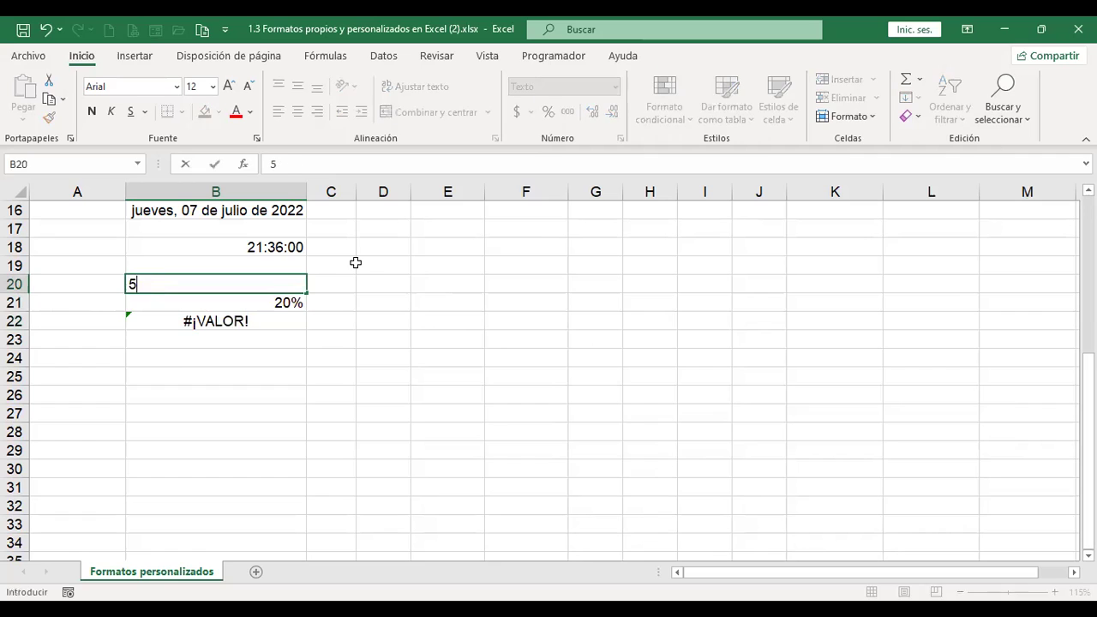
{"action": "key", "text": "Return"}
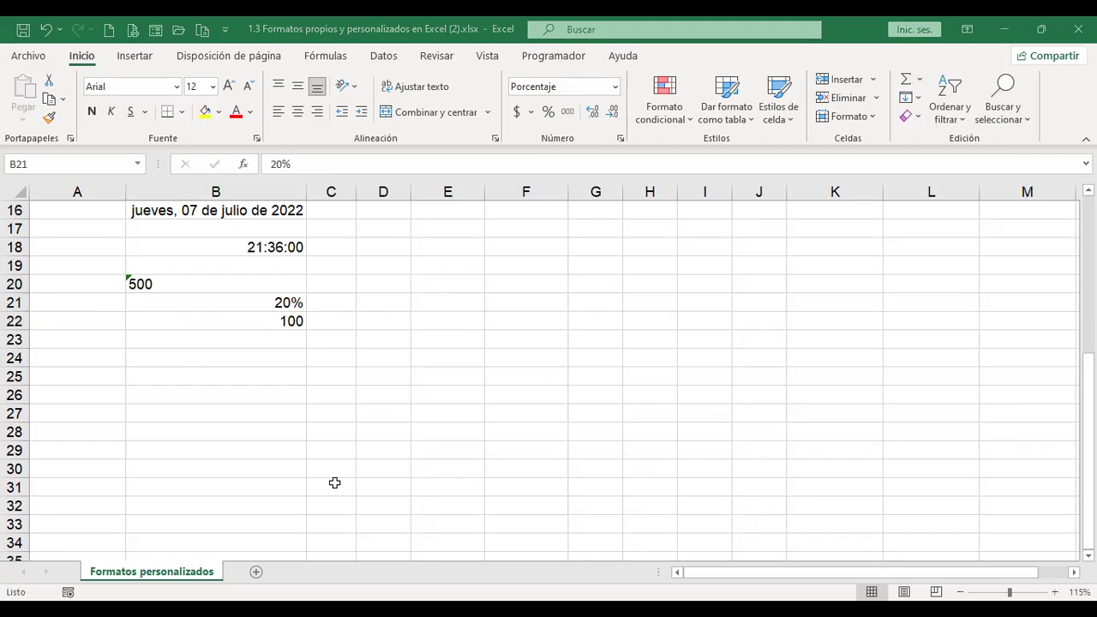
Examine the error indicator and its options on cell B20, and check the formula in cell B22.
{"action": "left_click", "coordinate": [133, 279]}
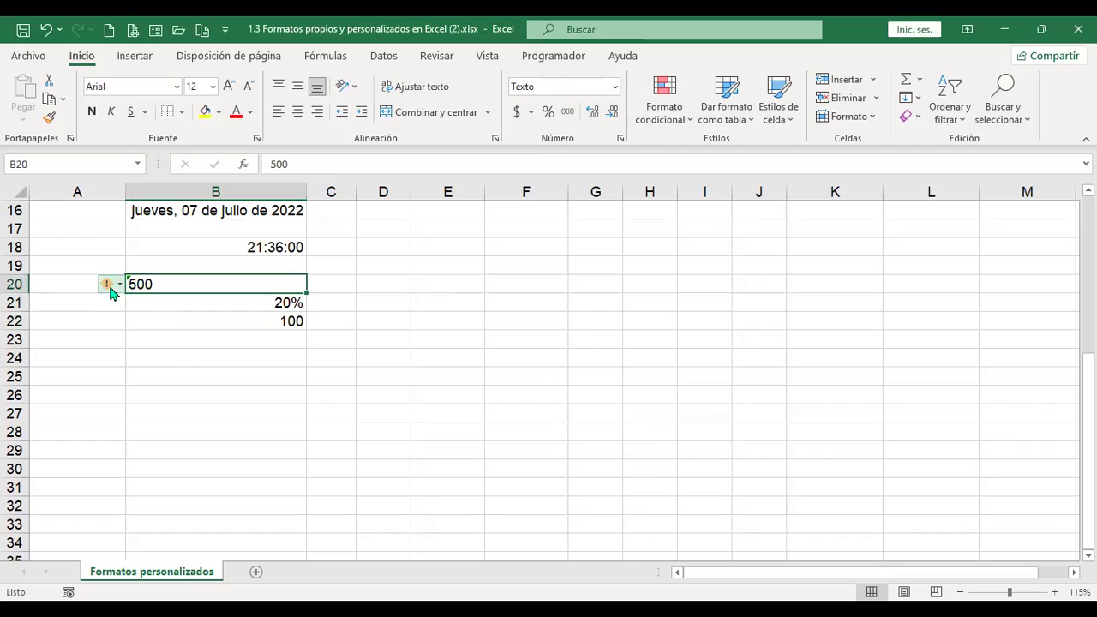
{"action": "mouse_move", "coordinate": [119, 294]}
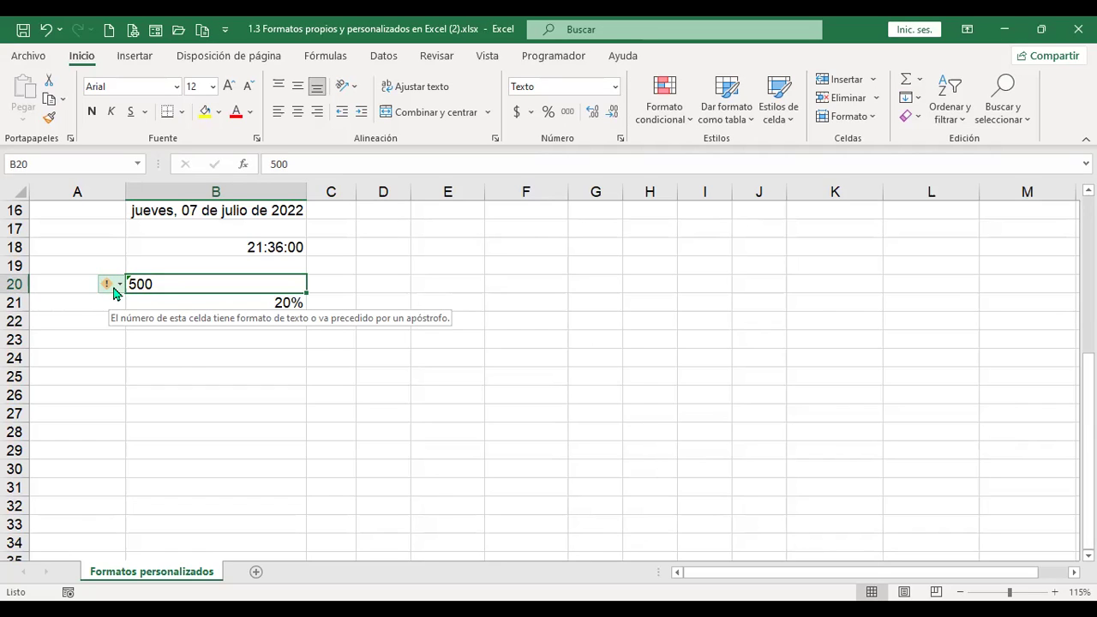
{"action": "left_click", "coordinate": [119, 285]}
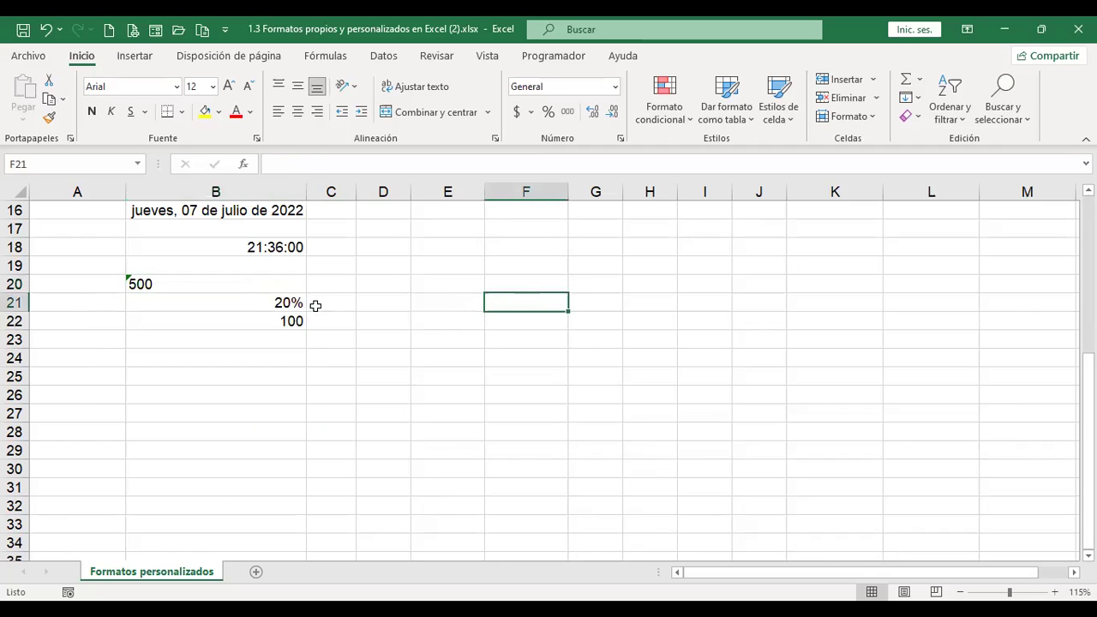
{"action": "left_click", "coordinate": [243, 323]}
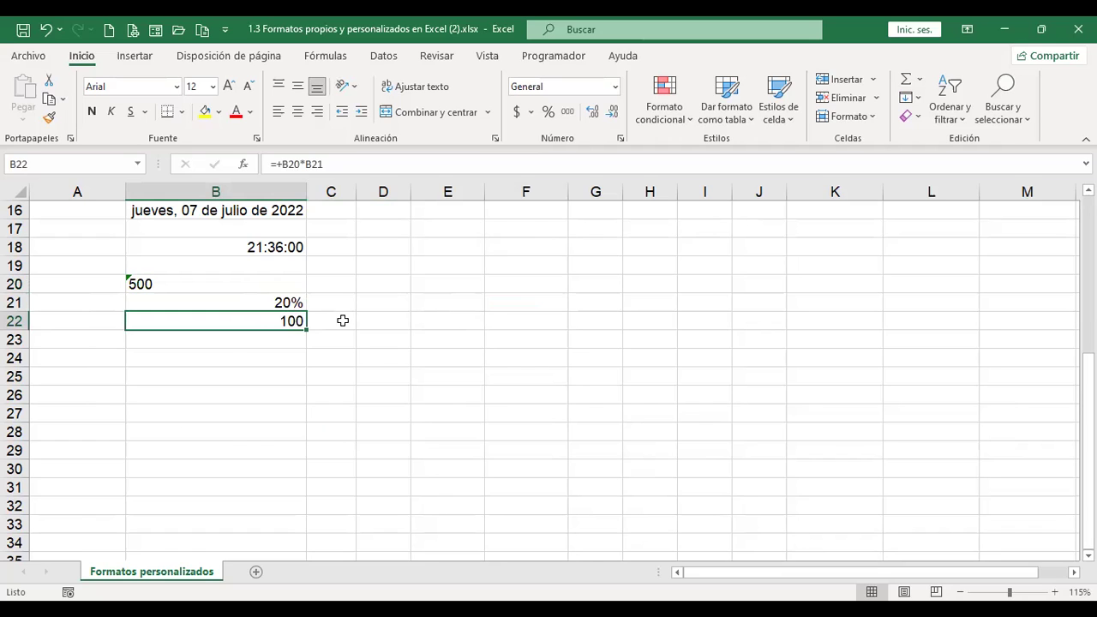
{"action": "left_click", "coordinate": [142, 284]}
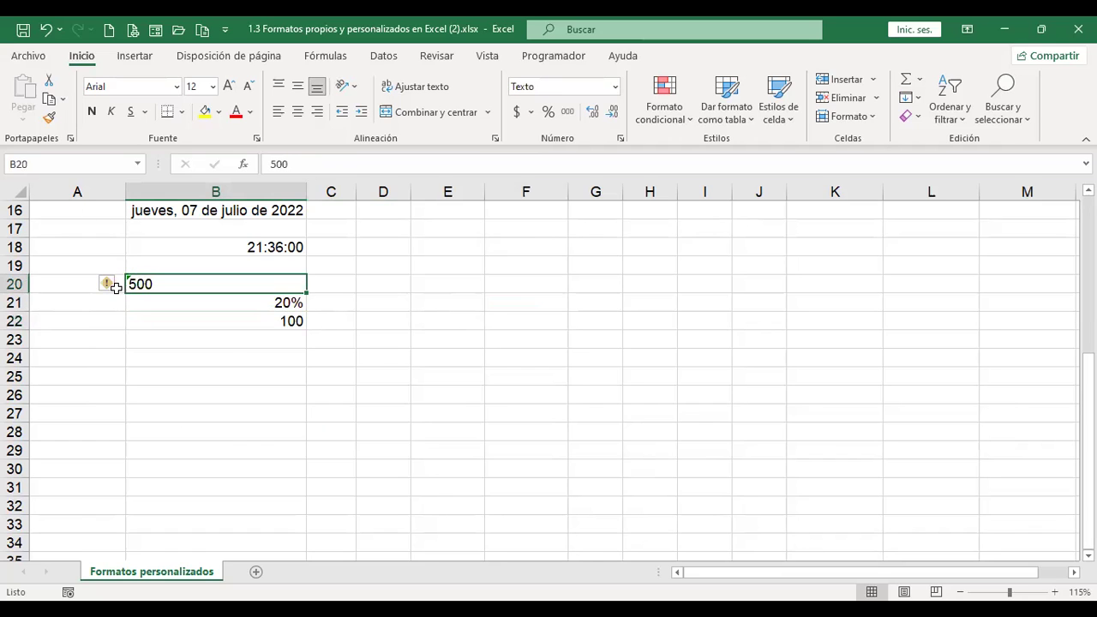
Read the help article on converting numbers stored as text for cell B20's error, and close the help.
{"action": "left_click", "coordinate": [119, 285]}
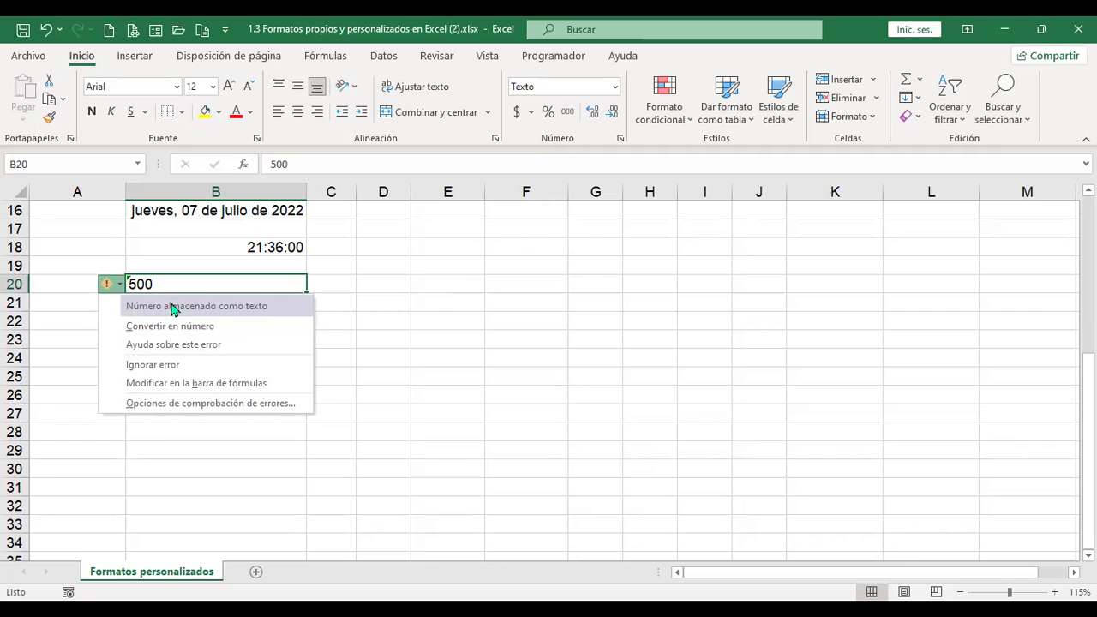
{"action": "left_click", "coordinate": [167, 344]}
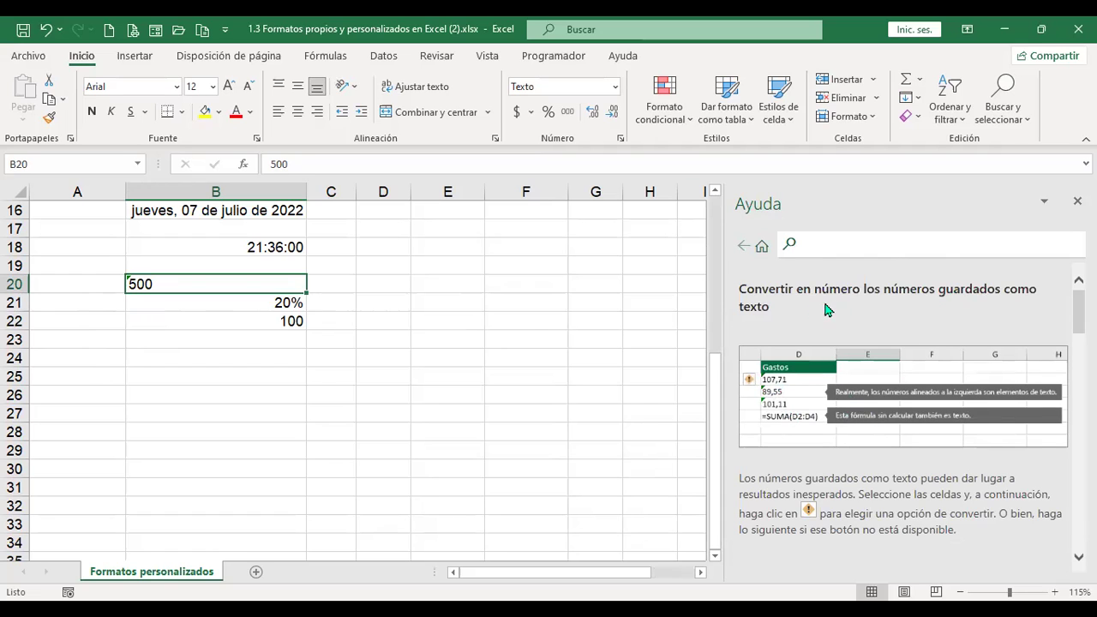
{"action": "scroll", "coordinate": [1008, 310], "scroll_direction": "down", "scroll_amount": 3}
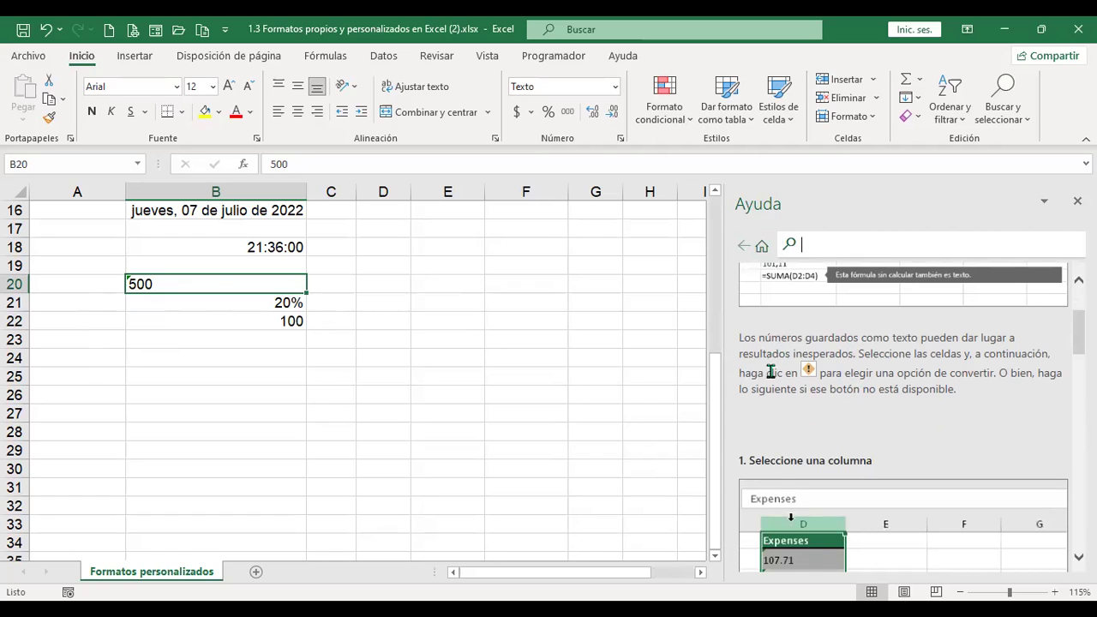
{"action": "scroll", "coordinate": [784, 342], "scroll_direction": "up", "scroll_amount": 2}
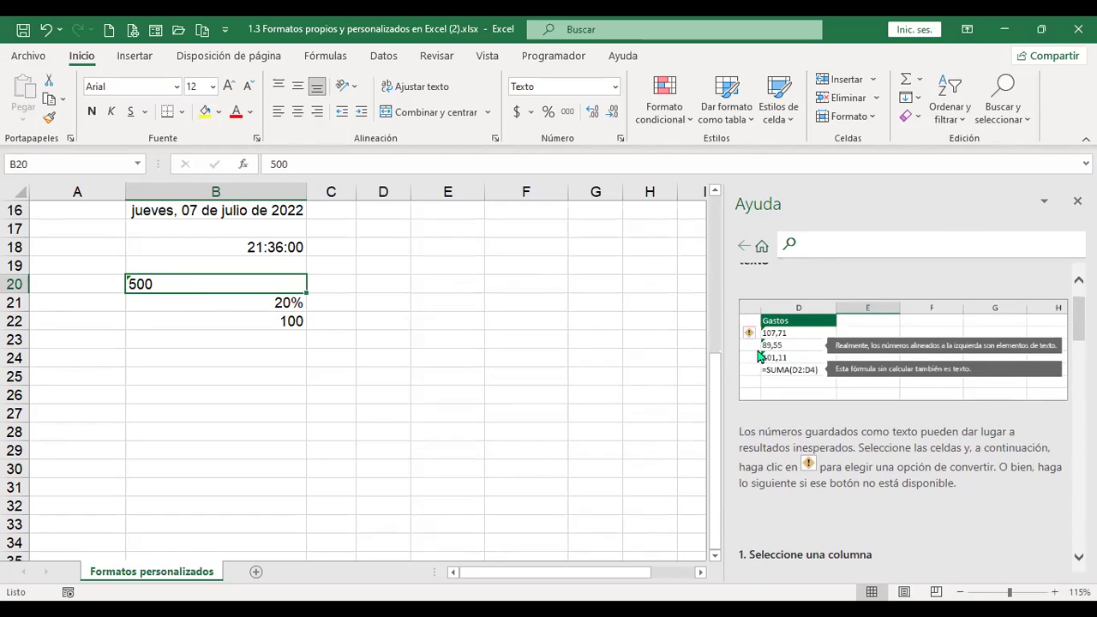
{"action": "scroll", "coordinate": [808, 355], "scroll_direction": "down", "scroll_amount": 2}
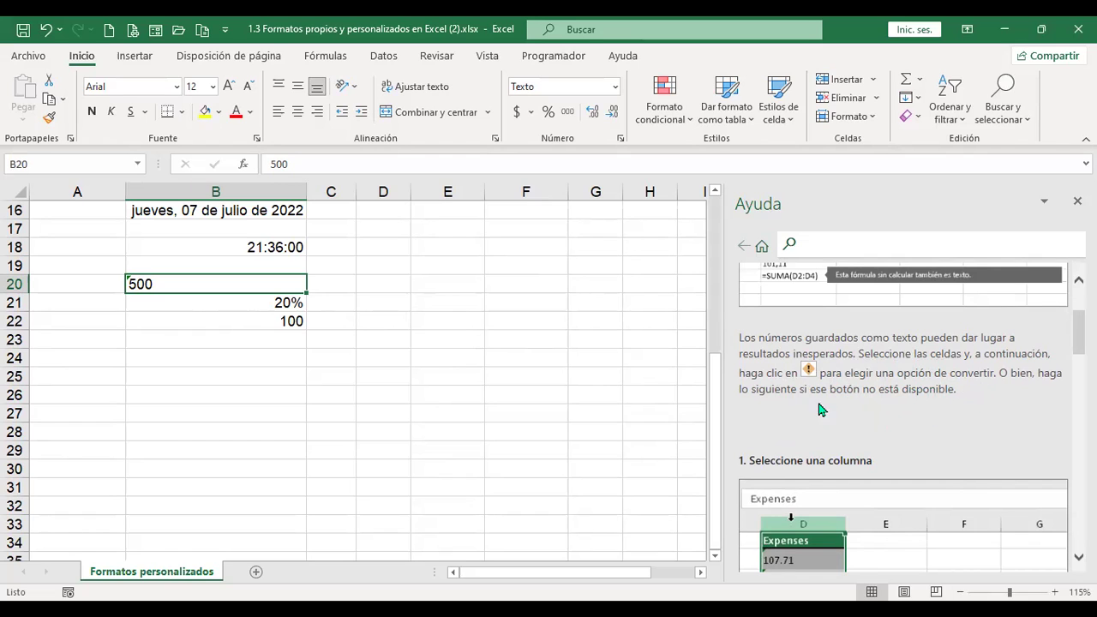
{"action": "scroll", "coordinate": [977, 419], "scroll_direction": "down", "scroll_amount": 6}
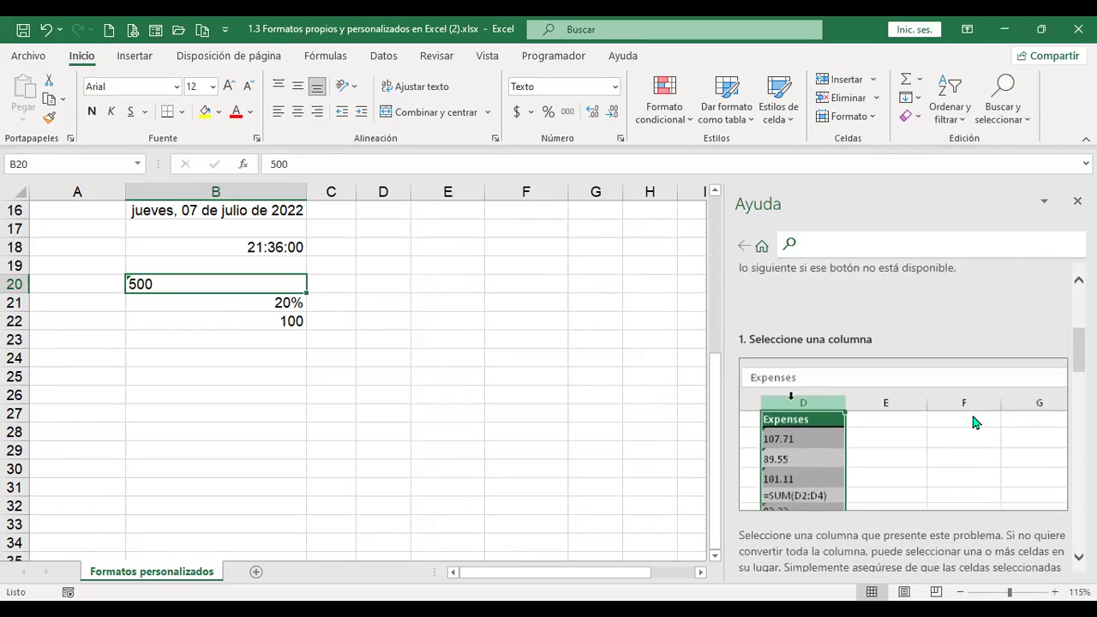
{"action": "scroll", "coordinate": [870, 413], "scroll_direction": "down", "scroll_amount": 4}
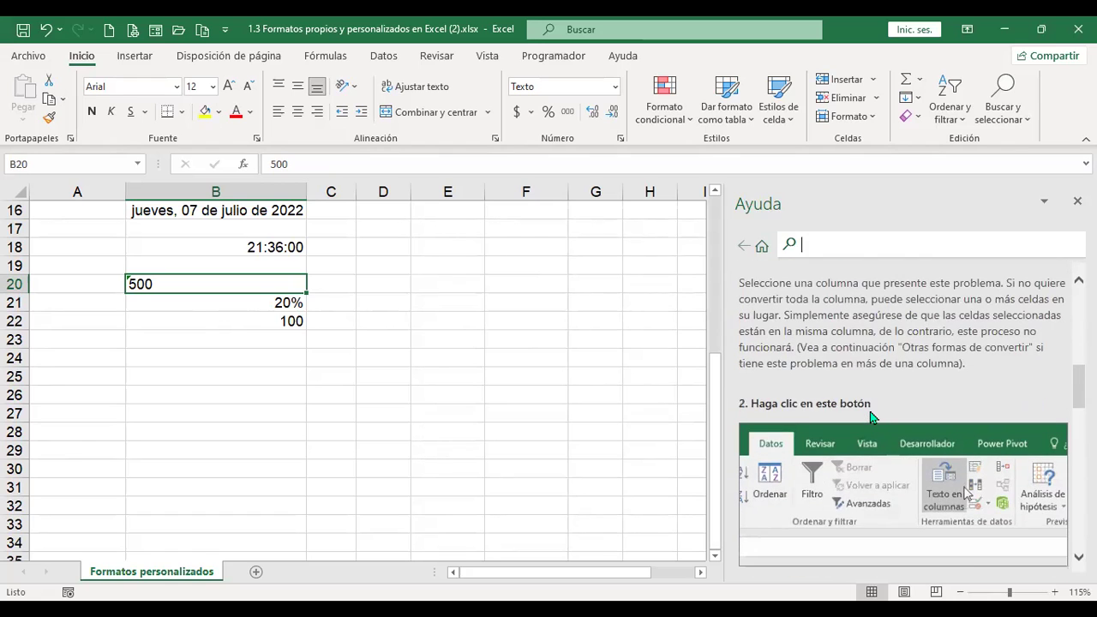
{"action": "scroll", "coordinate": [870, 408], "scroll_direction": "down", "scroll_amount": 6}
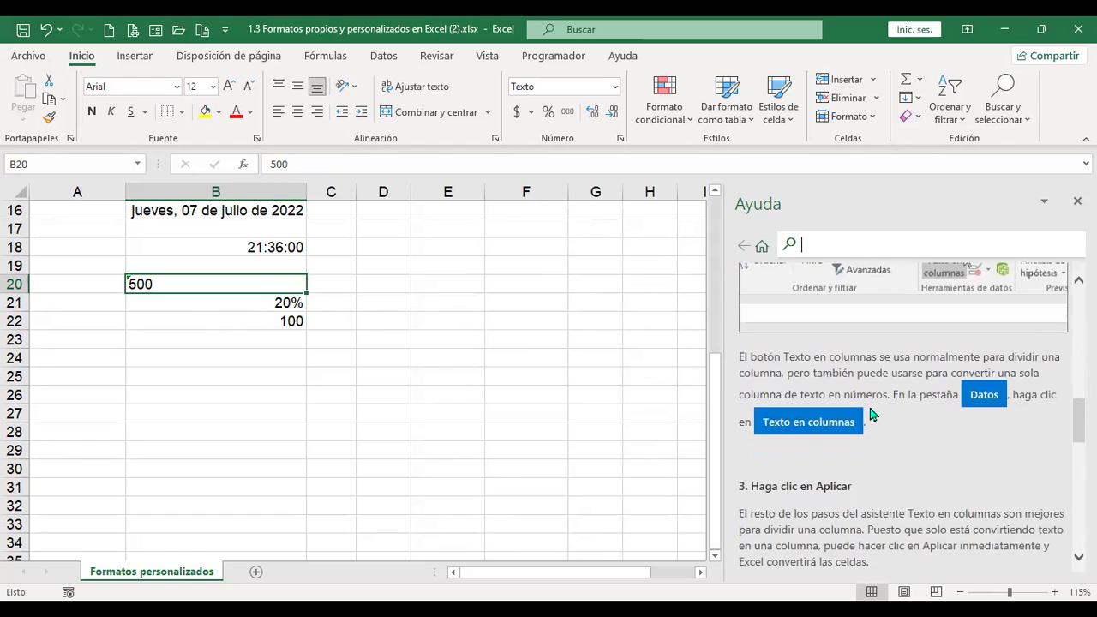
{"action": "scroll", "coordinate": [869, 412], "scroll_direction": "down", "scroll_amount": 10}
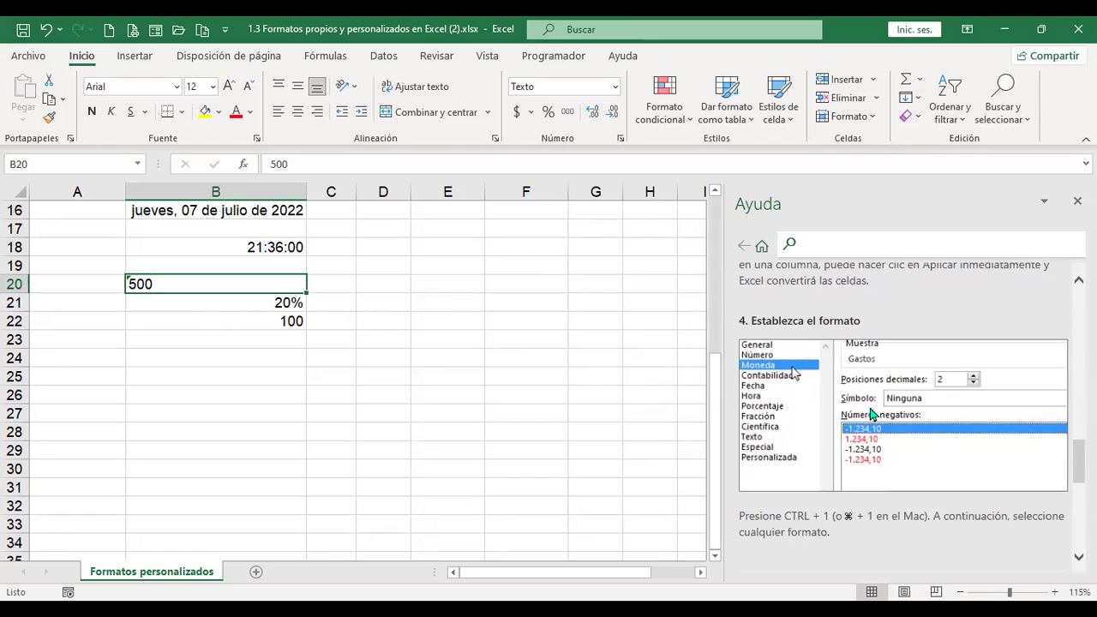
{"action": "scroll", "coordinate": [870, 412], "scroll_direction": "down", "scroll_amount": 2}
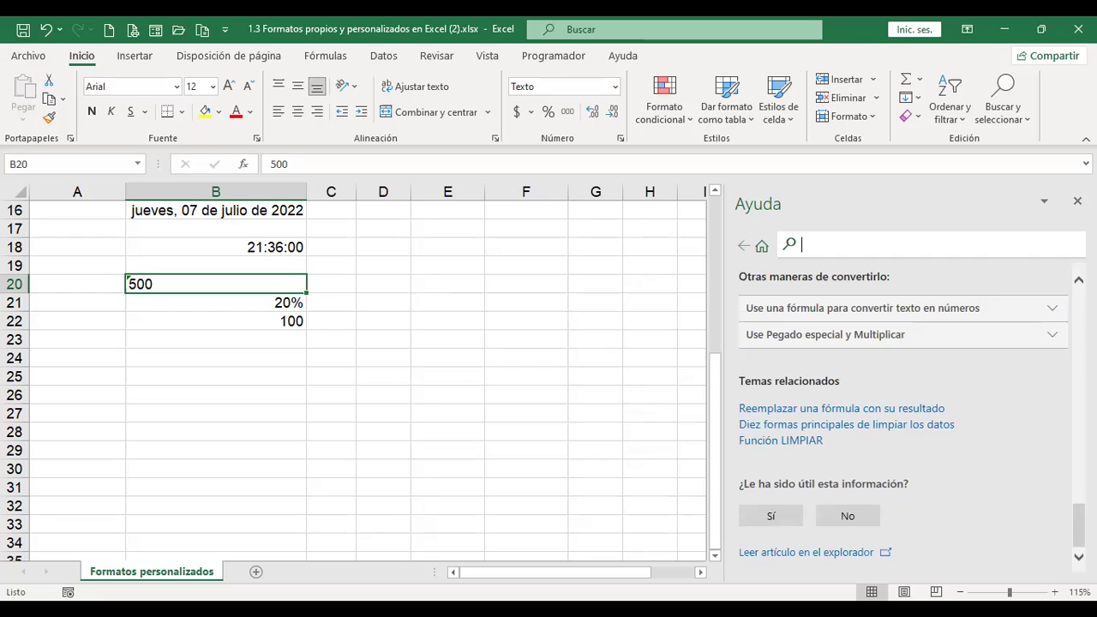
{"action": "left_click", "coordinate": [1077, 201]}
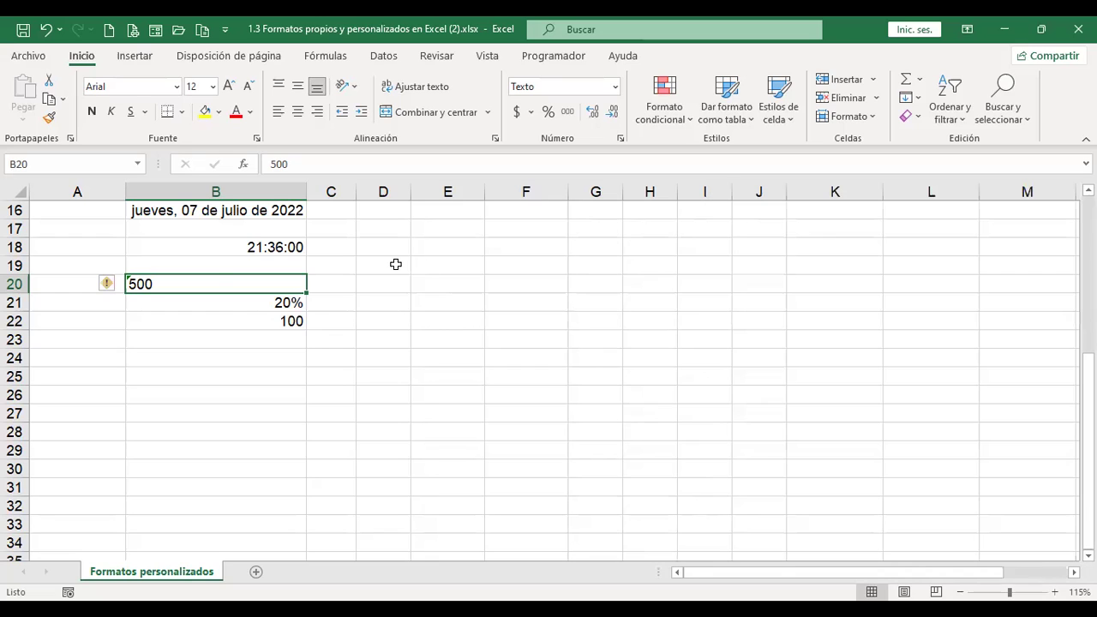
Convert the text in cell B20 to a number, undo the conversion, and check the cell's number format category.
{"action": "left_click", "coordinate": [118, 282]}
{"action": "left_click", "coordinate": [129, 283]}
{"action": "left_click", "coordinate": [118, 287]}
{"action": "left_click", "coordinate": [132, 324]}
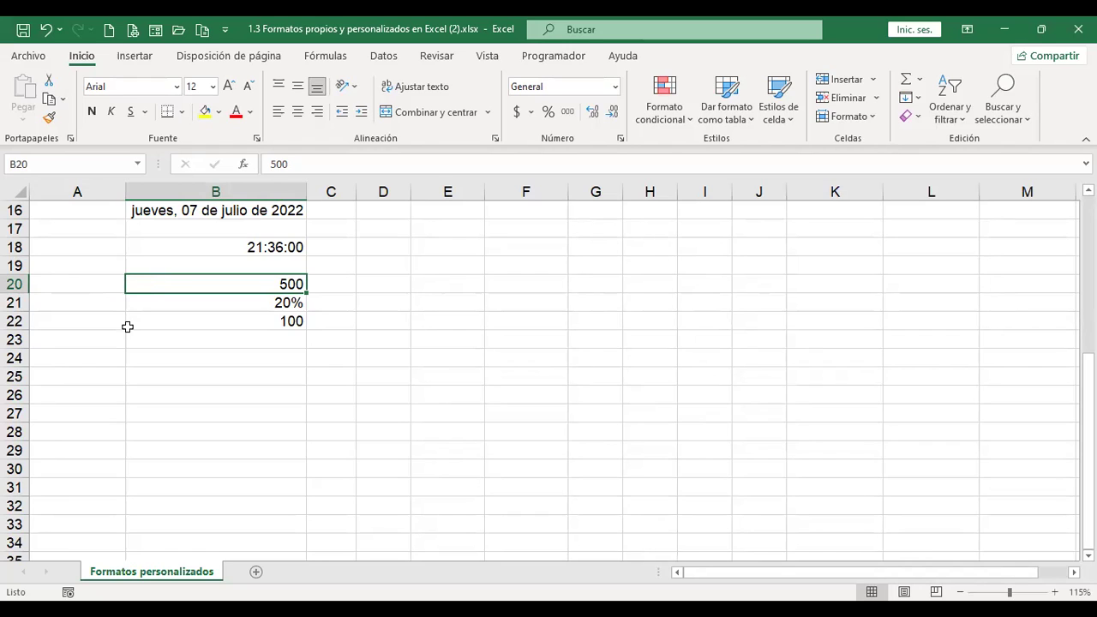
{"action": "key", "text": "ctrl+z"}
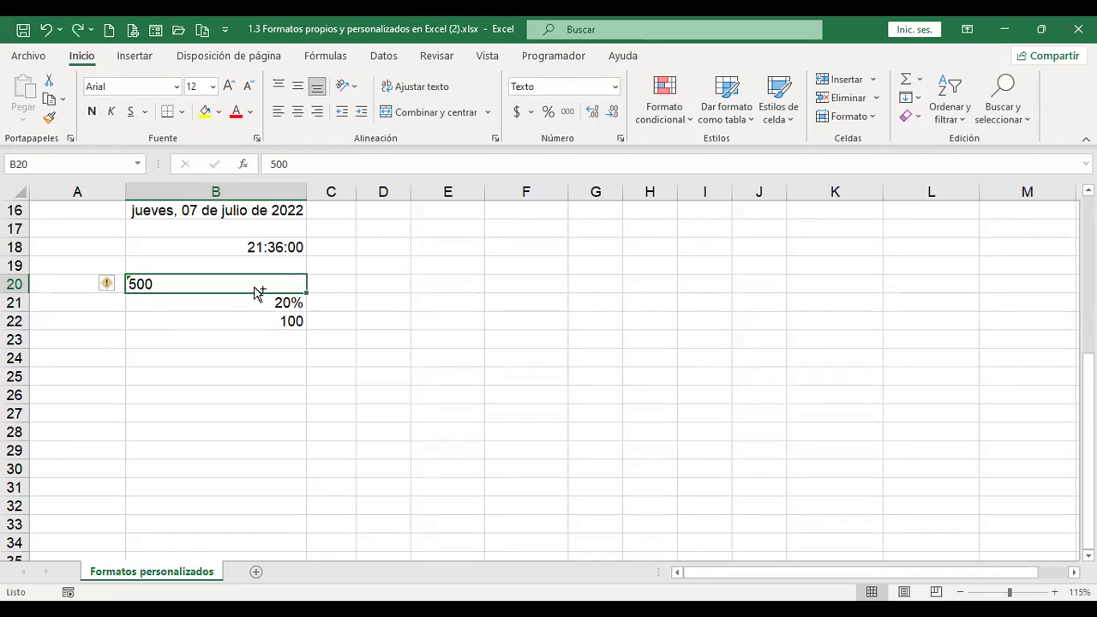
{"action": "key", "text": "ctrl+1"}
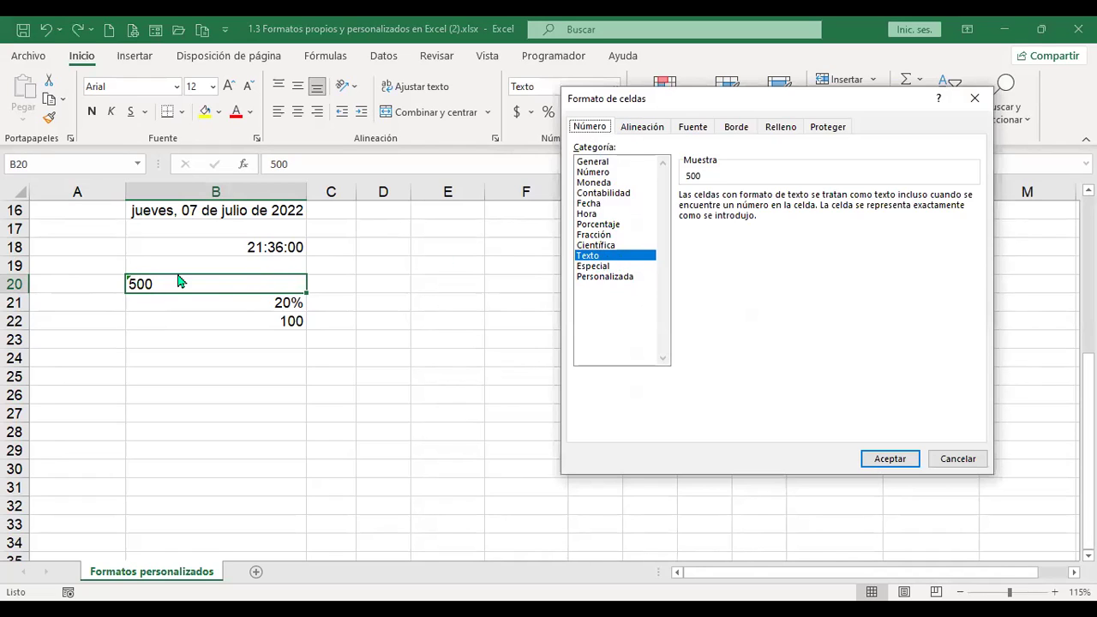
{"action": "left_click", "coordinate": [884, 464]}
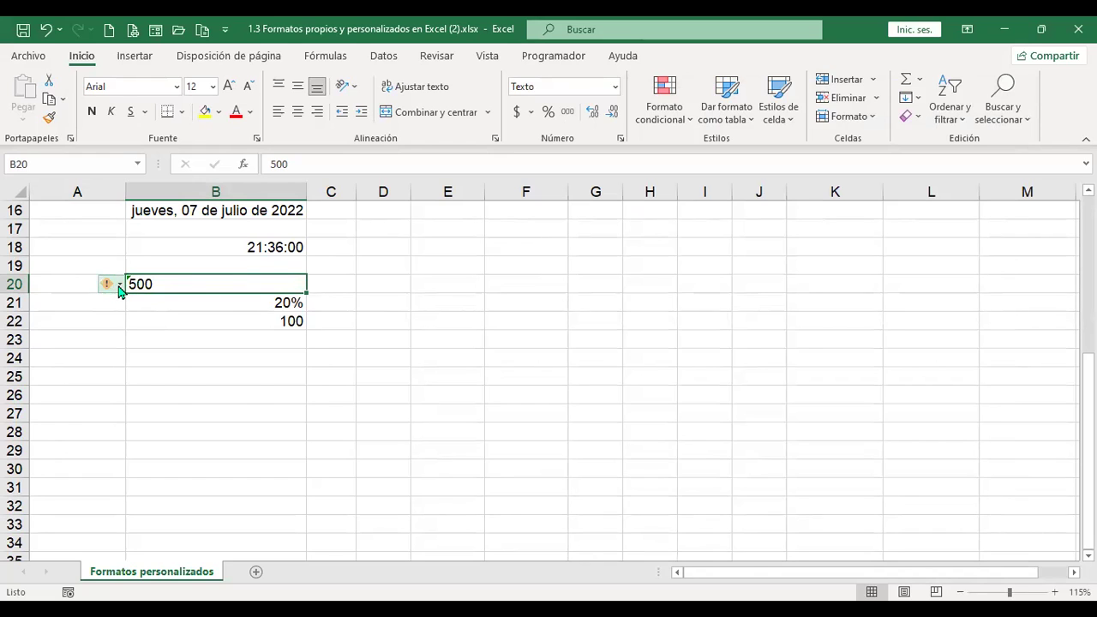
Ignore the number-stored-as-text error on cell B20, and undo that choice.
{"action": "left_click", "coordinate": [119, 287]}
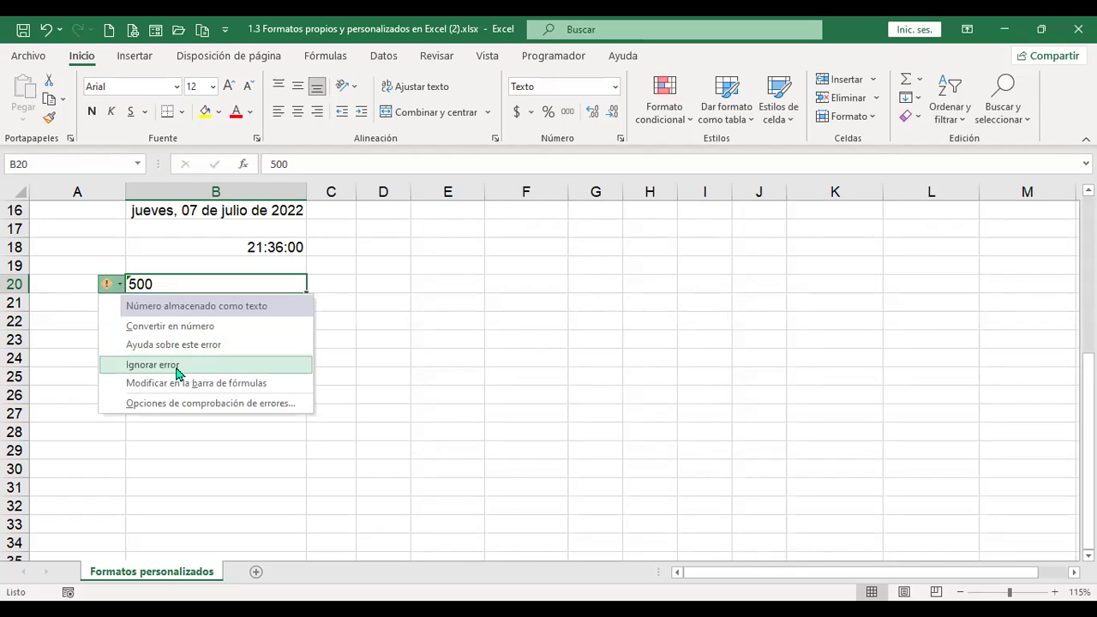
{"action": "left_click", "coordinate": [177, 367]}
{"action": "key", "text": "ctrl+z"}
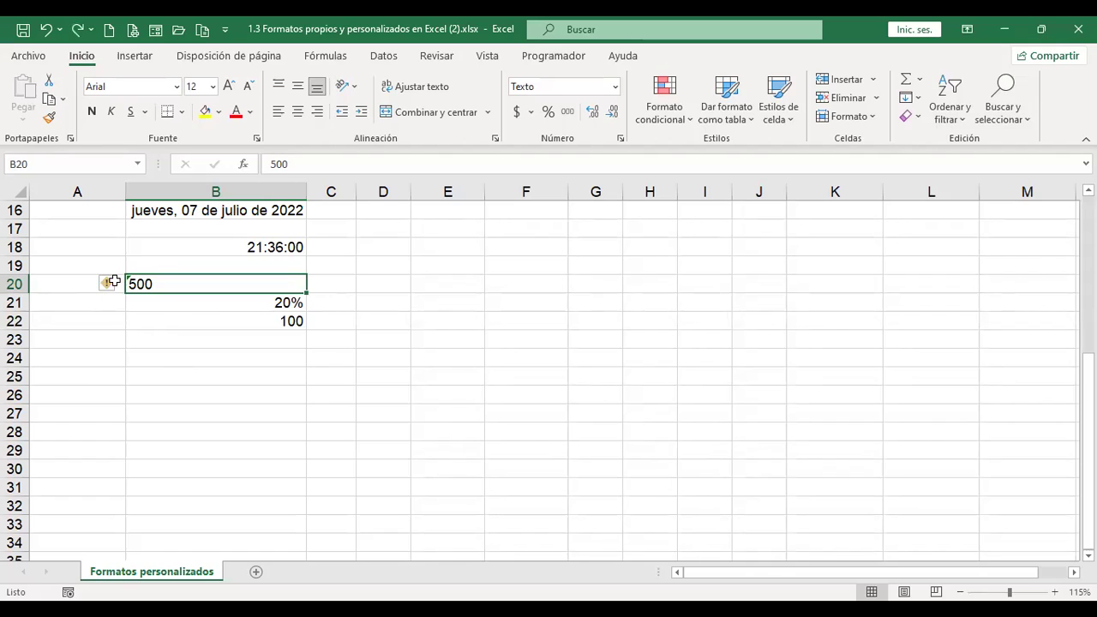
Open cell B20 for editing in the formula bar from its error options, and confirm the entry without editing it.
{"action": "left_click", "coordinate": [145, 319]}
{"action": "left_click", "coordinate": [130, 285]}
{"action": "left_click", "coordinate": [112, 288]}
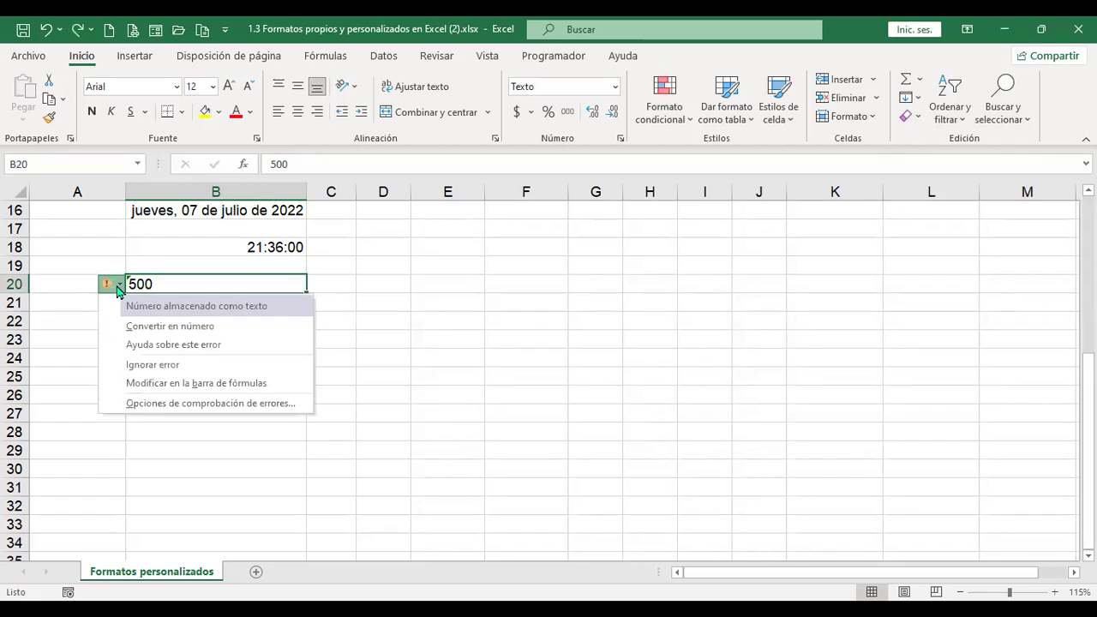
{"action": "left_click", "coordinate": [158, 386]}
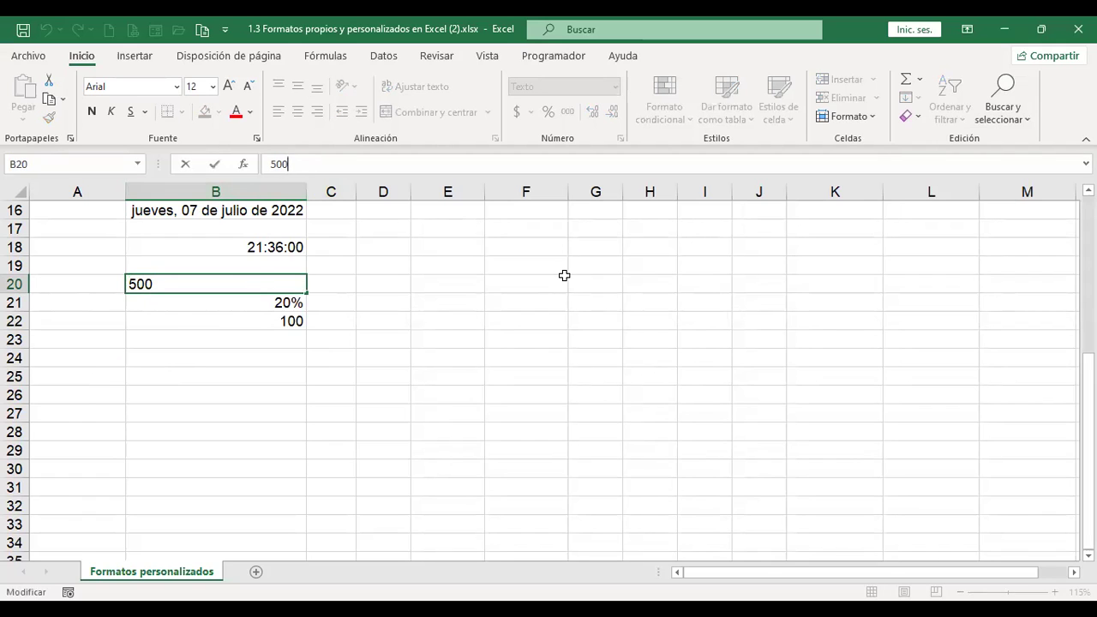
{"action": "key", "text": "Return"}
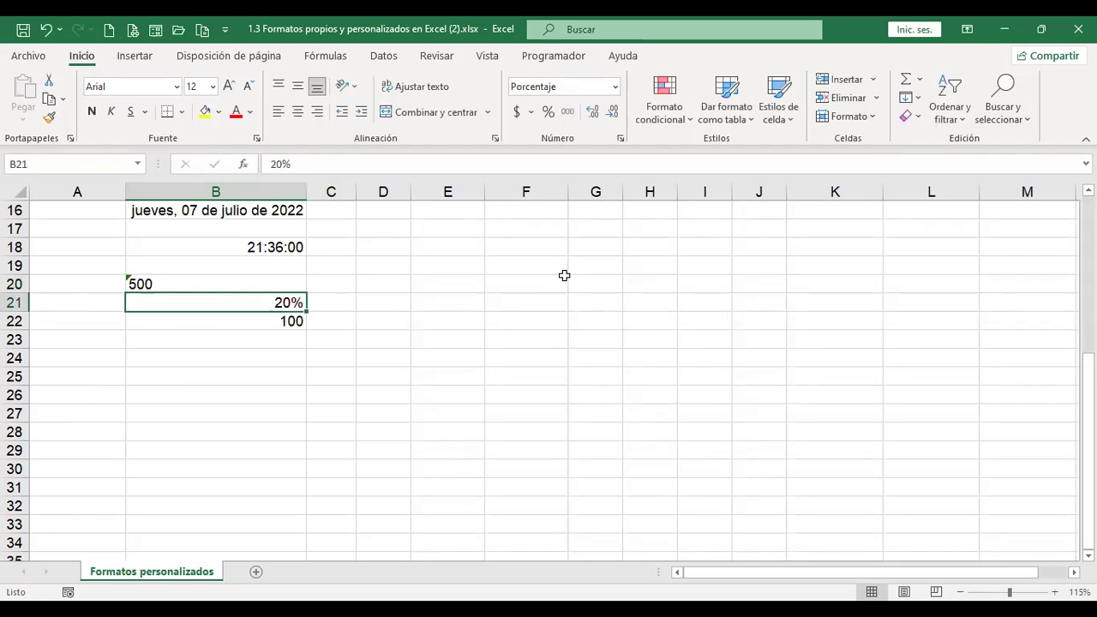
{"action": "key", "text": "Up"}
Enter 0123 in cell B24 as a plain General-format value.
{"action": "left_click", "coordinate": [261, 357]}
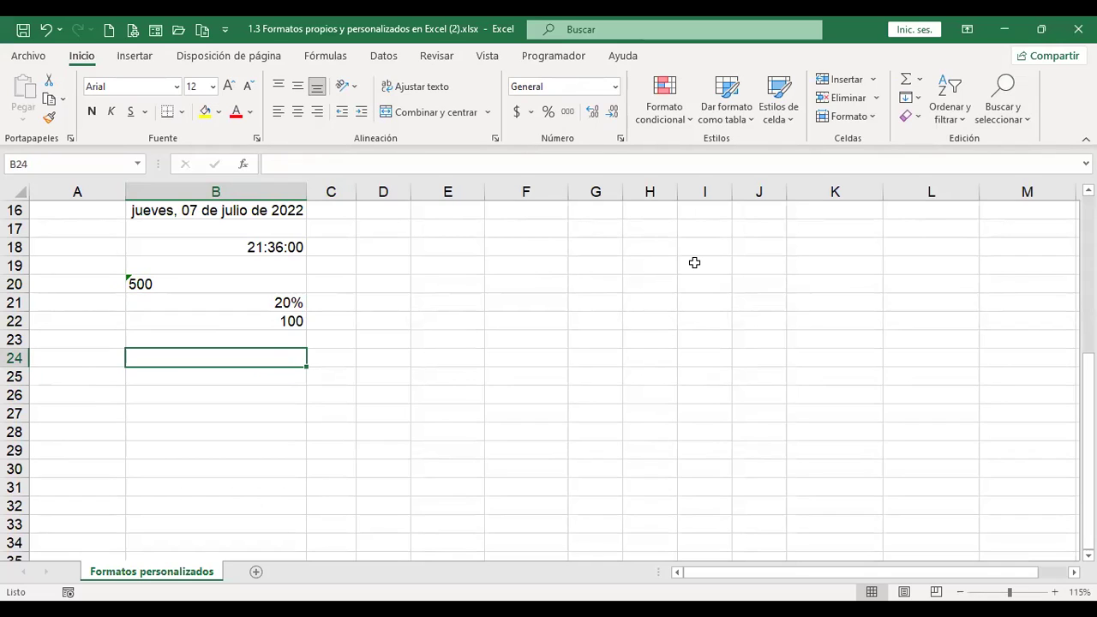
{"action": "type", "text": "0123"}
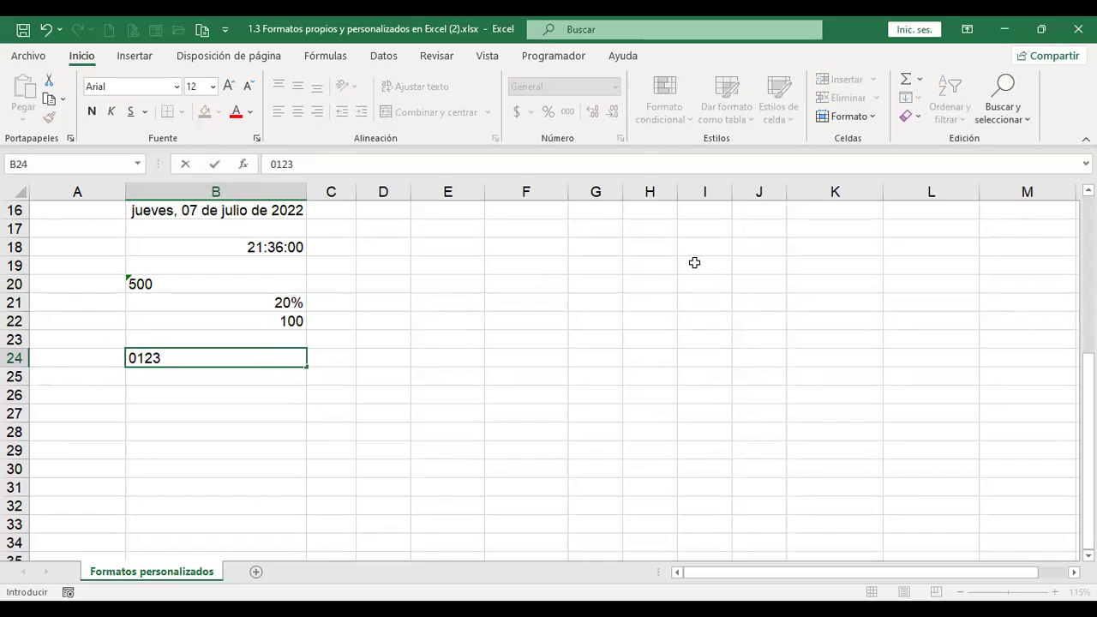
{"action": "key", "text": "ctrl+Return"}
{"action": "key", "text": "Return"}
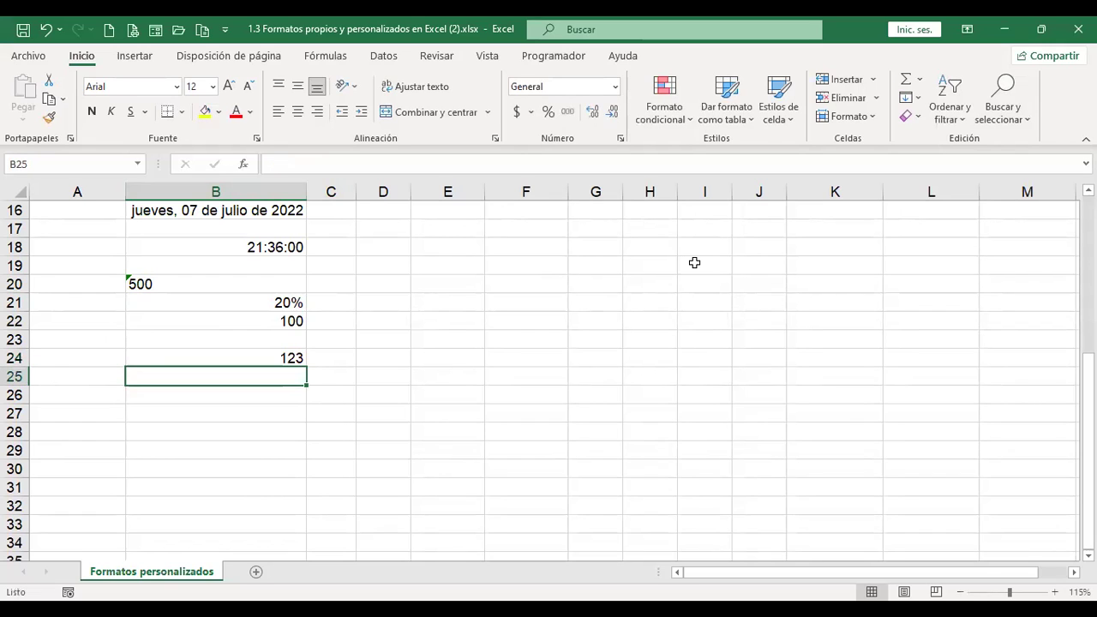
{"action": "key", "text": "Up"}
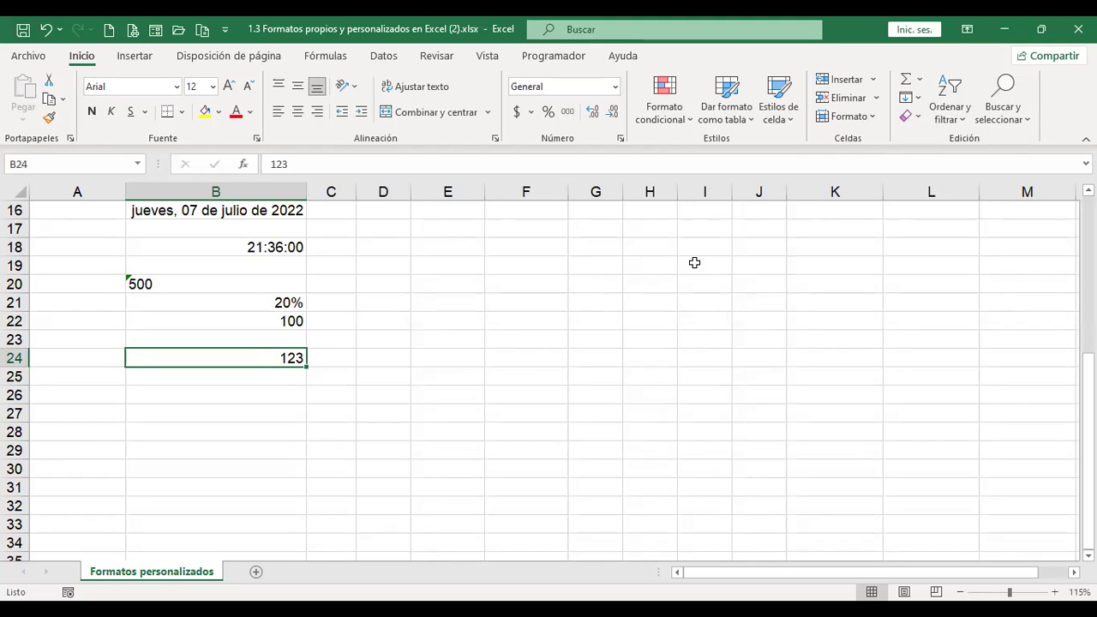
Re-enter the value of cell B24 as text with a leading apostrophe, '0123.
{"action": "type", "text": "'"}
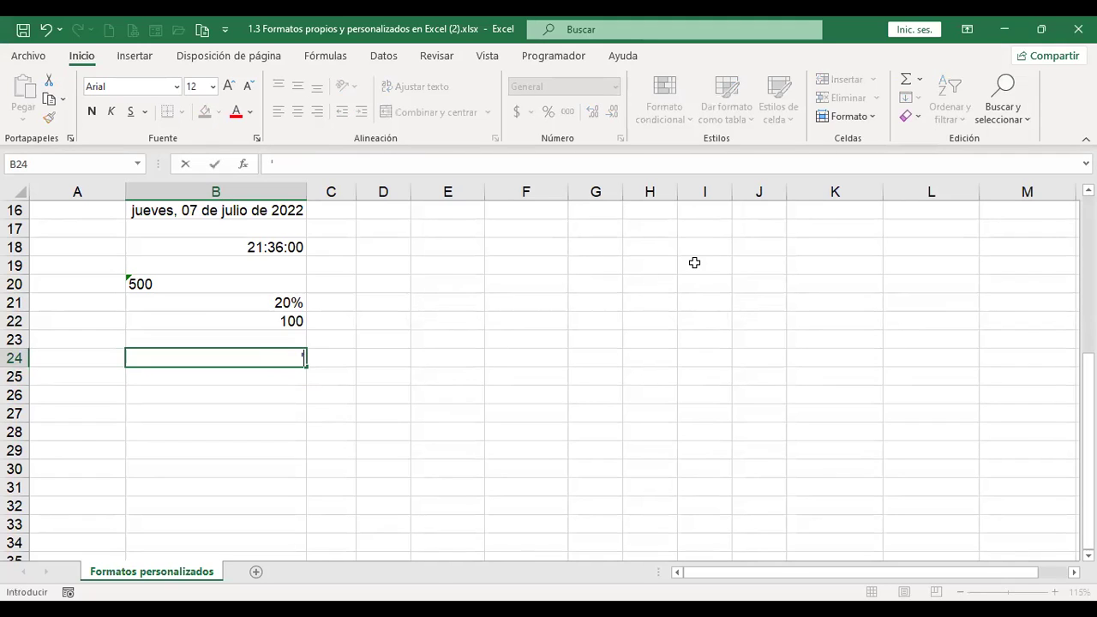
{"action": "type", "text": "0123"}
{"action": "key", "text": "Return"}
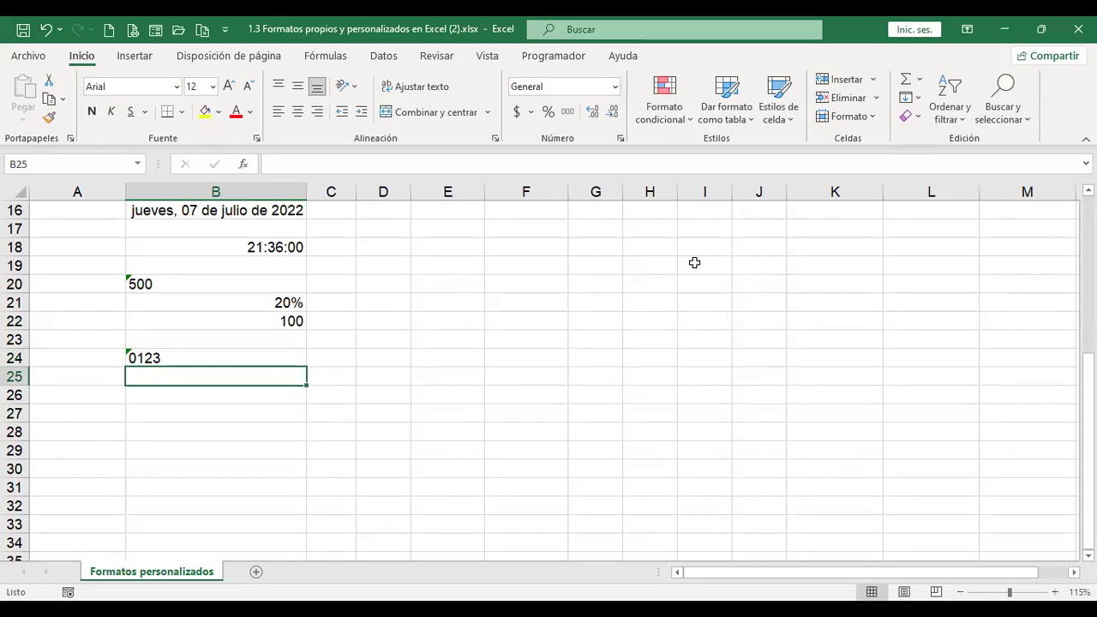
{"action": "key", "text": "Up"}
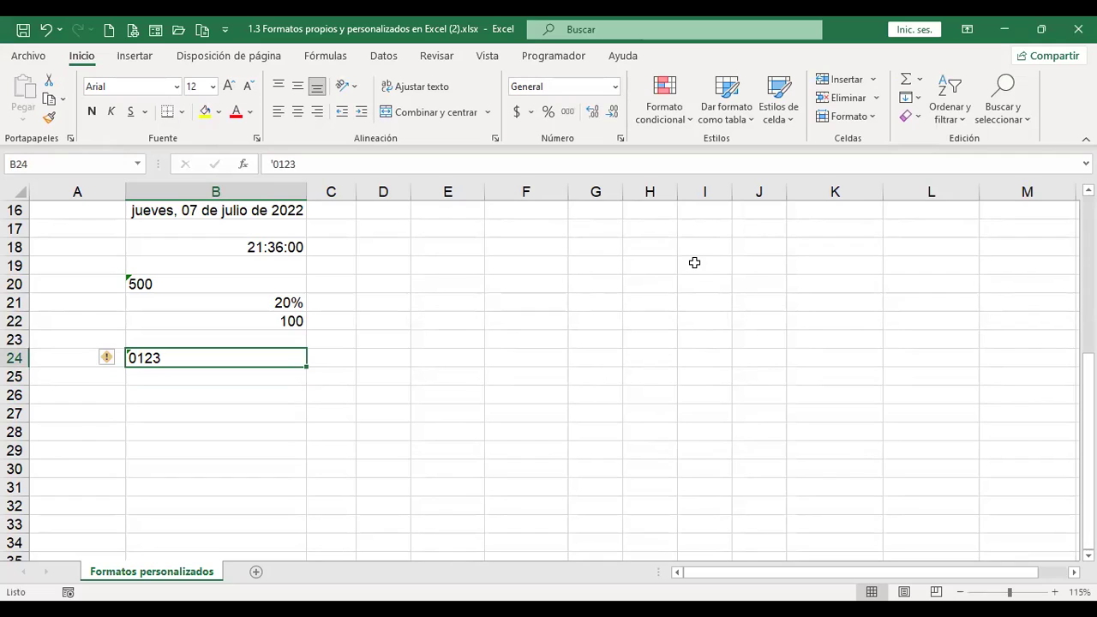
Look through the number formats offered for cell B24 down to Texto, keeping the current format.
{"action": "left_click", "coordinate": [614, 86]}
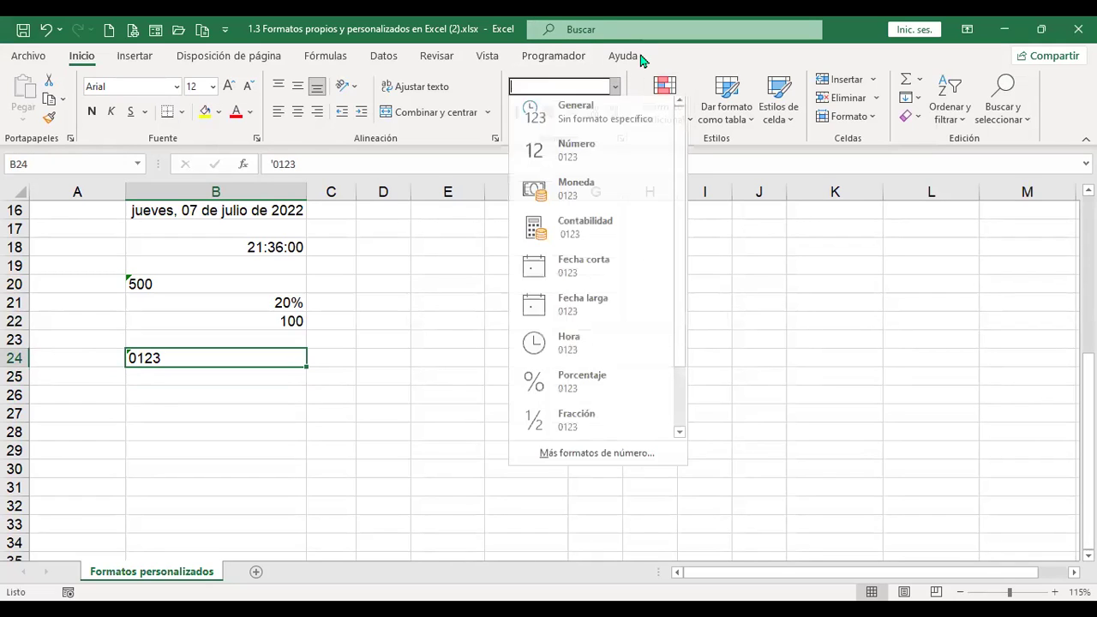
{"action": "scroll", "coordinate": [600, 432], "scroll_direction": "down", "scroll_amount": 2}
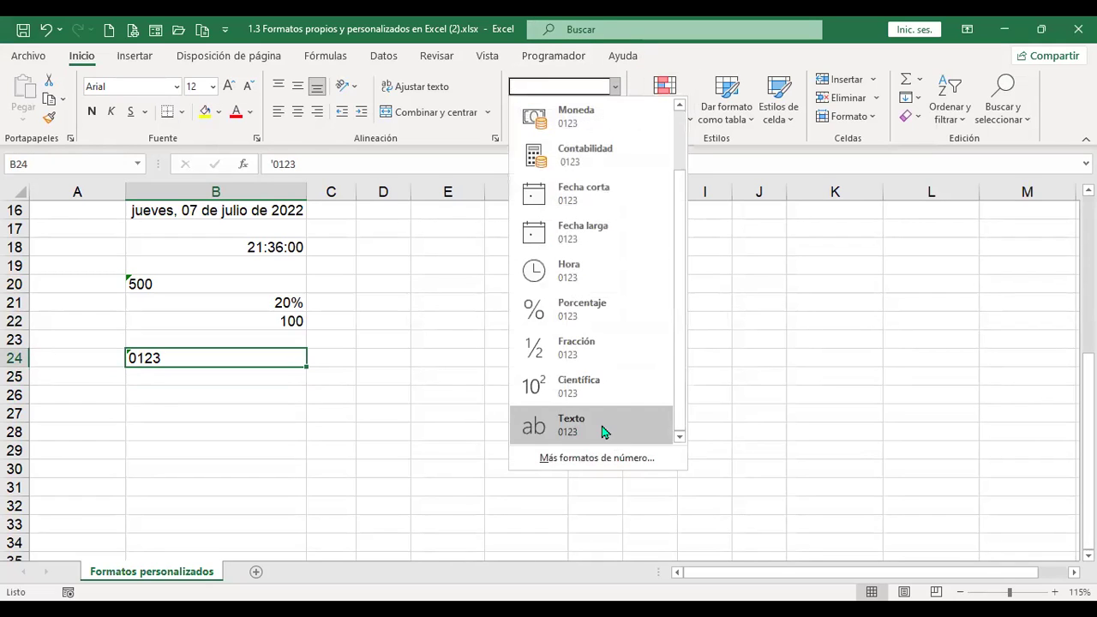
{"action": "left_click", "coordinate": [226, 367]}
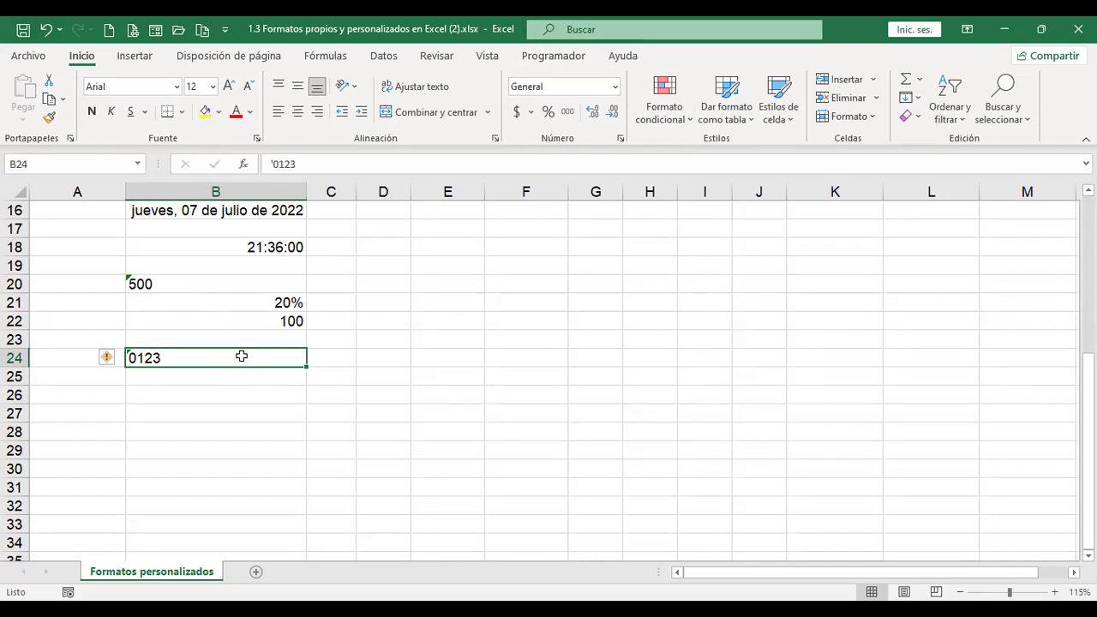
Examine the leading apostrophe in cell B24 by opening its content for editing, and leave the entry unedited.
{"action": "double_click", "coordinate": [242, 357]}
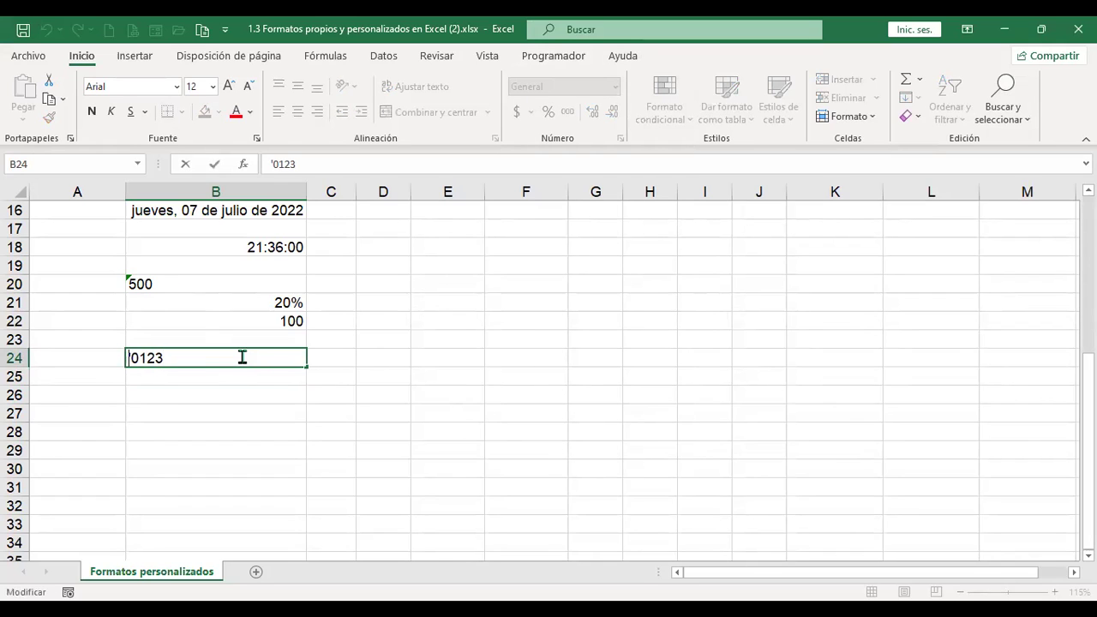
{"action": "key", "text": "Right"}
{"action": "key", "text": "Right"}
{"action": "key", "text": "Right"}
{"action": "key", "text": "Right"}
{"action": "key", "text": "Right"}
{"action": "key", "text": "Return"}
{"action": "key", "text": "Up"}
{"action": "key", "text": "Left"}
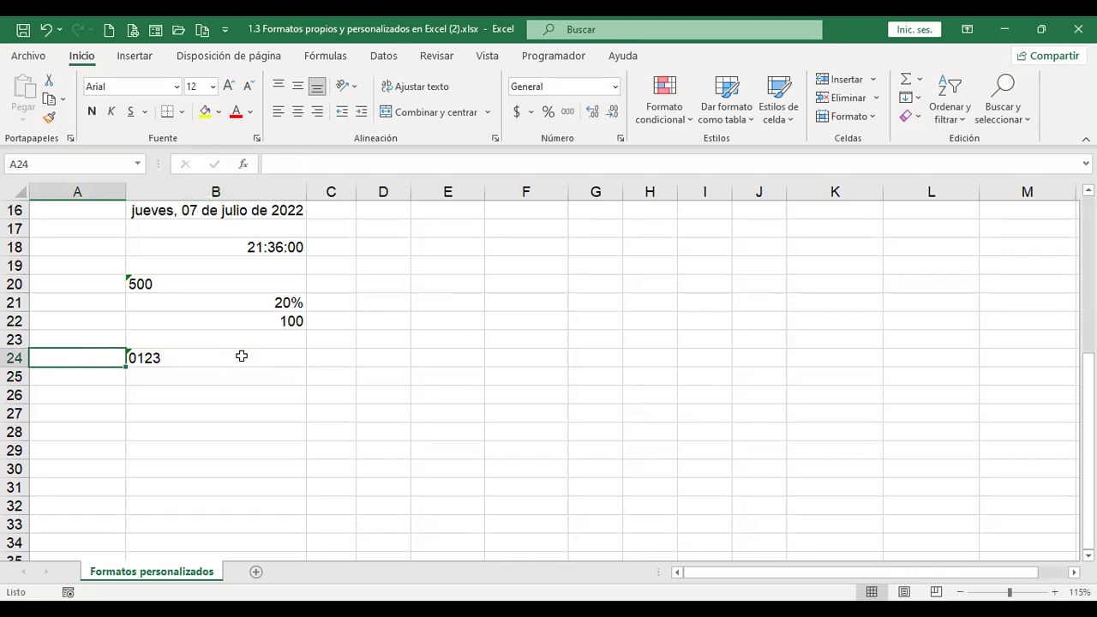
Review the error-checking options offered for cell B24 without changing them, and compare the number formats of cells B20 and B24.
{"action": "left_click", "coordinate": [221, 357]}
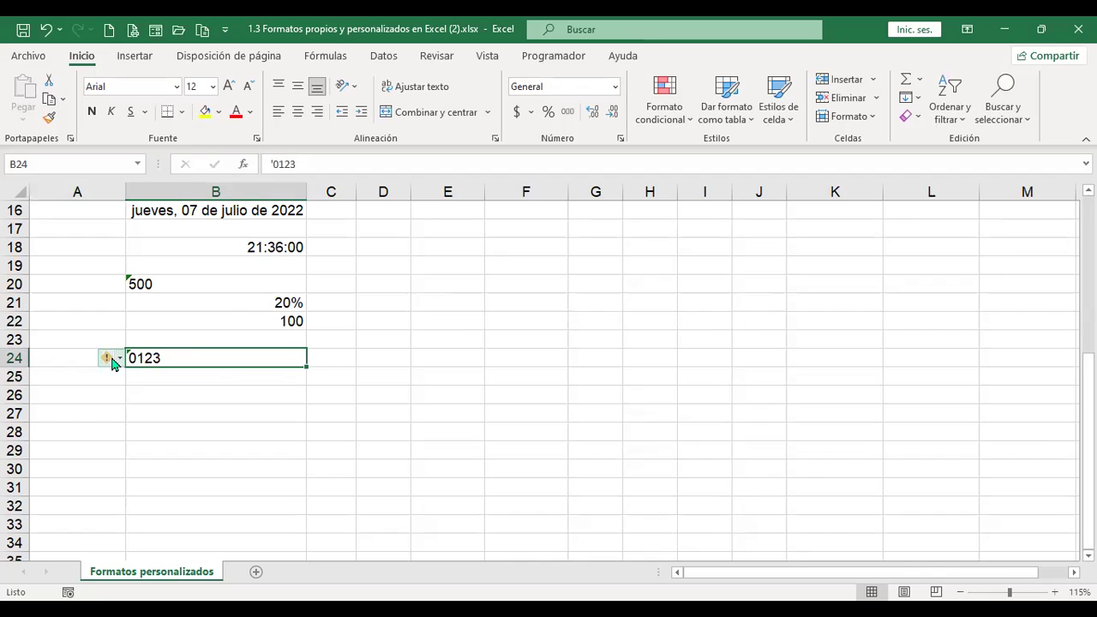
{"action": "left_click", "coordinate": [119, 359]}
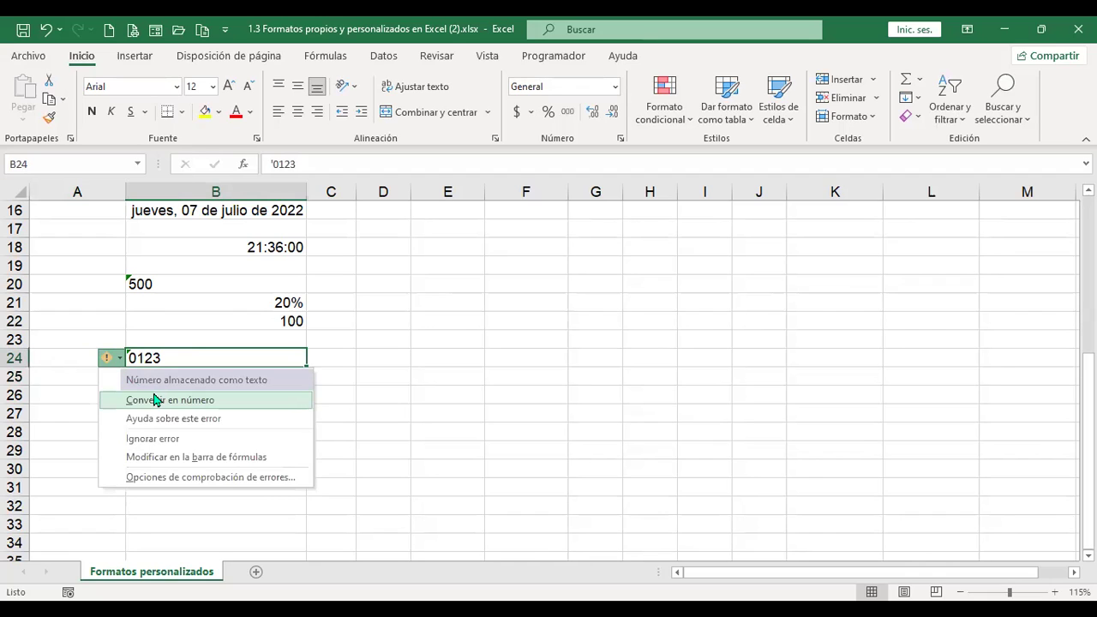
{"action": "left_click", "coordinate": [218, 478]}
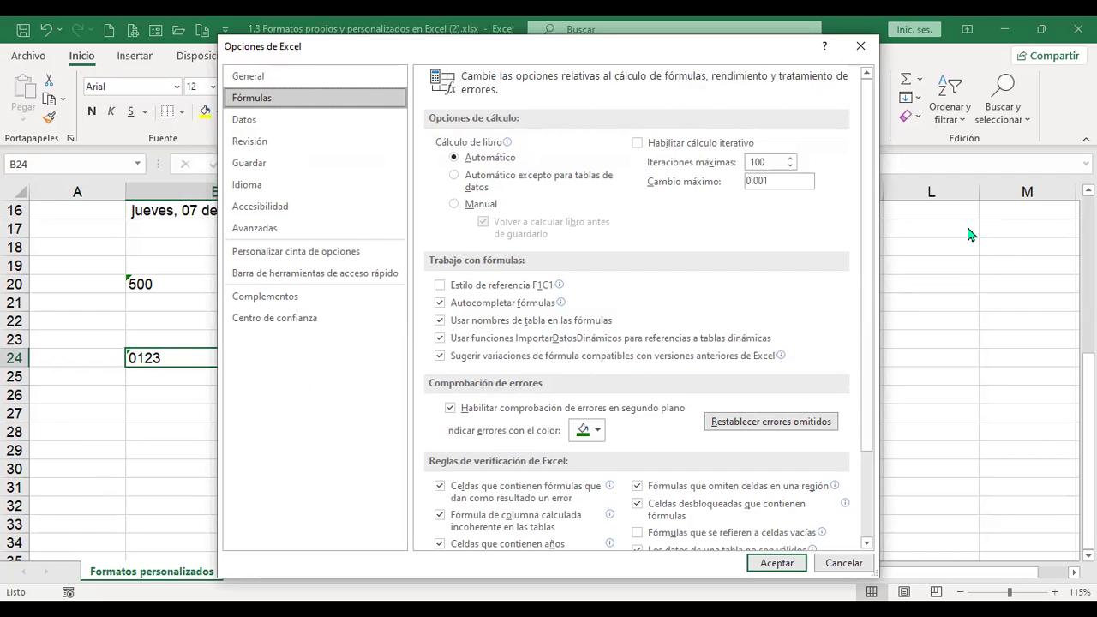
{"action": "mouse_move", "coordinate": [674, 369]}
{"action": "left_click", "coordinate": [836, 569]}
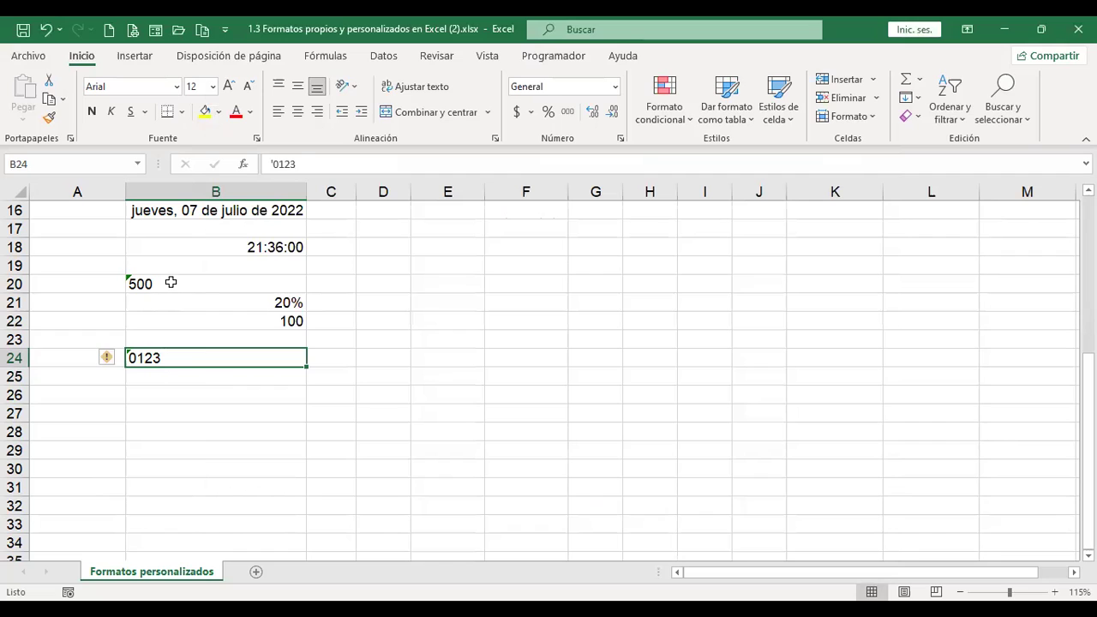
{"action": "left_click", "coordinate": [171, 282]}
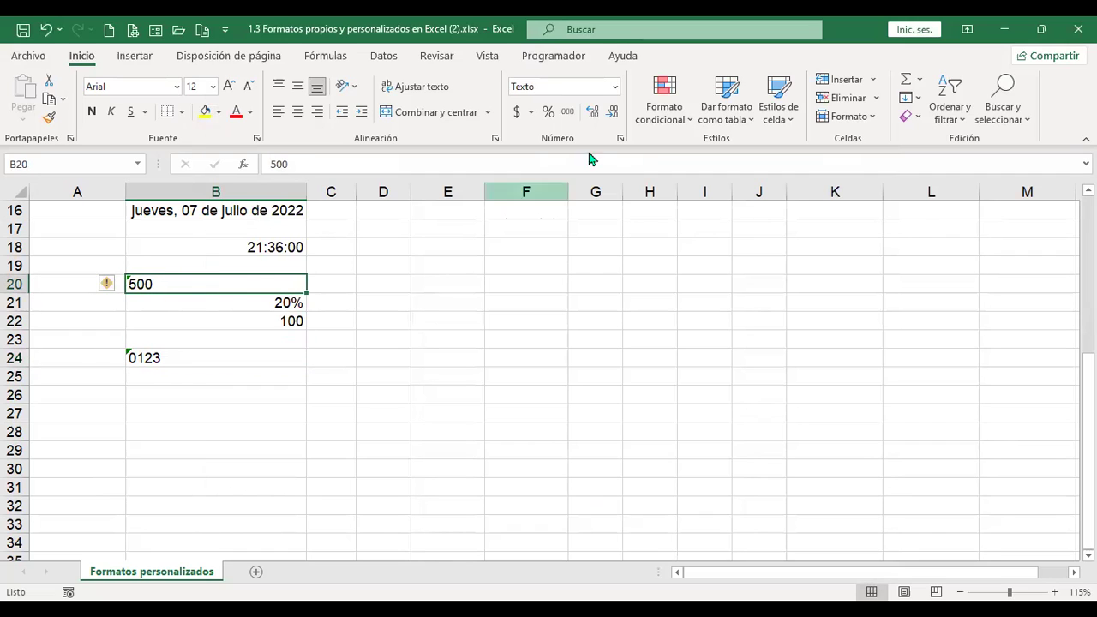
{"action": "left_click", "coordinate": [221, 356]}
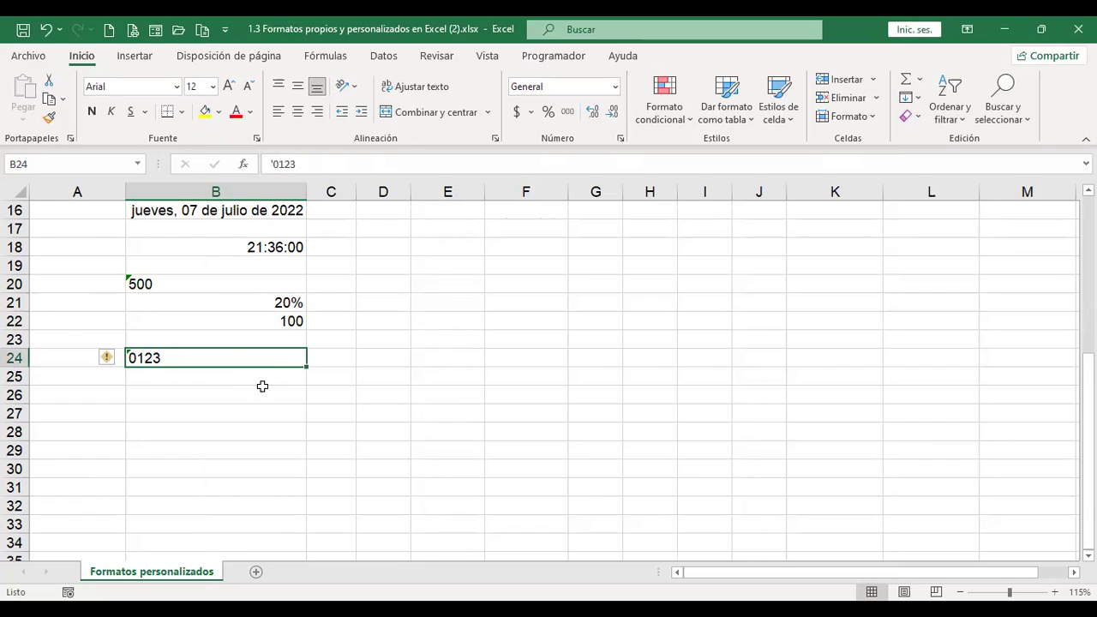
{"action": "key", "text": "ctrl+1"}
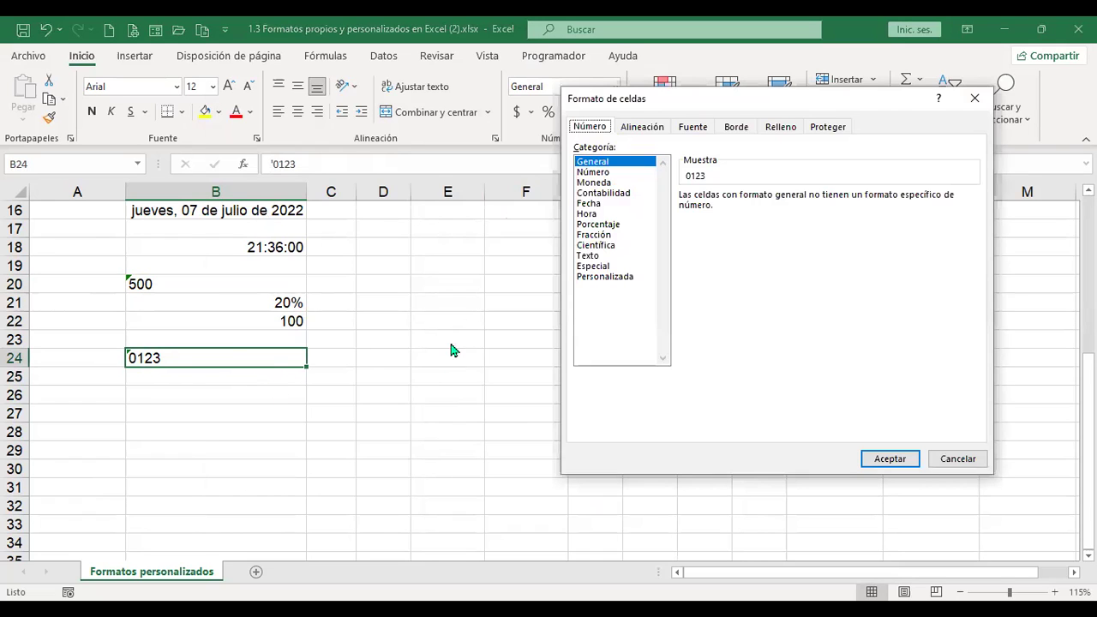
{"action": "left_click", "coordinate": [607, 277]}
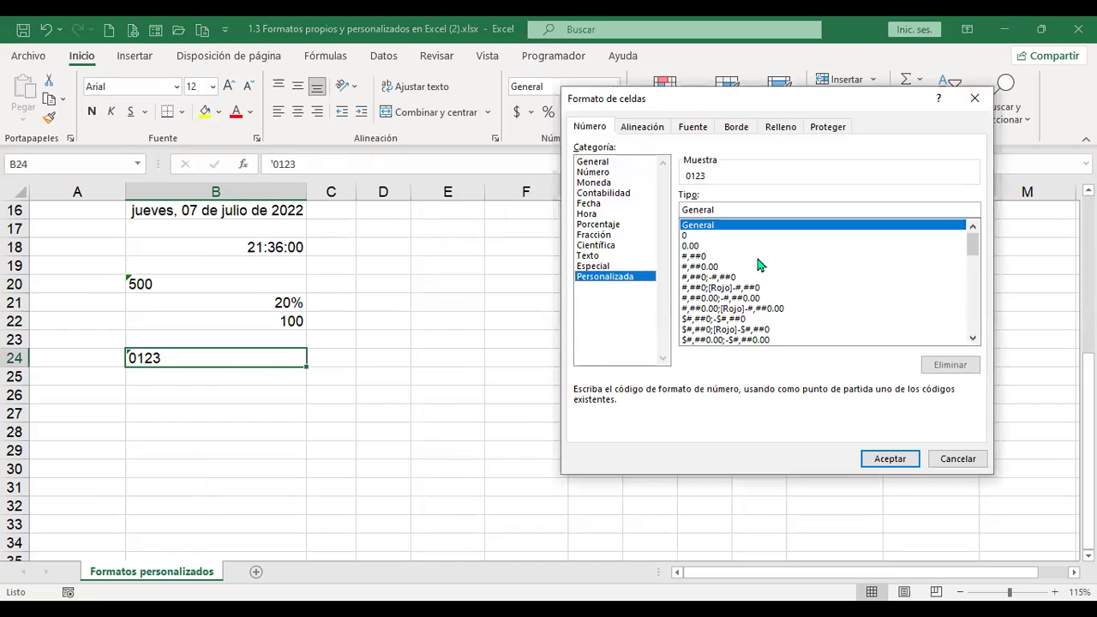
{"action": "left_click", "coordinate": [693, 237]}
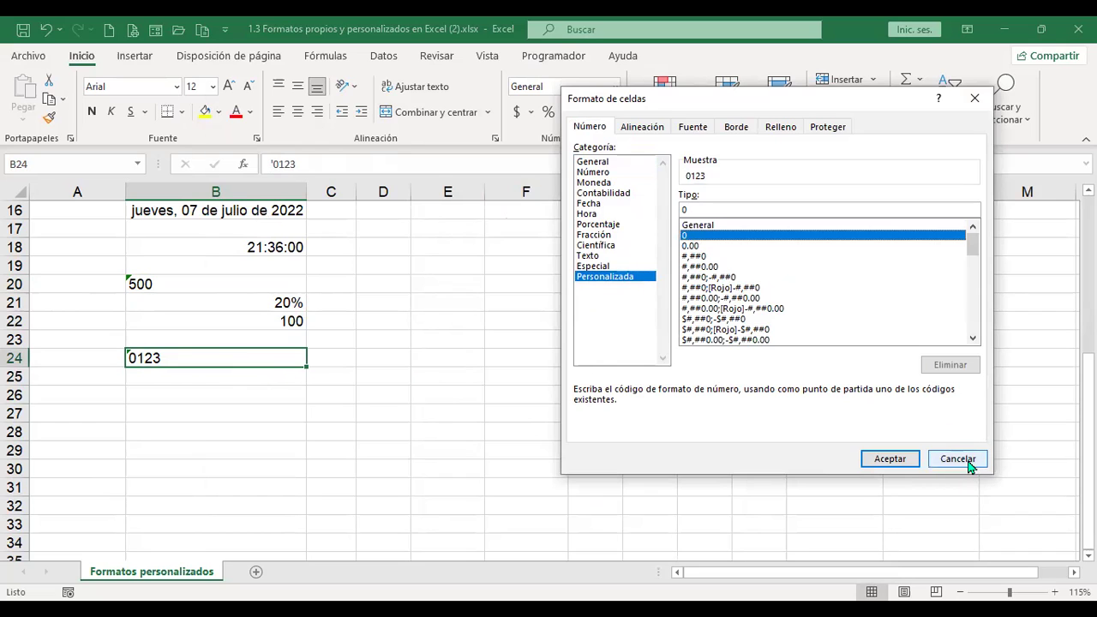
{"action": "left_click", "coordinate": [967, 461]}
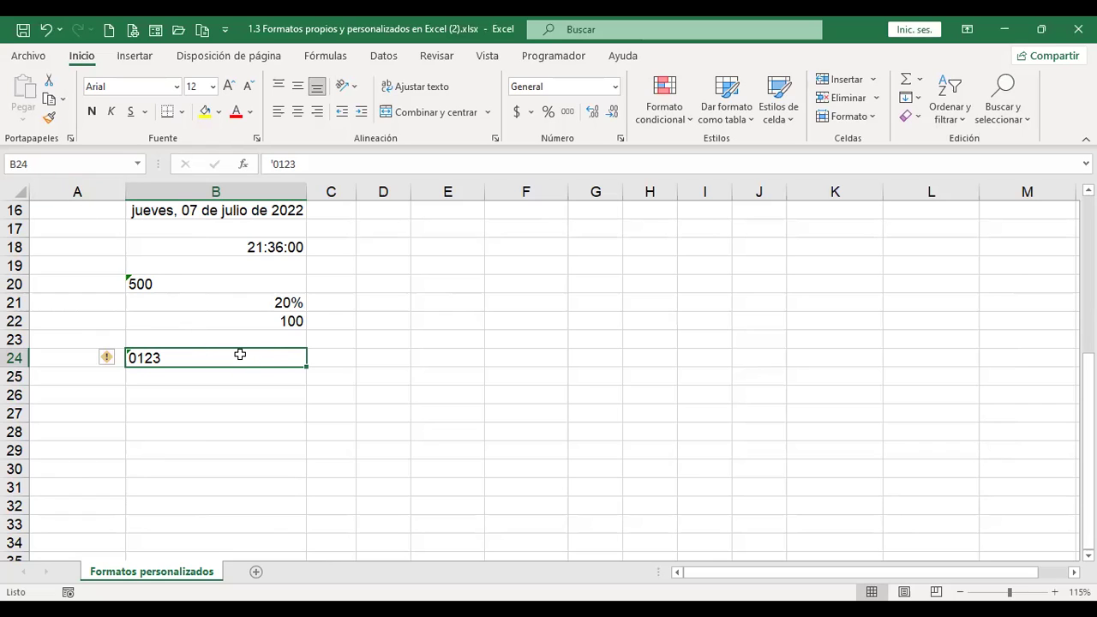
Apply the custom number format 0 to cell B24.
{"action": "key", "text": "ctrl+1"}
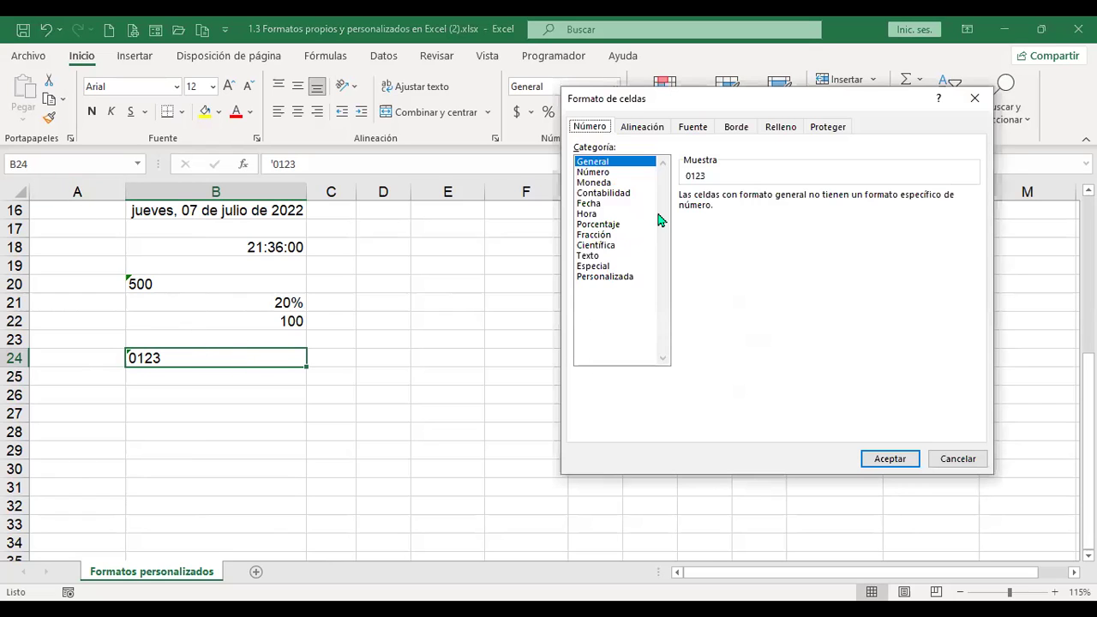
{"action": "left_click", "coordinate": [629, 277]}
{"action": "left_click", "coordinate": [694, 235]}
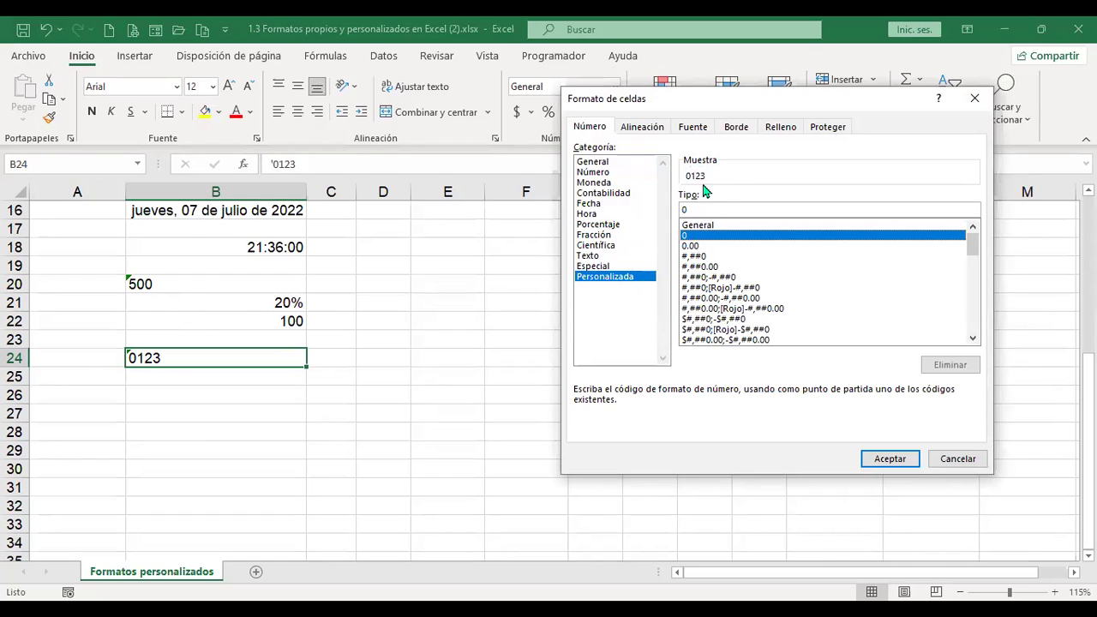
{"action": "left_click", "coordinate": [890, 457]}
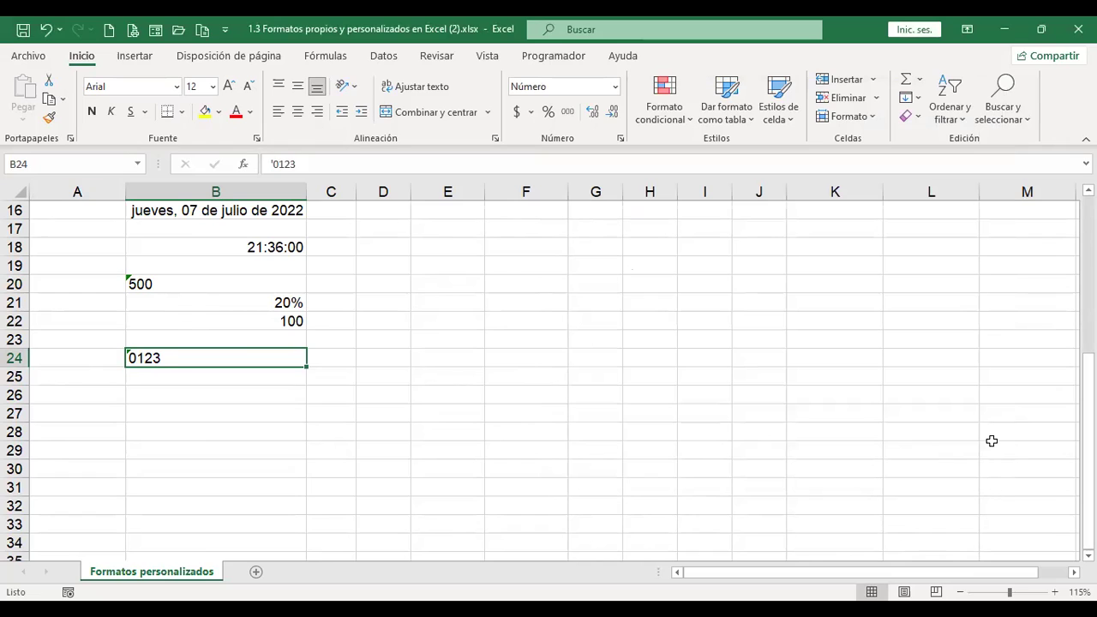
Replace the content of cell B24 with the text t and check the cell's number format settings.
{"action": "type", "text": "t"}
{"action": "key", "text": "Return"}
{"action": "key", "text": "Up"}
{"action": "key", "text": "ctrl+1"}
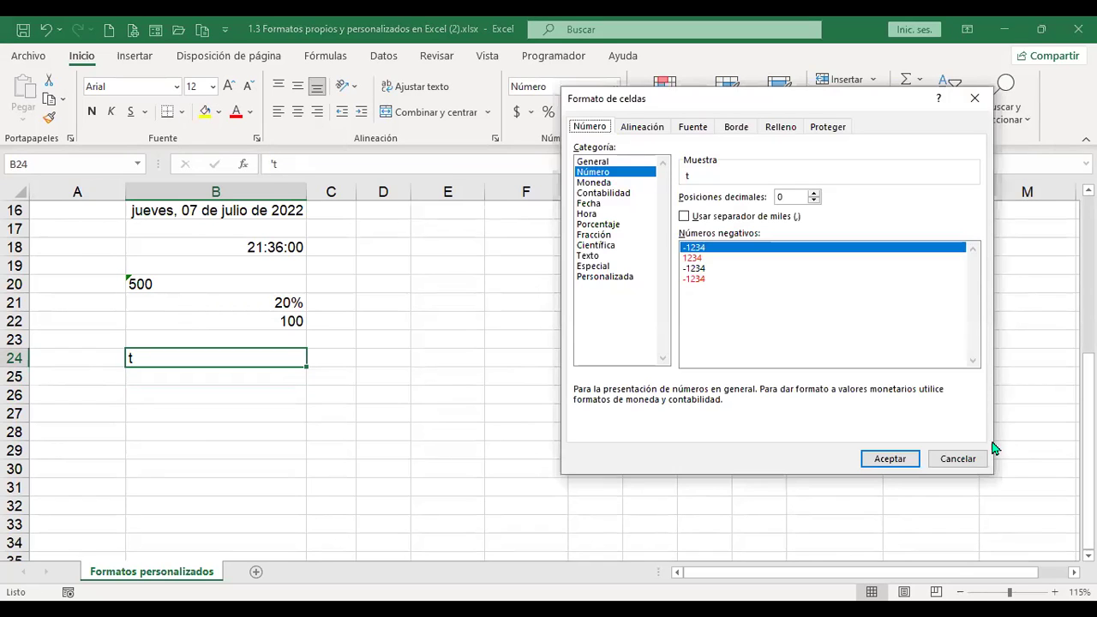
{"action": "key", "text": "Escape"}
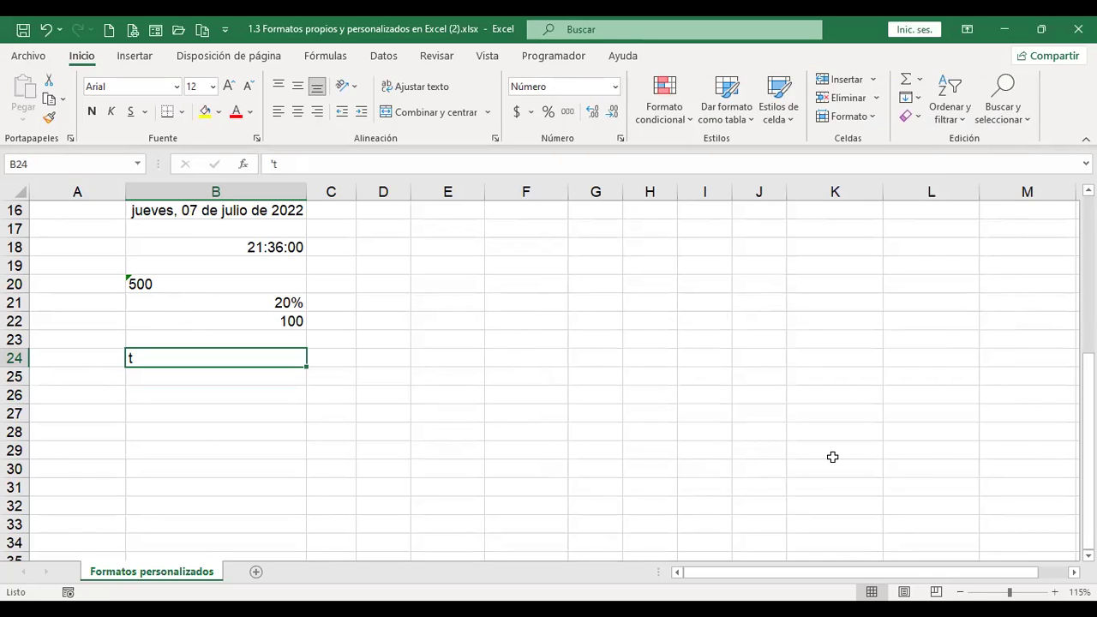
Confirm the custom format 0 for cell B24 and enter 1.2 in the cell.
{"action": "key", "text": "ctrl+1"}
{"action": "left_click", "coordinate": [706, 234]}
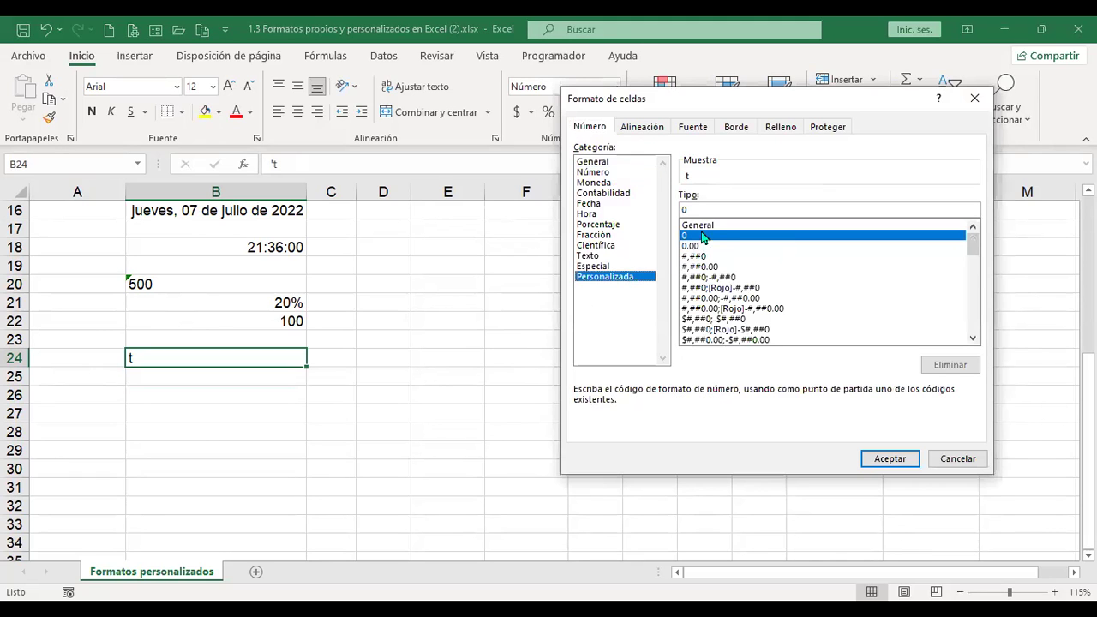
{"action": "key", "text": "Return"}
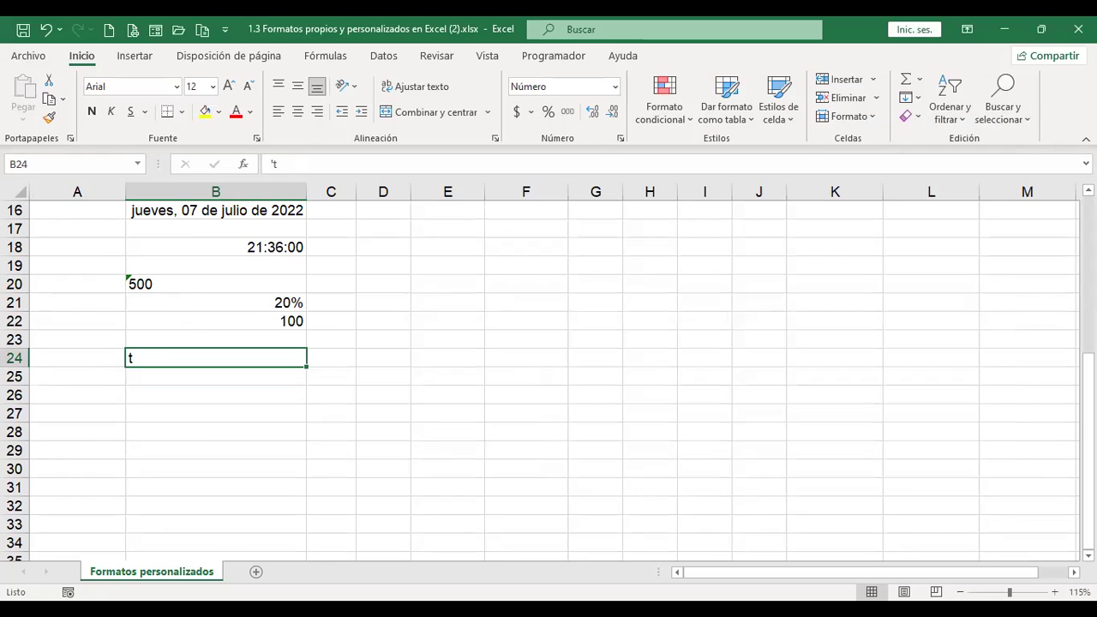
{"action": "type", "text": "1.2"}
{"action": "key", "text": "Return"}
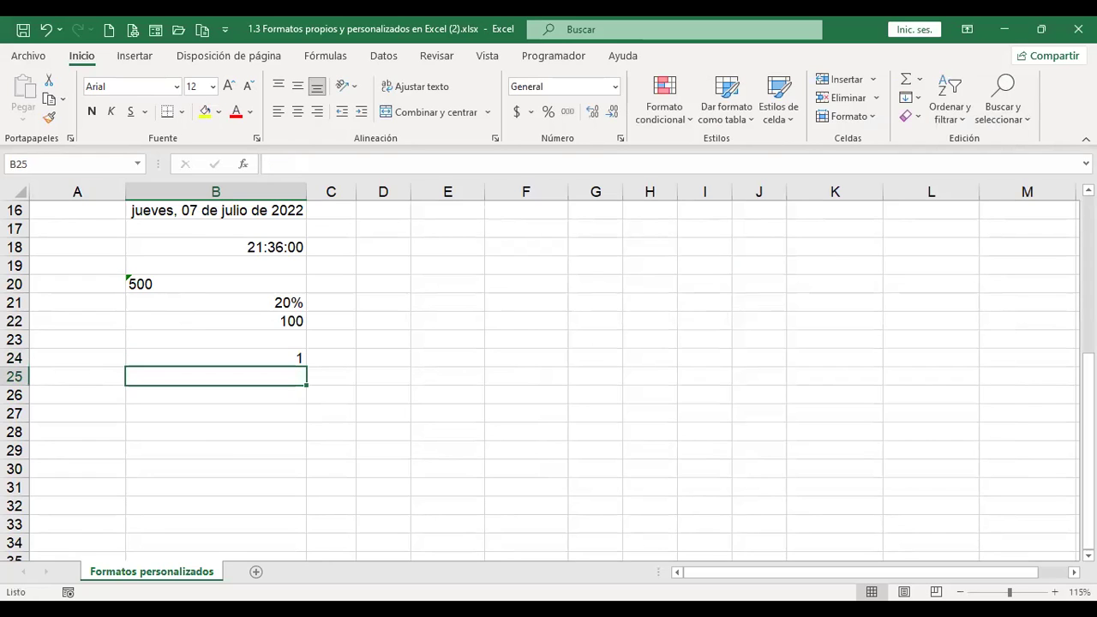
Apply the custom number format 0.00 to cell B24.
{"action": "left_click", "coordinate": [215, 357]}
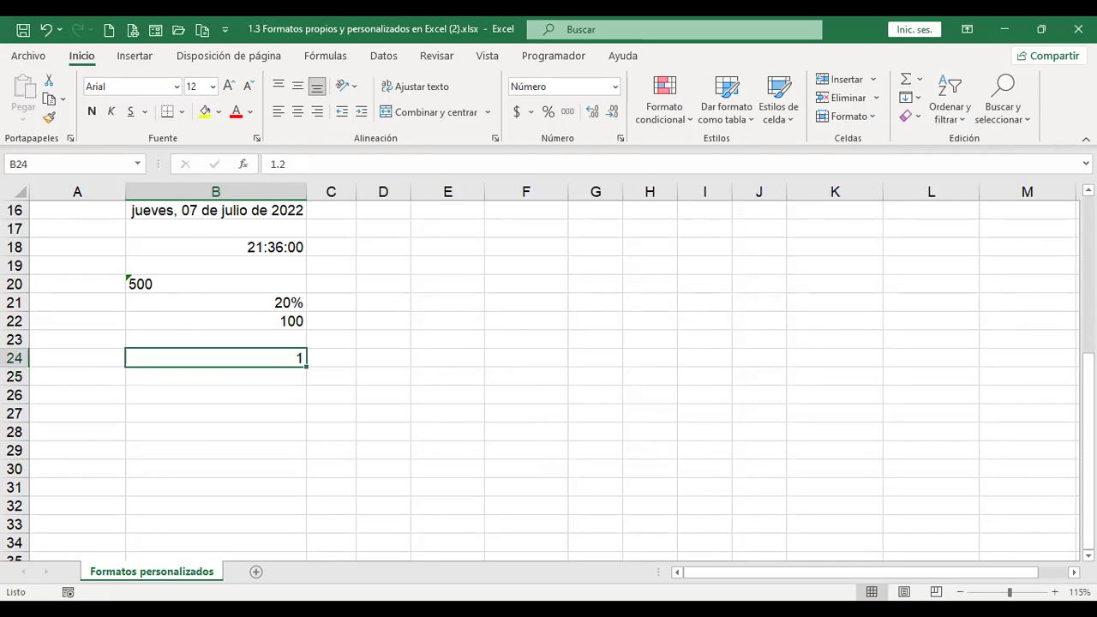
{"action": "key", "text": "ctrl+1"}
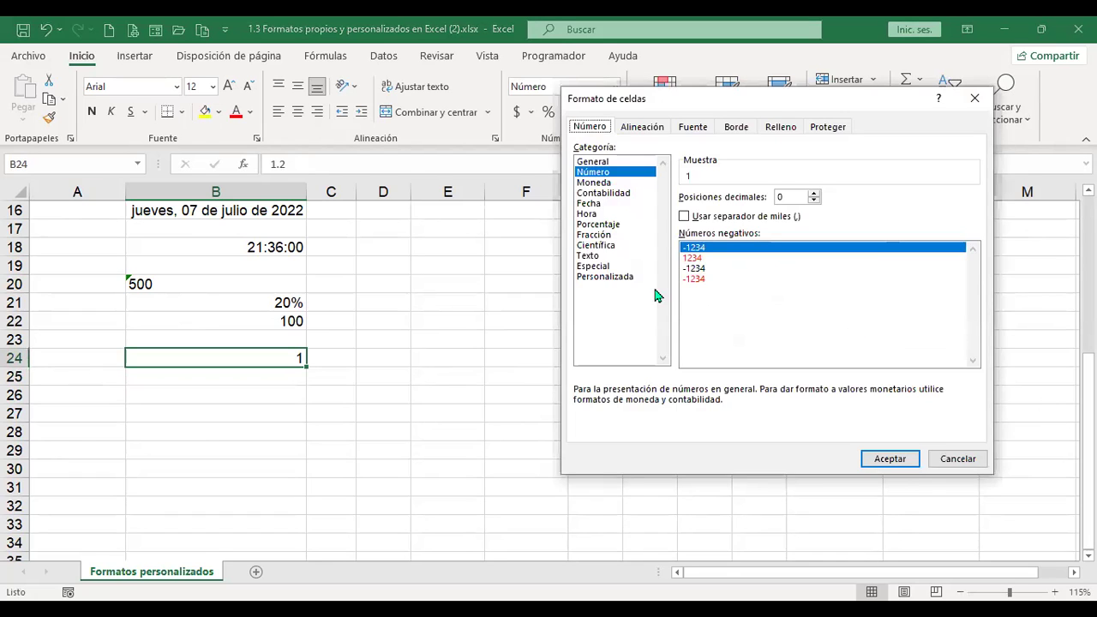
{"action": "left_click", "coordinate": [626, 268]}
{"action": "left_click", "coordinate": [627, 278]}
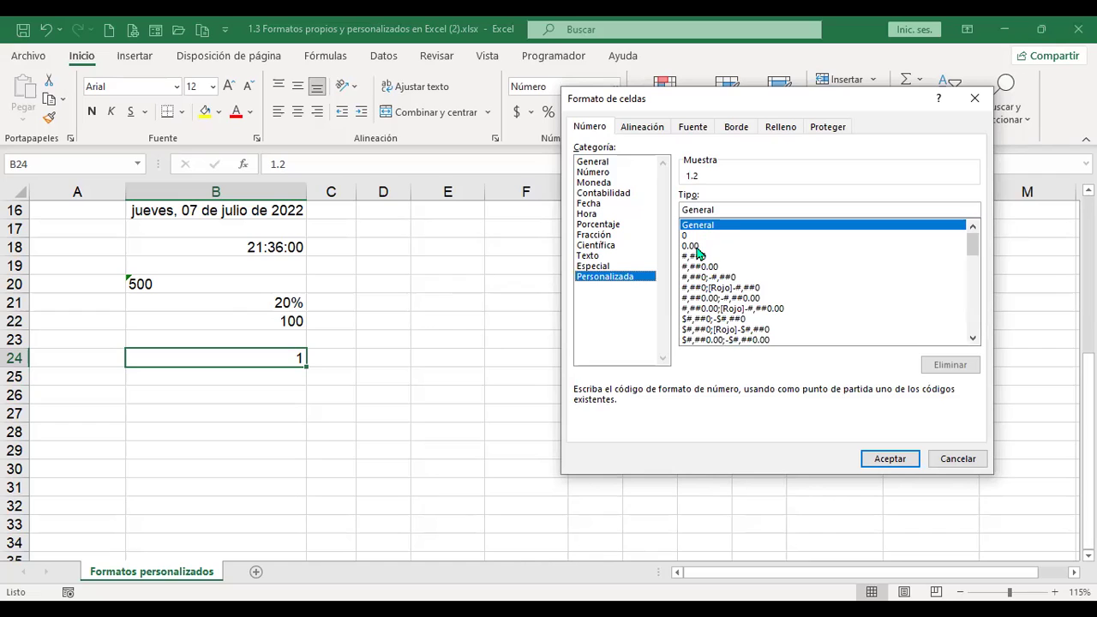
{"action": "left_click", "coordinate": [694, 247]}
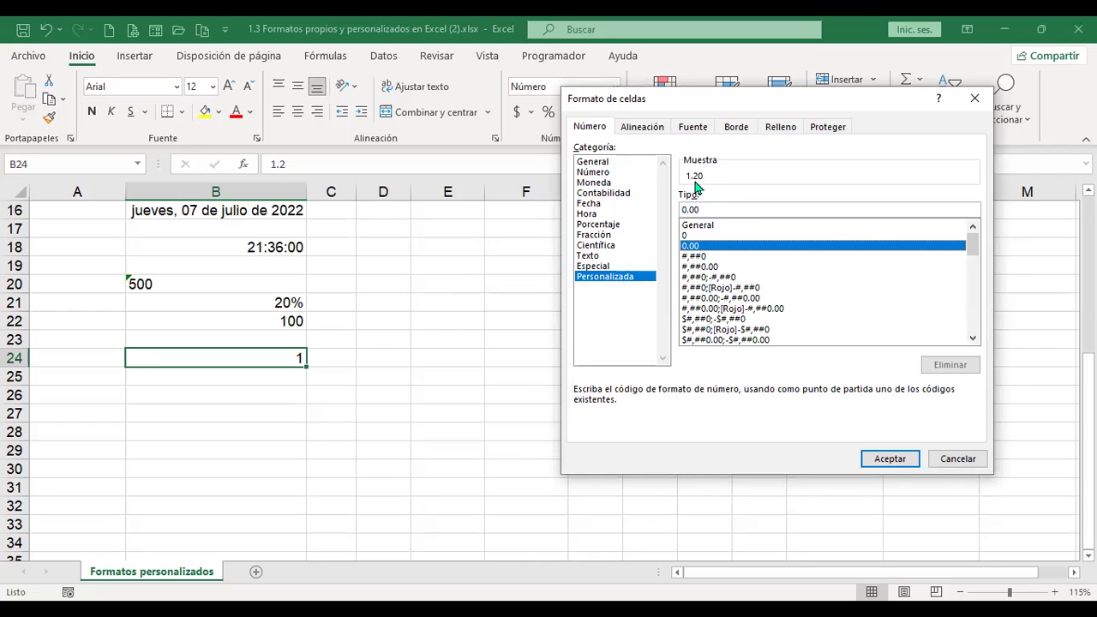
{"action": "left_click", "coordinate": [895, 460]}
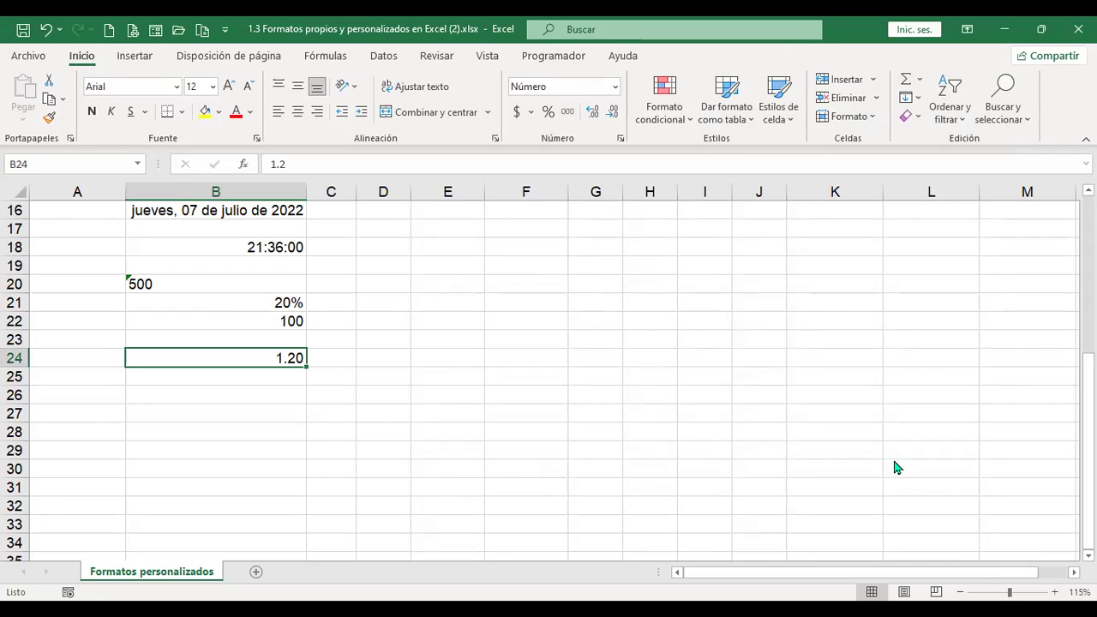
Change the custom number format of cell B24 to #,##0.
{"action": "key", "text": "ctrl+1"}
{"action": "left_click", "coordinate": [603, 277]}
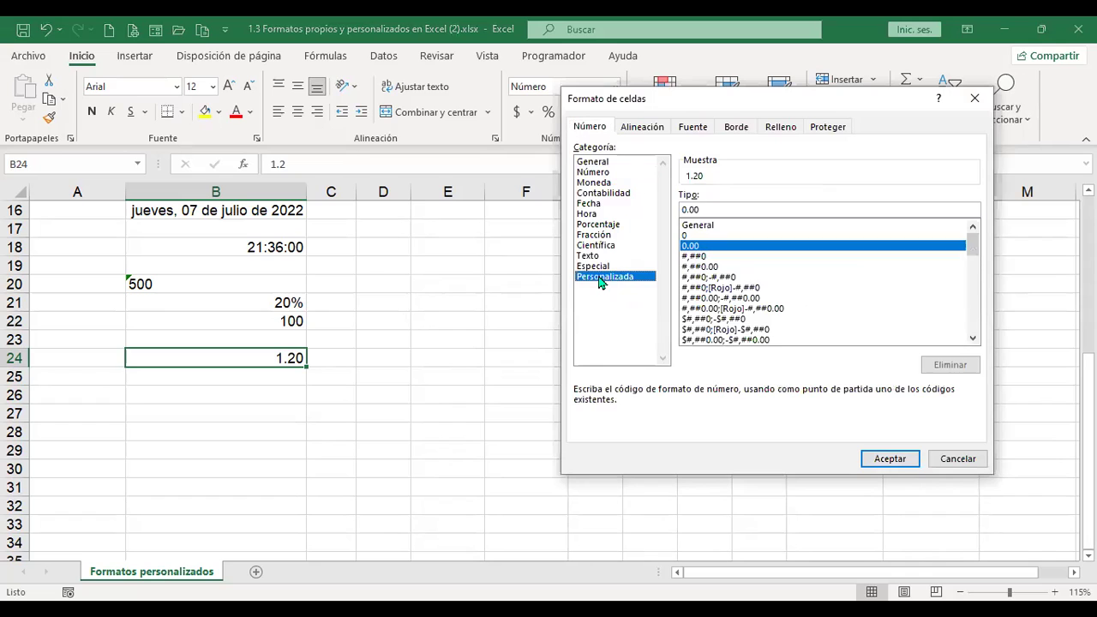
{"action": "left_click", "coordinate": [692, 257]}
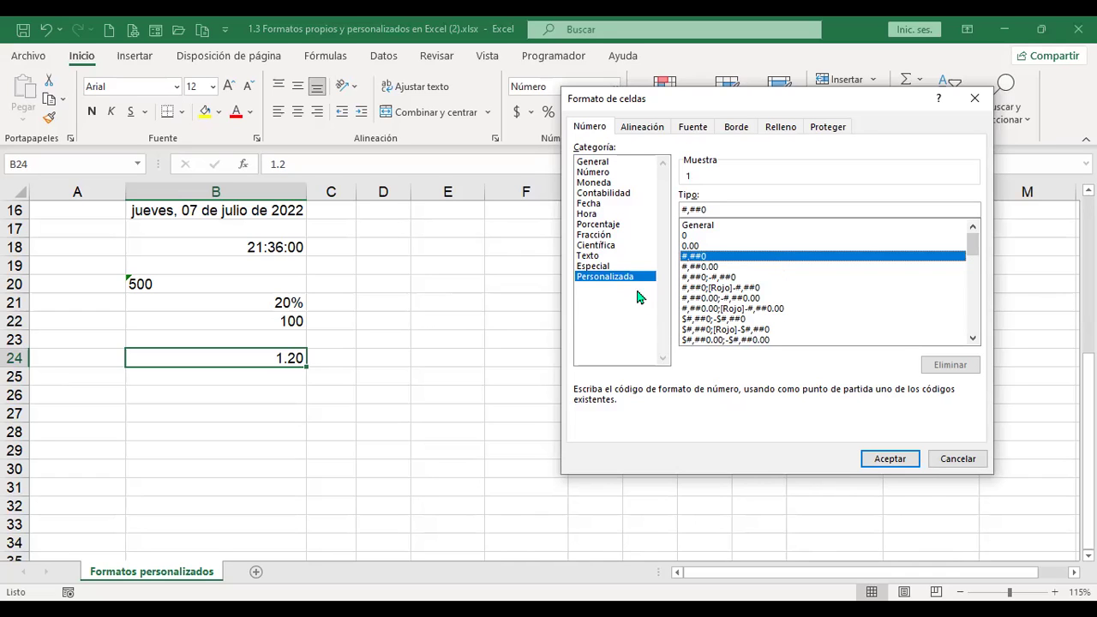
{"action": "left_click", "coordinate": [892, 461]}
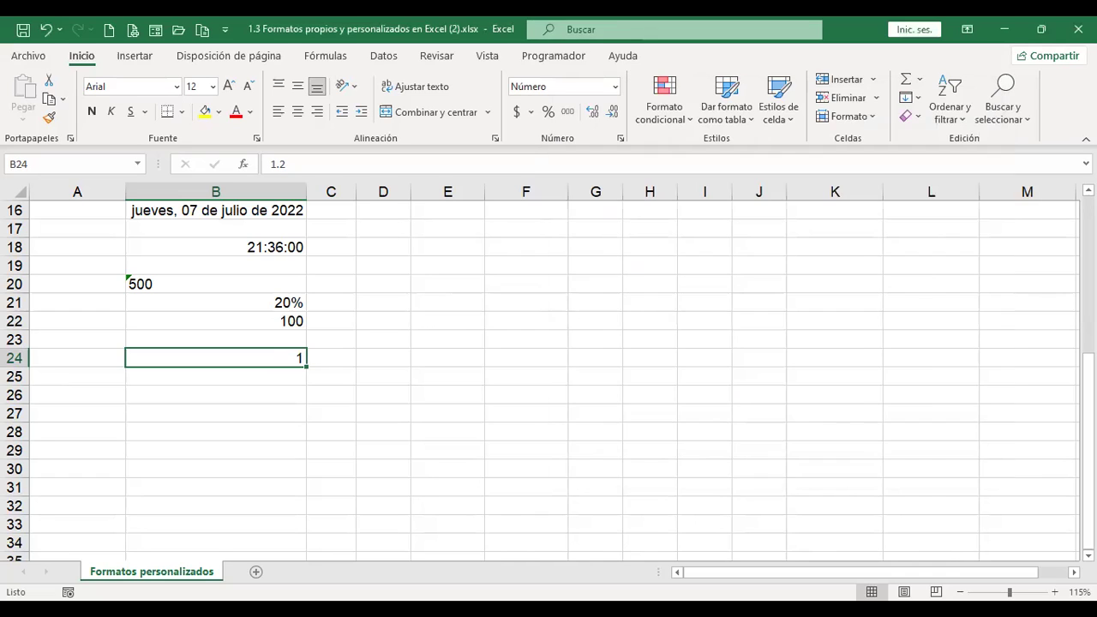
Enter 1234.2 in cell B24 to show the thousands separator format.
{"action": "type", "text": "1234"}
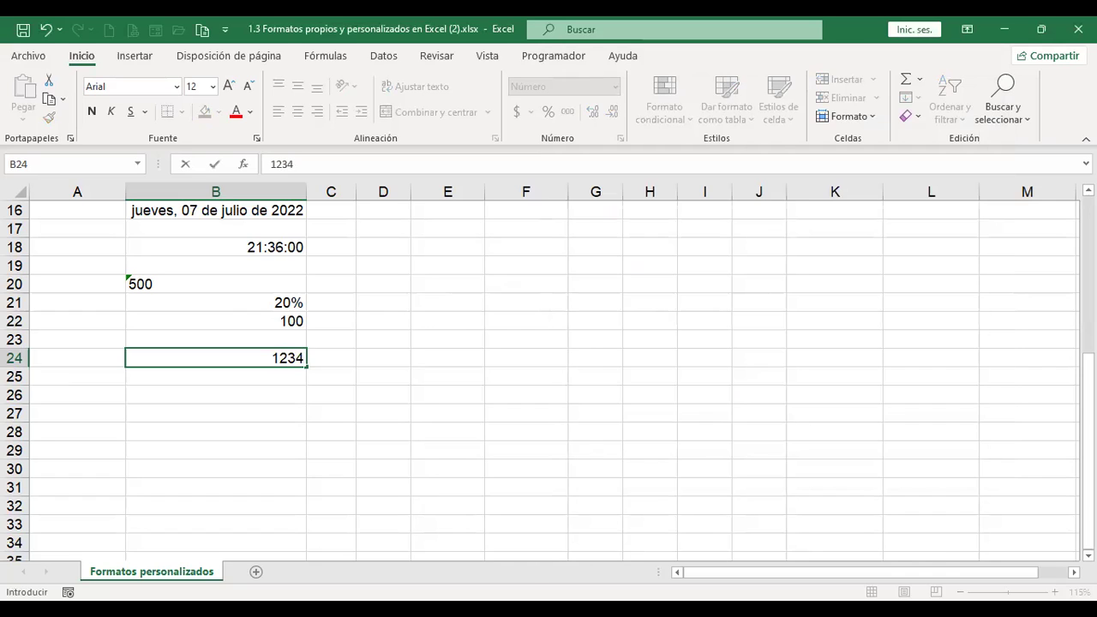
{"action": "type", "text": ".2"}
{"action": "key", "text": "Return"}
Check the custom format code #,##0 assigned to cell B24 and keep it.
{"action": "left_click", "coordinate": [215, 358]}
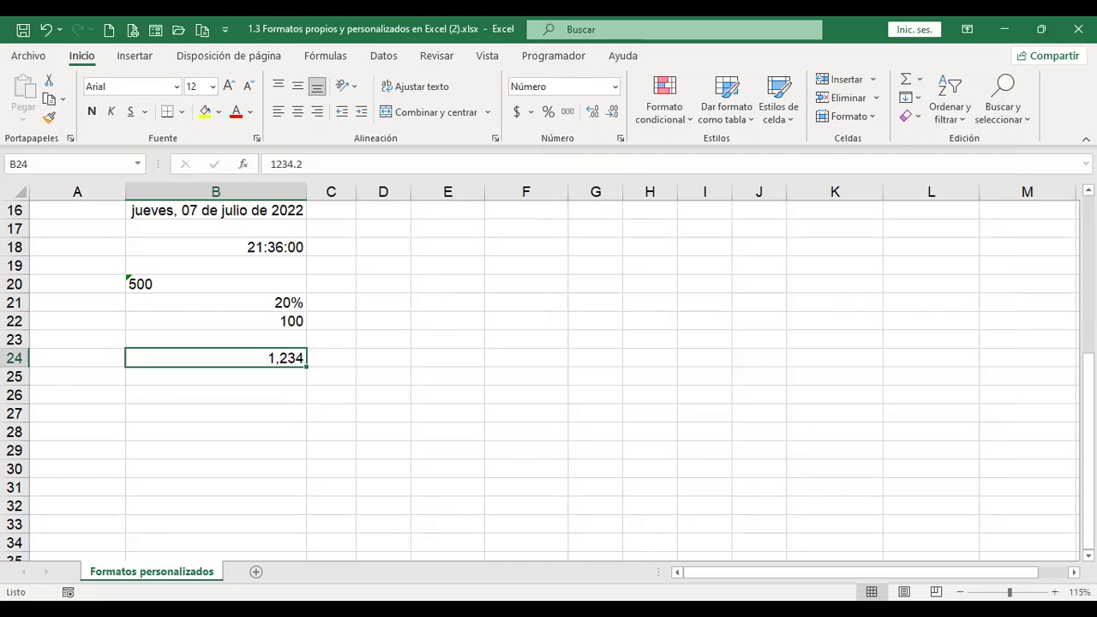
{"action": "key", "text": "ctrl+1"}
{"action": "left_click", "coordinate": [608, 276]}
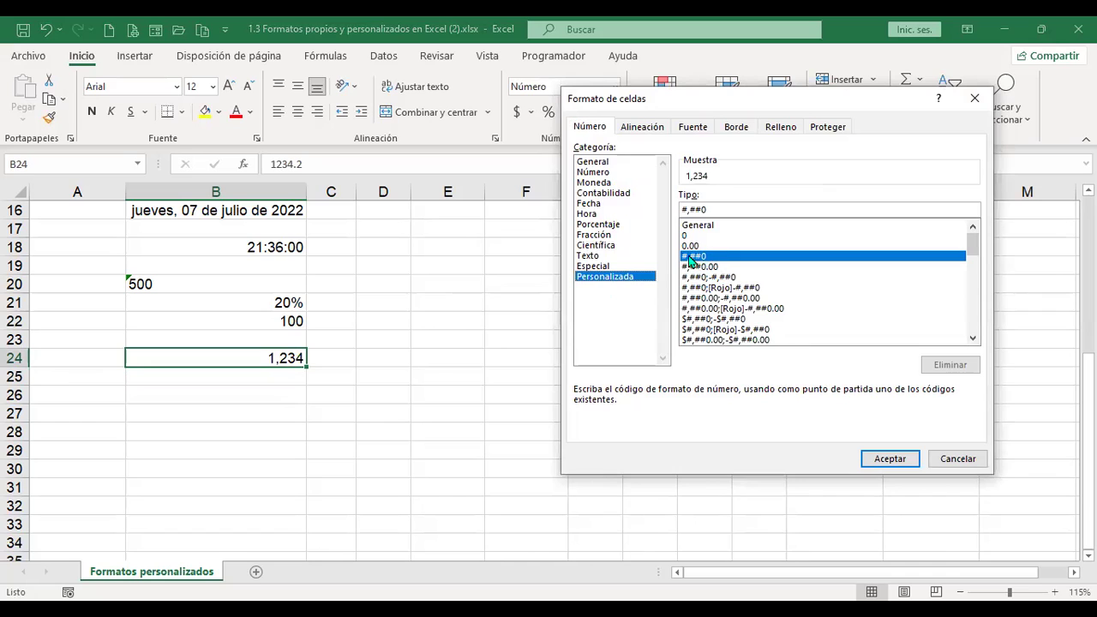
{"action": "left_click", "coordinate": [883, 462]}
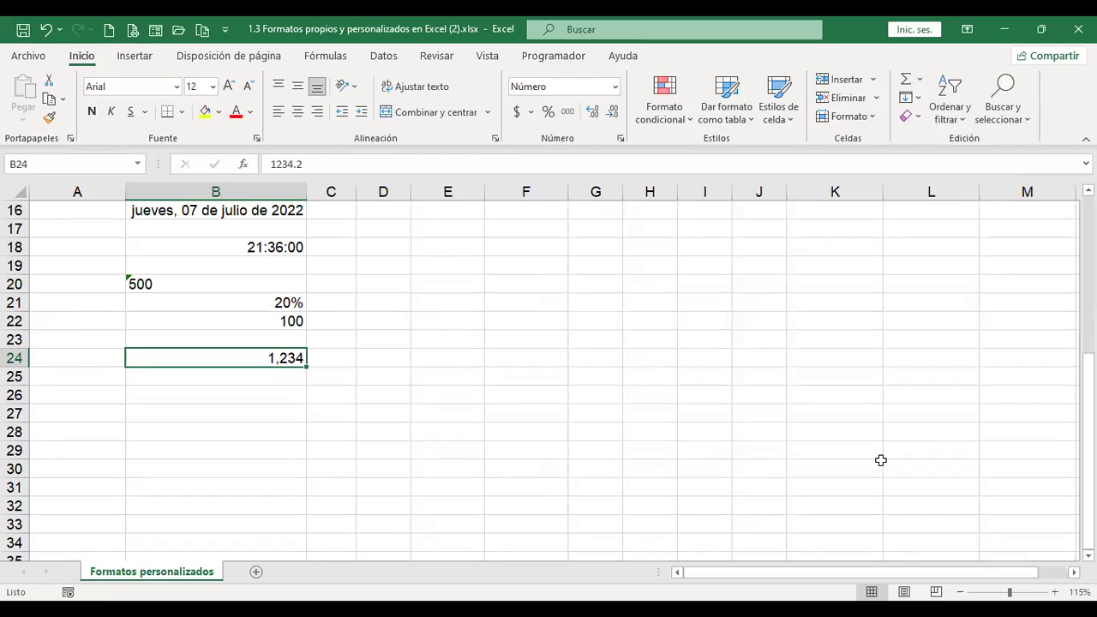
Enter 0123 in cell B24 to test a leading zero with the #,##0 format.
{"action": "type", "text": "0123"}
{"action": "key", "text": "Return"}
{"action": "key", "text": "Up"}
Apply the custom number format #,##0.00 to cell B24.
{"action": "key", "text": "ctrl+1"}
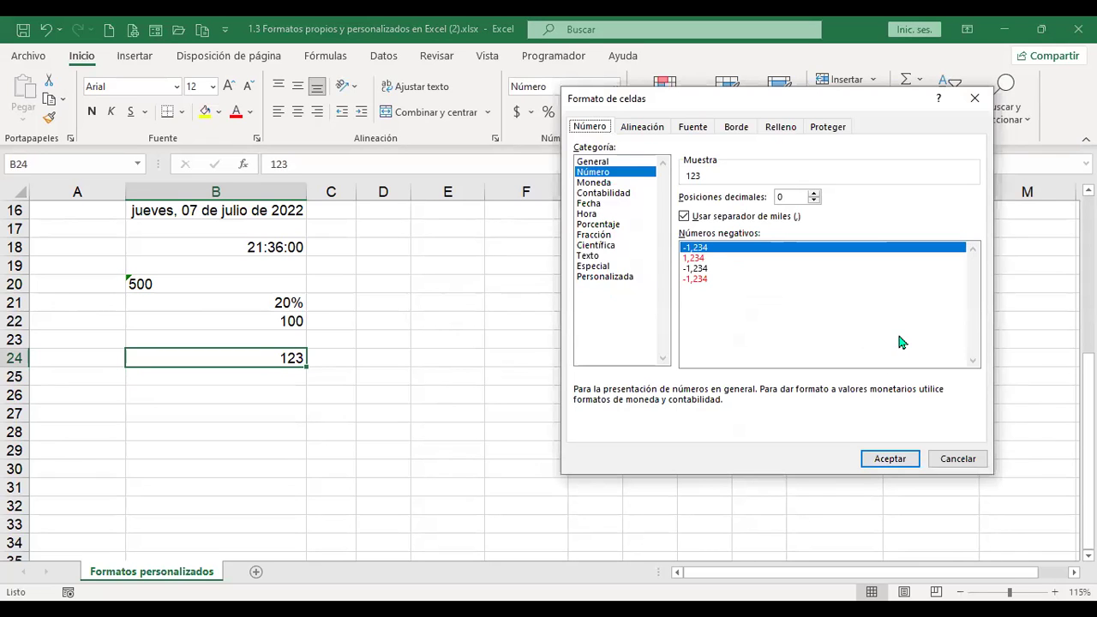
{"action": "left_click", "coordinate": [612, 278]}
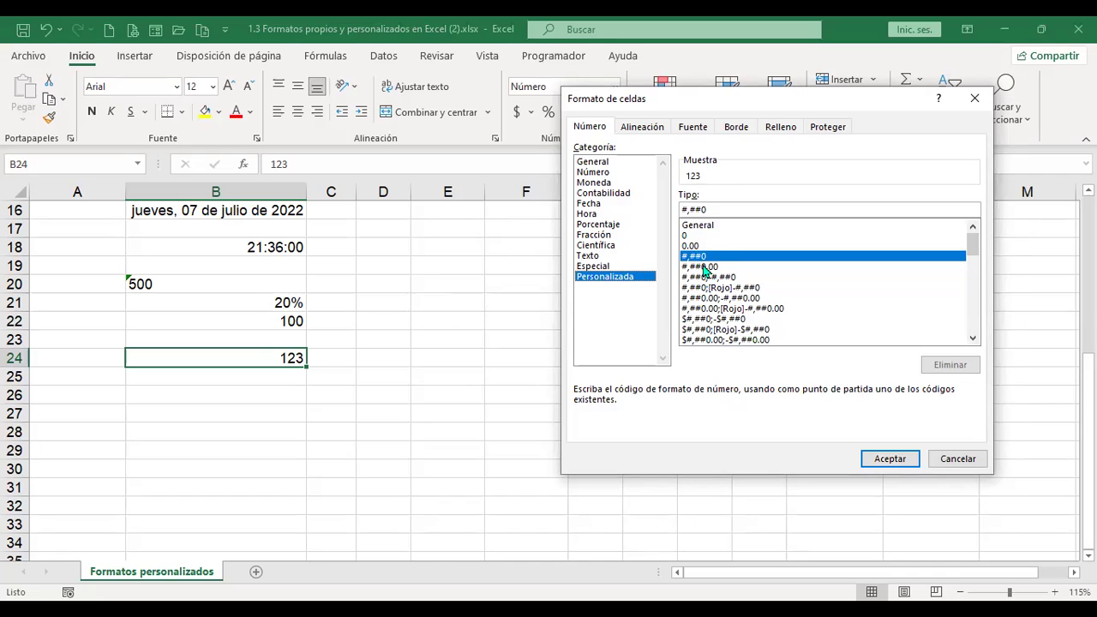
{"action": "left_click", "coordinate": [705, 268]}
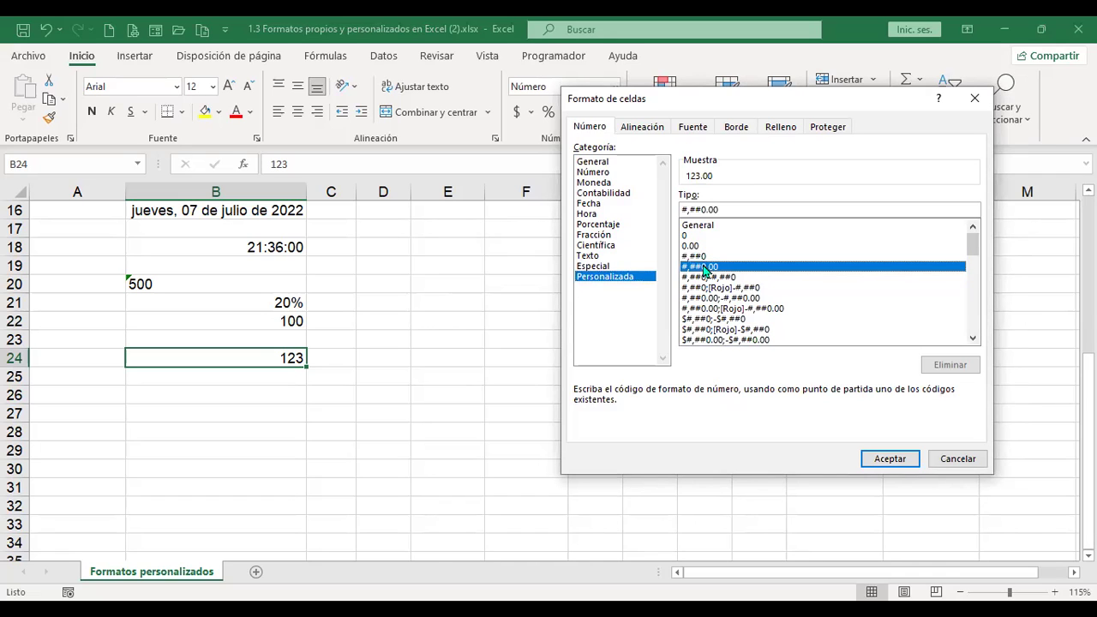
{"action": "left_click", "coordinate": [884, 459]}
Enter 123.4 in cell B24 and select the cell again.
{"action": "type", "text": "123.4"}
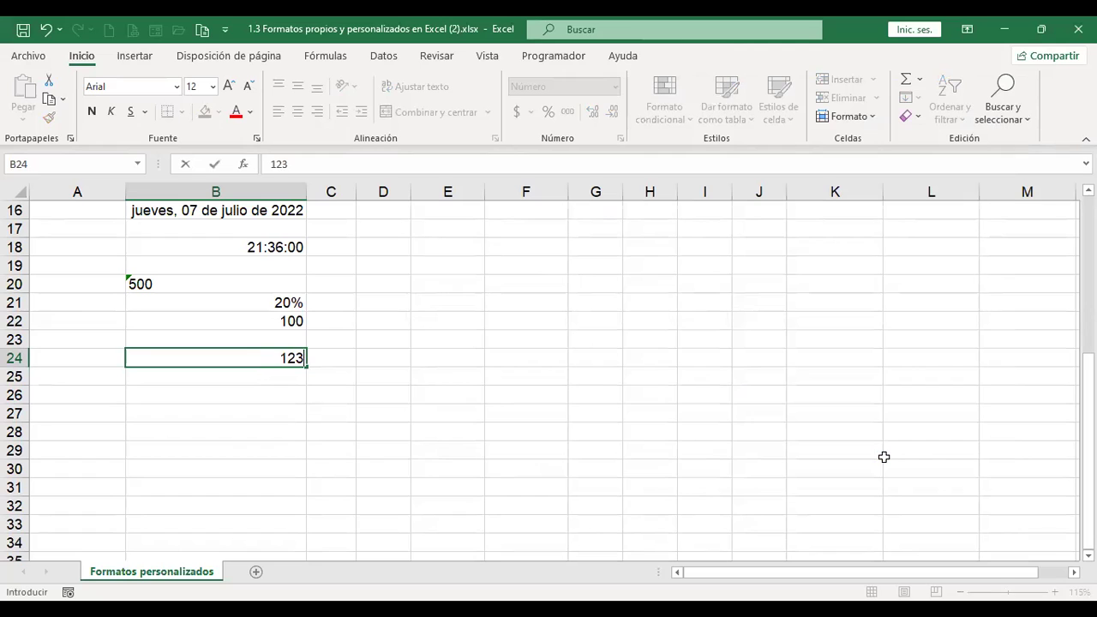
{"action": "key", "text": "Return"}
{"action": "key", "text": "Up"}
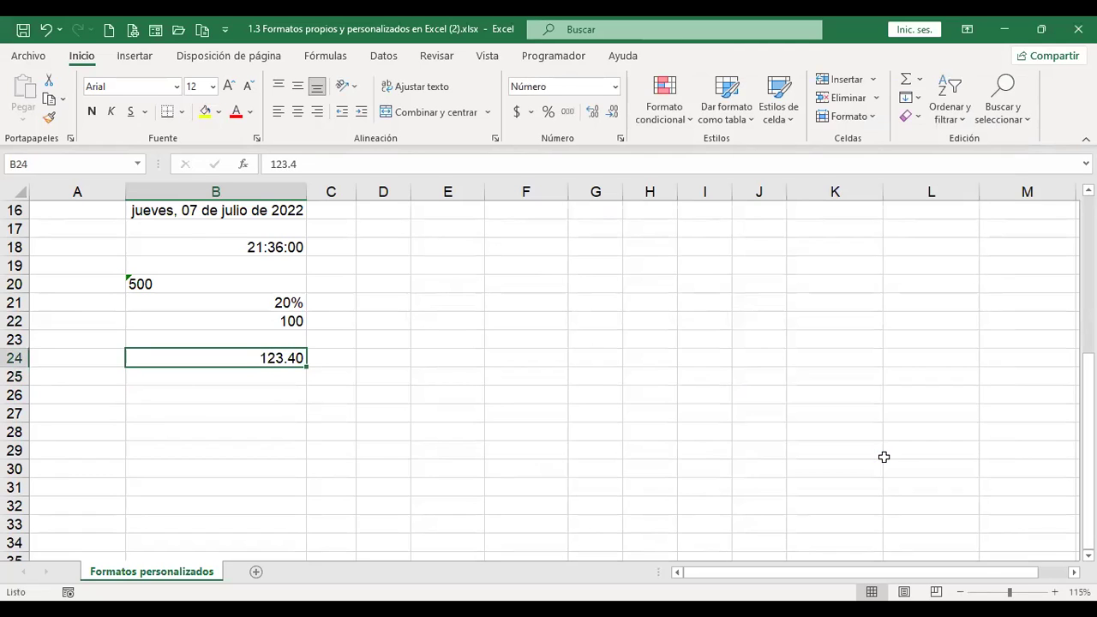
Enter 1234.5 in cell B24 to test the thousands separator and select the cell again.
{"action": "type", "text": "1234.5"}
{"action": "key", "text": "Return"}
{"action": "key", "text": "Up"}
Apply the custom number format #,##0;-#,##0 to cell B24.
{"action": "key", "text": "ctrl+1"}
{"action": "left_click", "coordinate": [647, 276]}
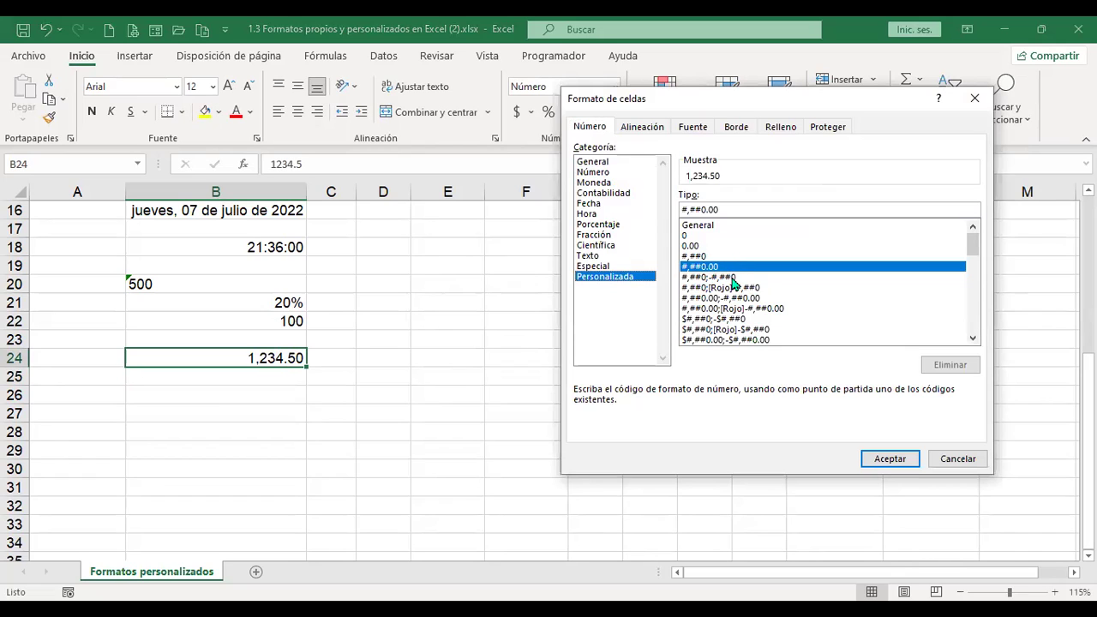
{"action": "left_click", "coordinate": [733, 279]}
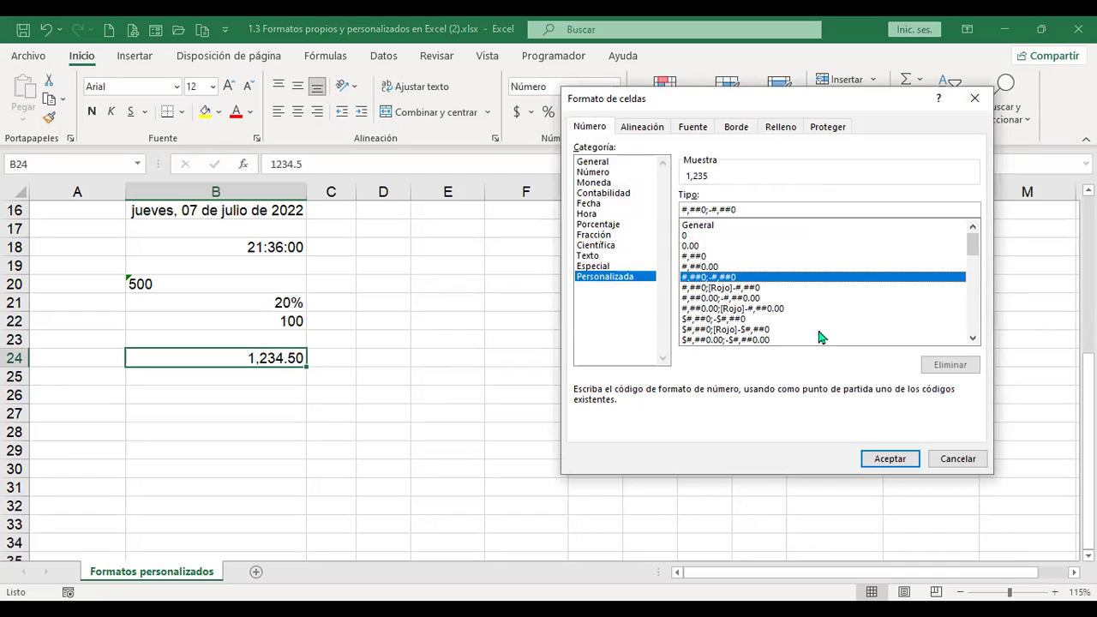
{"action": "left_click", "coordinate": [740, 209]}
{"action": "left_click", "coordinate": [889, 460]}
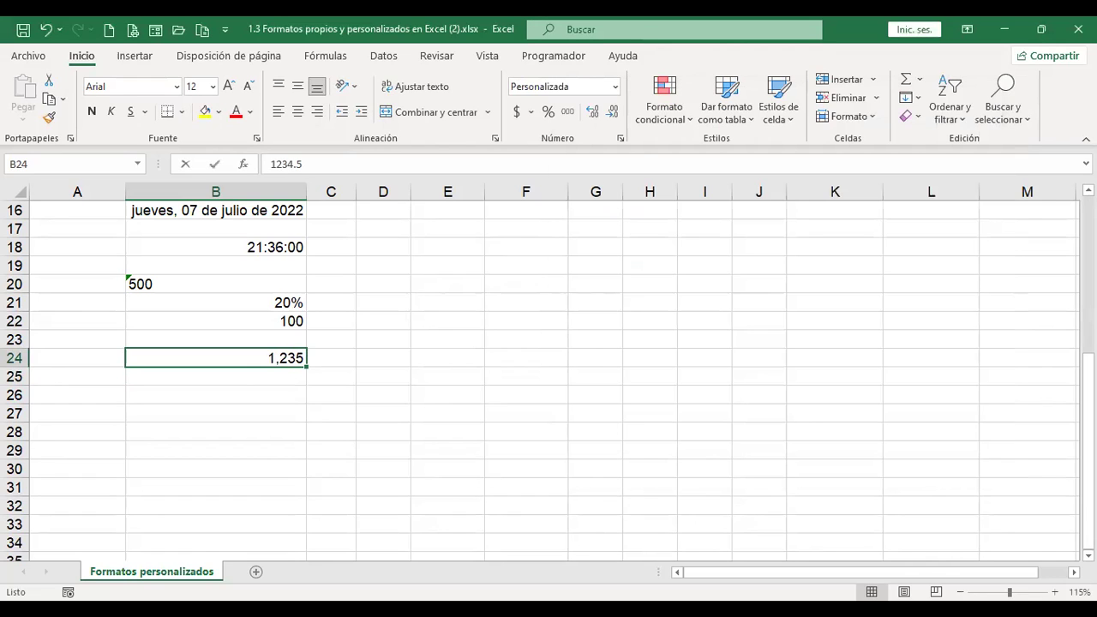
Test the format in cell B24 with zero, positive and negative entries, ending with 12 and -12.
{"action": "type", "text": "0"}
{"action": "key", "text": "Return"}
{"action": "left_click", "coordinate": [215, 358]}
{"action": "type", "text": "y"}
{"action": "key", "text": "Return"}
{"action": "left_click", "coordinate": [216, 357]}
{"action": "type", "text": "12"}
{"action": "key", "text": "Return"}
{"action": "left_click", "coordinate": [215, 357]}
{"action": "type", "text": "-12"}
{"action": "key", "text": "Return"}
{"action": "left_click", "coordinate": [215, 357]}
Apply the custom number format #,##0;[Rojo]-#,##0 to cell B24.
{"action": "key", "text": "ctrl+1"}
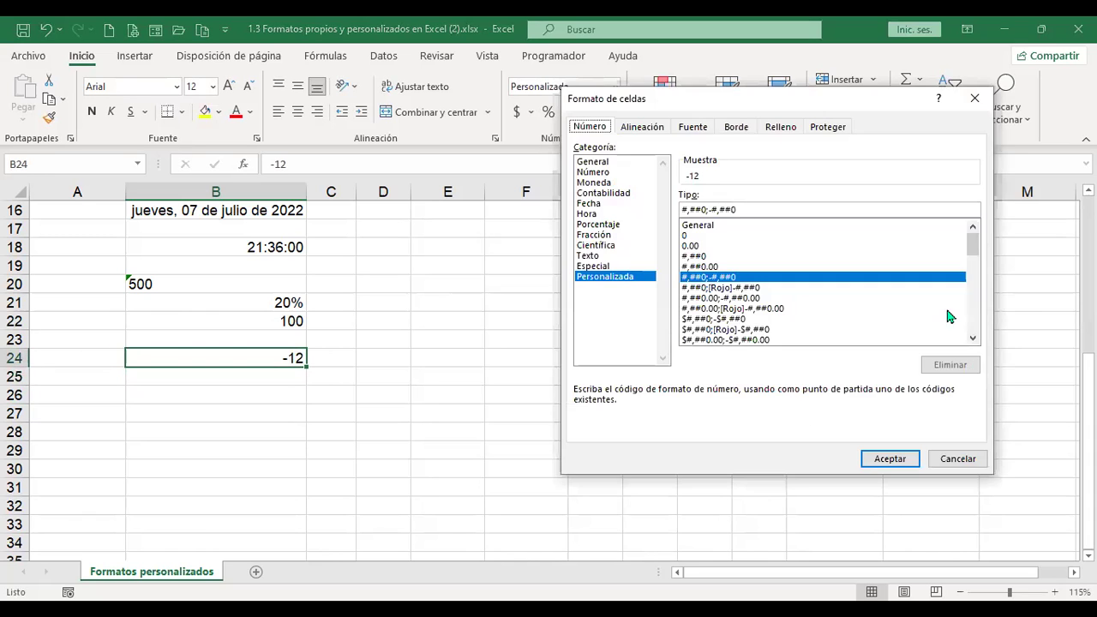
{"action": "left_click", "coordinate": [739, 290]}
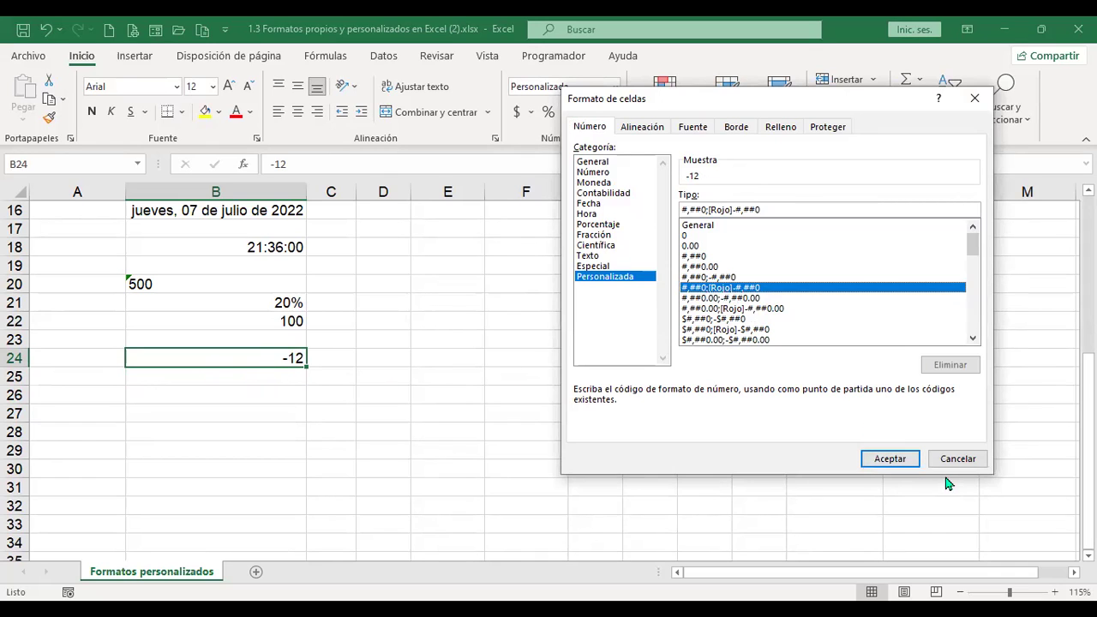
{"action": "left_click", "coordinate": [891, 459]}
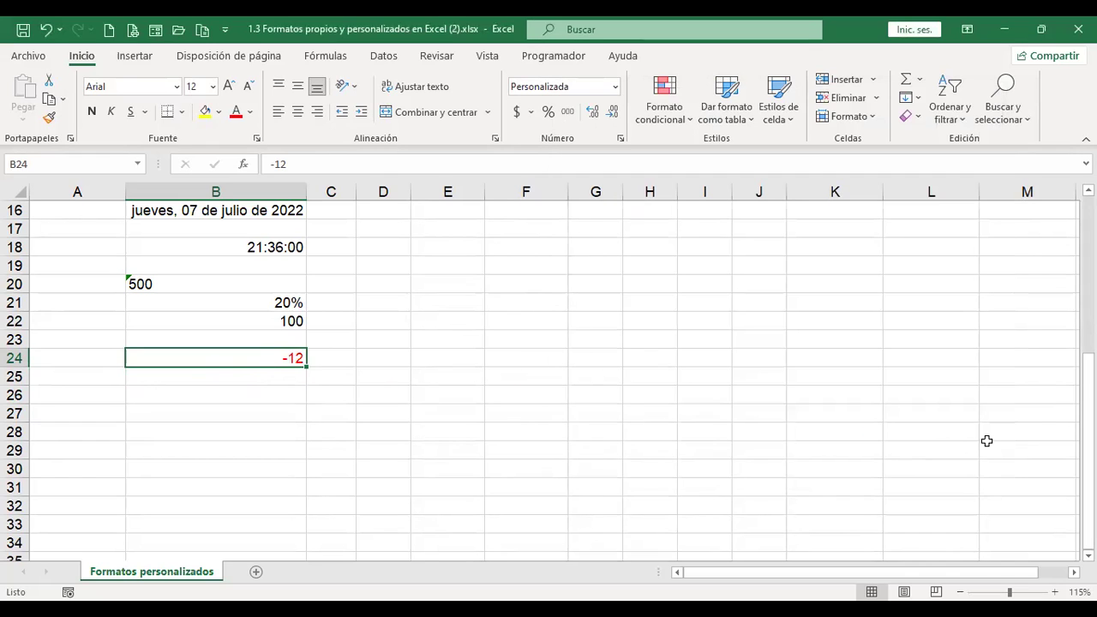
Enter 12 and, in its place, -12 in cell B24 to compare positive and negative display in the red-negative format.
{"action": "type", "text": "12"}
{"action": "key", "text": "Return"}
{"action": "key", "text": "Up"}
{"action": "type", "text": "-12"}
{"action": "key", "text": "Return"}
{"action": "key", "text": "Up"}
Preview the custom codes from #,##0.00;-#,##0.00 through $#,##0;[Rojo]-$#,##0 on the value in B24.
{"action": "key", "text": "ctrl+1"}
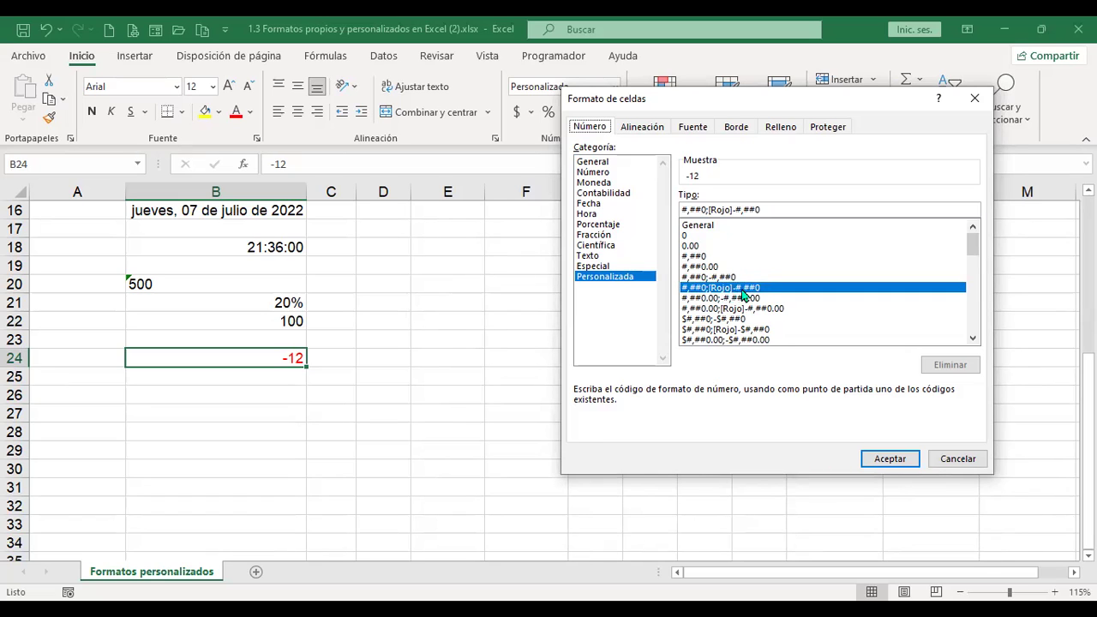
{"action": "left_click", "coordinate": [760, 298]}
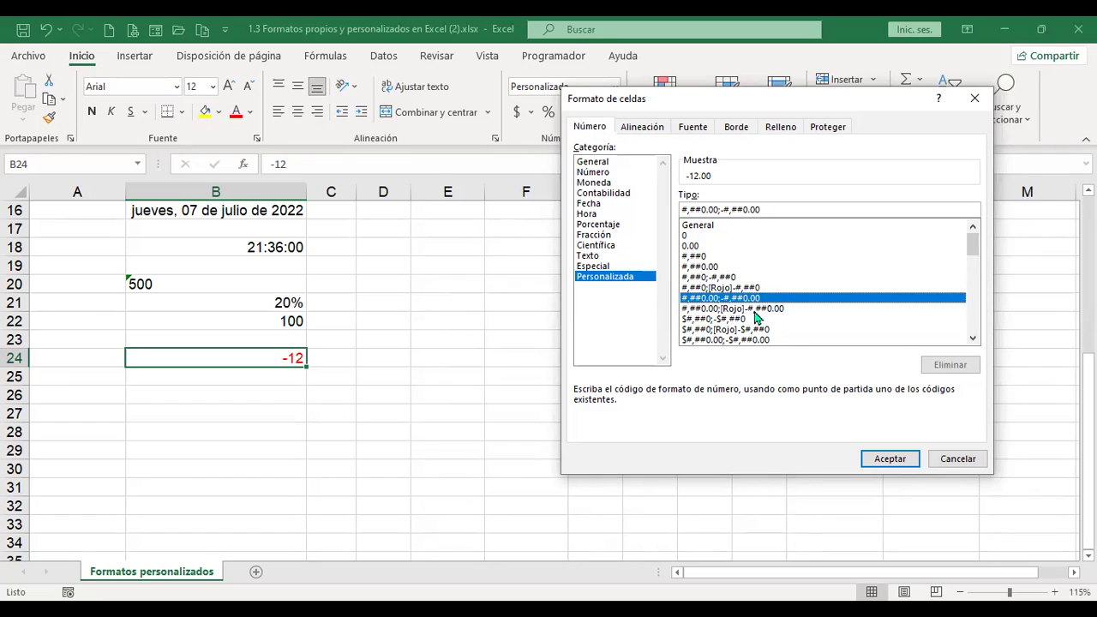
{"action": "left_click", "coordinate": [753, 309]}
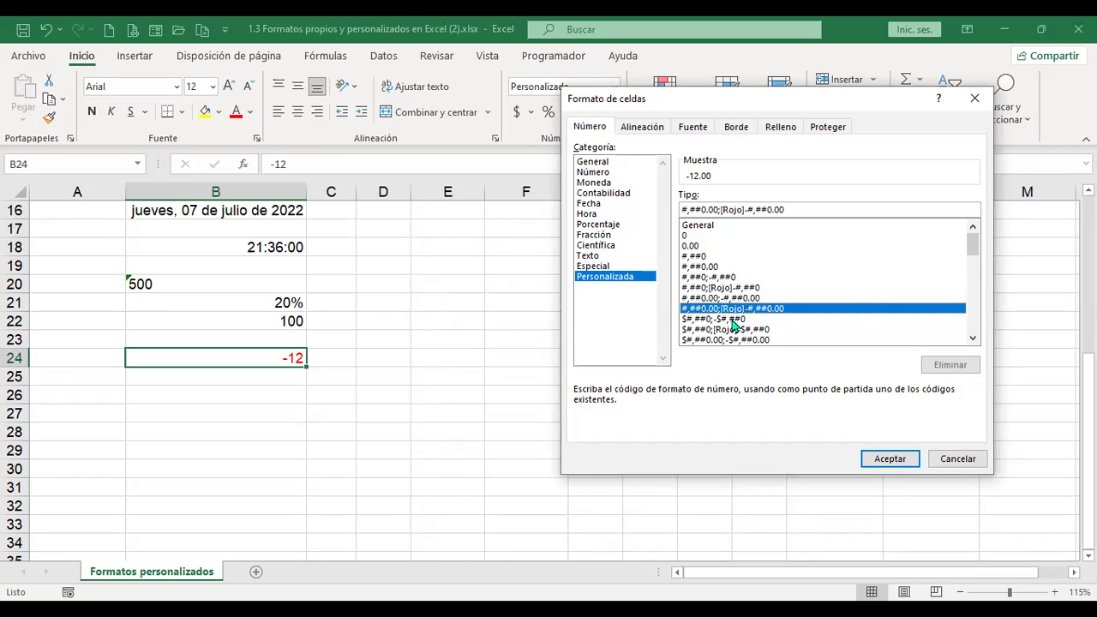
{"action": "left_click", "coordinate": [733, 321]}
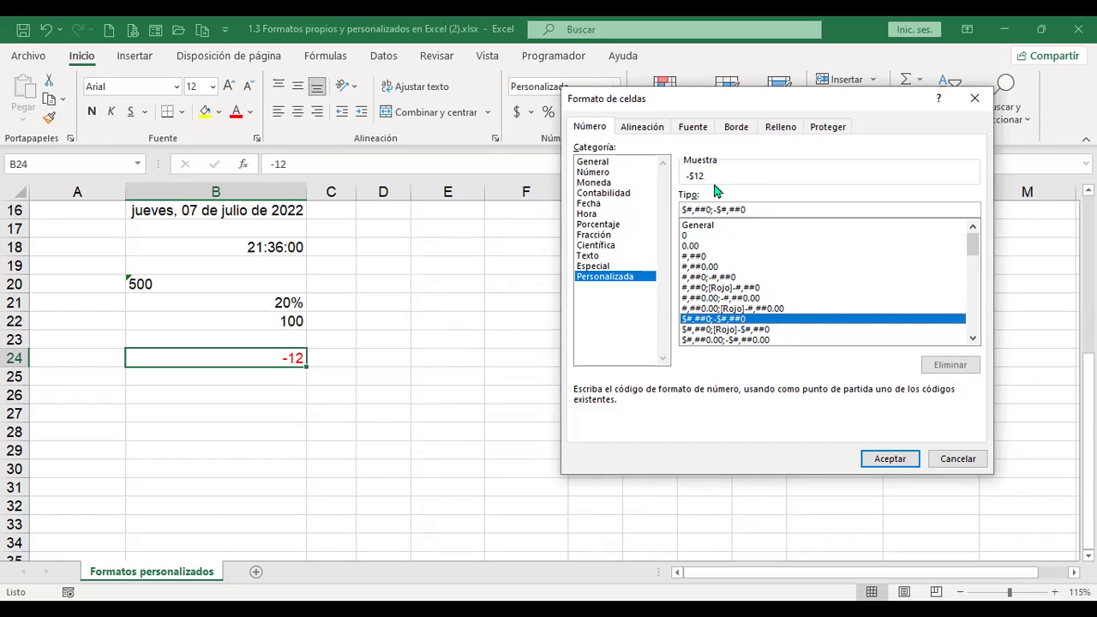
{"action": "left_click", "coordinate": [742, 331]}
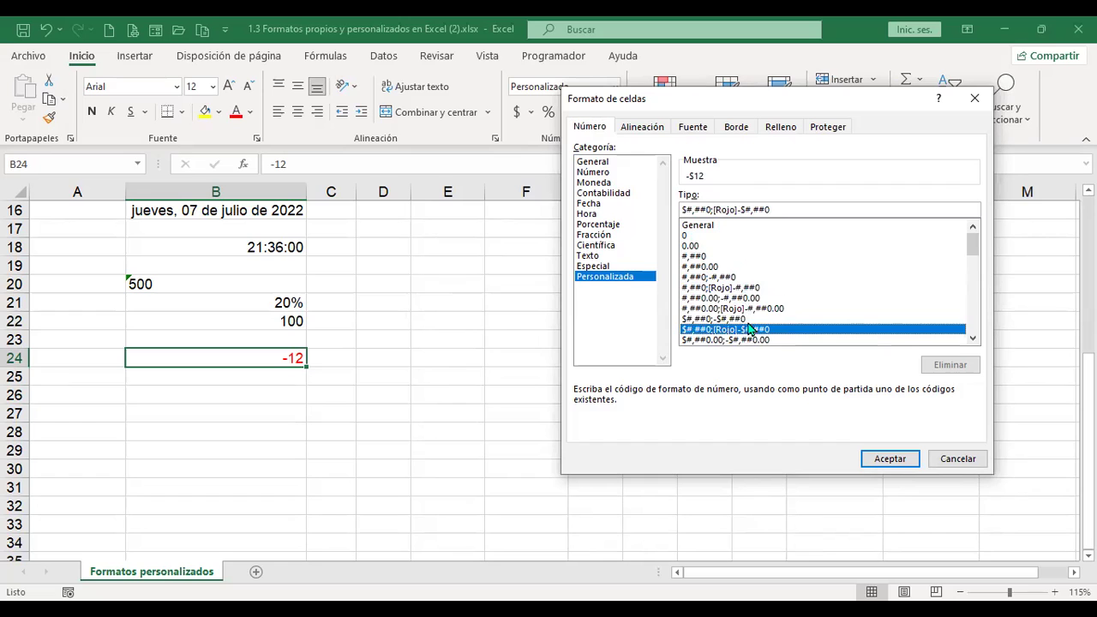
Apply the custom currency format $#,##0.00;-$#,##0.00 to cell B24.
{"action": "left_click", "coordinate": [973, 338]}
{"action": "left_click", "coordinate": [973, 339]}
{"action": "left_click", "coordinate": [973, 339]}
{"action": "left_click", "coordinate": [973, 338]}
{"action": "left_click", "coordinate": [974, 339]}
{"action": "left_click", "coordinate": [974, 339]}
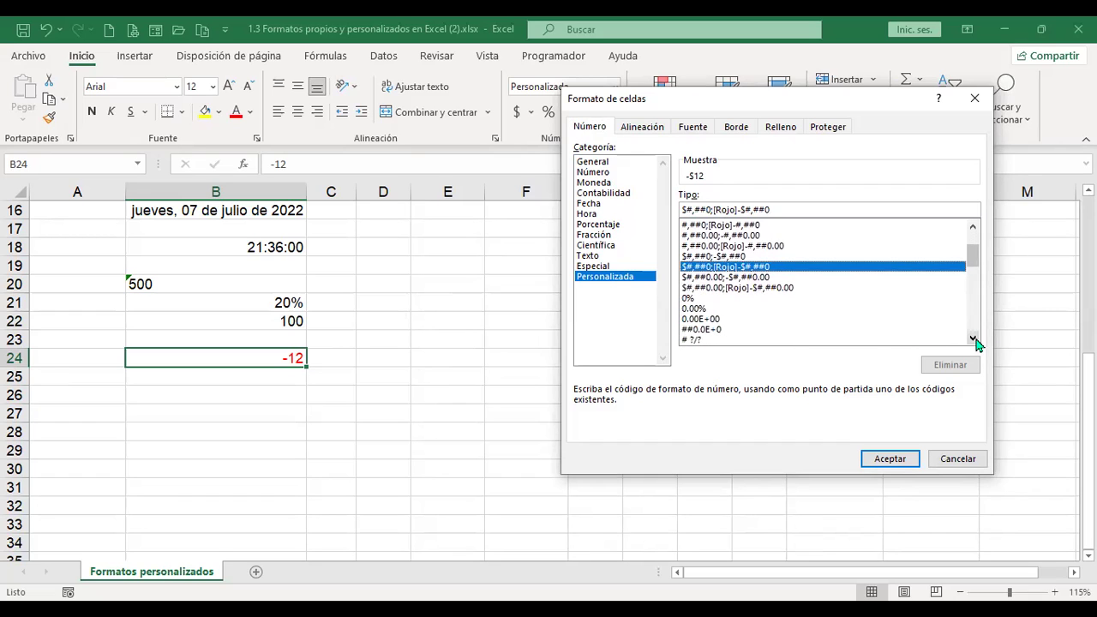
{"action": "left_click", "coordinate": [735, 278]}
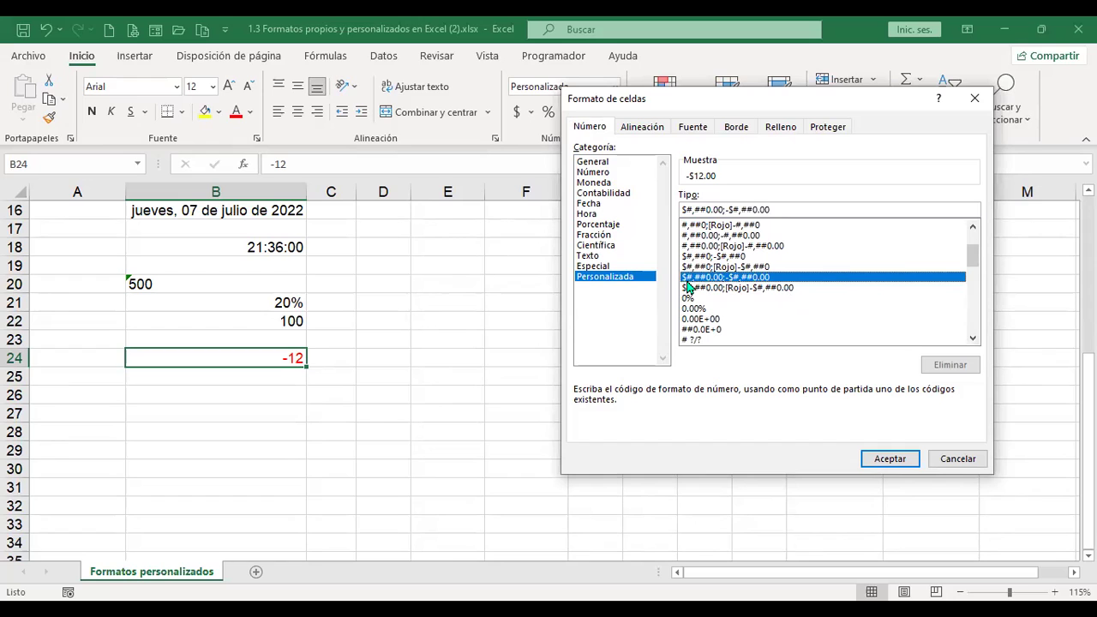
{"action": "left_click", "coordinate": [905, 456]}
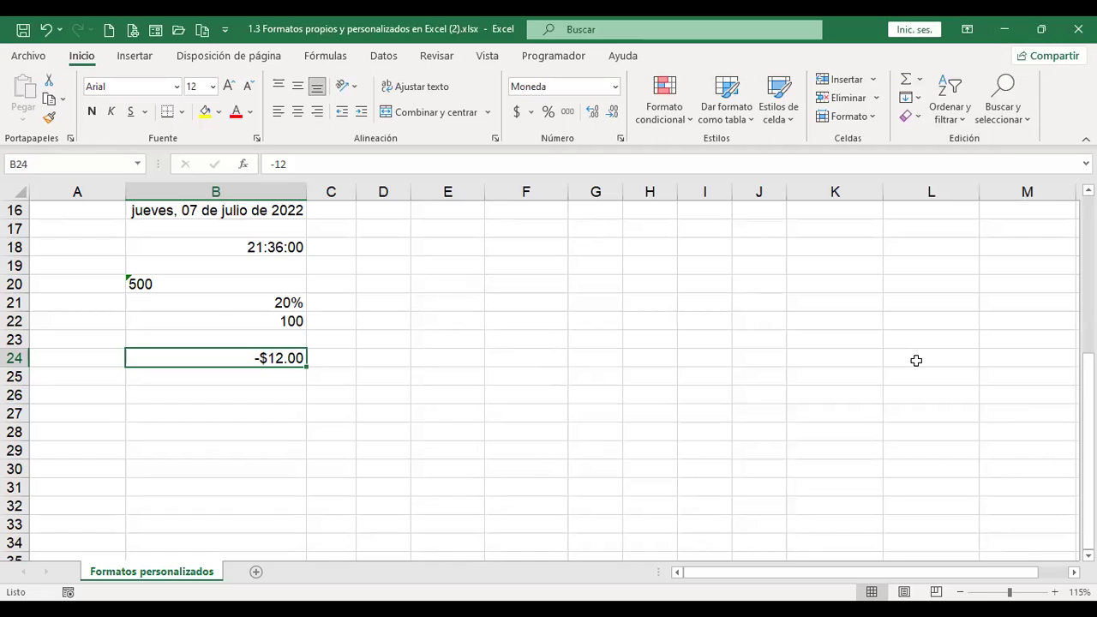
Apply the custom currency format $#,##0.00;[Rojo]-$#,##0.00 to cell B24.
{"action": "key", "text": "ctrl+1"}
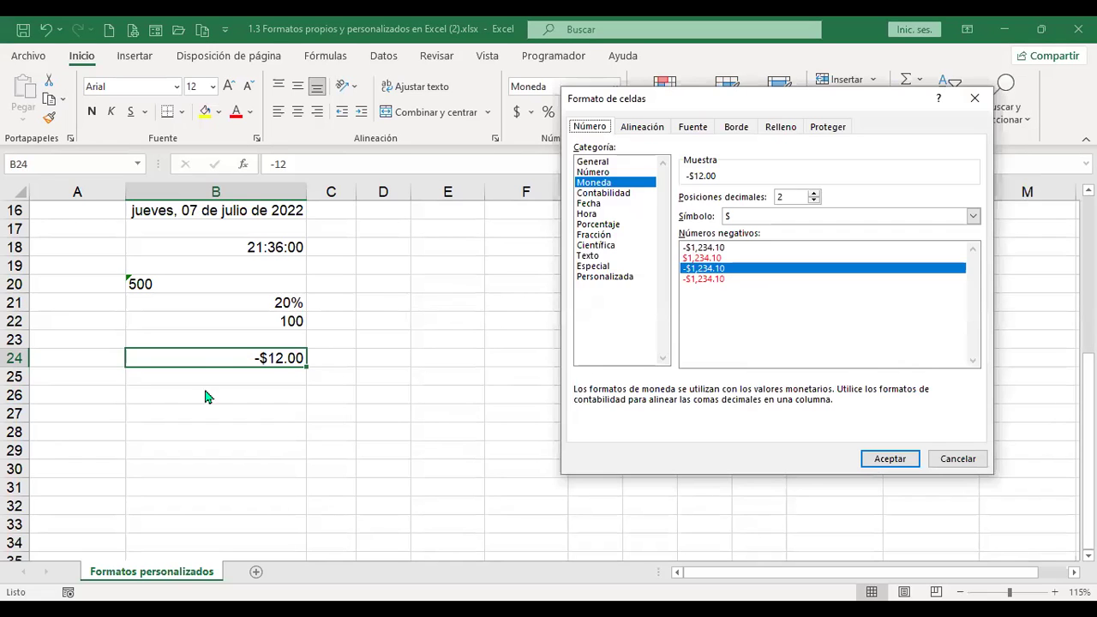
{"action": "left_click", "coordinate": [608, 276]}
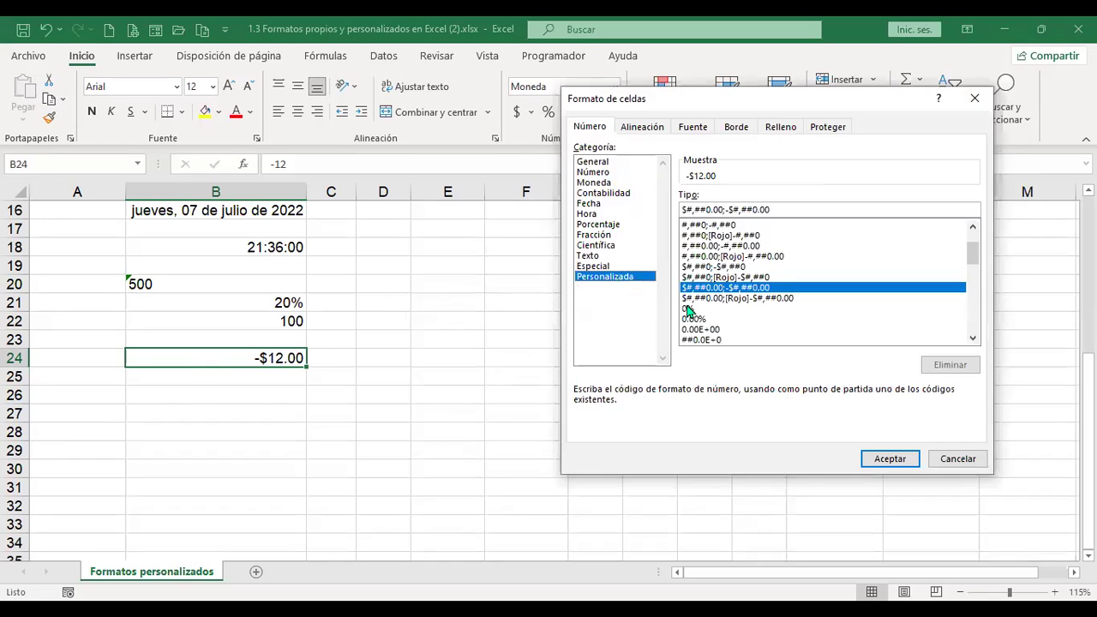
{"action": "left_click", "coordinate": [756, 298]}
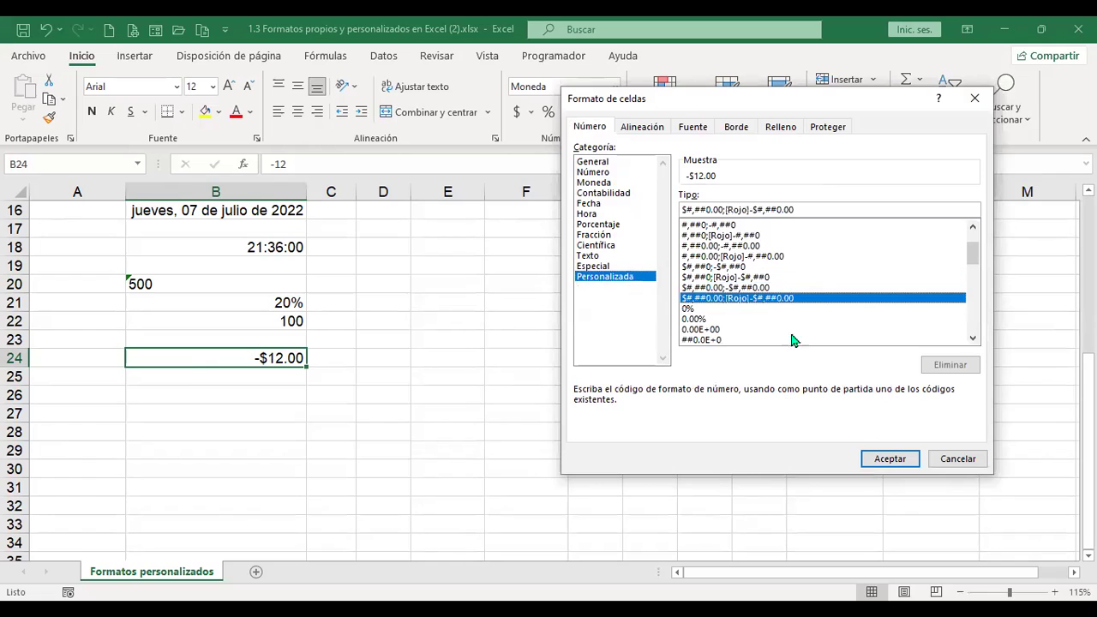
{"action": "left_click", "coordinate": [887, 460]}
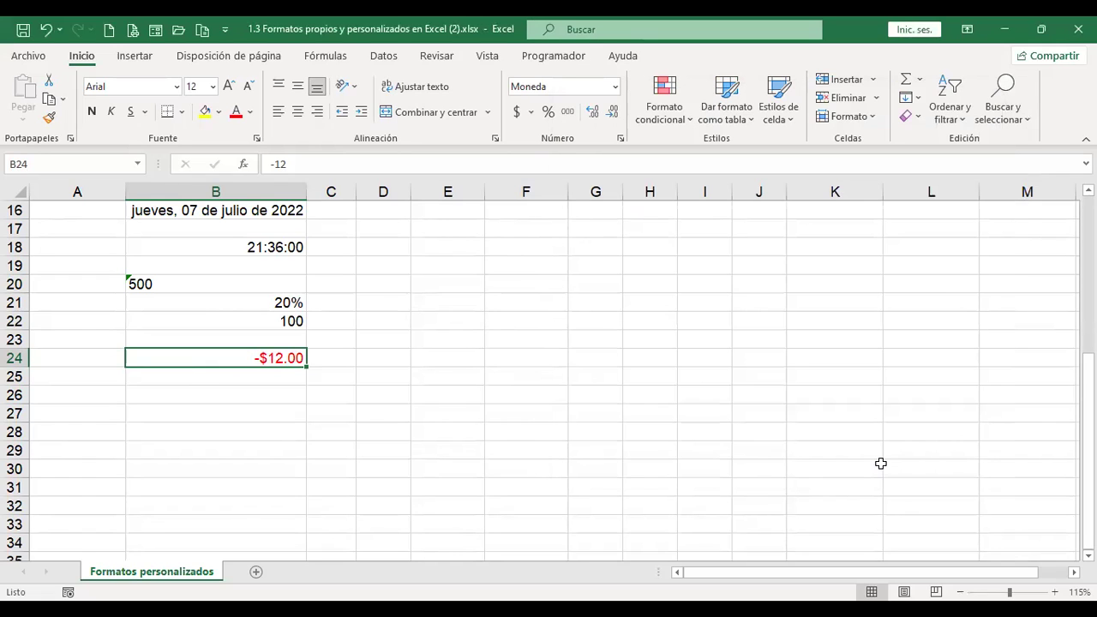
{"action": "key", "text": "ctrl+1"}
{"action": "left_click", "coordinate": [630, 267]}
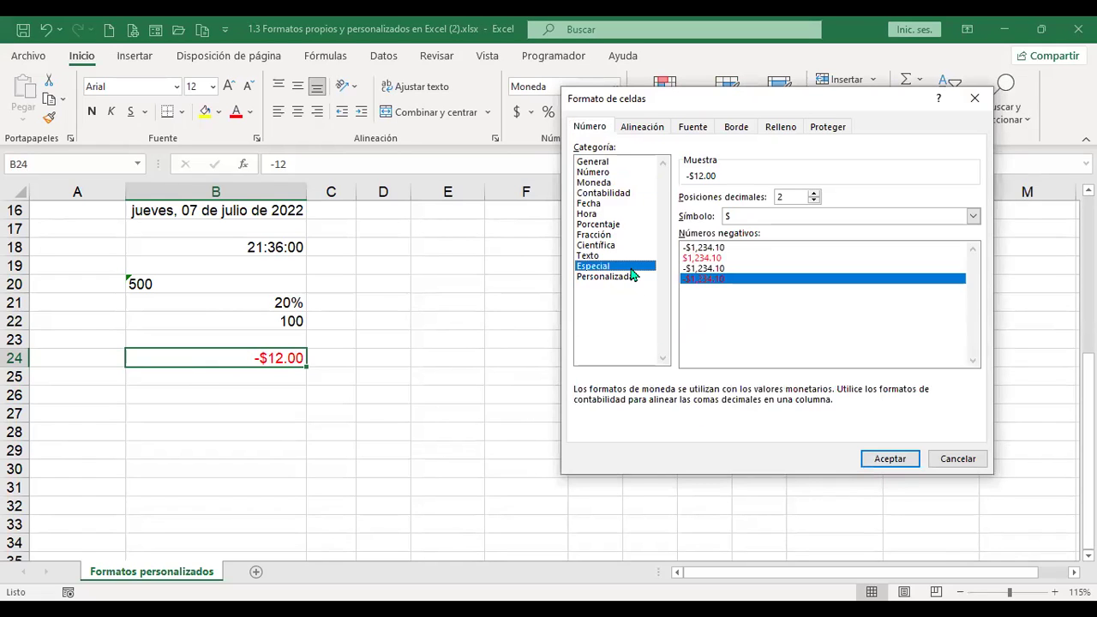
{"action": "left_click", "coordinate": [617, 276]}
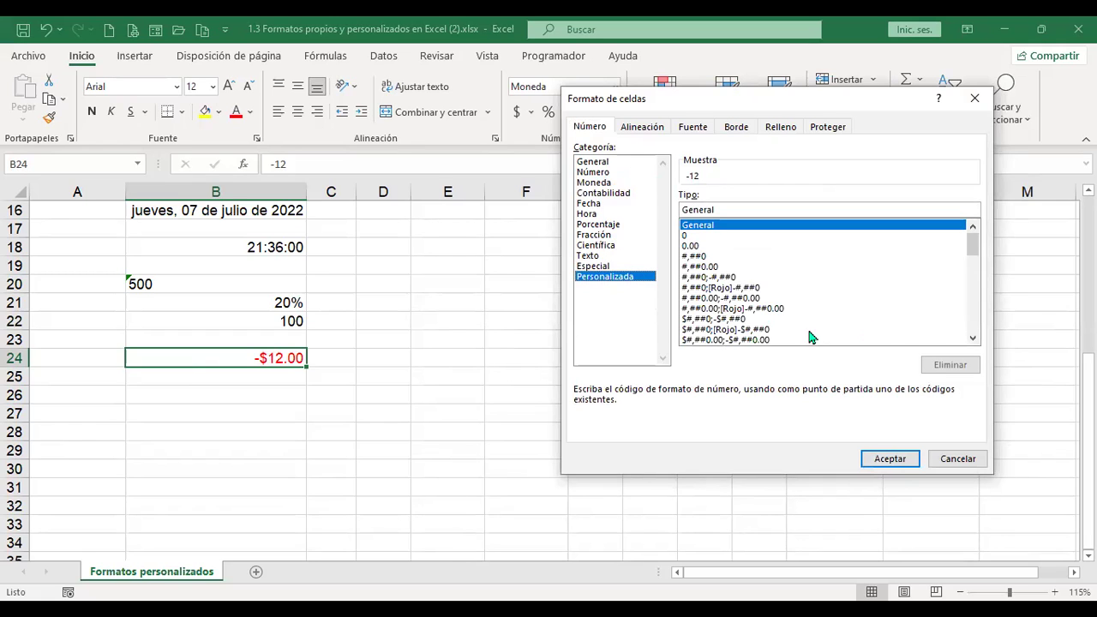
{"action": "left_click", "coordinate": [973, 340]}
{"action": "left_click", "coordinate": [973, 340]}
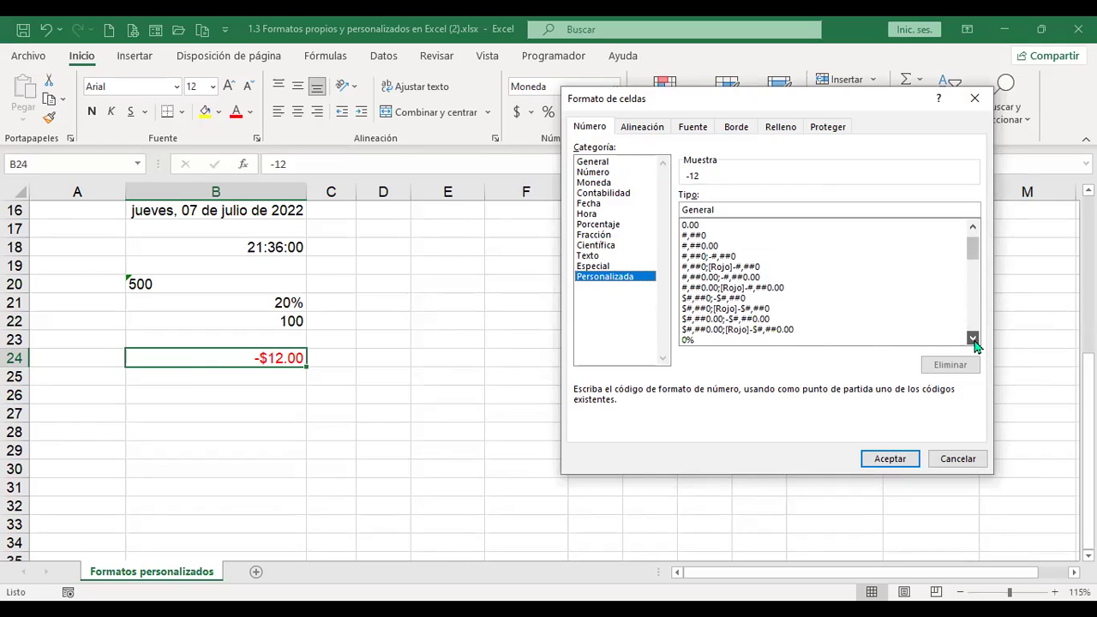
{"action": "left_click", "coordinate": [973, 340]}
{"action": "left_click", "coordinate": [974, 340]}
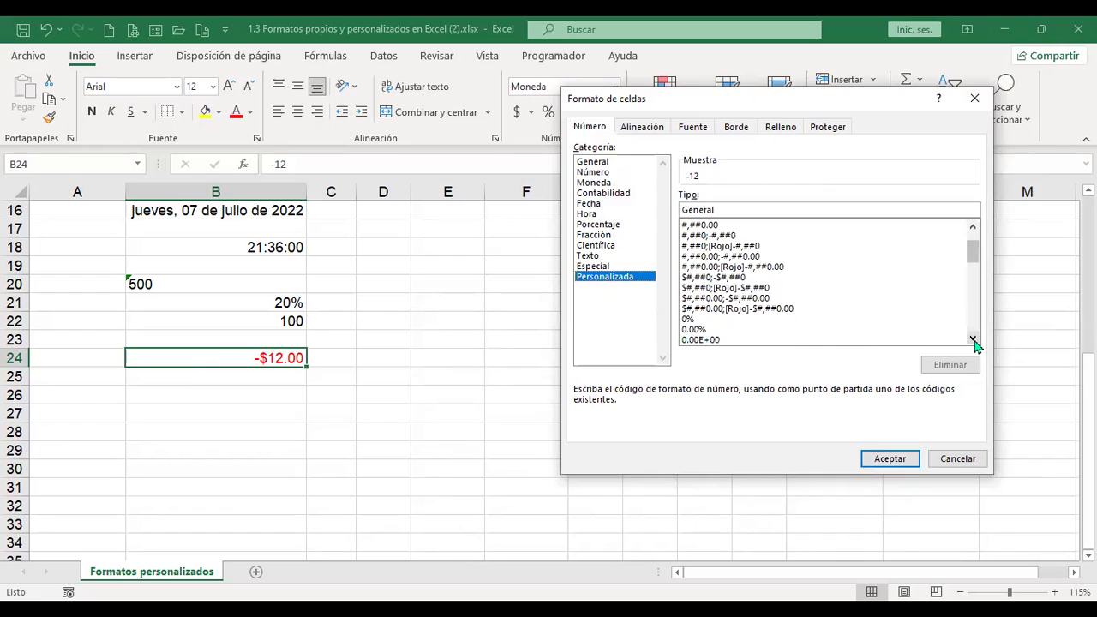
{"action": "left_click", "coordinate": [958, 458]}
{"action": "left_click", "coordinate": [373, 408]}
{"action": "left_click", "coordinate": [253, 363]}
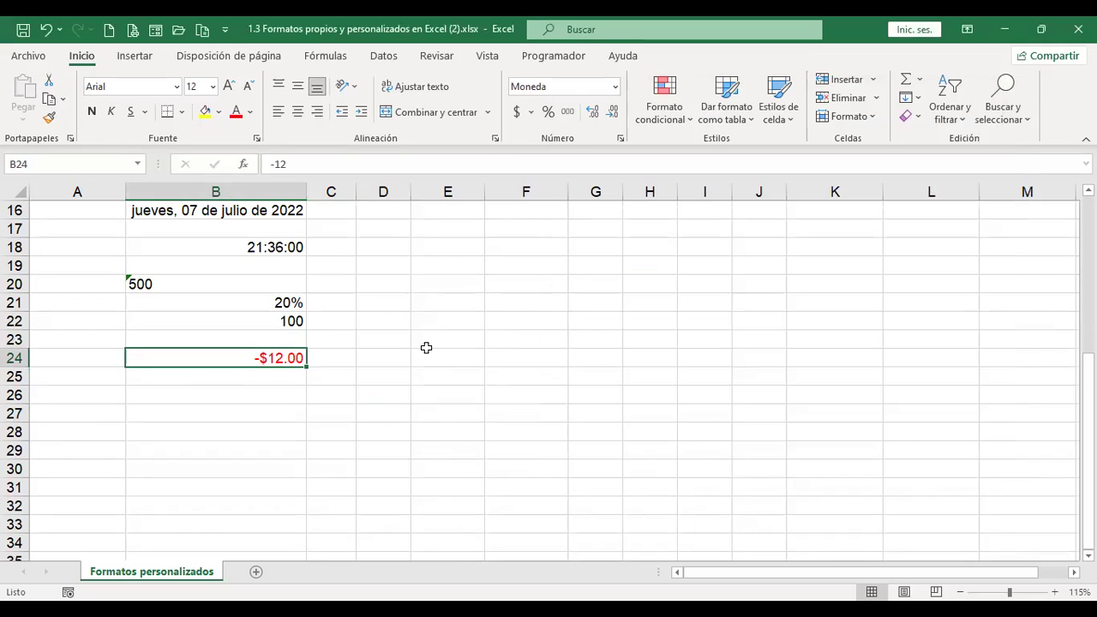
Preview the custom percentage codes 0% and 0.00% and the scientific codes 0.00E+00 and ##0.0E+0 on cell B24.
{"action": "key", "text": "ctrl+1"}
{"action": "left_click", "coordinate": [610, 278]}
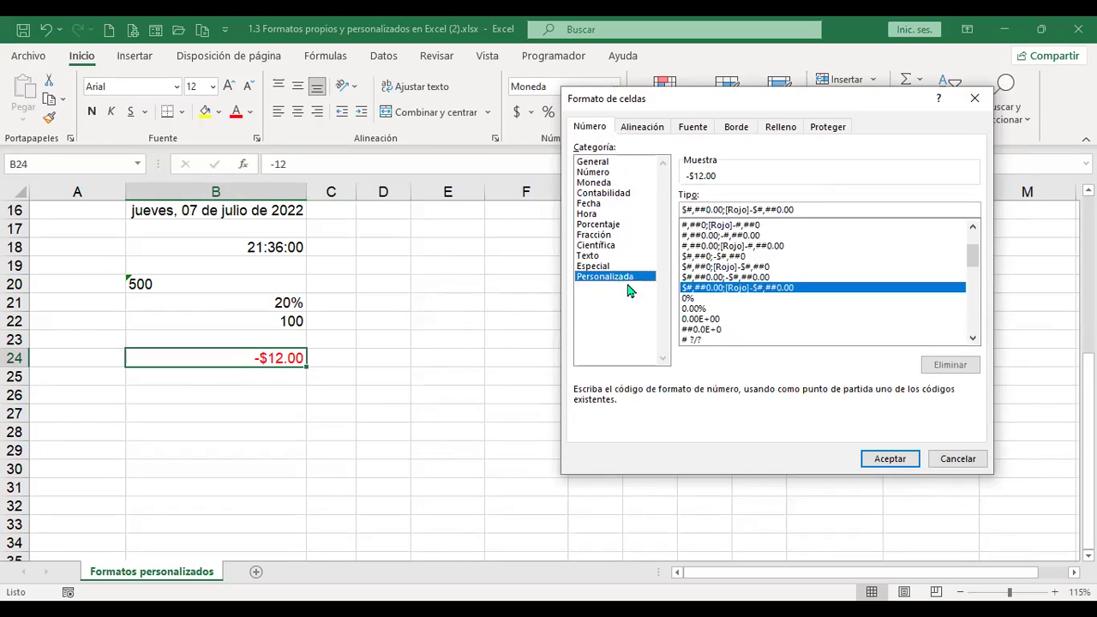
{"action": "left_click", "coordinate": [690, 299]}
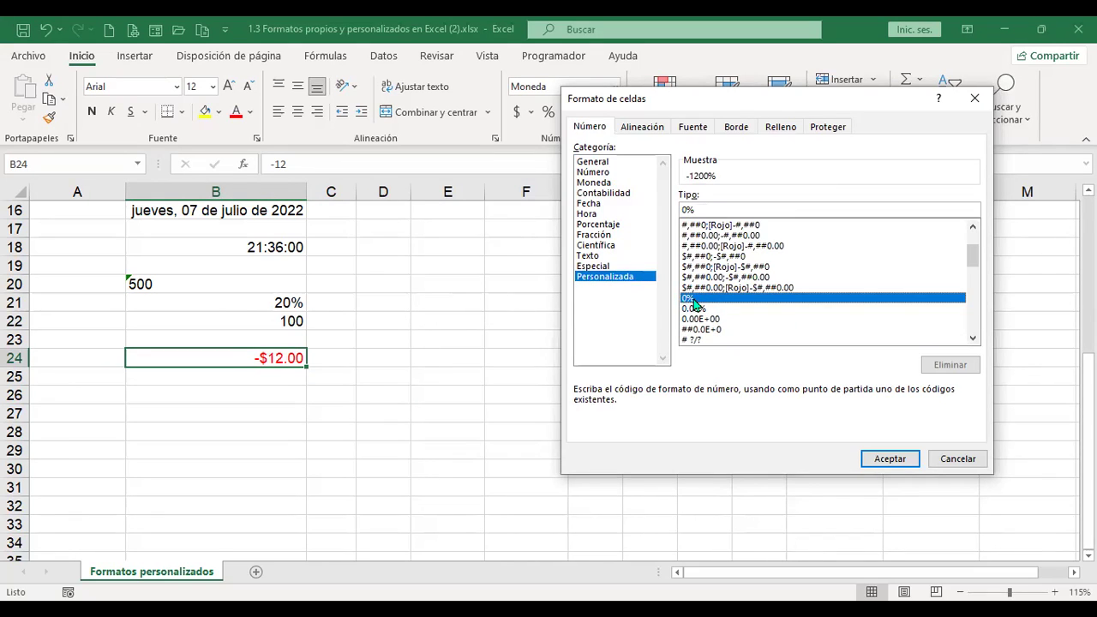
{"action": "left_click", "coordinate": [694, 309]}
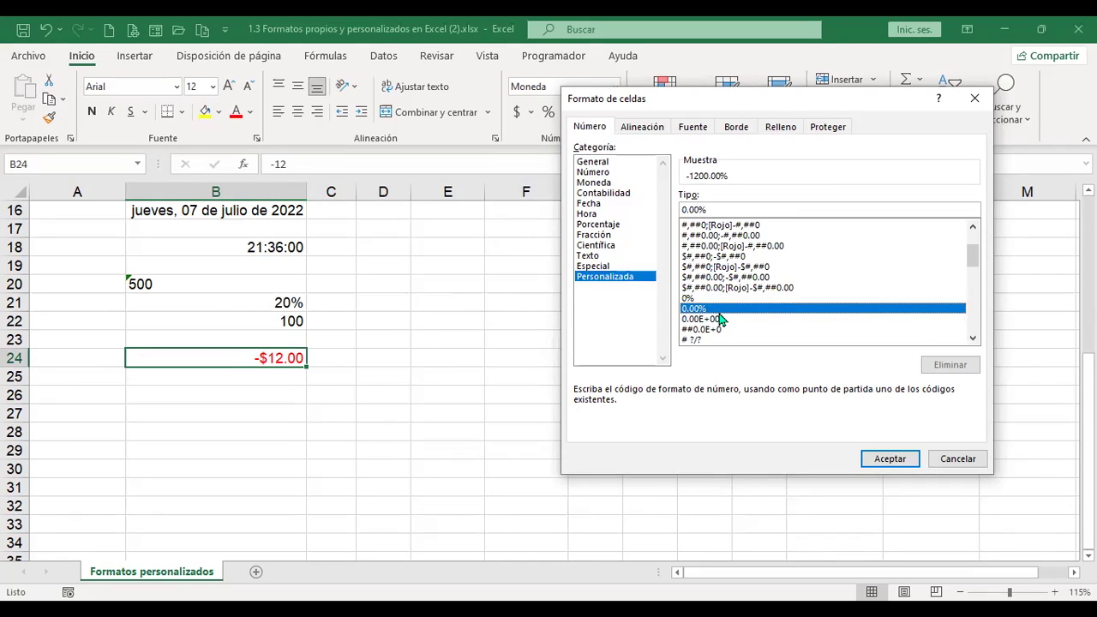
{"action": "scroll", "coordinate": [768, 318], "scroll_direction": "down", "scroll_amount": 1}
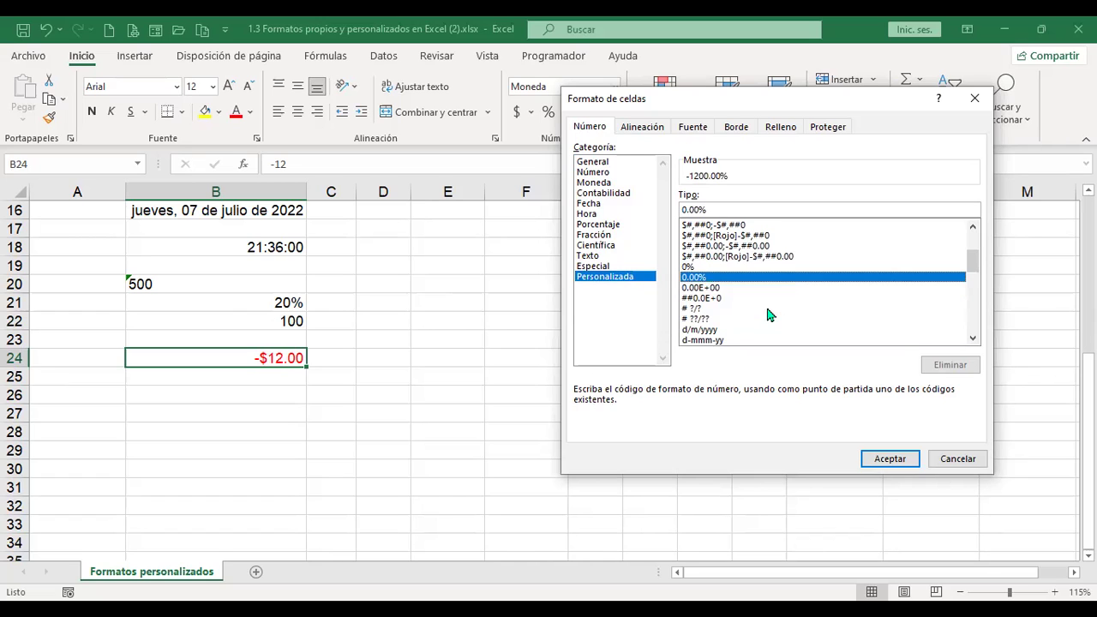
{"action": "left_click", "coordinate": [705, 289]}
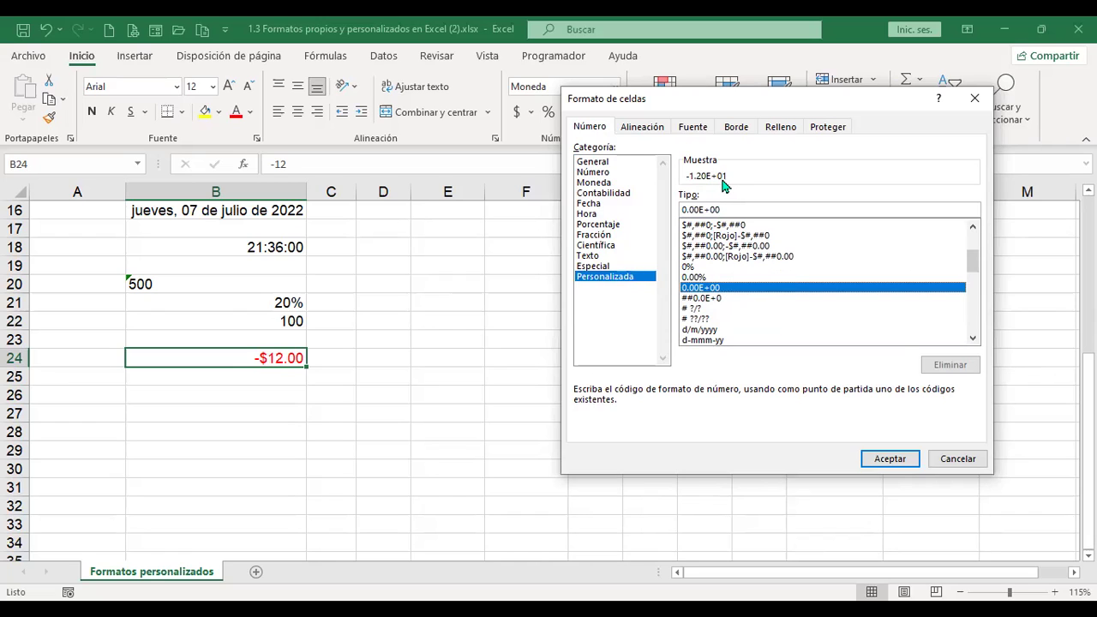
{"action": "left_click", "coordinate": [714, 298]}
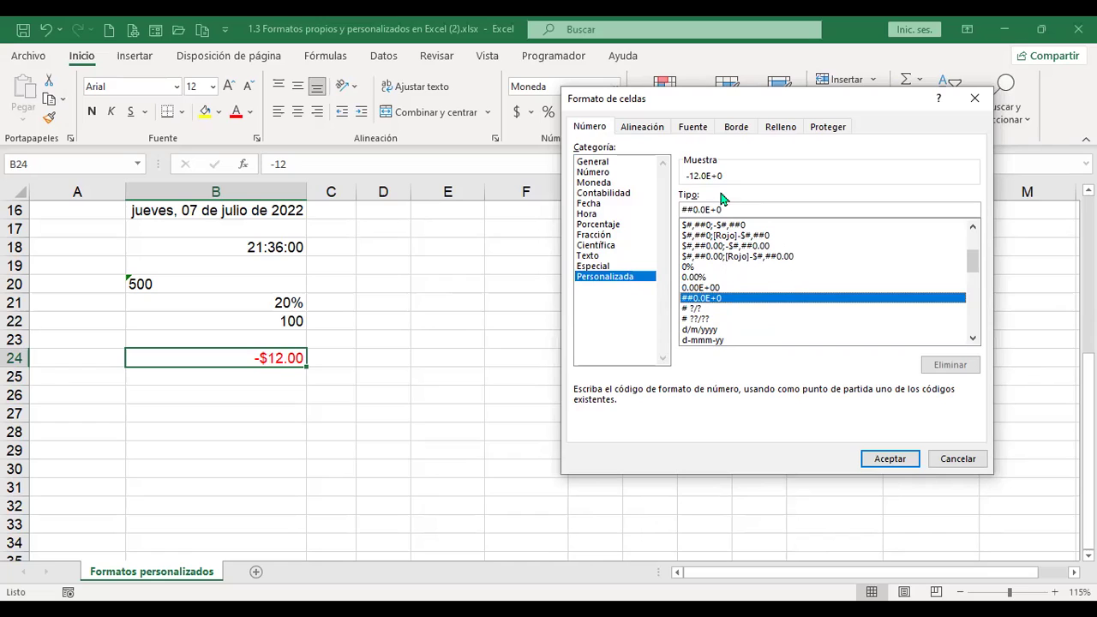
Preview the fraction code # ?/? and apply the custom format # ??/?? to cell B24.
{"action": "left_click", "coordinate": [695, 309]}
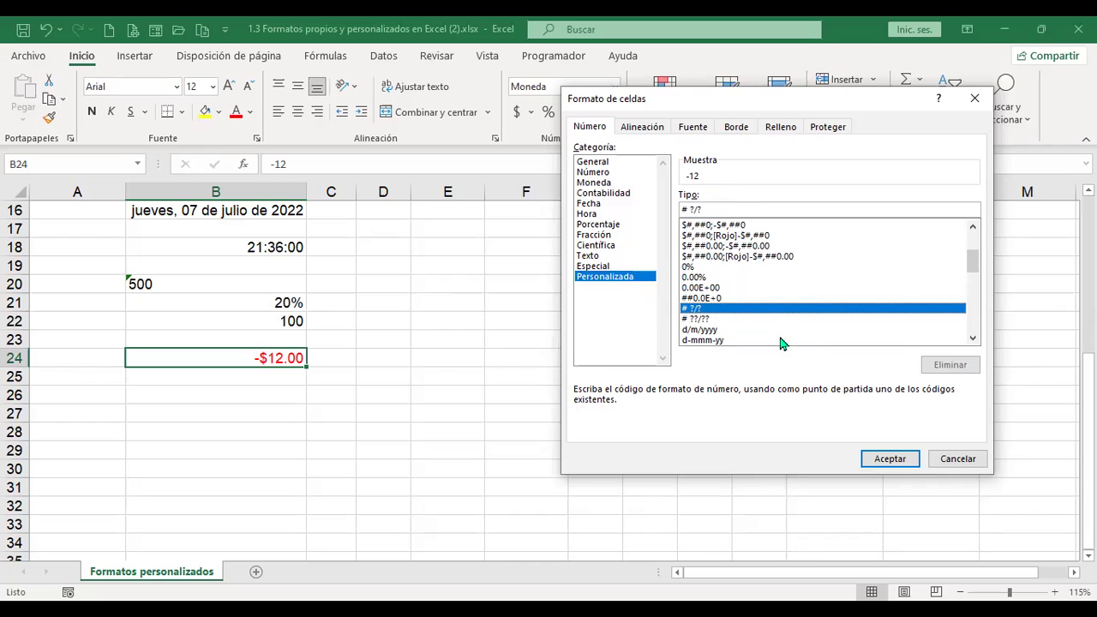
{"action": "left_click", "coordinate": [701, 320]}
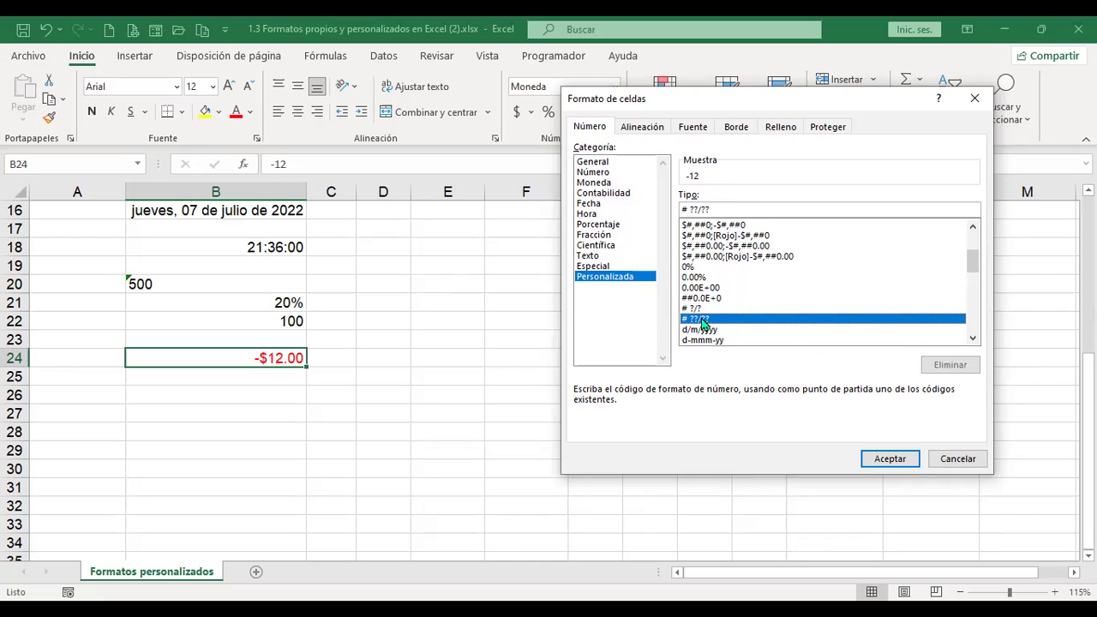
{"action": "left_click", "coordinate": [899, 462]}
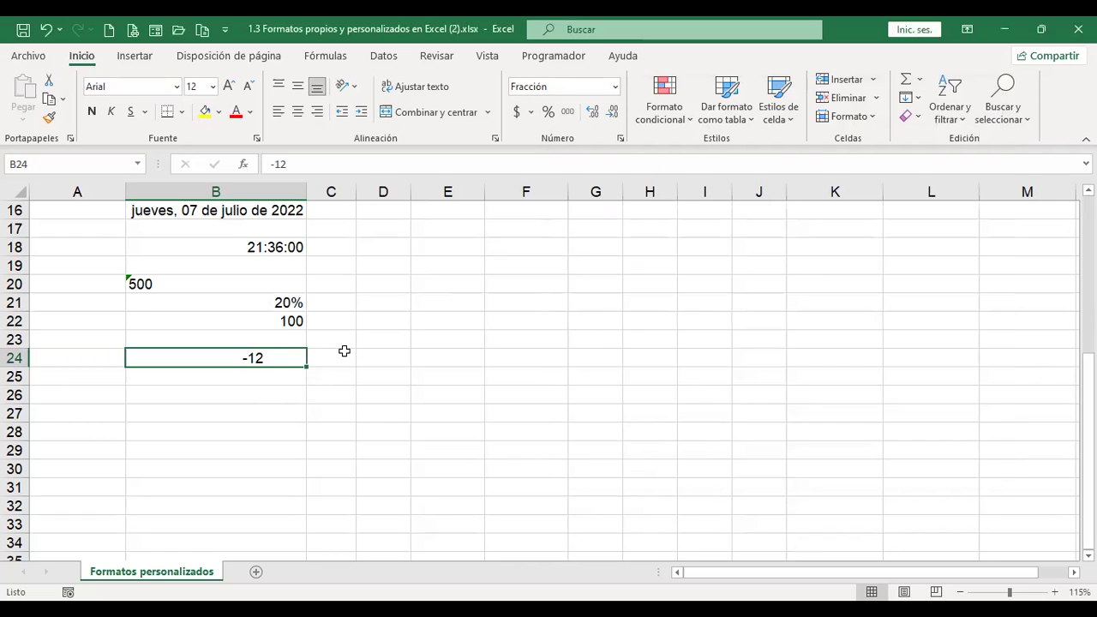
{"action": "key", "text": "ctrl+1"}
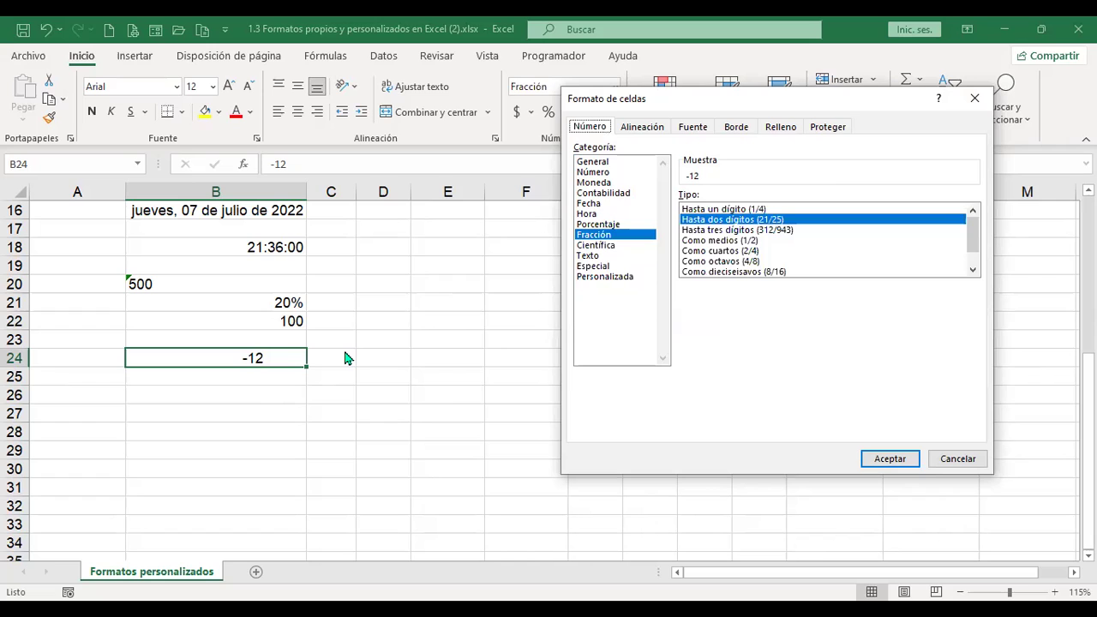
{"action": "left_click", "coordinate": [610, 276]}
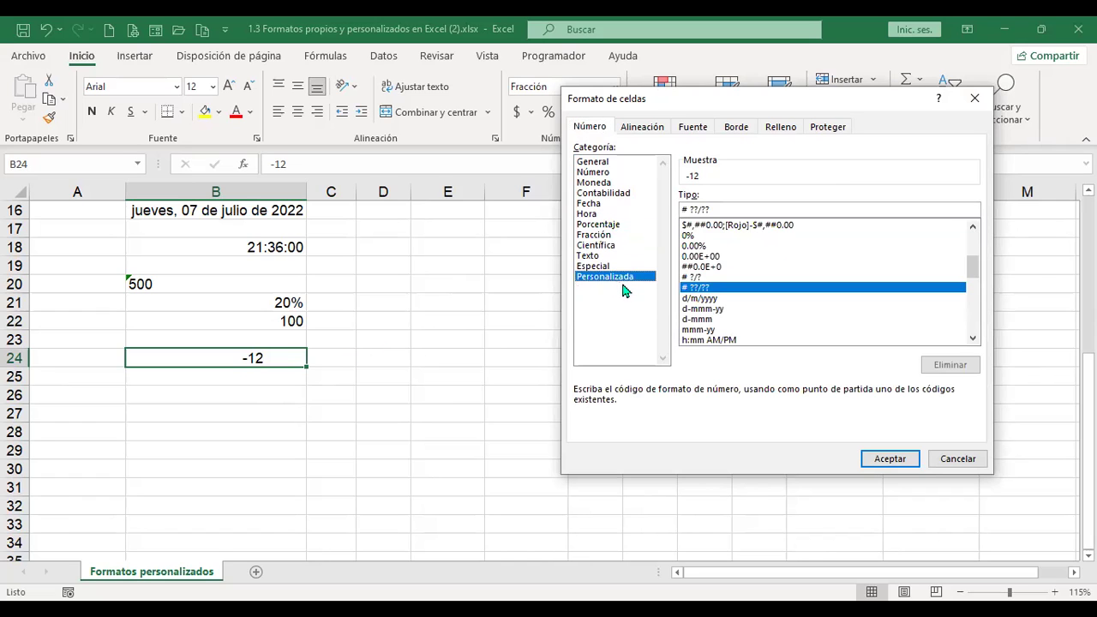
{"action": "left_click", "coordinate": [700, 299]}
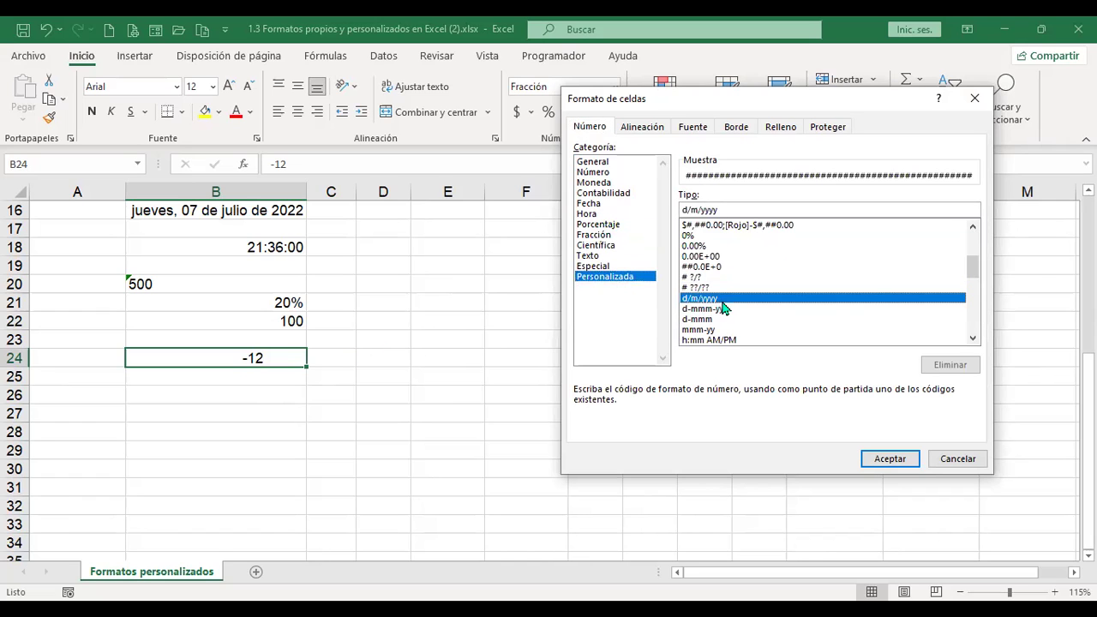
{"action": "left_click", "coordinate": [957, 459]}
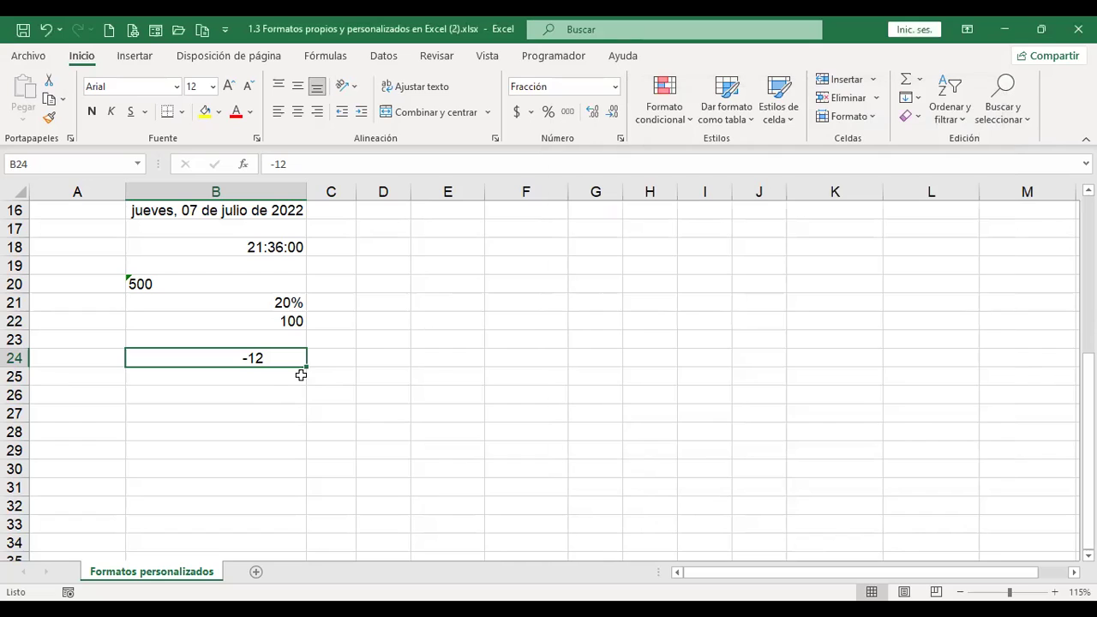
Enter the date 7/7/22 in cell B26.
{"action": "left_click", "coordinate": [254, 397]}
{"action": "type", "text": "7/7"}
{"action": "type", "text": "/202"}
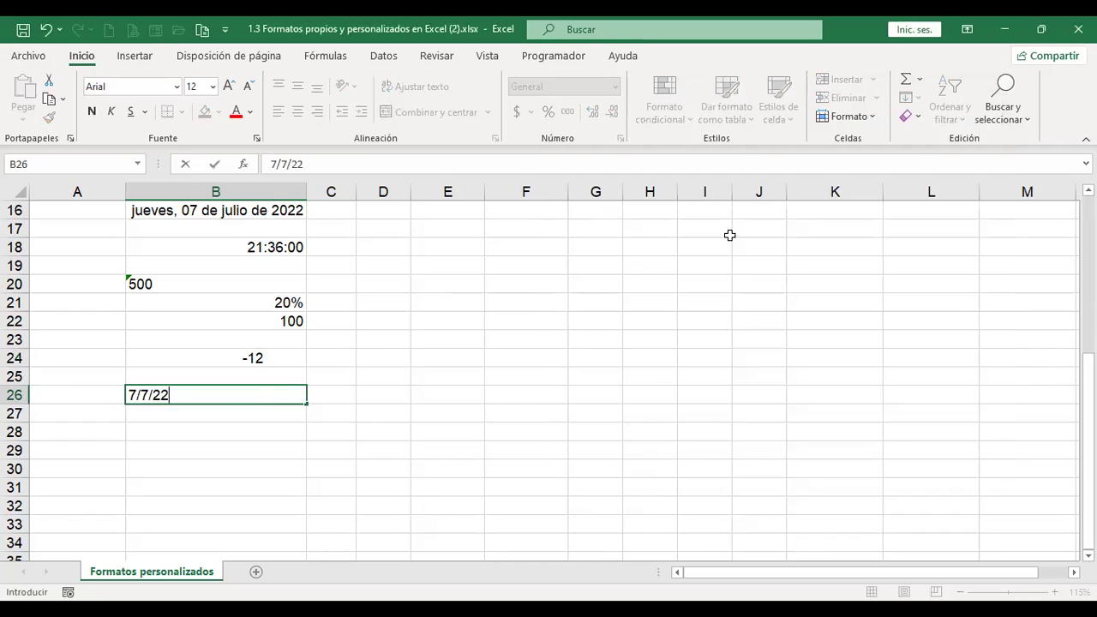
{"action": "key", "text": "Return"}
{"action": "key", "text": "Up"}
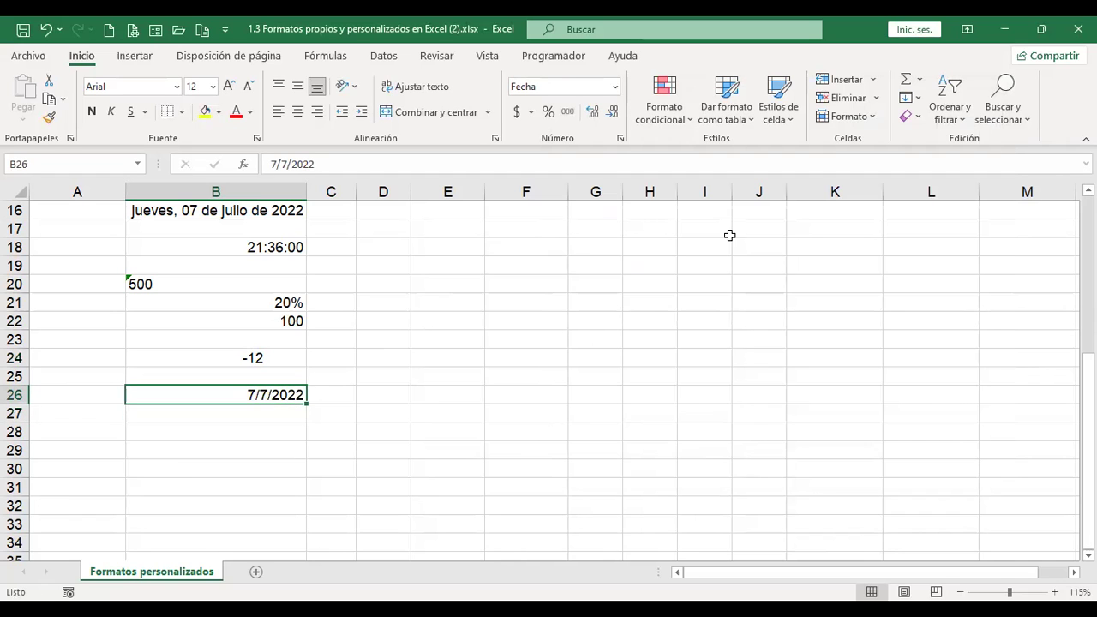
Preview the custom date code d/m/yyyy and apply the custom format d-mmm-yy to cell B26.
{"action": "key", "text": "ctrl+1"}
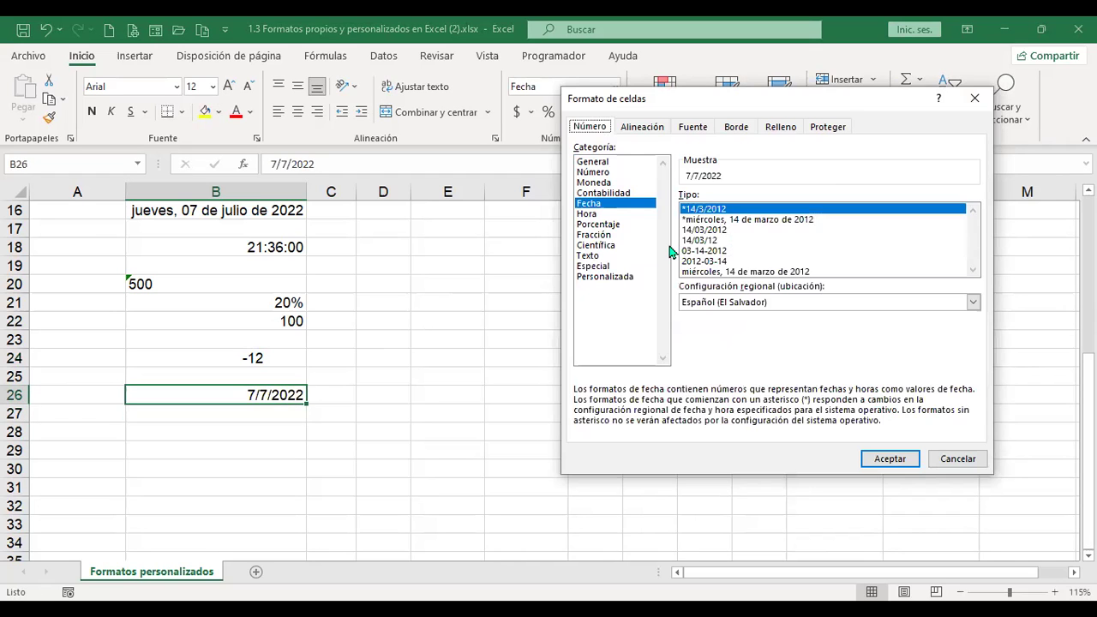
{"action": "left_click", "coordinate": [610, 266]}
{"action": "left_click", "coordinate": [630, 275]}
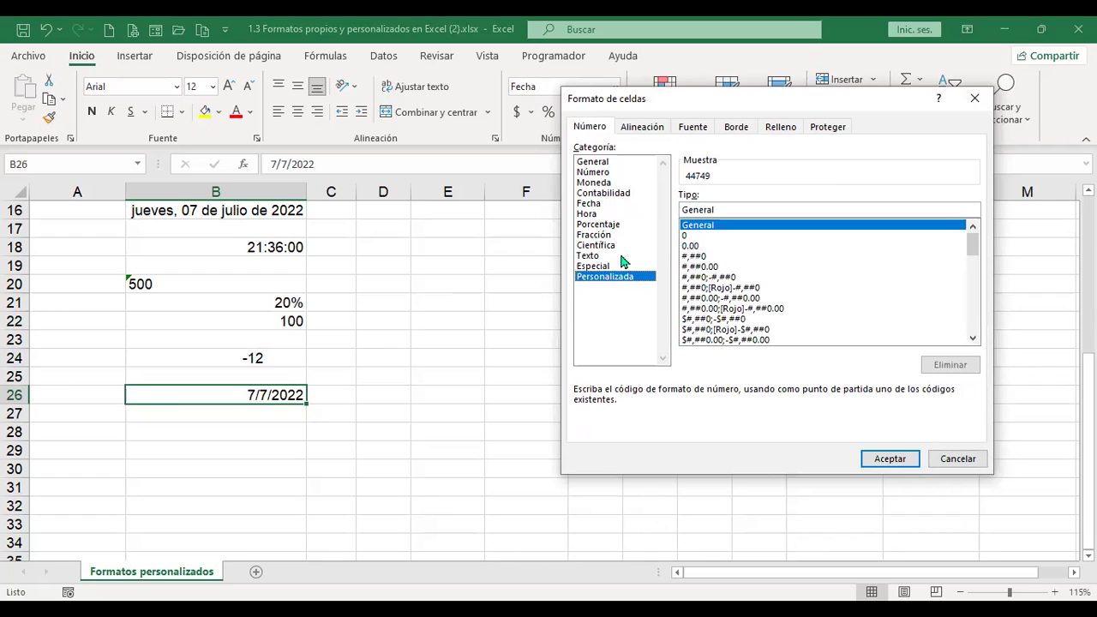
{"action": "left_click", "coordinate": [970, 339]}
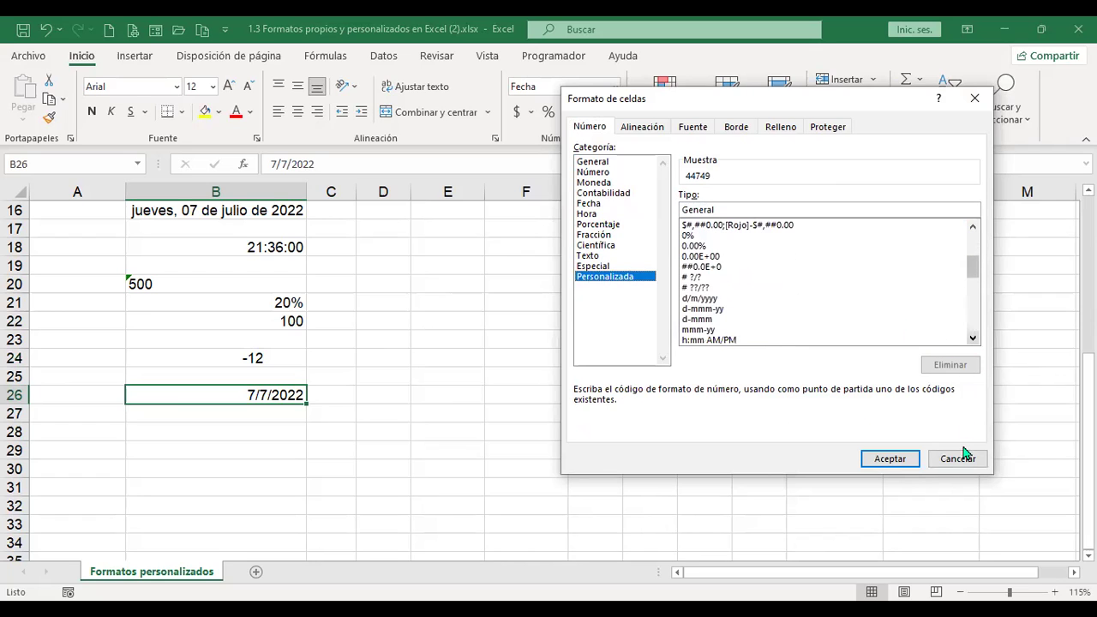
{"action": "left_click", "coordinate": [713, 299]}
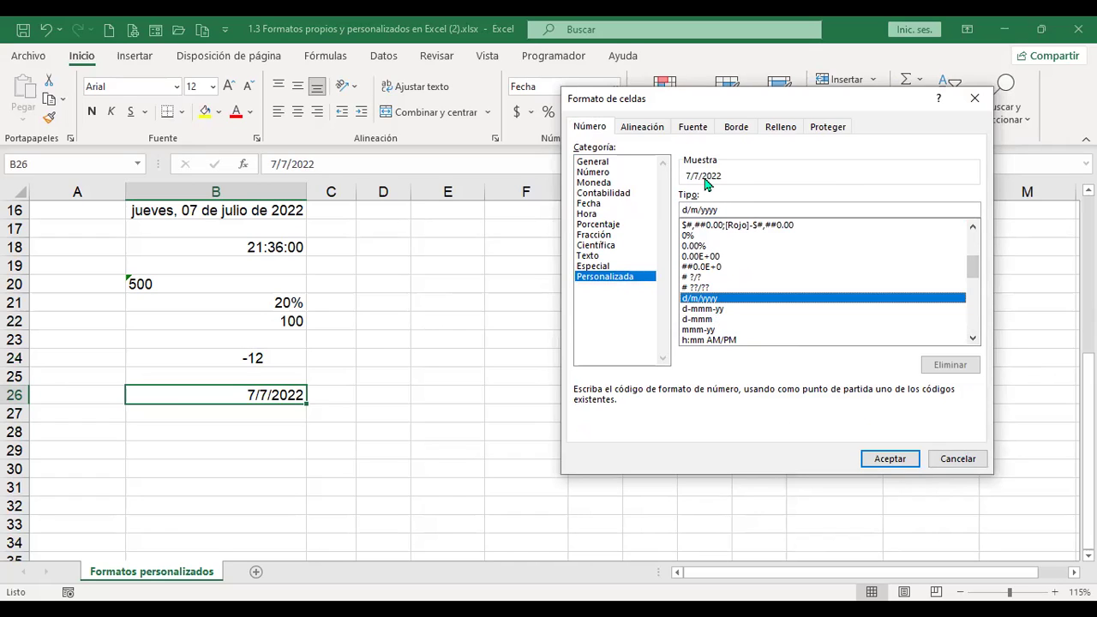
{"action": "left_click", "coordinate": [701, 309]}
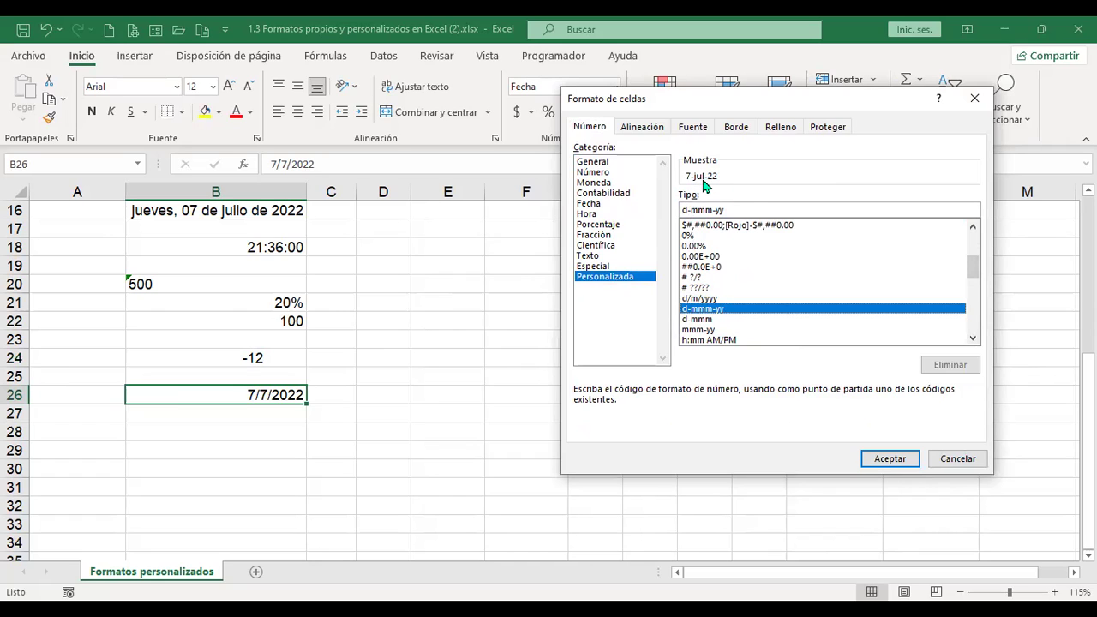
{"action": "left_click", "coordinate": [893, 462]}
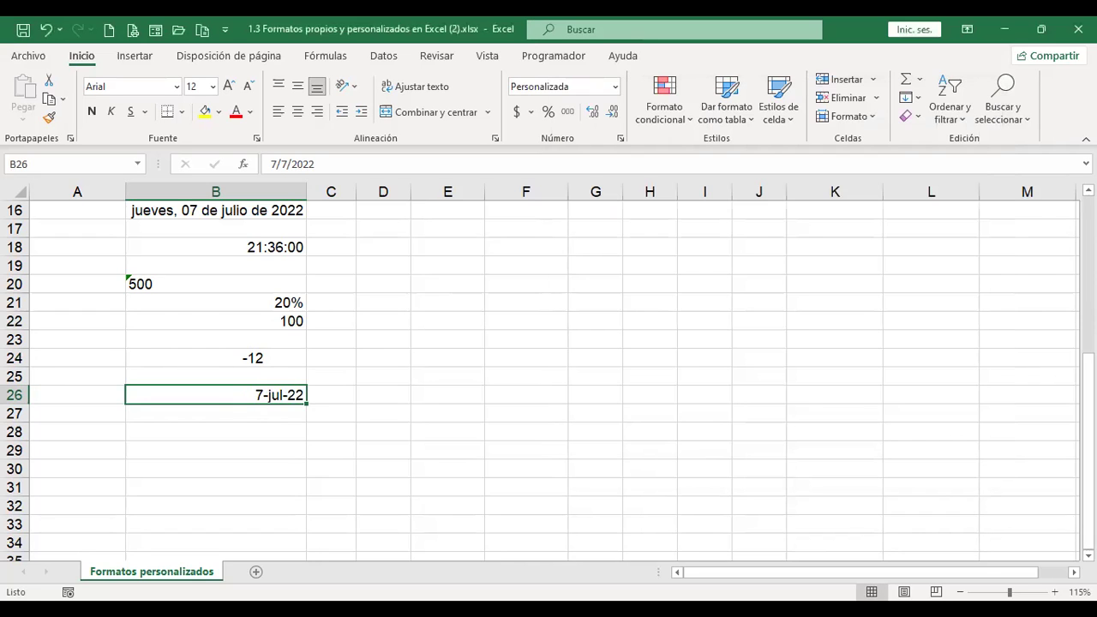
Replace the date in cell B26 with 10/10 and apply the custom format d-mmm to it.
{"action": "type", "text": "10/10"}
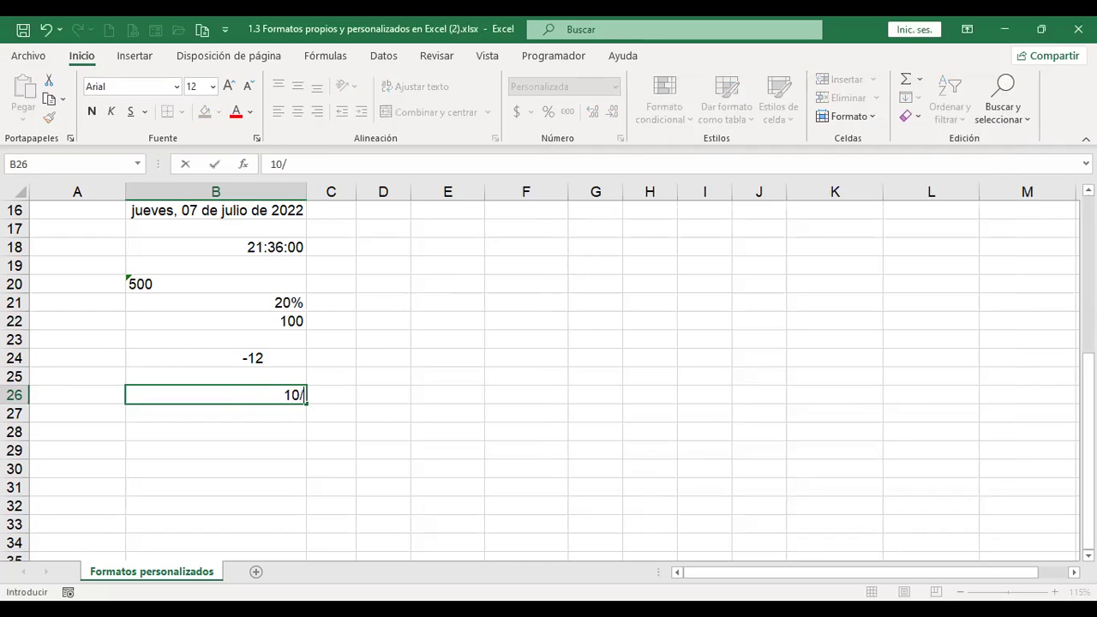
{"action": "key", "text": "Return"}
{"action": "left_click", "coordinate": [215, 394]}
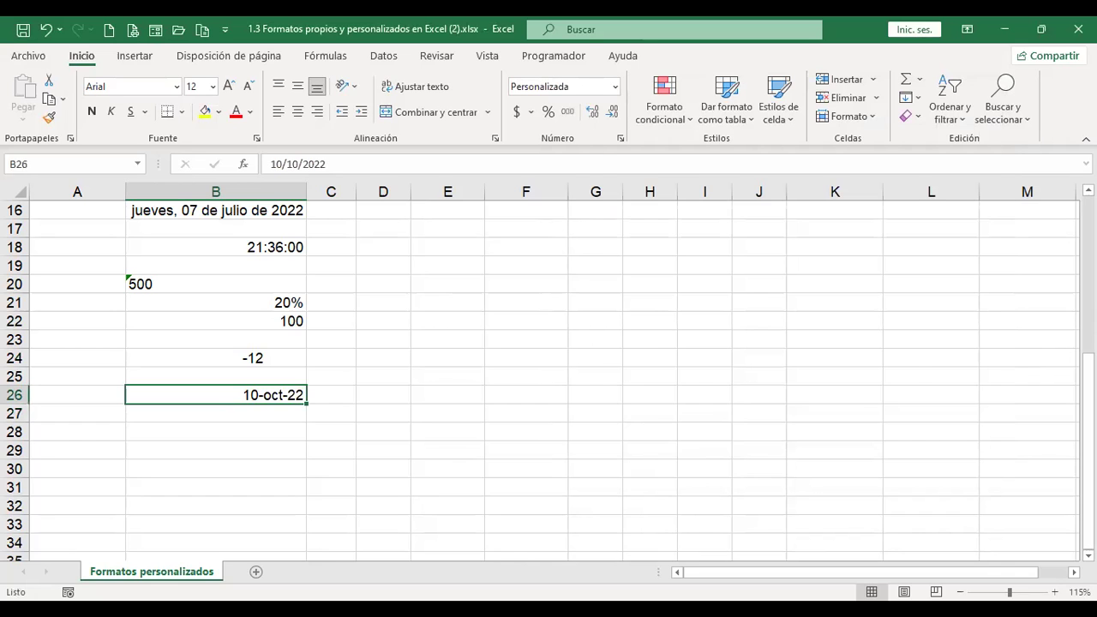
{"action": "key", "text": "ctrl+1"}
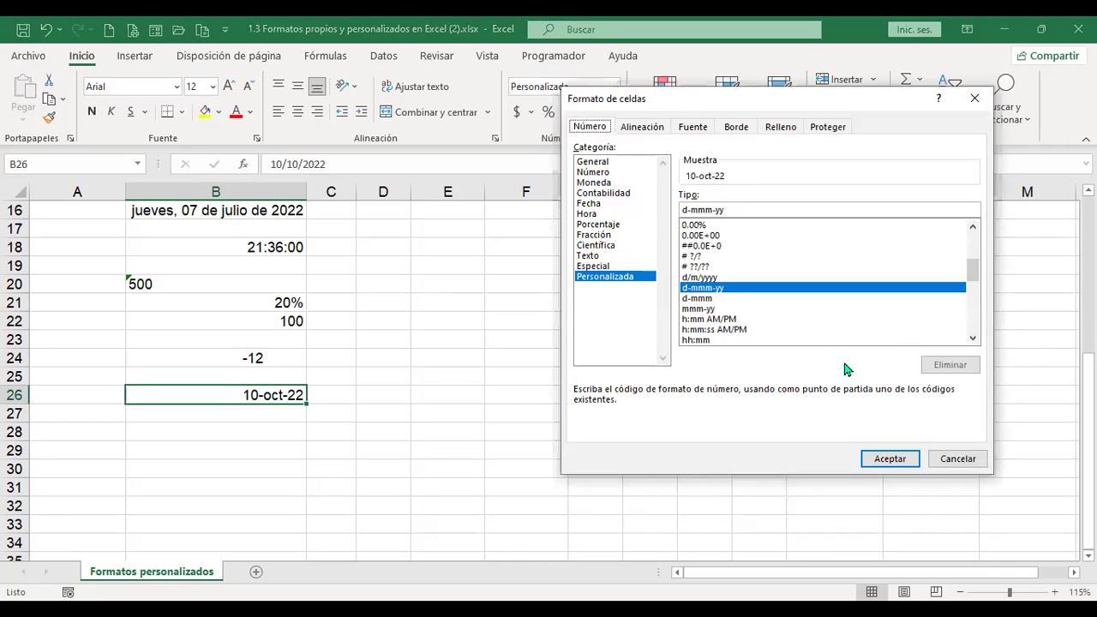
{"action": "left_click", "coordinate": [708, 299]}
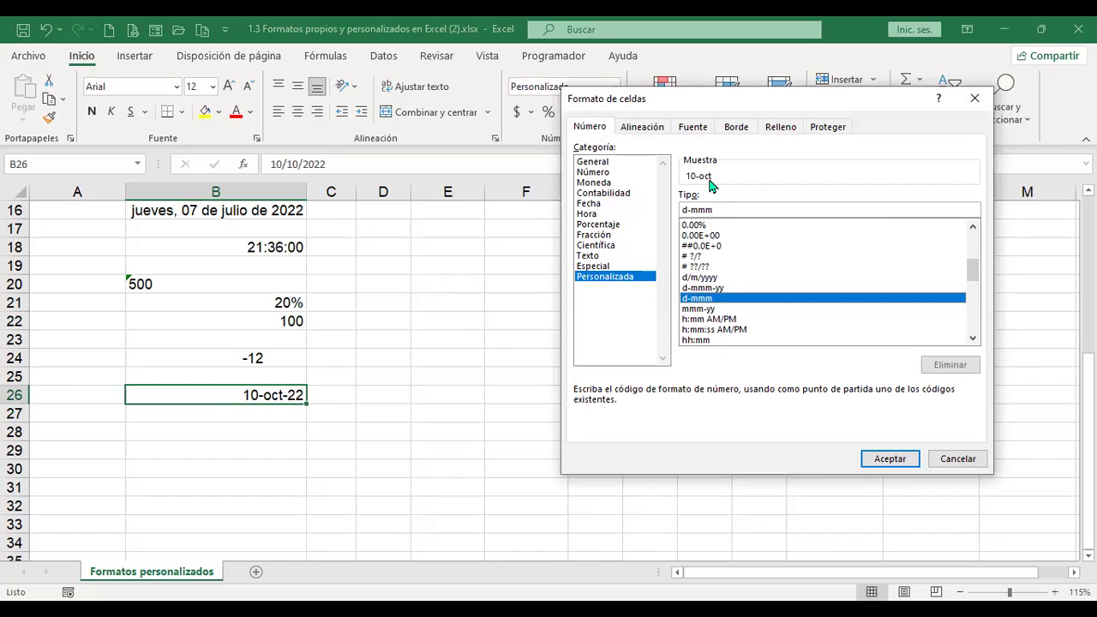
{"action": "left_click", "coordinate": [889, 460]}
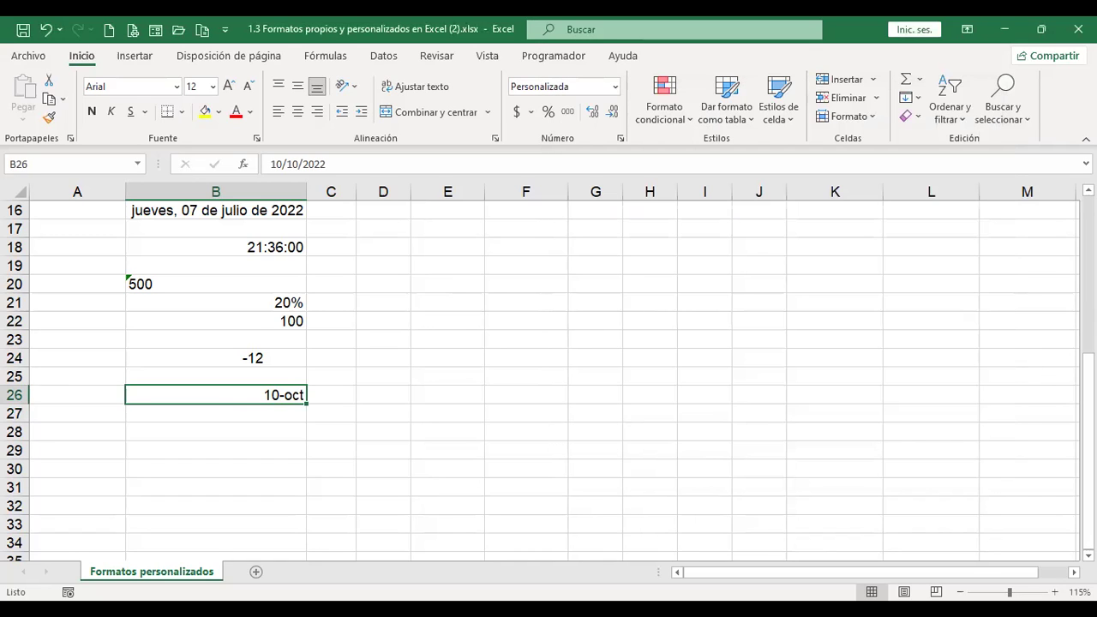
Replace the date in cell B26 with 7/12 and apply the custom format mmm-yy to it.
{"action": "type", "text": "7/12"}
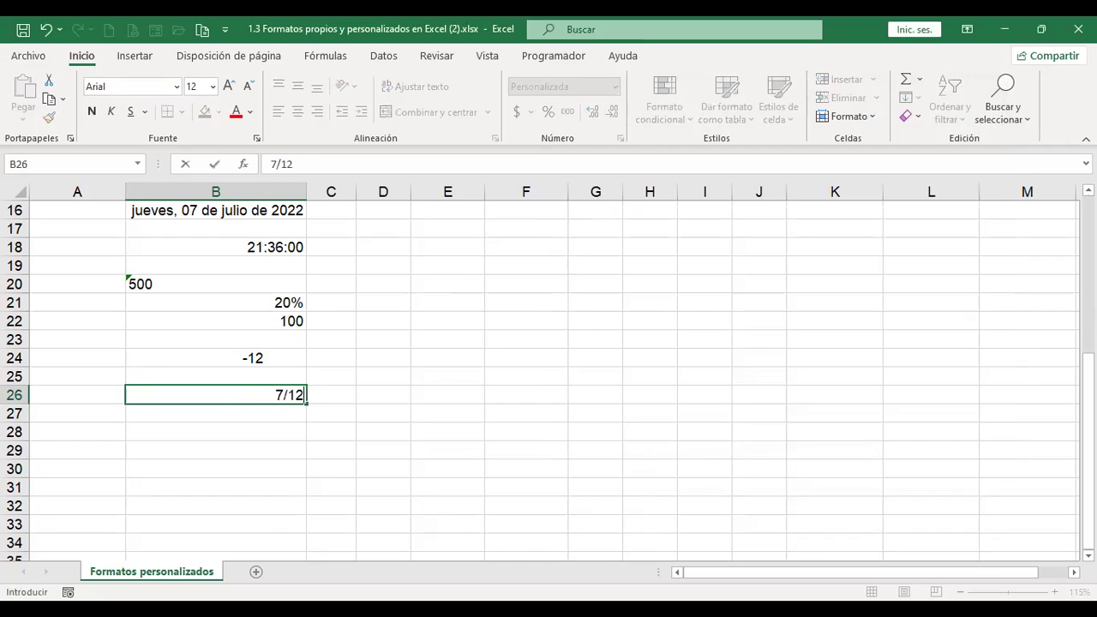
{"action": "key", "text": "Return"}
{"action": "left_click", "coordinate": [215, 394]}
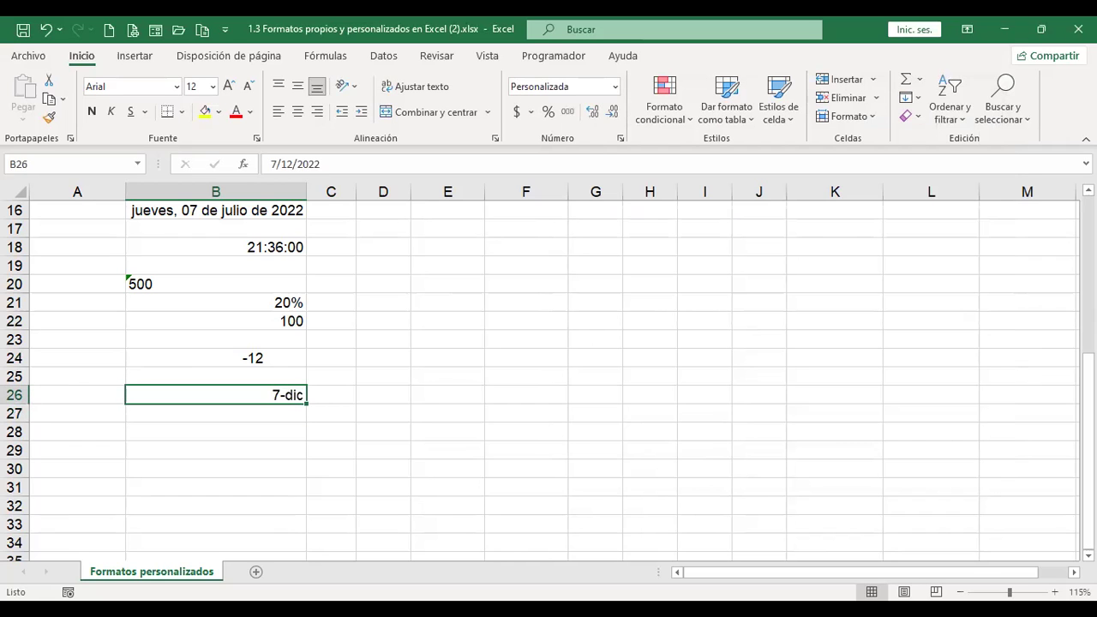
{"action": "key", "text": "ctrl+1"}
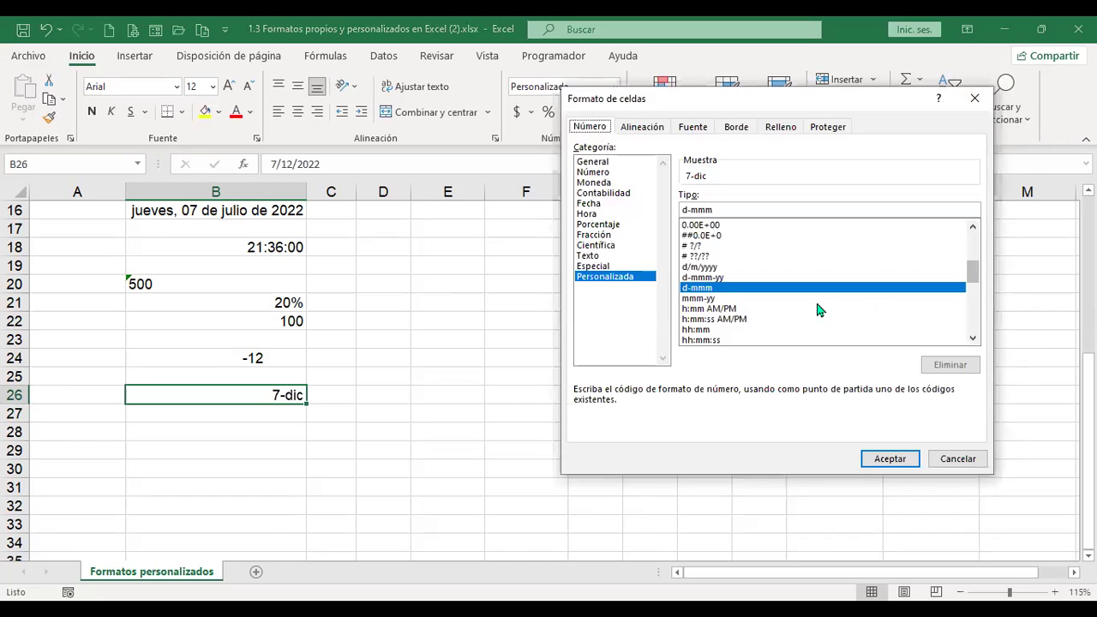
{"action": "left_click", "coordinate": [698, 299]}
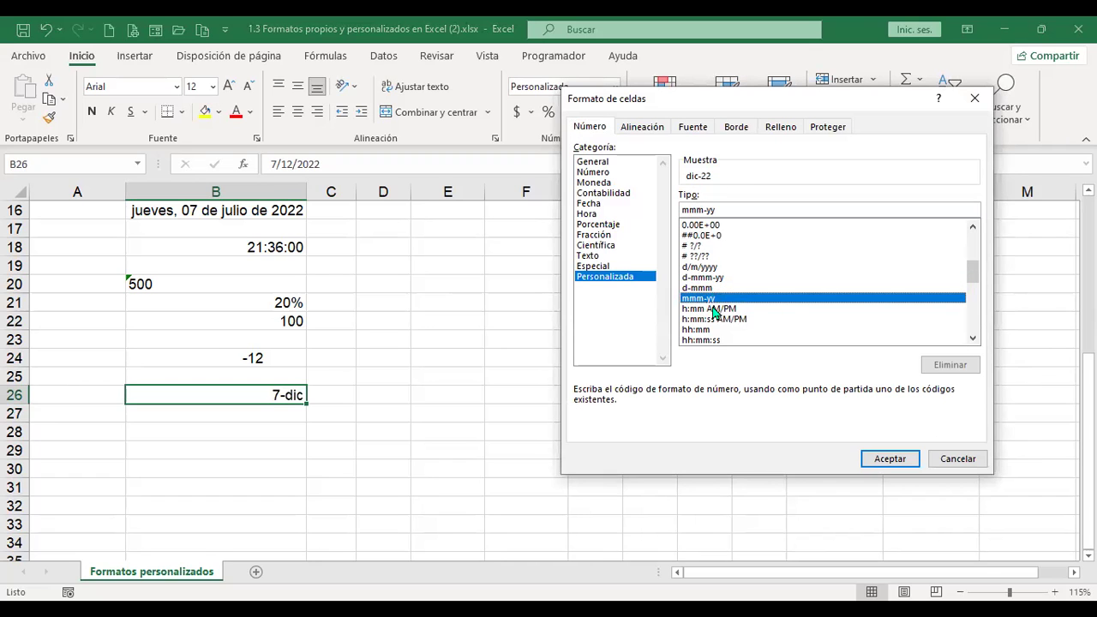
{"action": "left_click", "coordinate": [889, 459]}
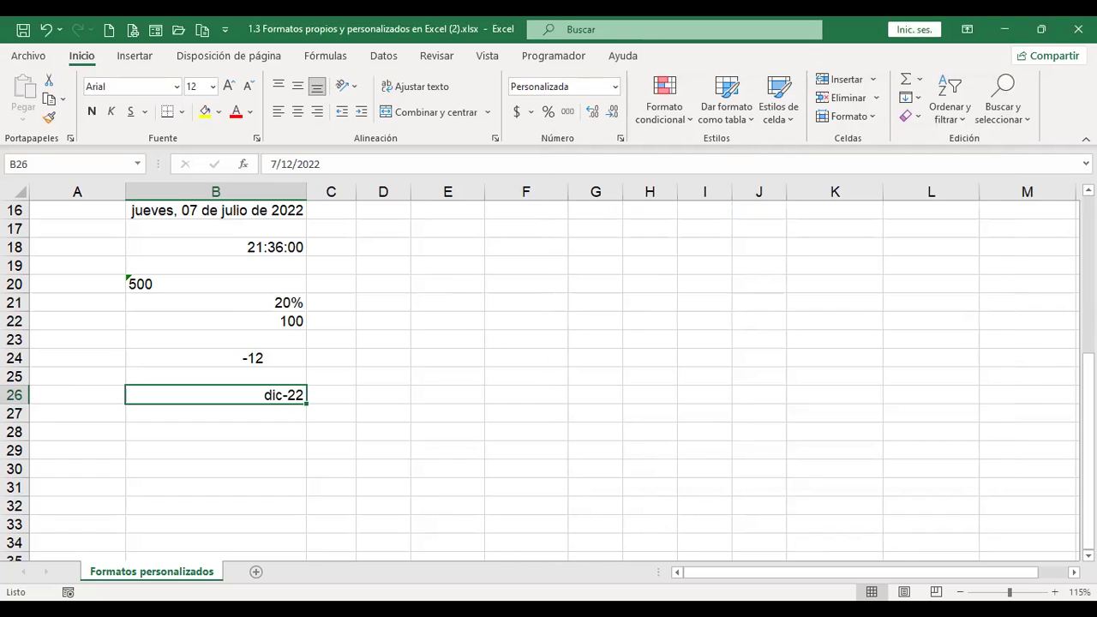
Enter the month and year 10/22 in cell B26 and overwrite it with 7/22.
{"action": "type", "text": "10/22"}
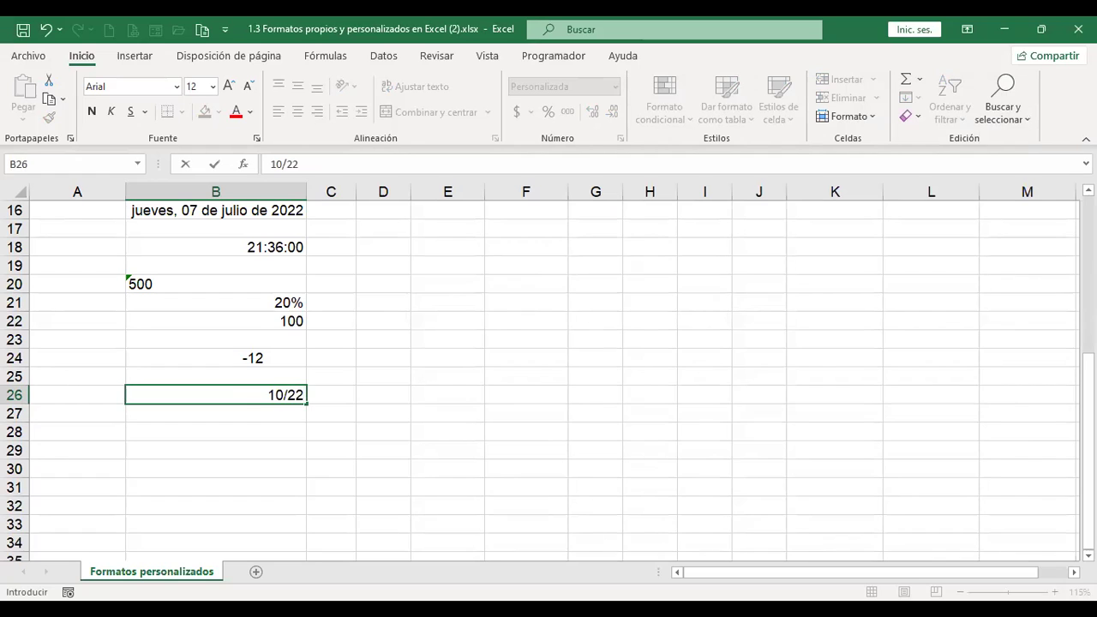
{"action": "key", "text": "Return"}
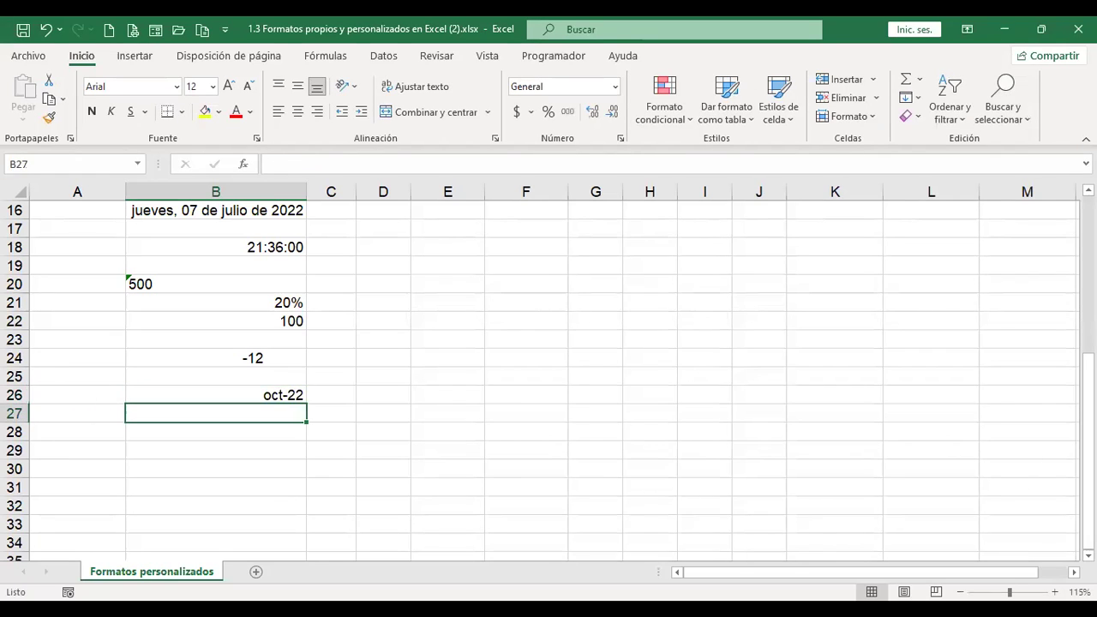
{"action": "left_click", "coordinate": [215, 394]}
{"action": "type", "text": "7/22"}
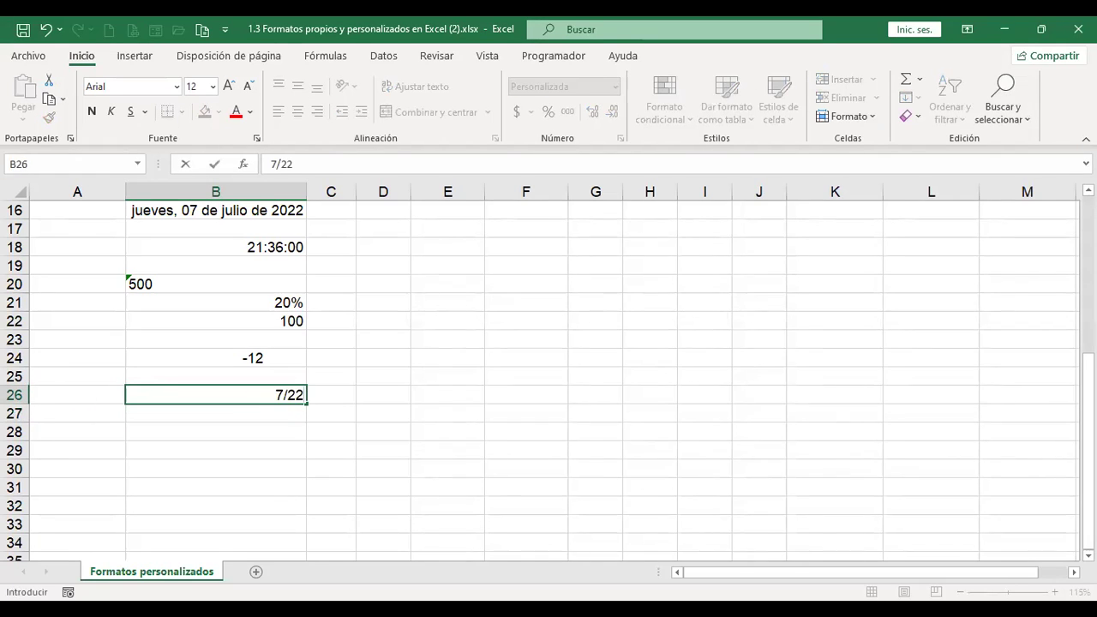
{"action": "key", "text": "Return"}
{"action": "left_click", "coordinate": [215, 394]}
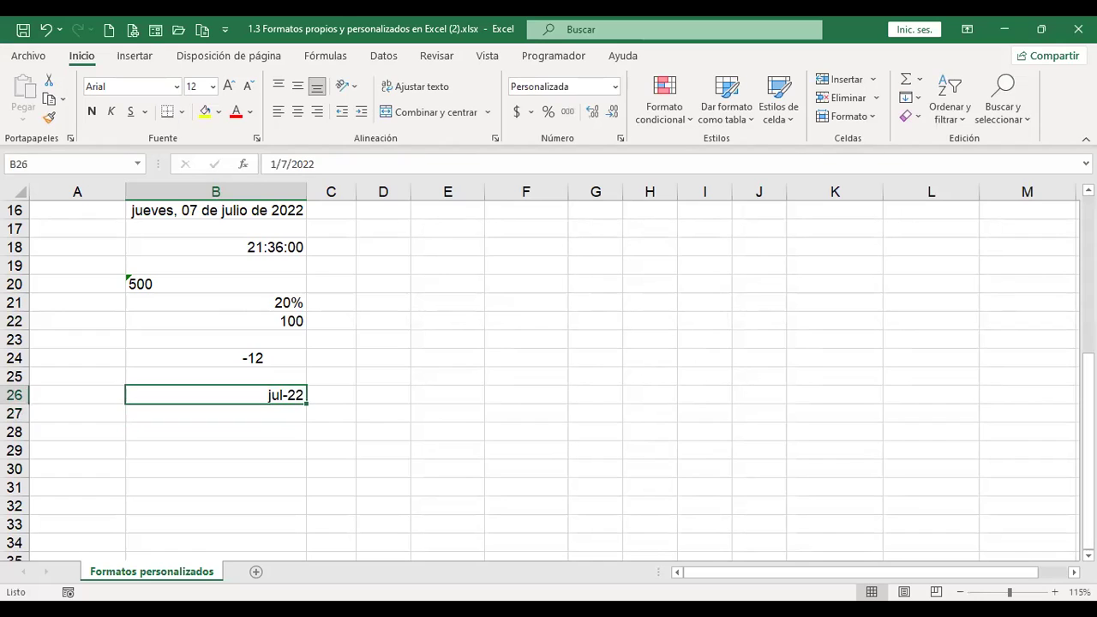
Preview the custom time codes h:mm AM/PM, h:mm:ss AM/PM and hh:mm on cell B26 without applying them.
{"action": "key", "text": "ctrl+1"}
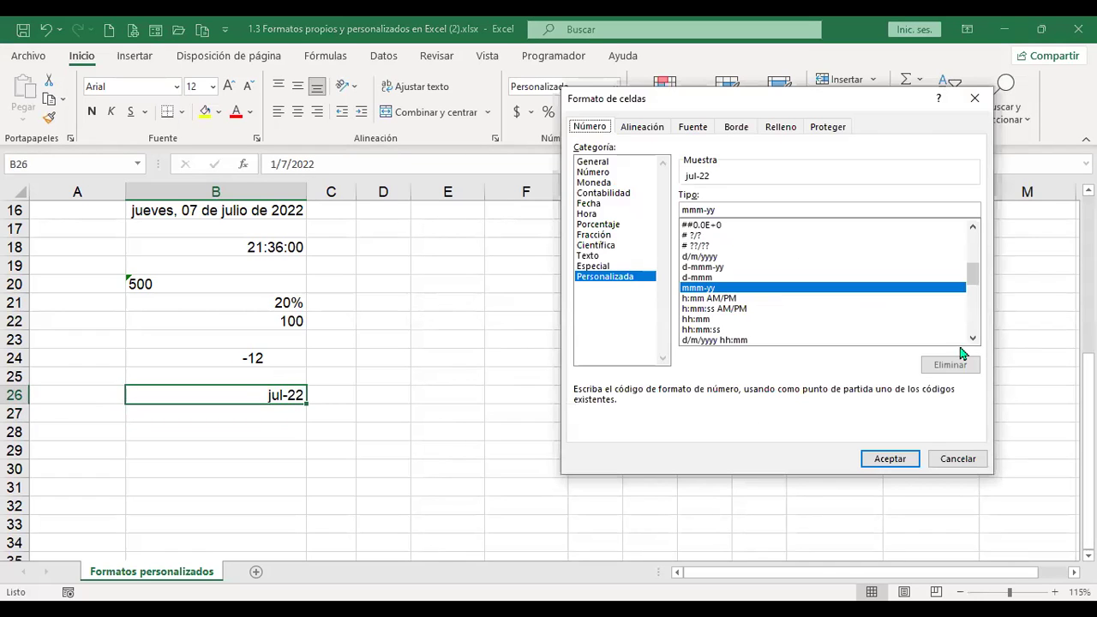
{"action": "left_click", "coordinate": [727, 299]}
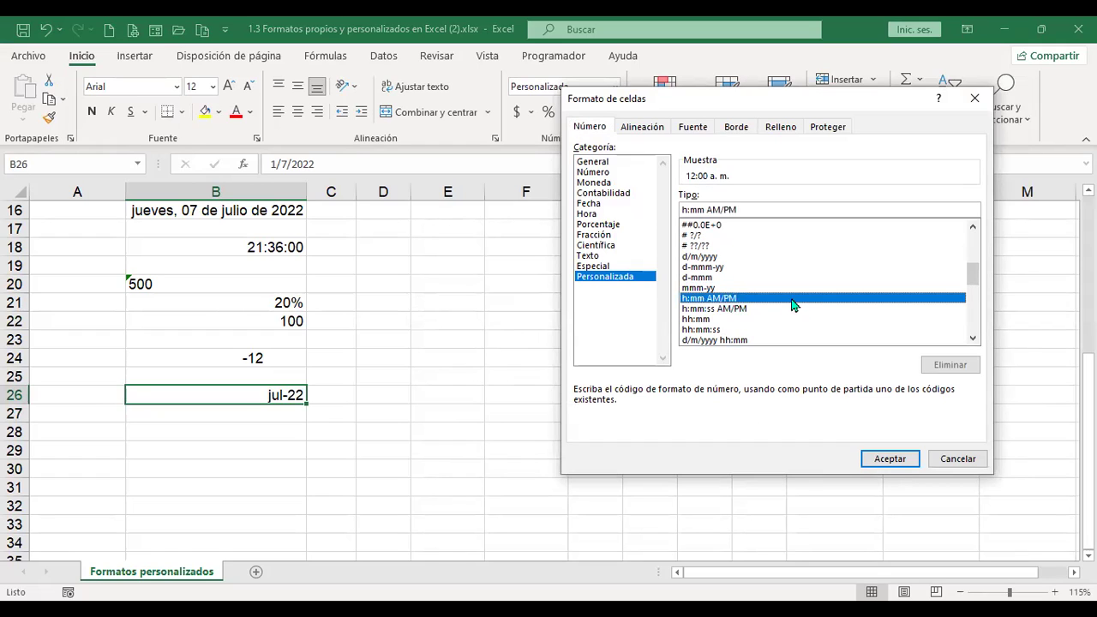
{"action": "left_click", "coordinate": [740, 310]}
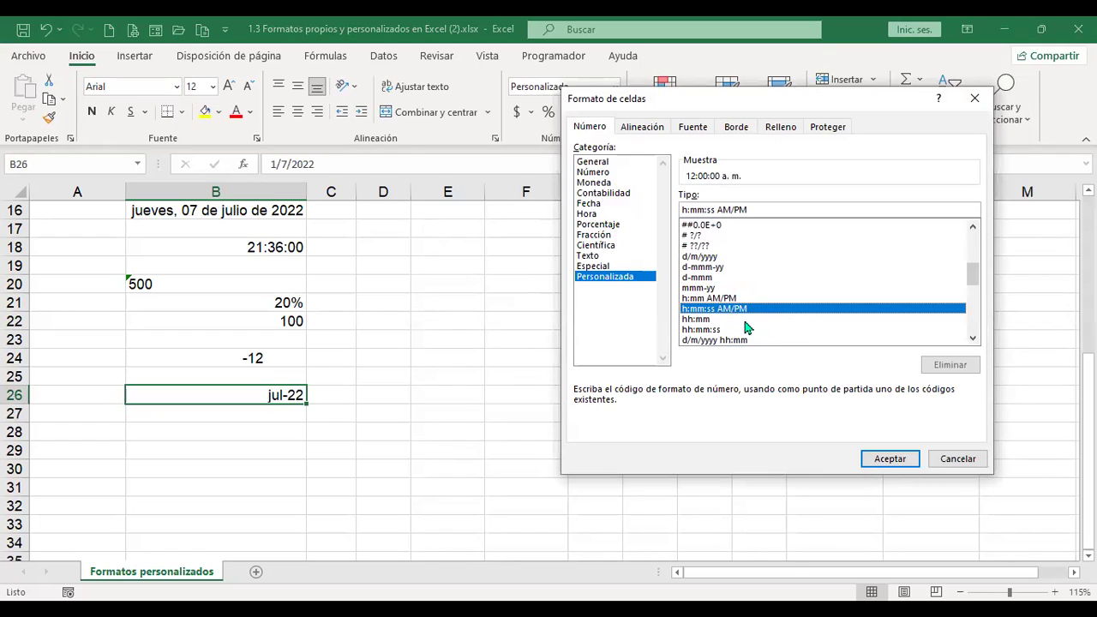
{"action": "left_click", "coordinate": [705, 320]}
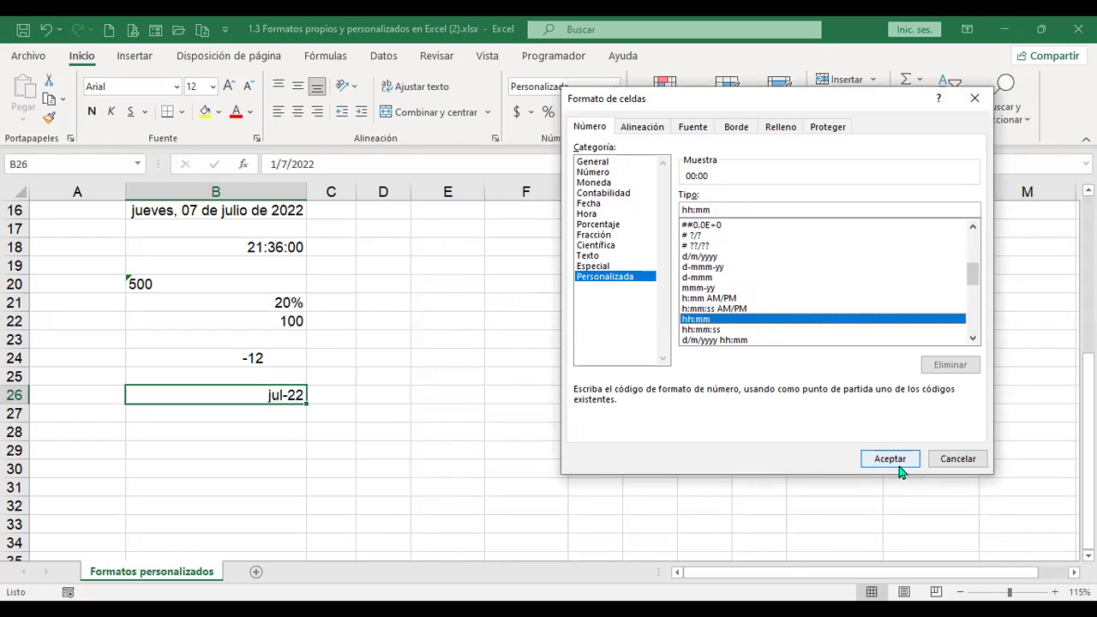
{"action": "left_click", "coordinate": [953, 460]}
Enter the time 21:56 in cell B28.
{"action": "key", "text": "Down"}
{"action": "key", "text": "Down"}
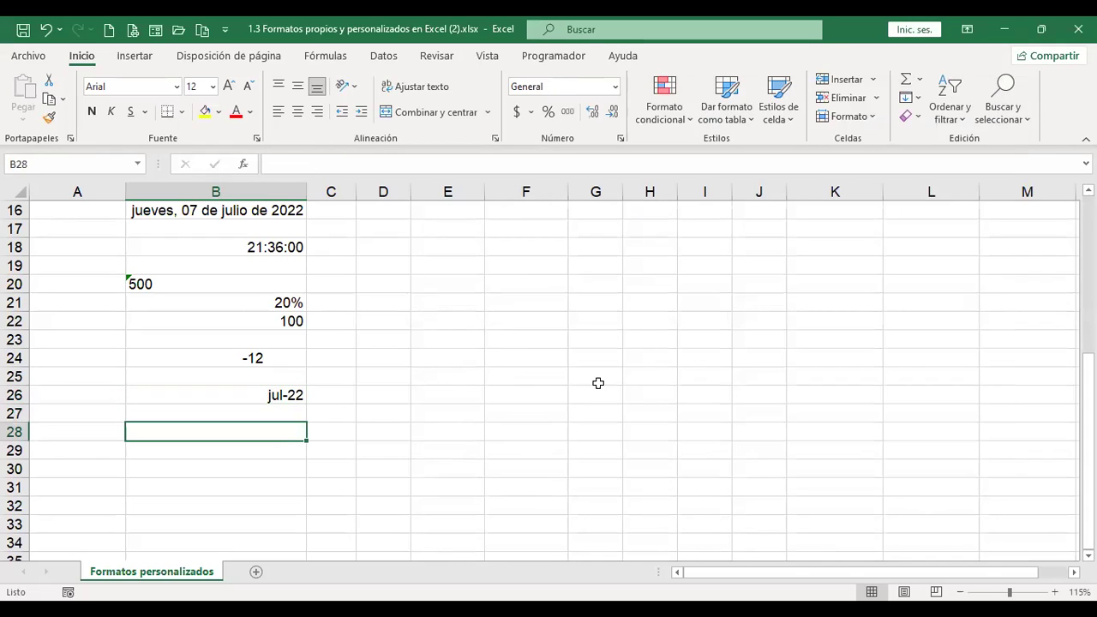
{"action": "type", "text": "21:56"}
{"action": "key", "text": "Return"}
{"action": "key", "text": "Up"}
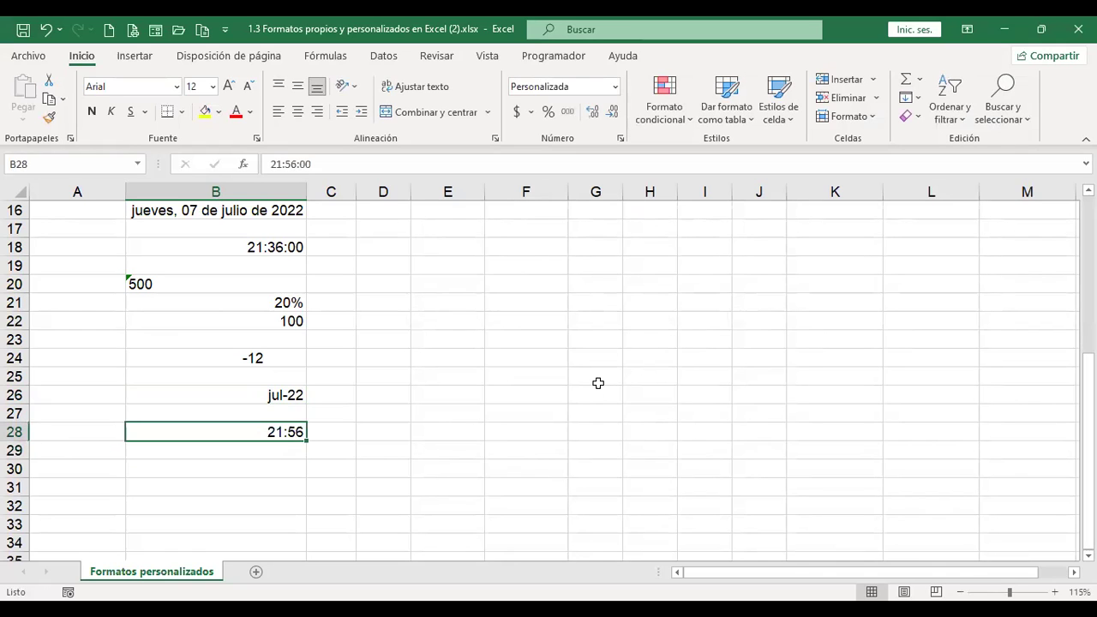
Apply the custom time format hh:mm:ss to cell B28.
{"action": "key", "text": "ctrl+1"}
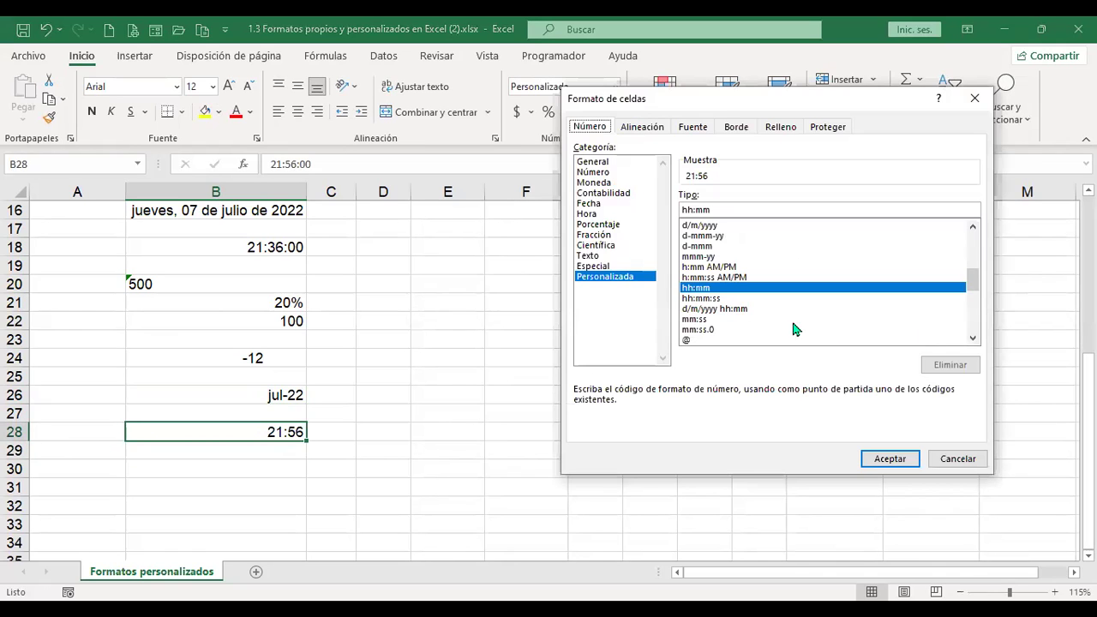
{"action": "left_click", "coordinate": [719, 298]}
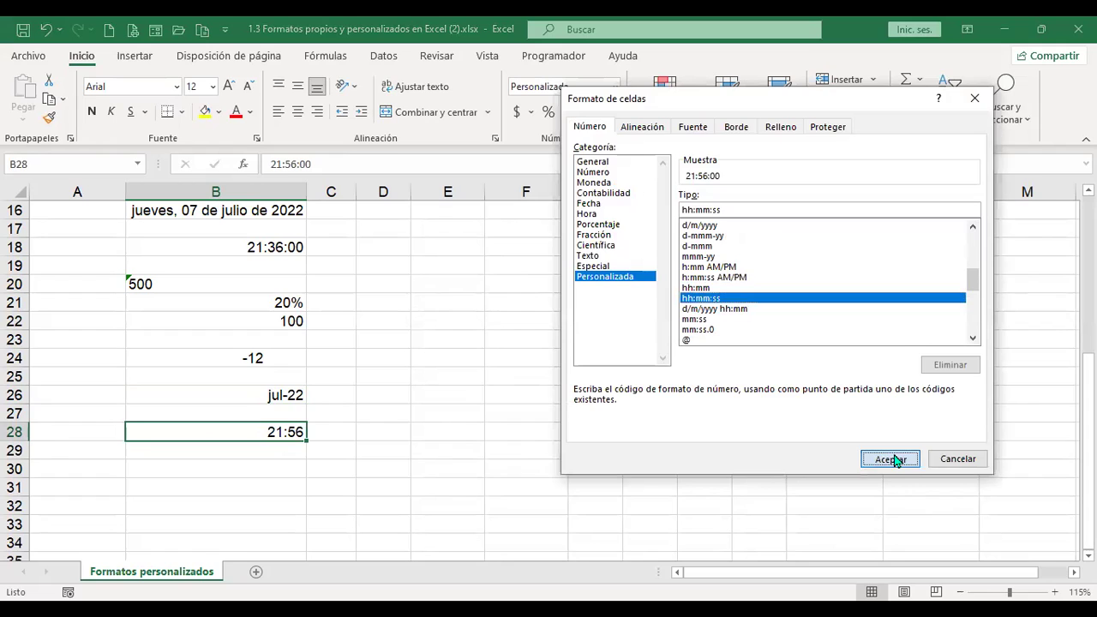
{"action": "left_click", "coordinate": [891, 459]}
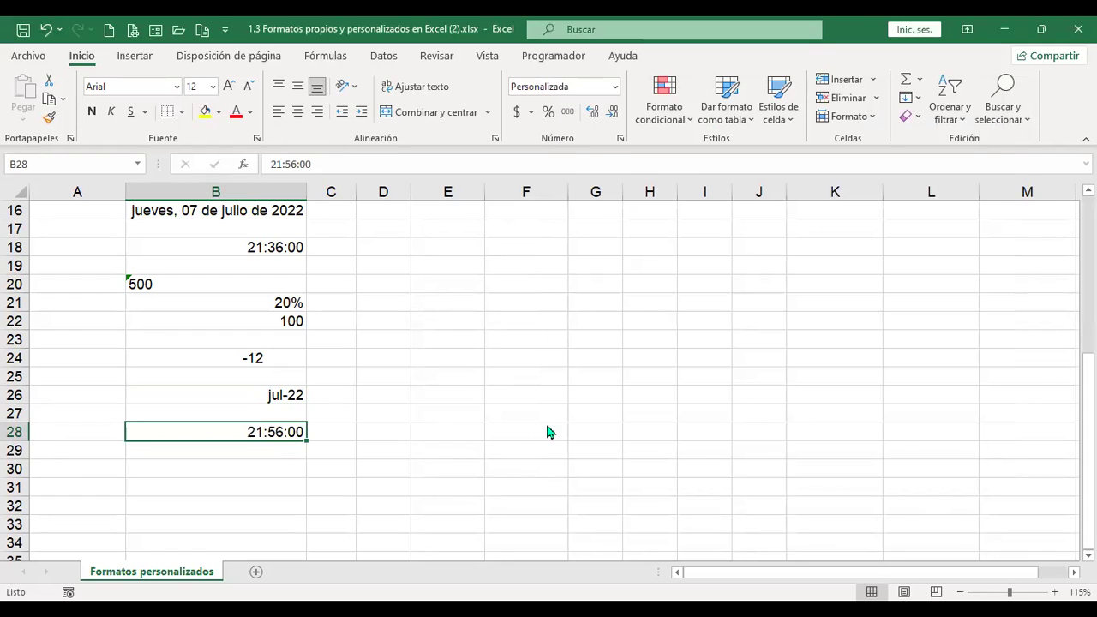
Apply the custom date and time format d/m/yyyy hh:mm to cell B28.
{"action": "key", "text": "ctrl+1"}
{"action": "left_click", "coordinate": [724, 299]}
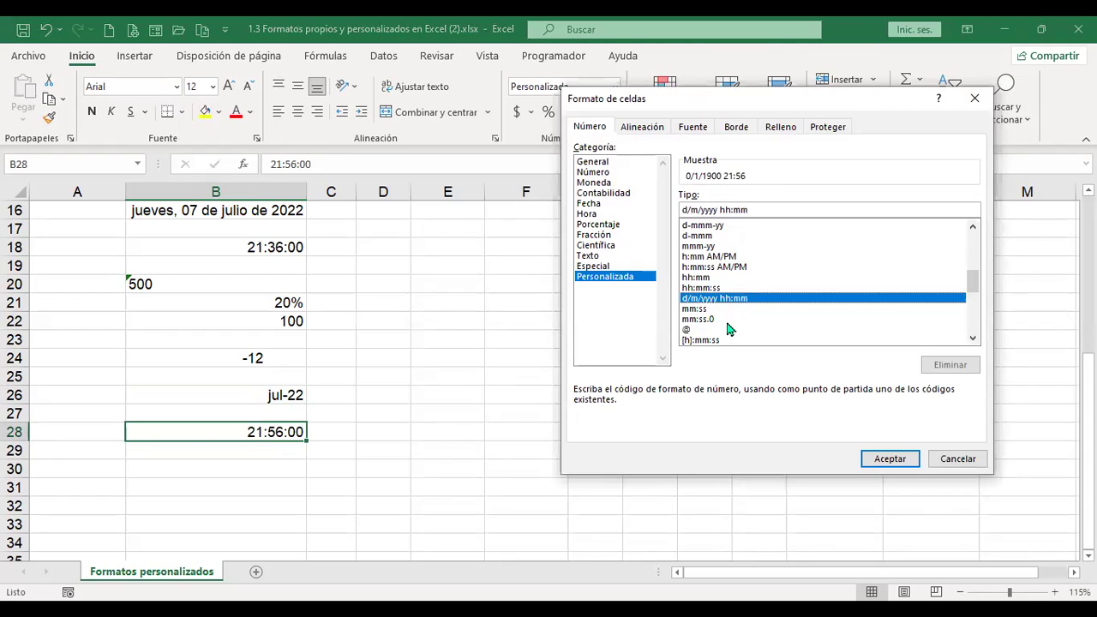
{"action": "left_click", "coordinate": [888, 460]}
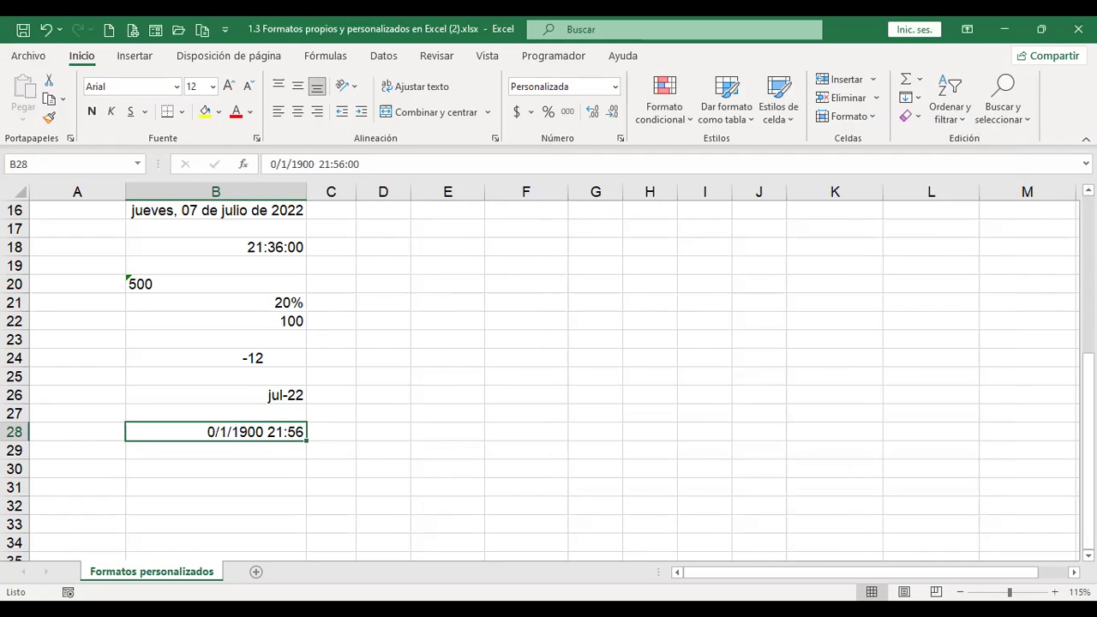
Enter the date and time 7/7/22 21:56 in cell B28 and keep that cell selected.
{"action": "type", "text": "7/7/22"}
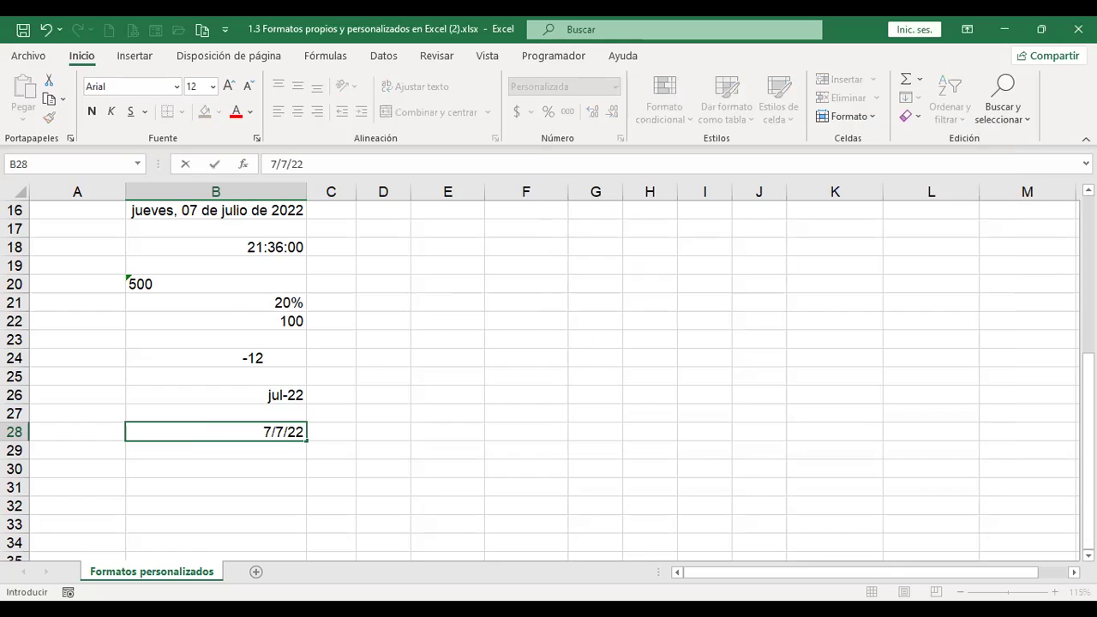
{"action": "type", "text": " 212:"}
{"action": "key", "text": "BackSpace"}
{"action": "key", "text": "BackSpace"}
{"action": "type", "text": ":56"}
{"action": "key", "text": "Return"}
{"action": "key", "text": "Up"}
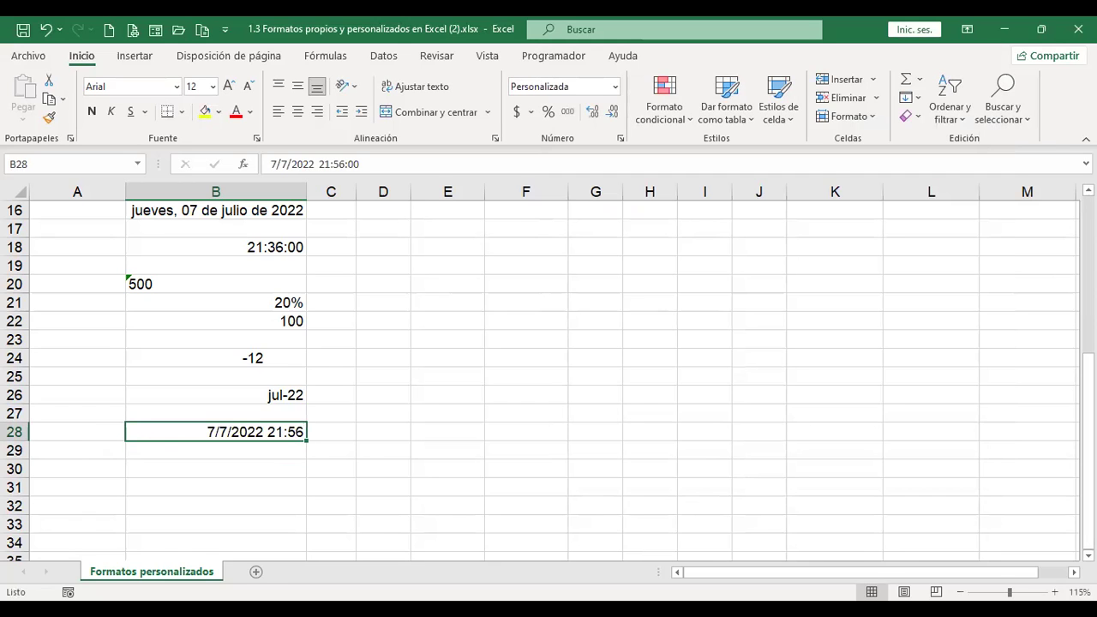
Apply the custom time format mm:ss to cell B28, and replace it with mm:ss.0.
{"action": "key", "text": "ctrl+1"}
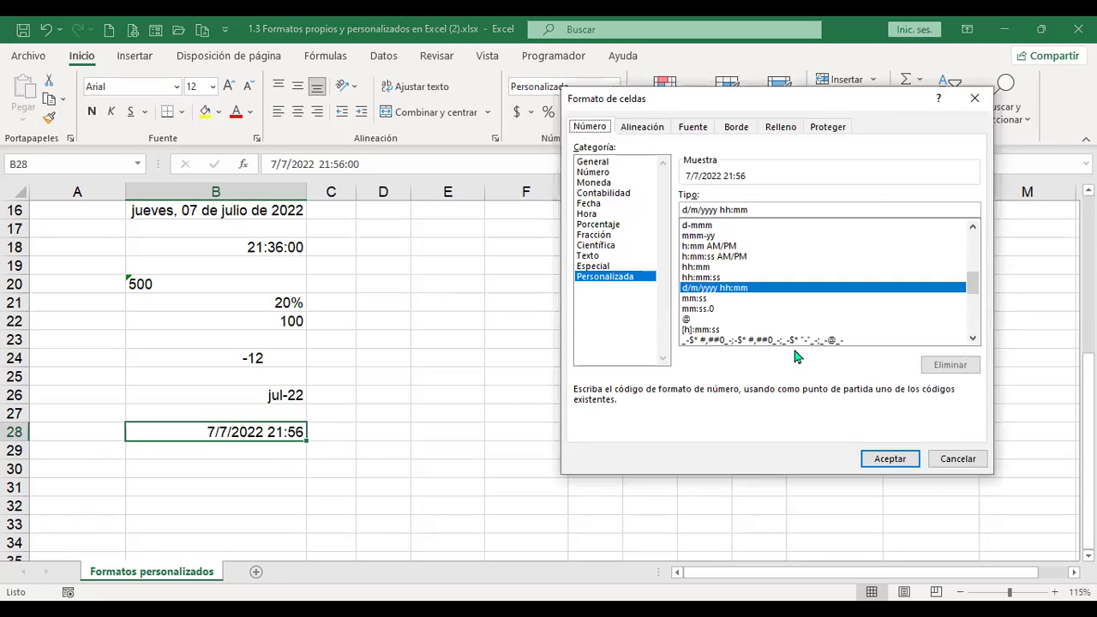
{"action": "left_click", "coordinate": [701, 298]}
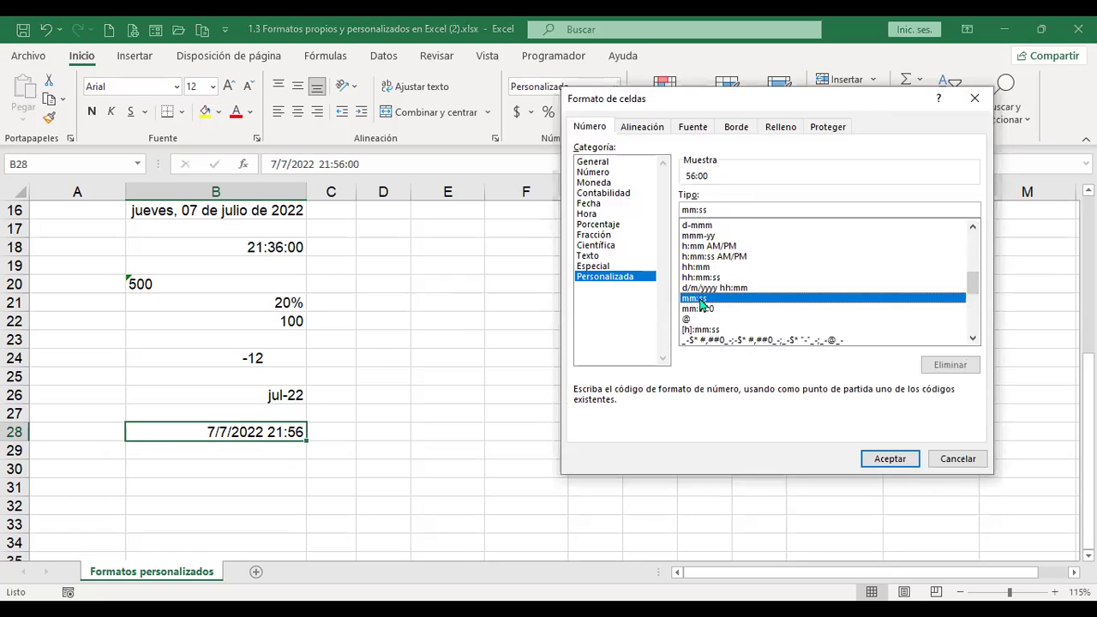
{"action": "left_click", "coordinate": [907, 468]}
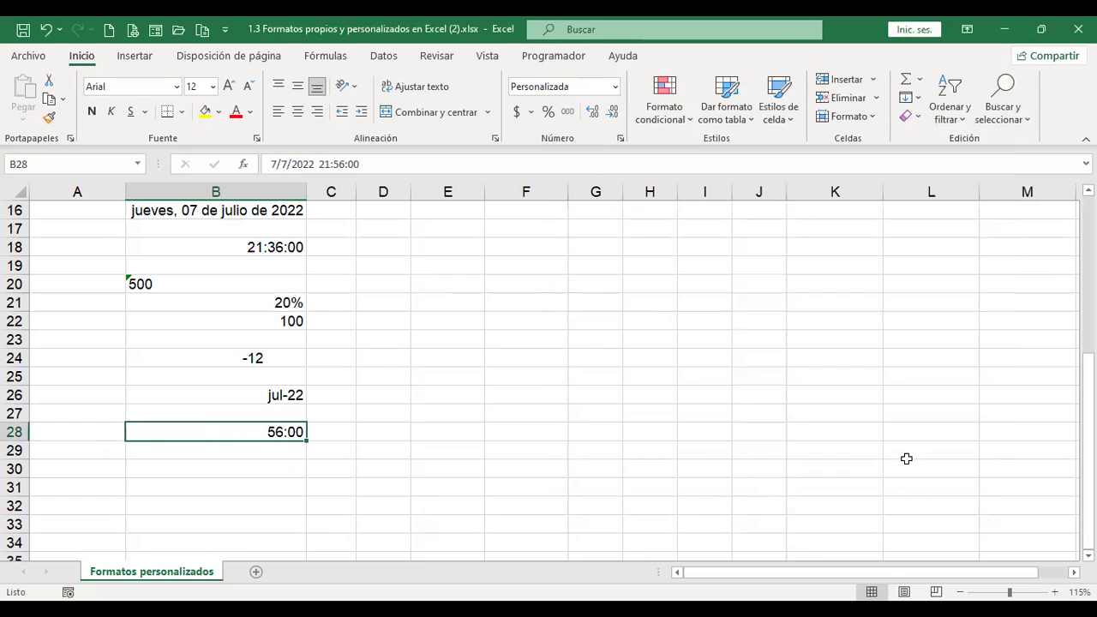
{"action": "key", "text": "ctrl+1"}
{"action": "left_click", "coordinate": [709, 298]}
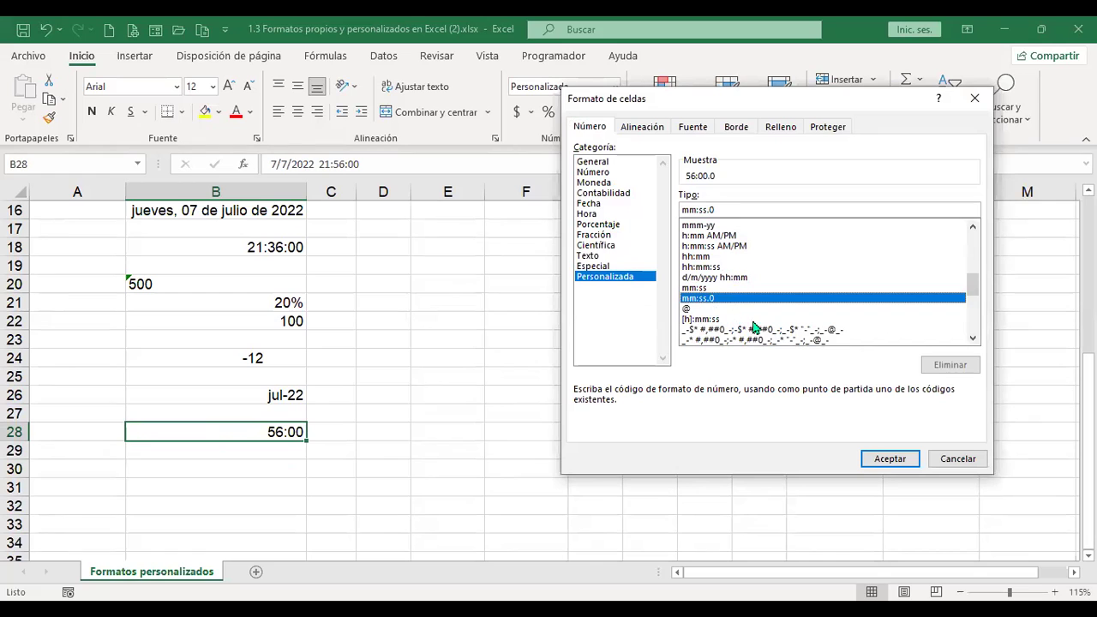
{"action": "left_click", "coordinate": [890, 459]}
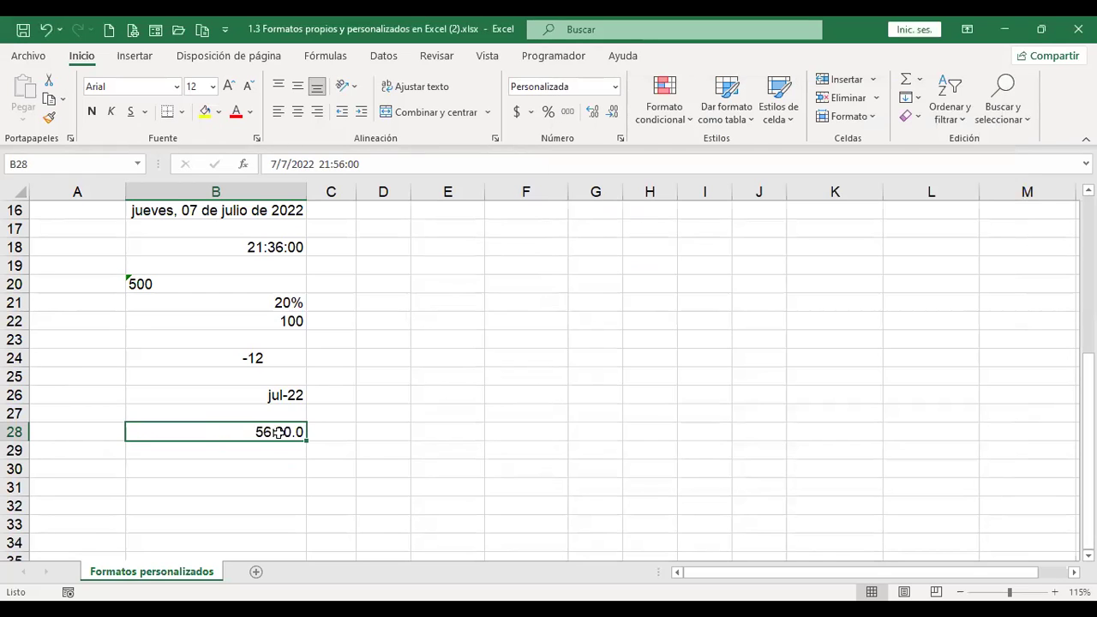
Apply the custom text code @ to cell B28 and enter 1 in it.
{"action": "key", "text": "ctrl+1"}
{"action": "left_click", "coordinate": [687, 299]}
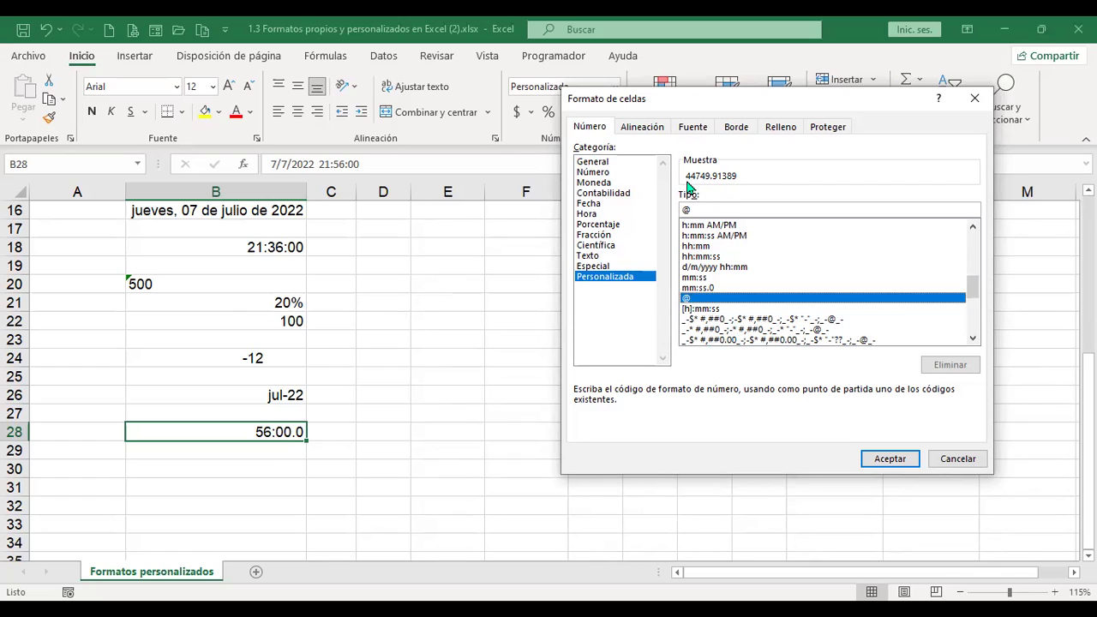
{"action": "left_click", "coordinate": [888, 460]}
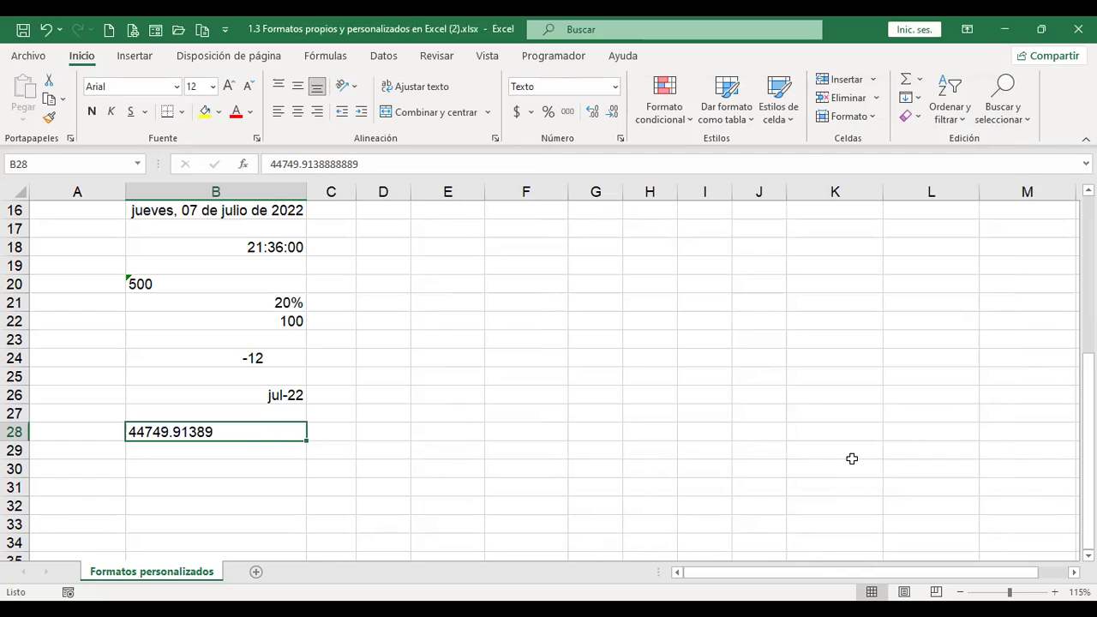
{"action": "type", "text": "1"}
{"action": "key", "text": "Return"}
{"action": "key", "text": "Up"}
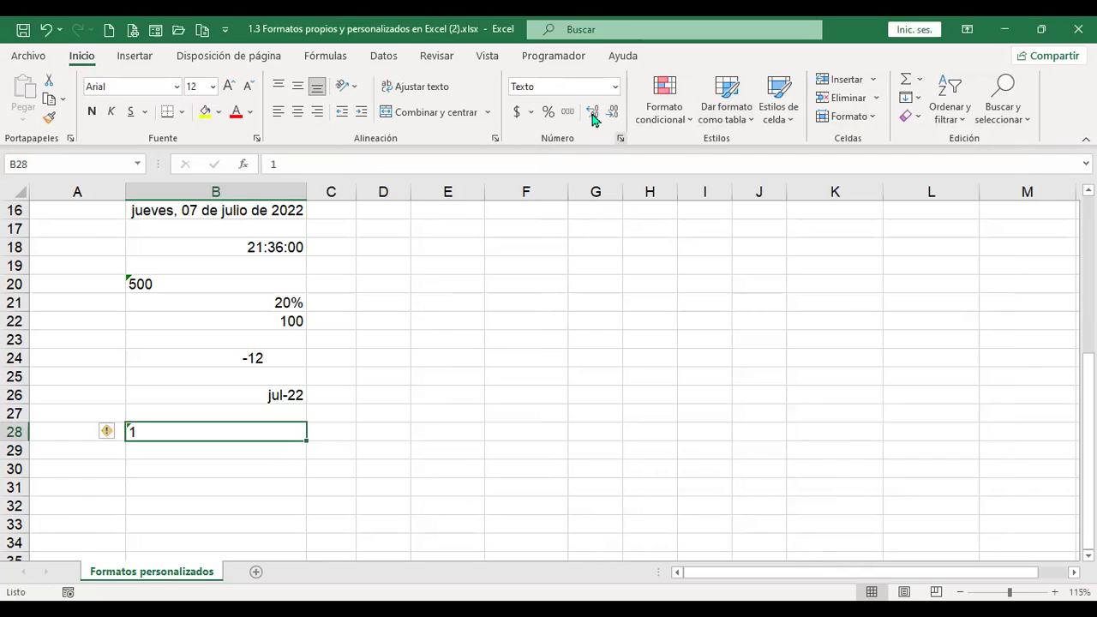
Apply the short date format to cell B28 and confirm the date type *14/3/2012 in the cell format settings.
{"action": "left_click", "coordinate": [615, 86]}
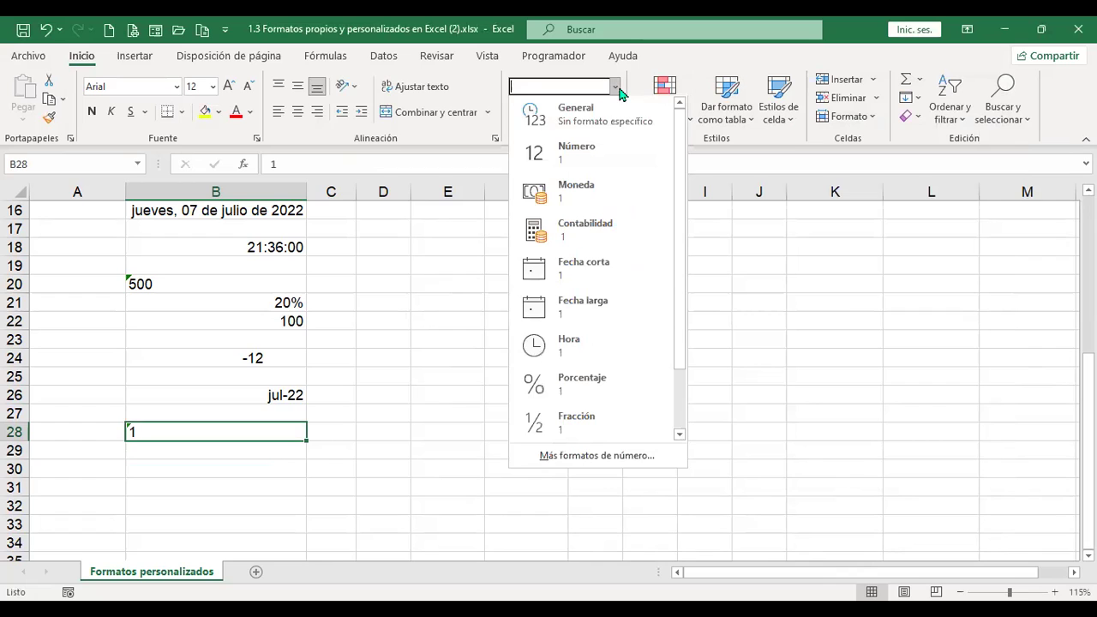
{"action": "left_click", "coordinate": [608, 268]}
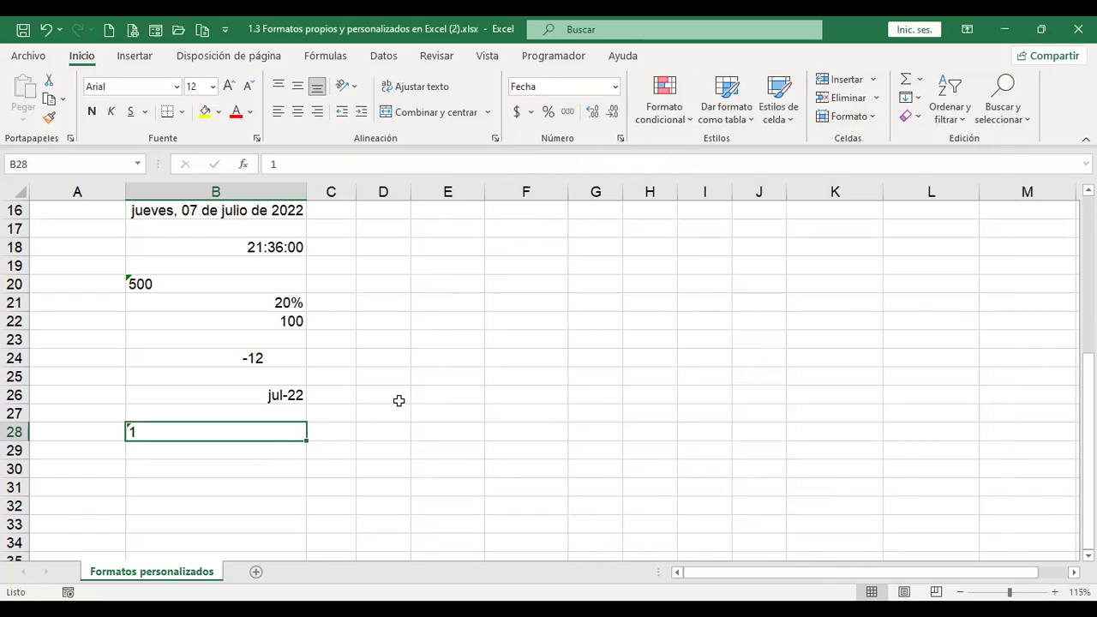
{"action": "key", "text": "ctrl+1"}
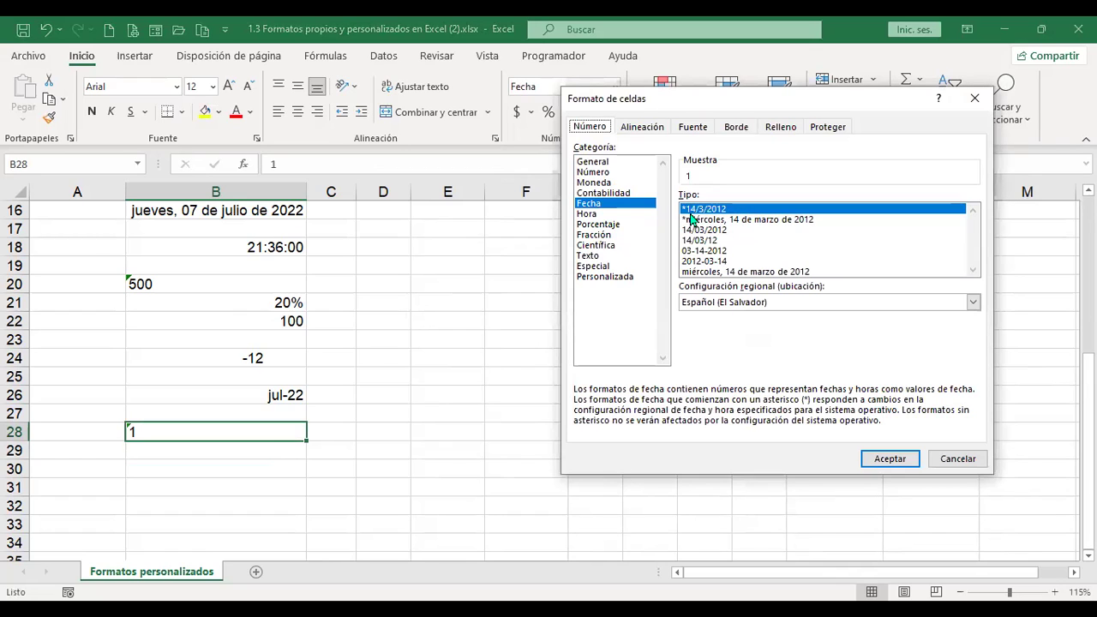
{"action": "left_click", "coordinate": [891, 461]}
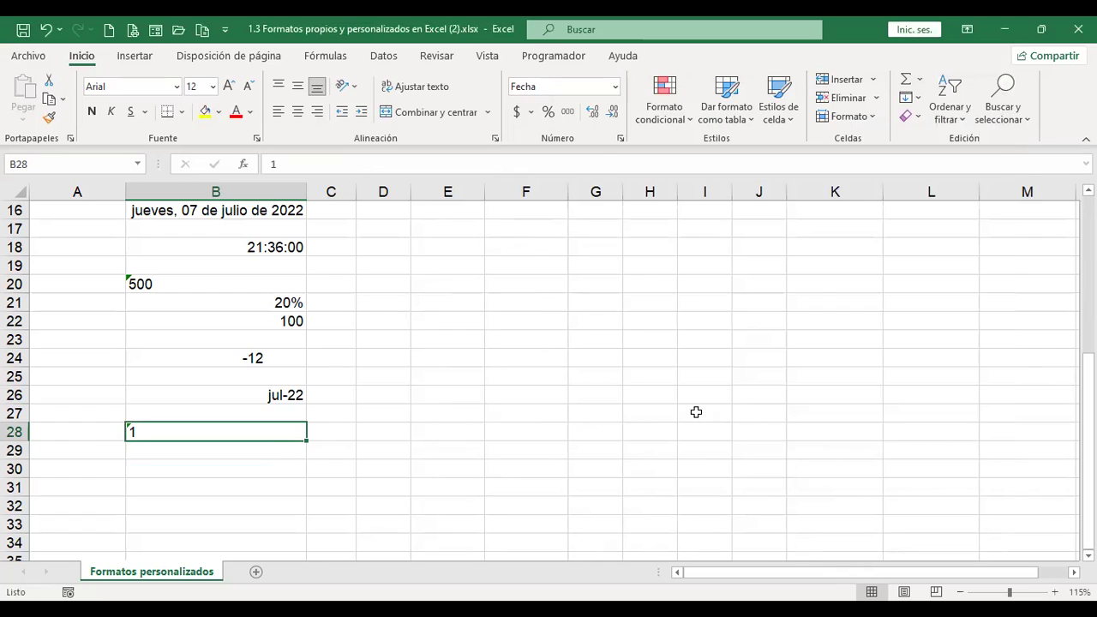
Try several other date types on cell B28, ending with the long type miércoles, 14 de marzo de 2012.
{"action": "key", "text": "ctrl+1"}
{"action": "left_click", "coordinate": [704, 220]}
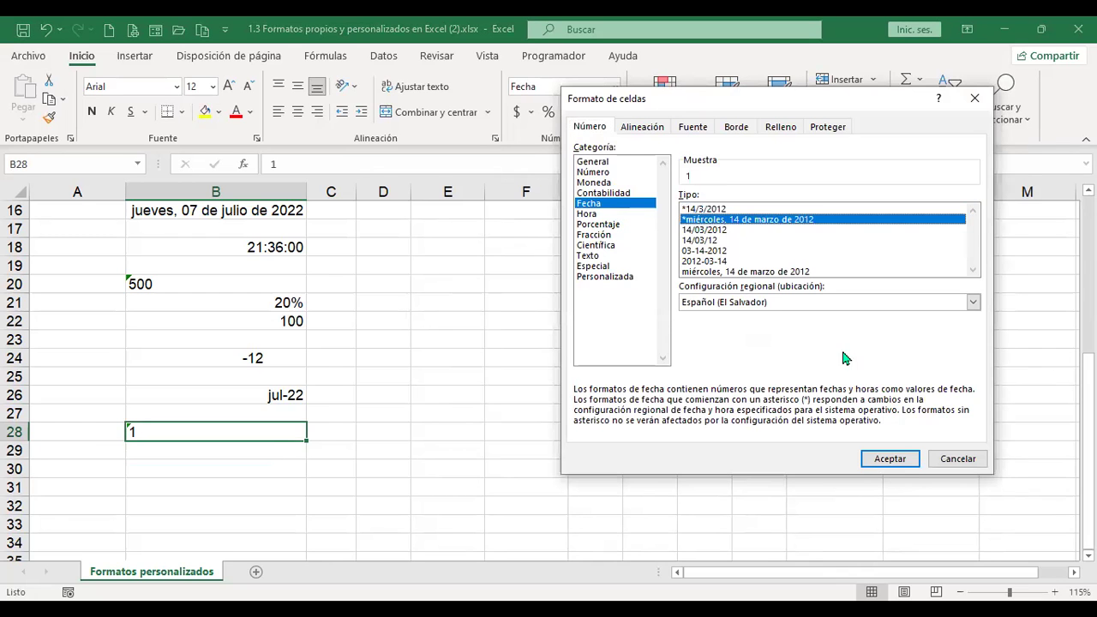
{"action": "left_click", "coordinate": [708, 240]}
{"action": "left_click", "coordinate": [710, 251]}
{"action": "left_click", "coordinate": [722, 261]}
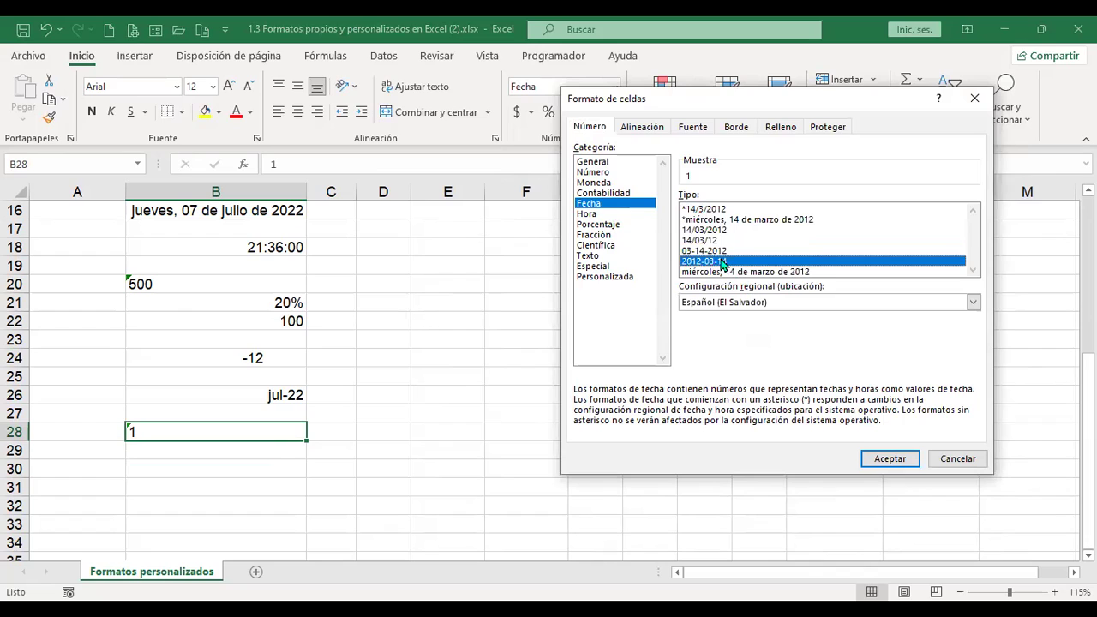
{"action": "left_click", "coordinate": [747, 272]}
{"action": "left_click", "coordinate": [889, 458]}
{"action": "left_click", "coordinate": [211, 444]}
{"action": "key", "text": "Up"}
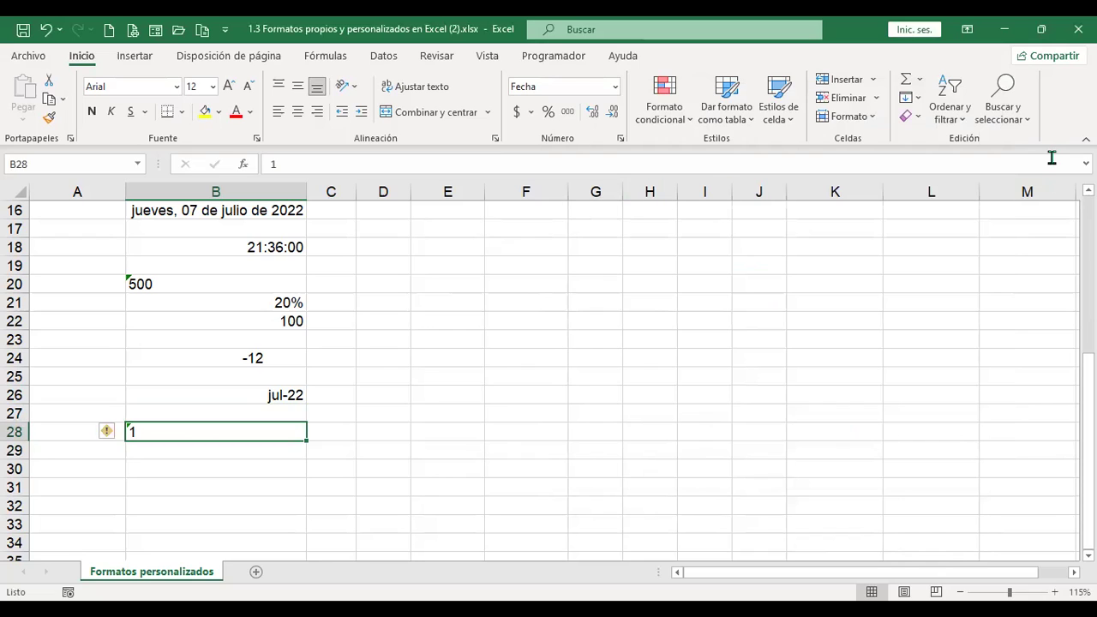
Clear all content and formatting from cell B28 and enter 1 again.
{"action": "left_click", "coordinate": [919, 117]}
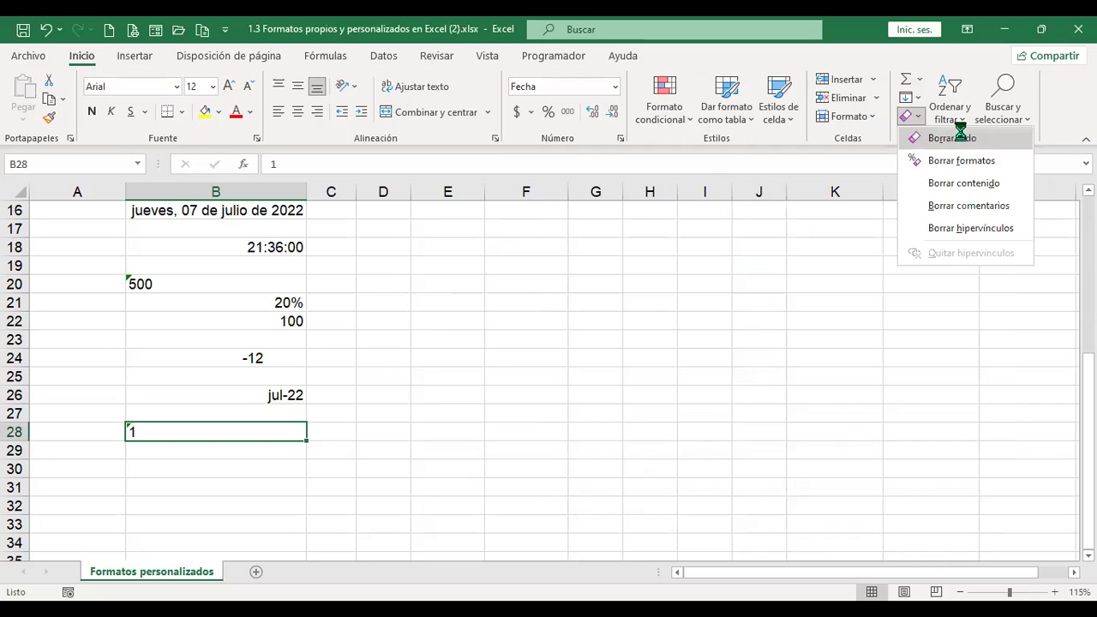
{"action": "type", "text": "1"}
{"action": "key", "text": "ctrl+Return"}
Format cell B28 as a date with the type *14/3/2012.
{"action": "key", "text": "ctrl+1"}
{"action": "left_click", "coordinate": [604, 204]}
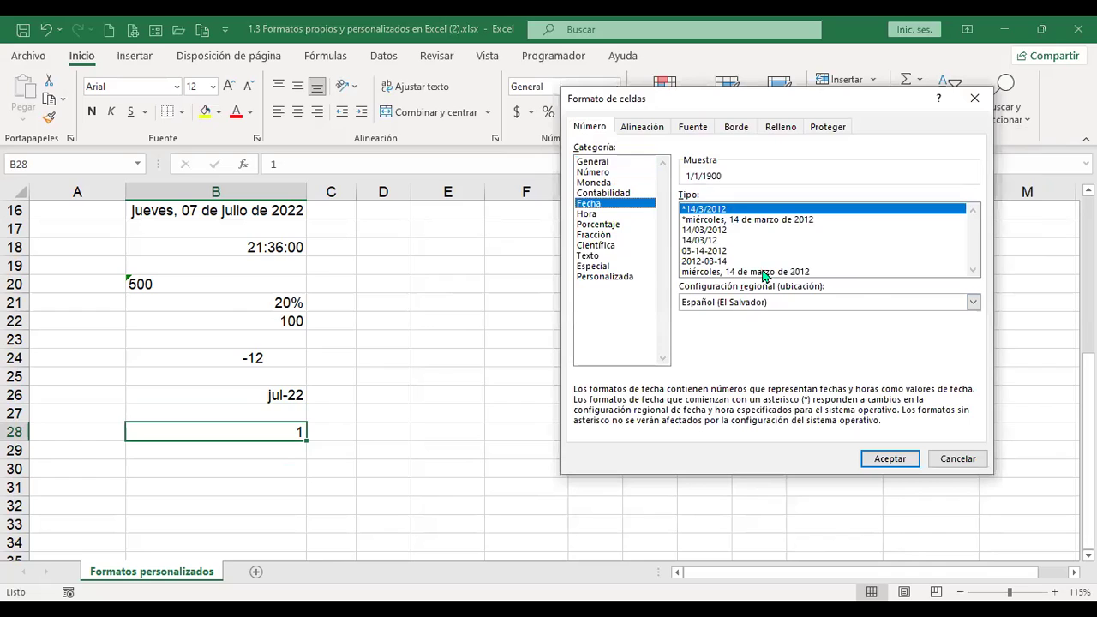
{"action": "left_click", "coordinate": [887, 460]}
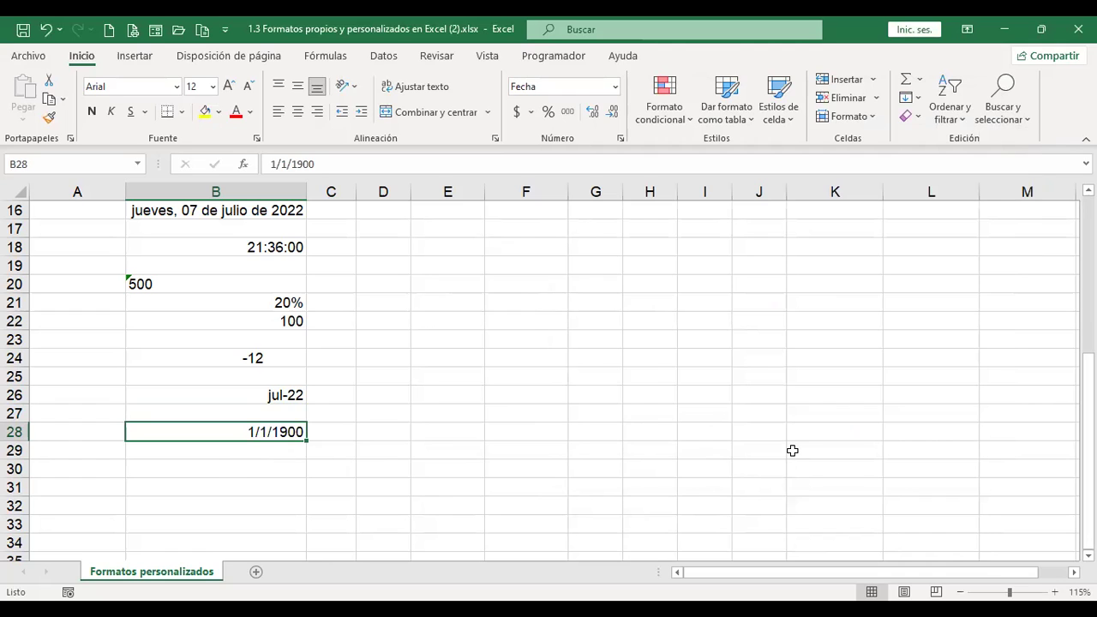
Enter 2 in the date-formatted cell B28 and overwrite it with 44000.
{"action": "type", "text": "2"}
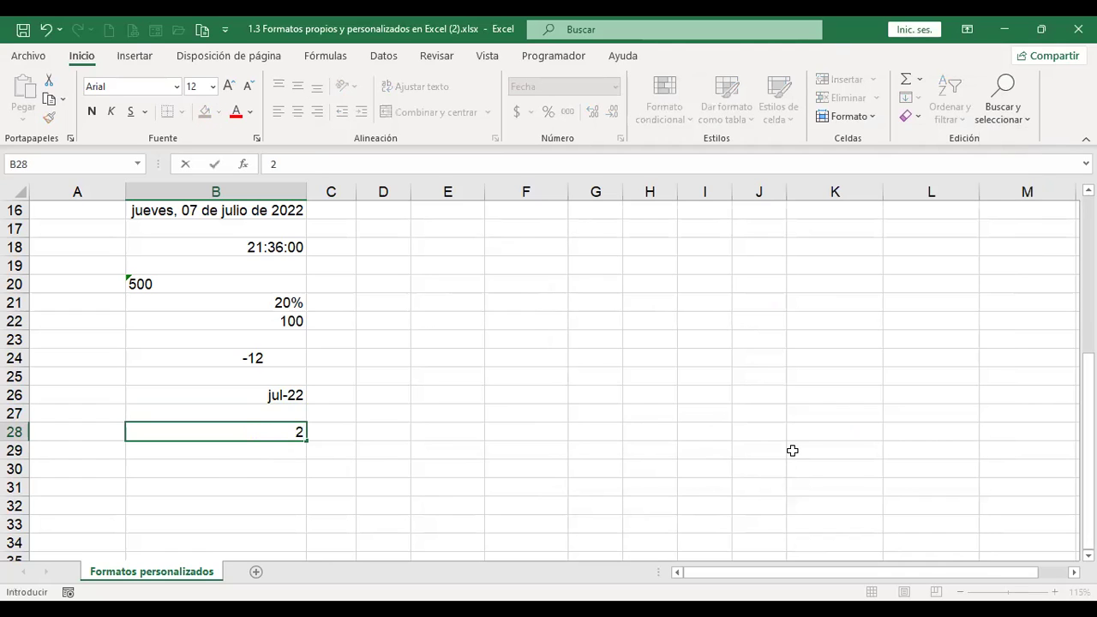
{"action": "key", "text": "Return"}
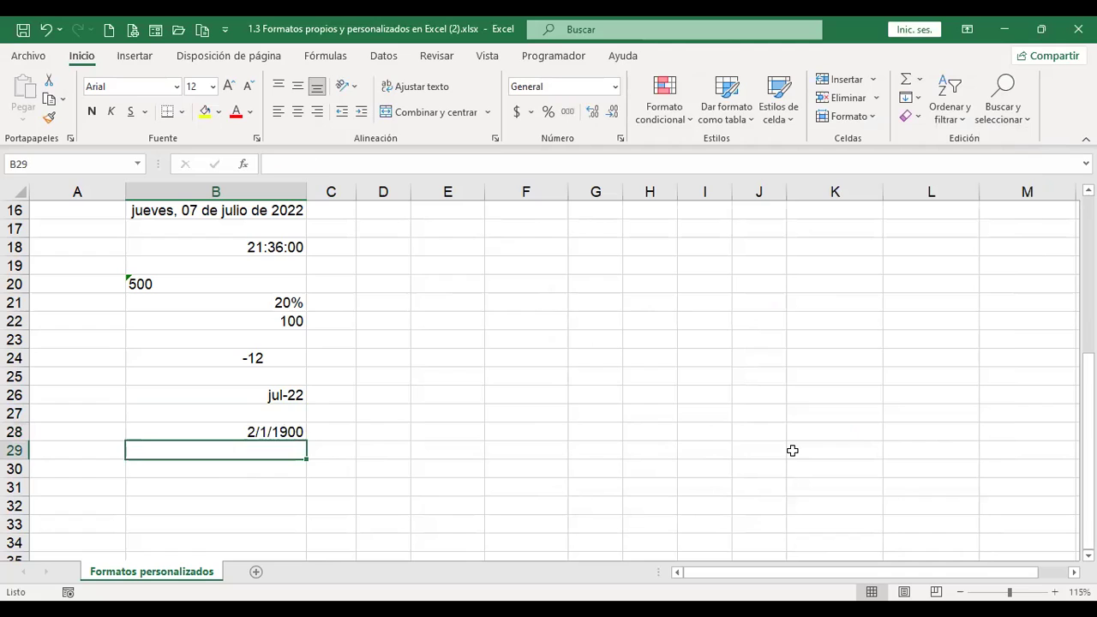
{"action": "key", "text": "Up"}
{"action": "type", "text": "44000"}
{"action": "key", "text": "Return"}
{"action": "key", "text": "Up"}
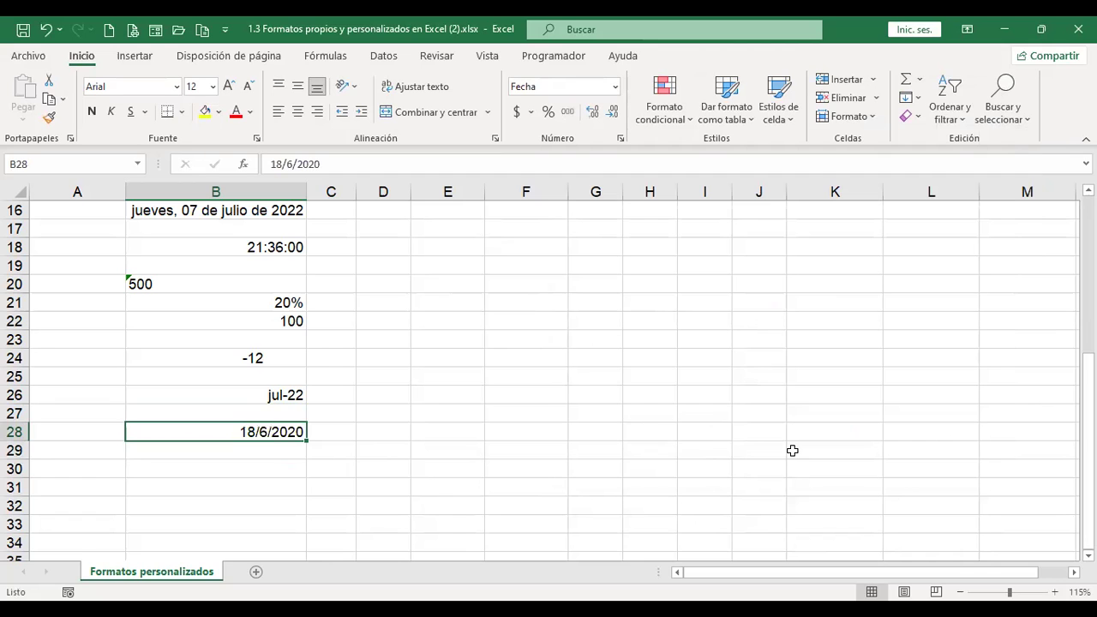
Preview the custom codes @, [h]:mm:ss and the dollar accounting code without decimals on cell B28 without applying them.
{"action": "key", "text": "ctrl+1"}
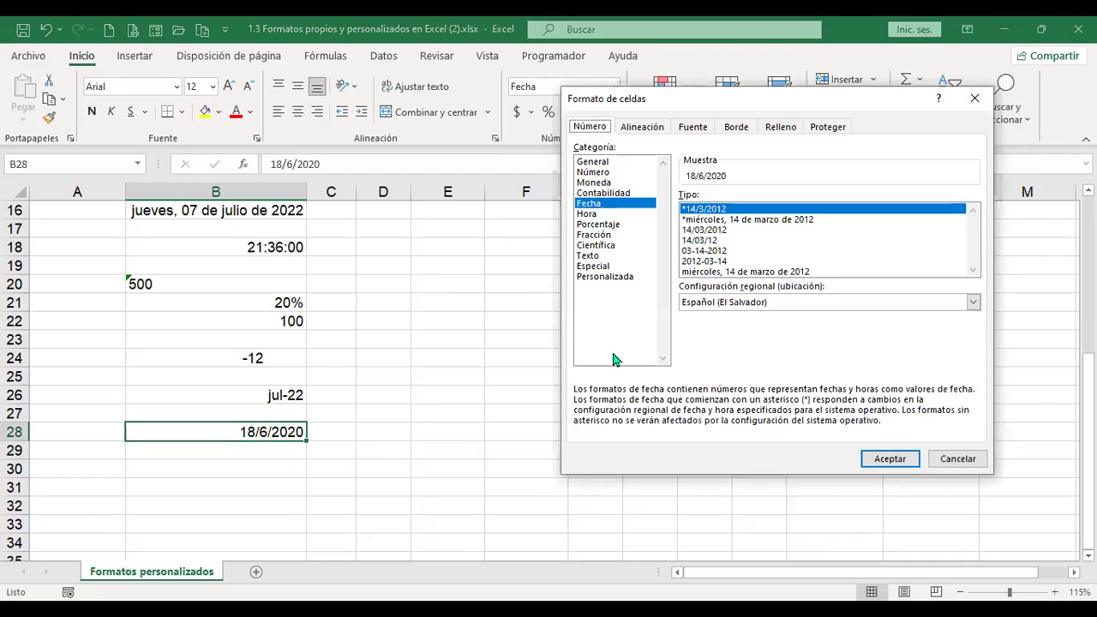
{"action": "left_click", "coordinate": [631, 276]}
{"action": "scroll", "coordinate": [973, 340], "scroll_direction": "down", "scroll_amount": 9}
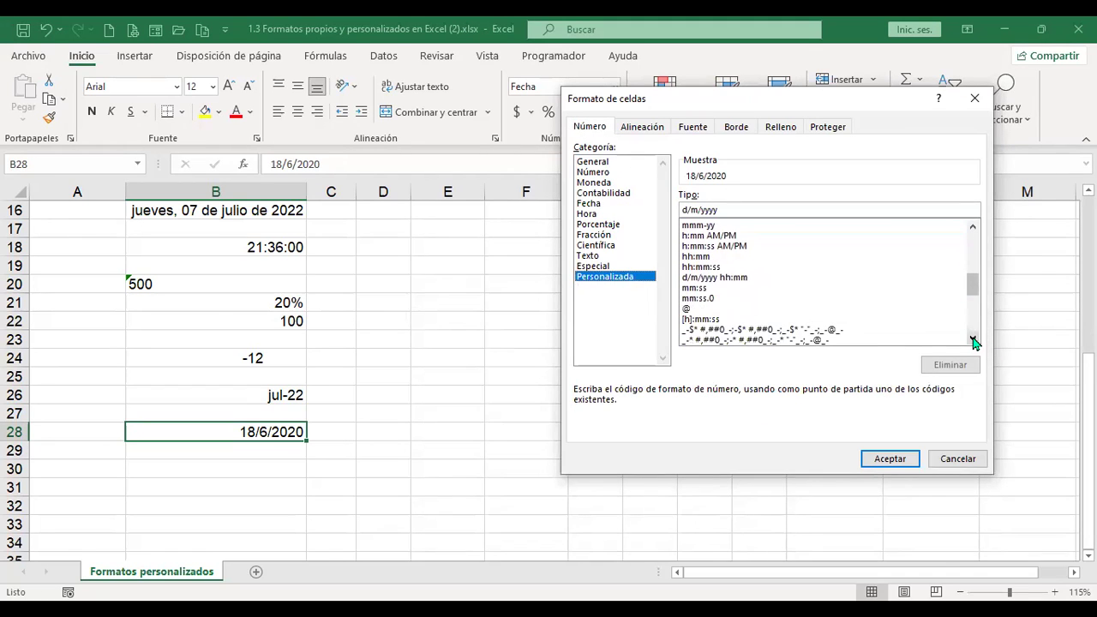
{"action": "left_click", "coordinate": [690, 309]}
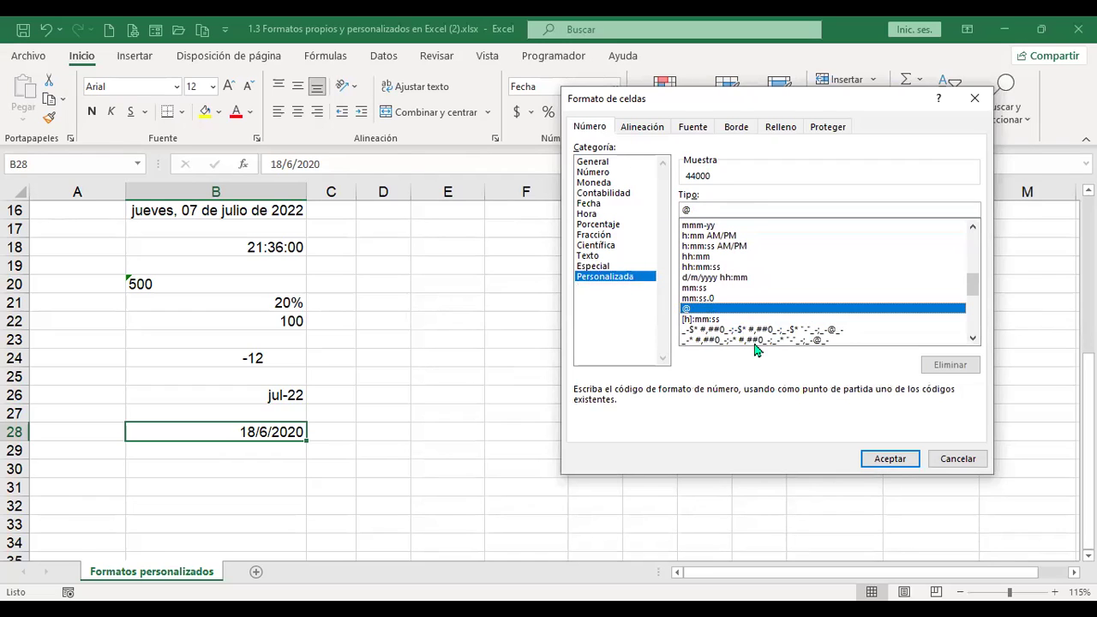
{"action": "left_click", "coordinate": [704, 320]}
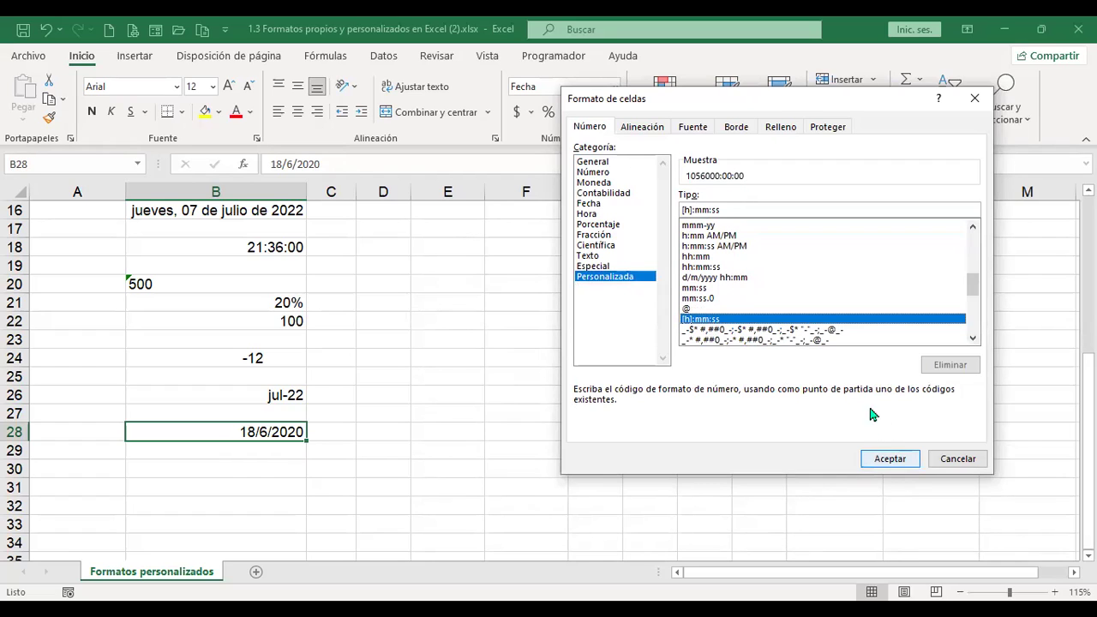
{"action": "left_click", "coordinate": [974, 341]}
{"action": "left_click", "coordinate": [974, 341]}
{"action": "left_click", "coordinate": [973, 340]}
{"action": "left_click", "coordinate": [792, 257]}
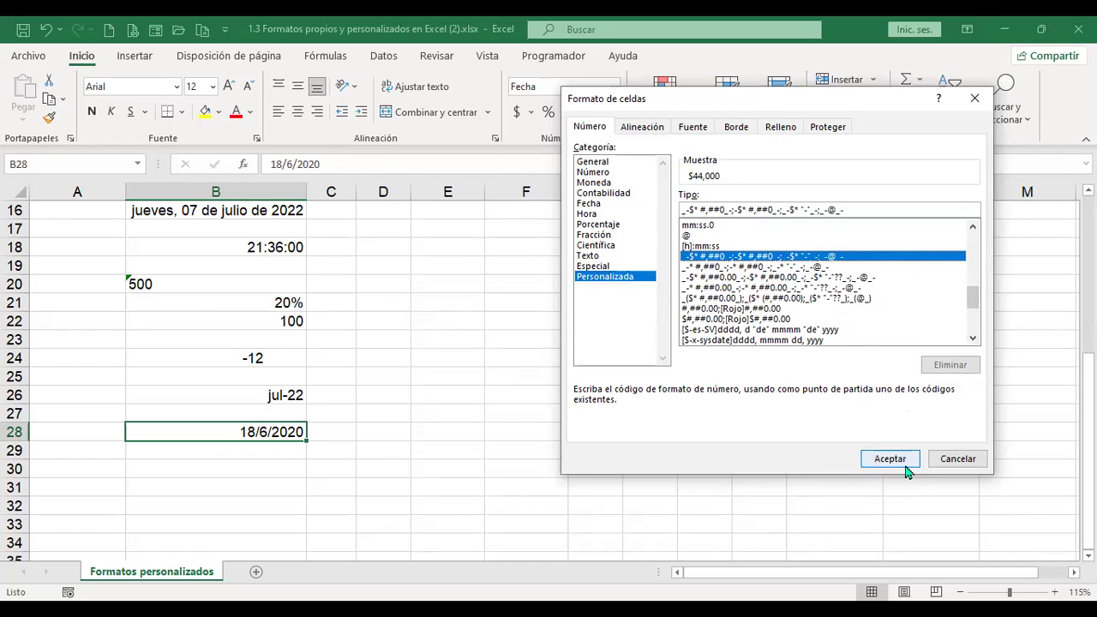
{"action": "left_click", "coordinate": [957, 460]}
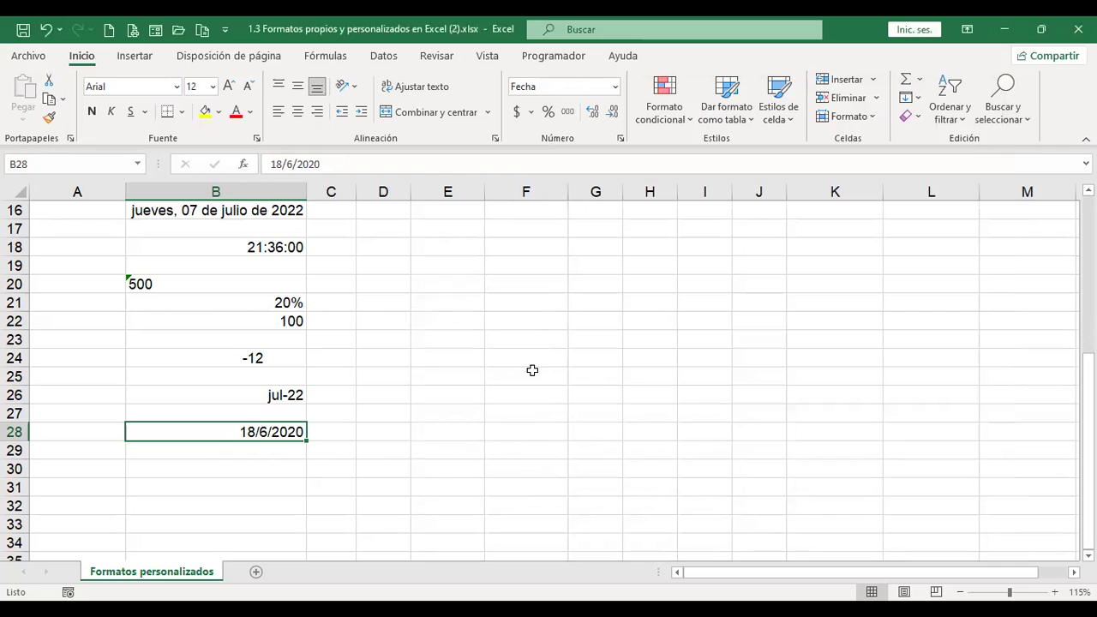
Enter the text Positivos;Negativos;Ceros;Texto in cell E17 as an outline of the custom format sections.
{"action": "scroll", "coordinate": [531, 370], "scroll_direction": "up", "scroll_amount": 3}
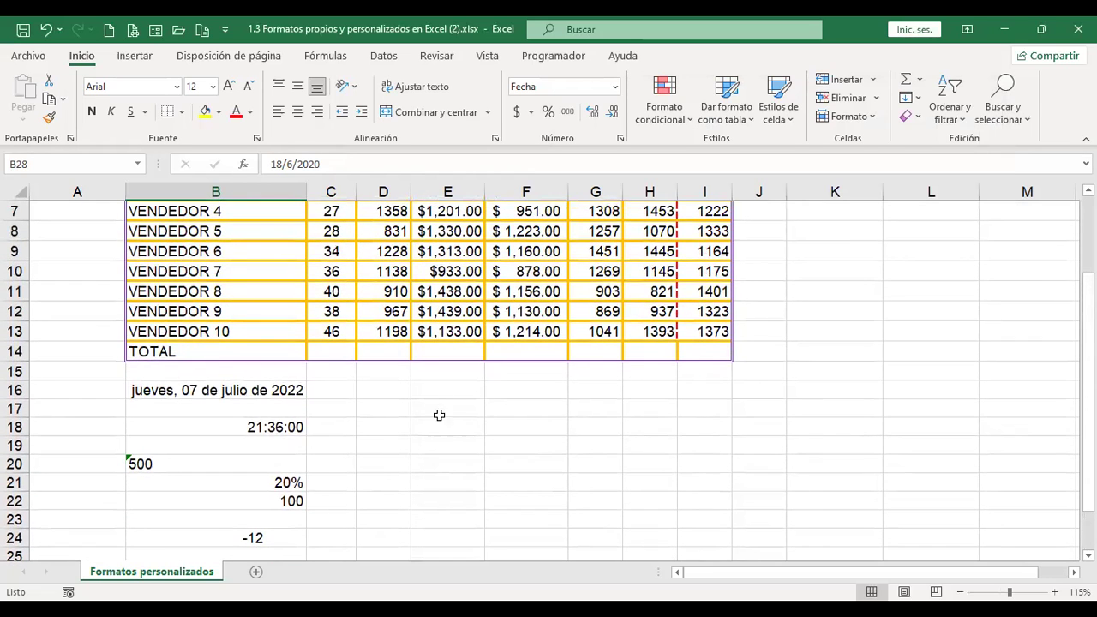
{"action": "left_click", "coordinate": [439, 412]}
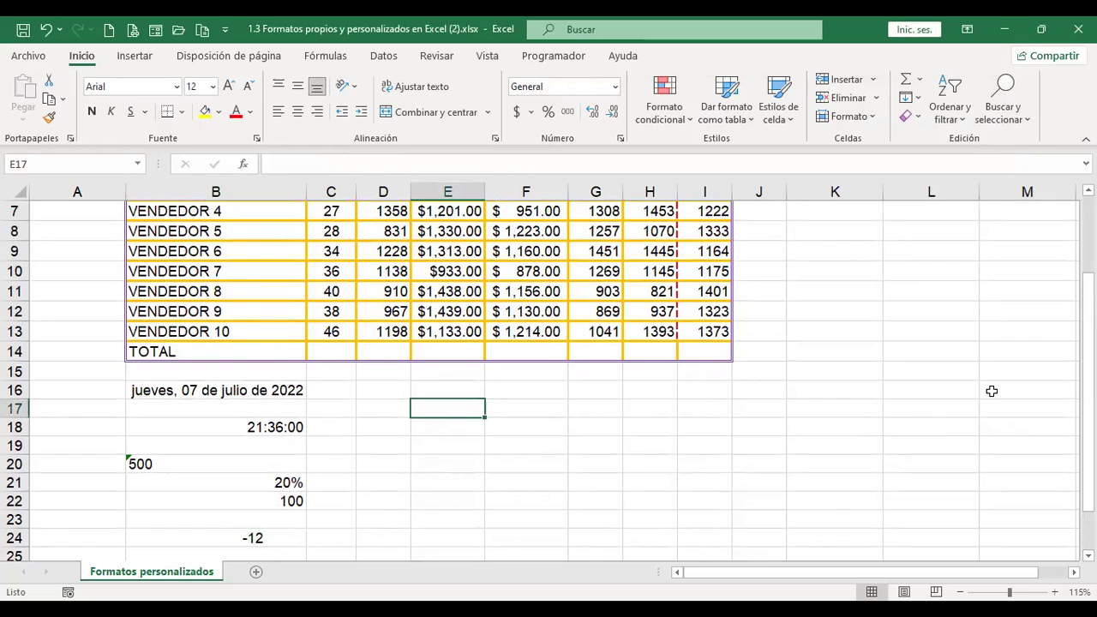
{"action": "type", "text": "Pos"}
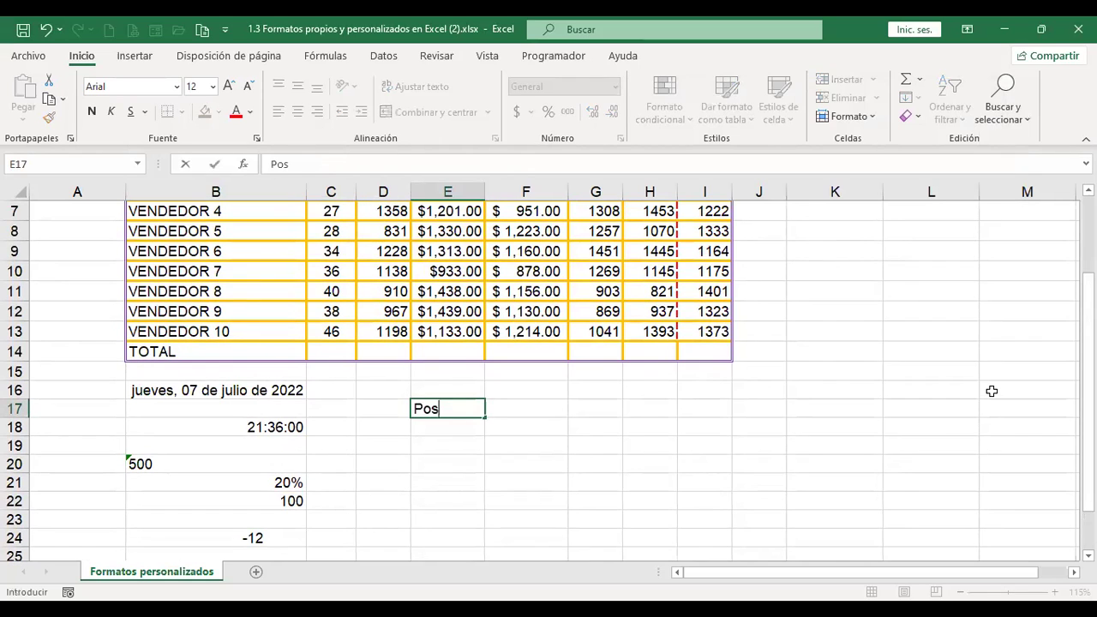
{"action": "type", "text": "itivos;Negativos;Ceros"}
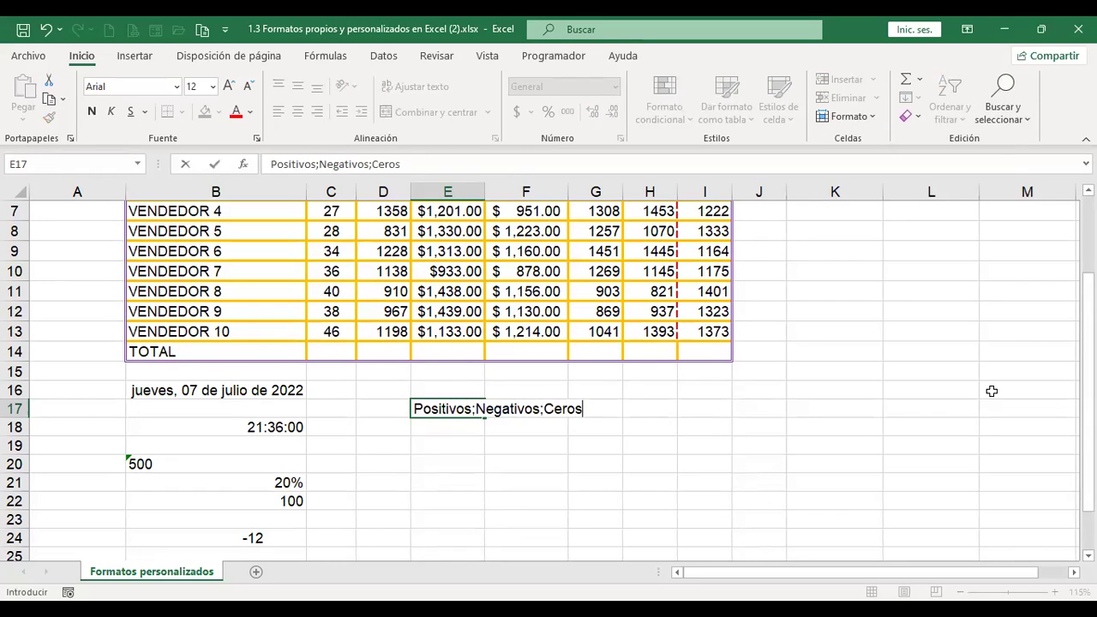
{"action": "type", "text": ";Texto"}
{"action": "key", "text": "Return"}
{"action": "key", "text": "Up"}
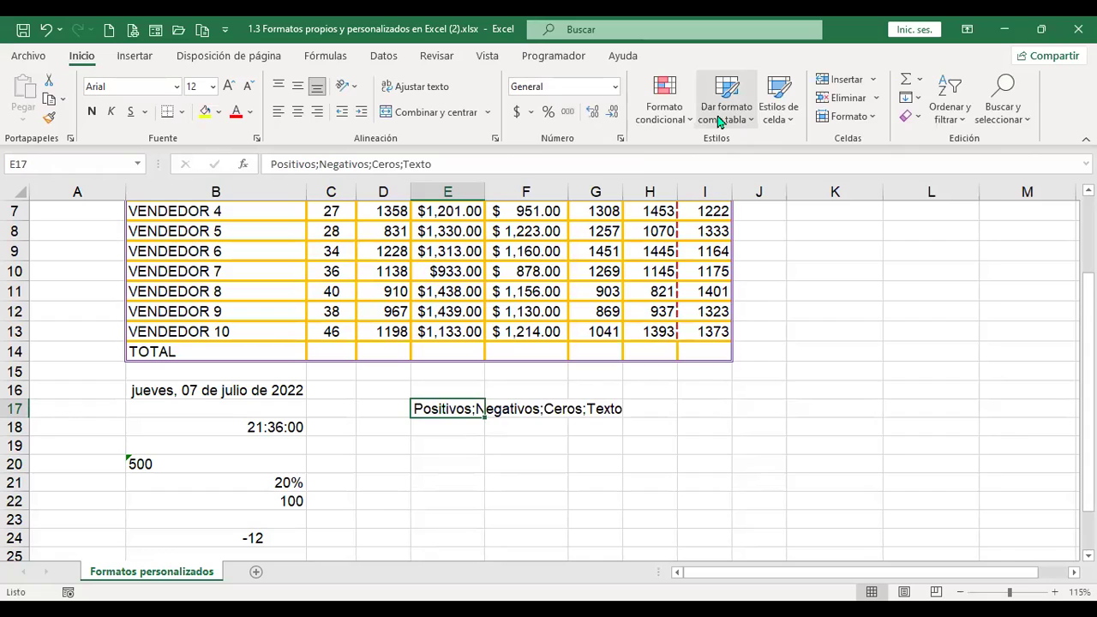
Examine the sections of the custom code _-$* #,##0_-;-$* #,##0_-;_-$* "-"_-;_-@_- and apply it to cell E17.
{"action": "key", "text": "ctrl+1"}
{"action": "left_click_drag", "start_coordinate": [699, 106], "coordinate": [841, 119]}
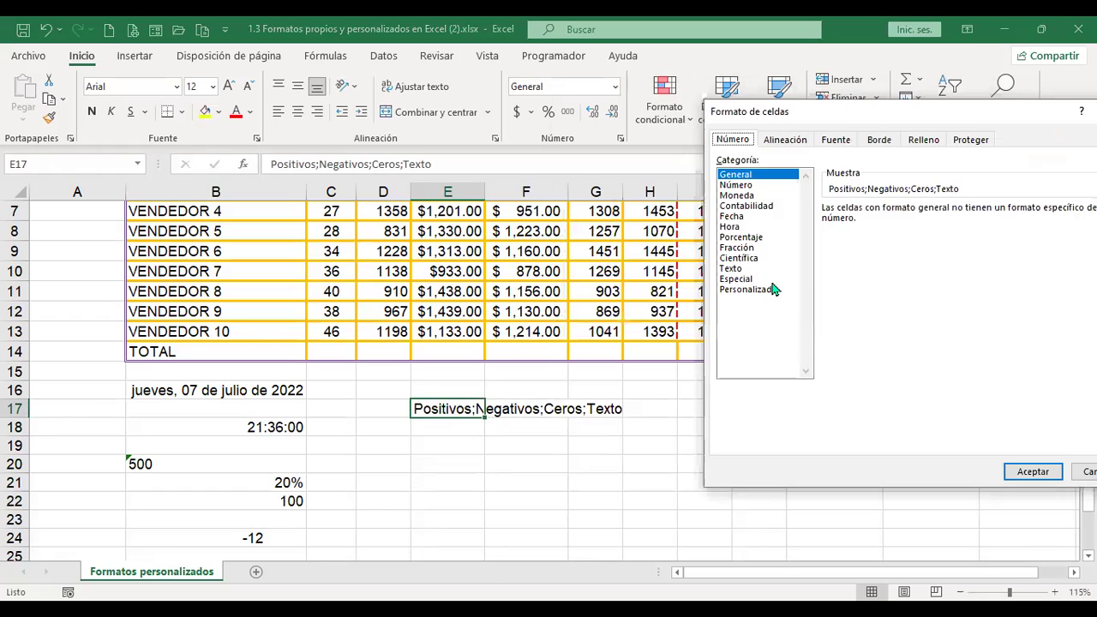
{"action": "left_click", "coordinate": [776, 279]}
{"action": "left_click", "coordinate": [776, 290]}
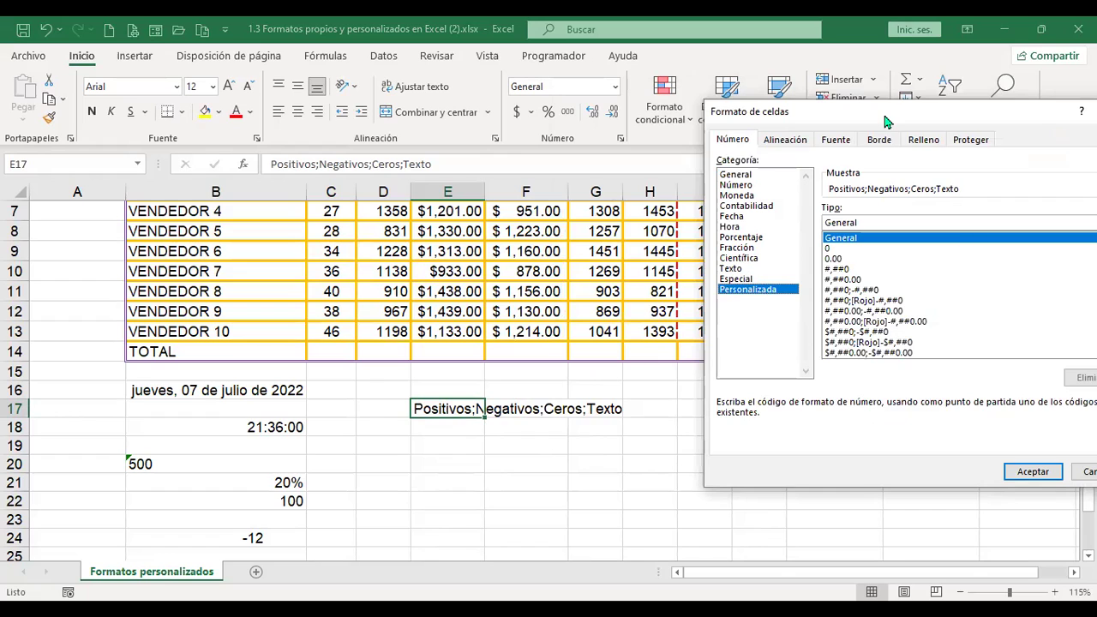
{"action": "scroll", "coordinate": [1041, 367], "scroll_direction": "down", "scroll_amount": 7}
{"action": "scroll", "coordinate": [1041, 367], "scroll_direction": "down", "scroll_amount": 4}
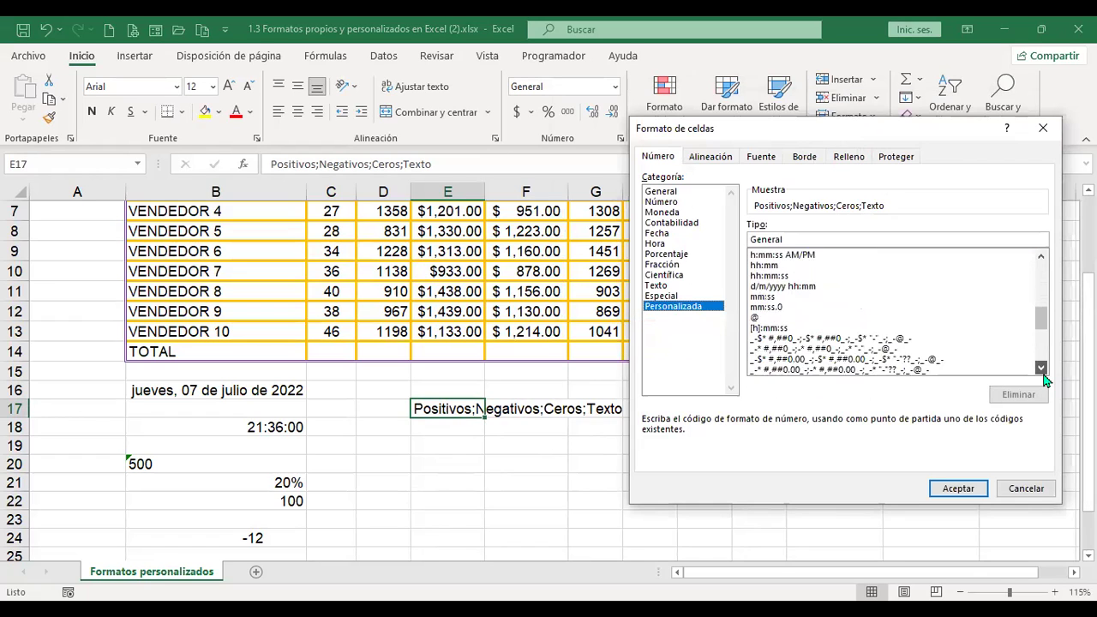
{"action": "left_click", "coordinate": [883, 296]}
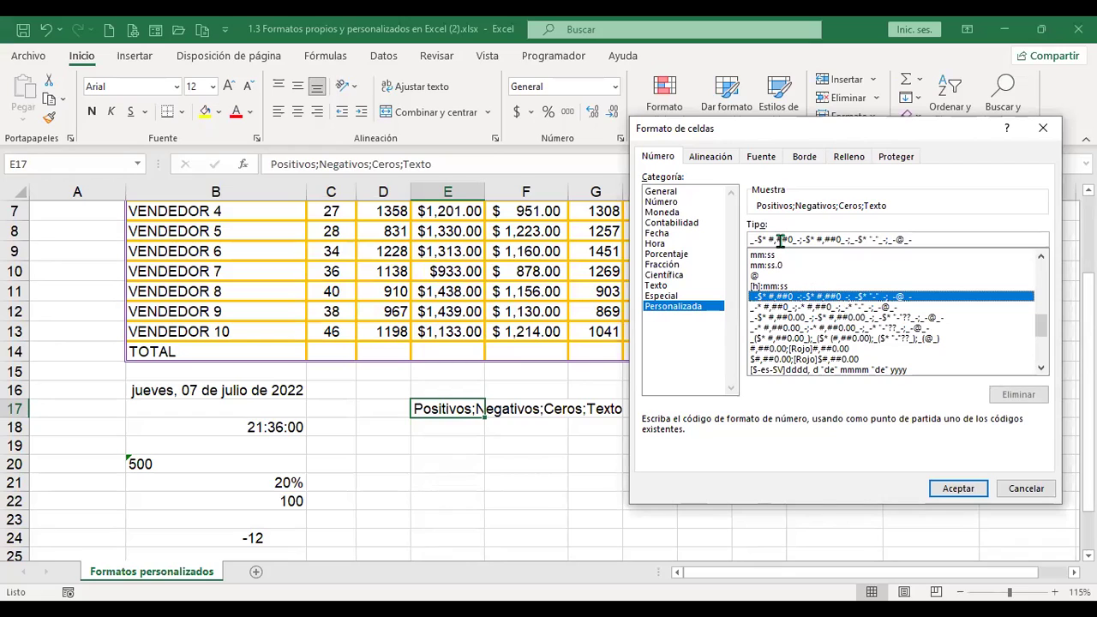
{"action": "left_click", "coordinate": [857, 241]}
{"action": "type", "text": "*"}
{"action": "left_click_drag", "start_coordinate": [758, 241], "coordinate": [901, 239]}
{"action": "left_click", "coordinate": [854, 240]}
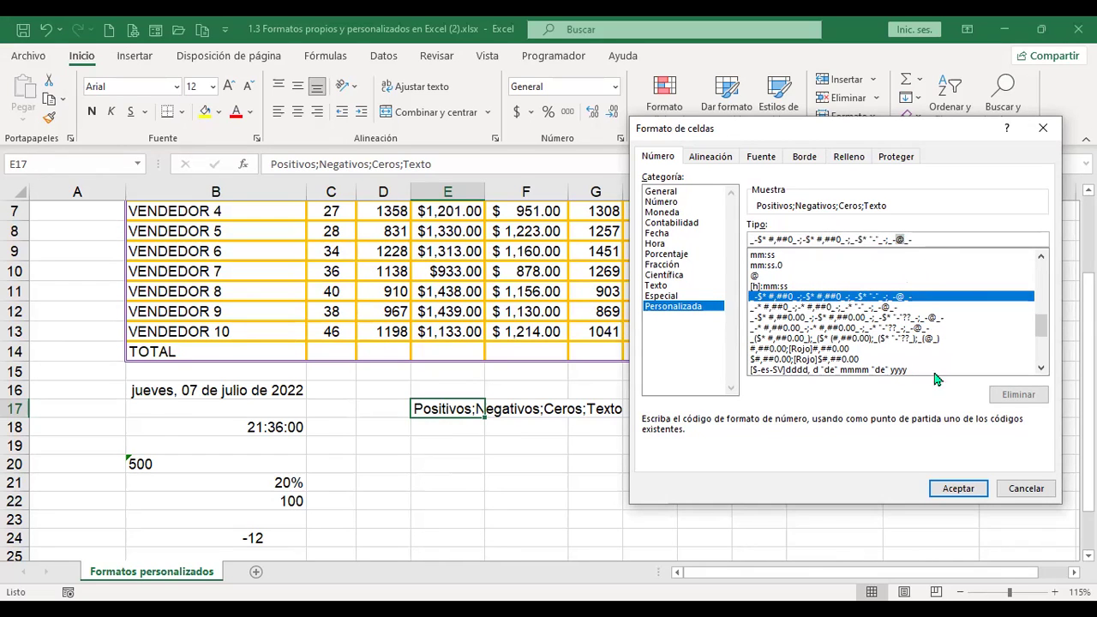
{"action": "left_click", "coordinate": [956, 490]}
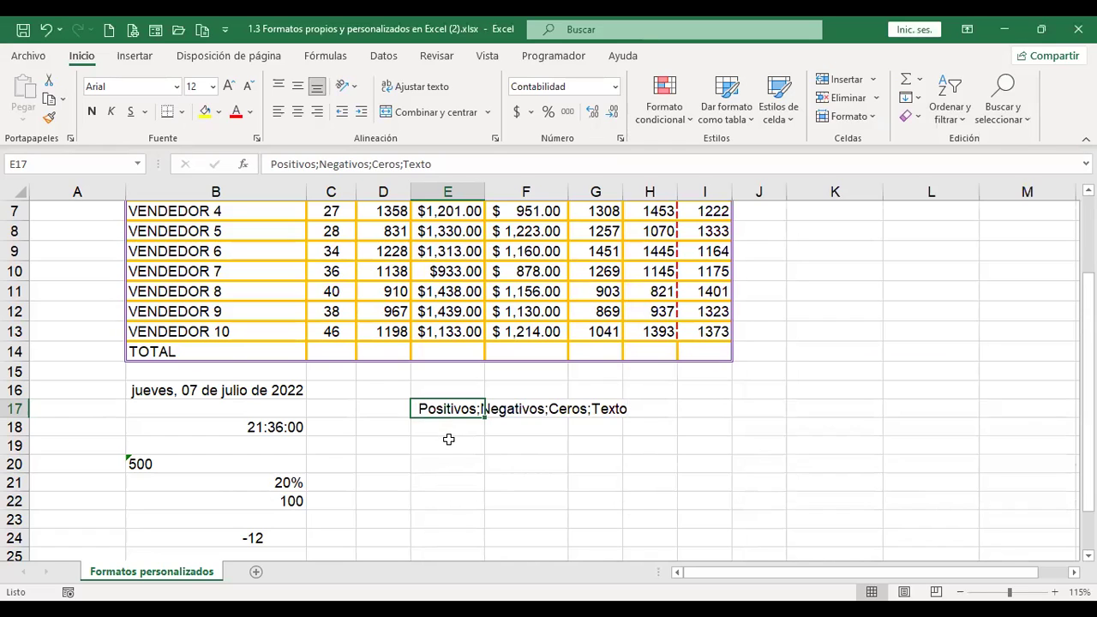
Apply the custom code _-$* #,##0_-;-$* #,##0_-;_-$* "-"_-;_-@_- to the empty cells E19:E20.
{"action": "left_click_drag", "start_coordinate": [447, 443], "coordinate": [449, 464]}
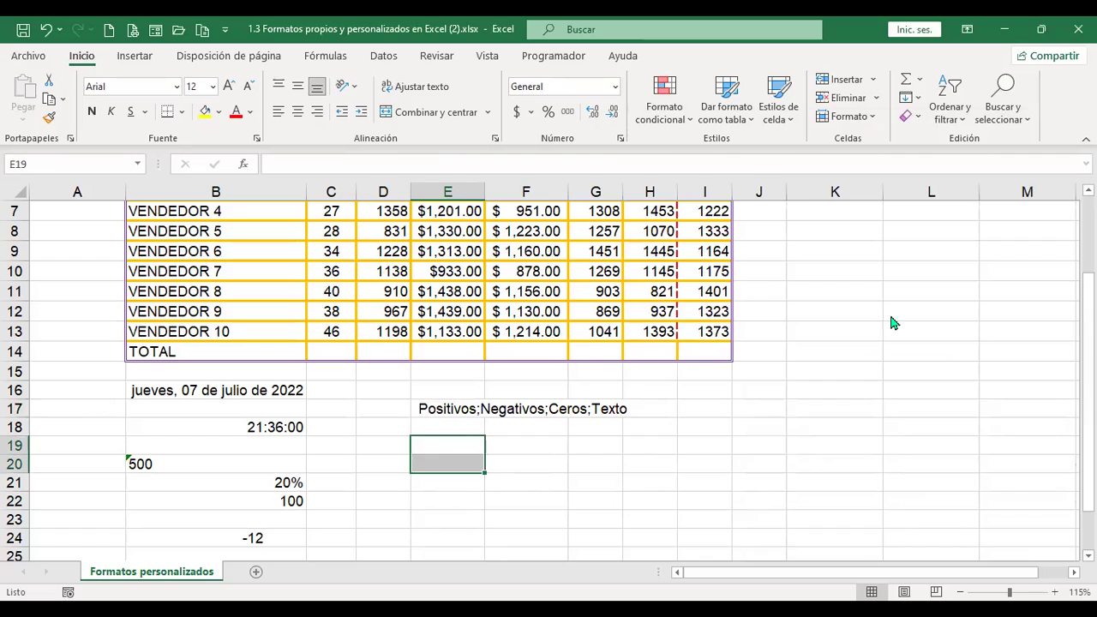
{"action": "key", "text": "ctrl+1"}
{"action": "left_click_drag", "start_coordinate": [1041, 276], "coordinate": [1043, 335]}
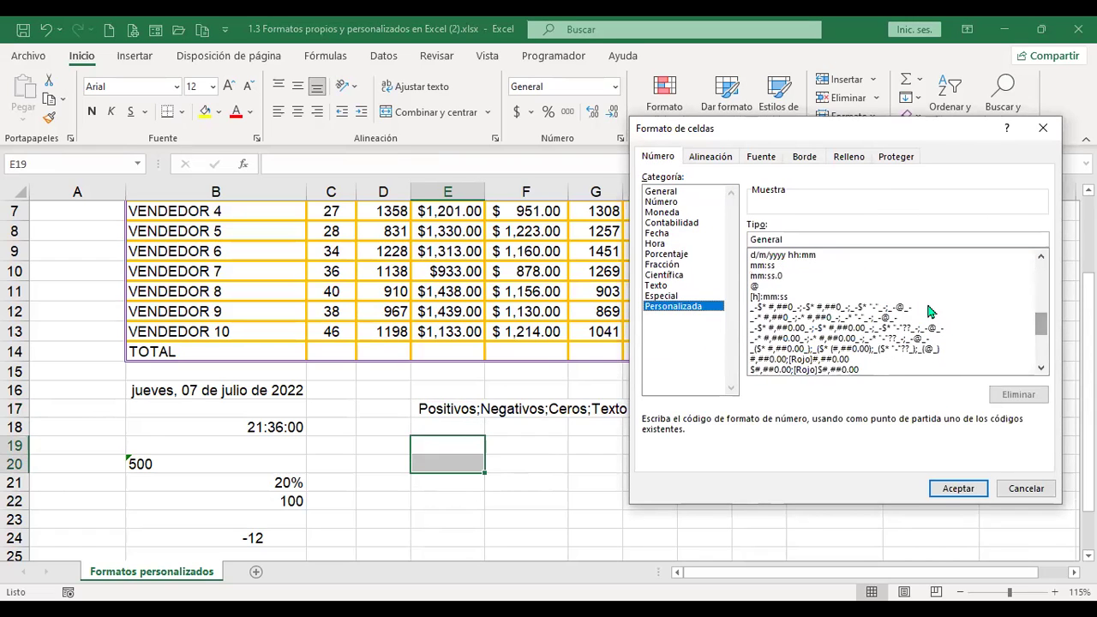
{"action": "left_click", "coordinate": [876, 307]}
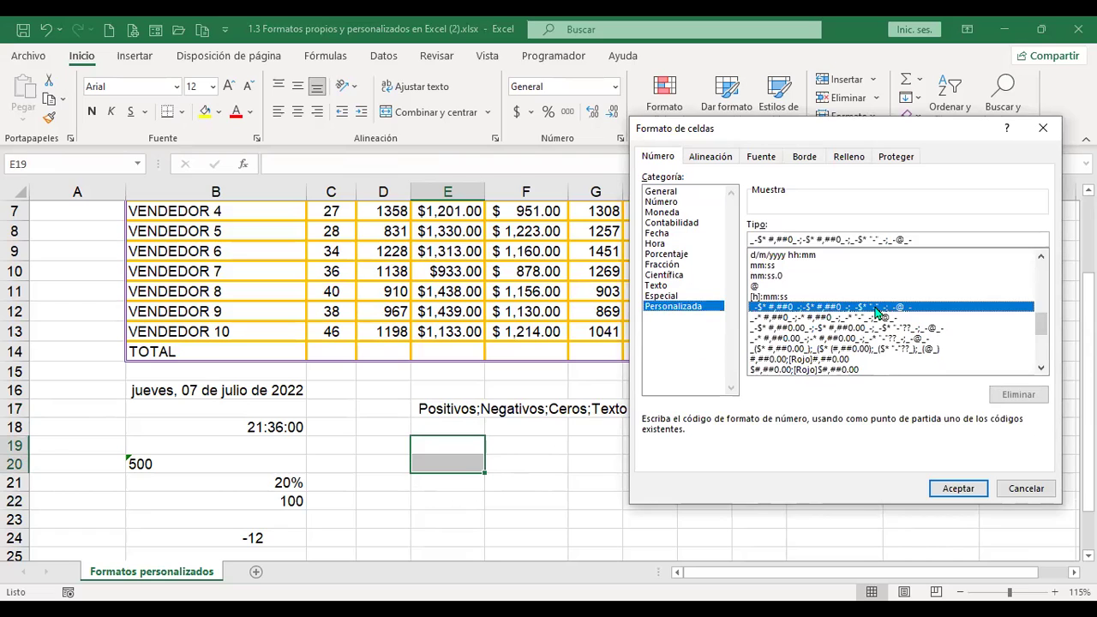
{"action": "left_click", "coordinate": [972, 490]}
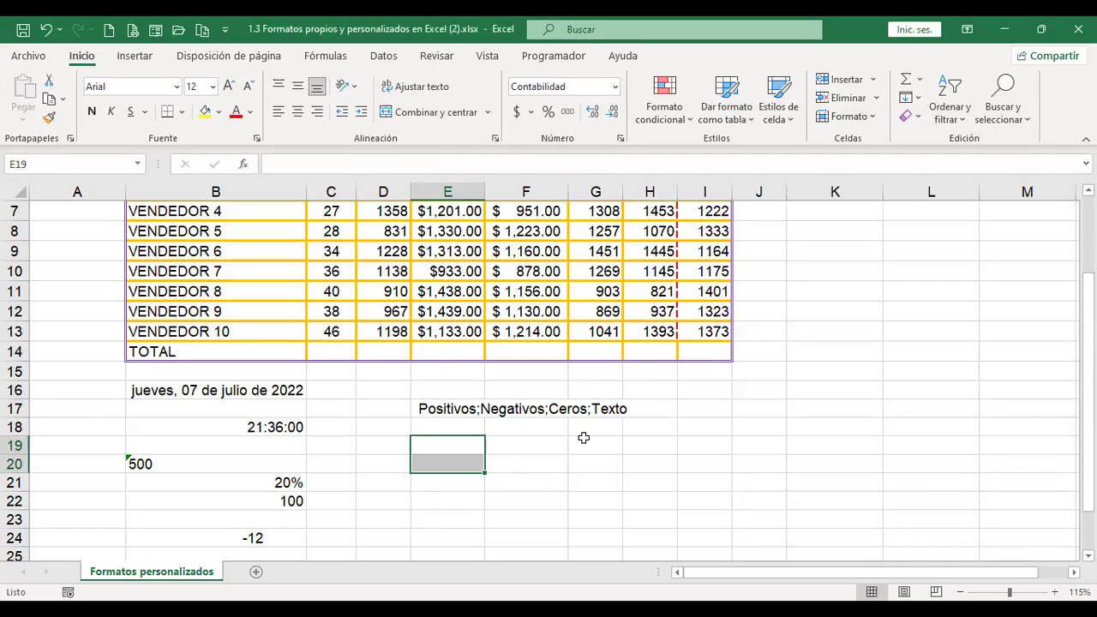
{"action": "left_click", "coordinate": [553, 444]}
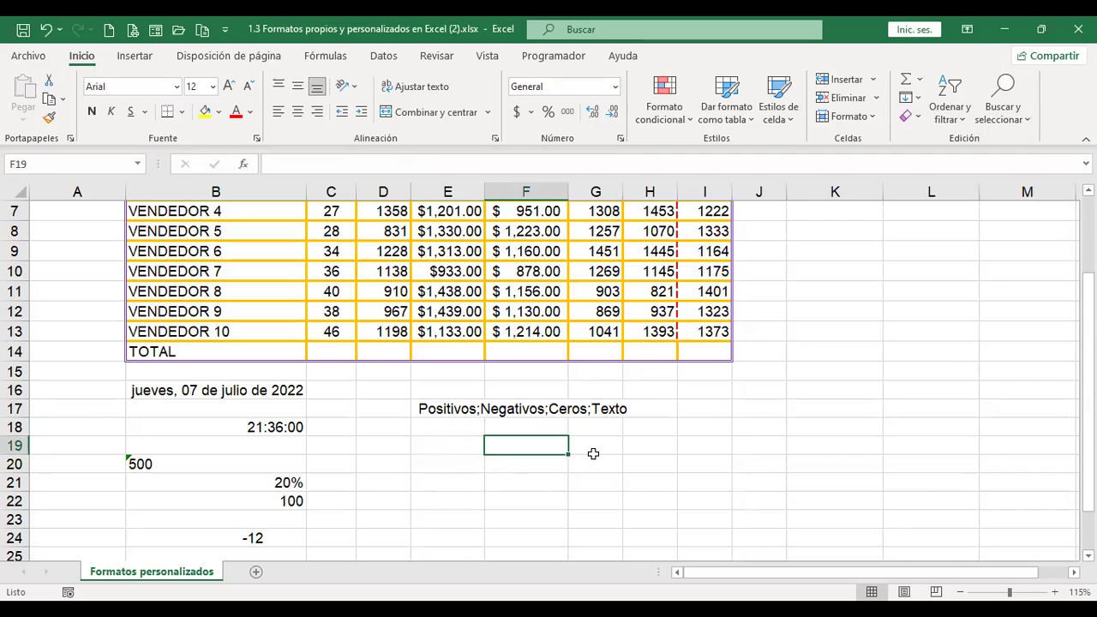
Format the Abril values in G4:G13 with a custom code based on 0 that appends a space and the quoted text km.
{"action": "scroll", "coordinate": [592, 452], "scroll_direction": "up", "scroll_amount": 2}
{"action": "left_click_drag", "start_coordinate": [606, 303], "coordinate": [597, 403]}
{"action": "scroll", "coordinate": [616, 356], "scroll_direction": "down", "scroll_amount": 1}
{"action": "scroll", "coordinate": [736, 380], "scroll_direction": "up", "scroll_amount": 1}
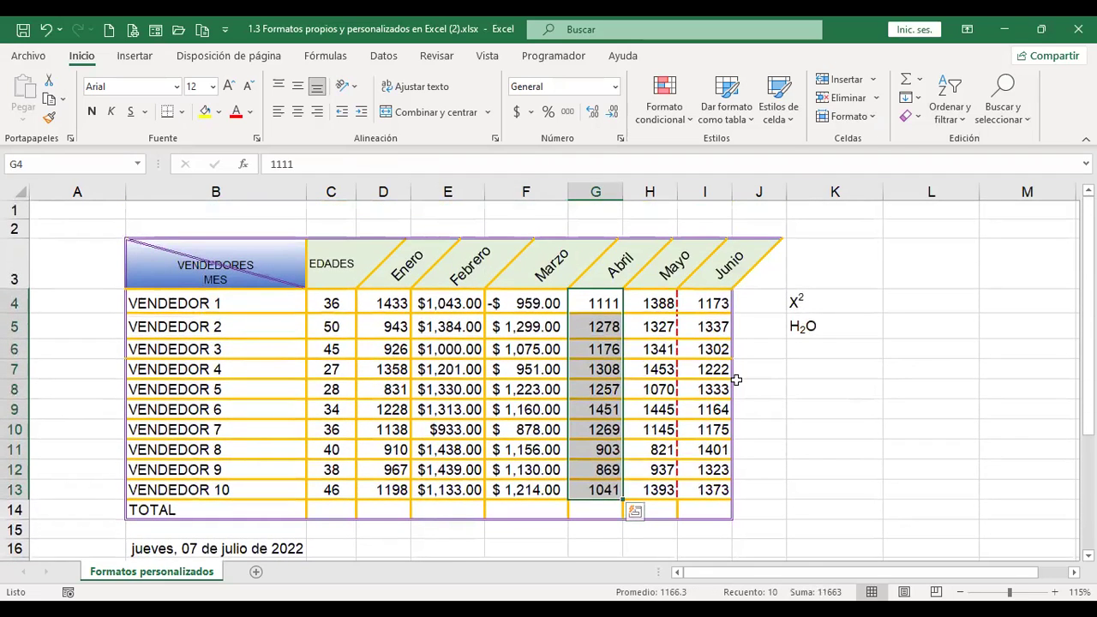
{"action": "key", "text": "ctrl+1"}
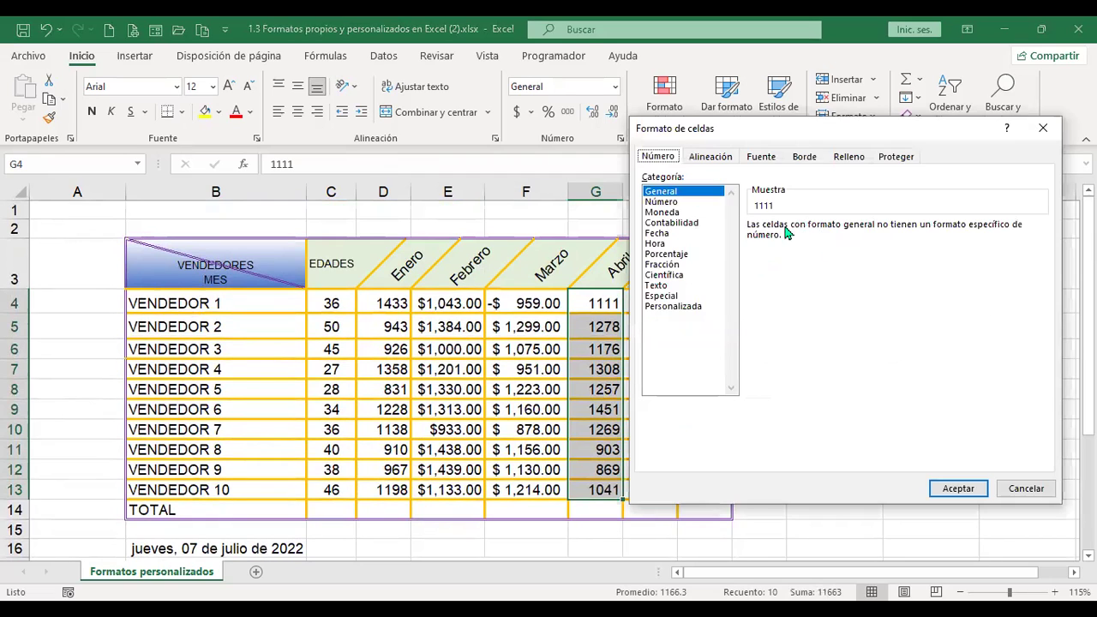
{"action": "left_click", "coordinate": [677, 307]}
{"action": "left_click", "coordinate": [771, 265]}
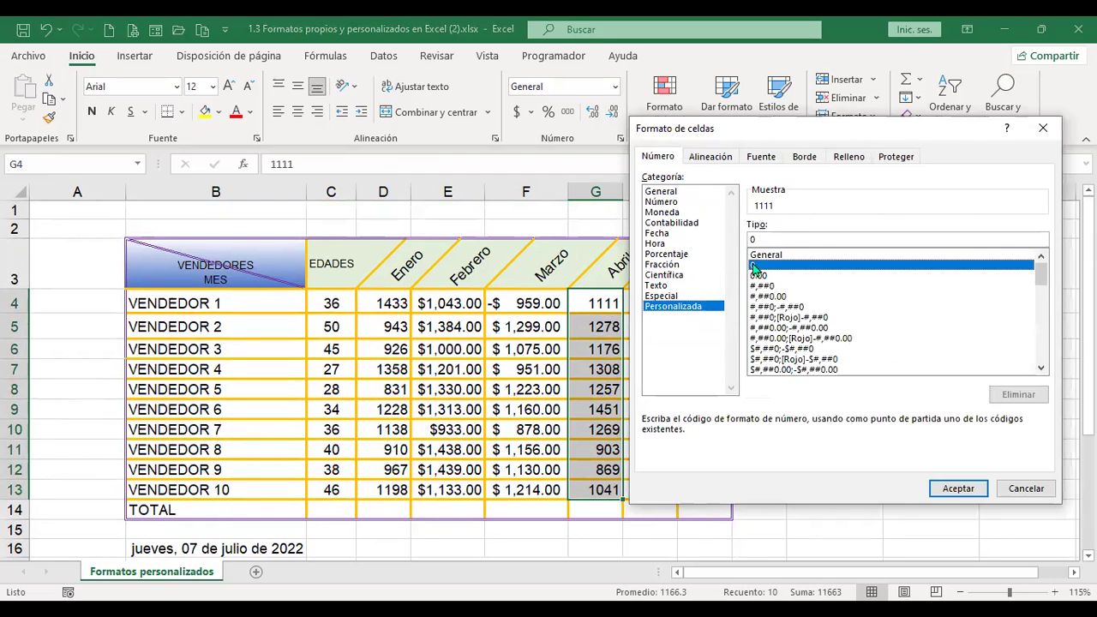
{"action": "left_click", "coordinate": [960, 239]}
{"action": "type", "text": "\""}
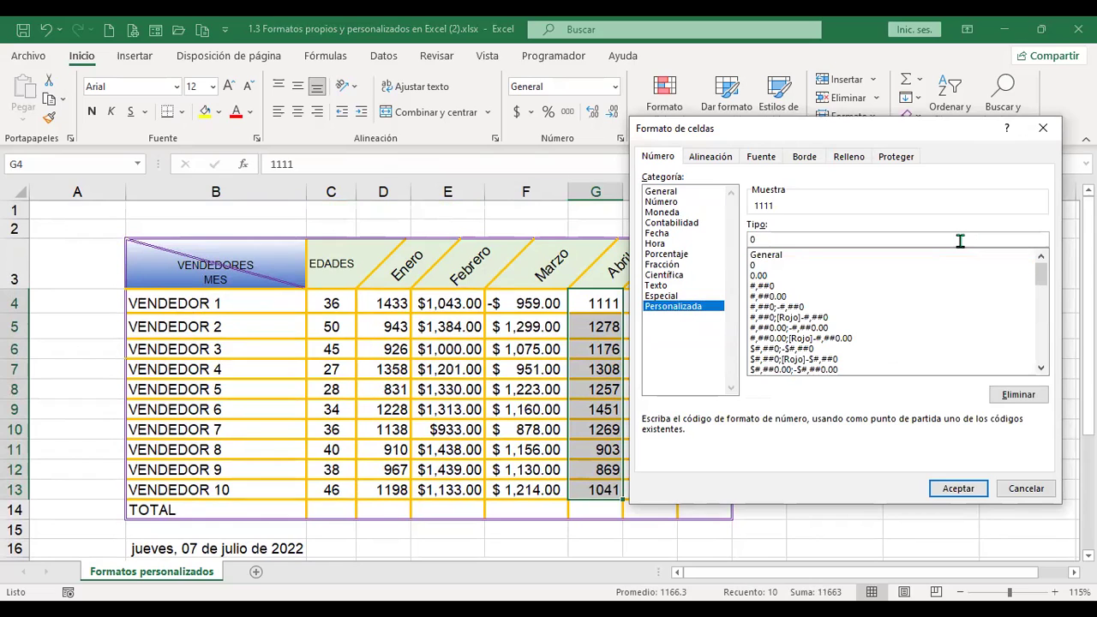
{"action": "type", "text": "km\""}
{"action": "left_click", "coordinate": [971, 490]}
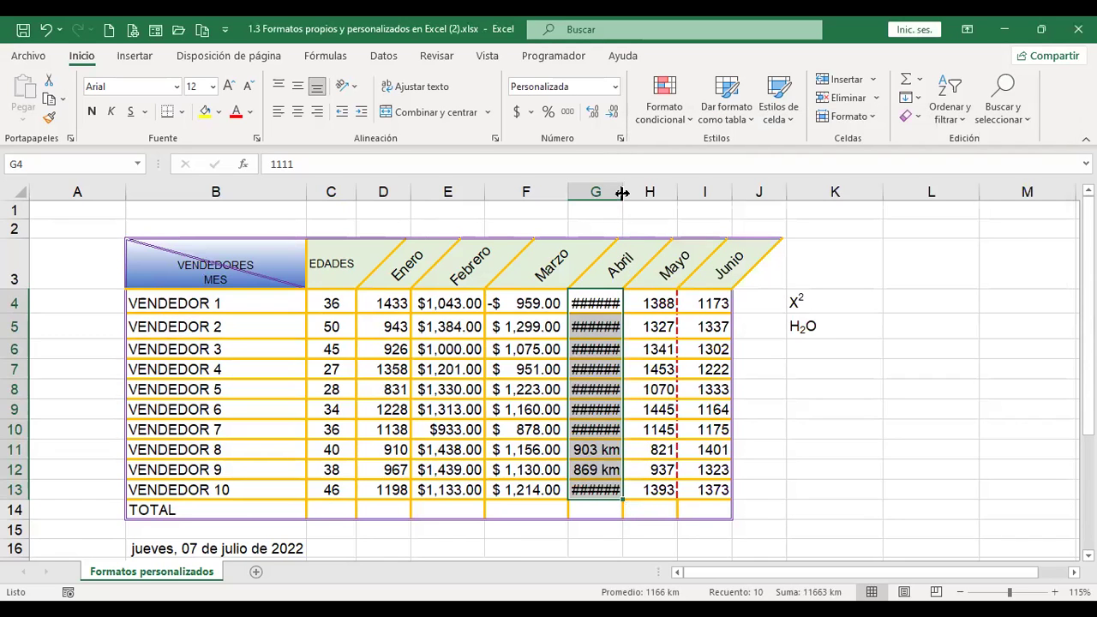
Autofit the width of column G to its contents.
{"action": "double_click", "coordinate": [622, 194]}
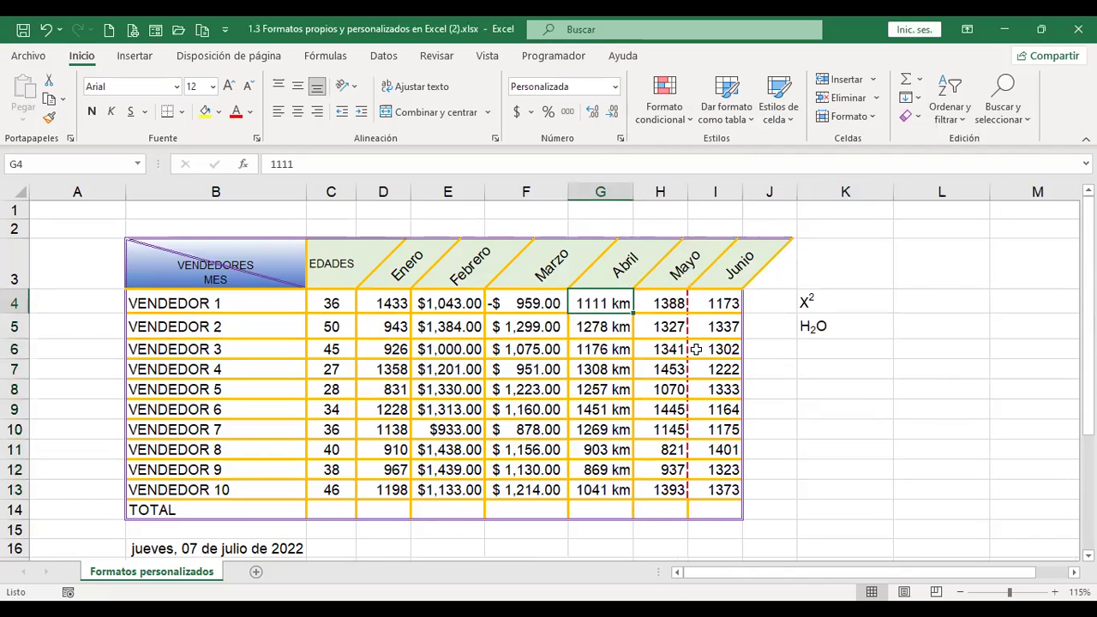
{"action": "scroll", "coordinate": [696, 357], "scroll_direction": "down", "scroll_amount": 2}
{"action": "scroll", "coordinate": [695, 357], "scroll_direction": "up", "scroll_amount": 2}
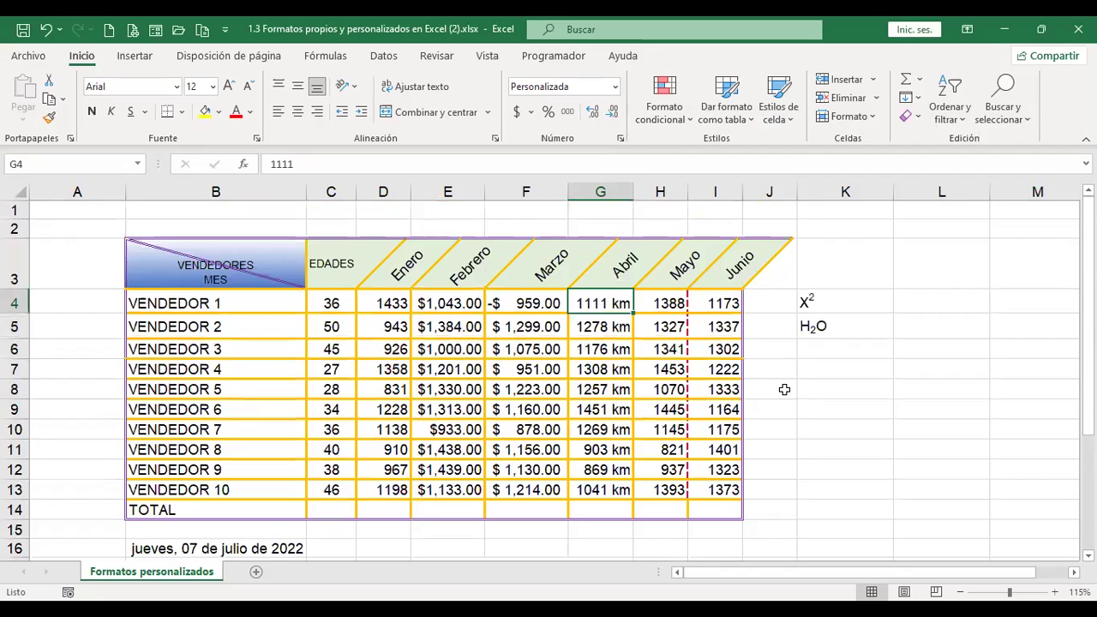